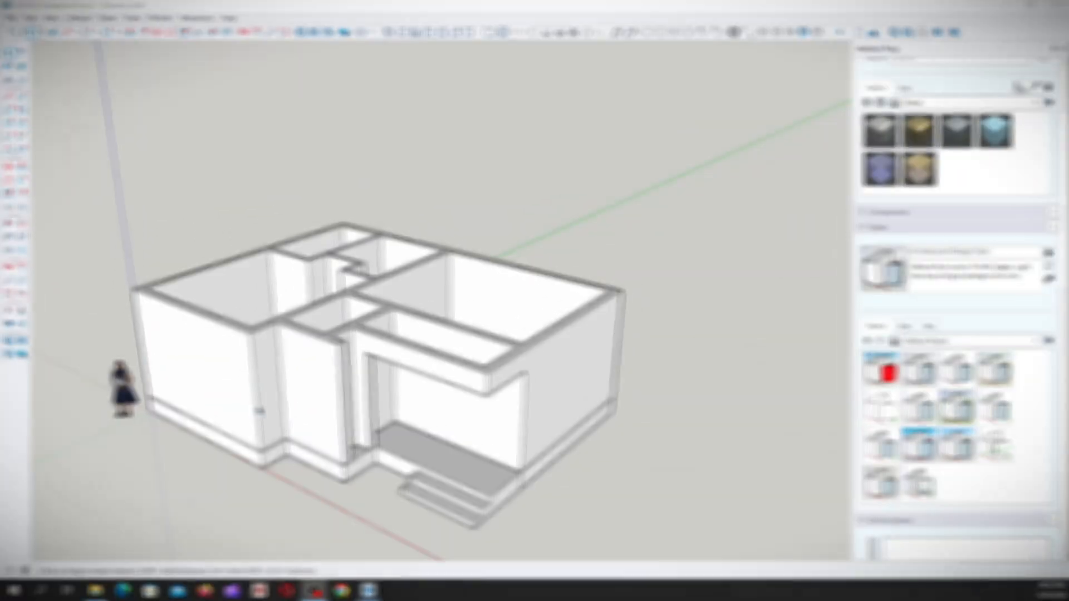
Move the 2D floor plan from the building's base corner 3450 mm up onto the matching top corner of the walls, then deselect it
{"action": "scroll", "coordinate": [258, 411], "scroll_direction": "up", "scroll_amount": 2}
{"action": "middle_click_drag", "start_coordinate": [192, 471], "coordinate": [273, 393]}
{"action": "scroll", "coordinate": [273, 392], "scroll_direction": "up", "scroll_amount": 3}
{"action": "scroll", "coordinate": [273, 393], "scroll_direction": "up", "scroll_amount": 2}
{"action": "middle_click_drag", "start_coordinate": [265, 338], "coordinate": [268, 243]}
{"action": "left_click", "coordinate": [333, 243]}
{"action": "key", "text": "m"}
{"action": "scroll", "coordinate": [165, 259], "scroll_direction": "up", "scroll_amount": 3}
{"action": "left_click", "coordinate": [164, 245]}
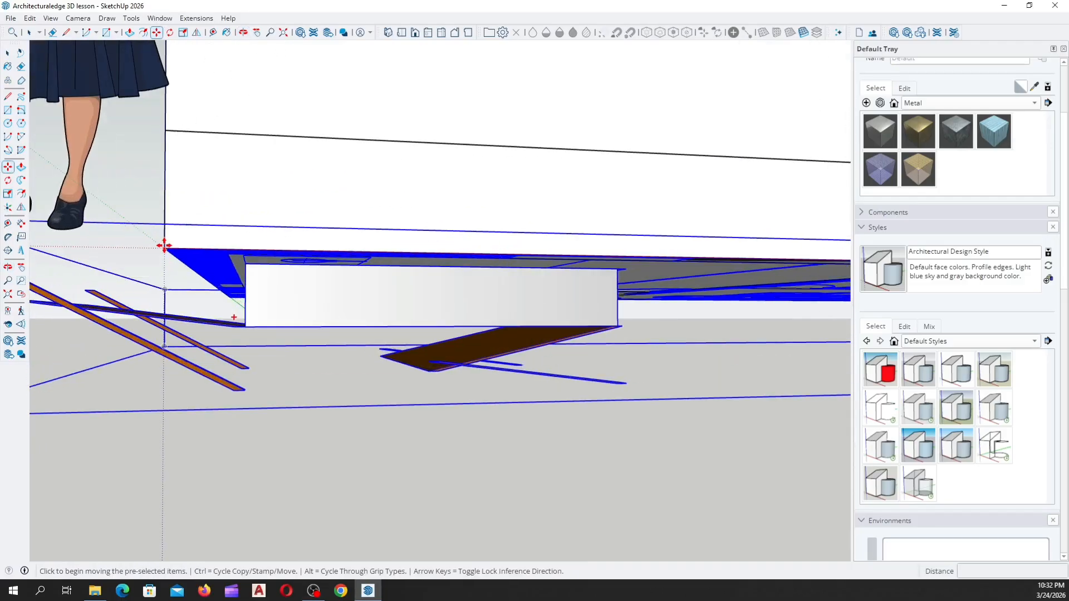
{"action": "middle_click_drag", "start_coordinate": [164, 246], "coordinate": [222, 397]}
{"action": "scroll", "coordinate": [224, 399], "scroll_direction": "down", "scroll_amount": 5}
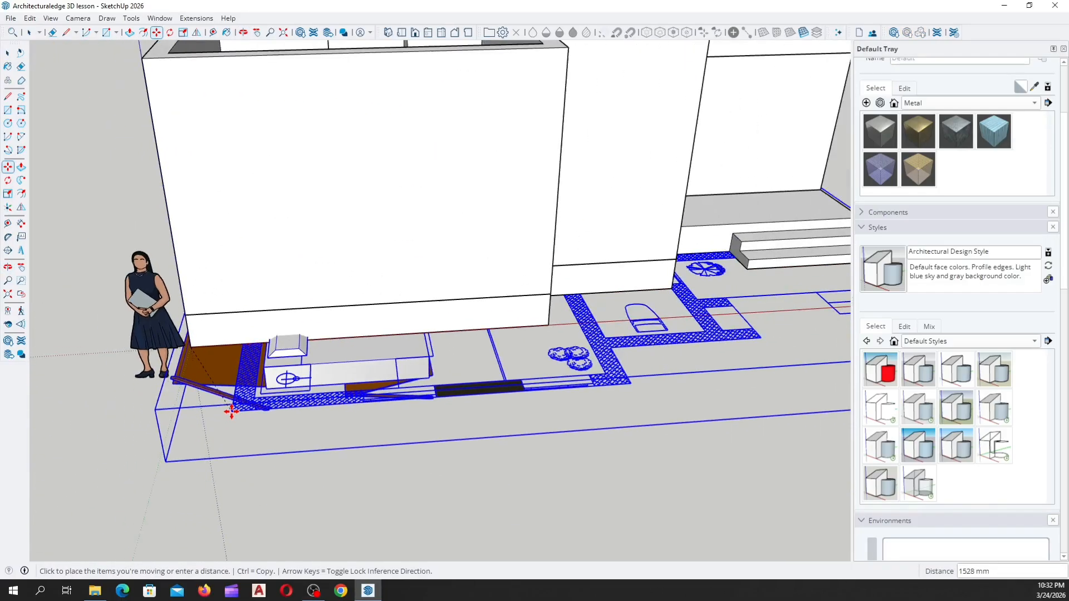
{"action": "middle_click_drag", "start_coordinate": [235, 317], "coordinate": [238, 398]}
{"action": "scroll", "coordinate": [164, 221], "scroll_direction": "up", "scroll_amount": 2}
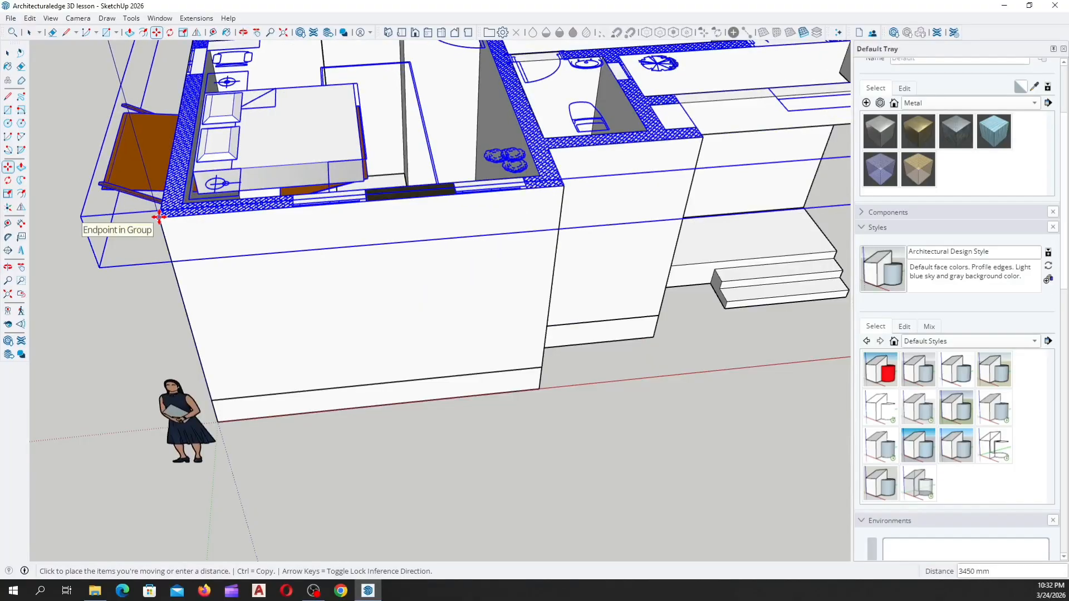
{"action": "left_click", "coordinate": [162, 220]}
{"action": "scroll", "coordinate": [318, 317], "scroll_direction": "down", "scroll_amount": 3}
{"action": "middle_click_drag", "start_coordinate": [229, 316], "coordinate": [304, 423]}
{"action": "scroll", "coordinate": [302, 250], "scroll_direction": "up", "scroll_amount": 3}
{"action": "key", "text": "space"}
{"action": "scroll", "coordinate": [249, 329], "scroll_direction": "down", "scroll_amount": 4}
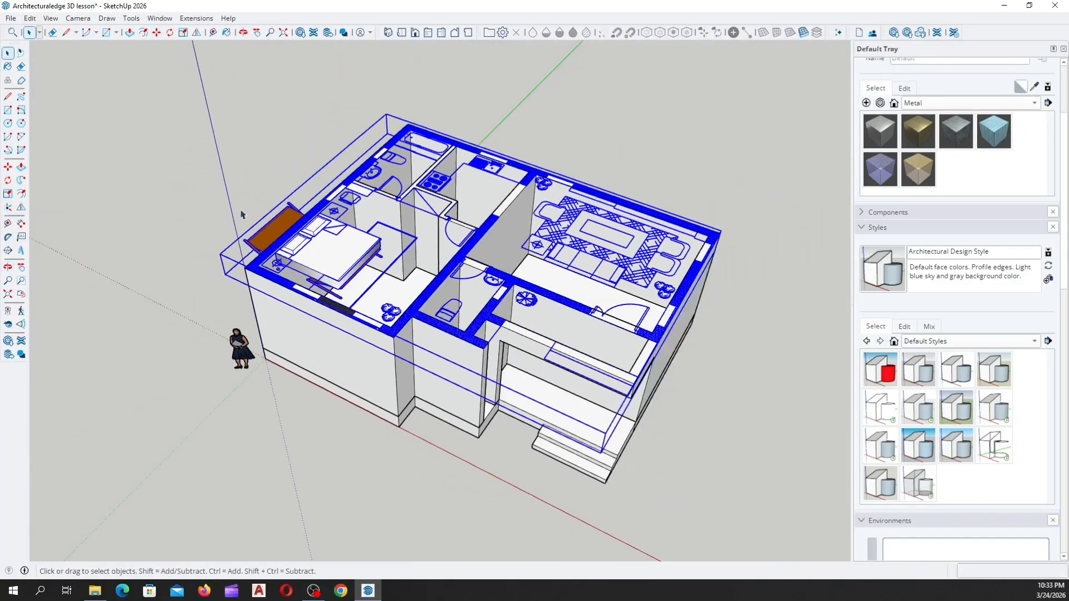
{"action": "left_click", "coordinate": [233, 167]}
Open the nested walls group for editing and select the front bedroom wall face
{"action": "scroll", "coordinate": [233, 168], "scroll_direction": "up", "scroll_amount": 5}
{"action": "middle_click_drag", "start_coordinate": [233, 168], "coordinate": [444, 293]}
{"action": "scroll", "coordinate": [401, 373], "scroll_direction": "down", "scroll_amount": 3}
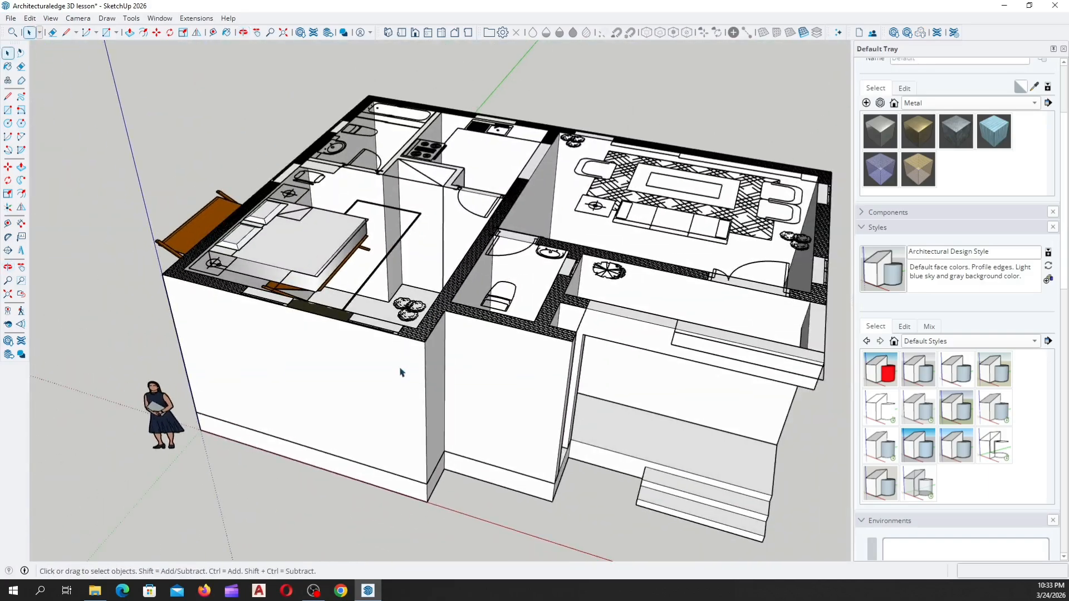
{"action": "left_click", "coordinate": [401, 373]}
{"action": "double_click", "coordinate": [384, 367]}
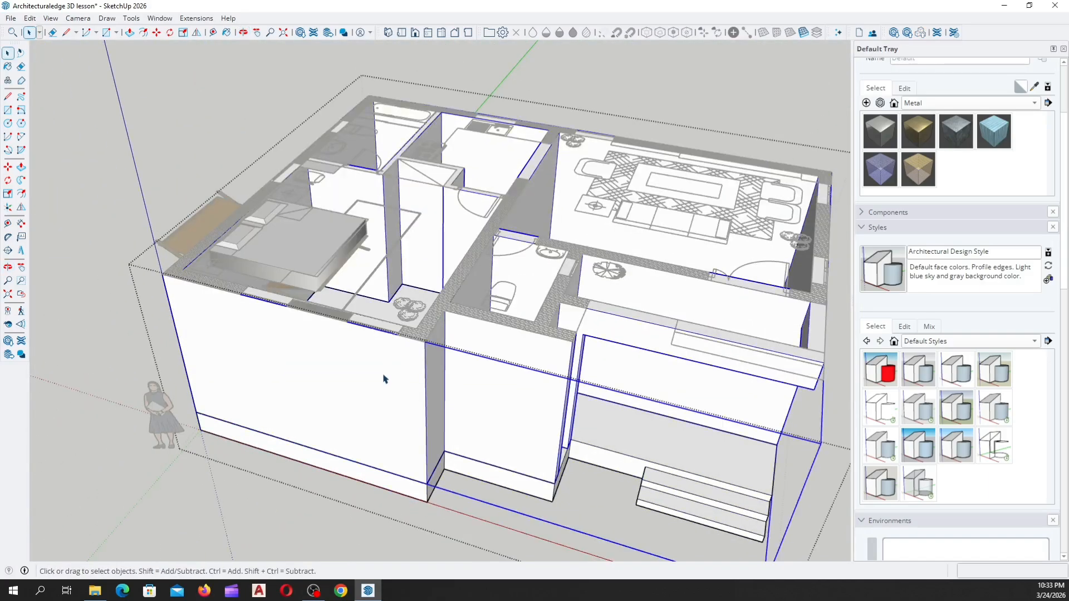
{"action": "scroll", "coordinate": [384, 378], "scroll_direction": "up", "scroll_amount": 4}
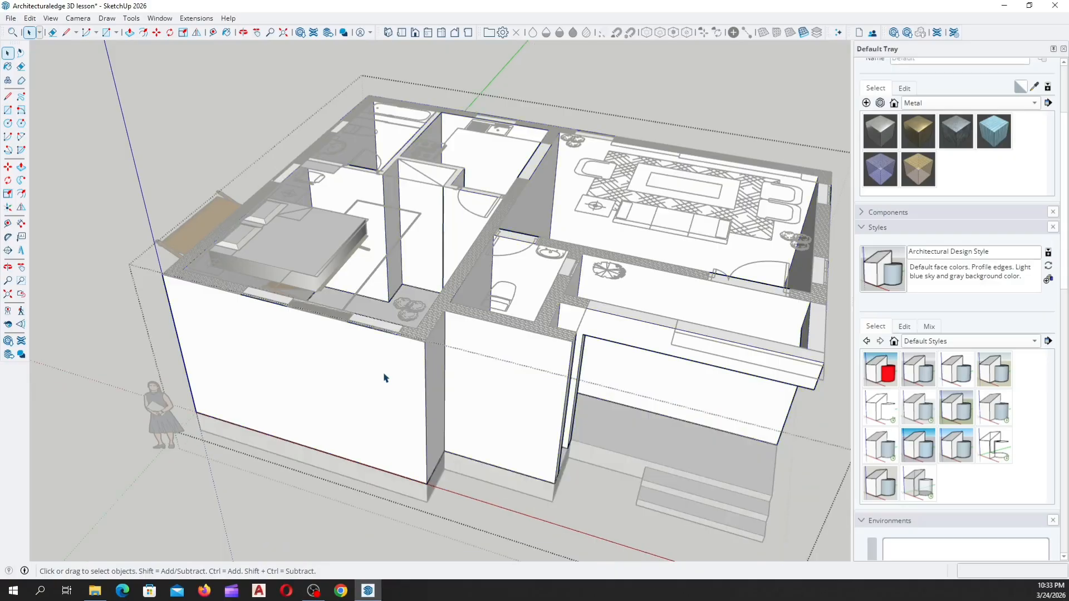
{"action": "middle_click_drag", "start_coordinate": [365, 386], "coordinate": [465, 393]}
{"action": "scroll", "coordinate": [332, 374], "scroll_direction": "down", "scroll_amount": 3}
{"action": "middle_click_drag", "start_coordinate": [346, 358], "coordinate": [233, 392]}
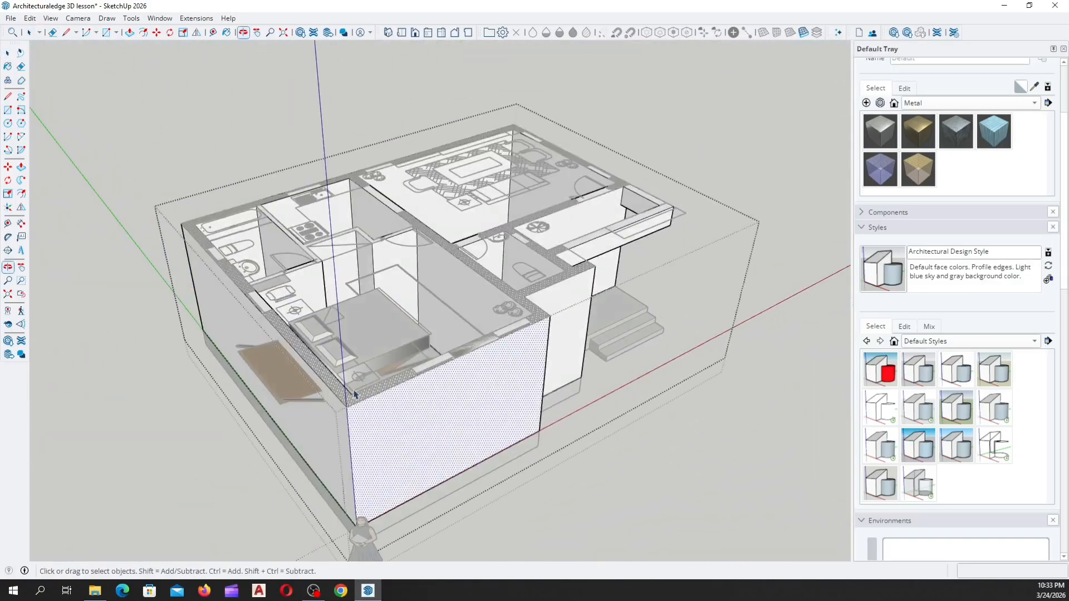
{"action": "scroll", "coordinate": [224, 400], "scroll_direction": "up", "scroll_amount": 5}
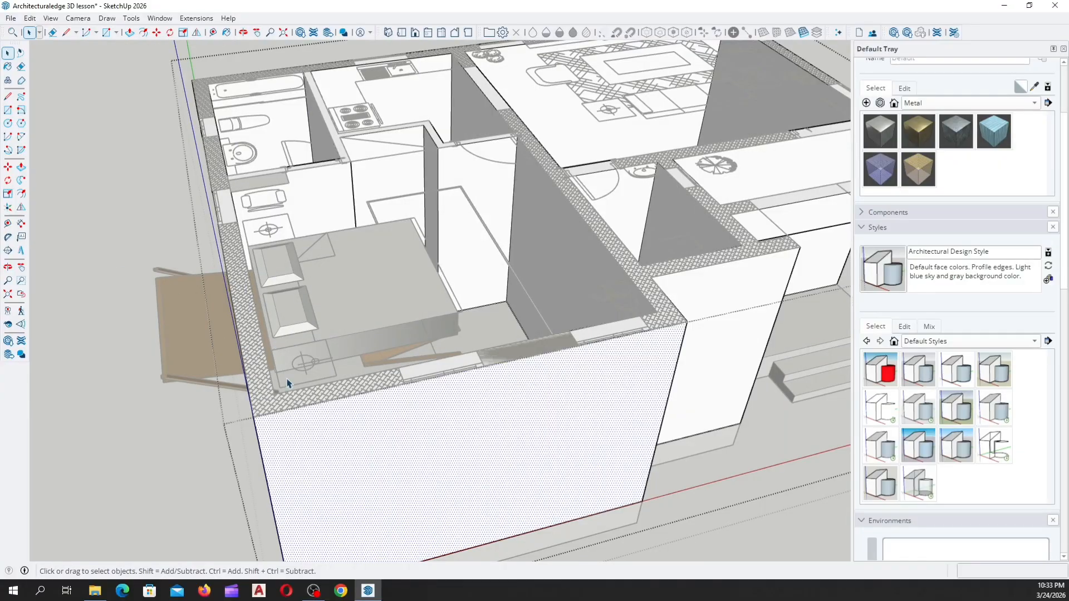
Add a vertical guide from the front wall's outer corner edge, aligned with the near edge of the first bedroom window on the plan
{"action": "key", "text": "t"}
{"action": "scroll", "coordinate": [331, 424], "scroll_direction": "up", "scroll_amount": 3}
{"action": "middle_click_drag", "start_coordinate": [332, 426], "coordinate": [250, 429]}
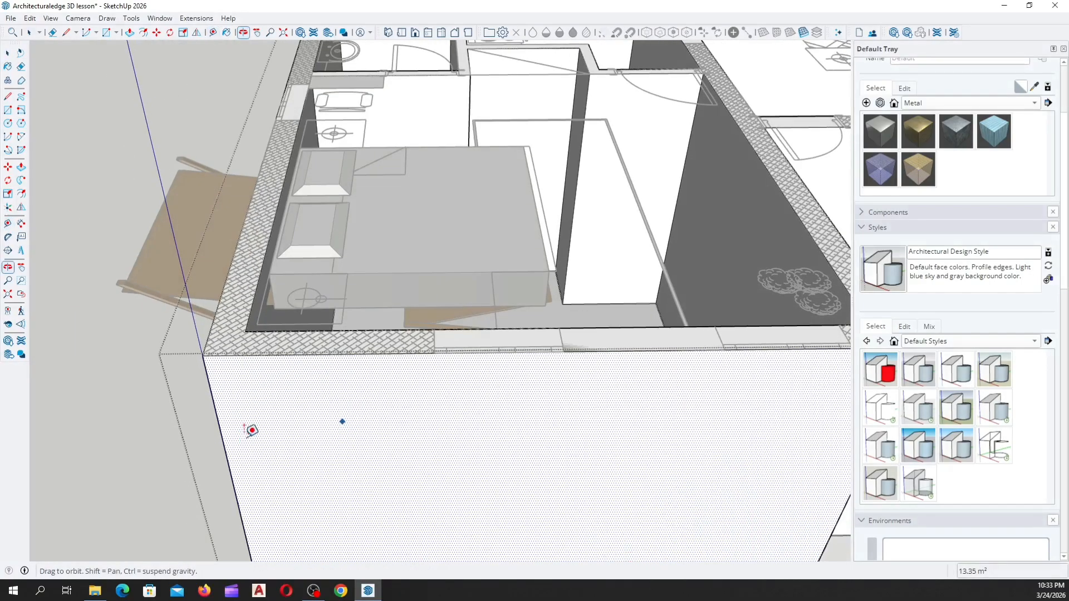
{"action": "scroll", "coordinate": [215, 334], "scroll_direction": "down", "scroll_amount": 3}
{"action": "scroll", "coordinate": [212, 334], "scroll_direction": "up", "scroll_amount": 2}
{"action": "left_click", "coordinate": [199, 327]}
{"action": "middle_click_drag", "start_coordinate": [265, 348], "coordinate": [276, 446]}
{"action": "scroll", "coordinate": [400, 304], "scroll_direction": "up", "scroll_amount": 4}
{"action": "scroll", "coordinate": [457, 293], "scroll_direction": "up", "scroll_amount": 3}
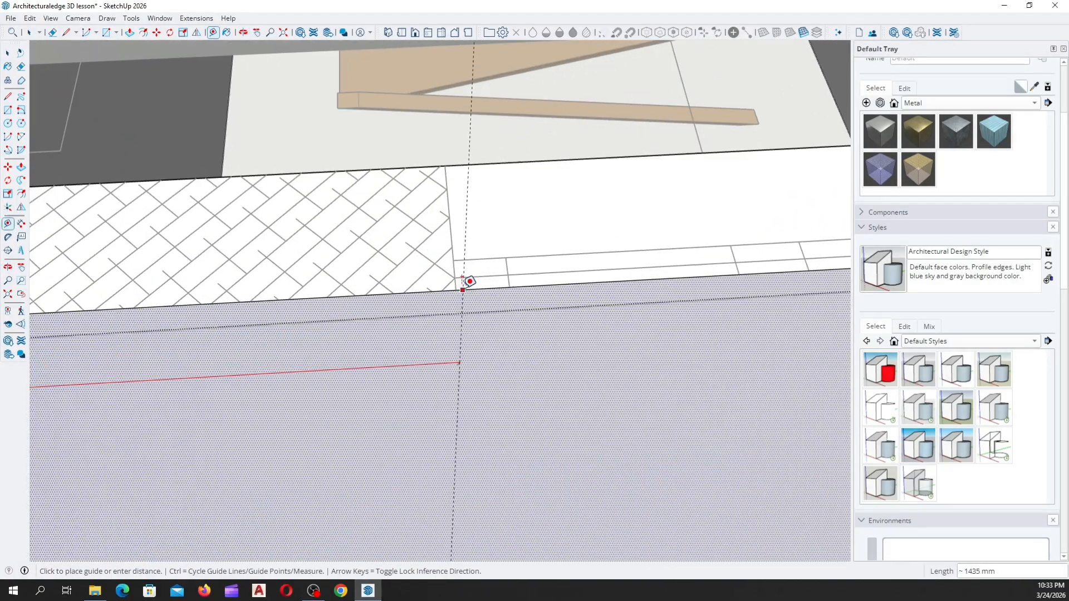
{"action": "left_click", "coordinate": [459, 285]}
Add a second vertical guide, offset from the first, at the far edge of the first bedroom window on the plan
{"action": "scroll", "coordinate": [239, 401], "scroll_direction": "down", "scroll_amount": 4}
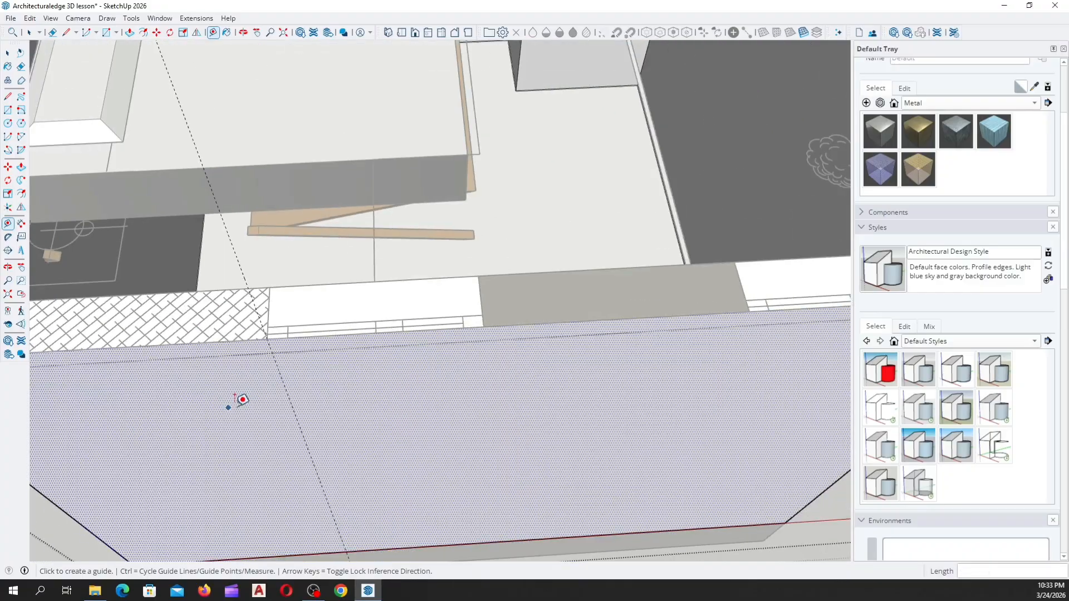
{"action": "left_click", "coordinate": [287, 400]}
{"action": "scroll", "coordinate": [460, 349], "scroll_direction": "up", "scroll_amount": 5}
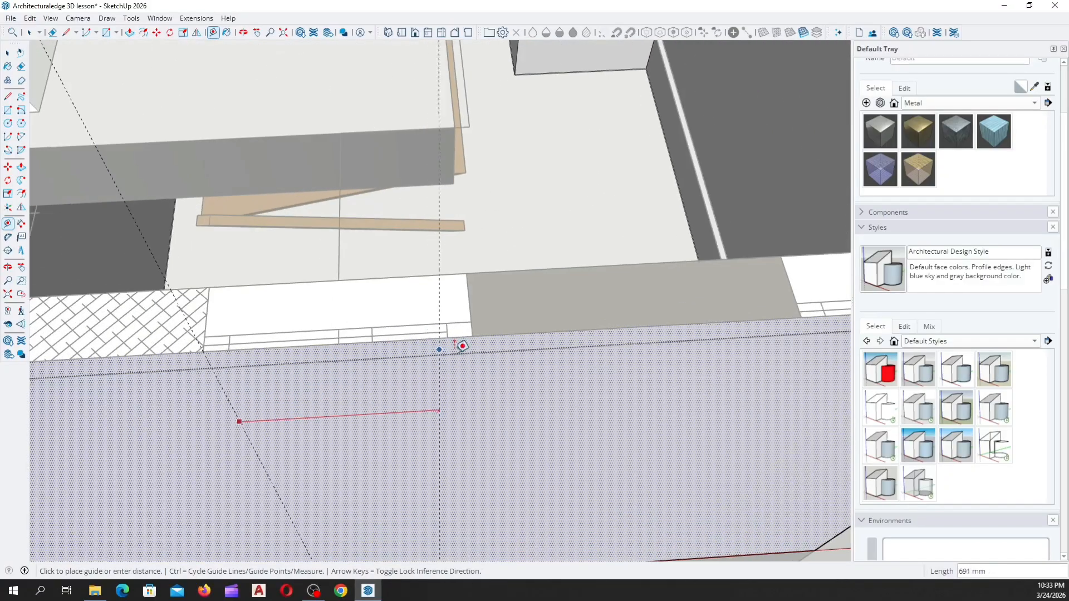
{"action": "left_click", "coordinate": [479, 330]}
Offset a third vertical guide 1000 mm from the second, at the near edge of the second bedroom window on the plan
{"action": "scroll", "coordinate": [293, 305], "scroll_direction": "down", "scroll_amount": 6}
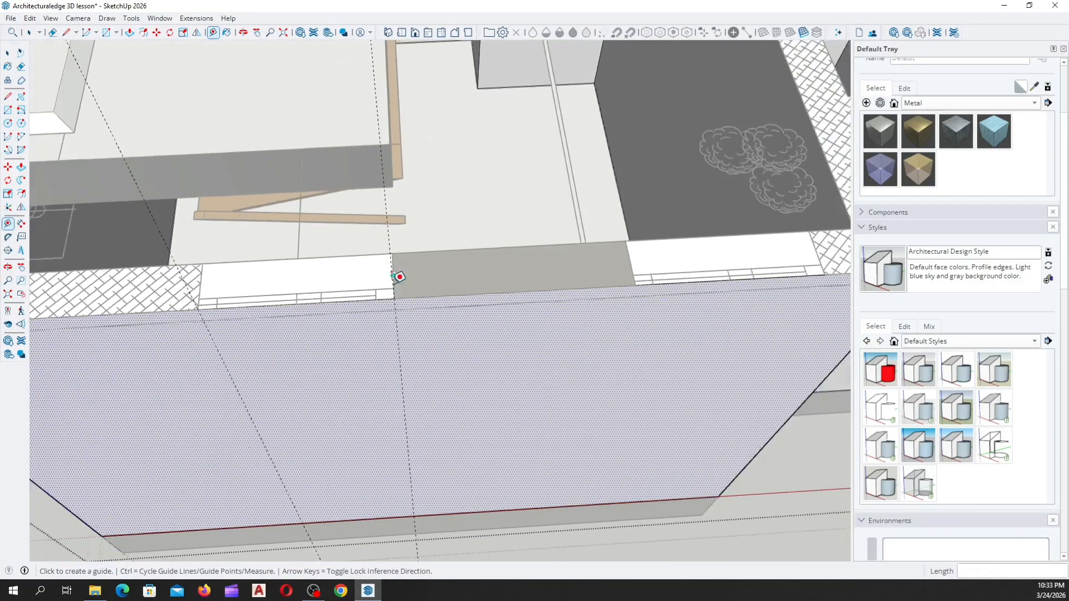
{"action": "scroll", "coordinate": [326, 372], "scroll_direction": "up", "scroll_amount": 2}
{"action": "left_click", "coordinate": [424, 337]}
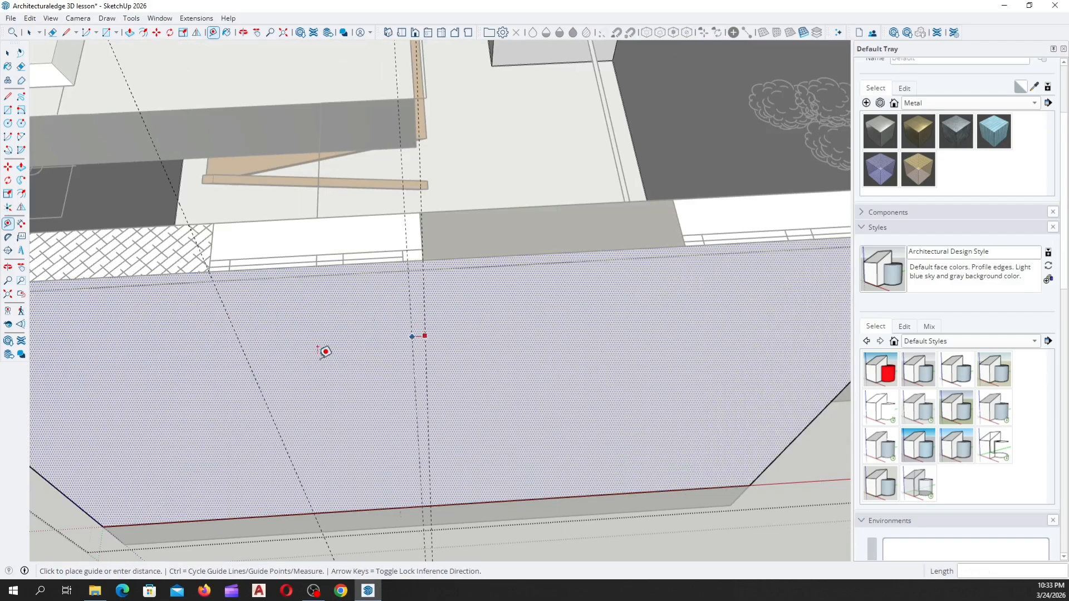
{"action": "scroll", "coordinate": [345, 354], "scroll_direction": "down", "scroll_amount": 4}
{"action": "scroll", "coordinate": [526, 294], "scroll_direction": "up", "scroll_amount": 5}
{"action": "left_click", "coordinate": [534, 294]}
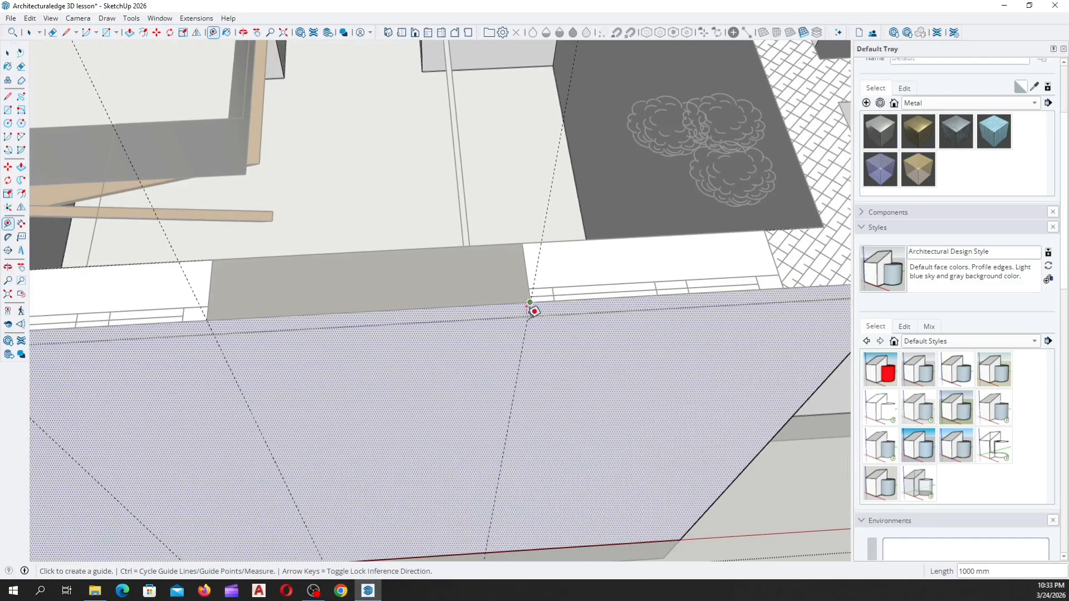
Add a fourth vertical guide, offset from the third, at the far edge of the second bedroom window on the plan
{"action": "left_click", "coordinate": [534, 325]}
{"action": "scroll", "coordinate": [341, 389], "scroll_direction": "down", "scroll_amount": 5}
{"action": "scroll", "coordinate": [535, 337], "scroll_direction": "up", "scroll_amount": 5}
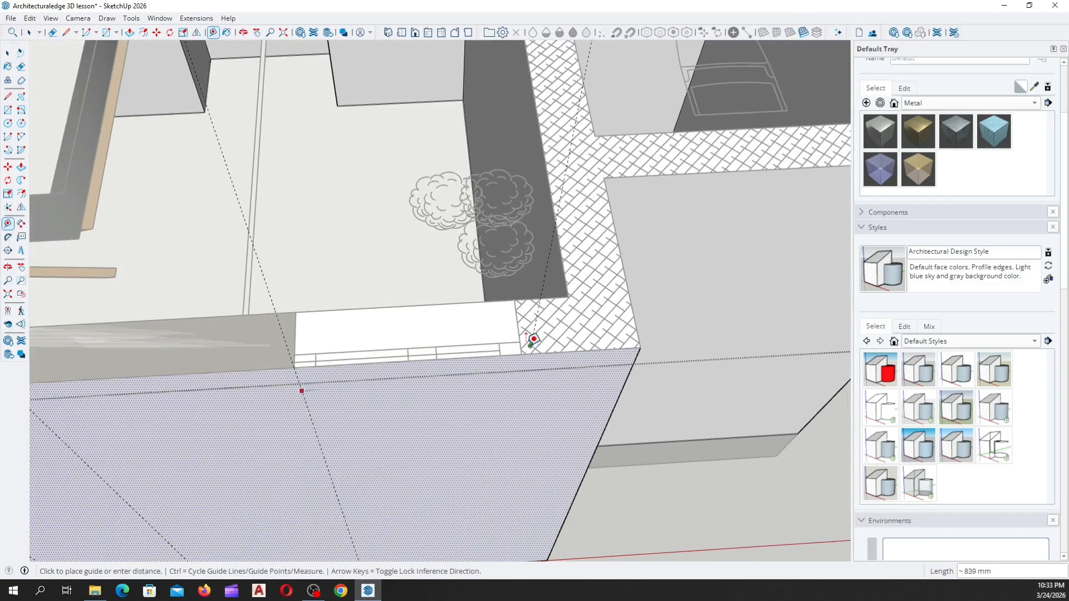
{"action": "scroll", "coordinate": [523, 348], "scroll_direction": "down", "scroll_amount": 8}
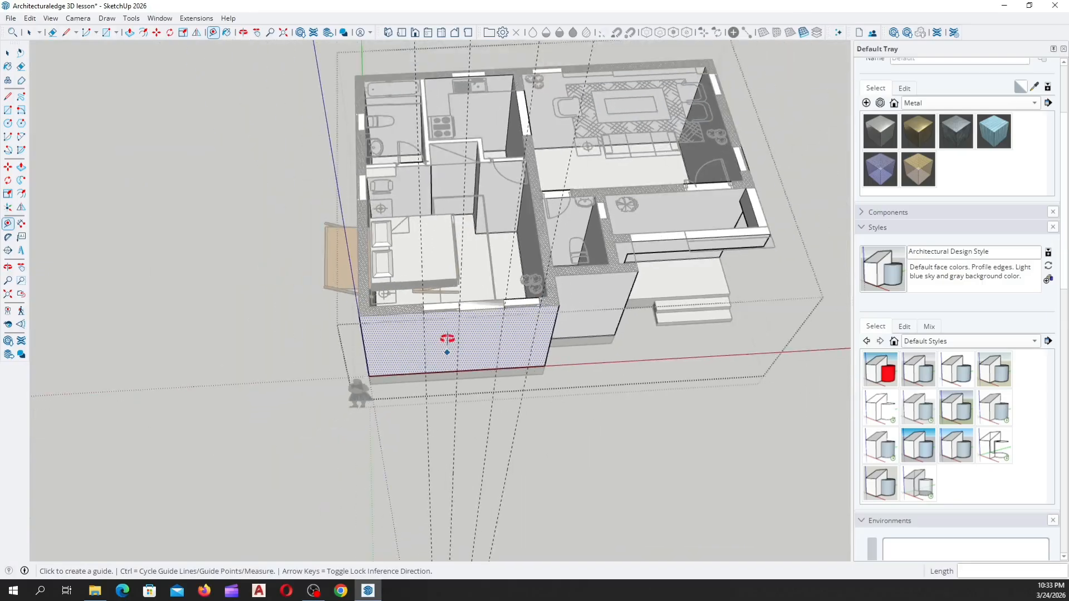
Add a horizontal guide above the front wall's base edge to mark the top of the window openings
{"action": "middle_click_drag", "start_coordinate": [446, 341], "coordinate": [465, 134]}
{"action": "scroll", "coordinate": [482, 248], "scroll_direction": "up", "scroll_amount": 4}
{"action": "middle_click_drag", "start_coordinate": [462, 292], "coordinate": [449, 412]}
{"action": "scroll", "coordinate": [415, 484], "scroll_direction": "up", "scroll_amount": 3}
{"action": "middle_click_drag", "start_coordinate": [410, 504], "coordinate": [358, 454]}
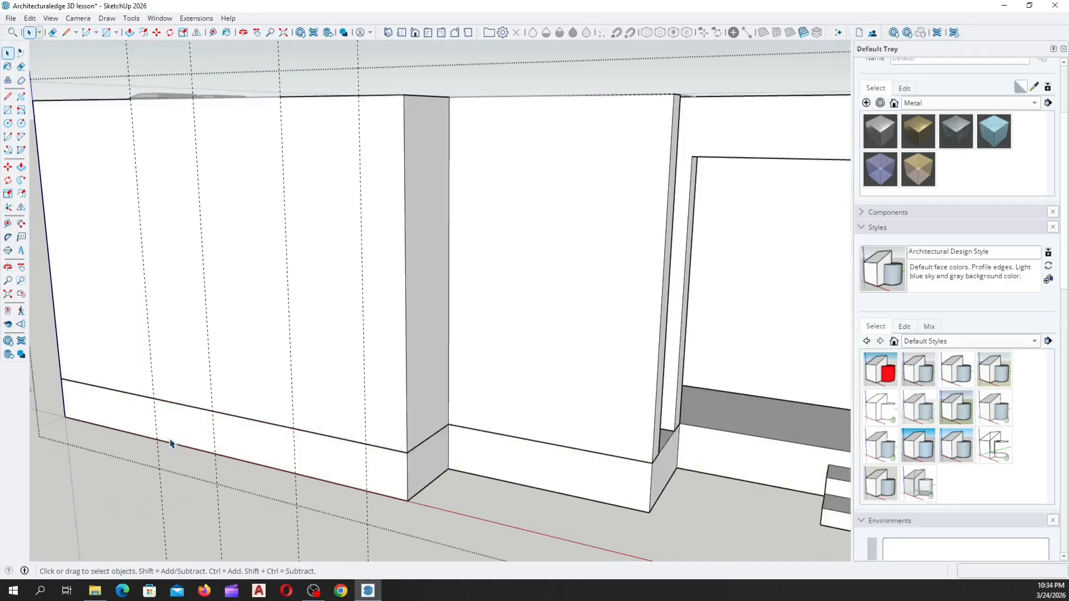
{"action": "scroll", "coordinate": [172, 443], "scroll_direction": "down", "scroll_amount": 3}
{"action": "scroll", "coordinate": [167, 300], "scroll_direction": "up", "scroll_amount": 3}
{"action": "left_click", "coordinate": [173, 298]}
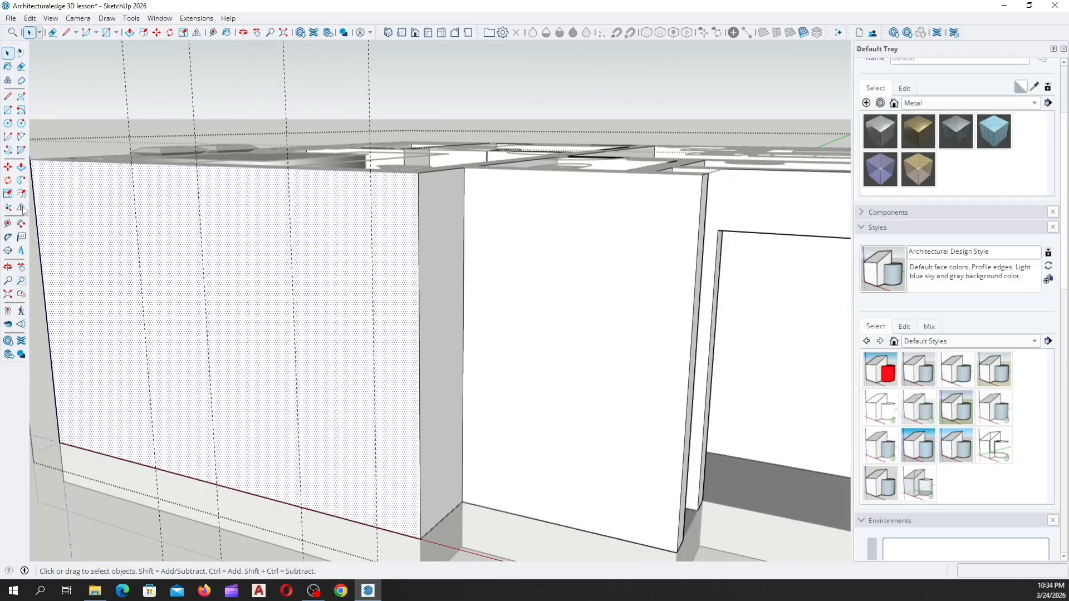
{"action": "key", "text": "t"}
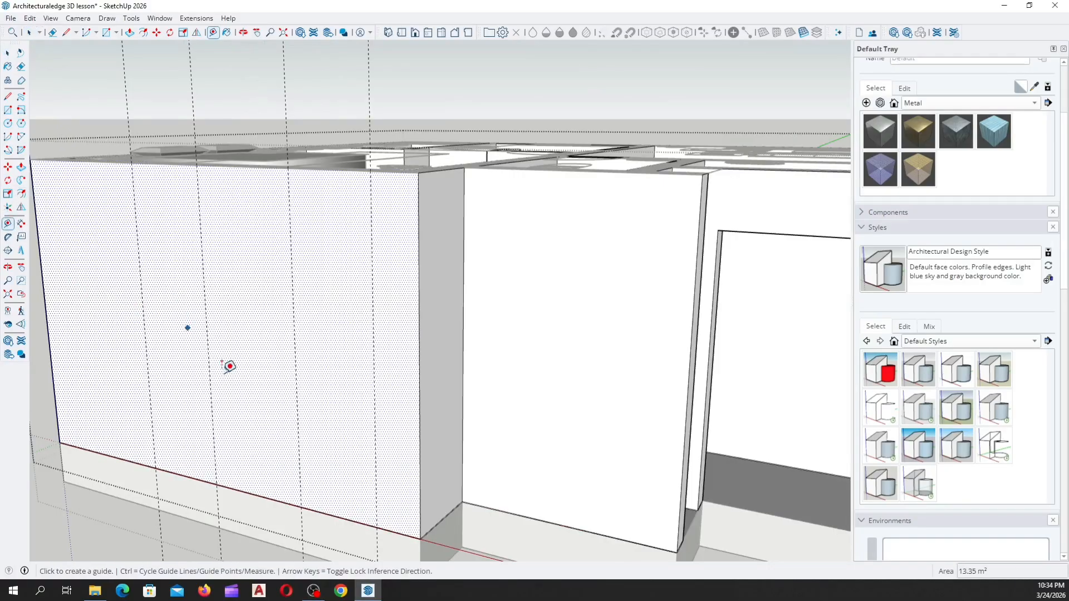
{"action": "scroll", "coordinate": [273, 477], "scroll_direction": "down", "scroll_amount": 2}
{"action": "left_click", "coordinate": [265, 489]}
{"action": "scroll", "coordinate": [246, 381], "scroll_direction": "down", "scroll_amount": 3}
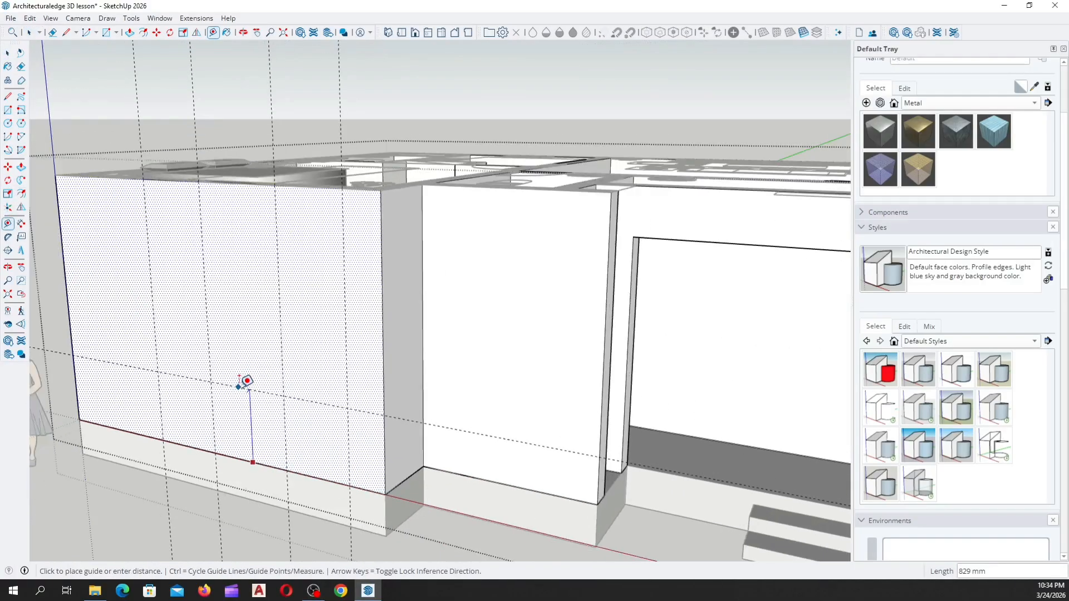
{"action": "scroll", "coordinate": [245, 351], "scroll_direction": "up", "scroll_amount": 4}
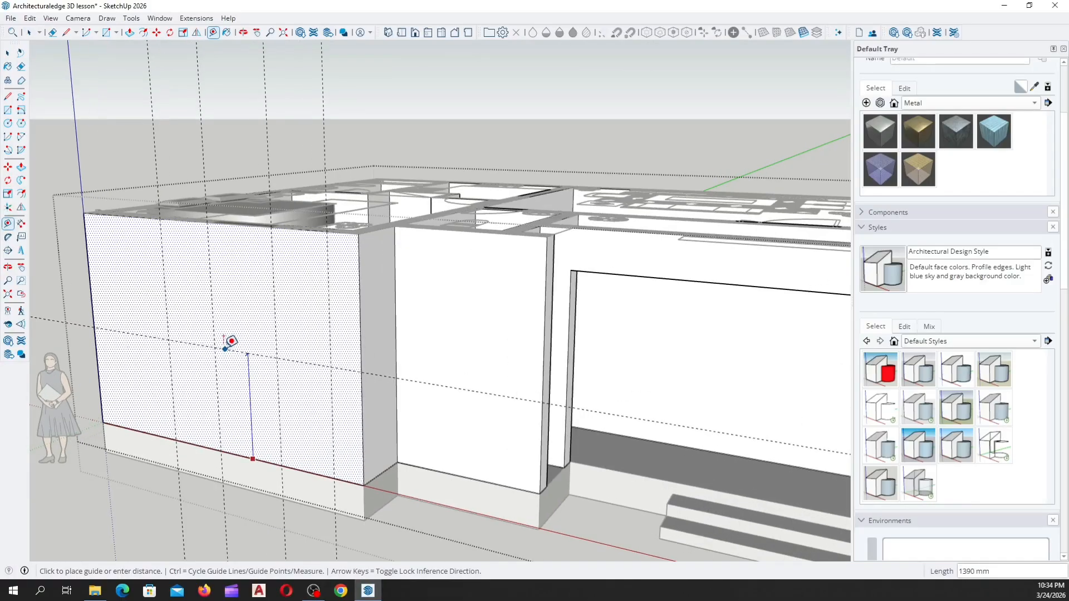
{"action": "scroll", "coordinate": [222, 335], "scroll_direction": "up", "scroll_amount": 2}
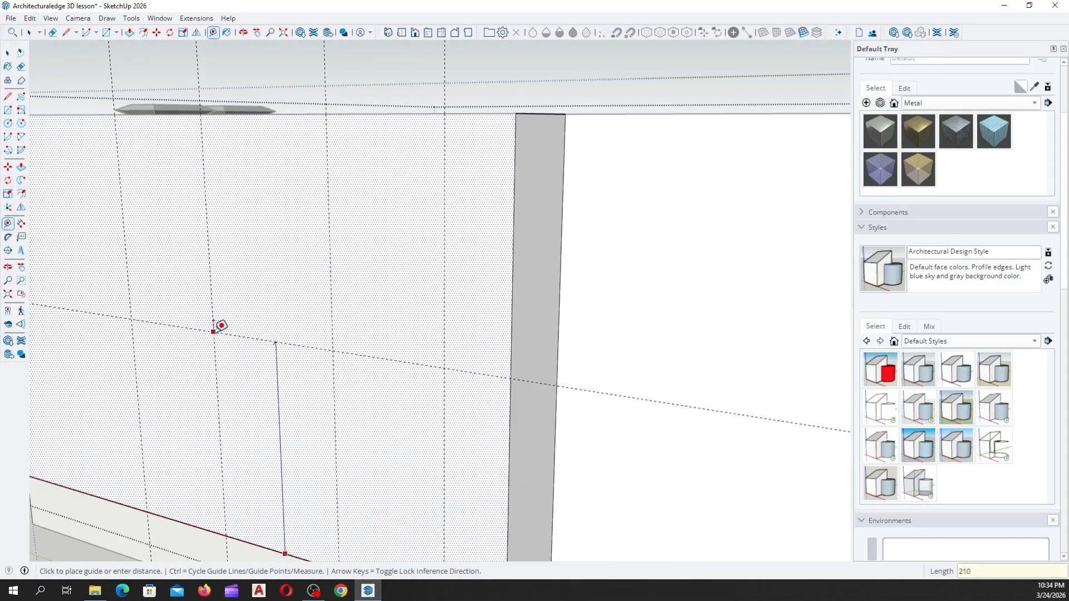
{"action": "left_click", "coordinate": [222, 325]}
Add a second horizontal guide 1500 mm below the window-top guide to mark the window sill level
{"action": "scroll", "coordinate": [332, 327], "scroll_direction": "down", "scroll_amount": 5}
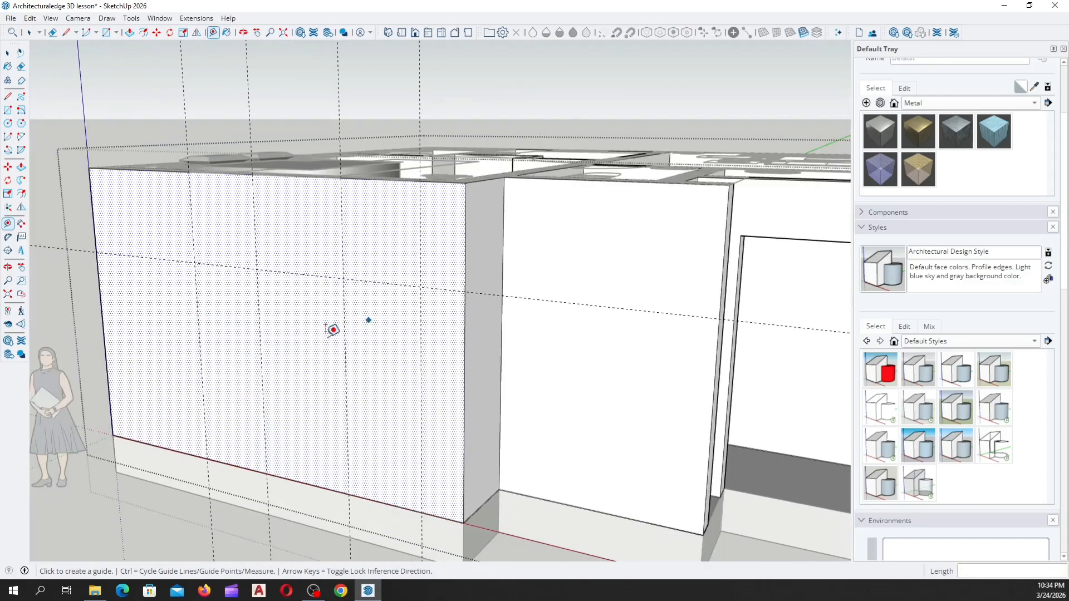
{"action": "mouse_move", "coordinate": [332, 326]}
{"action": "middle_mouse_down"}
{"action": "mouse_move", "coordinate": [366, 326]}
{"action": "mouse_move", "coordinate": [349, 388]}
{"action": "mouse_move", "coordinate": [370, 279]}
{"action": "mouse_move", "coordinate": [463, 236]}
{"action": "middle_mouse_up"}
{"action": "scroll", "coordinate": [343, 398], "scroll_direction": "down", "scroll_amount": 4}
{"action": "scroll", "coordinate": [367, 346], "scroll_direction": "up", "scroll_amount": 2}
{"action": "scroll", "coordinate": [342, 327], "scroll_direction": "up", "scroll_amount": 4}
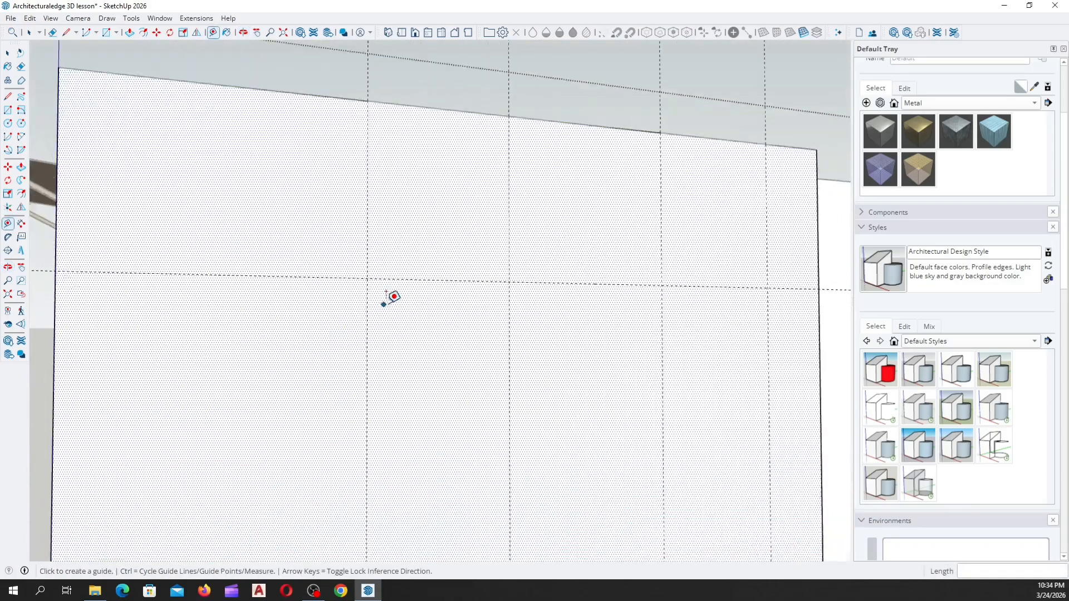
{"action": "scroll", "coordinate": [210, 310], "scroll_direction": "up", "scroll_amount": 2}
{"action": "scroll", "coordinate": [215, 366], "scroll_direction": "down", "scroll_amount": 5}
{"action": "middle_click_drag", "start_coordinate": [296, 332], "coordinate": [332, 398]}
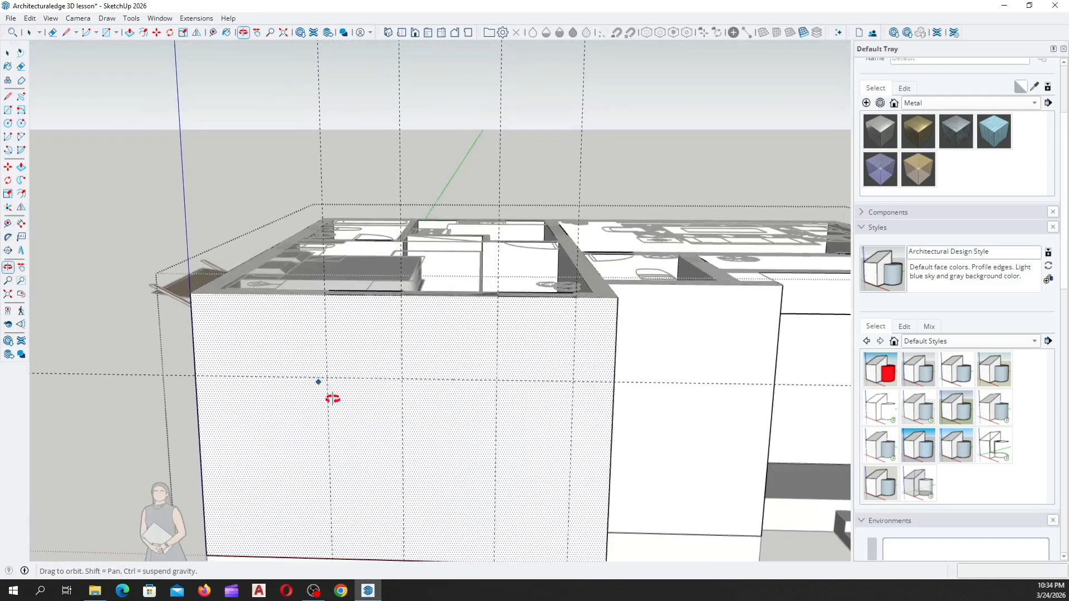
{"action": "scroll", "coordinate": [286, 351], "scroll_direction": "up", "scroll_amount": 3}
{"action": "middle_click_drag", "start_coordinate": [287, 351], "coordinate": [499, 362]}
{"action": "key", "text": "t"}
{"action": "scroll", "coordinate": [499, 341], "scroll_direction": "up", "scroll_amount": 5}
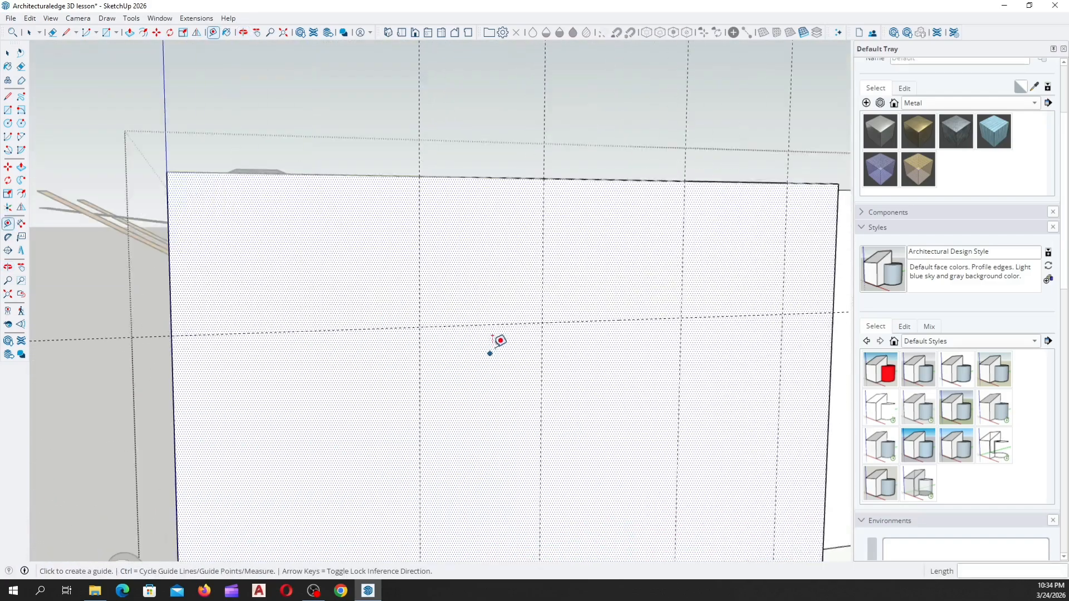
{"action": "scroll", "coordinate": [415, 315], "scroll_direction": "down", "scroll_amount": 4}
{"action": "middle_click_drag", "start_coordinate": [408, 317], "coordinate": [256, 367]}
{"action": "scroll", "coordinate": [398, 369], "scroll_direction": "up", "scroll_amount": 5}
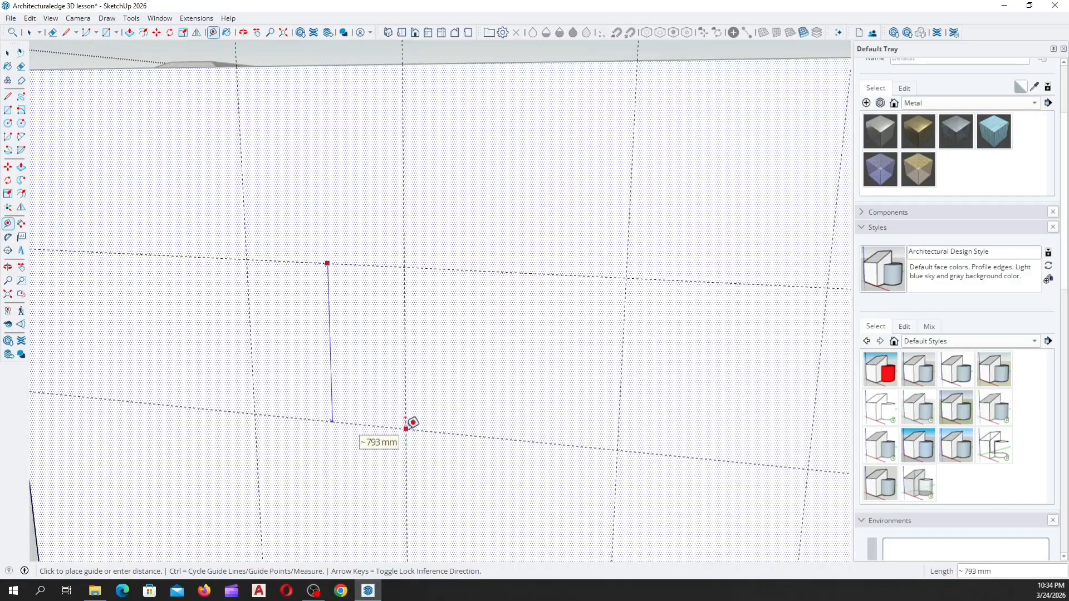
{"action": "scroll", "coordinate": [402, 426], "scroll_direction": "down", "scroll_amount": 3}
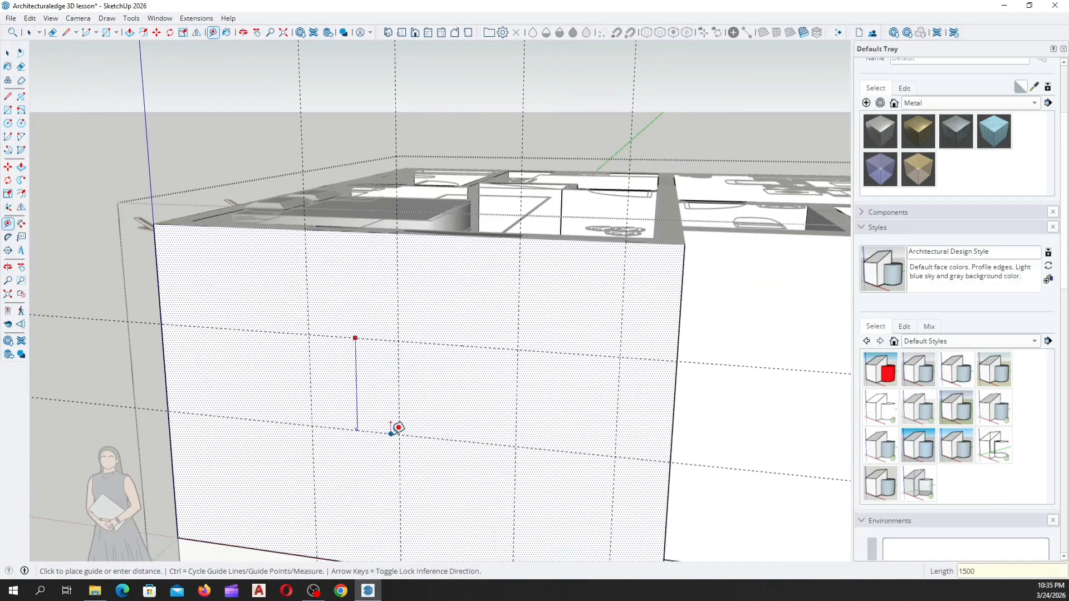
{"action": "key", "text": "Return"}
Draw an 800 by 1500 mm rectangle for the first window between the first two vertical guides and the two horizontal guides
{"action": "scroll", "coordinate": [362, 341], "scroll_direction": "down", "scroll_amount": 3}
{"action": "middle_click_drag", "start_coordinate": [434, 411], "coordinate": [462, 365]}
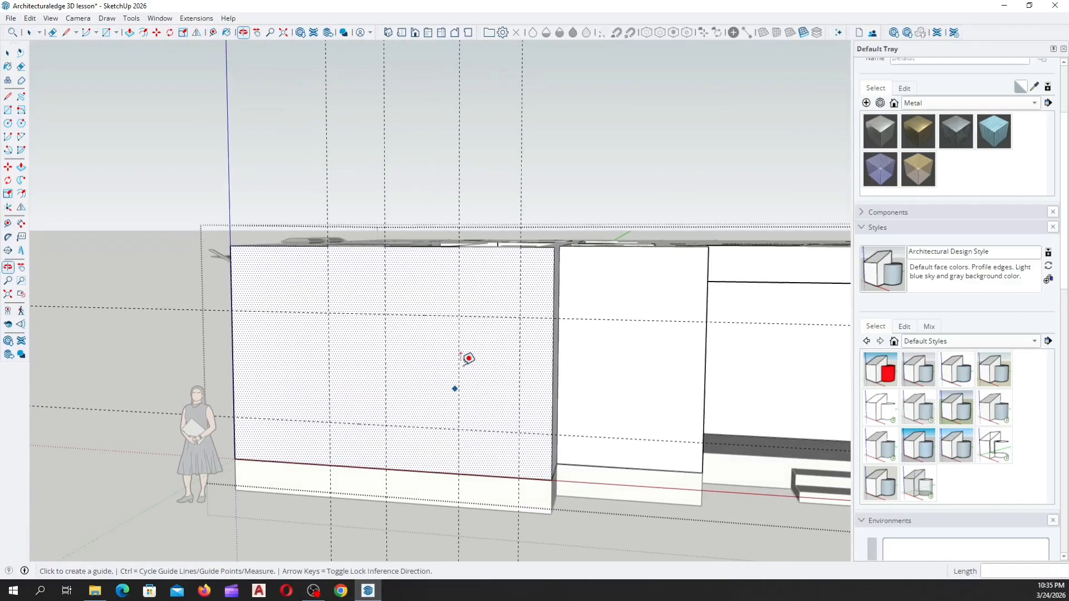
{"action": "scroll", "coordinate": [468, 359], "scroll_direction": "up", "scroll_amount": 4}
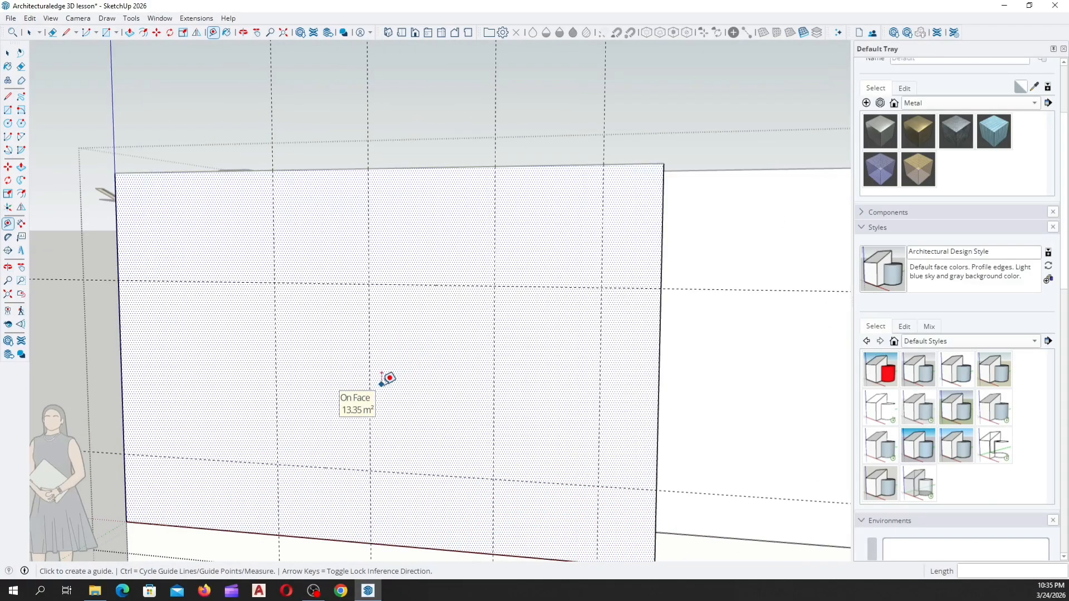
{"action": "scroll", "coordinate": [382, 383], "scroll_direction": "up", "scroll_amount": 1}
{"action": "key", "text": "r"}
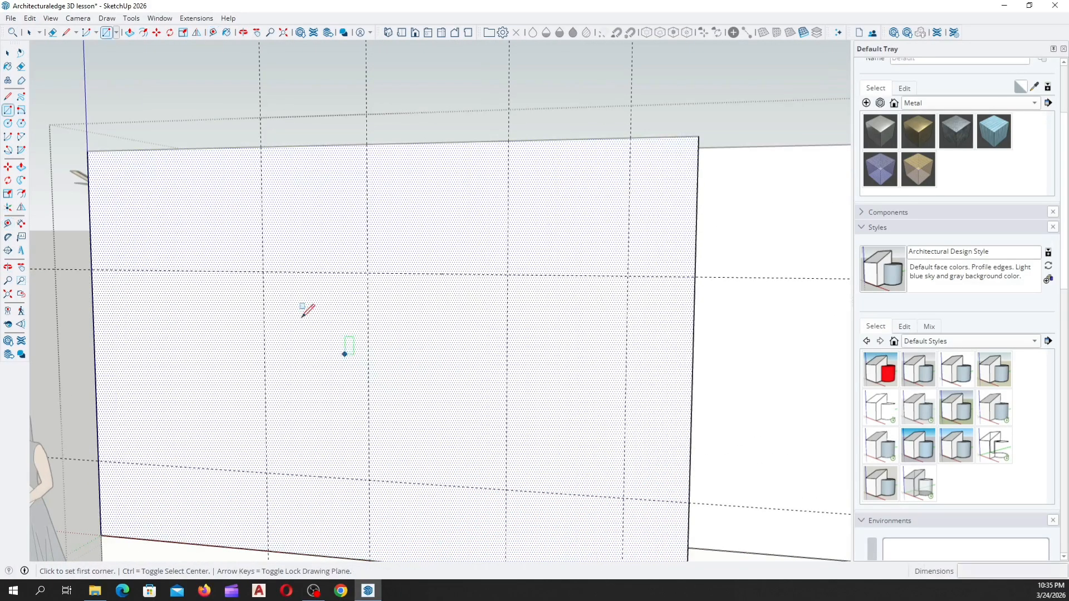
{"action": "left_click", "coordinate": [262, 271]}
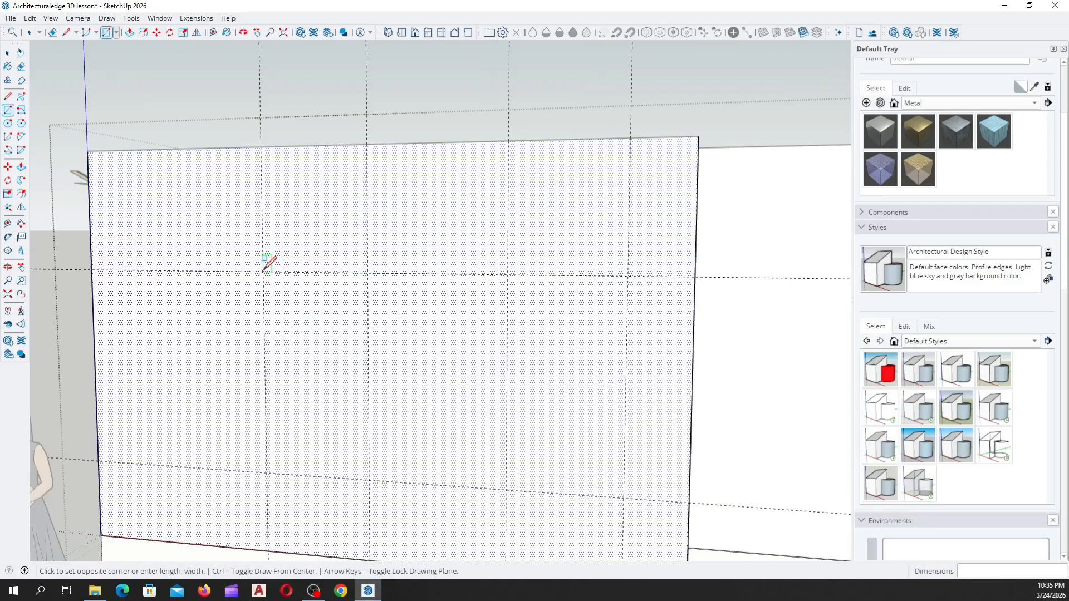
{"action": "left_click", "coordinate": [369, 479]}
Draw a rectangle for the second window between the third and fourth vertical guides and the two horizontal guides
{"action": "scroll", "coordinate": [415, 310], "scroll_direction": "down", "scroll_amount": 3}
{"action": "scroll", "coordinate": [417, 306], "scroll_direction": "up", "scroll_amount": 3}
{"action": "left_click", "coordinate": [411, 315]}
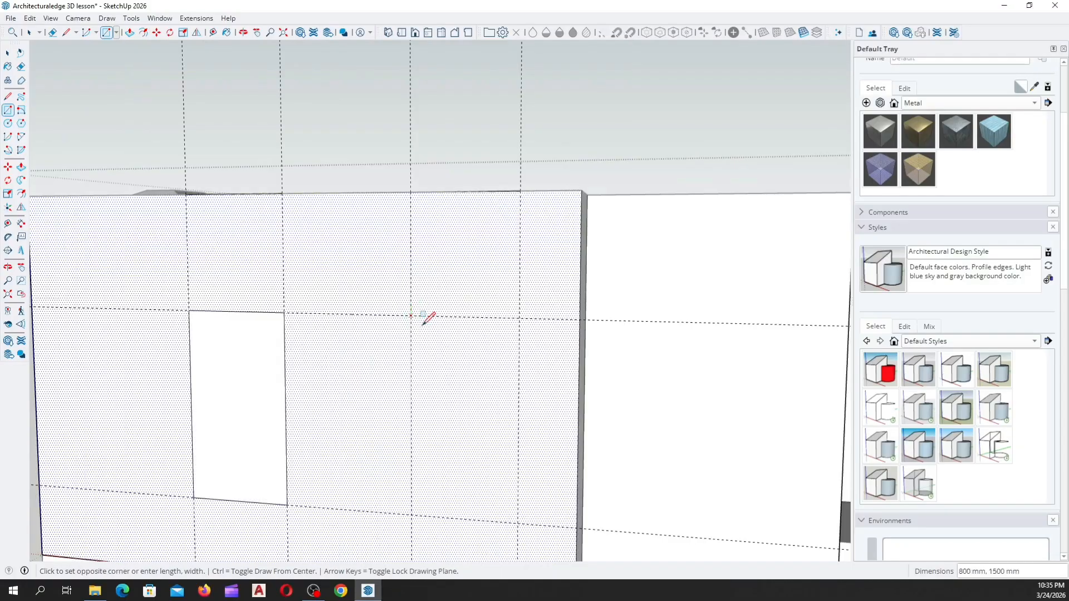
{"action": "scroll", "coordinate": [423, 320], "scroll_direction": "down", "scroll_amount": 3}
{"action": "left_click", "coordinate": [492, 445]}
{"action": "middle_click_drag", "start_coordinate": [461, 408], "coordinate": [275, 388]}
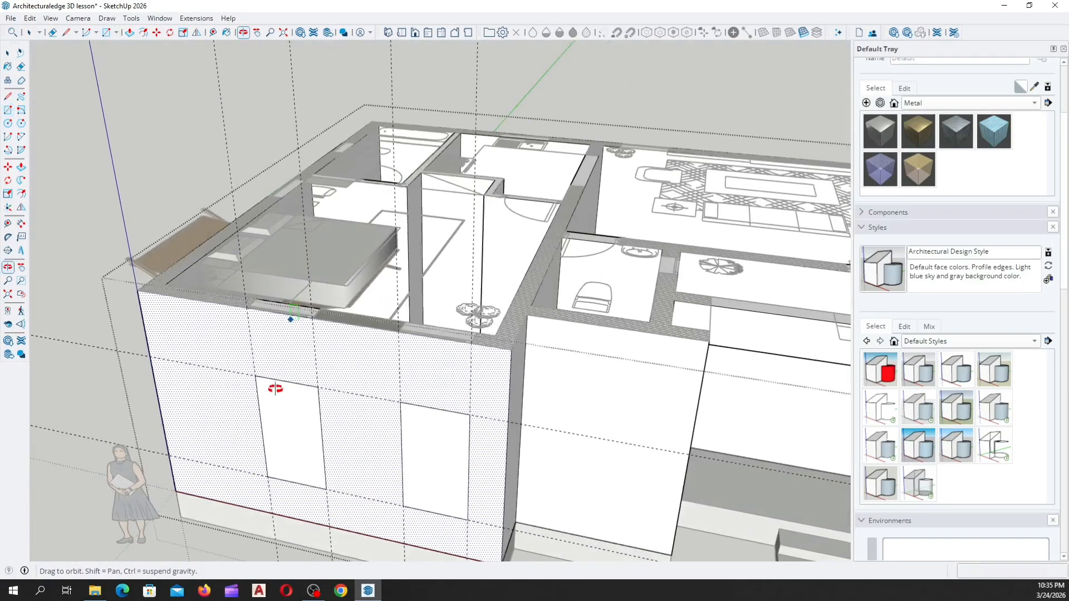
Push the first window's rectangle 225 mm through the full thickness of the front wall to cut the opening
{"action": "scroll", "coordinate": [371, 447], "scroll_direction": "up", "scroll_amount": 5}
{"action": "key", "text": "space"}
{"action": "scroll", "coordinate": [190, 363], "scroll_direction": "down", "scroll_amount": 1}
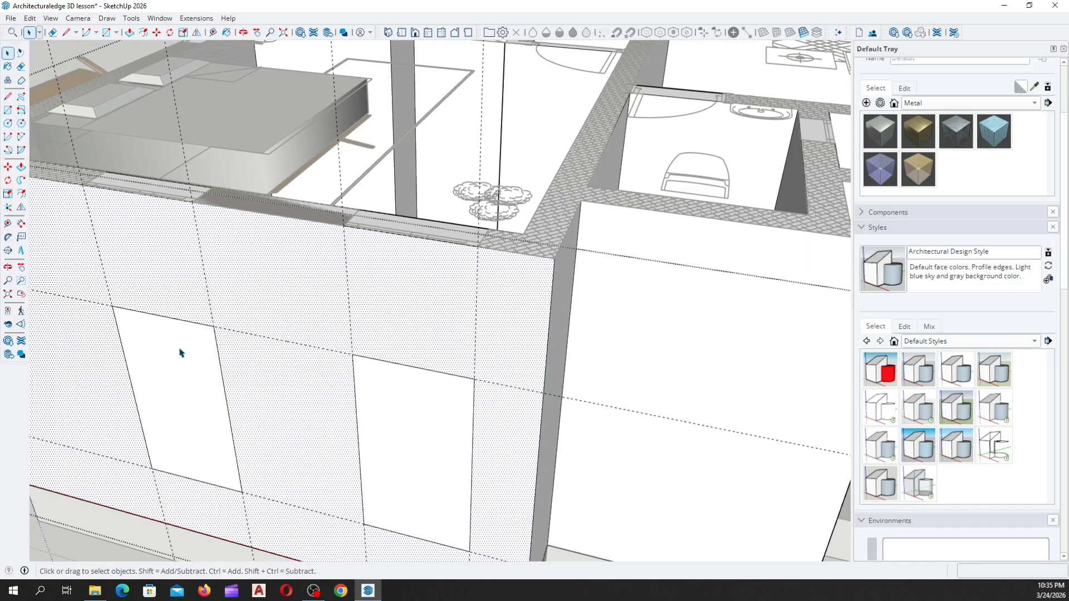
{"action": "key", "text": "p"}
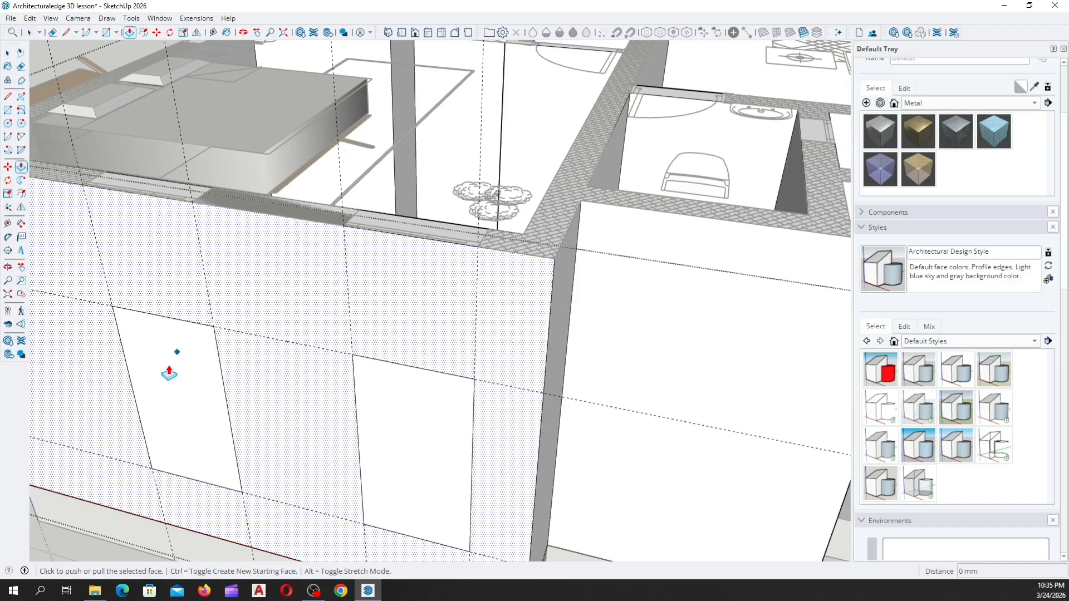
{"action": "scroll", "coordinate": [179, 382], "scroll_direction": "up", "scroll_amount": 2}
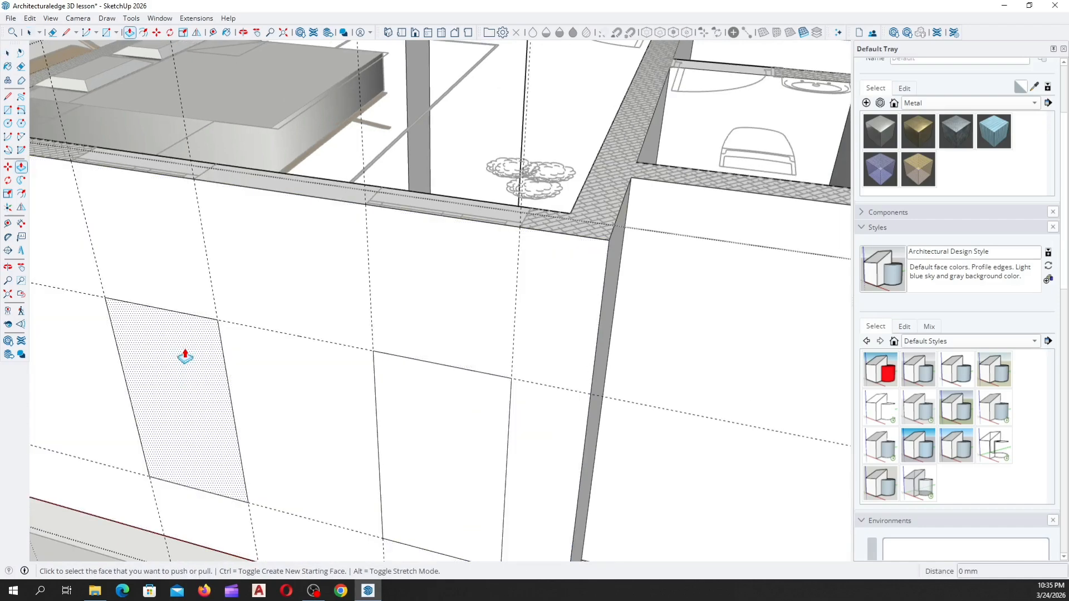
{"action": "scroll", "coordinate": [186, 356], "scroll_direction": "down", "scroll_amount": 1}
{"action": "left_click", "coordinate": [189, 378]}
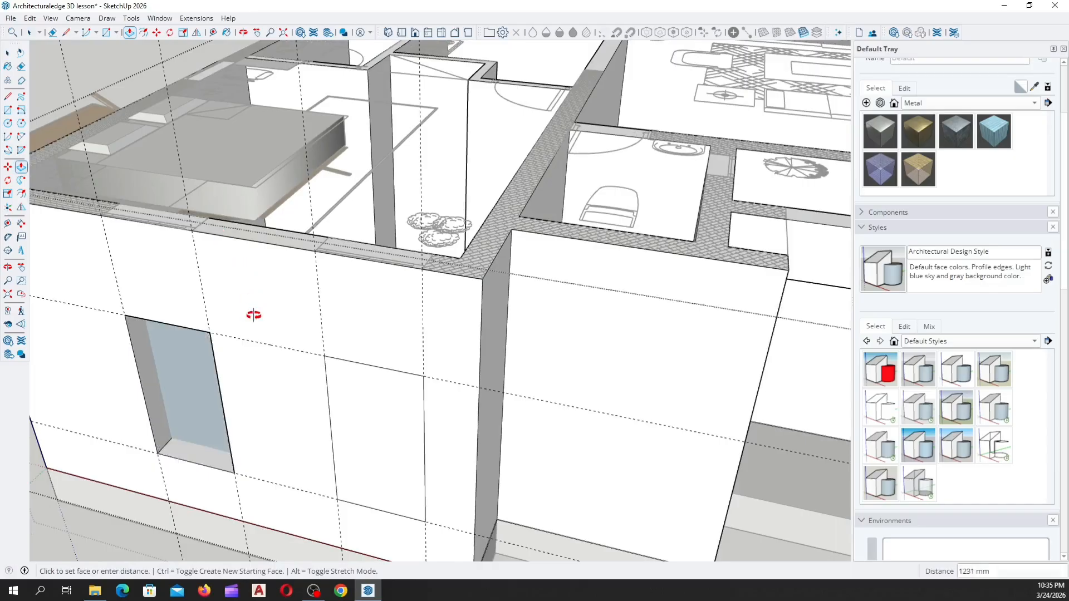
{"action": "middle_click_drag", "start_coordinate": [248, 310], "coordinate": [286, 387]}
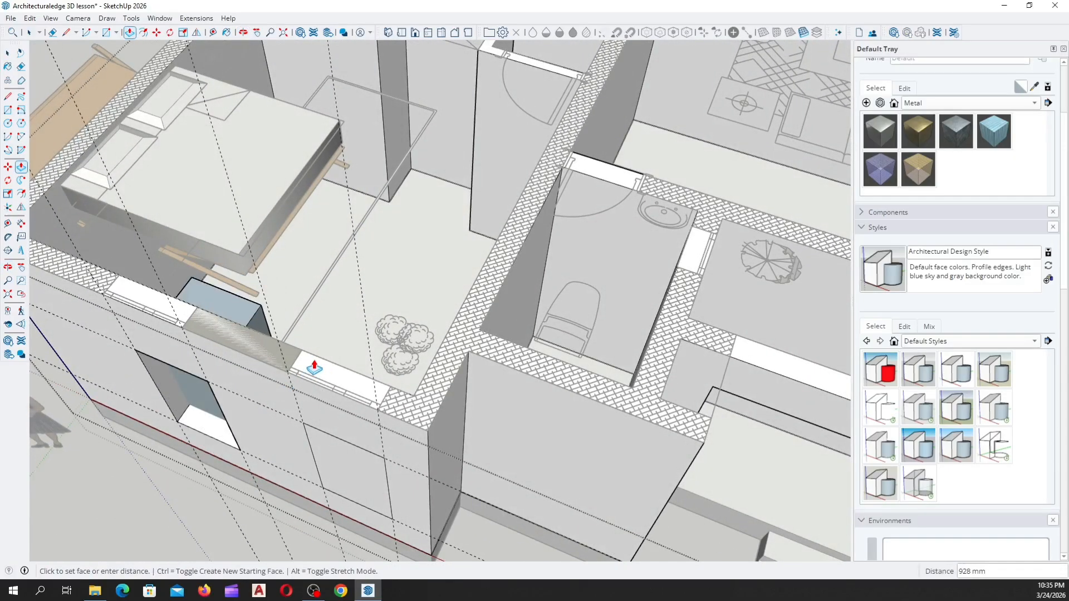
{"action": "scroll", "coordinate": [314, 366], "scroll_direction": "up", "scroll_amount": 3}
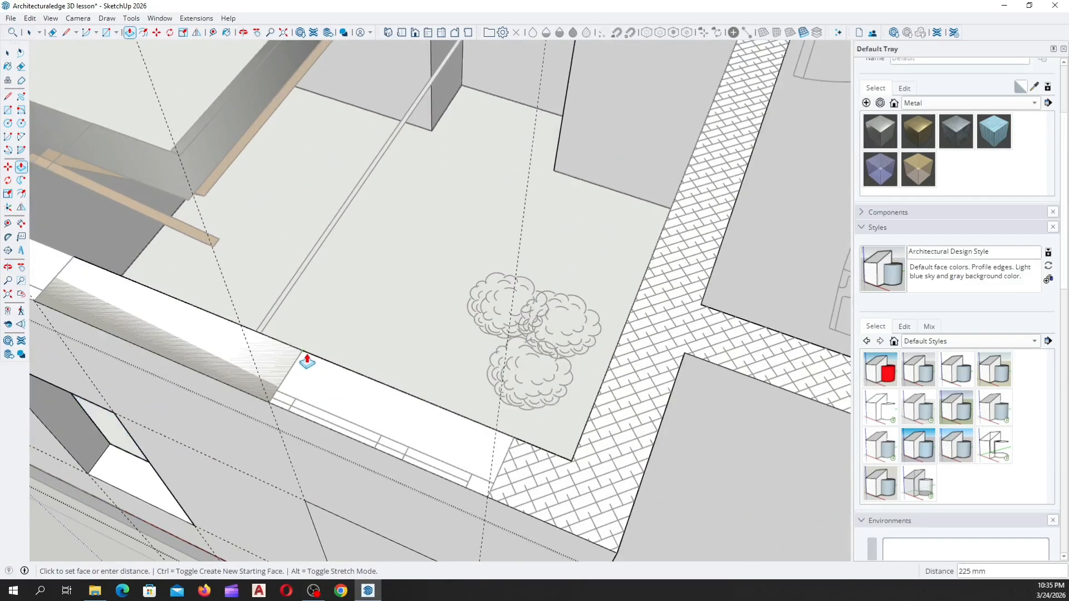
{"action": "left_click", "coordinate": [307, 361]}
Push the second window's rectangle through the front wall by the same depth as the first opening
{"action": "scroll", "coordinate": [307, 361], "scroll_direction": "down", "scroll_amount": 5}
{"action": "middle_click_drag", "start_coordinate": [215, 403], "coordinate": [256, 217]}
{"action": "scroll", "coordinate": [248, 236], "scroll_direction": "up", "scroll_amount": 5}
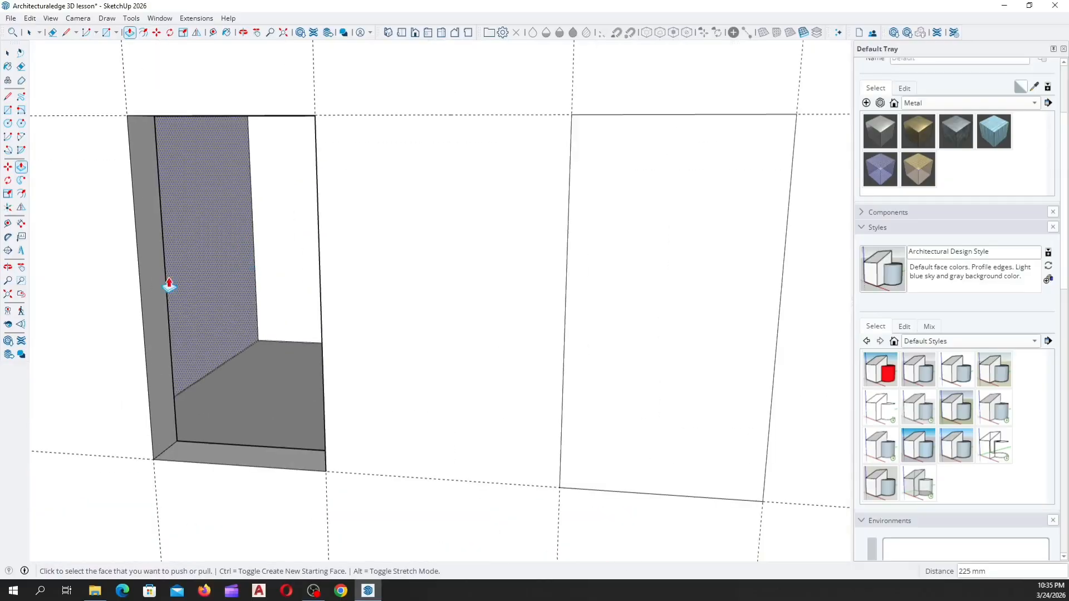
{"action": "scroll", "coordinate": [169, 285], "scroll_direction": "down", "scroll_amount": 2}
{"action": "double_click", "coordinate": [500, 287]}
{"action": "middle_click_drag", "start_coordinate": [501, 287], "coordinate": [203, 411]}
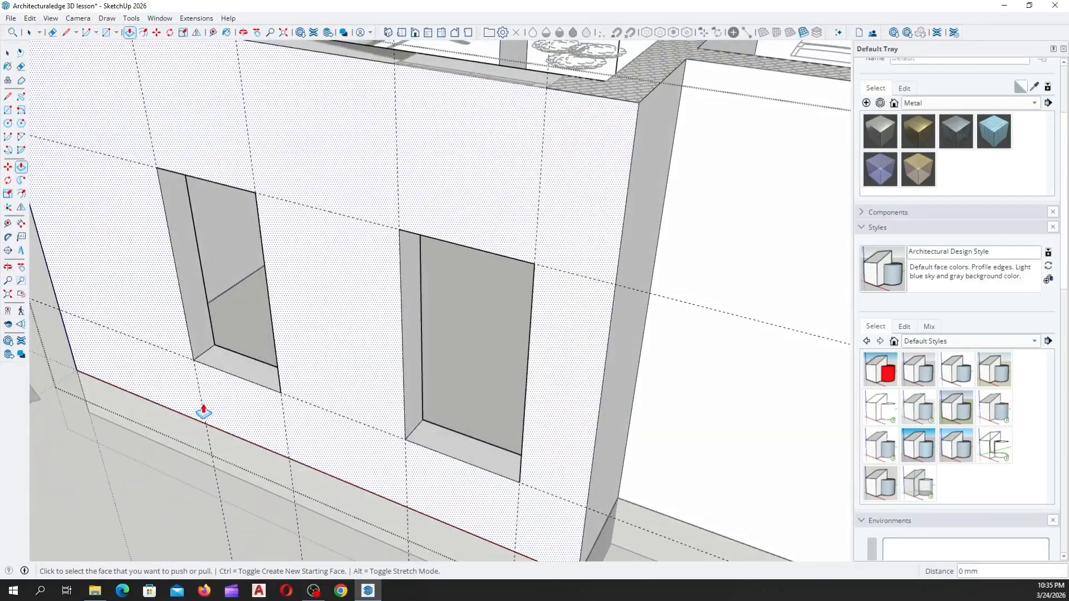
Add a vertical guide on the planted recess wall, 200 mm from its corner edge, at the toilet window's nearer edge on the plan
{"action": "scroll", "coordinate": [210, 263], "scroll_direction": "down", "scroll_amount": 5}
{"action": "scroll", "coordinate": [220, 356], "scroll_direction": "up", "scroll_amount": 4}
{"action": "scroll", "coordinate": [220, 343], "scroll_direction": "up", "scroll_amount": 3}
{"action": "middle_click_drag", "start_coordinate": [221, 338], "coordinate": [276, 351]}
{"action": "scroll", "coordinate": [162, 329], "scroll_direction": "down", "scroll_amount": 3}
{"action": "scroll", "coordinate": [381, 358], "scroll_direction": "down", "scroll_amount": 4}
{"action": "scroll", "coordinate": [303, 329], "scroll_direction": "up", "scroll_amount": 8}
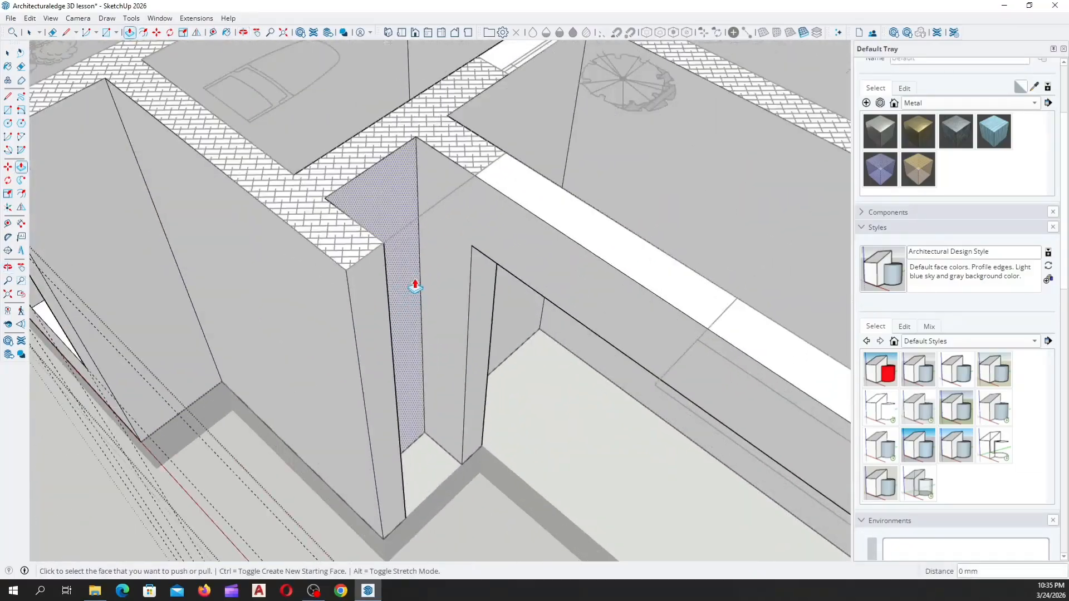
{"action": "middle_click_drag", "start_coordinate": [415, 286], "coordinate": [327, 369]}
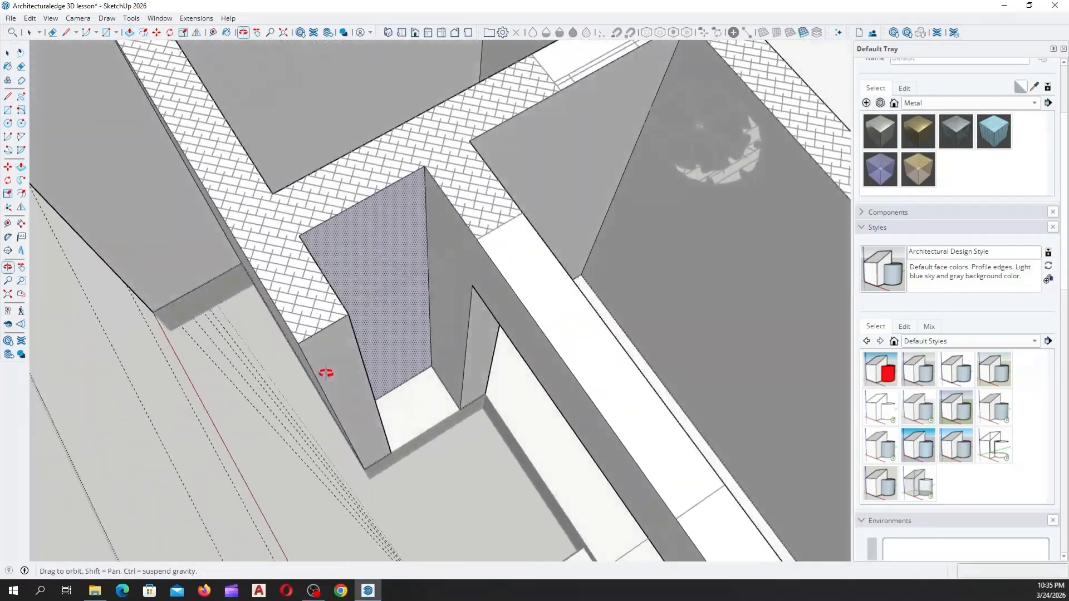
{"action": "scroll", "coordinate": [210, 303], "scroll_direction": "down", "scroll_amount": 5}
{"action": "scroll", "coordinate": [290, 203], "scroll_direction": "up", "scroll_amount": 3}
{"action": "scroll", "coordinate": [290, 203], "scroll_direction": "up", "scroll_amount": 6}
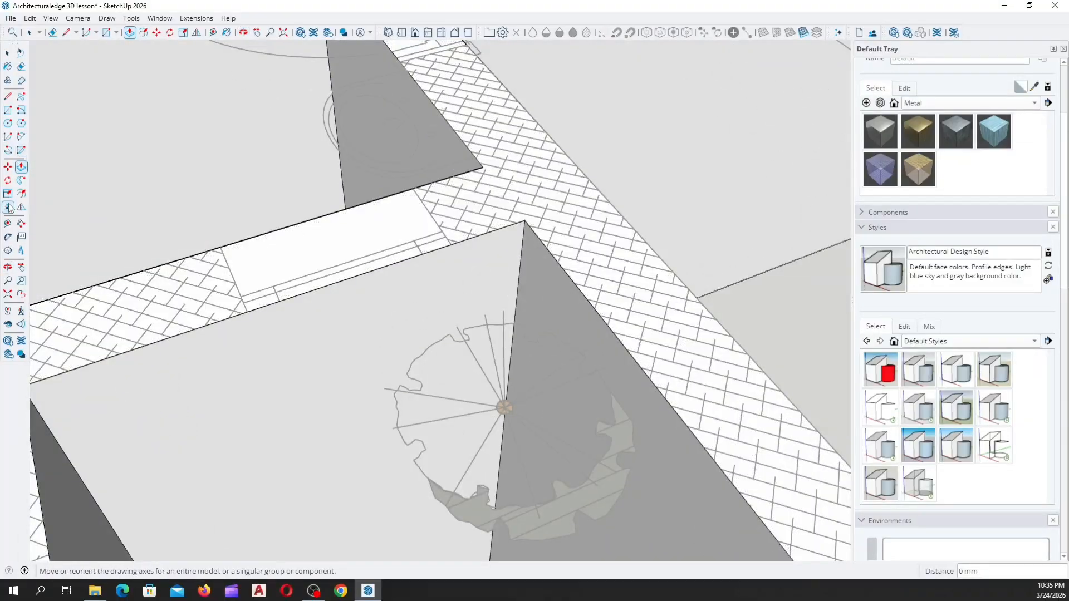
{"action": "left_click", "coordinate": [8, 223]}
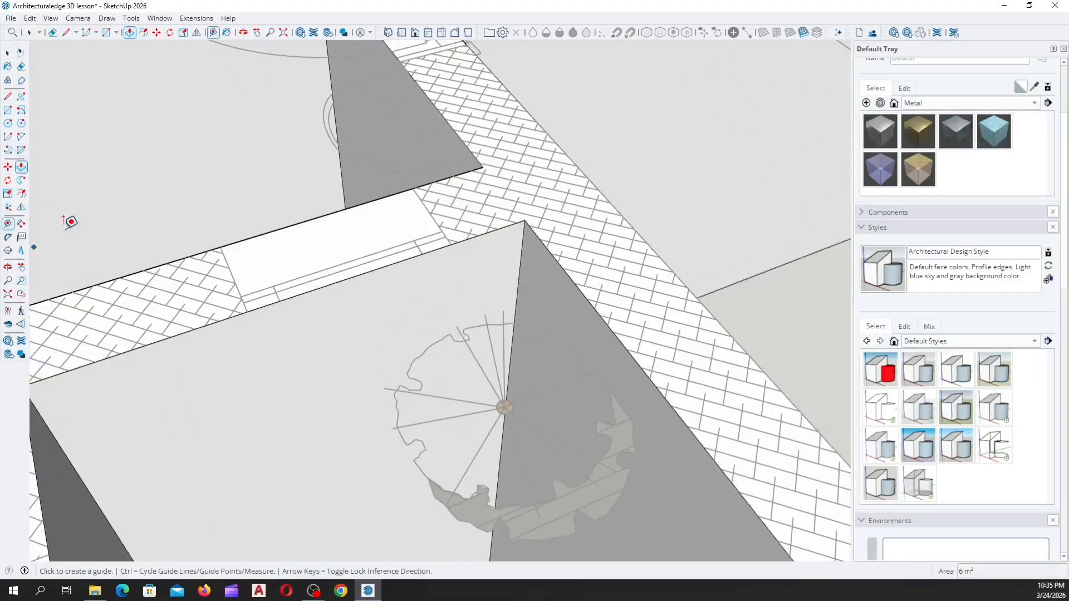
{"action": "scroll", "coordinate": [408, 291], "scroll_direction": "up", "scroll_amount": 4}
{"action": "left_click", "coordinate": [516, 222]}
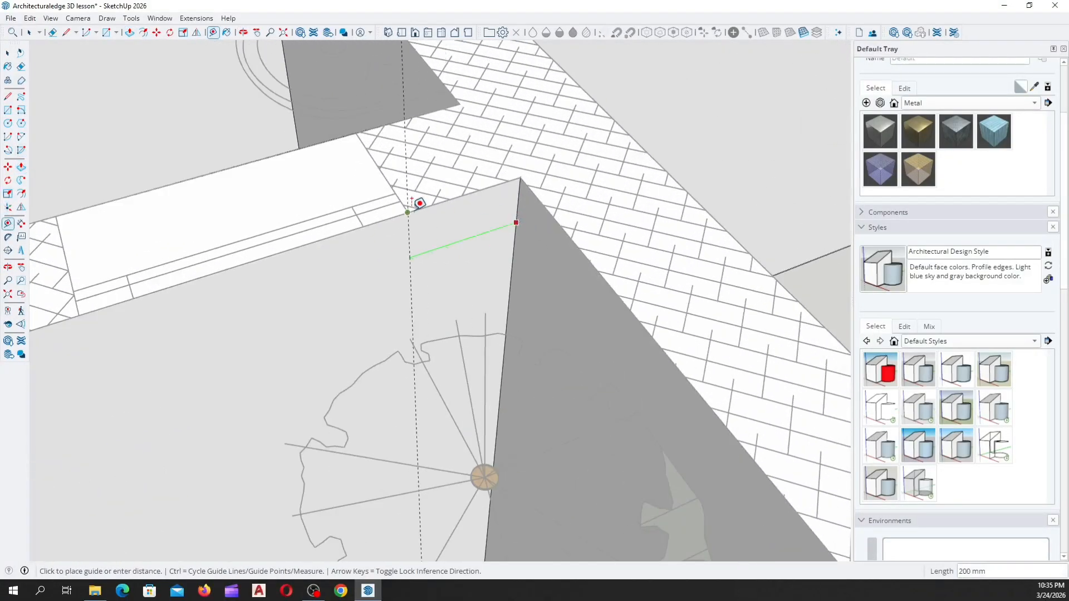
{"action": "left_click", "coordinate": [408, 212]}
Add a second vertical guide, offset from the first, at the far edge of the toilet window on the plan
{"action": "scroll", "coordinate": [448, 190], "scroll_direction": "down", "scroll_amount": 3}
{"action": "scroll", "coordinate": [421, 243], "scroll_direction": "up", "scroll_amount": 2}
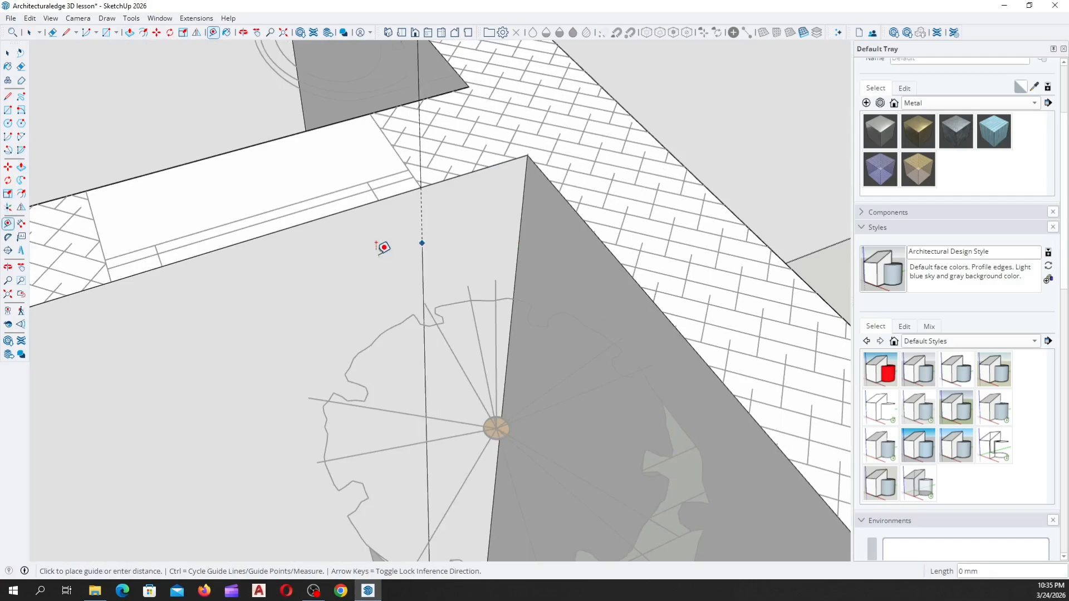
{"action": "left_click", "coordinate": [118, 275]}
Add a horizontal guide 2100 mm above the recess wall's base edge to mark the toilet window's top
{"action": "scroll", "coordinate": [274, 132], "scroll_direction": "down", "scroll_amount": 6}
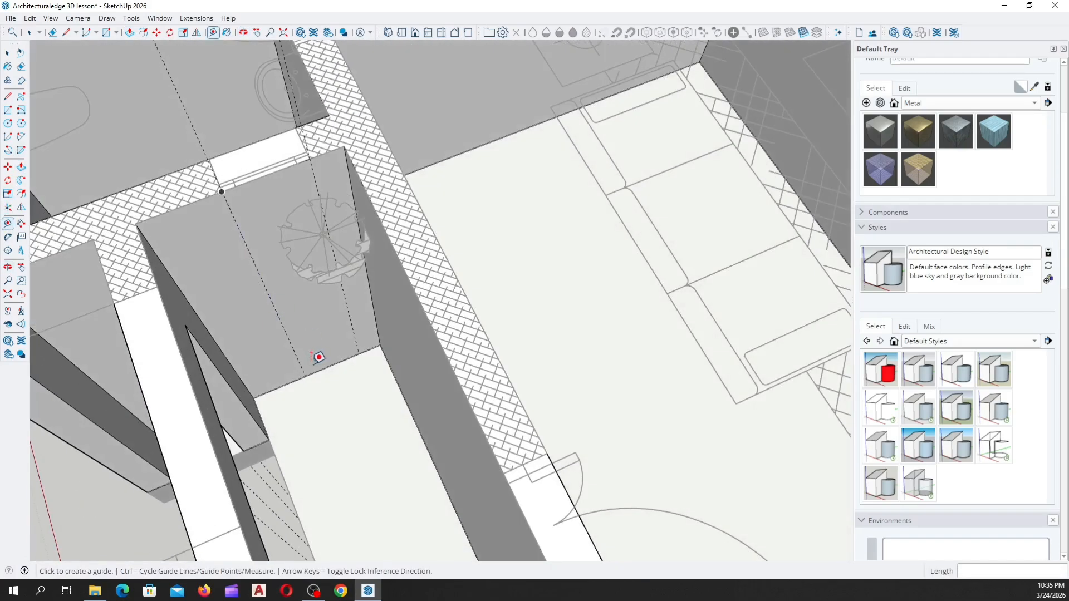
{"action": "left_click", "coordinate": [295, 380]}
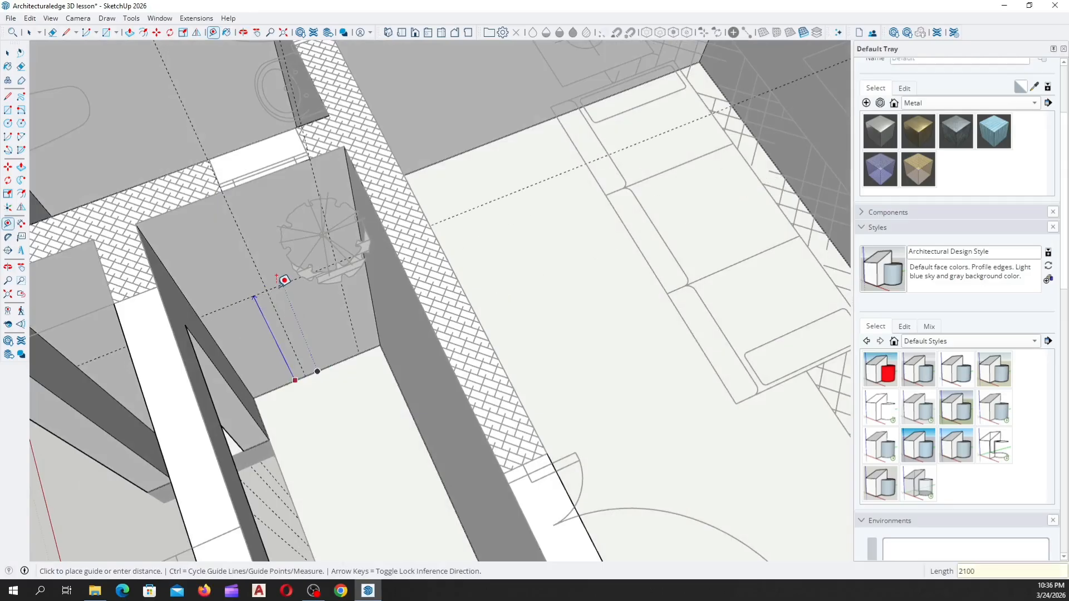
{"action": "left_click", "coordinate": [284, 280]}
Add a second horizontal guide below the toilet window's top guide to mark its sill level
{"action": "scroll", "coordinate": [284, 280], "scroll_direction": "up", "scroll_amount": 6}
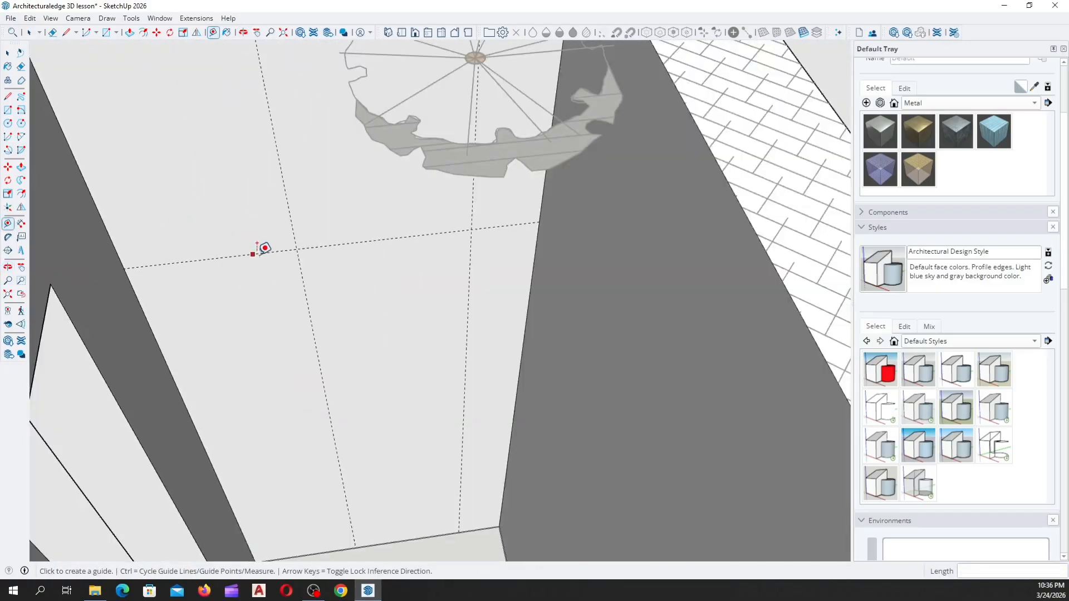
{"action": "middle_click_drag", "start_coordinate": [258, 246], "coordinate": [291, 245]}
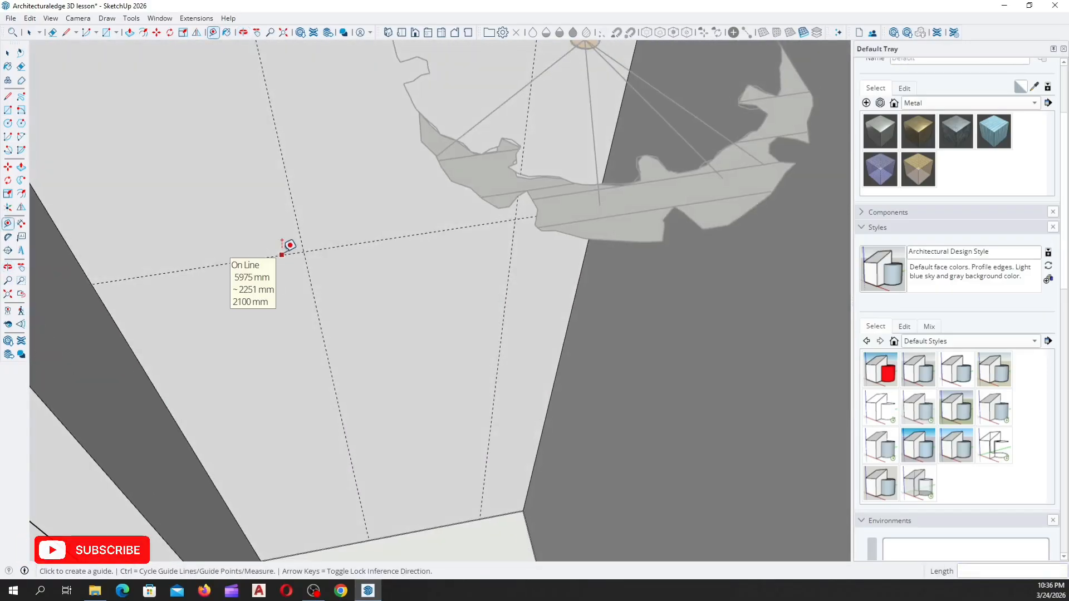
{"action": "left_click", "coordinate": [283, 245]}
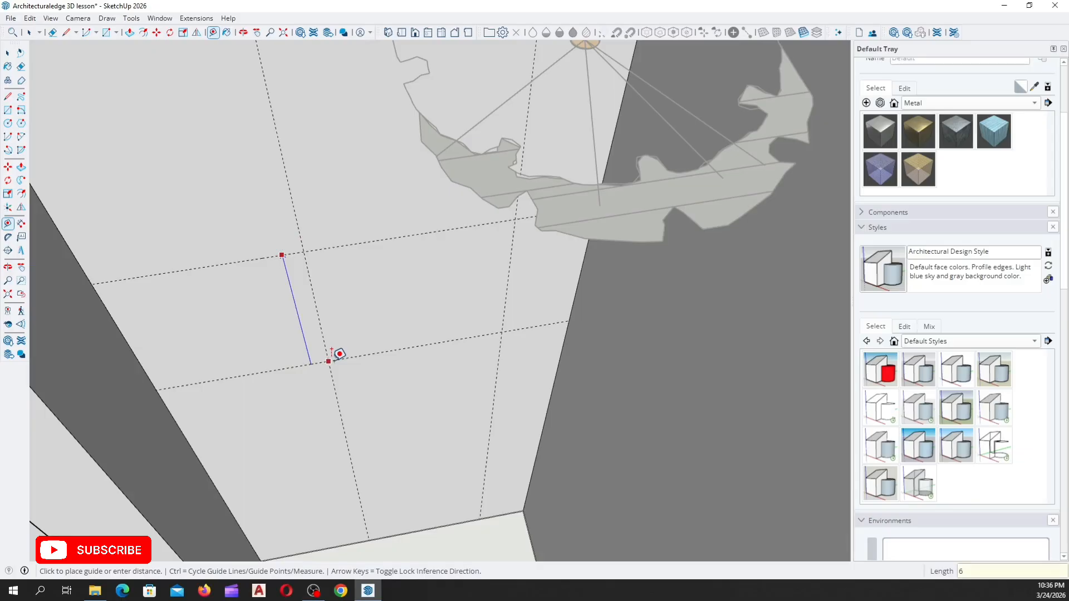
{"action": "key", "text": "Return"}
Draw the toilet window's rectangle between the two vertical and two horizontal guides on the recess wall
{"action": "middle_click_drag", "start_coordinate": [339, 354], "coordinate": [237, 228]}
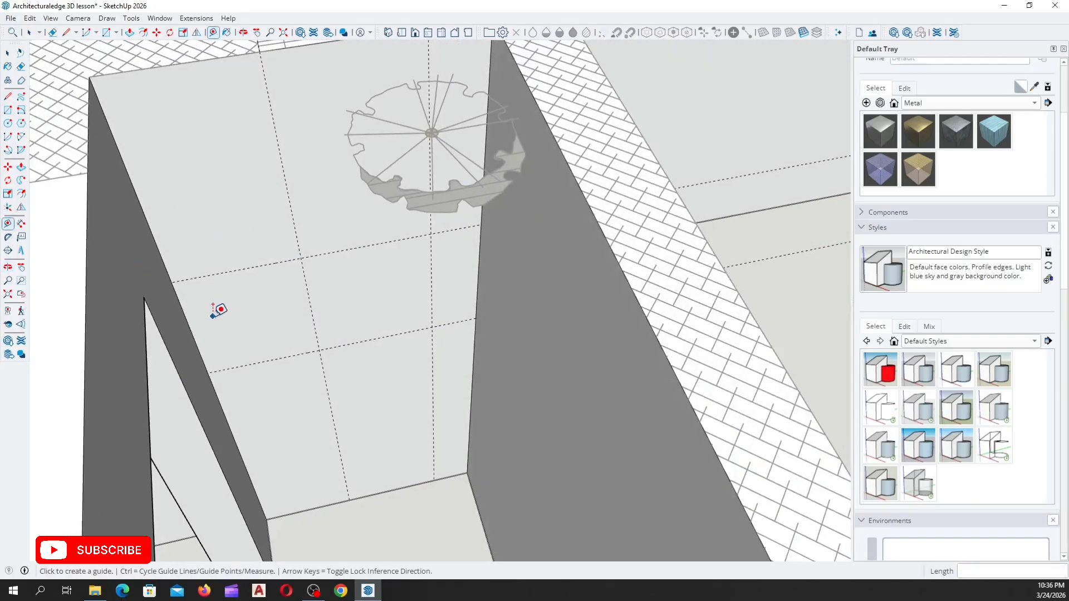
{"action": "key", "text": "r"}
{"action": "scroll", "coordinate": [300, 258], "scroll_direction": "up", "scroll_amount": 1}
{"action": "left_click", "coordinate": [301, 258]}
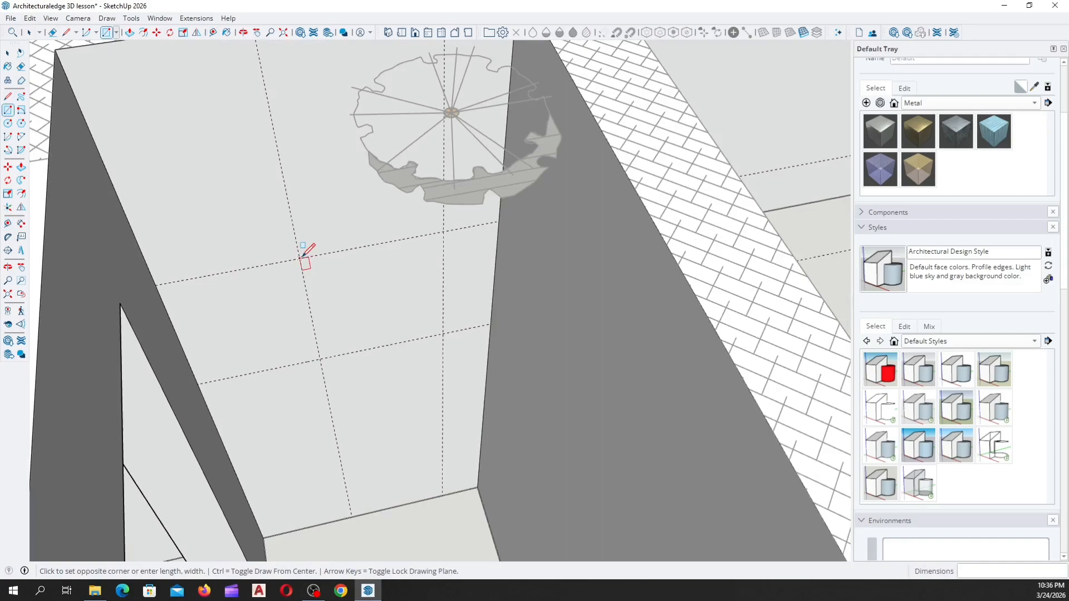
{"action": "left_click", "coordinate": [443, 333]}
Push the toilet window's rectangle 225 mm through the wall to cut the opening
{"action": "middle_click_drag", "start_coordinate": [448, 318], "coordinate": [236, 231]}
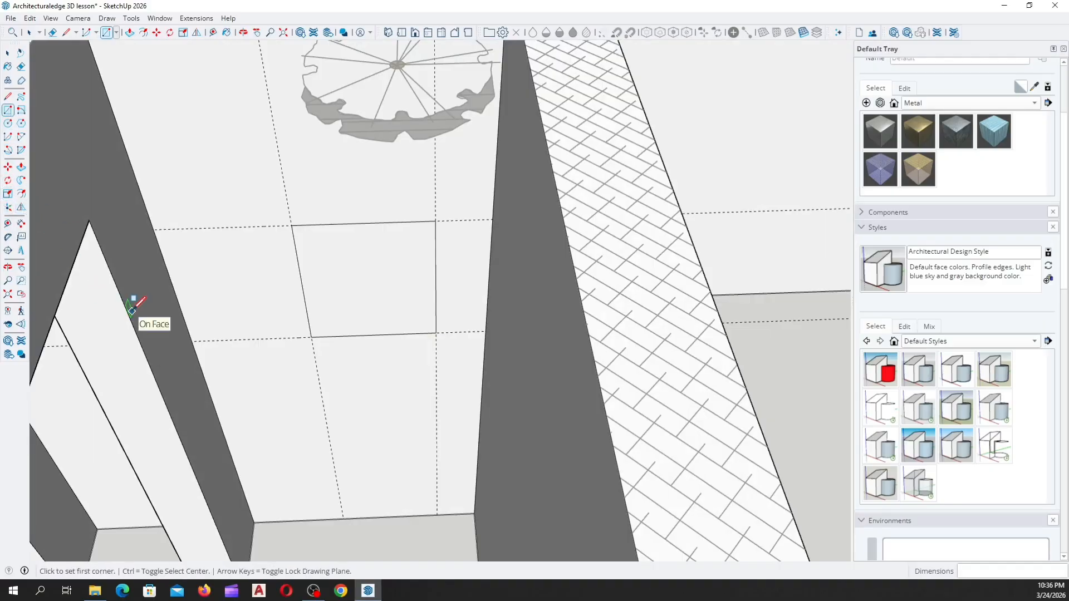
{"action": "key", "text": "p"}
{"action": "middle_click_drag", "start_coordinate": [322, 374], "coordinate": [351, 367]}
{"action": "scroll", "coordinate": [351, 367], "scroll_direction": "up", "scroll_amount": 1}
{"action": "left_click", "coordinate": [346, 389]}
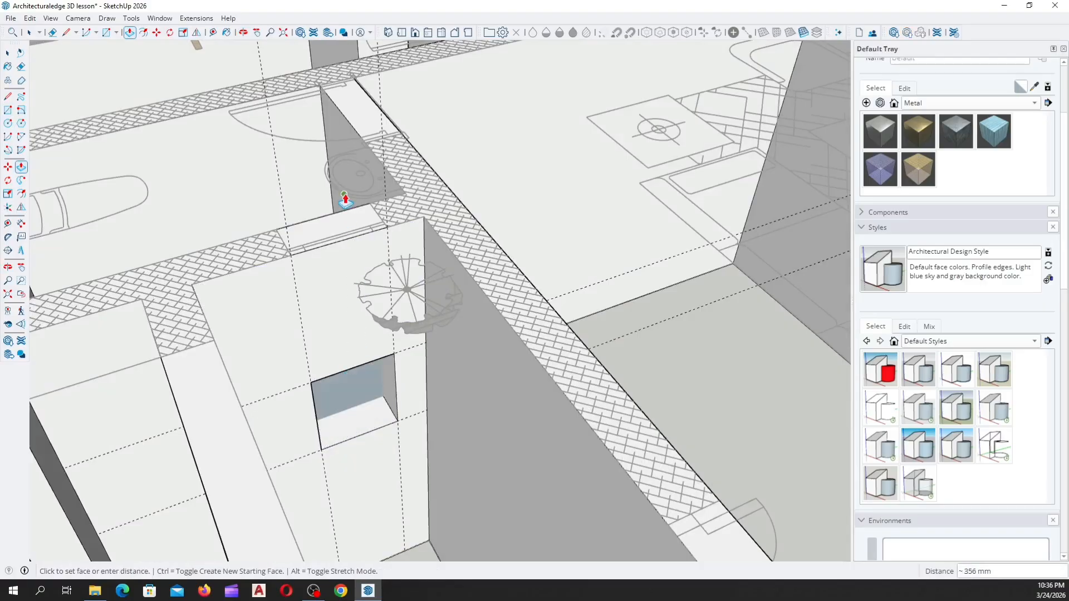
{"action": "left_click", "coordinate": [350, 221]}
Add a vertical guide on the entrance wall, offset from its corner edge, at the nearer edge of the double-leaf door on the plan
{"action": "scroll", "coordinate": [205, 295], "scroll_direction": "down", "scroll_amount": 4}
{"action": "middle_click_drag", "start_coordinate": [194, 322], "coordinate": [289, 95]}
{"action": "scroll", "coordinate": [302, 217], "scroll_direction": "up", "scroll_amount": 5}
{"action": "middle_click_drag", "start_coordinate": [250, 172], "coordinate": [346, 377]}
{"action": "scroll", "coordinate": [332, 341], "scroll_direction": "up", "scroll_amount": 6}
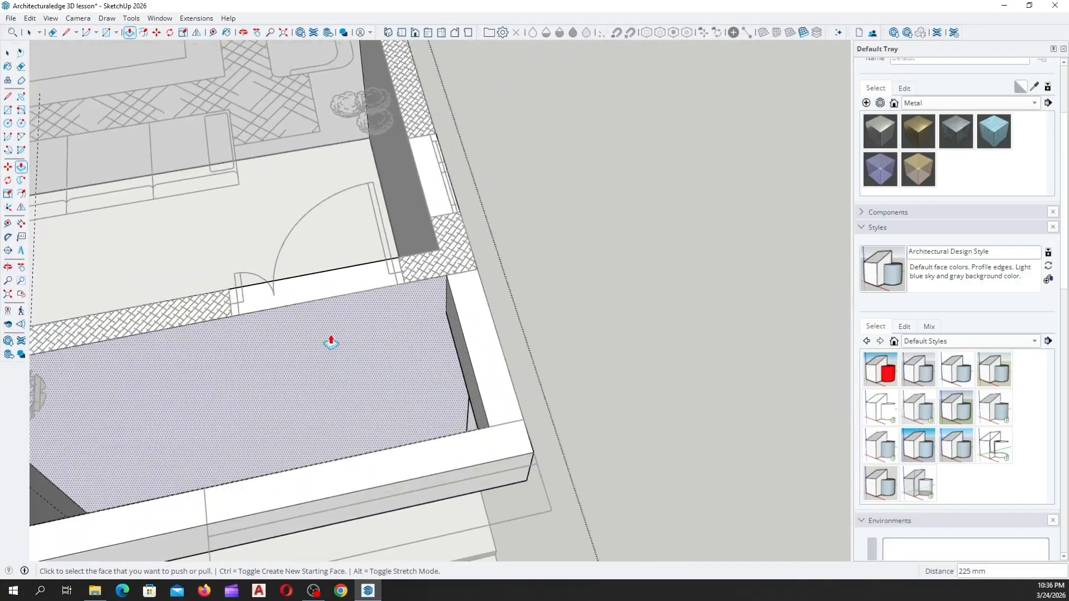
{"action": "key", "text": "t"}
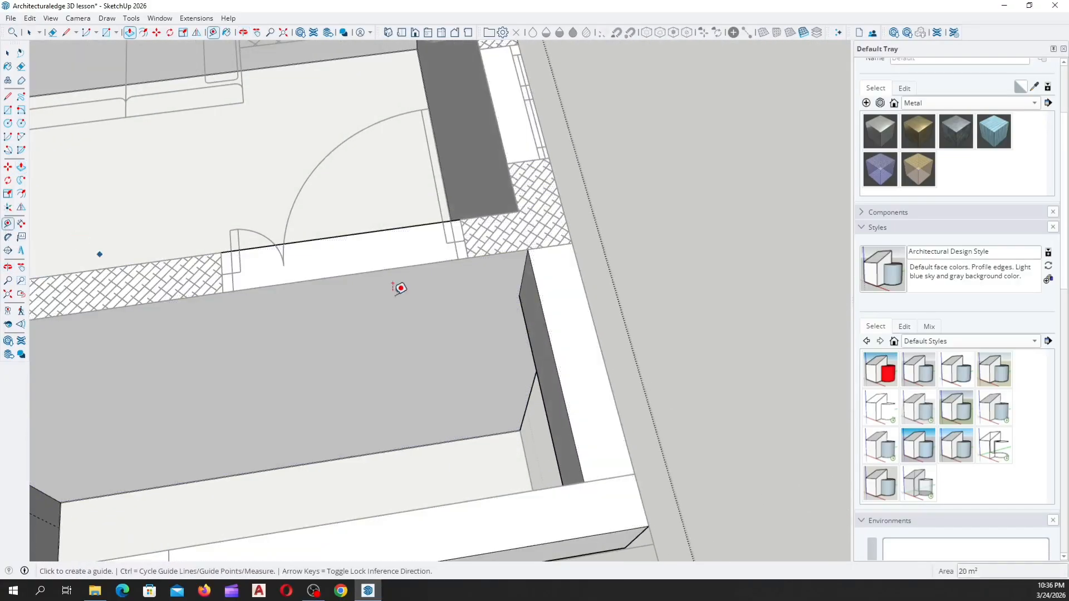
{"action": "scroll", "coordinate": [401, 288], "scroll_direction": "down", "scroll_amount": 3}
{"action": "scroll", "coordinate": [425, 363], "scroll_direction": "up", "scroll_amount": 4}
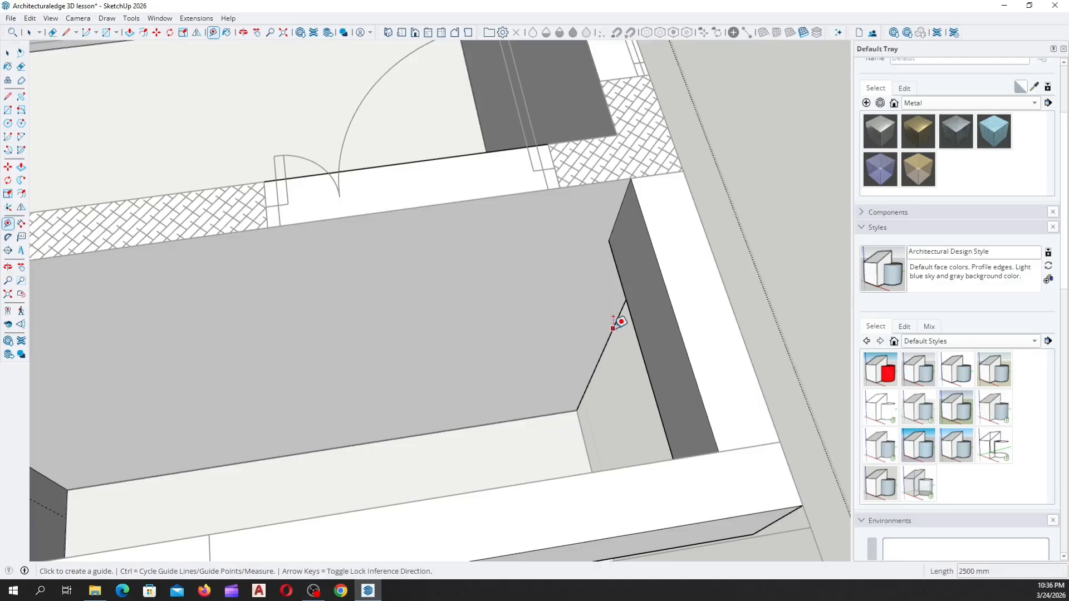
{"action": "scroll", "coordinate": [614, 325], "scroll_direction": "up", "scroll_amount": 3}
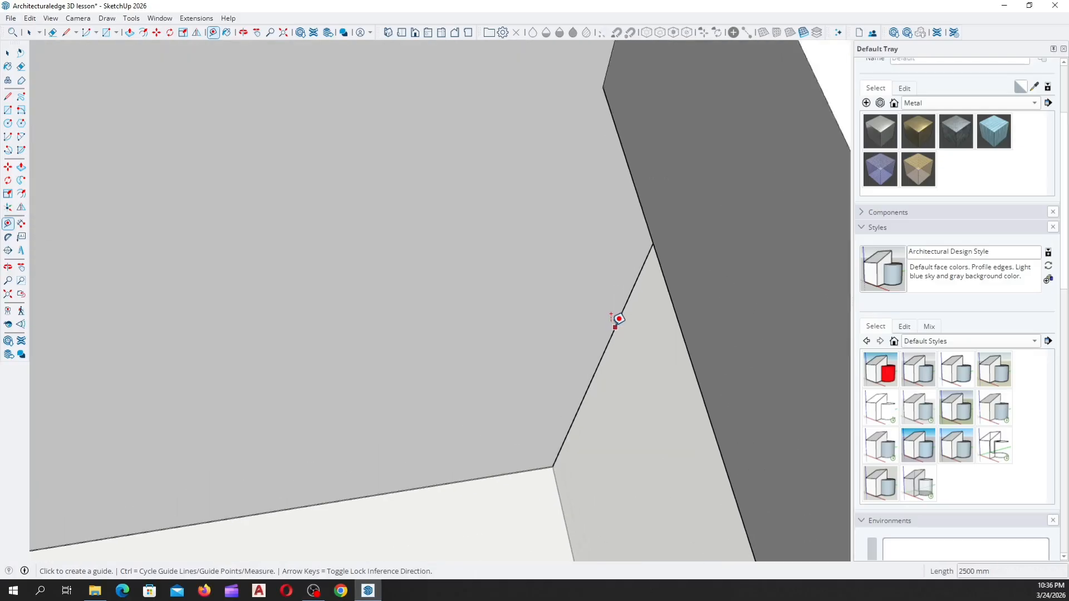
{"action": "left_click", "coordinate": [635, 284]}
{"action": "scroll", "coordinate": [563, 296], "scroll_direction": "down", "scroll_amount": 5}
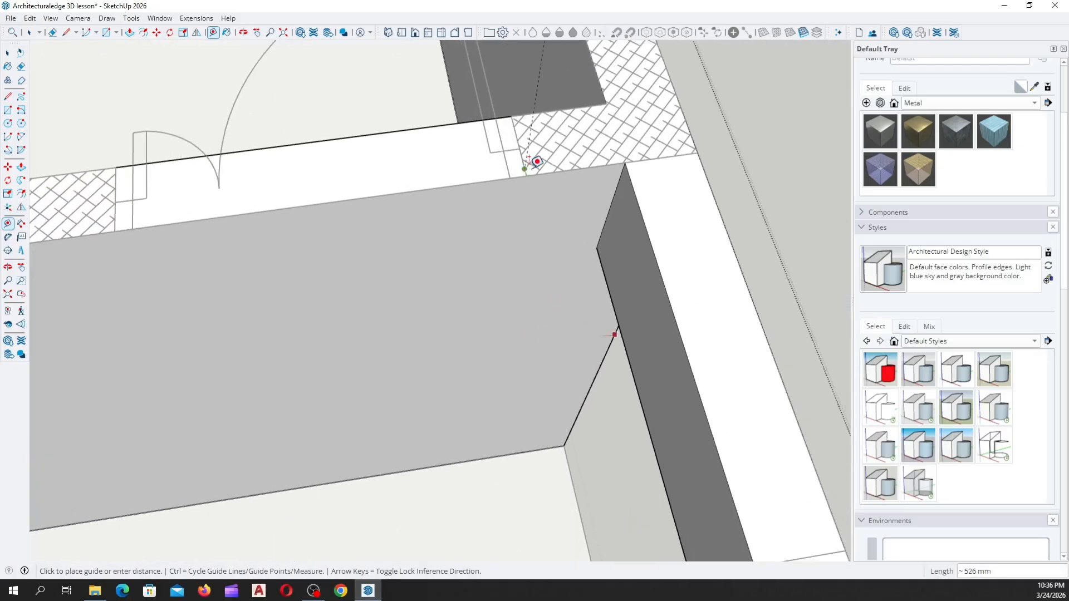
{"action": "scroll", "coordinate": [534, 164], "scroll_direction": "up", "scroll_amount": 2}
{"action": "left_click", "coordinate": [535, 168]}
Add a second vertical guide about 1200 mm from the first at the far edge of the entrance door on the plan
{"action": "scroll", "coordinate": [544, 278], "scroll_direction": "down", "scroll_amount": 3}
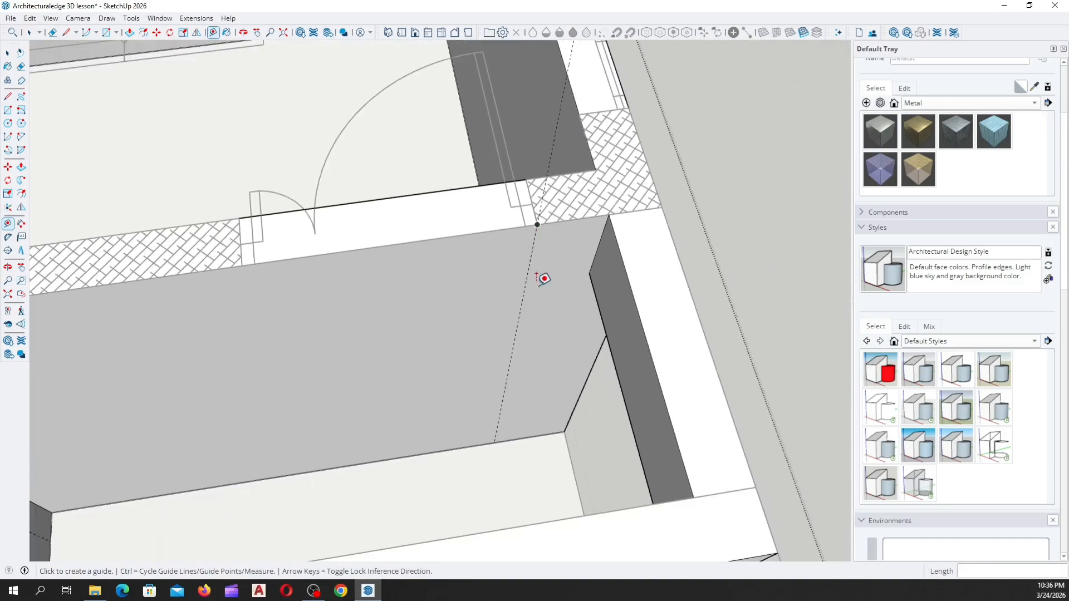
{"action": "scroll", "coordinate": [532, 264], "scroll_direction": "up", "scroll_amount": 3}
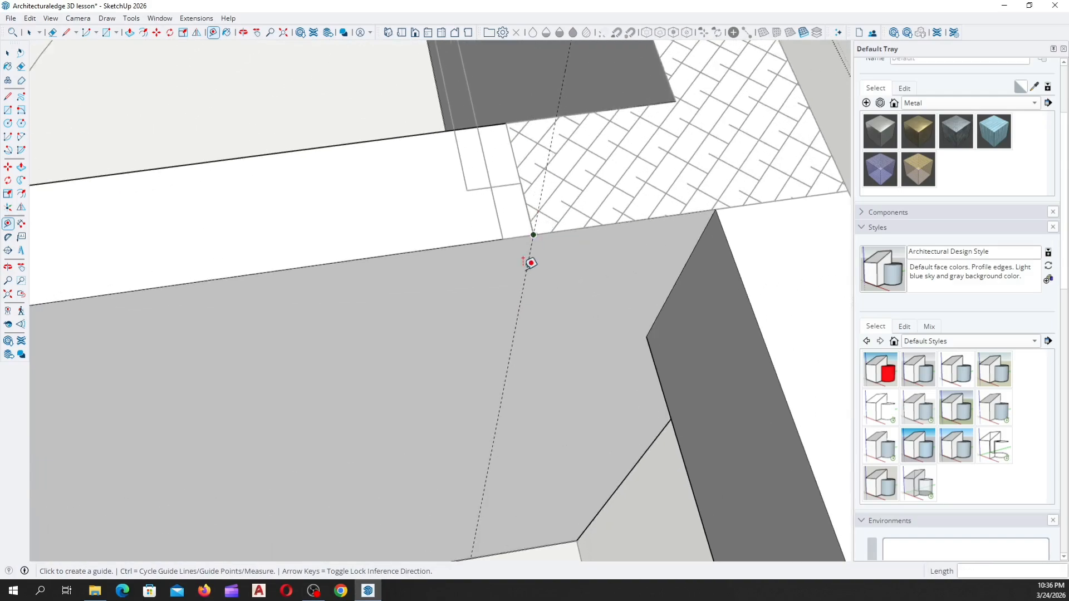
{"action": "left_click", "coordinate": [529, 263]}
{"action": "scroll", "coordinate": [568, 262], "scroll_direction": "down", "scroll_amount": 3}
{"action": "scroll", "coordinate": [367, 300], "scroll_direction": "up", "scroll_amount": 4}
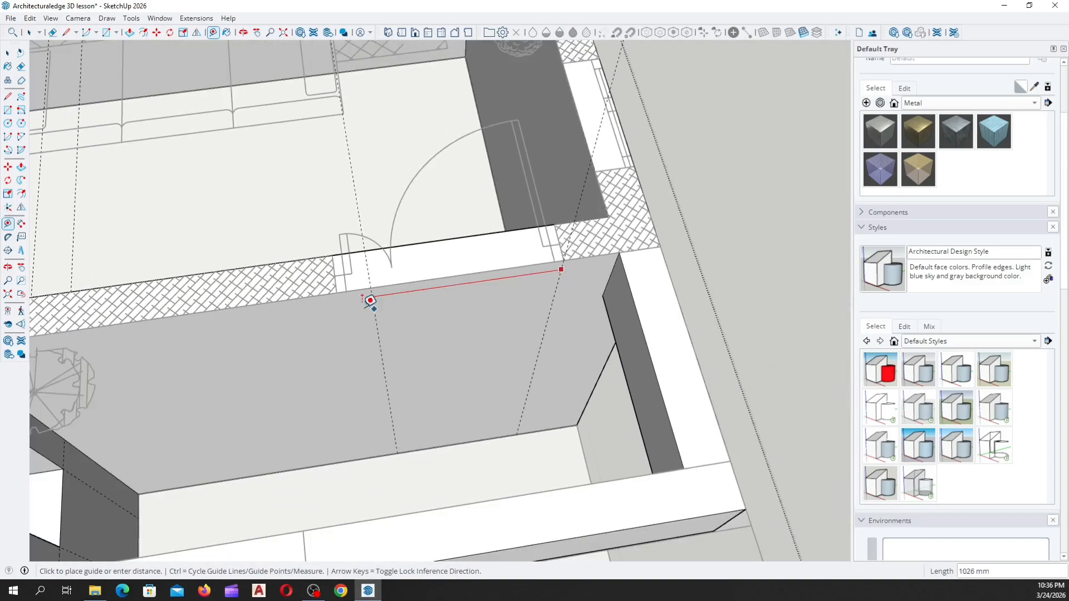
{"action": "scroll", "coordinate": [336, 283], "scroll_direction": "up", "scroll_amount": 3}
{"action": "left_click", "coordinate": [345, 293]}
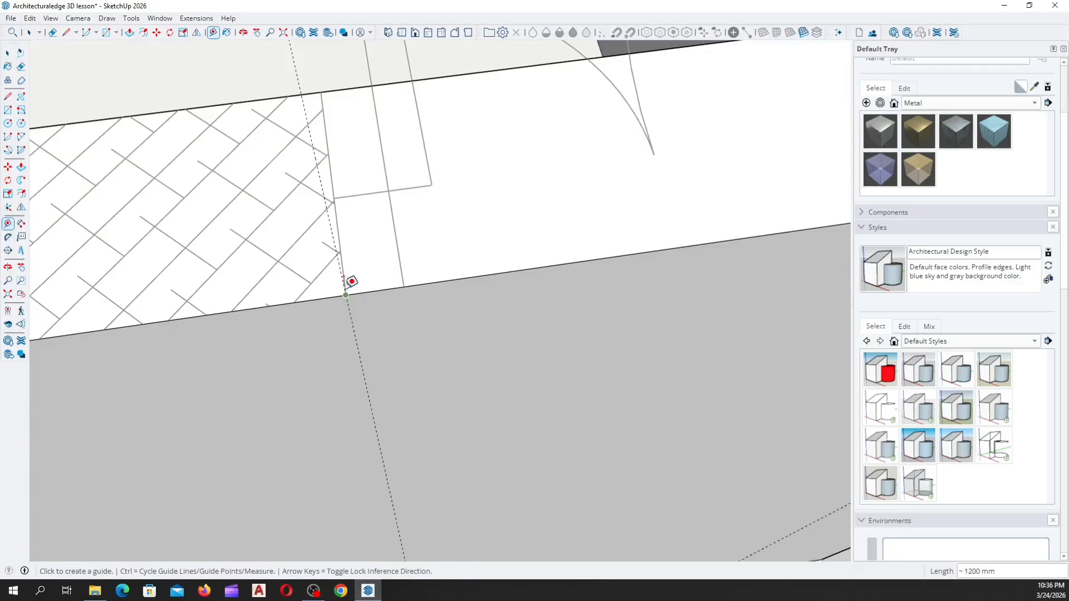
{"action": "scroll", "coordinate": [365, 214], "scroll_direction": "down", "scroll_amount": 2}
{"action": "scroll", "coordinate": [392, 195], "scroll_direction": "down", "scroll_amount": 3}
{"action": "scroll", "coordinate": [470, 476], "scroll_direction": "up", "scroll_amount": 3}
{"action": "scroll", "coordinate": [342, 494], "scroll_direction": "down", "scroll_amount": 4}
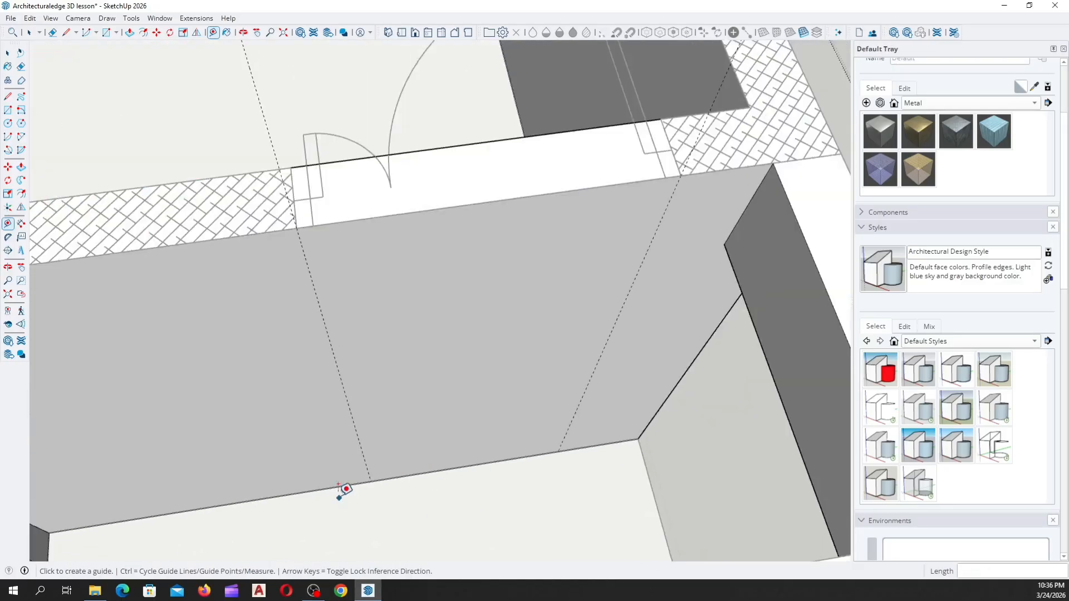
Add a horizontal guide on the entrance wall 2100 mm above its base edge for the door's head height
{"action": "scroll", "coordinate": [371, 478], "scroll_direction": "up", "scroll_amount": 2}
{"action": "left_click", "coordinate": [373, 480]}
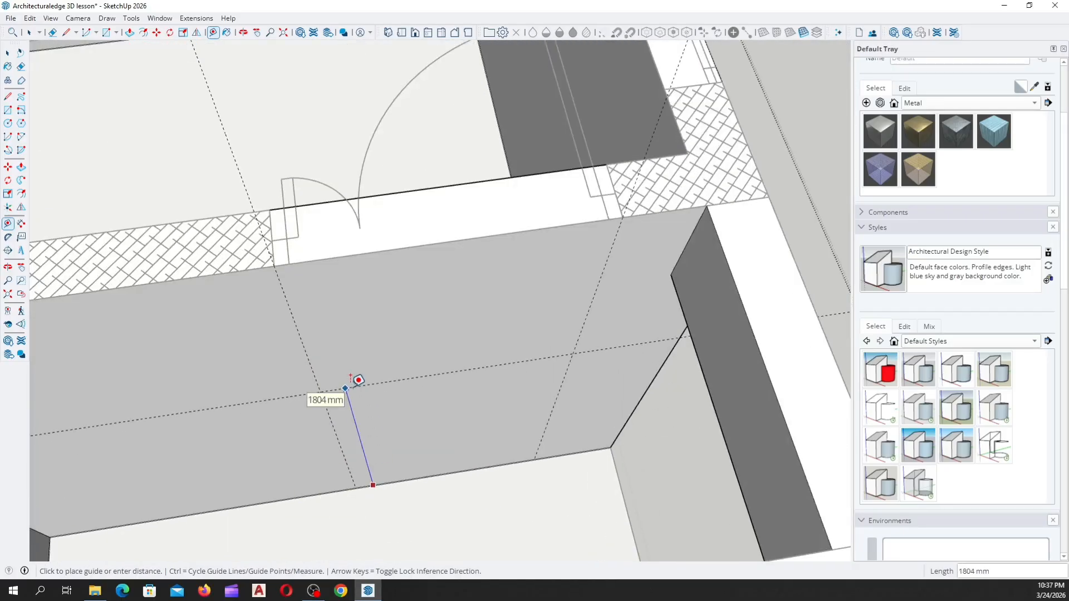
{"action": "scroll", "coordinate": [337, 363], "scroll_direction": "up", "scroll_amount": 2}
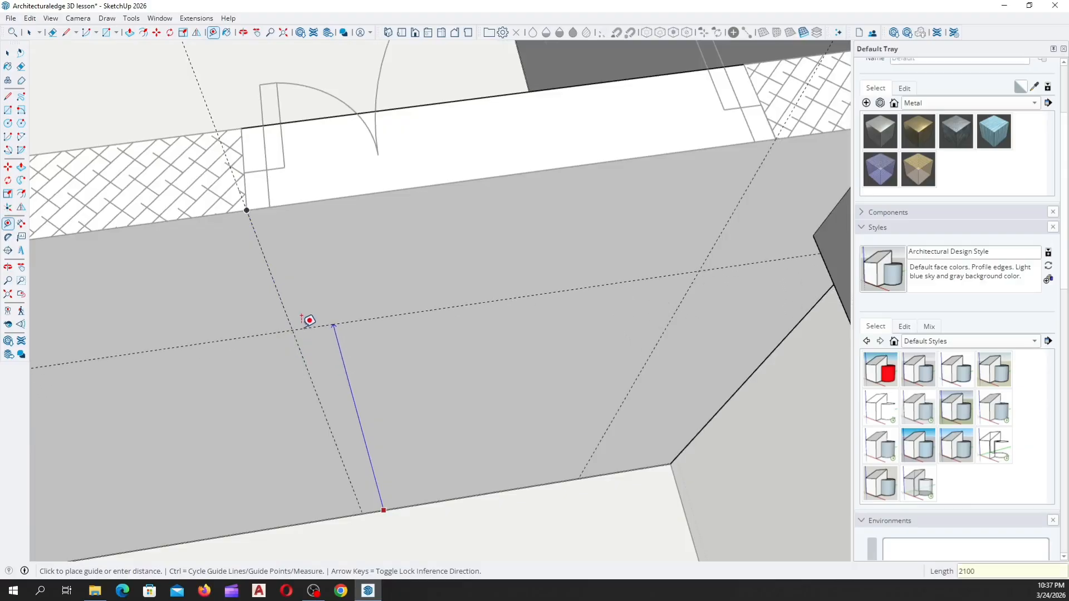
{"action": "key", "text": "Return"}
Draw the entrance door's rectangle, about 1200 by 2100 mm, from the wall's base to the guide intersection
{"action": "scroll", "coordinate": [501, 452], "scroll_direction": "down", "scroll_amount": 5}
{"action": "middle_click_drag", "start_coordinate": [434, 341], "coordinate": [487, 162]}
{"action": "scroll", "coordinate": [364, 242], "scroll_direction": "up", "scroll_amount": 3}
{"action": "scroll", "coordinate": [442, 323], "scroll_direction": "down", "scroll_amount": 5}
{"action": "middle_click_drag", "start_coordinate": [442, 195], "coordinate": [398, 92]}
{"action": "scroll", "coordinate": [458, 172], "scroll_direction": "up", "scroll_amount": 10}
{"action": "middle_click_drag", "start_coordinate": [457, 216], "coordinate": [578, 223]}
{"action": "scroll", "coordinate": [458, 312], "scroll_direction": "down", "scroll_amount": 10}
{"action": "middle_click_drag", "start_coordinate": [432, 403], "coordinate": [406, 436]}
{"action": "scroll", "coordinate": [403, 356], "scroll_direction": "up", "scroll_amount": 5}
{"action": "middle_click_drag", "start_coordinate": [419, 484], "coordinate": [369, 448]}
{"action": "scroll", "coordinate": [448, 134], "scroll_direction": "down", "scroll_amount": 5}
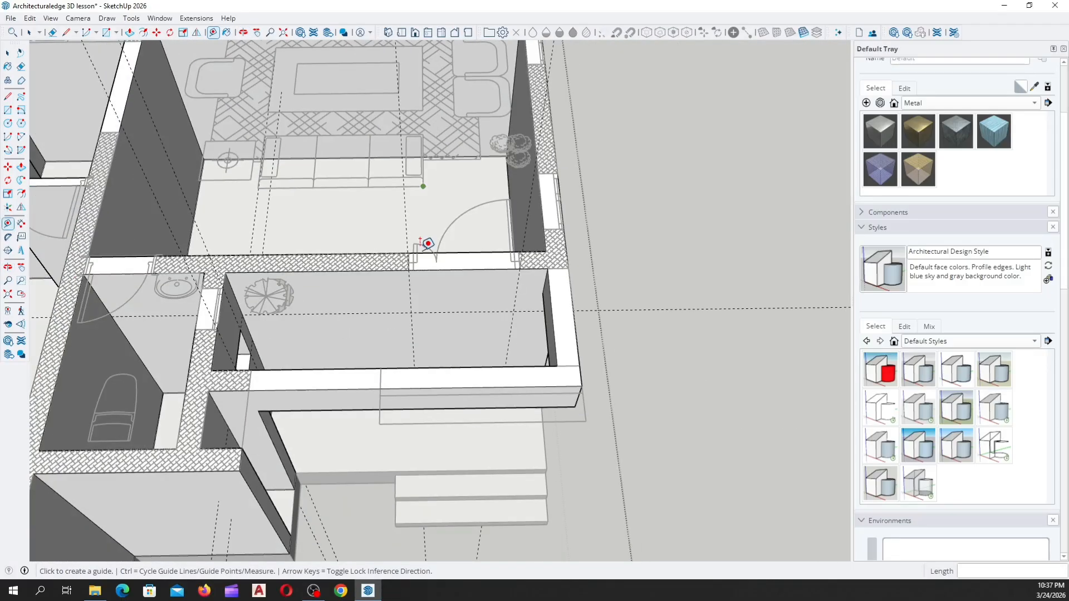
{"action": "middle_click_drag", "start_coordinate": [427, 243], "coordinate": [469, 488]}
{"action": "scroll", "coordinate": [476, 456], "scroll_direction": "up", "scroll_amount": 4}
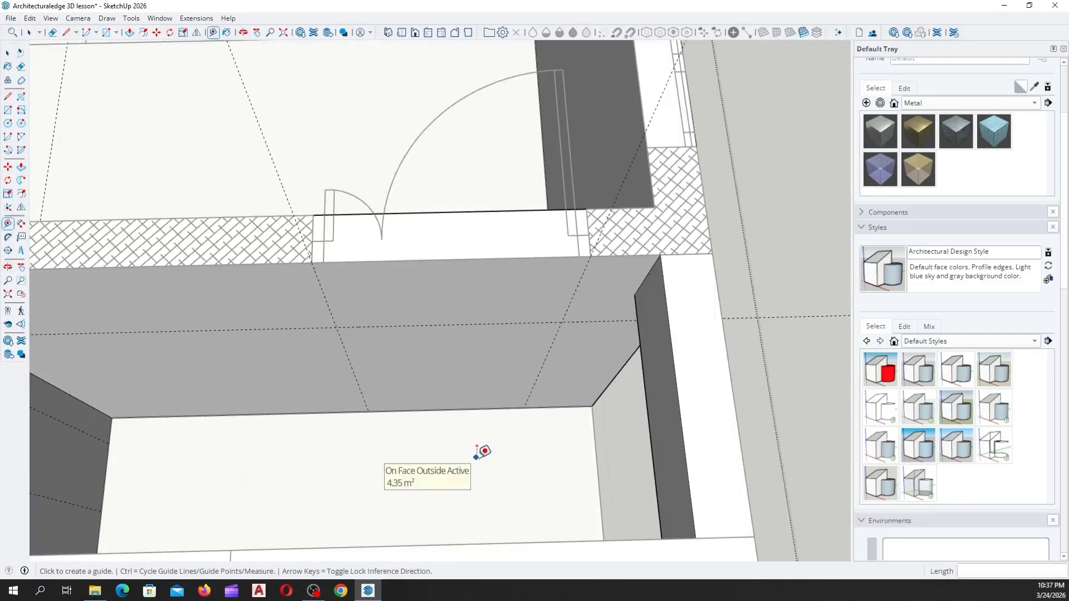
{"action": "key", "text": "r"}
{"action": "left_click", "coordinate": [368, 411]}
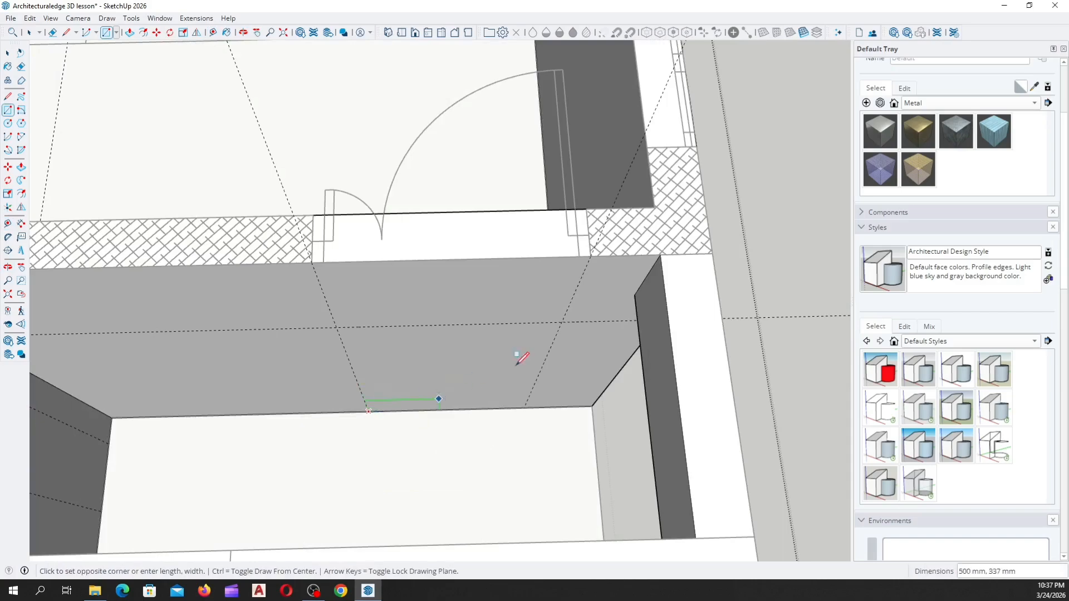
{"action": "scroll", "coordinate": [551, 350], "scroll_direction": "up", "scroll_amount": 2}
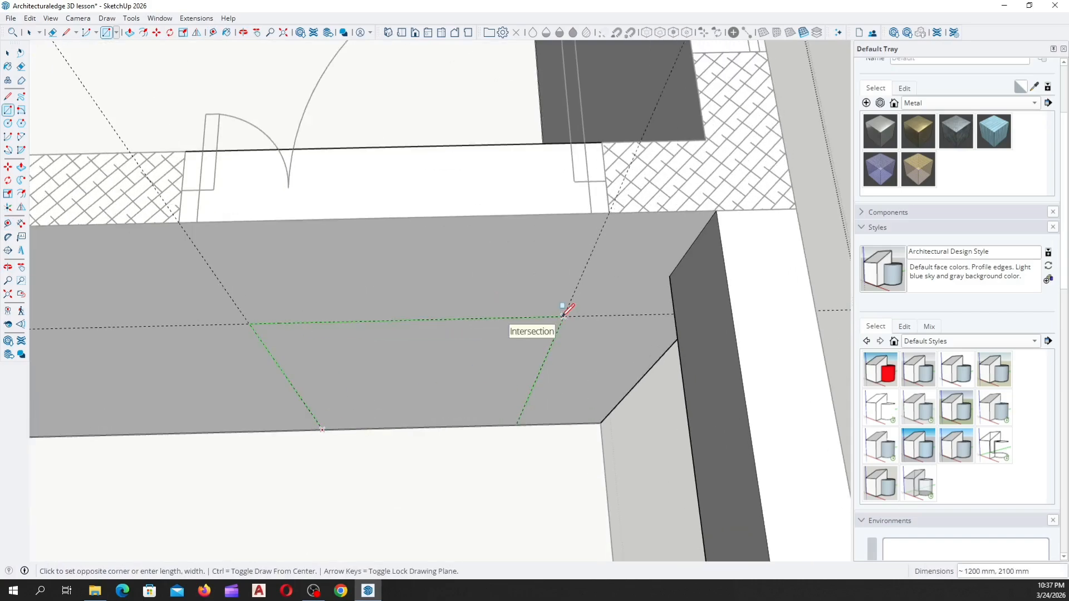
{"action": "left_click", "coordinate": [563, 314]}
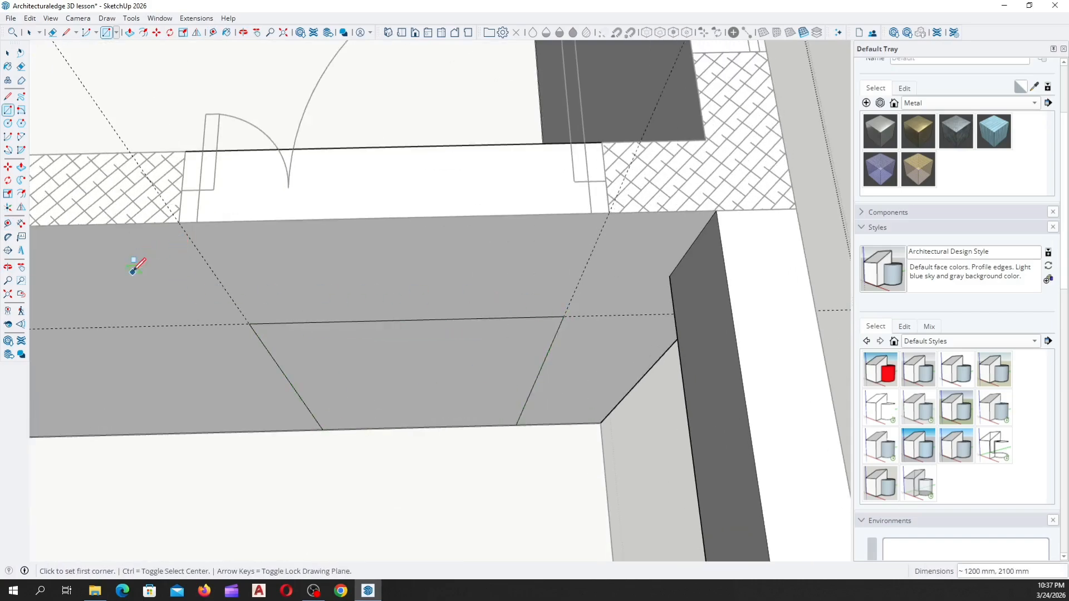
Push the entrance door's rectangle 225 mm through the wall to cut the opening
{"action": "key", "text": "p"}
{"action": "scroll", "coordinate": [327, 386], "scroll_direction": "down", "scroll_amount": 3}
{"action": "left_click", "coordinate": [326, 386]}
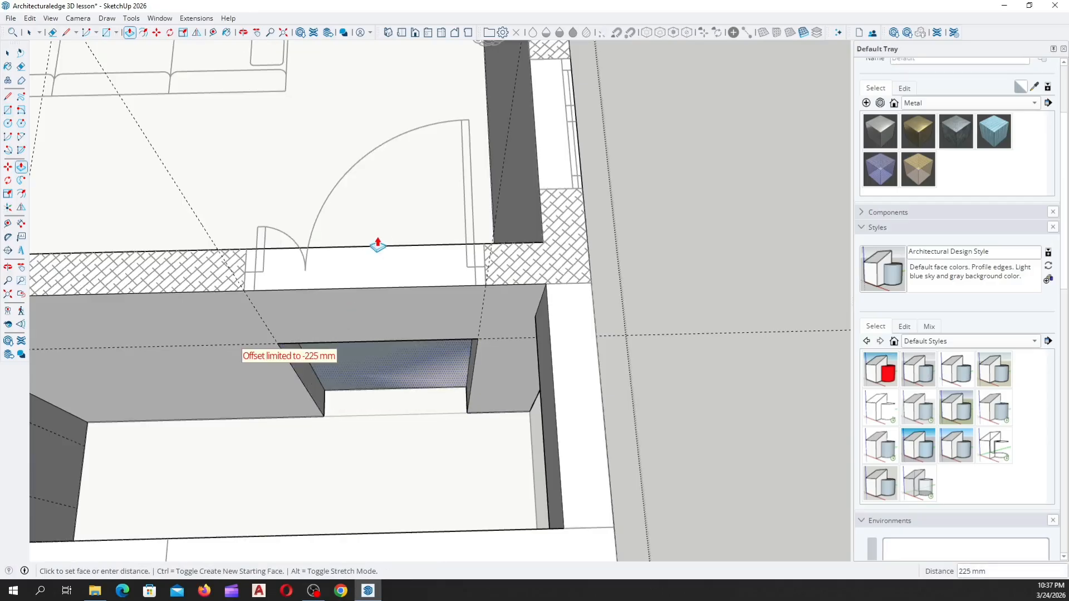
{"action": "scroll", "coordinate": [385, 249], "scroll_direction": "down", "scroll_amount": 4}
{"action": "middle_click_drag", "start_coordinate": [437, 334], "coordinate": [295, 367]}
{"action": "key", "text": "p"}
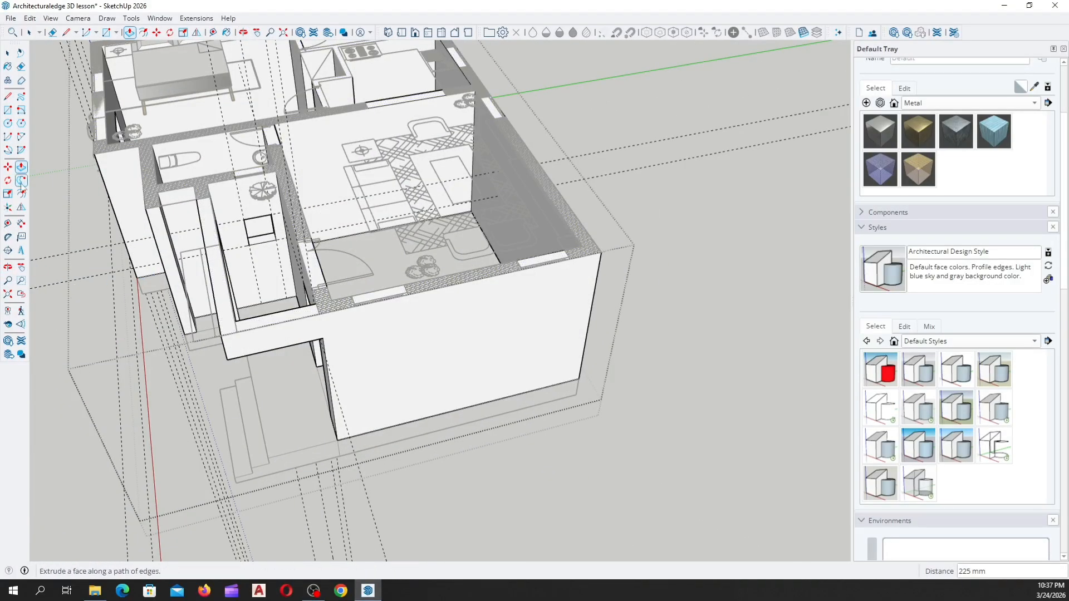
Add a vertical guide on the living room's end wall, 525 mm from the porch-side edge, at the first window's near edge on the plan
{"action": "left_click", "coordinate": [7, 227]}
{"action": "middle_click_drag", "start_coordinate": [383, 359], "coordinate": [354, 450]}
{"action": "scroll", "coordinate": [339, 375], "scroll_direction": "up", "scroll_amount": 3}
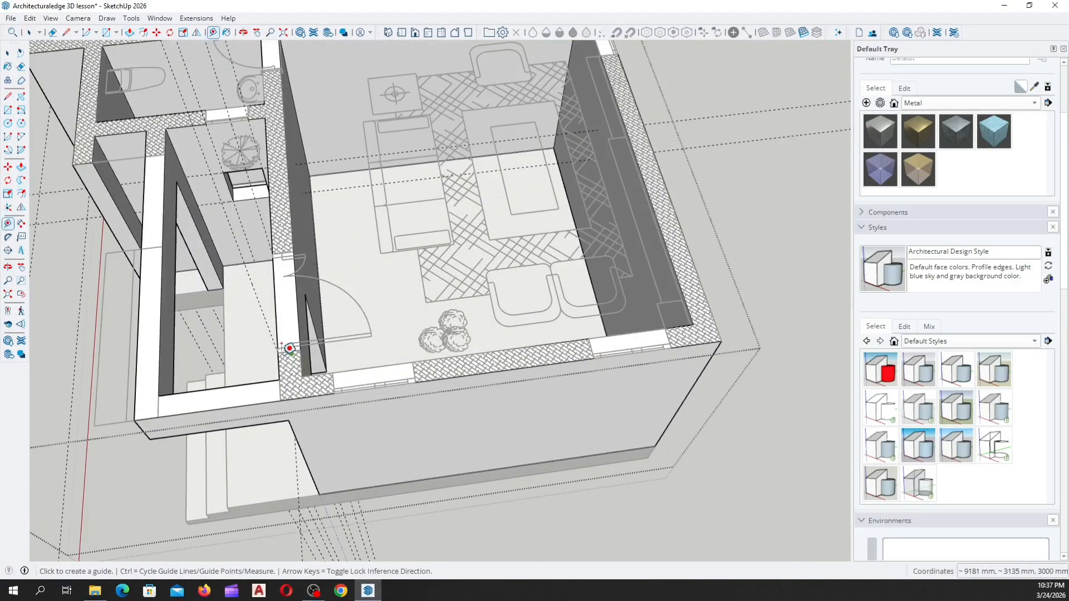
{"action": "middle_click_drag", "start_coordinate": [254, 355], "coordinate": [377, 377]}
{"action": "scroll", "coordinate": [257, 397], "scroll_direction": "up", "scroll_amount": 2}
{"action": "middle_click_drag", "start_coordinate": [254, 399], "coordinate": [363, 370]}
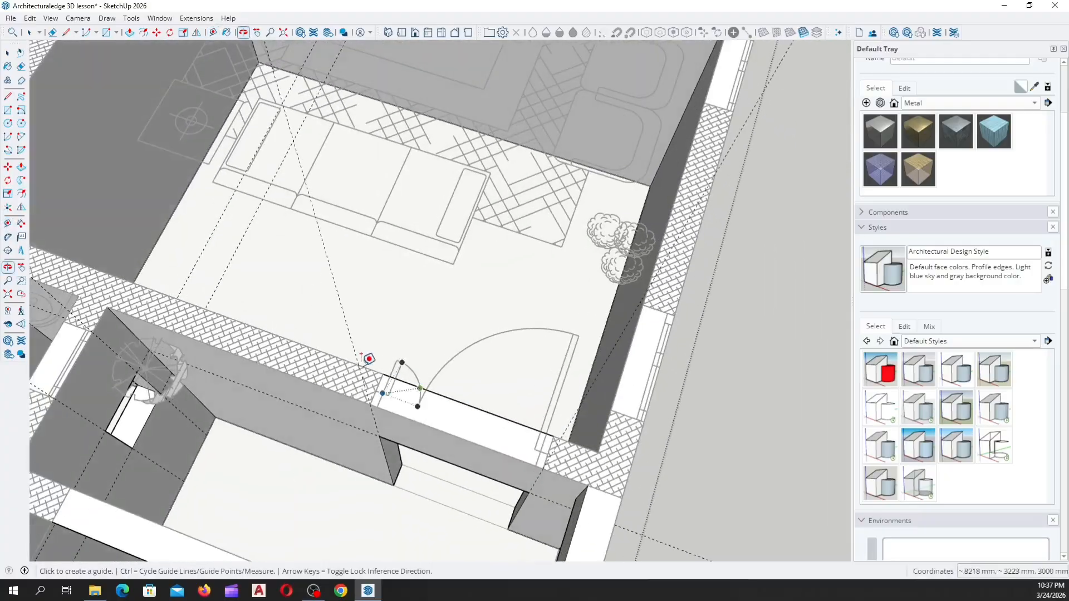
{"action": "scroll", "coordinate": [440, 400], "scroll_direction": "down", "scroll_amount": 3}
{"action": "scroll", "coordinate": [190, 301], "scroll_direction": "up", "scroll_amount": 3}
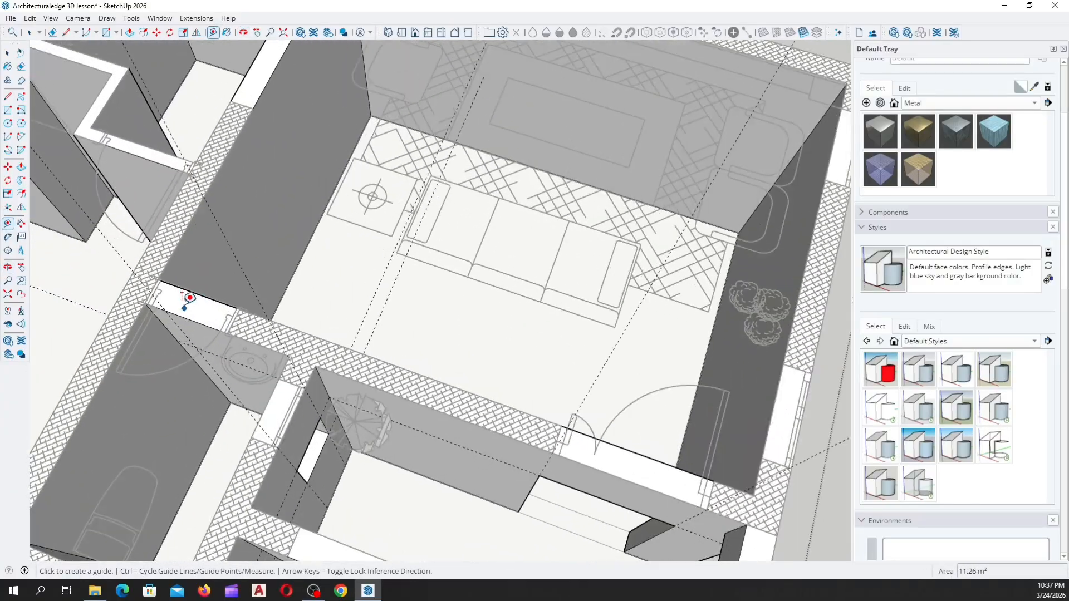
{"action": "scroll", "coordinate": [255, 294], "scroll_direction": "down", "scroll_amount": 3}
{"action": "scroll", "coordinate": [382, 336], "scroll_direction": "down", "scroll_amount": 2}
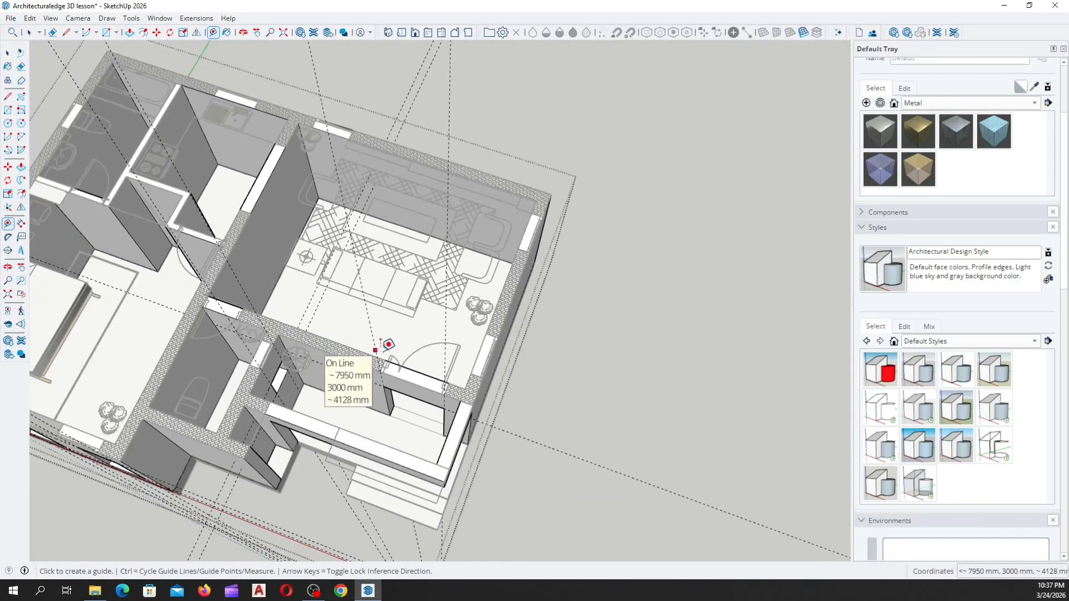
{"action": "scroll", "coordinate": [511, 380], "scroll_direction": "up", "scroll_amount": 3}
{"action": "middle_click_drag", "start_coordinate": [511, 380], "coordinate": [273, 370]}
{"action": "scroll", "coordinate": [273, 370], "scroll_direction": "up", "scroll_amount": 3}
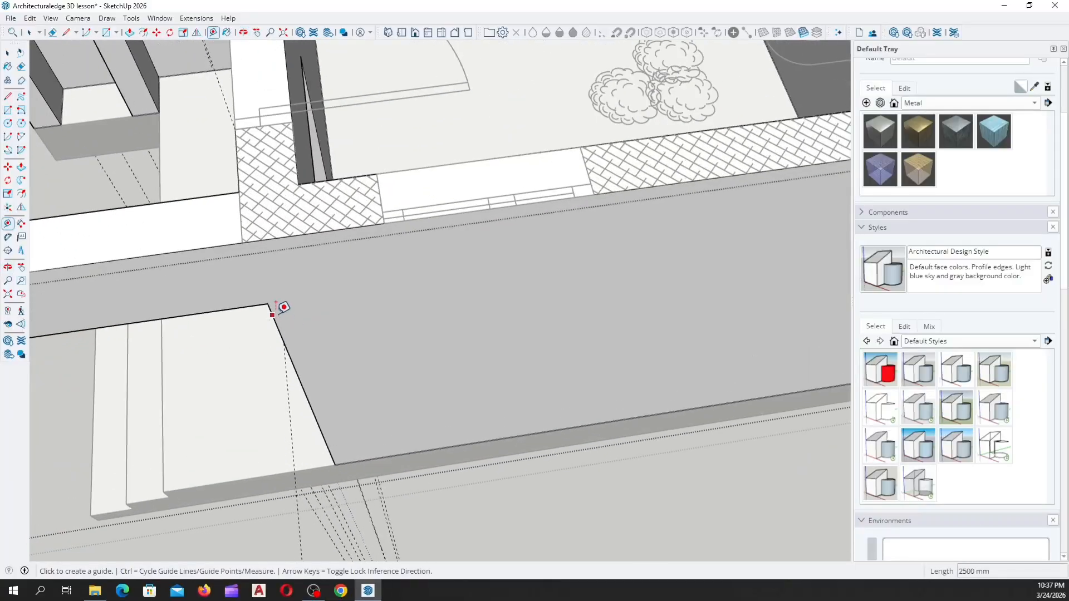
{"action": "left_click", "coordinate": [273, 312]}
{"action": "scroll", "coordinate": [356, 245], "scroll_direction": "up", "scroll_amount": 1}
{"action": "left_click", "coordinate": [389, 217]}
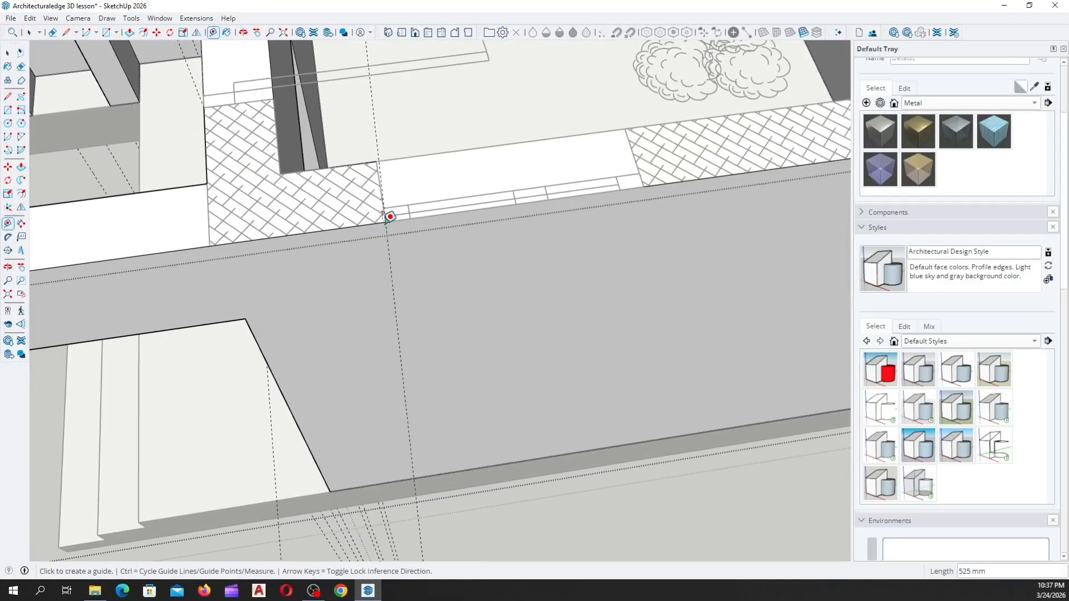
Add a second vertical guide 800 mm from the first at the far edge of the porch-side window on the plan
{"action": "left_click", "coordinate": [392, 280]}
{"action": "scroll", "coordinate": [648, 177], "scroll_direction": "up", "scroll_amount": 3}
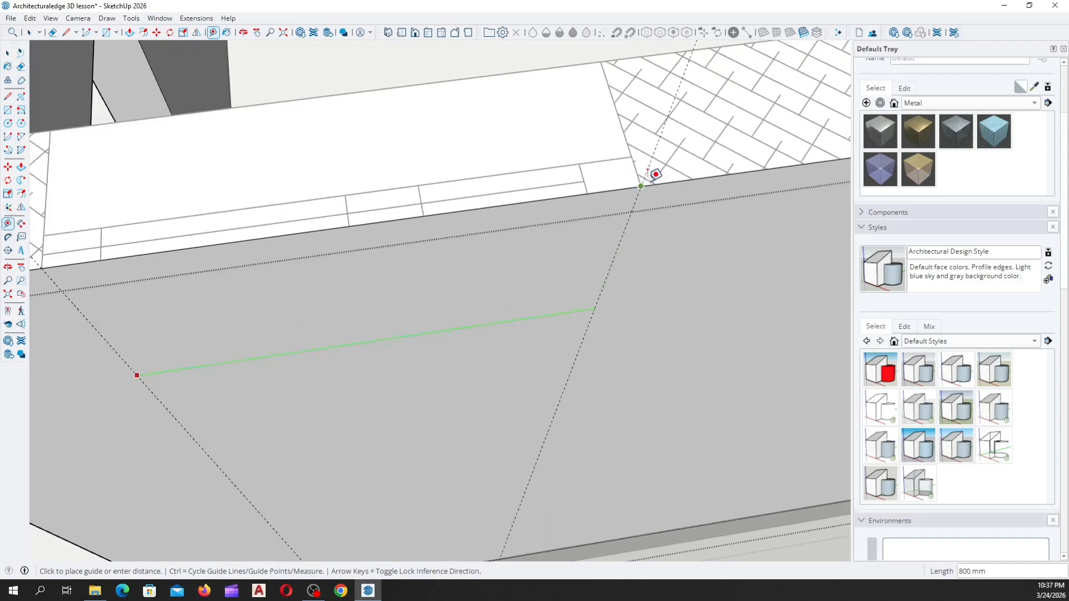
{"action": "left_click", "coordinate": [646, 177]}
Add horizontal guides on the end wall 2100 mm above its base edge and 1500 mm below that guide
{"action": "middle_click_drag", "start_coordinate": [470, 150], "coordinate": [469, 422]}
{"action": "left_click", "coordinate": [447, 497]}
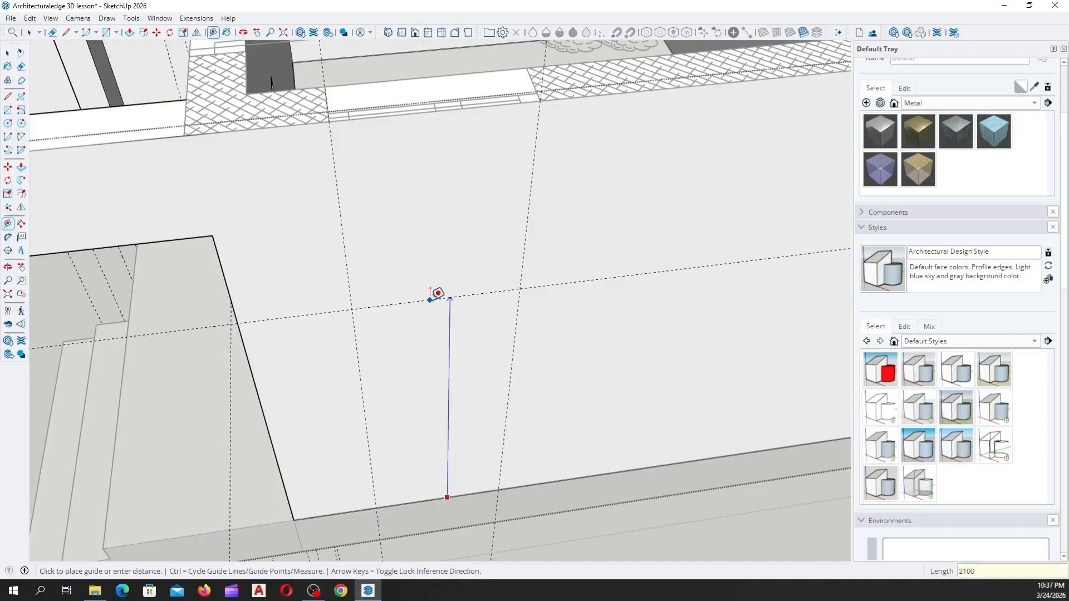
{"action": "left_click", "coordinate": [439, 295]}
{"action": "middle_click_drag", "start_coordinate": [426, 304], "coordinate": [388, 273]}
{"action": "left_click", "coordinate": [366, 275]}
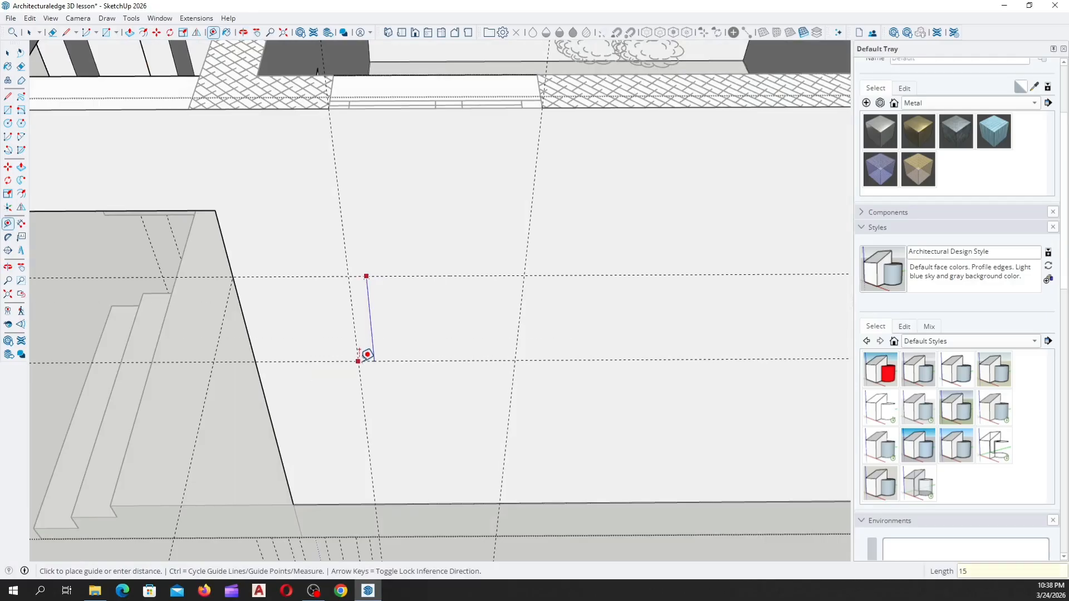
{"action": "left_click", "coordinate": [367, 355]}
Draw the porch-side window's 800 by 1500 mm rectangle between the guides on the end wall
{"action": "middle_click_drag", "start_coordinate": [406, 274], "coordinate": [115, 191]}
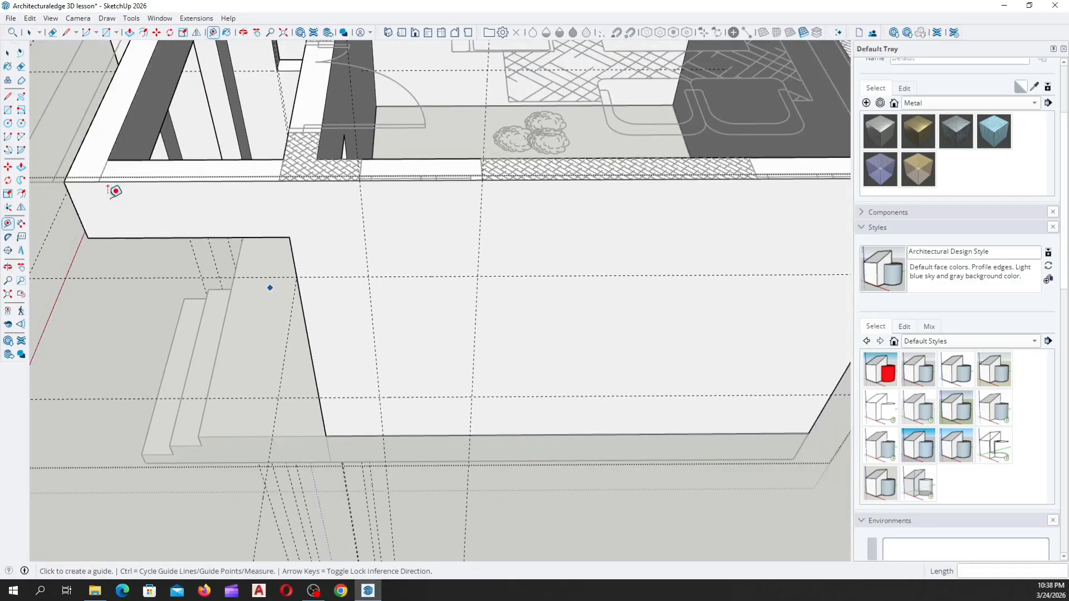
{"action": "key", "text": "r"}
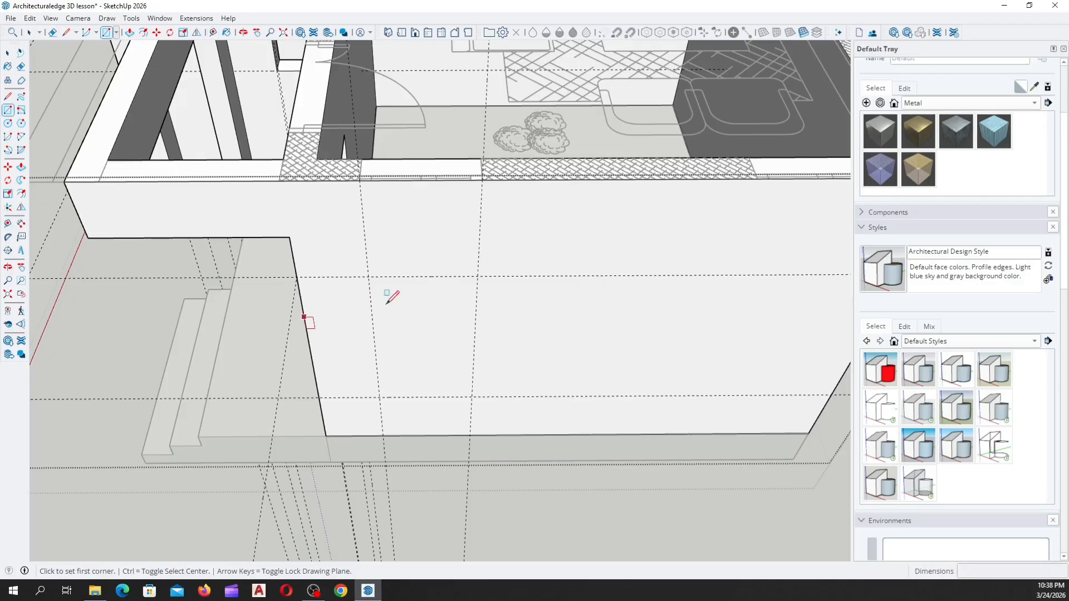
{"action": "left_click", "coordinate": [369, 273]}
{"action": "scroll", "coordinate": [475, 384], "scroll_direction": "up", "scroll_amount": 2}
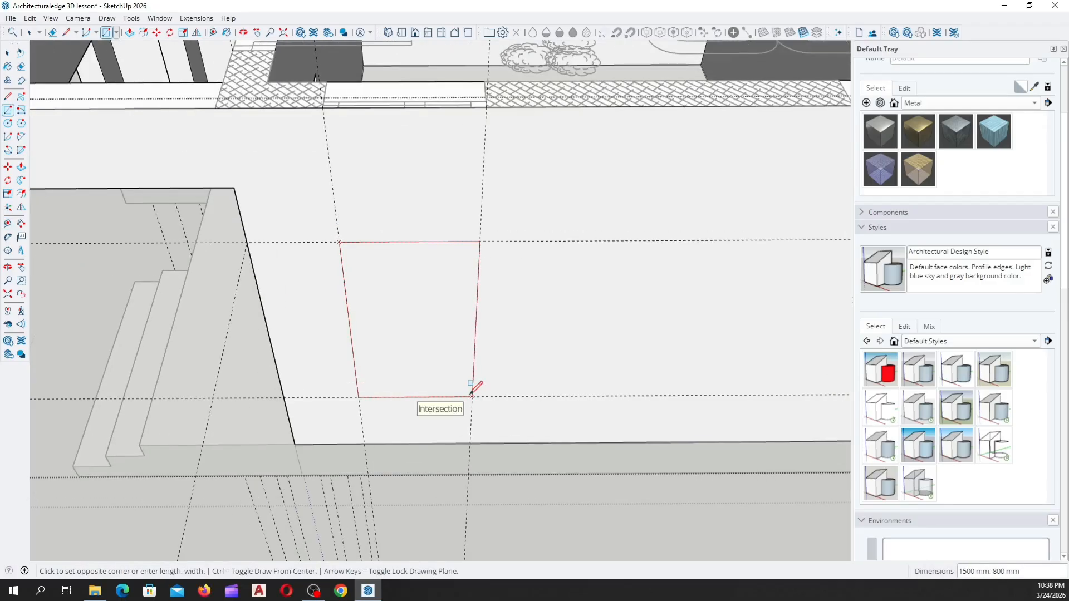
{"action": "left_click", "coordinate": [475, 384]}
Add a vertical guide 525 mm from the end wall's outer corner edge, at the second window's outer edge on the plan
{"action": "scroll", "coordinate": [148, 317], "scroll_direction": "down", "scroll_amount": 3}
{"action": "scroll", "coordinate": [306, 334], "scroll_direction": "down", "scroll_amount": 1}
{"action": "scroll", "coordinate": [210, 310], "scroll_direction": "up", "scroll_amount": 3}
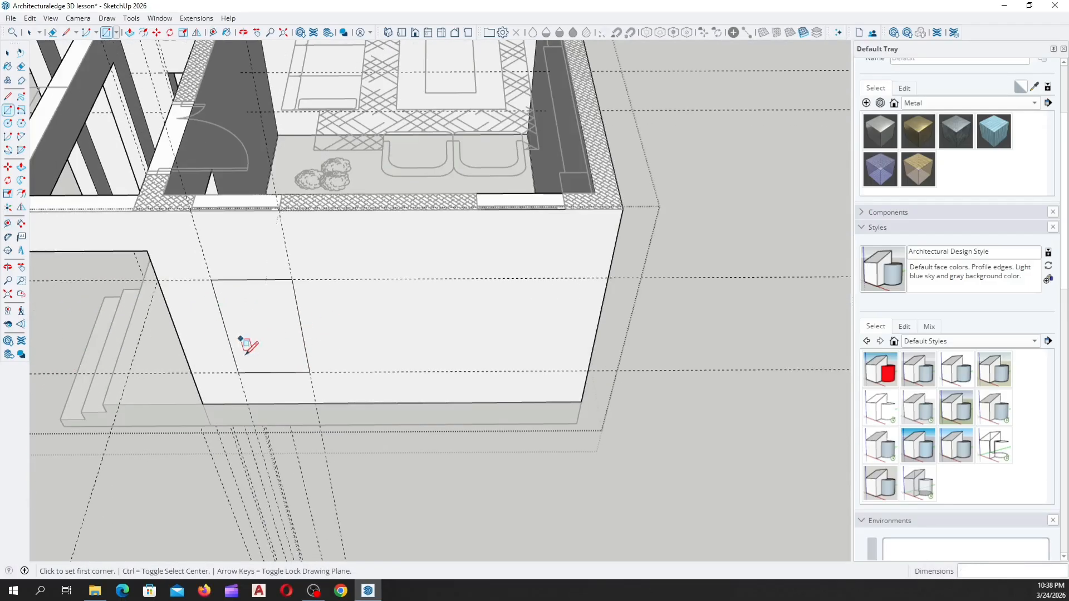
{"action": "scroll", "coordinate": [277, 336], "scroll_direction": "up", "scroll_amount": 2}
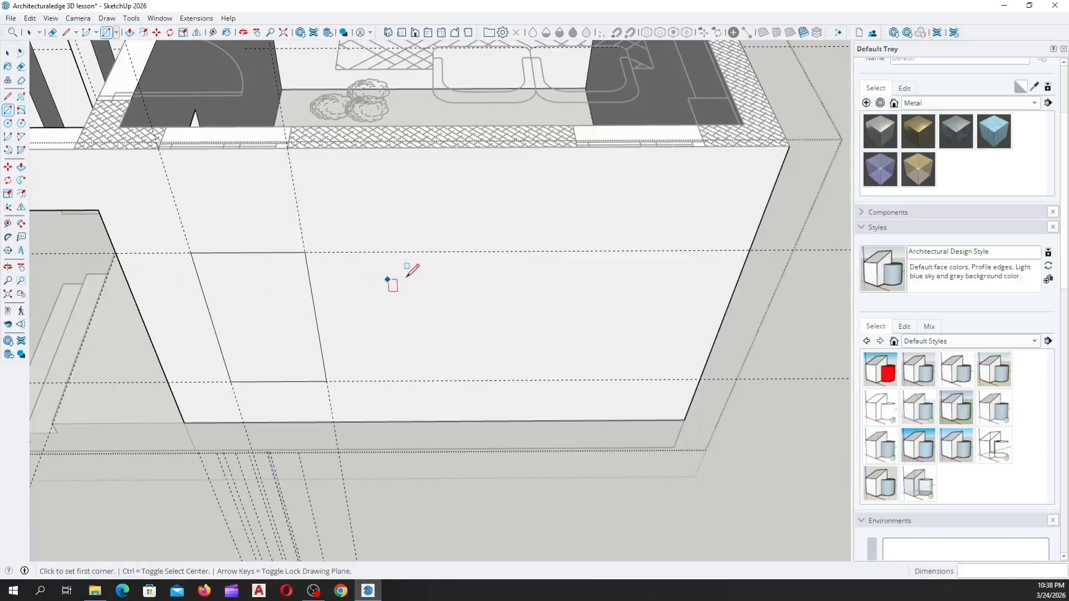
{"action": "key", "text": "t"}
{"action": "scroll", "coordinate": [692, 245], "scroll_direction": "down", "scroll_amount": 1}
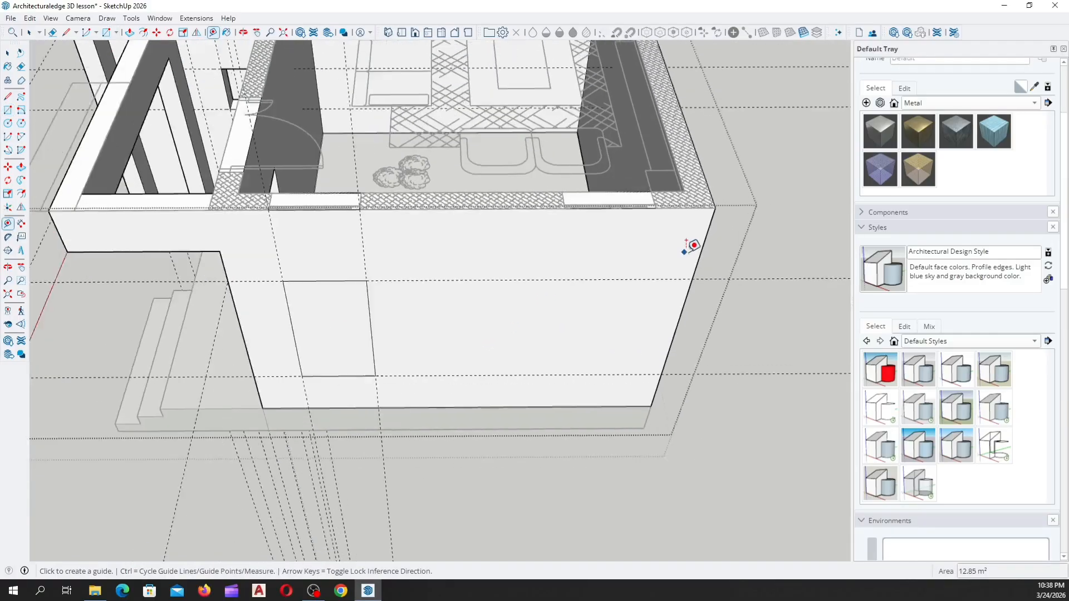
{"action": "scroll", "coordinate": [732, 205], "scroll_direction": "up", "scroll_amount": 3}
{"action": "left_click", "coordinate": [733, 201]}
{"action": "scroll", "coordinate": [623, 167], "scroll_direction": "up", "scroll_amount": 2}
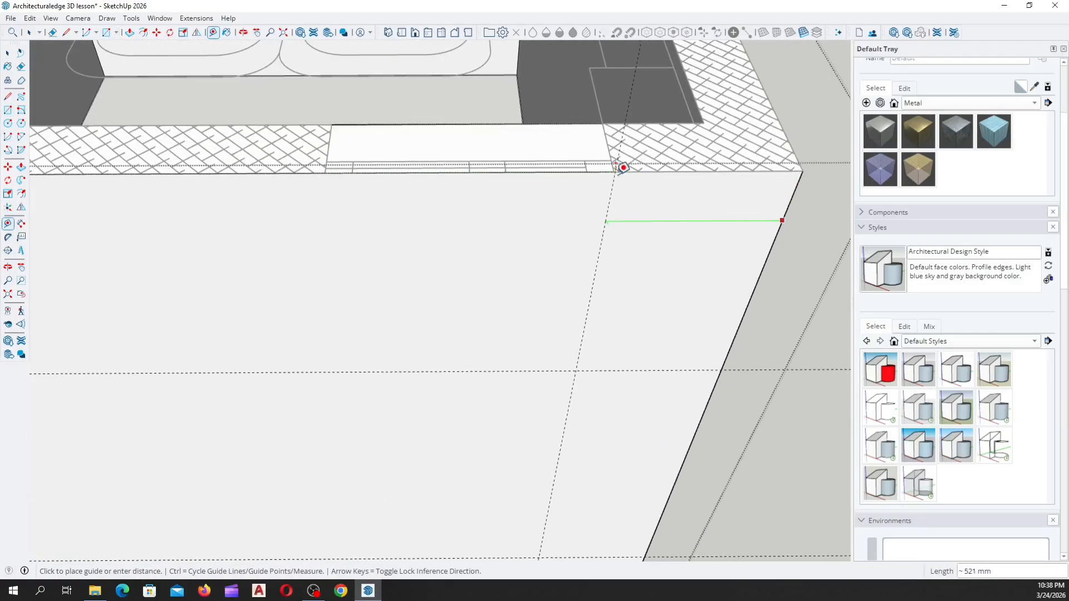
{"action": "middle_click_drag", "start_coordinate": [614, 166], "coordinate": [558, 336]}
{"action": "scroll", "coordinate": [626, 278], "scroll_direction": "up", "scroll_amount": 2}
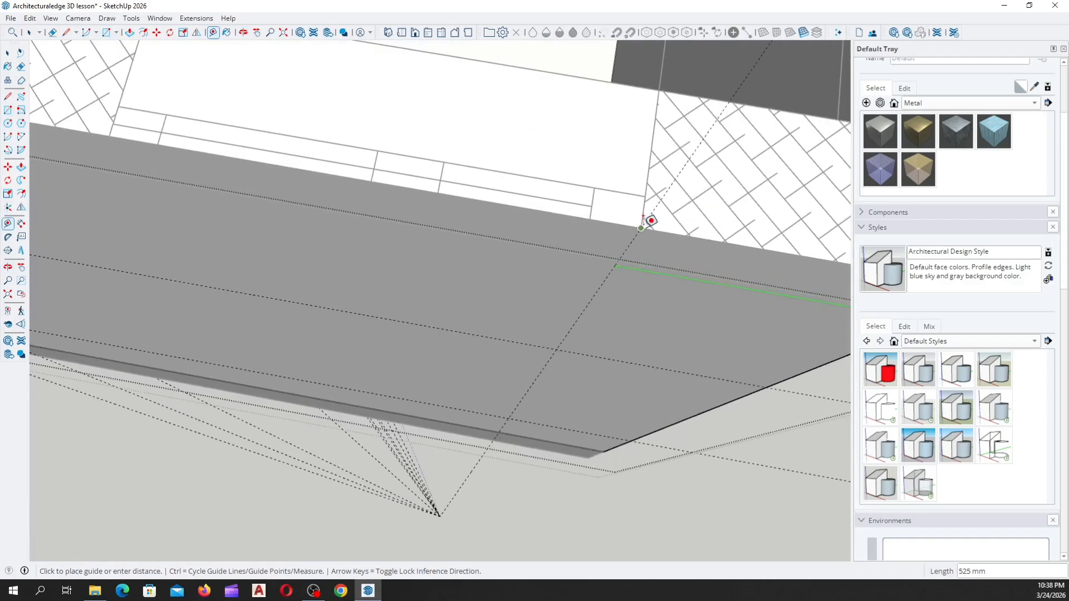
{"action": "left_click", "coordinate": [641, 228]}
Add a vertical guide, offset from the previous one, at the second window's inner edge on the plan
{"action": "left_click", "coordinate": [602, 284]}
{"action": "scroll", "coordinate": [785, 277], "scroll_direction": "down", "scroll_amount": 3}
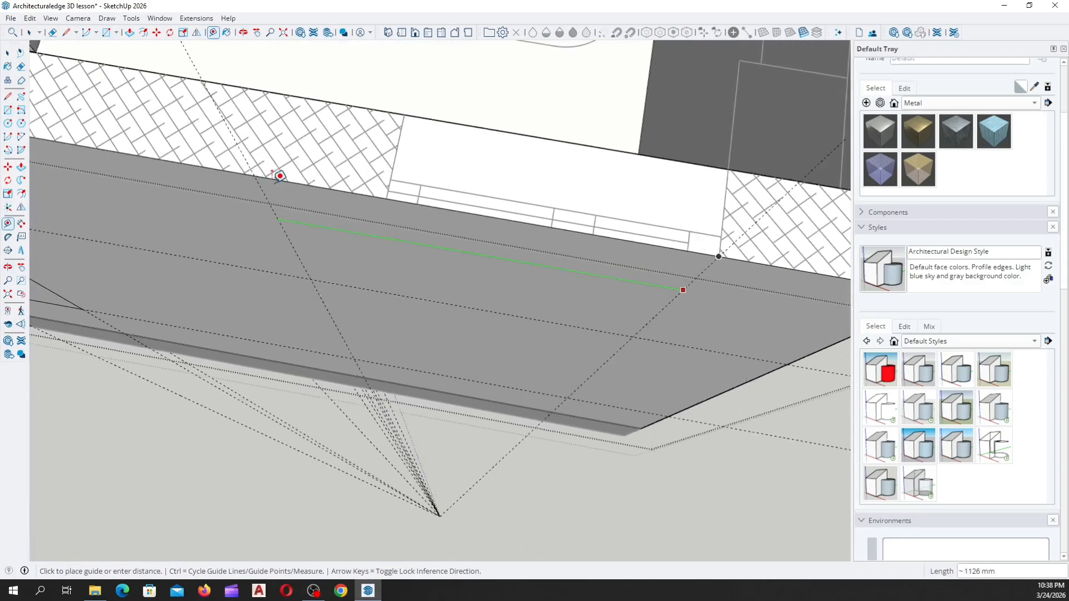
{"action": "scroll", "coordinate": [356, 187], "scroll_direction": "up", "scroll_amount": 3}
{"action": "left_click", "coordinate": [420, 205]}
Draw the second window's rectangle between its vertical guides and the two horizontal guides on the end wall
{"action": "scroll", "coordinate": [456, 145], "scroll_direction": "down", "scroll_amount": 3}
{"action": "middle_click_drag", "start_coordinate": [440, 301], "coordinate": [489, 131]}
{"action": "scroll", "coordinate": [289, 281], "scroll_direction": "down", "scroll_amount": 4}
{"action": "scroll", "coordinate": [305, 264], "scroll_direction": "down", "scroll_amount": 1}
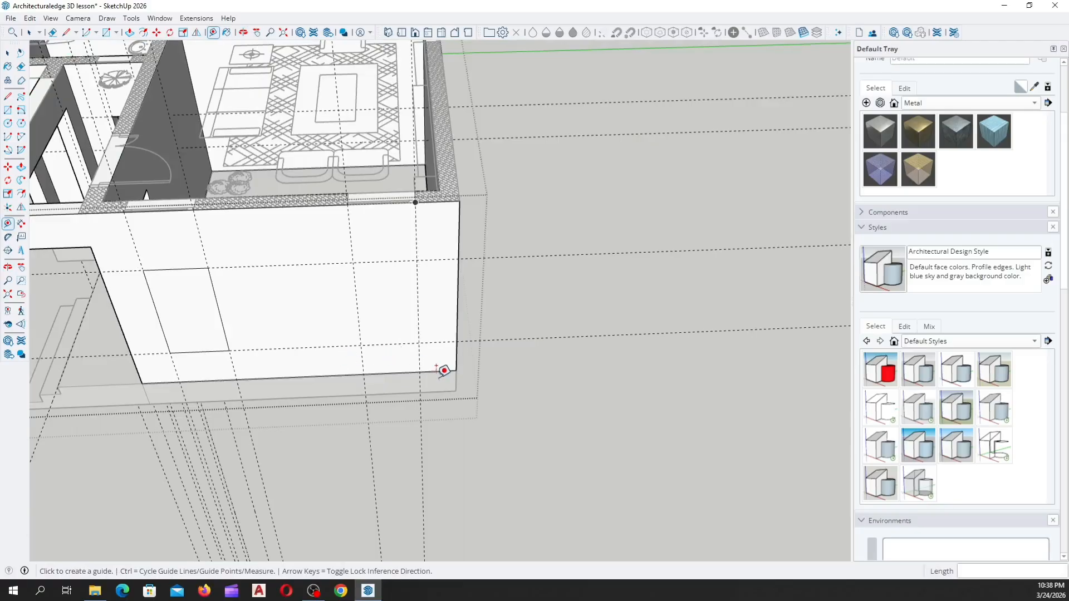
{"action": "key", "text": "r"}
{"action": "scroll", "coordinate": [346, 246], "scroll_direction": "up", "scroll_amount": 5}
{"action": "left_click", "coordinate": [338, 244]}
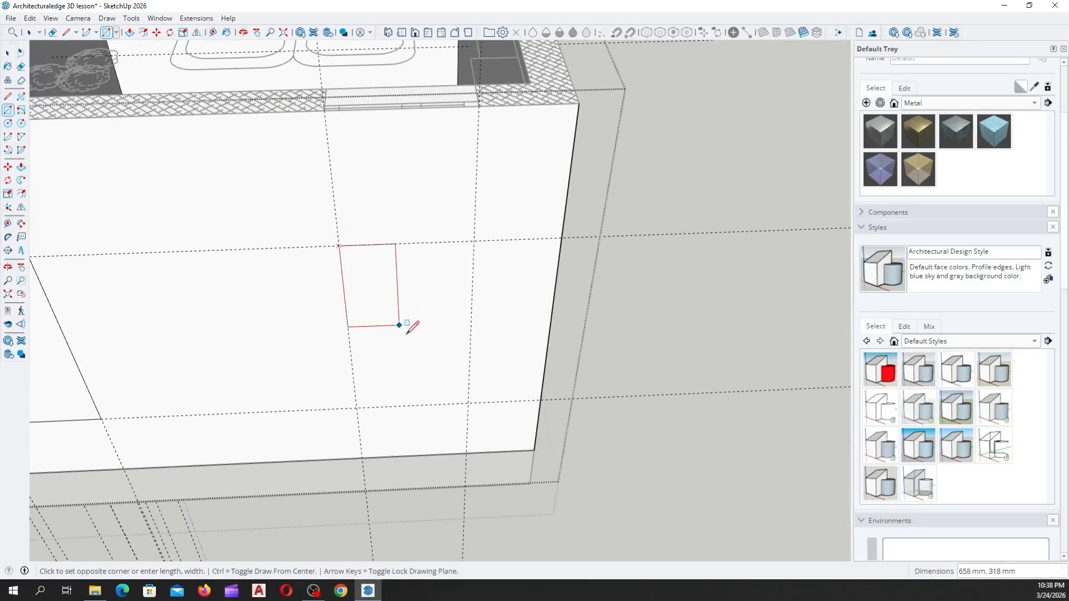
{"action": "left_click", "coordinate": [470, 396]}
{"action": "middle_click_drag", "start_coordinate": [471, 397], "coordinate": [299, 312]}
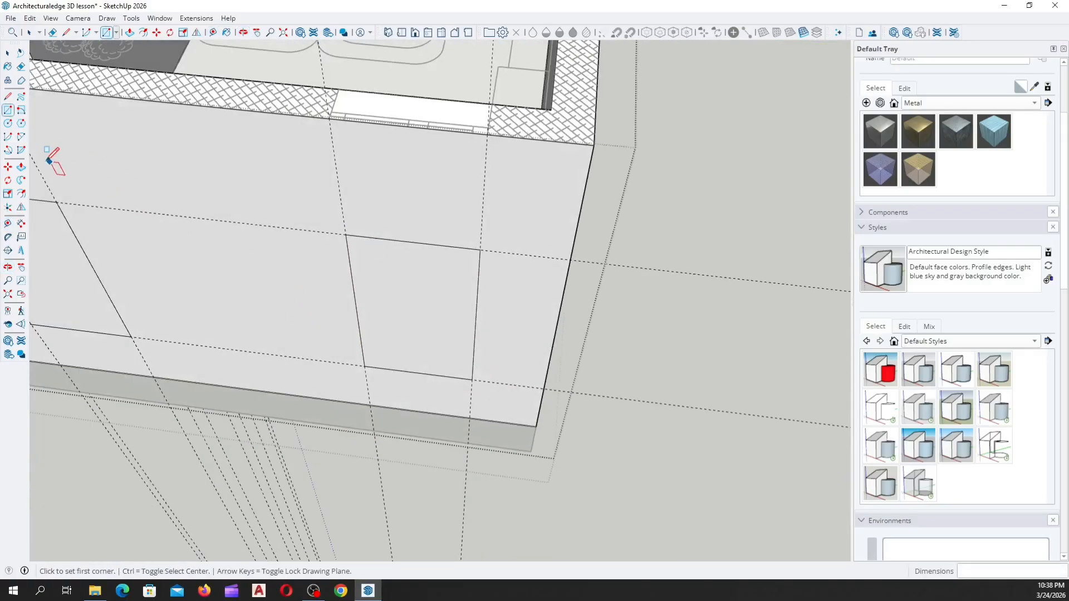
Push the second window's rectangle 225 mm through the end wall to cut the opening
{"action": "left_click", "coordinate": [21, 167]}
{"action": "middle_click_drag", "start_coordinate": [325, 249], "coordinate": [294, 290]}
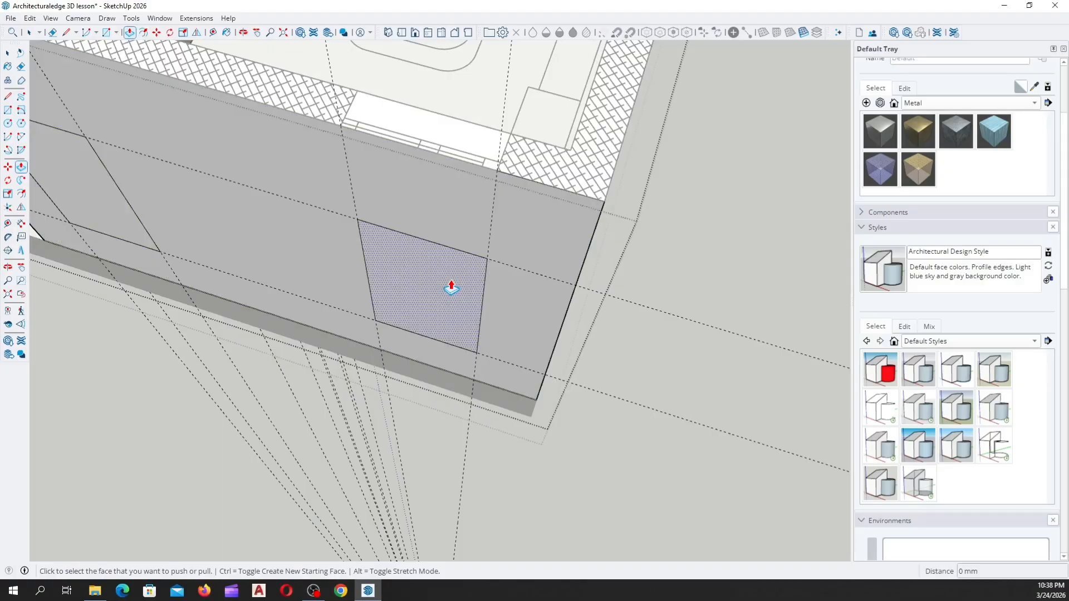
{"action": "scroll", "coordinate": [451, 287], "scroll_direction": "down", "scroll_amount": 2}
{"action": "left_click", "coordinate": [450, 285]}
{"action": "scroll", "coordinate": [444, 168], "scroll_direction": "up", "scroll_amount": 3}
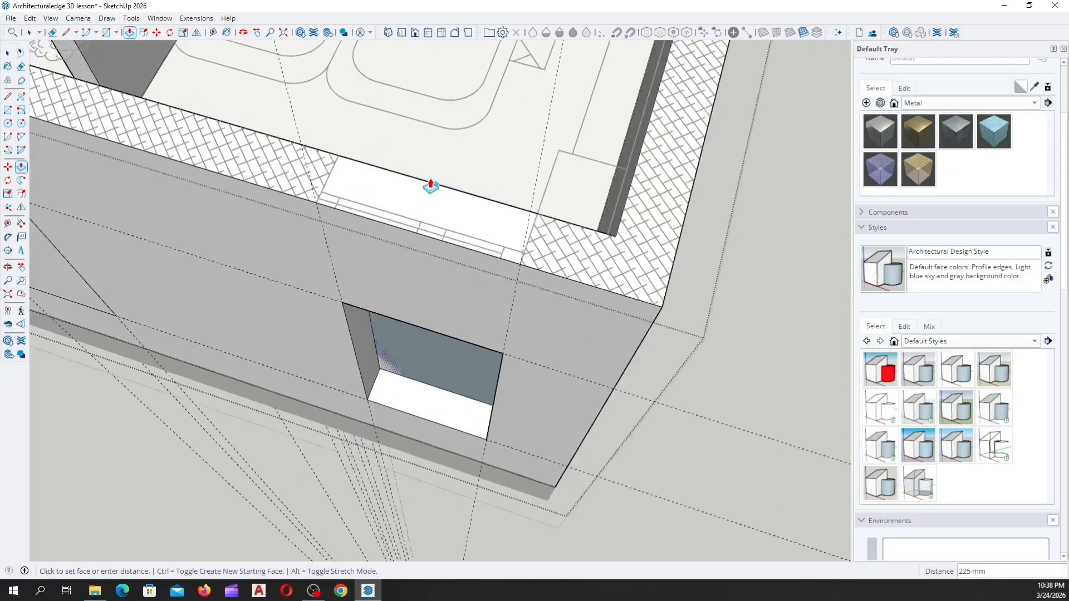
{"action": "left_click", "coordinate": [444, 192]}
{"action": "scroll", "coordinate": [456, 196], "scroll_direction": "down", "scroll_amount": 5}
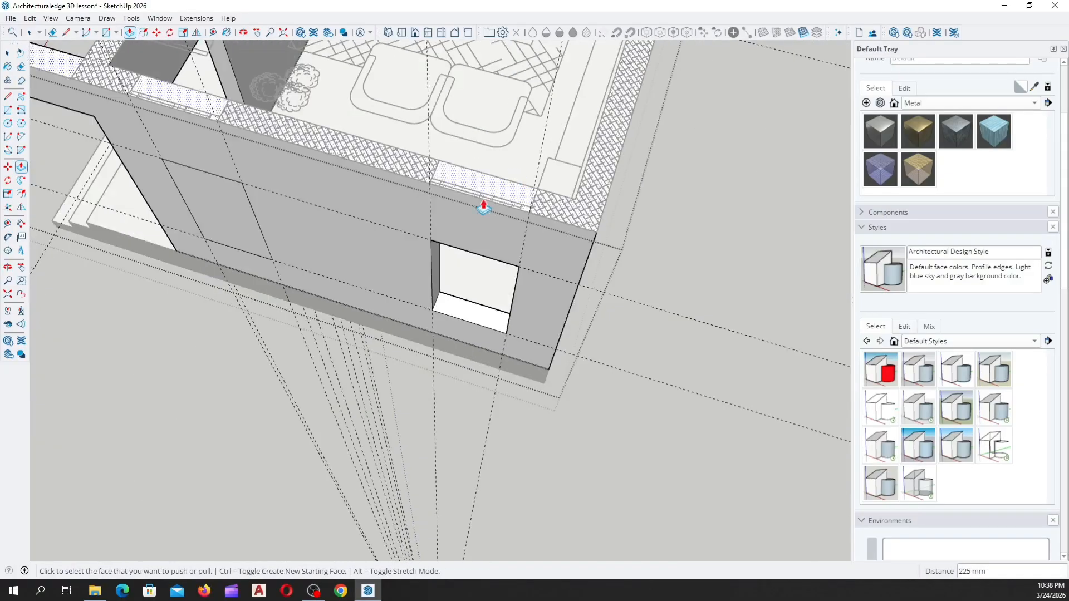
Repeat the 225 mm push on the porch-side window's rectangle to cut its opening through the end wall
{"action": "middle_click_drag", "start_coordinate": [260, 220], "coordinate": [463, 91]}
{"action": "scroll", "coordinate": [287, 289], "scroll_direction": "up", "scroll_amount": 4}
{"action": "double_click", "coordinate": [225, 249]}
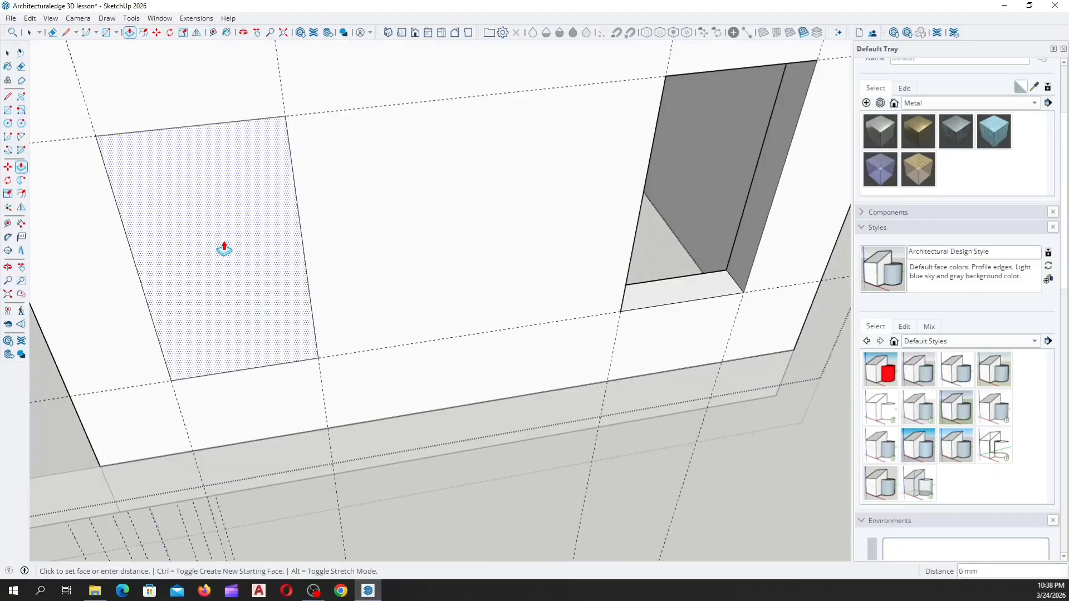
{"action": "scroll", "coordinate": [255, 300], "scroll_direction": "down", "scroll_amount": 6}
{"action": "middle_click_drag", "start_coordinate": [329, 276], "coordinate": [381, 429]}
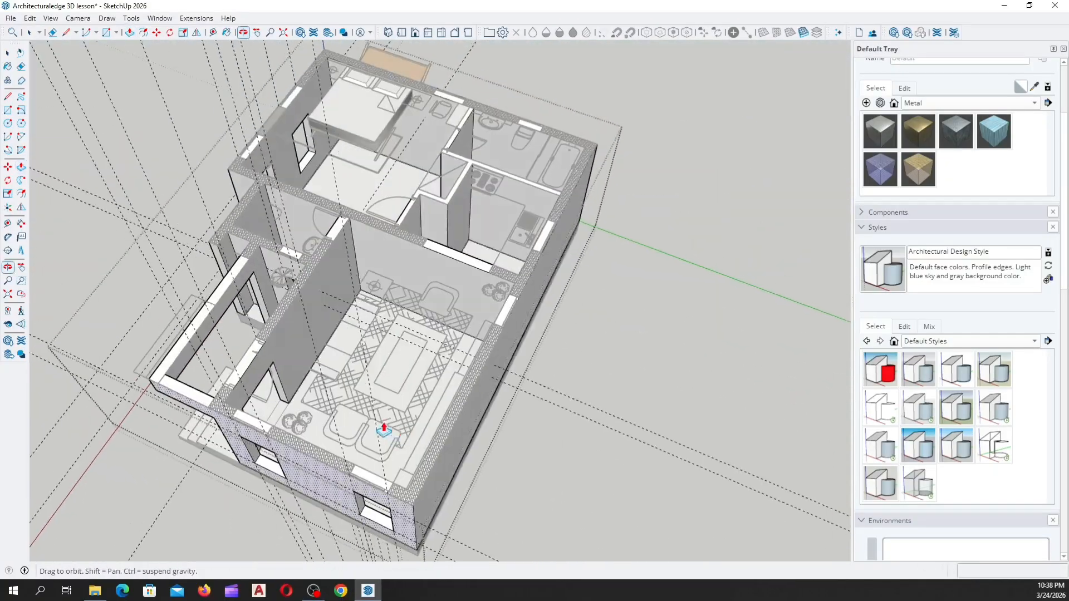
Add a vertical guide on the long side wall, offset from its corner edge to the living-room window's near edge on the plan
{"action": "scroll", "coordinate": [446, 310], "scroll_direction": "down", "scroll_amount": 3}
{"action": "middle_click_drag", "start_coordinate": [446, 310], "coordinate": [262, 370]}
{"action": "scroll", "coordinate": [457, 323], "scroll_direction": "up", "scroll_amount": 4}
{"action": "scroll", "coordinate": [458, 319], "scroll_direction": "up", "scroll_amount": 4}
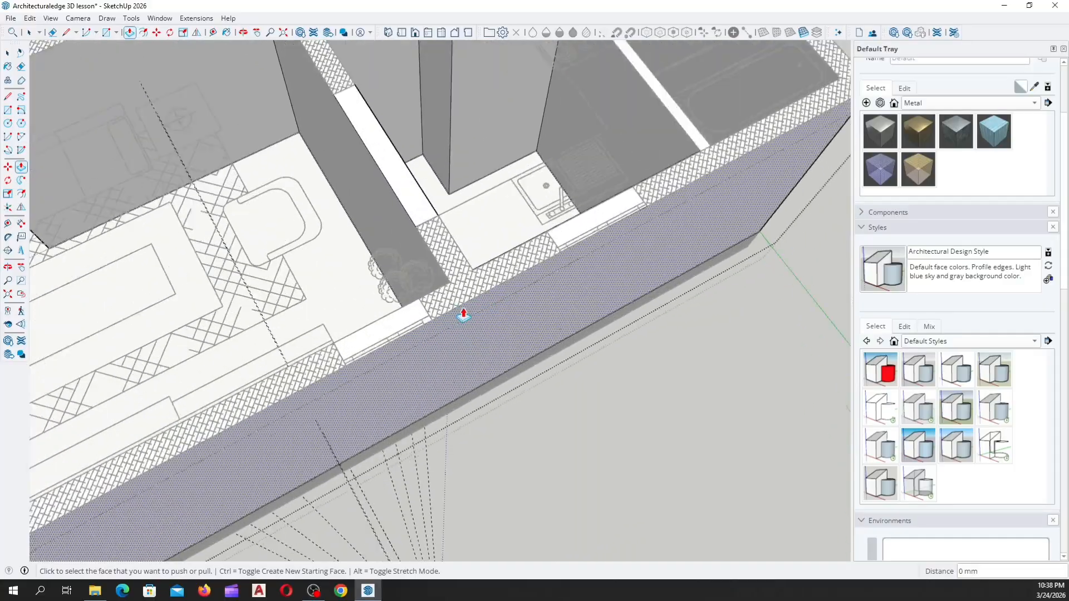
{"action": "middle_click_drag", "start_coordinate": [463, 313], "coordinate": [306, 366]}
{"action": "scroll", "coordinate": [474, 282], "scroll_direction": "down", "scroll_amount": 7}
{"action": "scroll", "coordinate": [412, 332], "scroll_direction": "up", "scroll_amount": 6}
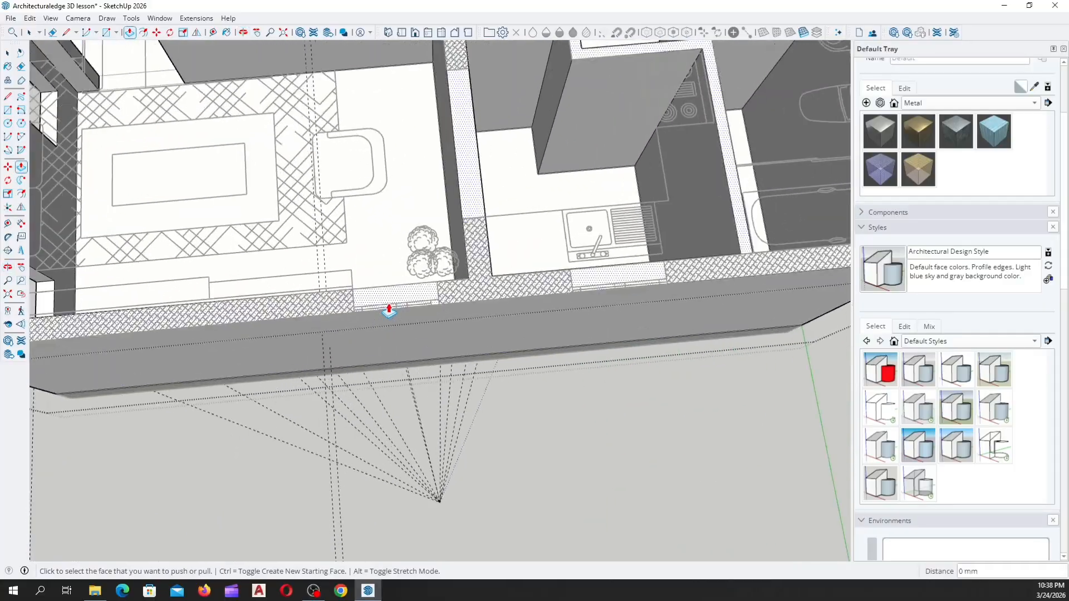
{"action": "left_click", "coordinate": [8, 223]}
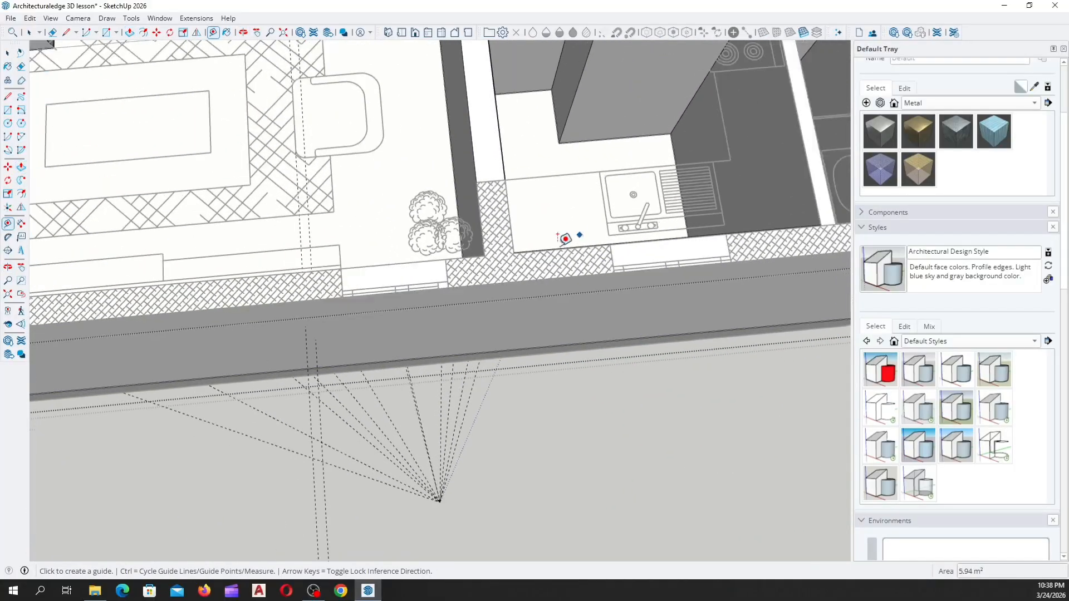
{"action": "scroll", "coordinate": [565, 239], "scroll_direction": "down", "scroll_amount": 4}
{"action": "scroll", "coordinate": [222, 315], "scroll_direction": "up", "scroll_amount": 6}
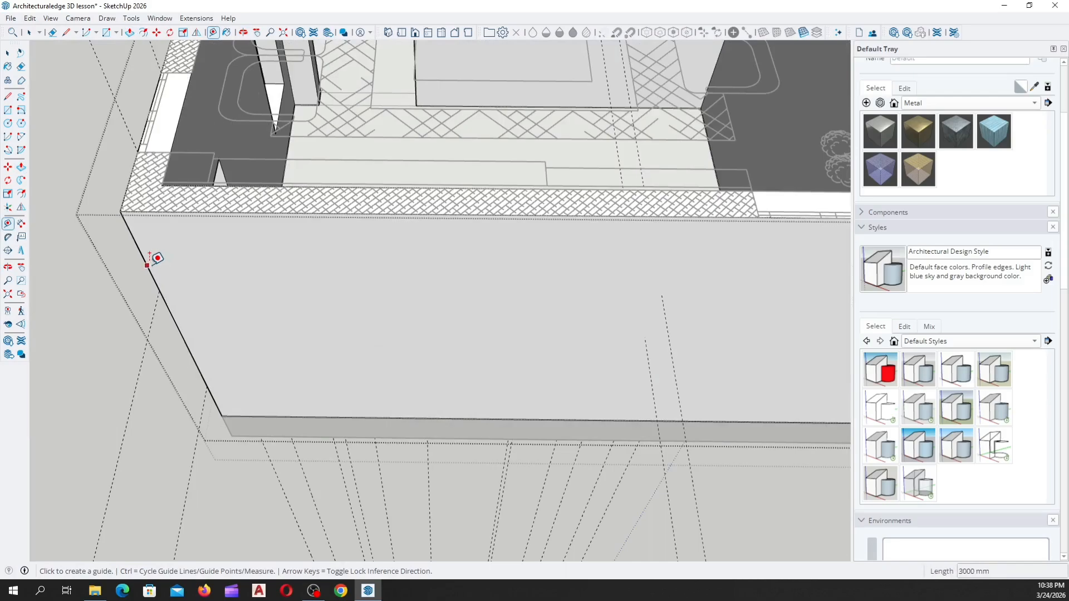
{"action": "left_click", "coordinate": [148, 264]}
{"action": "scroll", "coordinate": [329, 269], "scroll_direction": "down", "scroll_amount": 3}
{"action": "middle_click_drag", "start_coordinate": [329, 270], "coordinate": [471, 336]}
{"action": "scroll", "coordinate": [484, 346], "scroll_direction": "up", "scroll_amount": 5}
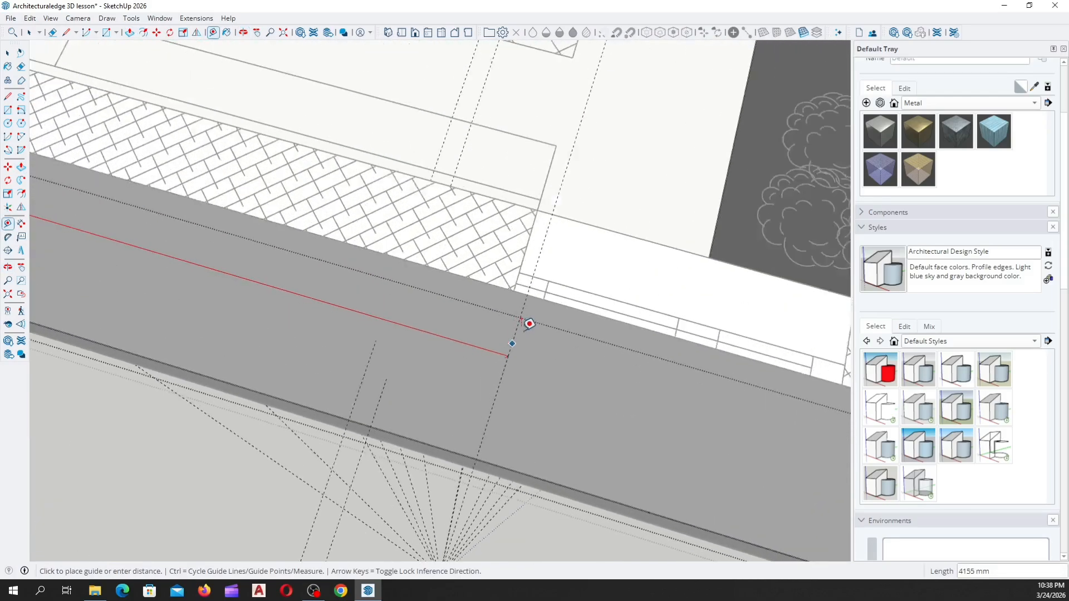
{"action": "scroll", "coordinate": [519, 259], "scroll_direction": "up", "scroll_amount": 2}
{"action": "left_click", "coordinate": [518, 235]}
Add a second vertical guide, offset from the first, at the living-room window's far edge on the plan
{"action": "scroll", "coordinate": [403, 295], "scroll_direction": "down", "scroll_amount": 3}
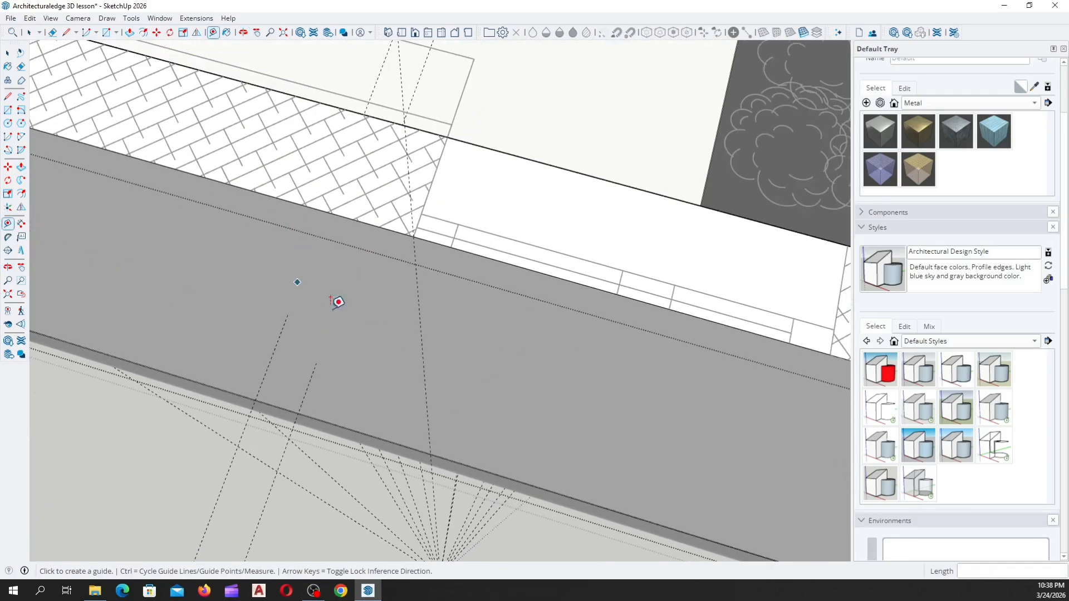
{"action": "left_click", "coordinate": [383, 283]}
{"action": "scroll", "coordinate": [490, 329], "scroll_direction": "down", "scroll_amount": 2}
{"action": "scroll", "coordinate": [490, 334], "scroll_direction": "up", "scroll_amount": 5}
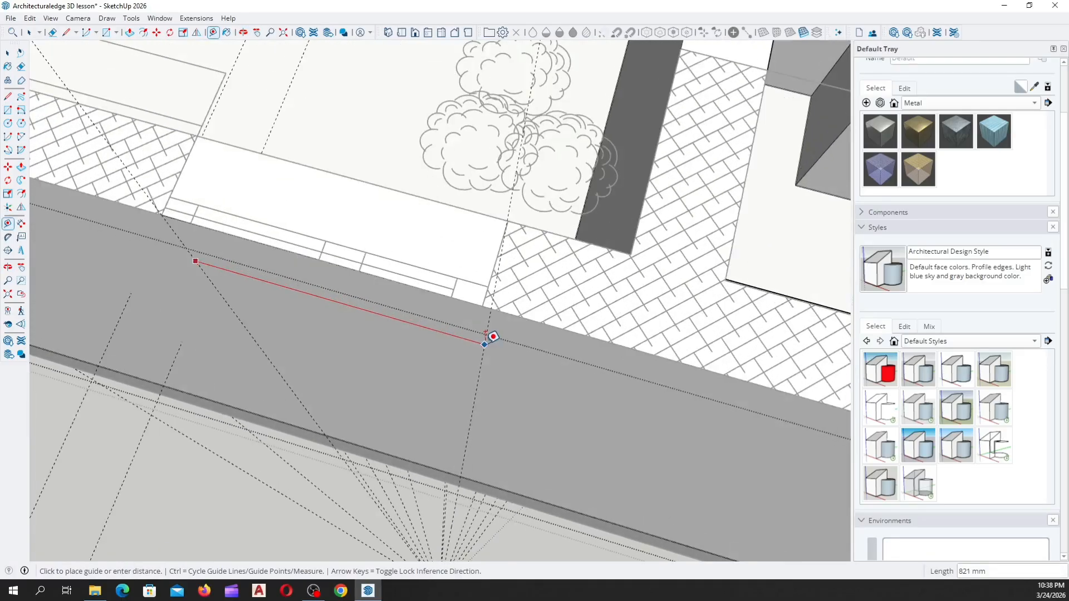
{"action": "left_click", "coordinate": [488, 260]}
Add a horizontal guide 2100 mm above the long wall's base edge and another 1500 mm below it
{"action": "middle_click_drag", "start_coordinate": [489, 258], "coordinate": [410, 455]}
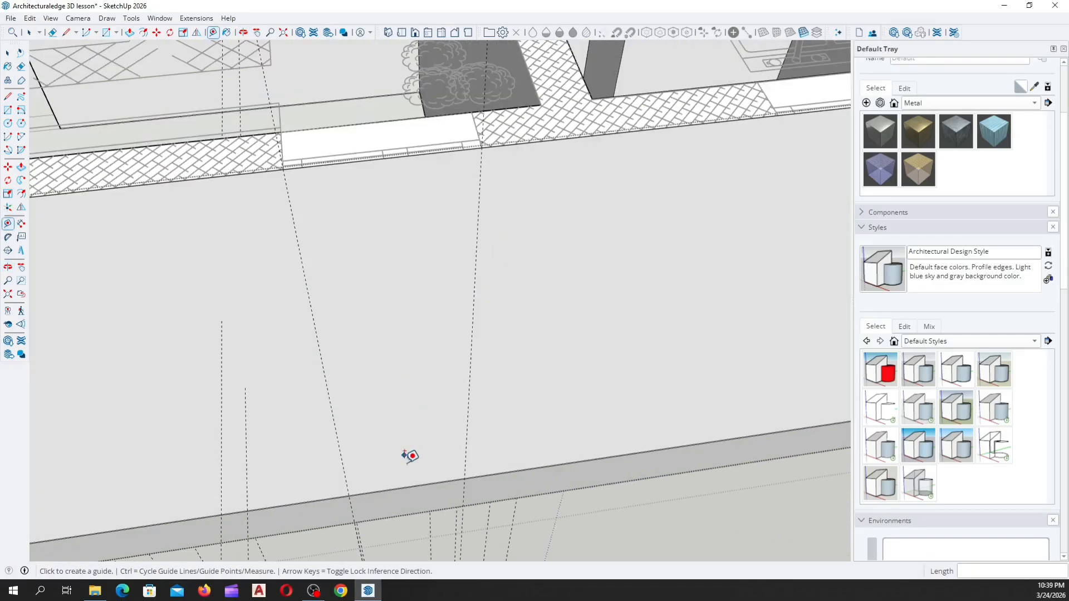
{"action": "left_click", "coordinate": [373, 492]}
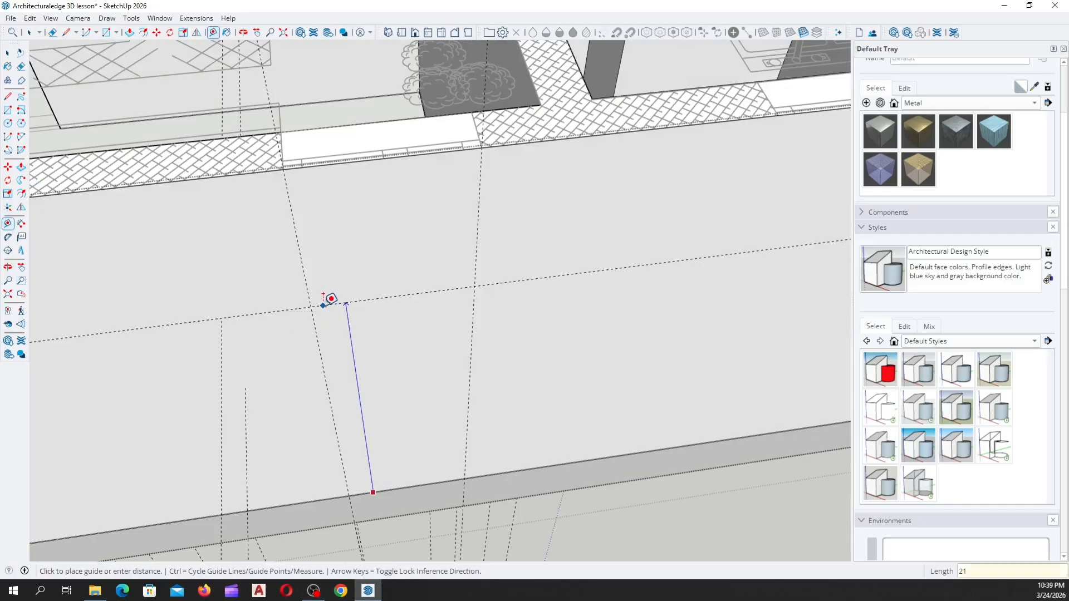
{"action": "key", "text": "Return"}
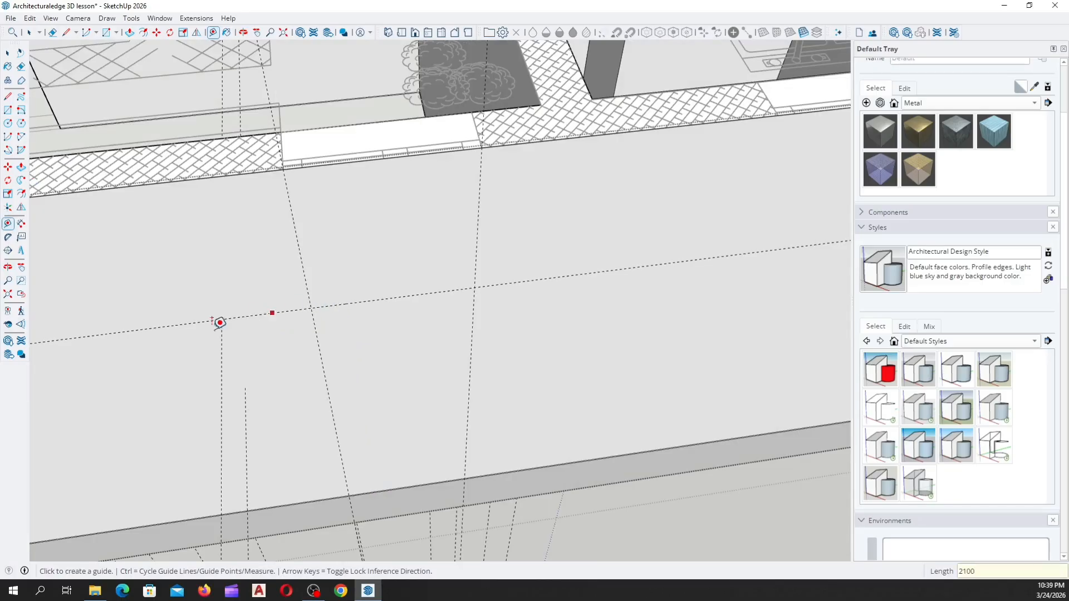
{"action": "scroll", "coordinate": [201, 348], "scroll_direction": "down", "scroll_amount": 2}
{"action": "scroll", "coordinate": [416, 309], "scroll_direction": "up", "scroll_amount": 2}
{"action": "left_click", "coordinate": [416, 296]}
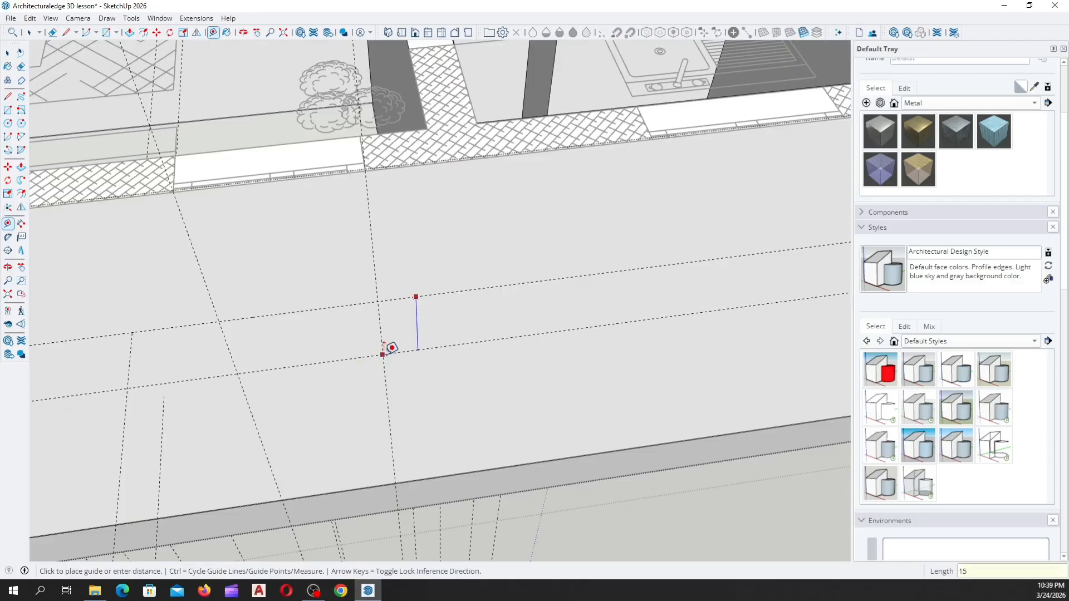
{"action": "key", "text": "Return"}
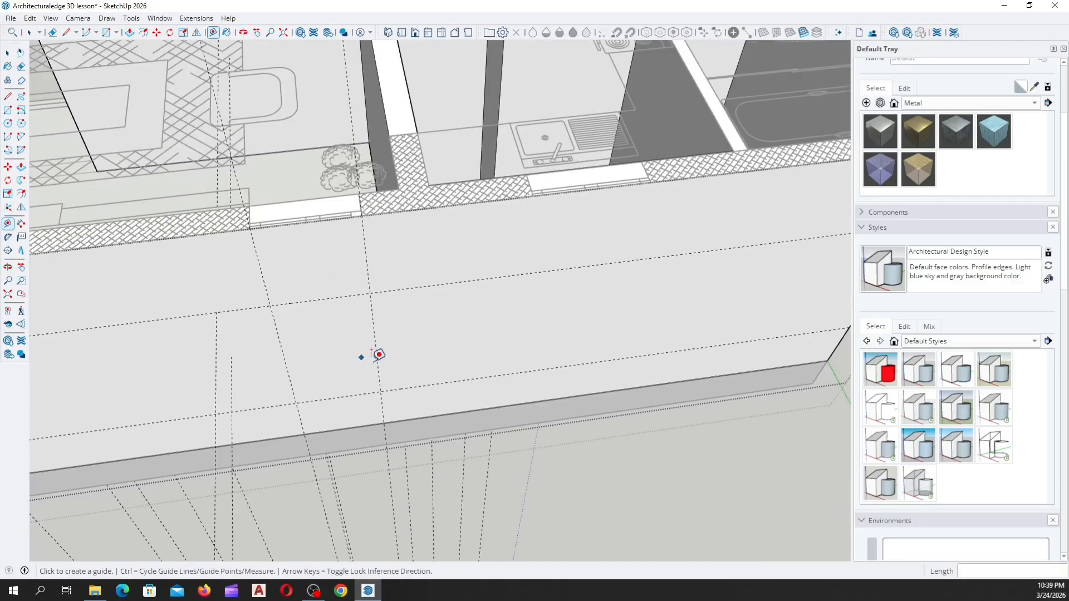
Draw the living-room window's 1500 by 800 mm rectangle between the vertical and horizontal guides on the long wall
{"action": "scroll", "coordinate": [317, 384], "scroll_direction": "up", "scroll_amount": 3}
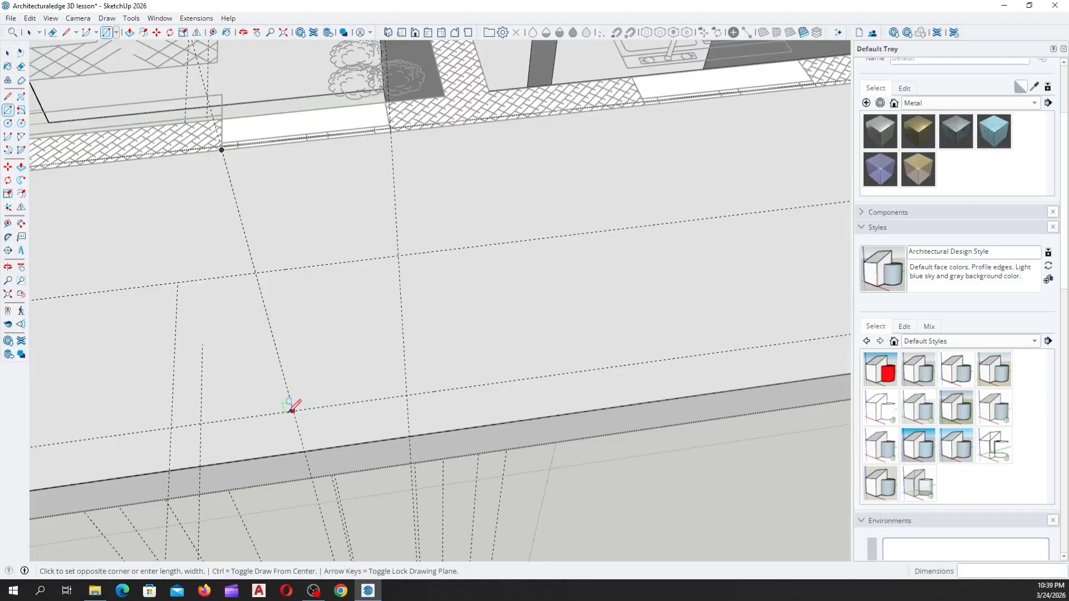
{"action": "scroll", "coordinate": [390, 262], "scroll_direction": "up", "scroll_amount": 2}
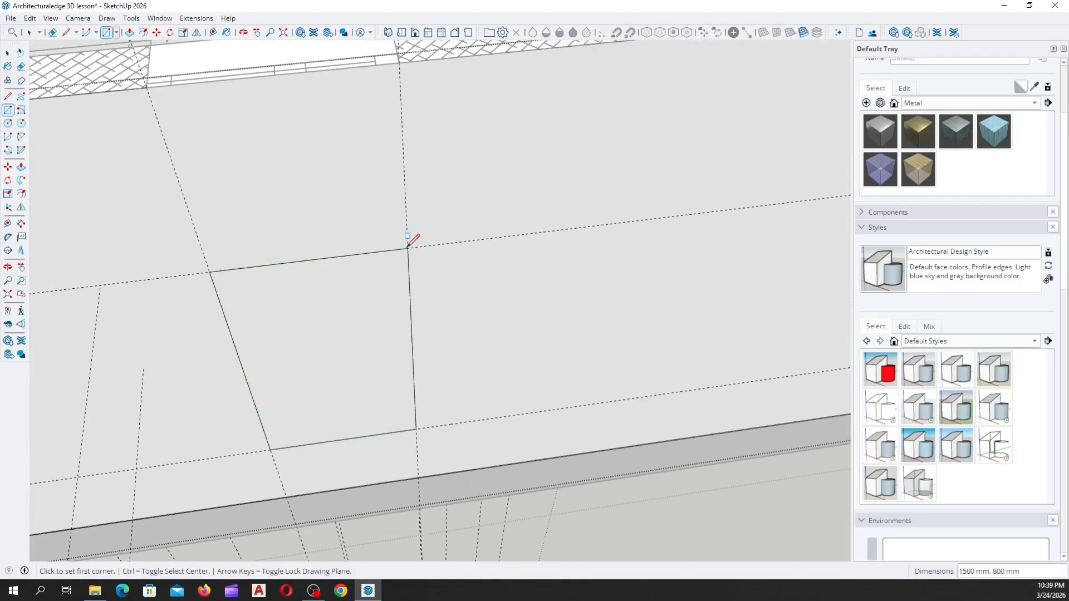
{"action": "left_click", "coordinate": [408, 246]}
Push the living-room window's rectangle 225 mm through the long wall to cut the opening
{"action": "middle_click_drag", "start_coordinate": [408, 245], "coordinate": [50, 228]}
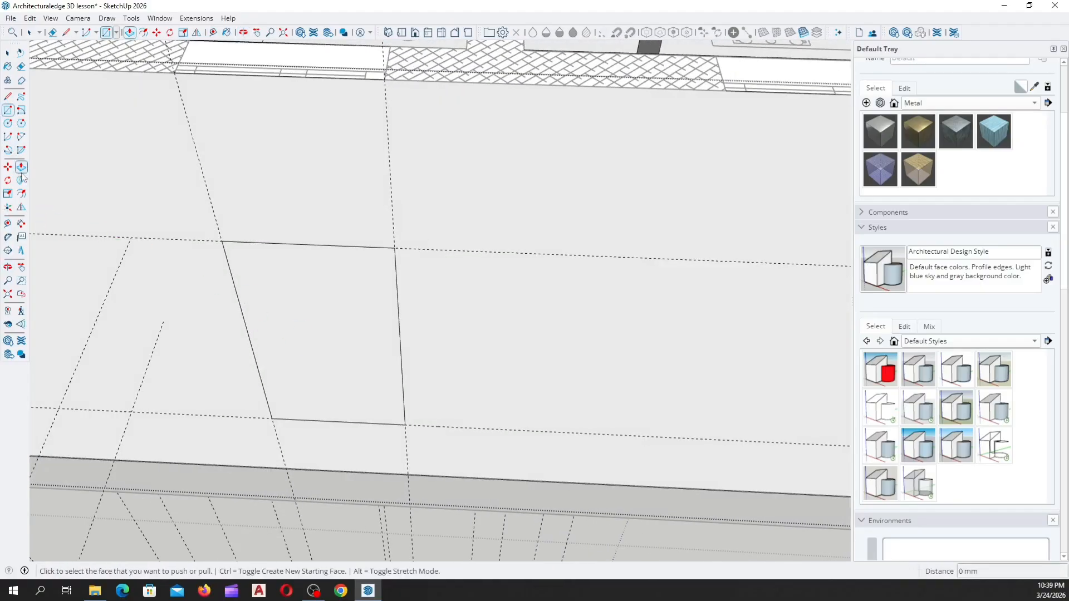
{"action": "scroll", "coordinate": [262, 376], "scroll_direction": "down", "scroll_amount": 5}
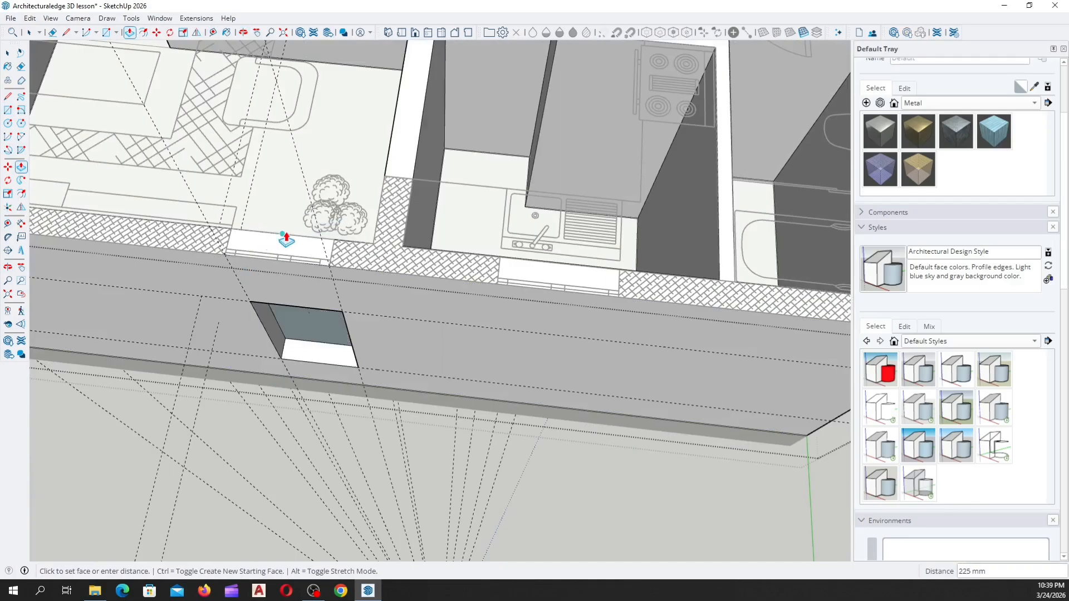
{"action": "left_click", "coordinate": [286, 241]}
{"action": "middle_click_drag", "start_coordinate": [287, 241], "coordinate": [370, 143]}
{"action": "scroll", "coordinate": [337, 232], "scroll_direction": "down", "scroll_amount": 5}
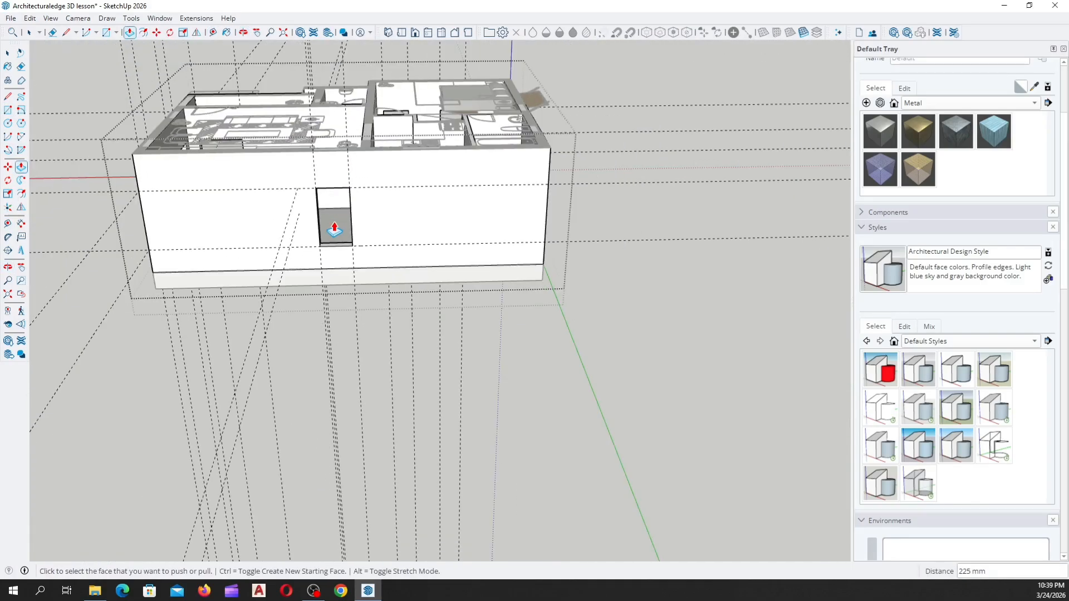
{"action": "scroll", "coordinate": [335, 229], "scroll_direction": "down", "scroll_amount": 2}
{"action": "scroll", "coordinate": [350, 225], "scroll_direction": "up", "scroll_amount": 7}
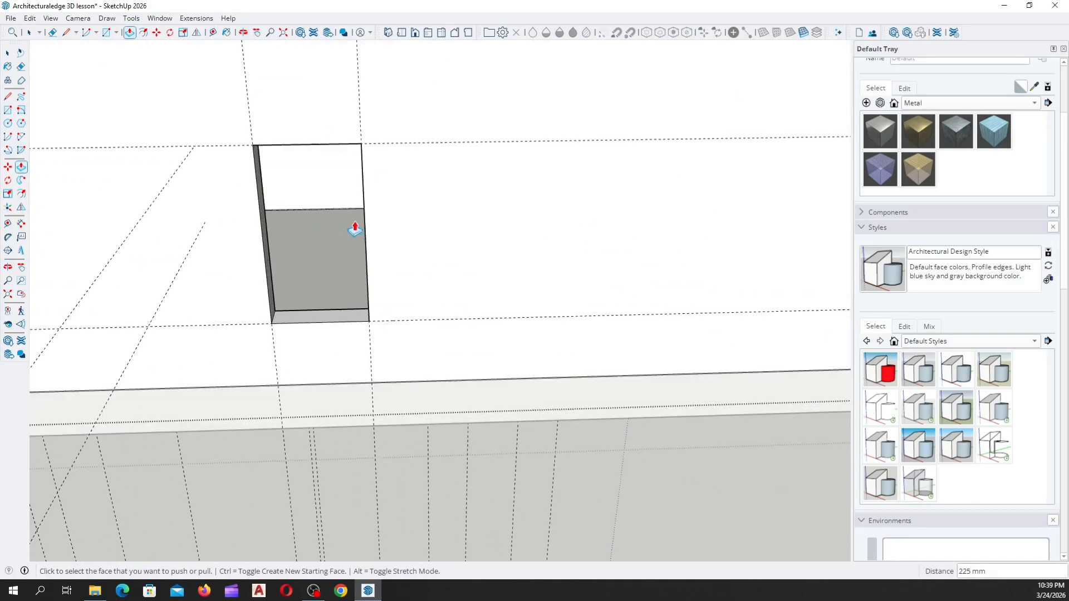
Add a vertical guide, offset from the long wall's bathroom-side corner edge, at the kitchen window's living-room-side edge on the plan
{"action": "middle_click_drag", "start_coordinate": [355, 229], "coordinate": [301, 376]}
{"action": "scroll", "coordinate": [302, 377], "scroll_direction": "down", "scroll_amount": 6}
{"action": "middle_click_drag", "start_coordinate": [364, 309], "coordinate": [410, 351]}
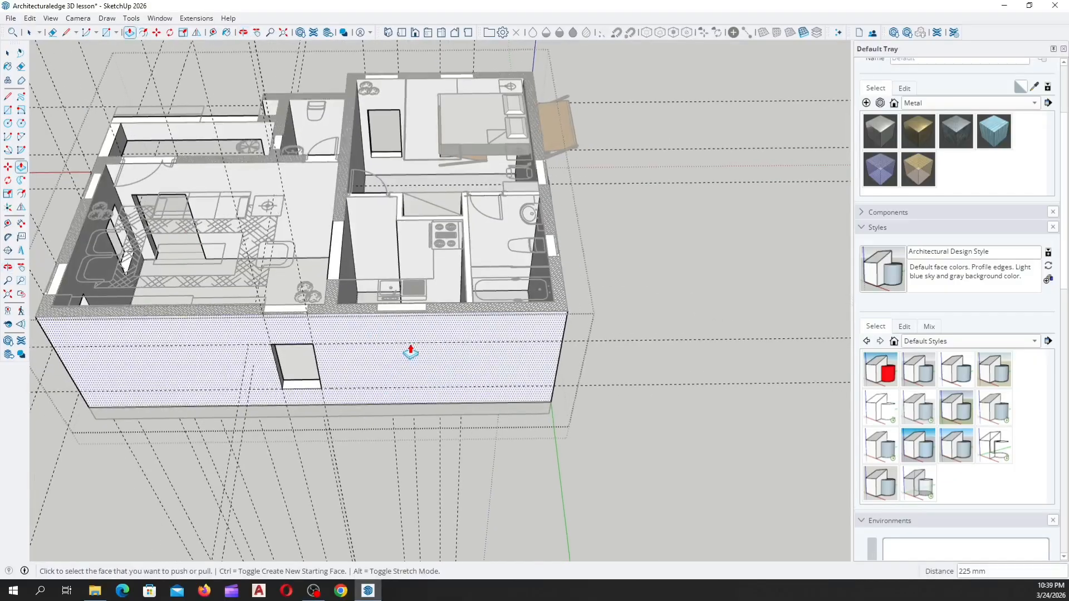
{"action": "scroll", "coordinate": [398, 334], "scroll_direction": "up", "scroll_amount": 4}
{"action": "middle_click_drag", "start_coordinate": [327, 355], "coordinate": [352, 353]}
{"action": "scroll", "coordinate": [353, 353], "scroll_direction": "up", "scroll_amount": 5}
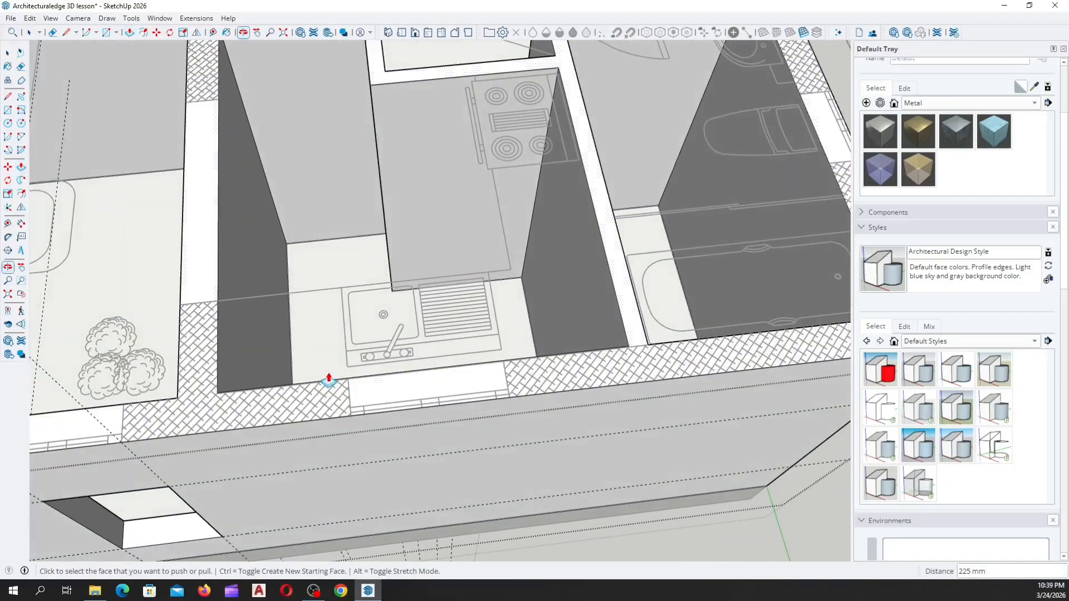
{"action": "left_click", "coordinate": [12, 223]}
{"action": "scroll", "coordinate": [363, 305], "scroll_direction": "down", "scroll_amount": 5}
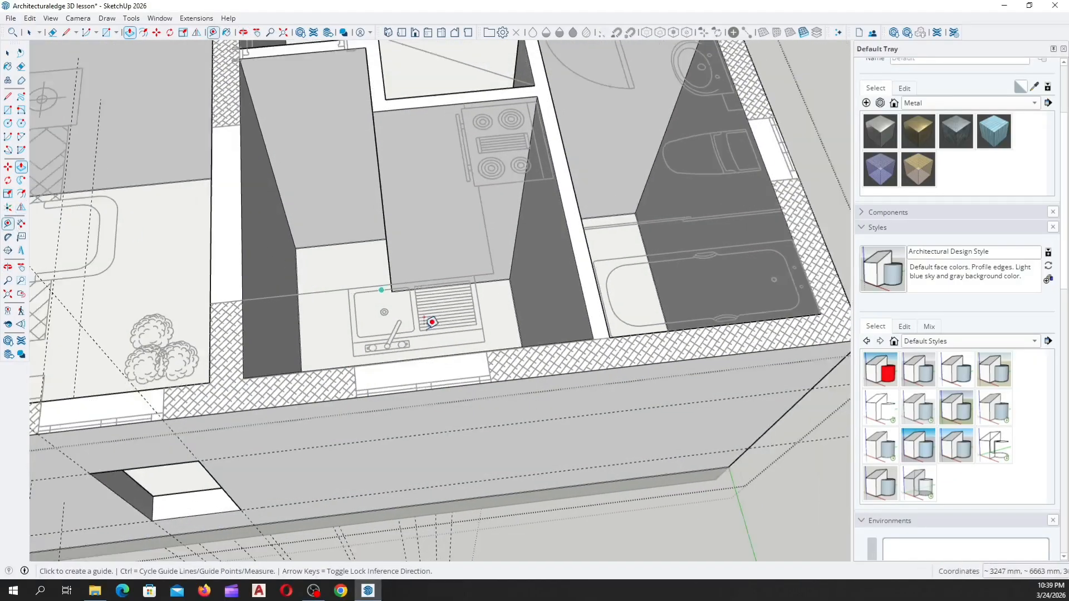
{"action": "scroll", "coordinate": [665, 356], "scroll_direction": "up", "scroll_amount": 6}
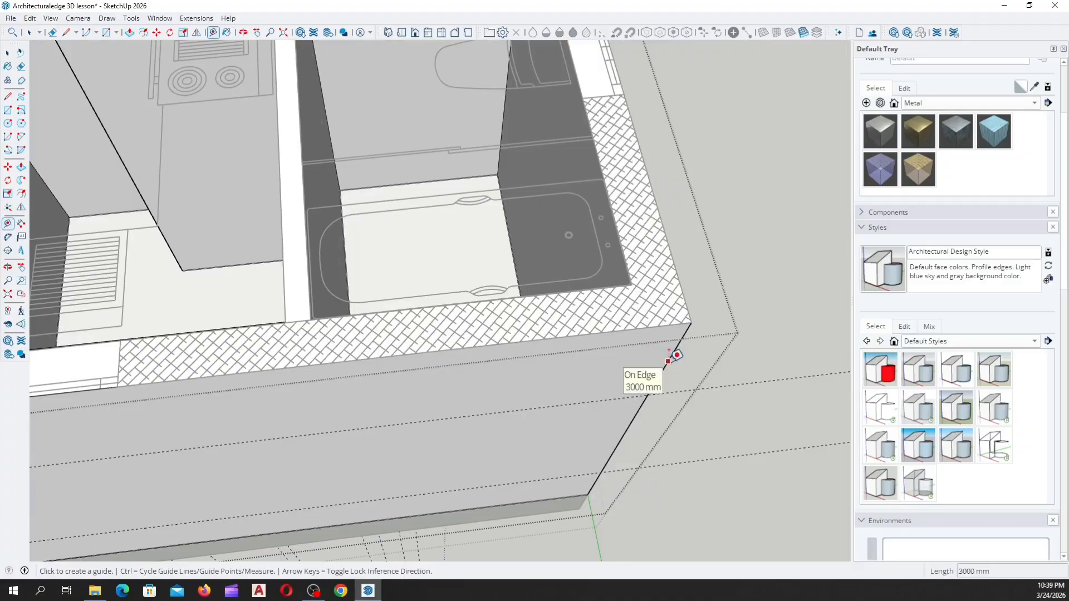
{"action": "left_click", "coordinate": [668, 361]}
{"action": "scroll", "coordinate": [708, 348], "scroll_direction": "down", "scroll_amount": 5}
{"action": "scroll", "coordinate": [429, 396], "scroll_direction": "up", "scroll_amount": 3}
{"action": "middle_click_drag", "start_coordinate": [429, 396], "coordinate": [448, 437]}
{"action": "scroll", "coordinate": [454, 428], "scroll_direction": "up", "scroll_amount": 7}
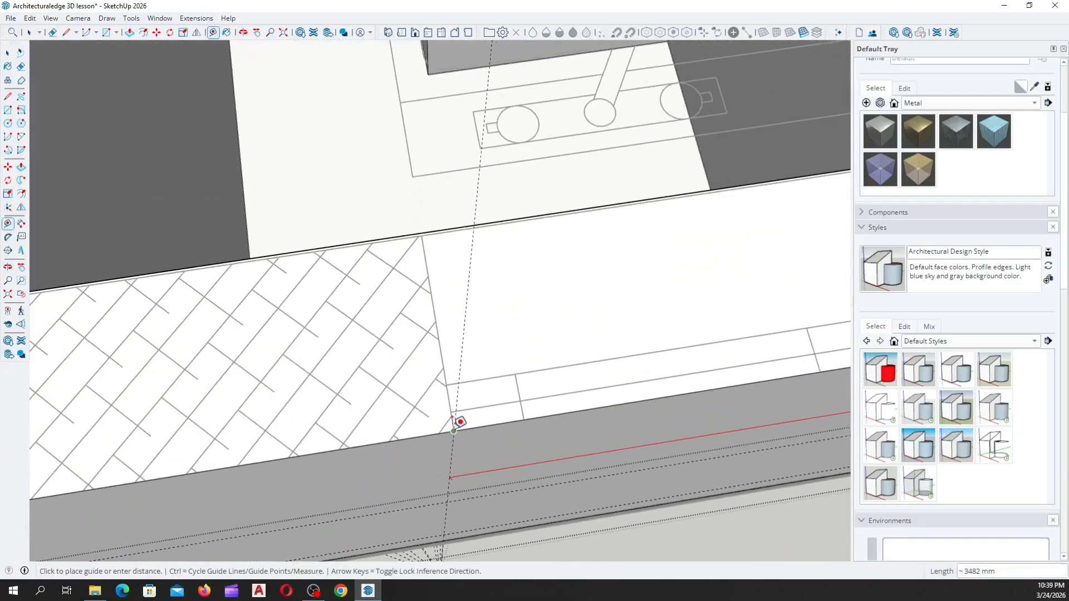
{"action": "left_click", "coordinate": [453, 428]}
Add another vertical guide, offset from the previous one, at the kitchen window's bathroom-side edge on the plan
{"action": "scroll", "coordinate": [130, 270], "scroll_direction": "down", "scroll_amount": 5}
{"action": "scroll", "coordinate": [264, 362], "scroll_direction": "up", "scroll_amount": 3}
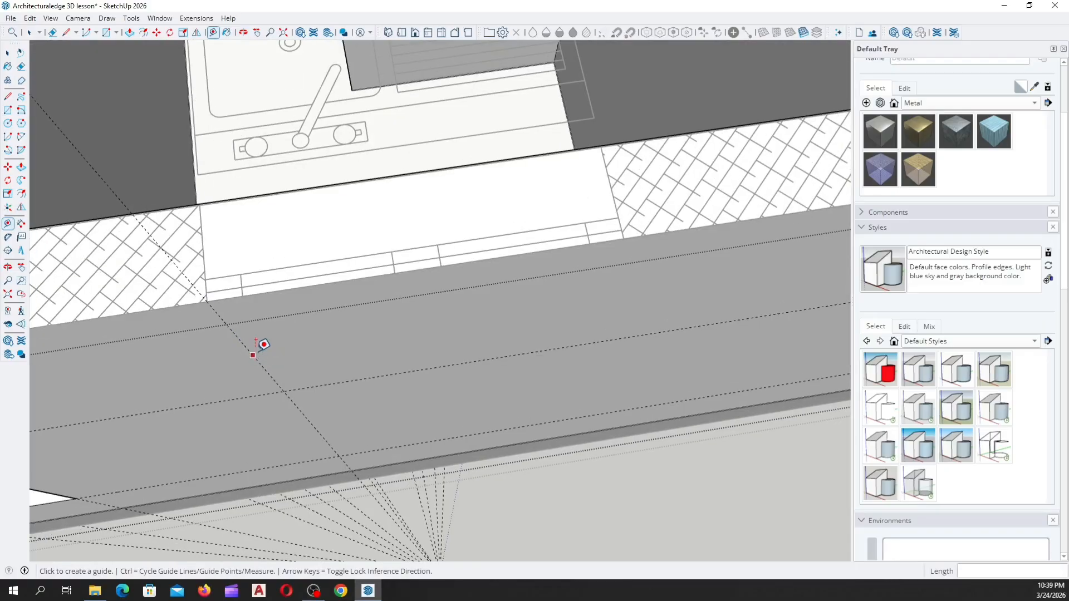
{"action": "scroll", "coordinate": [637, 225], "scroll_direction": "up", "scroll_amount": 5}
{"action": "middle_click_drag", "start_coordinate": [565, 267], "coordinate": [561, 306]}
{"action": "left_click", "coordinate": [575, 227]}
{"action": "scroll", "coordinate": [593, 186], "scroll_direction": "down", "scroll_amount": 6}
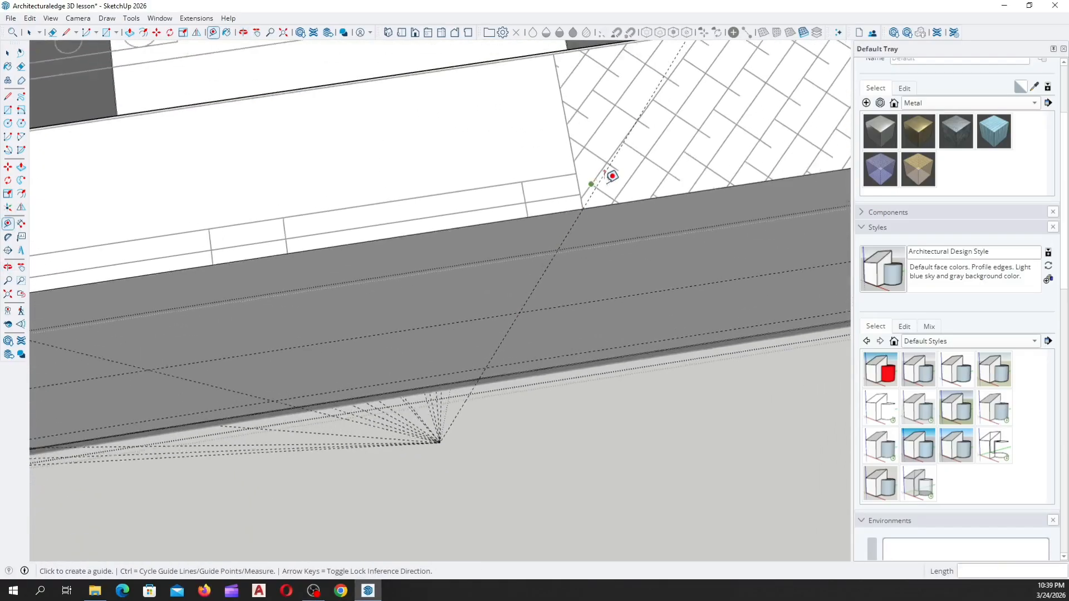
Add a horizontal guide 1000 mm below the upper horizontal guide on the long wall for the kitchen window's sill
{"action": "middle_click_drag", "start_coordinate": [384, 297], "coordinate": [295, 157]}
{"action": "scroll", "coordinate": [436, 160], "scroll_direction": "down", "scroll_amount": 3}
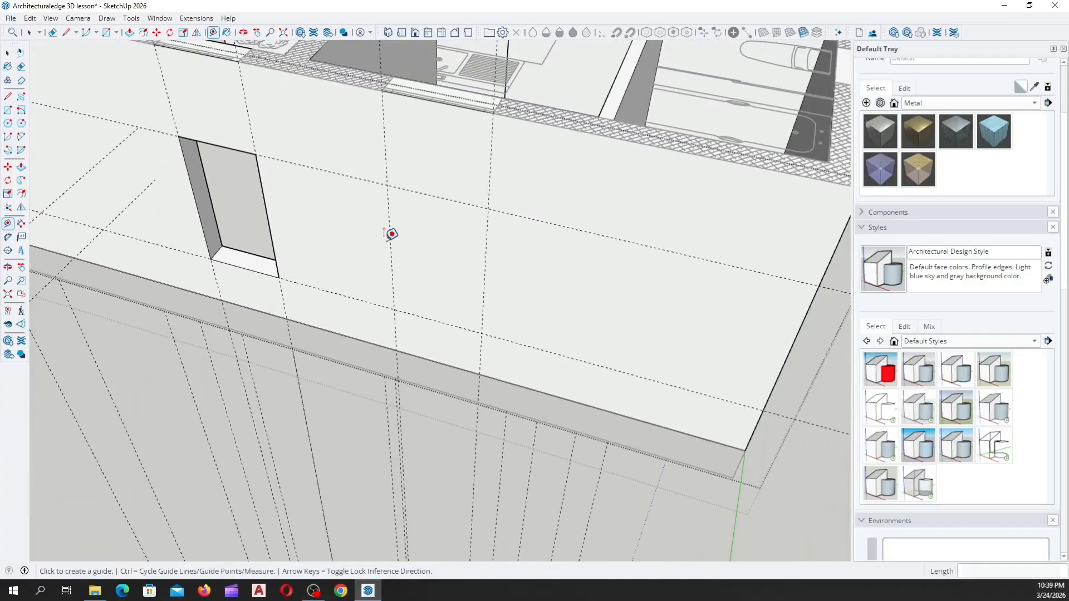
{"action": "middle_click_drag", "start_coordinate": [383, 230], "coordinate": [474, 204]}
{"action": "scroll", "coordinate": [265, 272], "scroll_direction": "down", "scroll_amount": 3}
{"action": "scroll", "coordinate": [417, 188], "scroll_direction": "up", "scroll_amount": 2}
{"action": "scroll", "coordinate": [423, 192], "scroll_direction": "up", "scroll_amount": 4}
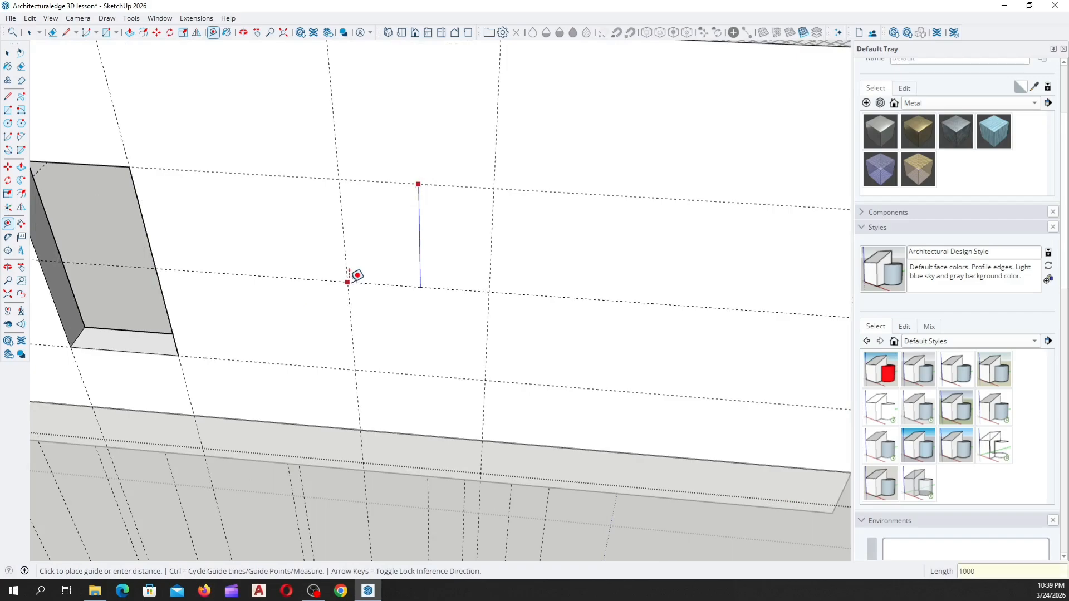
Draw the kitchen window's rectangle between its two vertical guides, from the upper horizontal guide to the sill guide
{"action": "scroll", "coordinate": [312, 264], "scroll_direction": "down", "scroll_amount": 2}
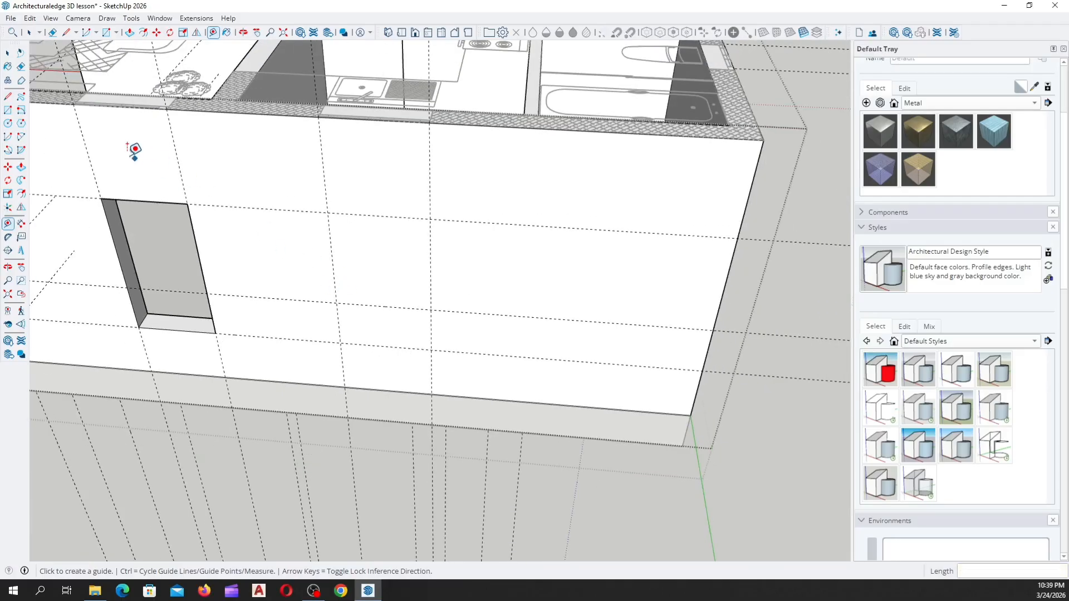
{"action": "scroll", "coordinate": [389, 309], "scroll_direction": "up", "scroll_amount": 2}
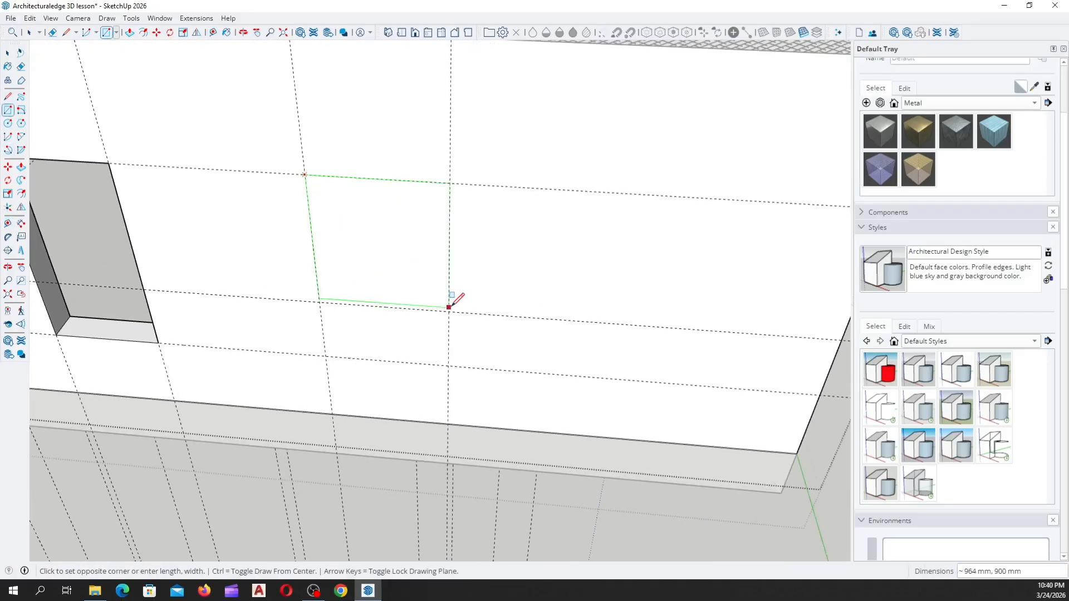
{"action": "middle_click_drag", "start_coordinate": [384, 254], "coordinate": [329, 290]}
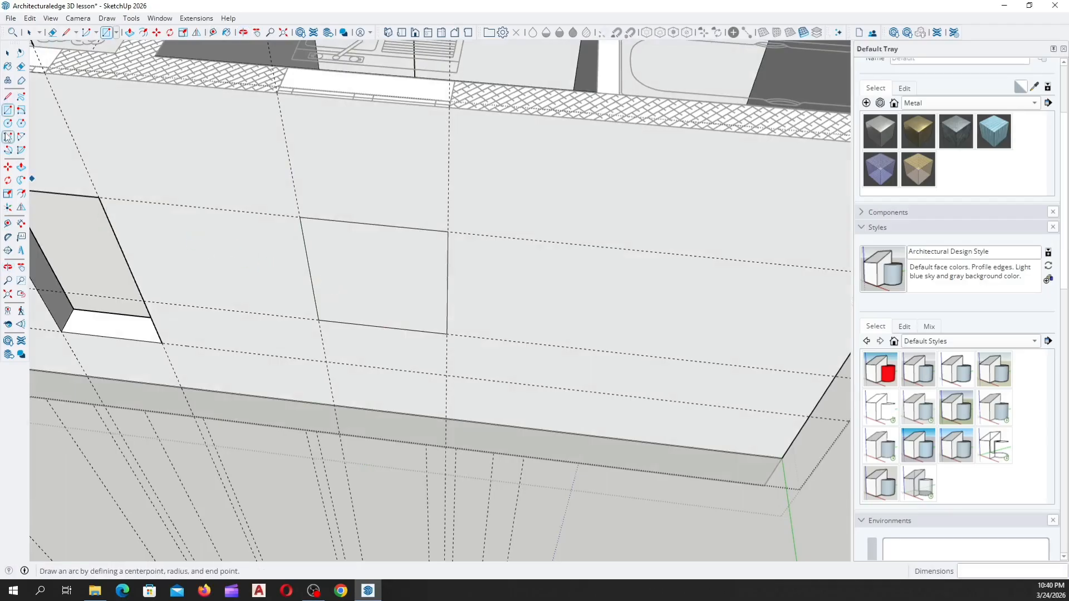
Try to push the kitchen window's rectangle 225 mm through the long wall, and undo the push
{"action": "left_click", "coordinate": [20, 168]}
{"action": "scroll", "coordinate": [329, 315], "scroll_direction": "down", "scroll_amount": 3}
{"action": "scroll", "coordinate": [358, 318], "scroll_direction": "up", "scroll_amount": 1}
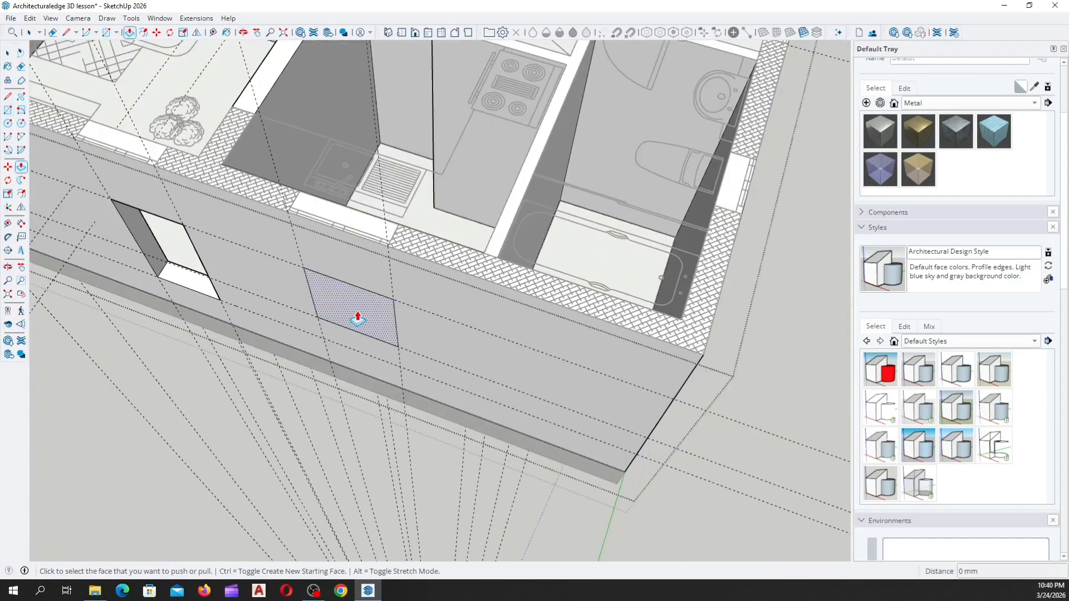
{"action": "scroll", "coordinate": [353, 201], "scroll_direction": "up", "scroll_amount": 3}
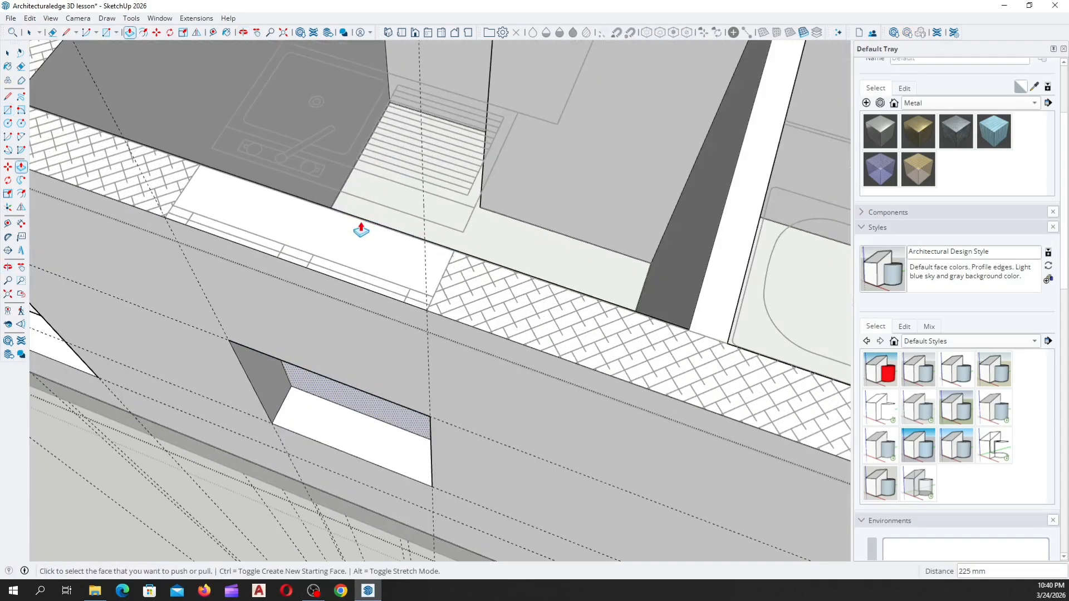
{"action": "scroll", "coordinate": [334, 267], "scroll_direction": "down", "scroll_amount": 3}
{"action": "middle_click_drag", "start_coordinate": [286, 334], "coordinate": [264, 399]}
{"action": "key", "text": "ctrl+z"}
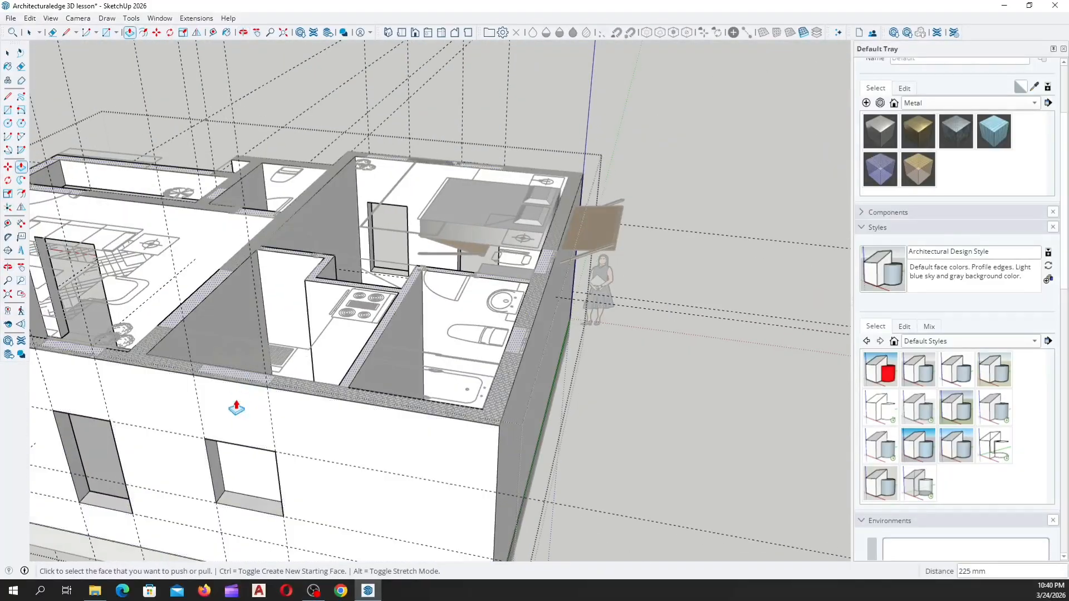
Push the kitchen window's rectangle 225 mm into the long wall again
{"action": "middle_click_drag", "start_coordinate": [237, 478], "coordinate": [260, 473]}
{"action": "scroll", "coordinate": [239, 428], "scroll_direction": "down", "scroll_amount": 3}
{"action": "scroll", "coordinate": [267, 431], "scroll_direction": "up", "scroll_amount": 5}
{"action": "scroll", "coordinate": [367, 336], "scroll_direction": "down", "scroll_amount": 3}
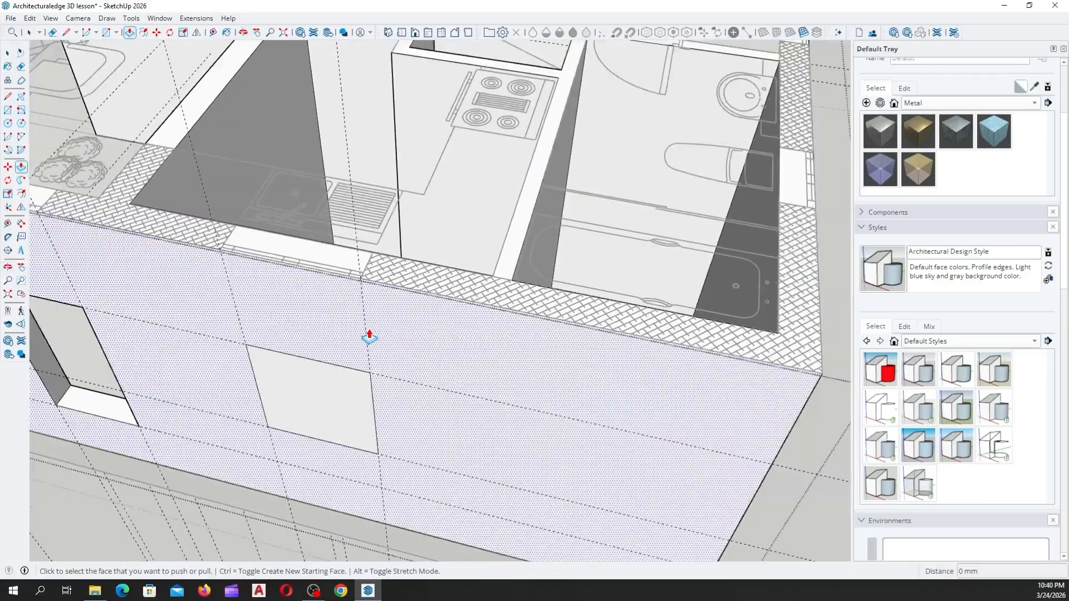
{"action": "middle_click_drag", "start_coordinate": [116, 376], "coordinate": [124, 370]}
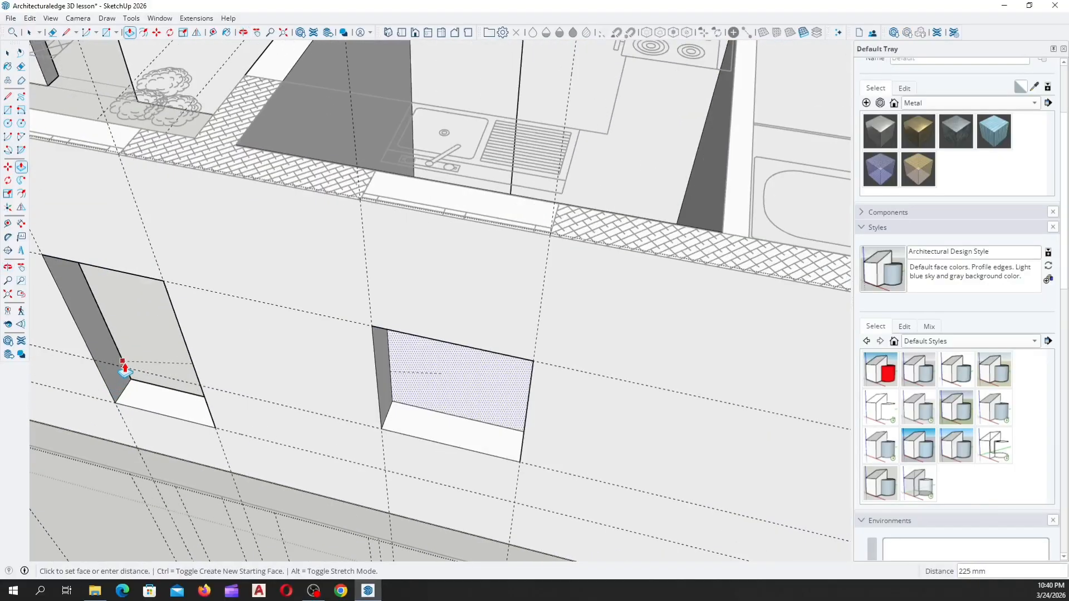
{"action": "scroll", "coordinate": [134, 384], "scroll_direction": "up", "scroll_amount": 5}
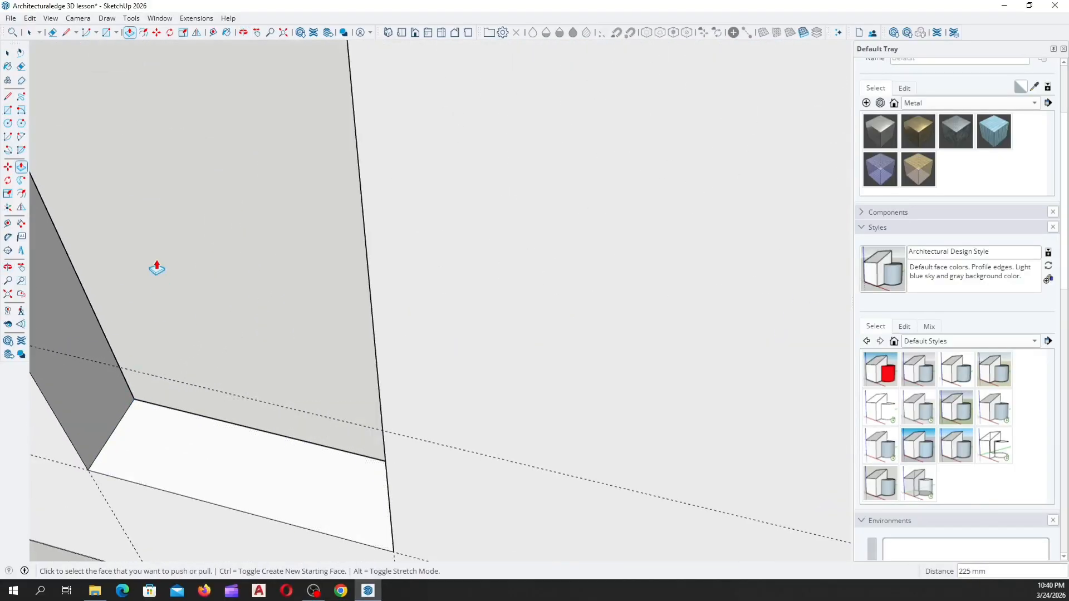
Examine the kitchen window's recess from inside the kitchen and from outside to check whether it cuts through the long wall
{"action": "scroll", "coordinate": [128, 300], "scroll_direction": "down", "scroll_amount": 5}
{"action": "middle_click_drag", "start_coordinate": [105, 329], "coordinate": [124, 455]}
{"action": "scroll", "coordinate": [235, 338], "scroll_direction": "up", "scroll_amount": 3}
{"action": "middle_click_drag", "start_coordinate": [236, 339], "coordinate": [93, 216]}
{"action": "scroll", "coordinate": [222, 272], "scroll_direction": "up", "scroll_amount": 1}
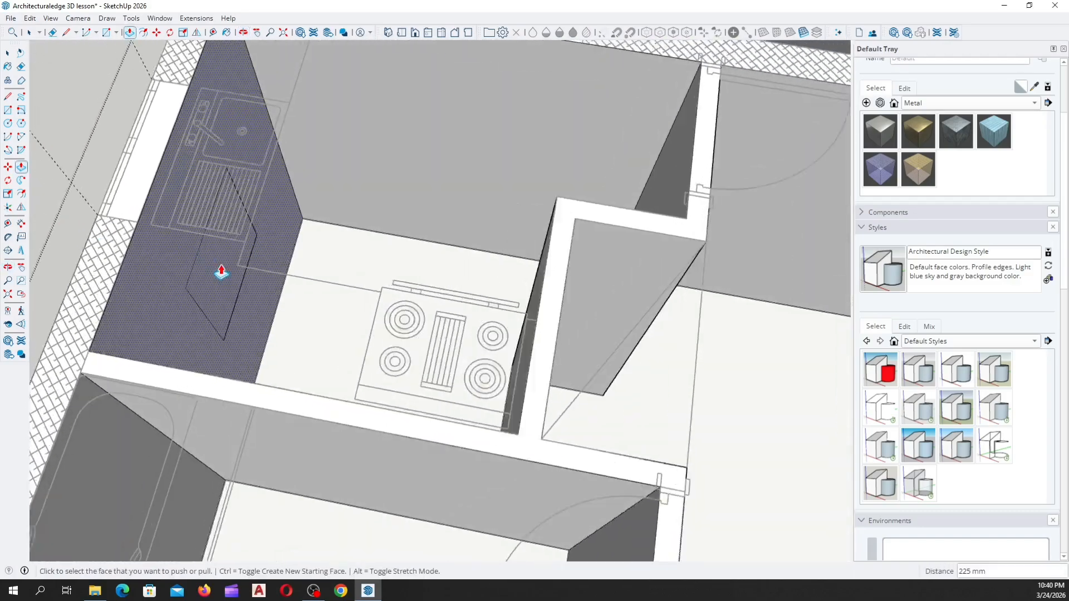
{"action": "scroll", "coordinate": [222, 271], "scroll_direction": "up", "scroll_amount": 4}
{"action": "scroll", "coordinate": [254, 288], "scroll_direction": "down", "scroll_amount": 5}
{"action": "scroll", "coordinate": [217, 245], "scroll_direction": "up", "scroll_amount": 2}
{"action": "key", "text": "space"}
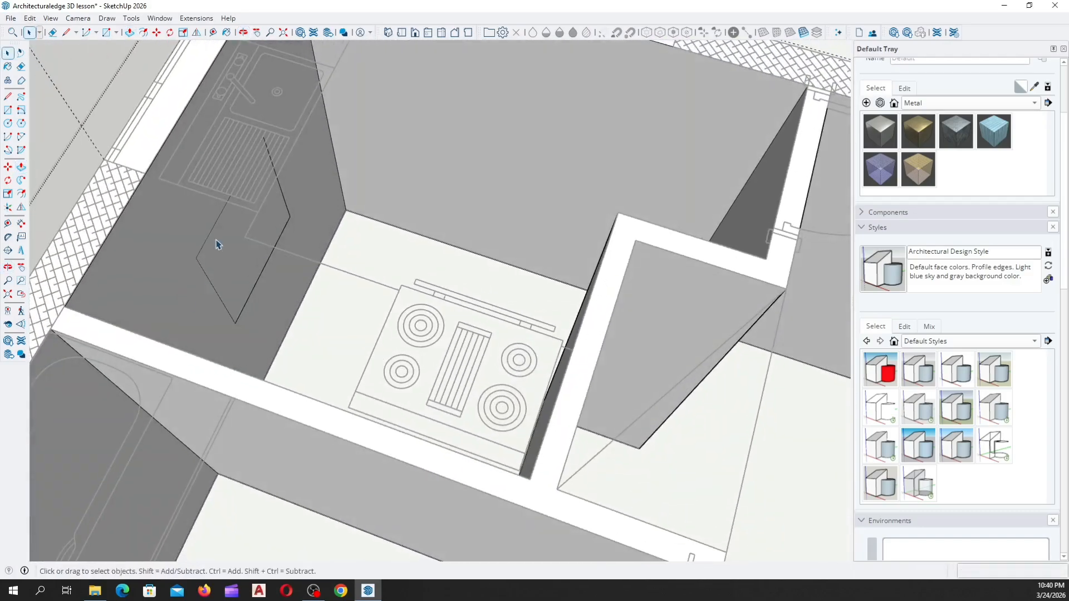
{"action": "middle_click_drag", "start_coordinate": [196, 248], "coordinate": [239, 303]}
{"action": "scroll", "coordinate": [351, 279], "scroll_direction": "down", "scroll_amount": 4}
{"action": "scroll", "coordinate": [351, 279], "scroll_direction": "up", "scroll_amount": 4}
{"action": "middle_click_drag", "start_coordinate": [351, 279], "coordinate": [465, 231]}
{"action": "scroll", "coordinate": [466, 230], "scroll_direction": "down", "scroll_amount": 4}
{"action": "middle_click_drag", "start_coordinate": [316, 382], "coordinate": [513, 238]}
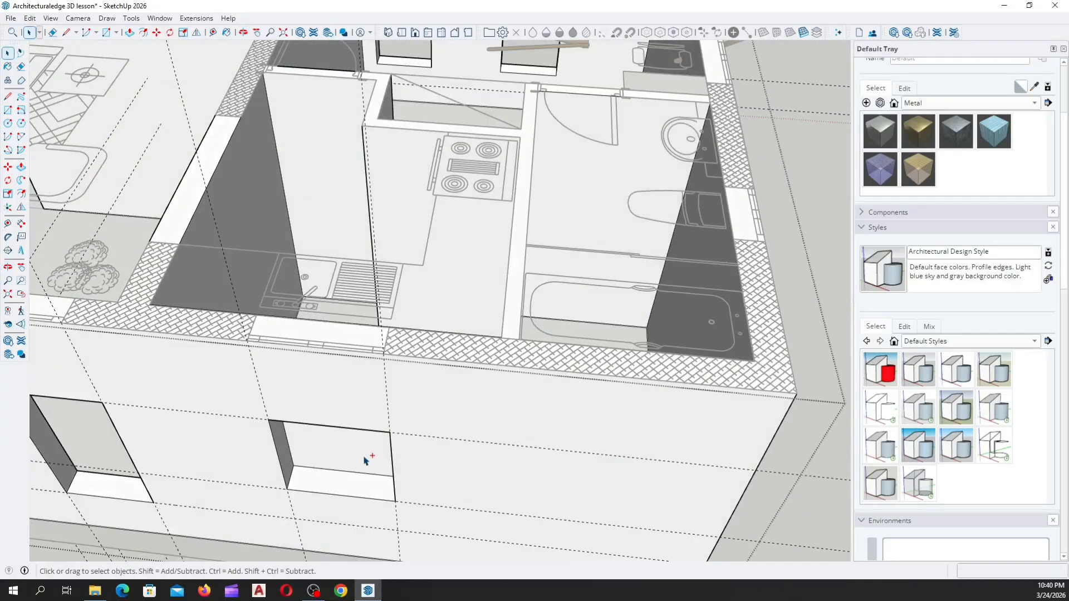
Undo the kitchen window's push, its rectangle, and its vertical and horizontal guides on the long wall
{"action": "scroll", "coordinate": [320, 491], "scroll_direction": "up", "scroll_amount": 5}
{"action": "scroll", "coordinate": [255, 320], "scroll_direction": "down", "scroll_amount": 3}
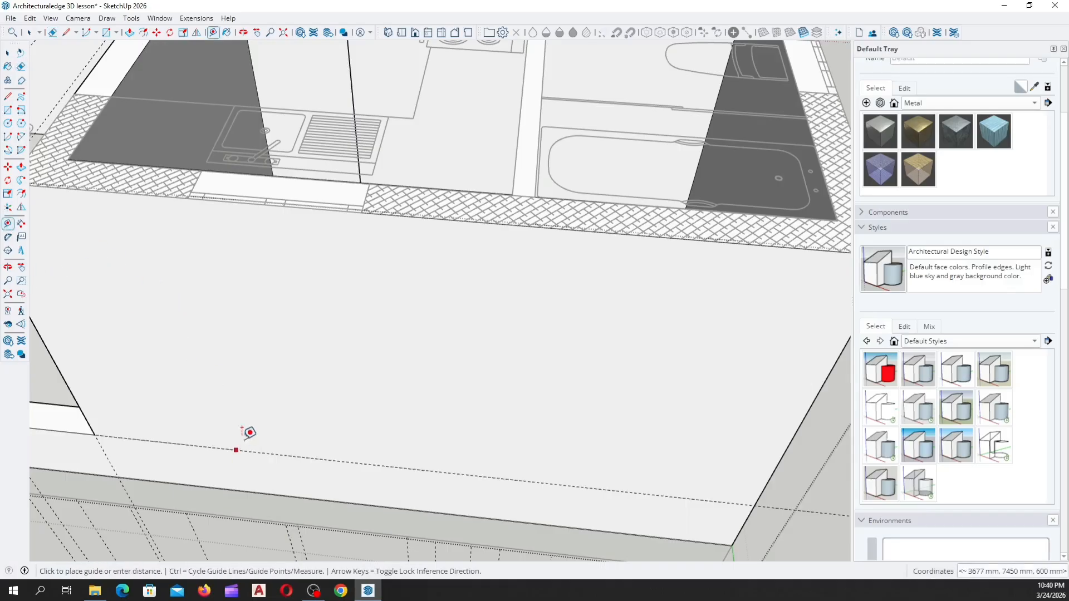
{"action": "scroll", "coordinate": [467, 335], "scroll_direction": "down", "scroll_amount": 5}
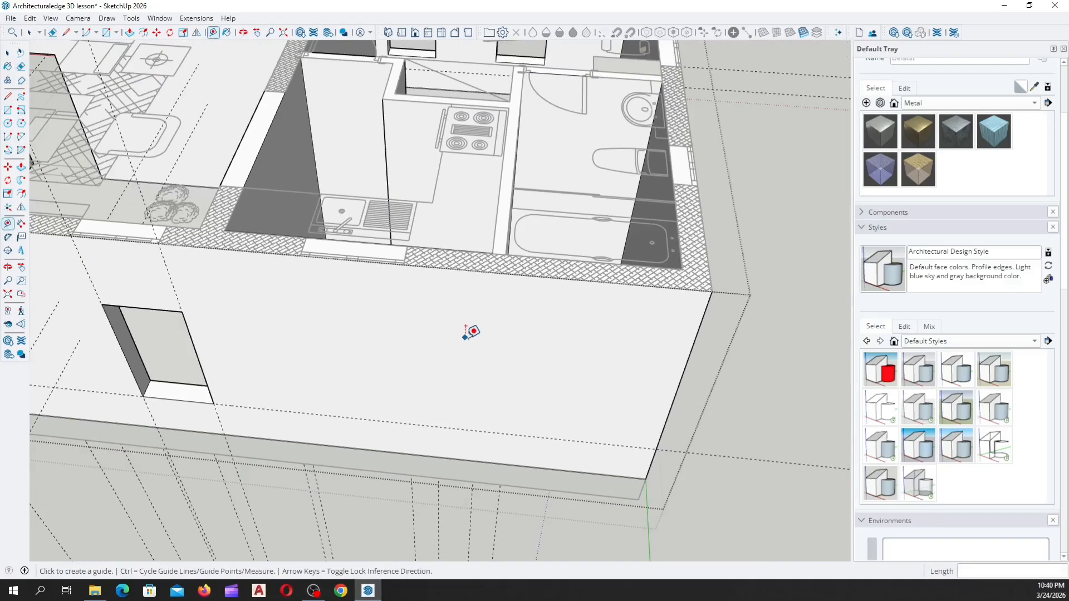
Add a horizontal guide on the long wall 2100 mm above its bottom edge
{"action": "scroll", "coordinate": [390, 369], "scroll_direction": "up", "scroll_amount": 2}
{"action": "mouse_move", "coordinate": [475, 336]}
{"action": "middle_mouse_down"}
{"action": "mouse_move", "coordinate": [243, 191]}
{"action": "mouse_move", "coordinate": [291, 232]}
{"action": "mouse_move", "coordinate": [310, 290]}
{"action": "middle_mouse_up"}
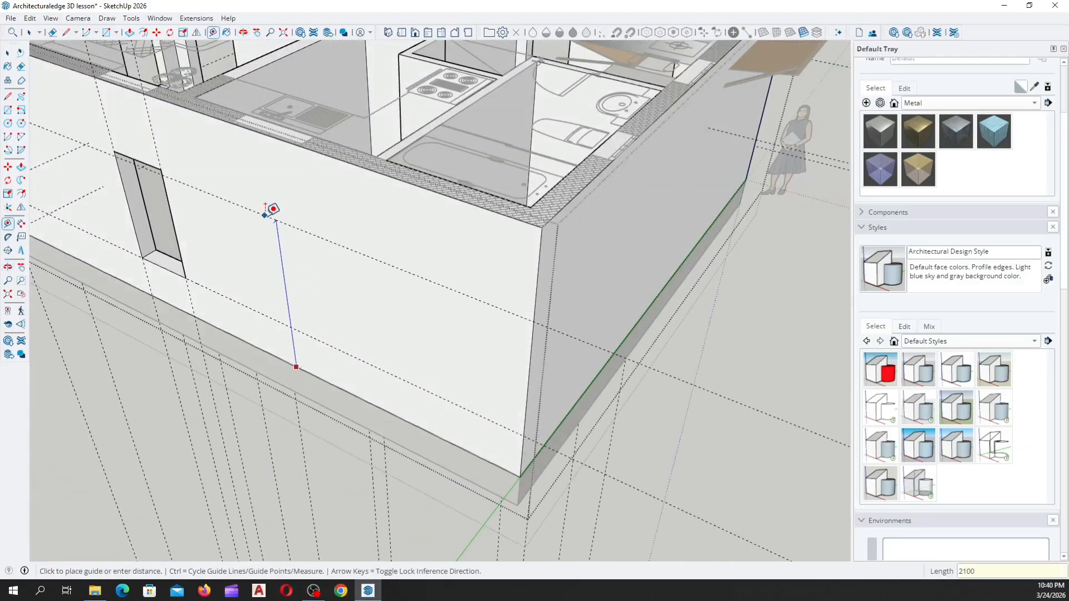
{"action": "left_click", "coordinate": [273, 208]}
{"action": "middle_click_drag", "start_coordinate": [272, 209], "coordinate": [126, 354]}
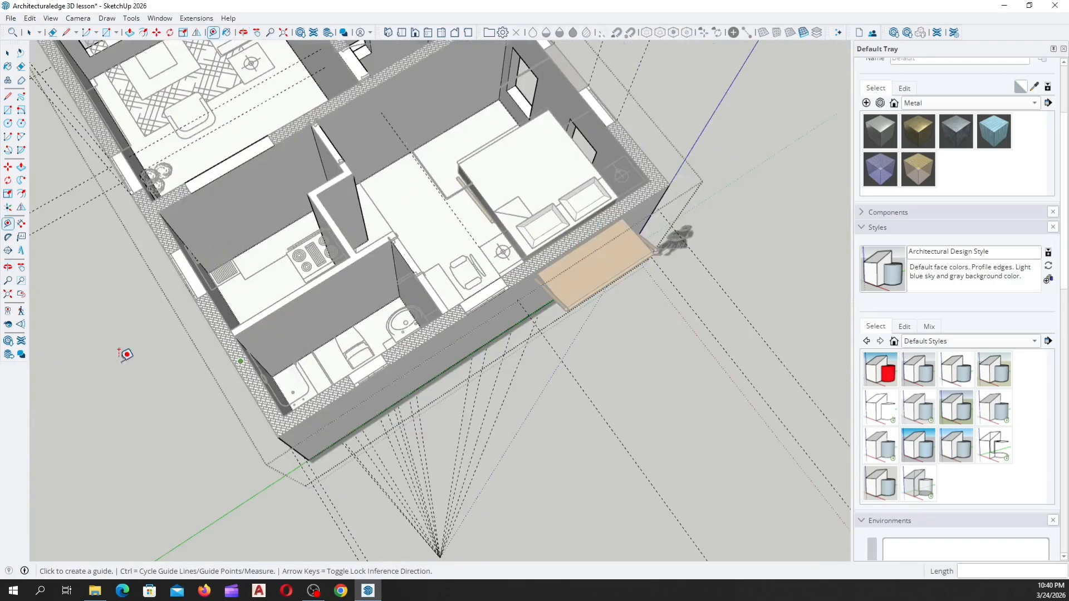
Try to place a vertical guide on the kitchen's interior side, offset from its bathroom-side wall corner towards the window on the plan
{"action": "middle_click_drag", "start_coordinate": [406, 245], "coordinate": [248, 312]}
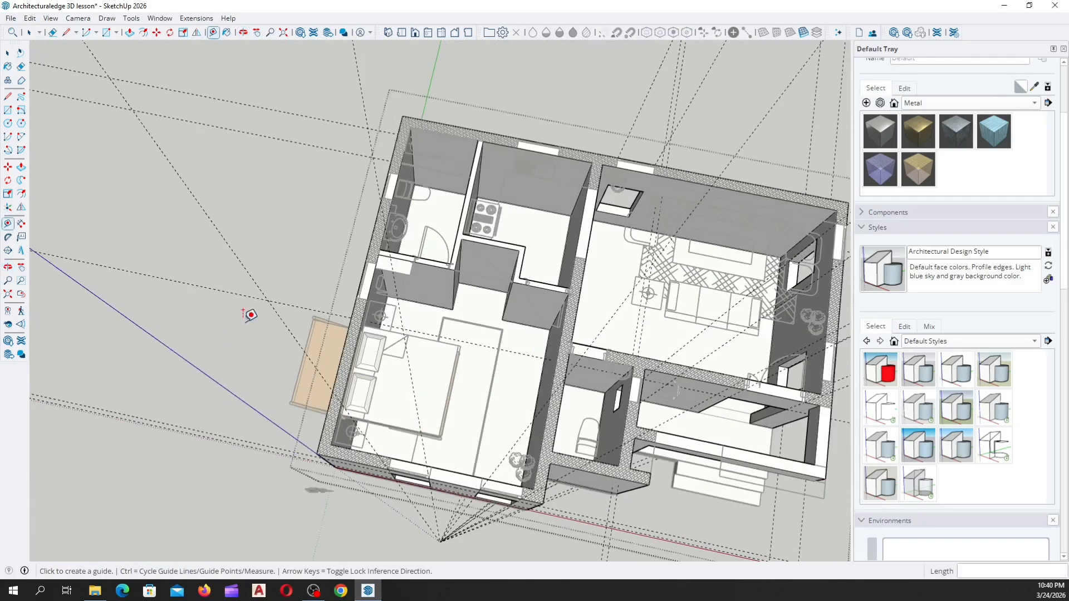
{"action": "scroll", "coordinate": [581, 164], "scroll_direction": "up", "scroll_amount": 5}
{"action": "scroll", "coordinate": [458, 231], "scroll_direction": "up", "scroll_amount": 5}
{"action": "middle_click_drag", "start_coordinate": [458, 231], "coordinate": [399, 198]}
{"action": "scroll", "coordinate": [367, 284], "scroll_direction": "down", "scroll_amount": 3}
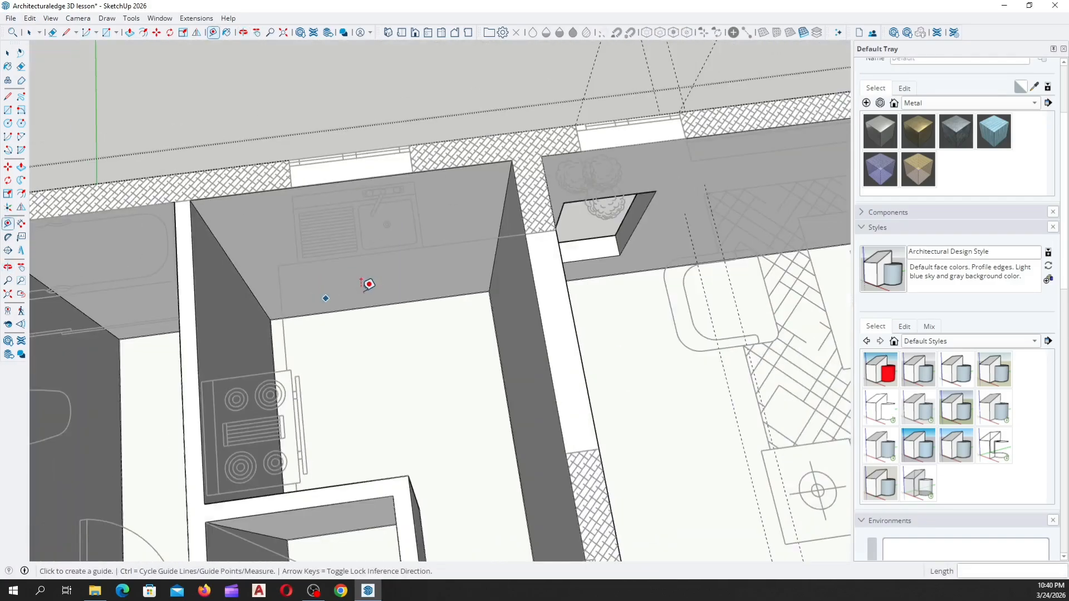
{"action": "scroll", "coordinate": [282, 252], "scroll_direction": "up", "scroll_amount": 2}
{"action": "scroll", "coordinate": [246, 231], "scroll_direction": "up", "scroll_amount": 2}
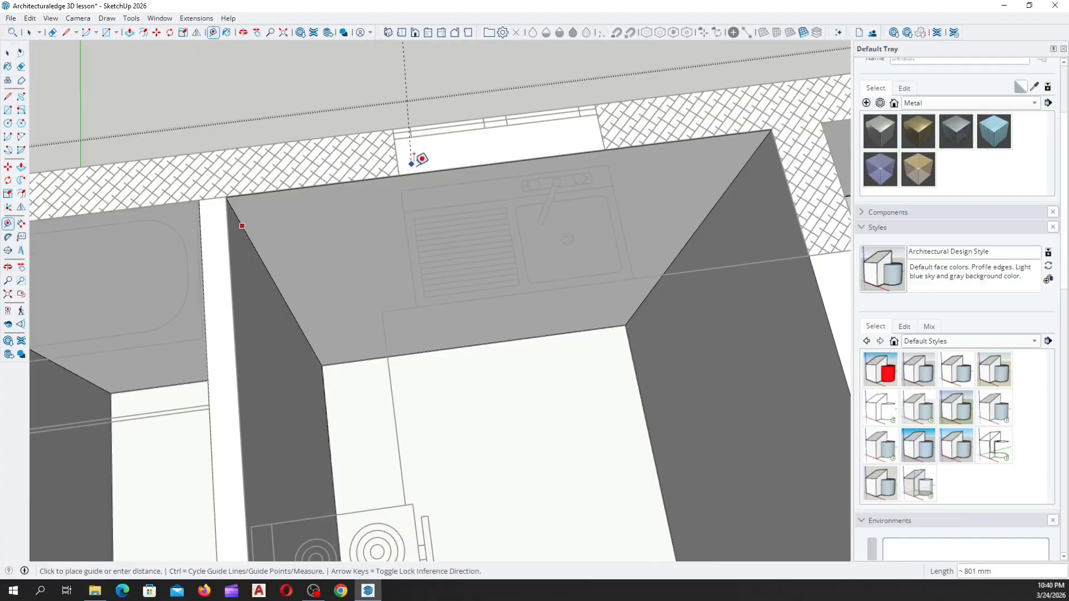
{"action": "scroll", "coordinate": [258, 202], "scroll_direction": "up", "scroll_amount": 8}
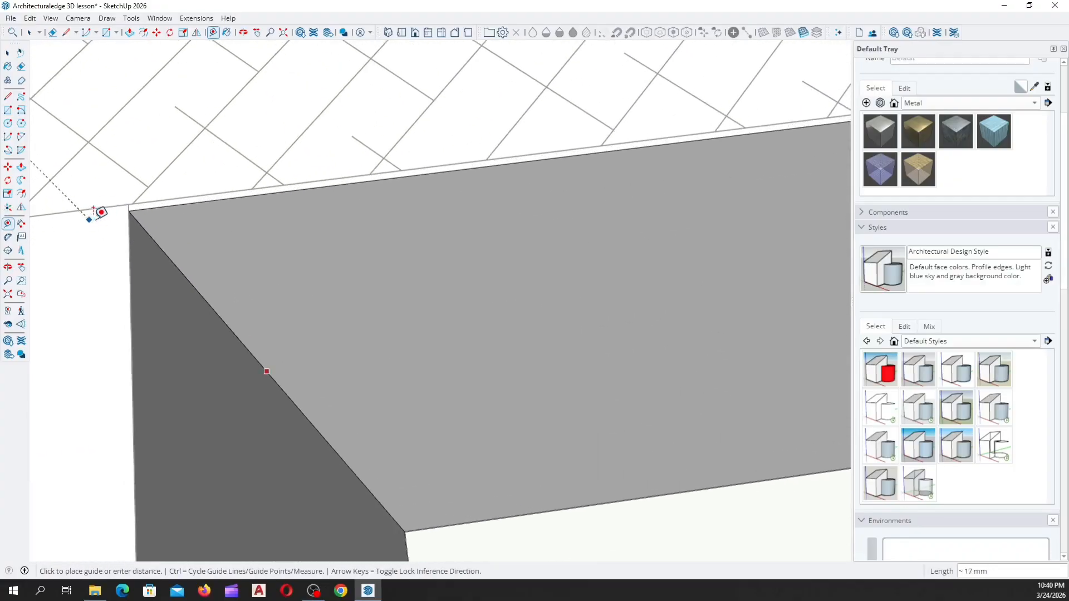
{"action": "scroll", "coordinate": [100, 212], "scroll_direction": "down", "scroll_amount": 6}
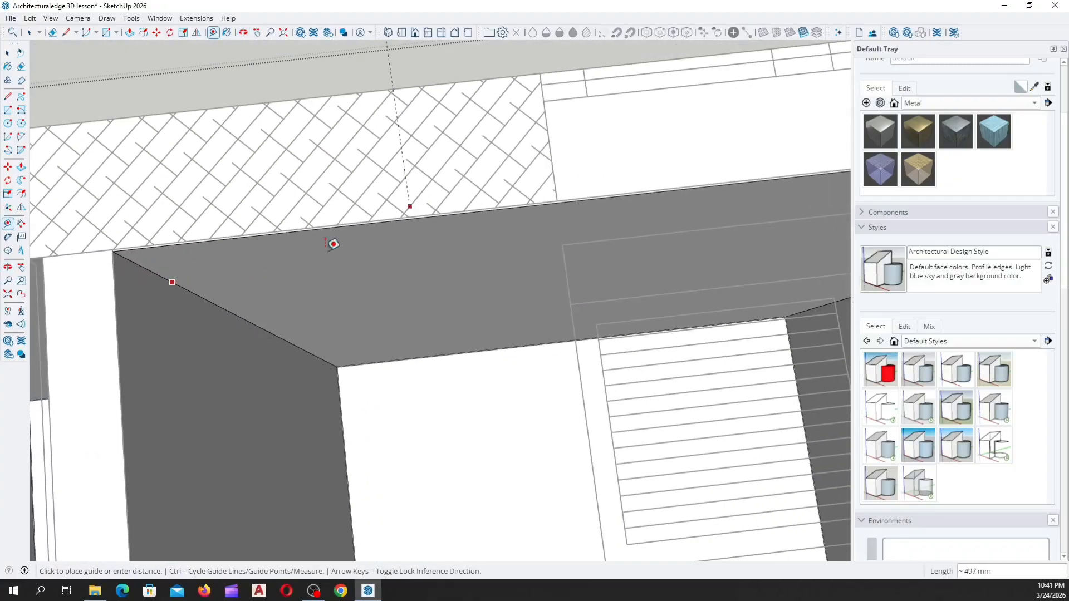
{"action": "scroll", "coordinate": [333, 244], "scroll_direction": "down", "scroll_amount": 3}
{"action": "key", "text": "space"}
Examine the alignment between the floor plan and the wall's inner edge at the kitchen corner near the living room
{"action": "scroll", "coordinate": [751, 203], "scroll_direction": "up", "scroll_amount": 6}
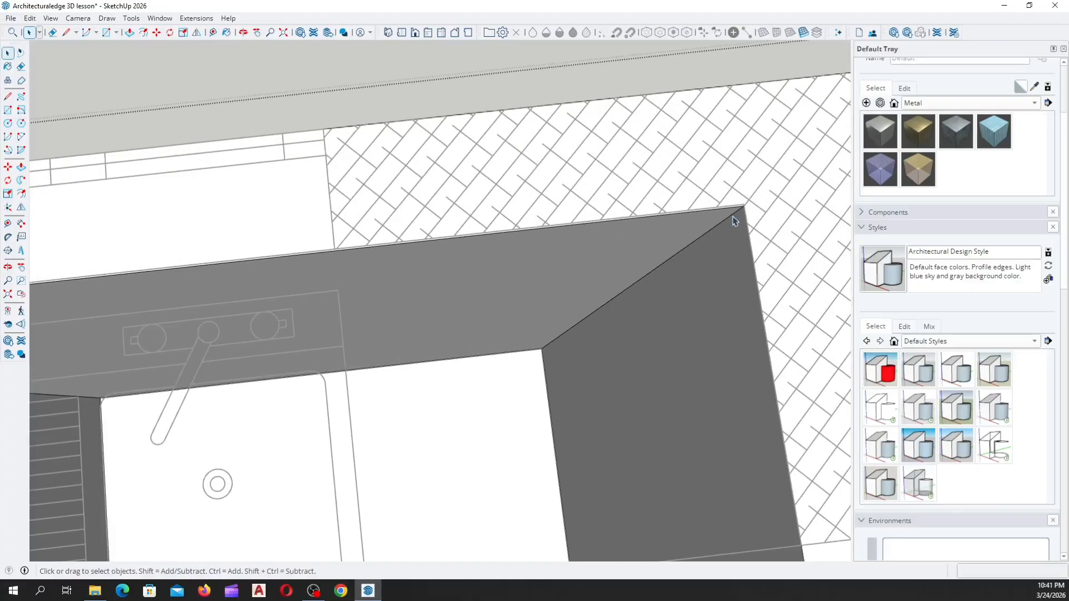
{"action": "middle_click_drag", "start_coordinate": [751, 203], "coordinate": [656, 182]}
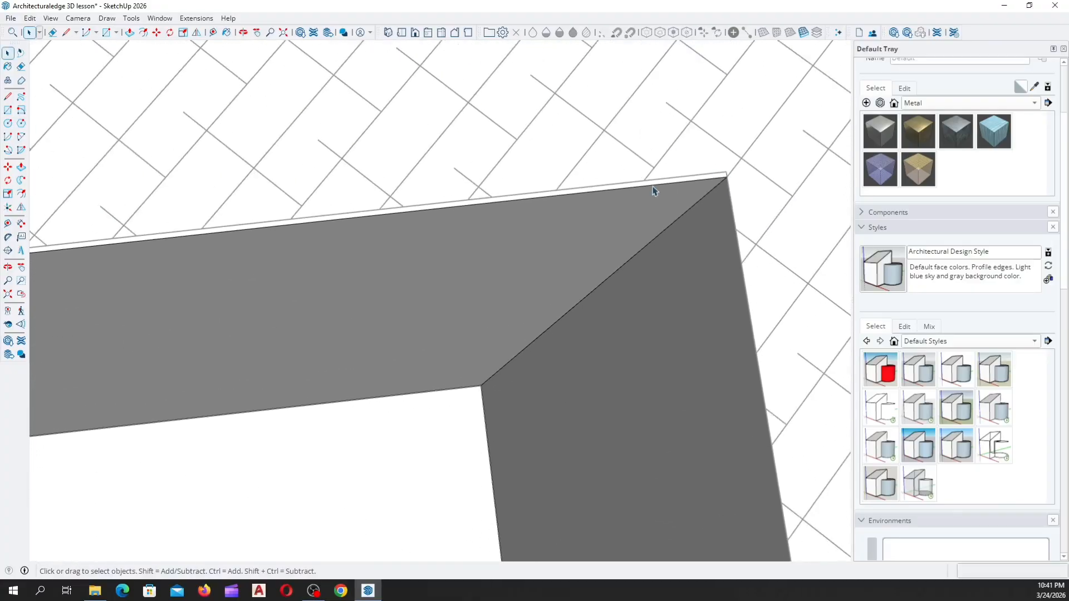
{"action": "scroll", "coordinate": [668, 188], "scroll_direction": "down", "scroll_amount": 3}
{"action": "scroll", "coordinate": [670, 174], "scroll_direction": "up", "scroll_amount": 5}
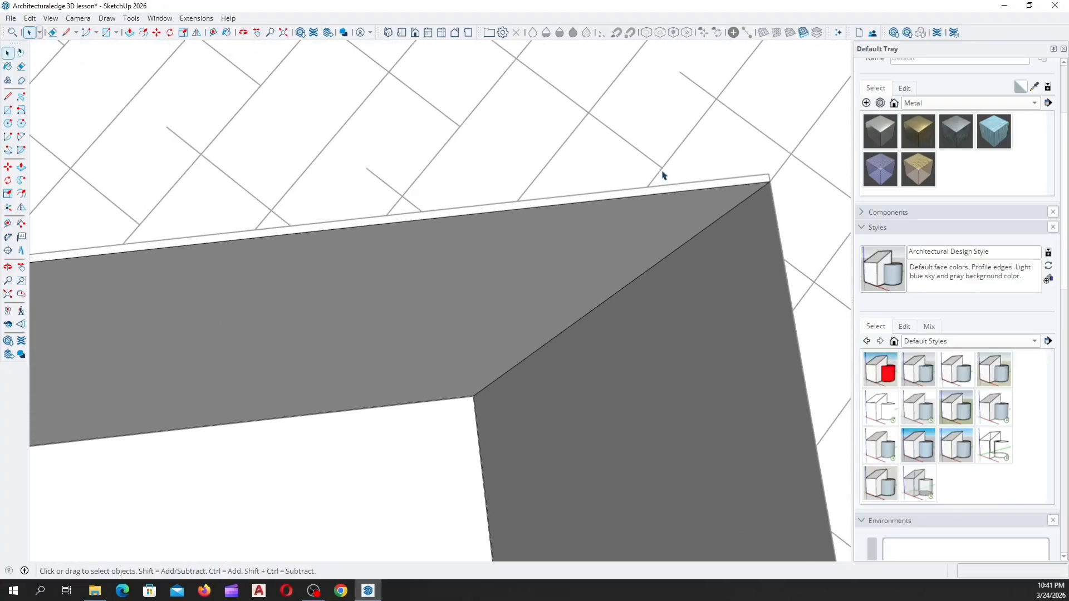
{"action": "left_click", "coordinate": [662, 174]}
{"action": "scroll", "coordinate": [668, 178], "scroll_direction": "down", "scroll_amount": 6}
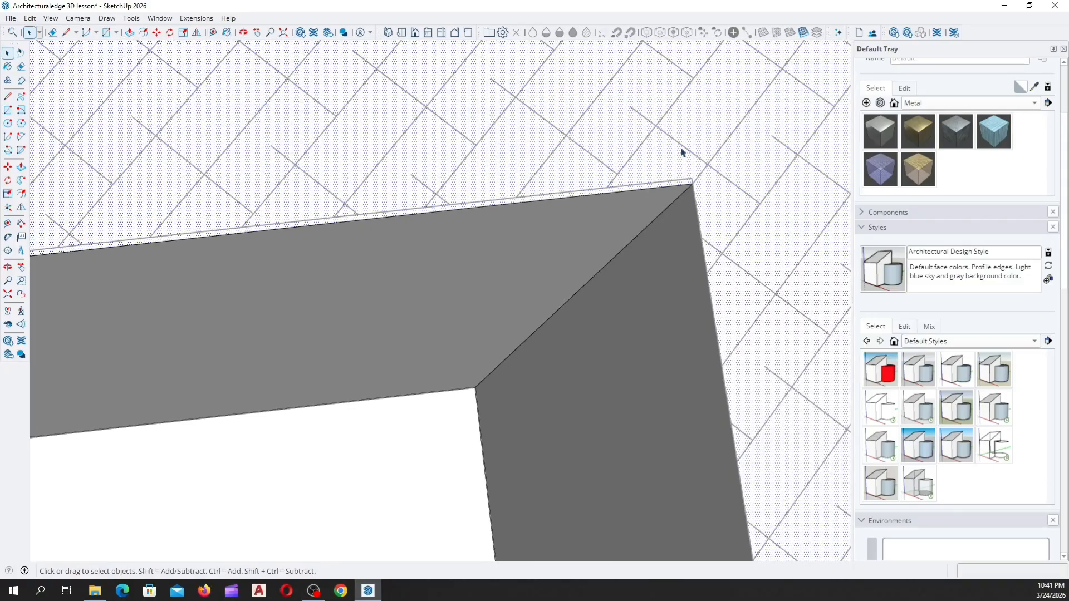
{"action": "scroll", "coordinate": [368, 195], "scroll_direction": "down", "scroll_amount": 8}
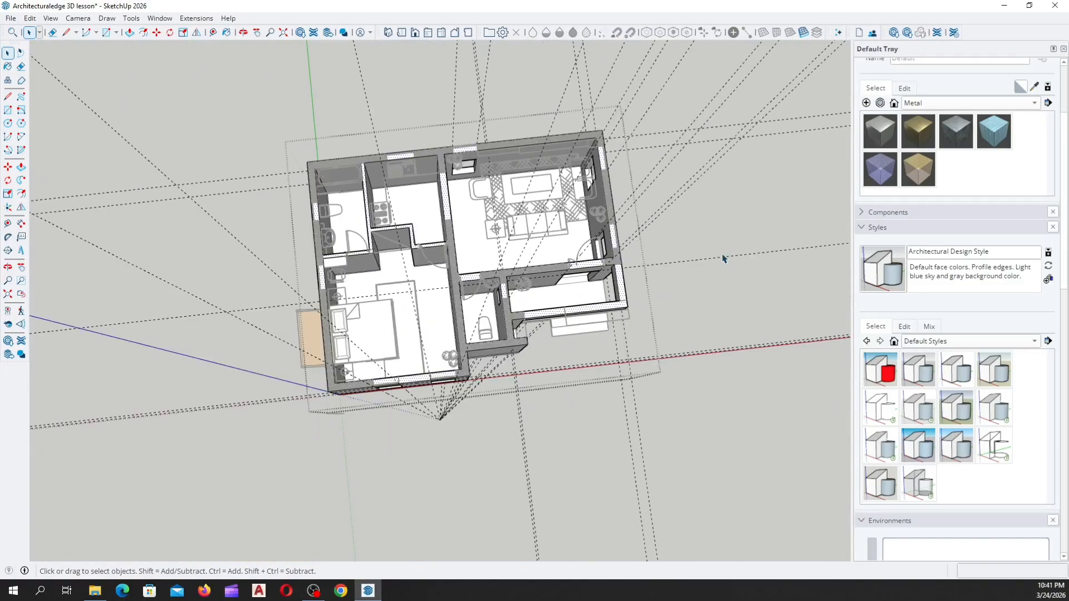
Leave the wall group's editing mode and select everything in the model
{"action": "scroll", "coordinate": [436, 381], "scroll_direction": "up", "scroll_amount": 8}
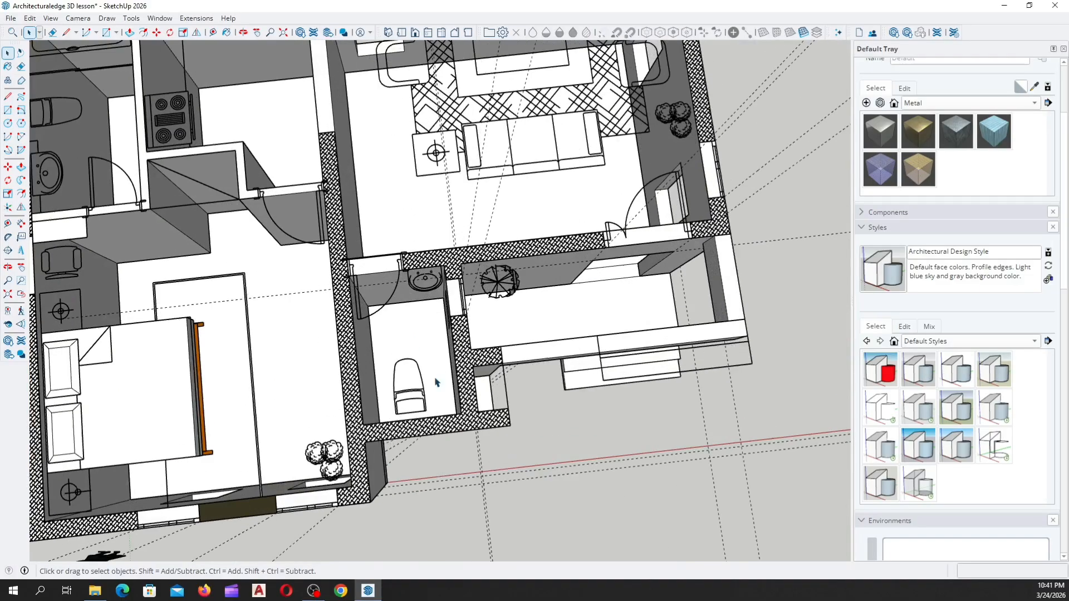
{"action": "scroll", "coordinate": [436, 458], "scroll_direction": "down", "scroll_amount": 8}
{"action": "scroll", "coordinate": [243, 444], "scroll_direction": "up", "scroll_amount": 2}
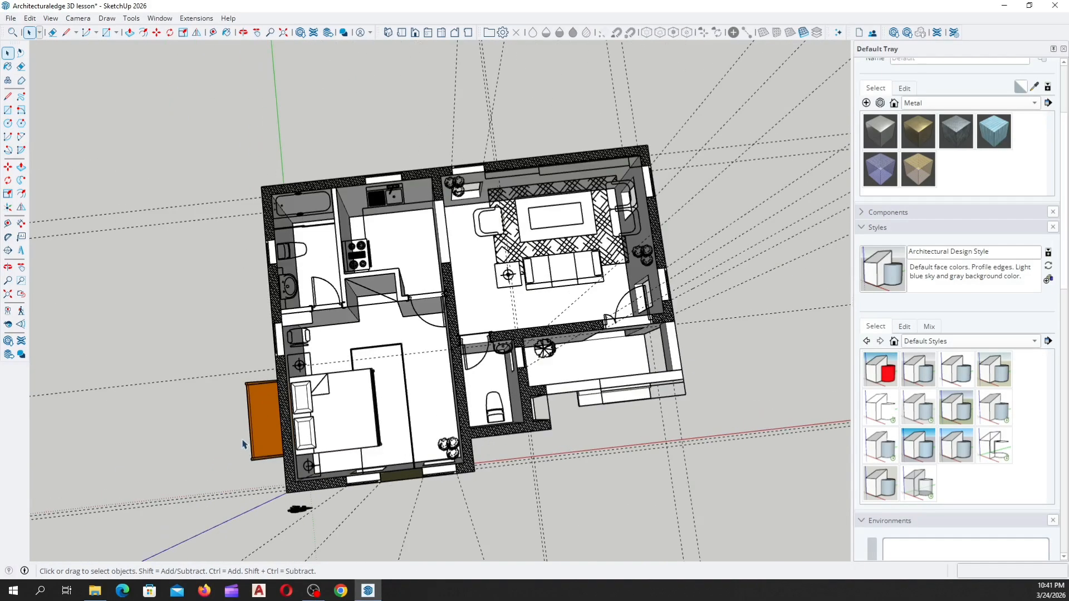
{"action": "key", "text": "ctrl+a"}
{"action": "scroll", "coordinate": [419, 212], "scroll_direction": "up", "scroll_amount": 10}
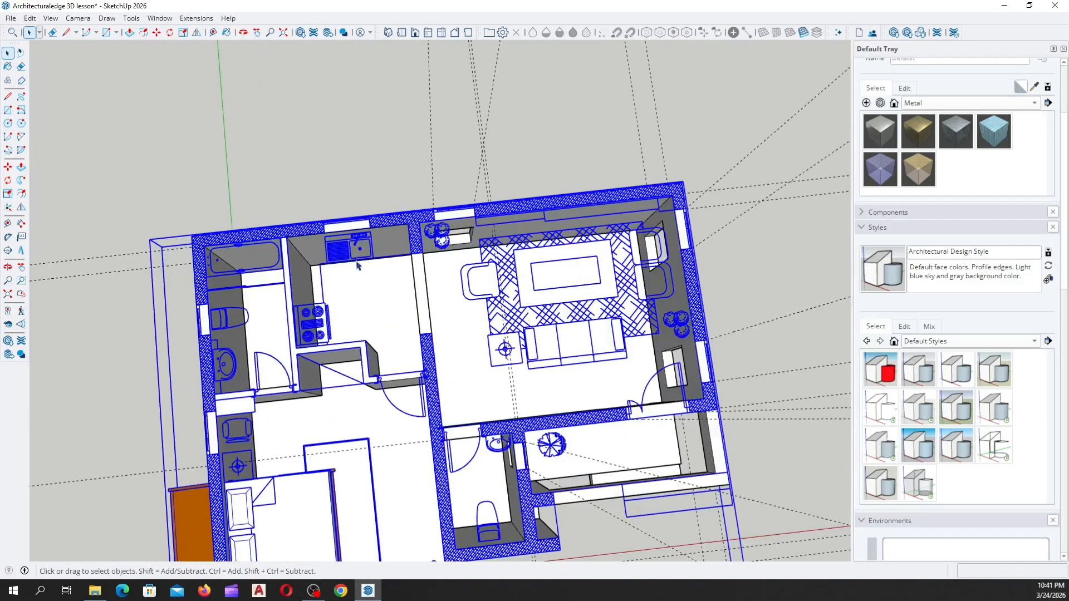
Examine up close how the plan's wall lines match the inner wall edges at the corners along the kitchen's long wall
{"action": "scroll", "coordinate": [420, 211], "scroll_direction": "up", "scroll_amount": 10}
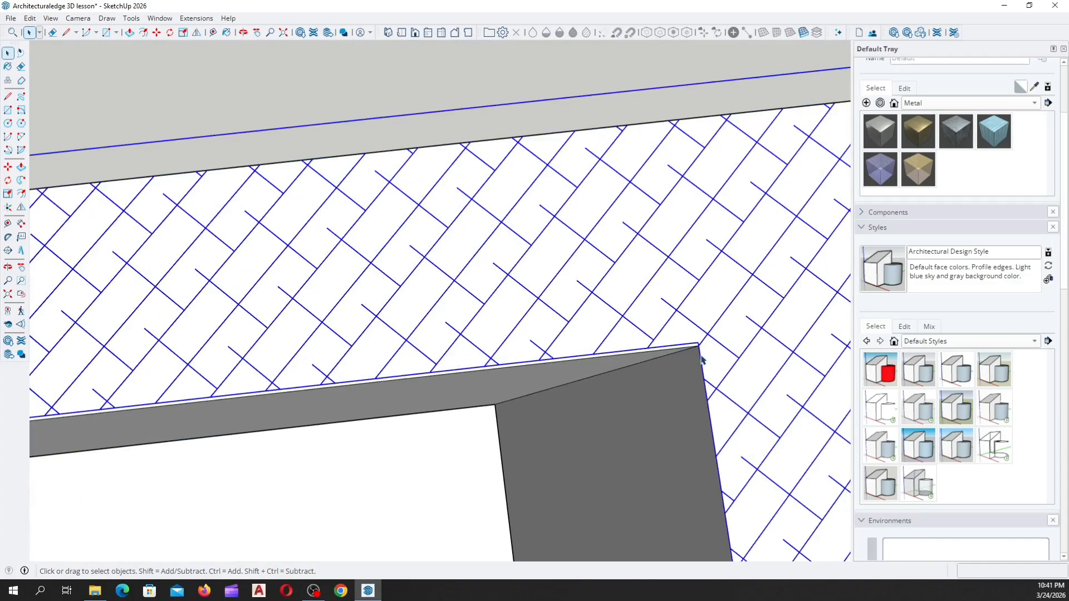
{"action": "middle_click_drag", "start_coordinate": [689, 345], "coordinate": [565, 305]}
{"action": "scroll", "coordinate": [556, 309], "scroll_direction": "down", "scroll_amount": 5}
{"action": "scroll", "coordinate": [435, 310], "scroll_direction": "up", "scroll_amount": 6}
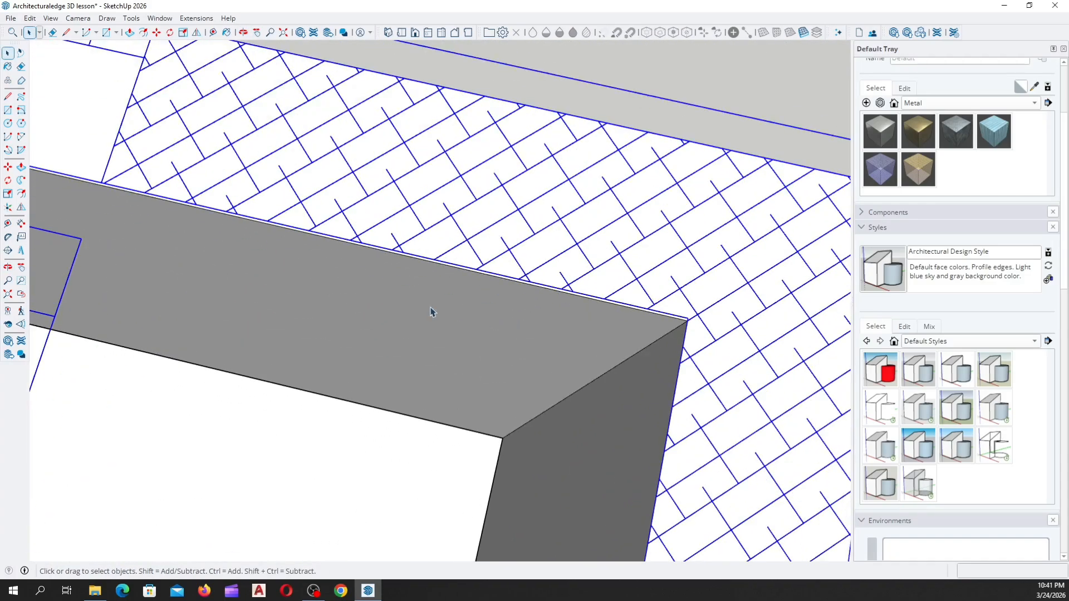
{"action": "middle_click_drag", "start_coordinate": [719, 320], "coordinate": [630, 407]}
{"action": "scroll", "coordinate": [685, 401], "scroll_direction": "up", "scroll_amount": 2}
{"action": "scroll", "coordinate": [589, 422], "scroll_direction": "down", "scroll_amount": 10}
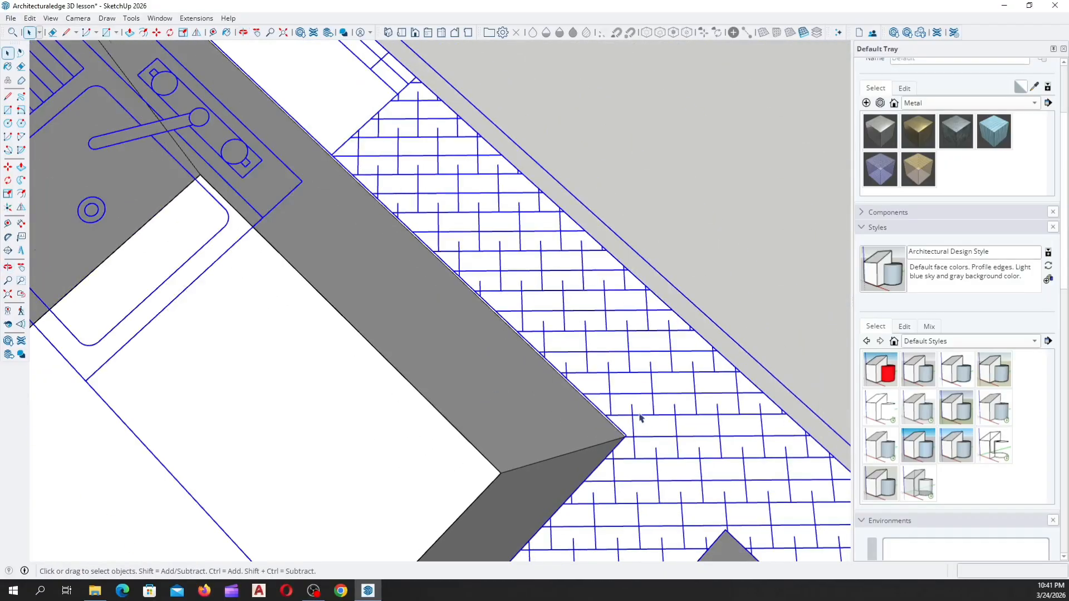
{"action": "scroll", "coordinate": [333, 184], "scroll_direction": "up", "scroll_amount": 10}
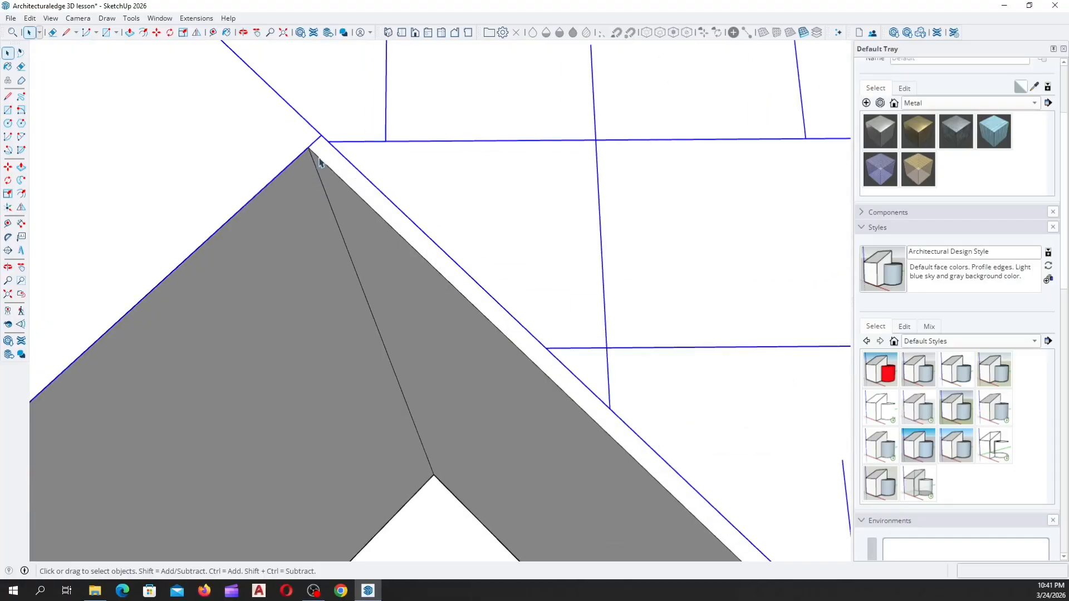
{"action": "middle_click_drag", "start_coordinate": [313, 158], "coordinate": [324, 190]}
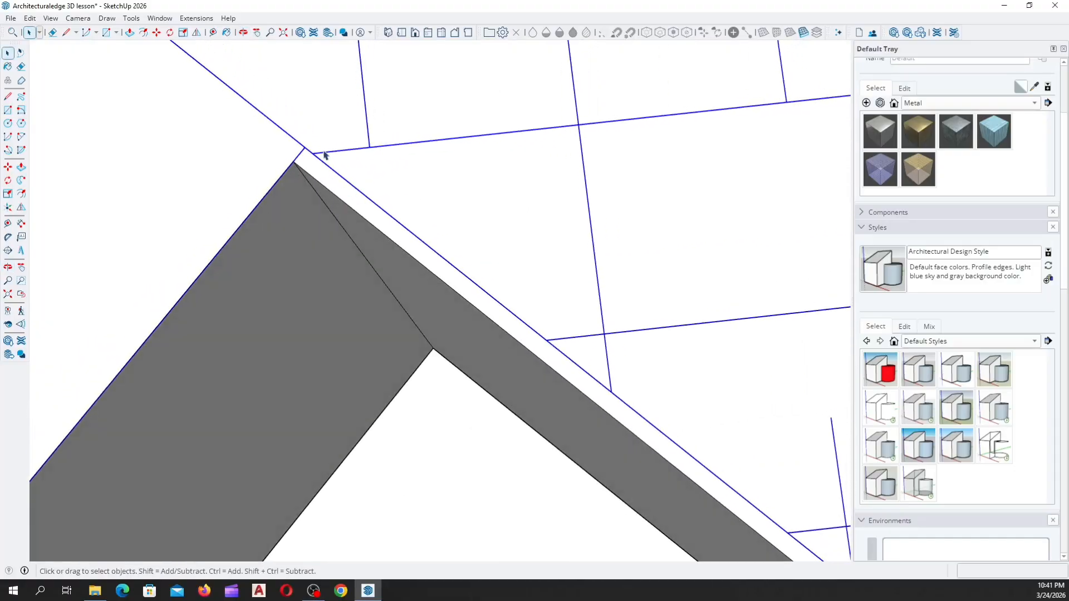
Compare the plan with the walls around the kitchen window and at the wall junction between the kitchen and living room
{"action": "scroll", "coordinate": [328, 189], "scroll_direction": "down", "scroll_amount": 10}
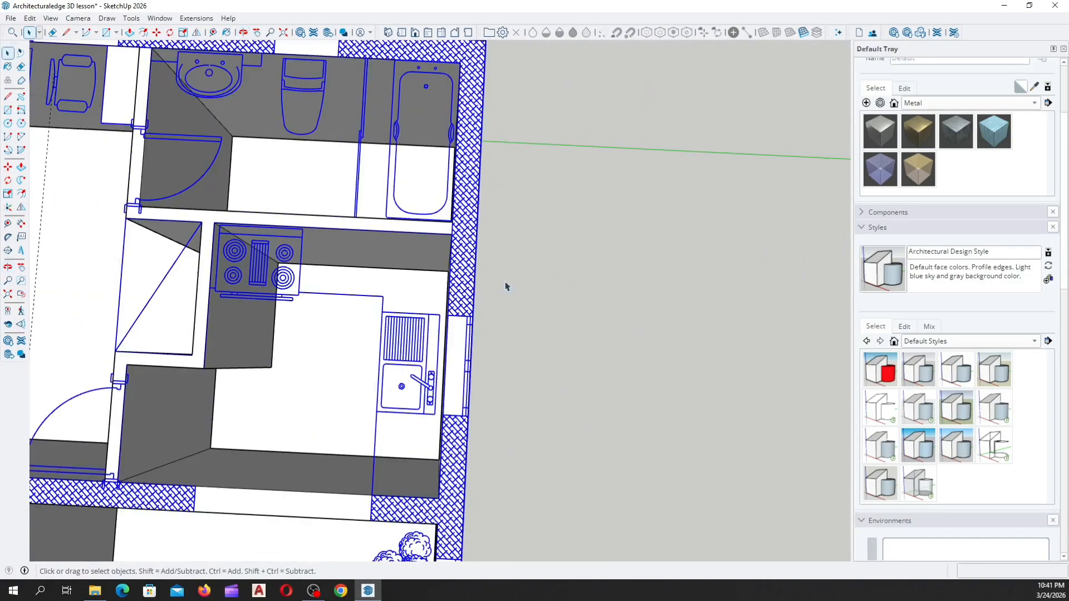
{"action": "middle_click_drag", "start_coordinate": [505, 287], "coordinate": [334, 310]}
{"action": "middle_click_drag", "start_coordinate": [242, 219], "coordinate": [477, 251]}
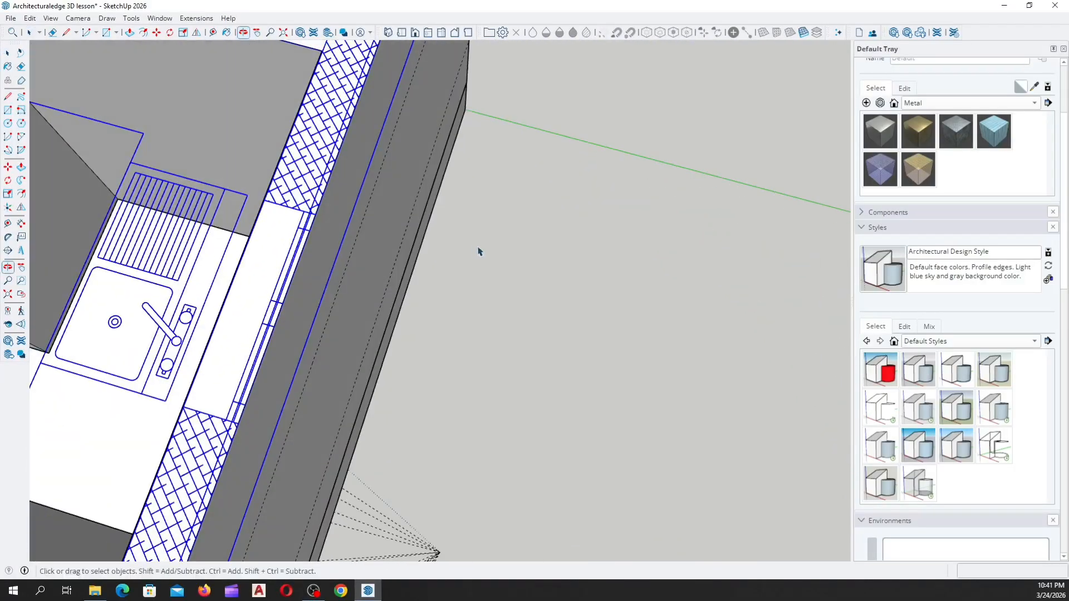
{"action": "scroll", "coordinate": [477, 251], "scroll_direction": "down", "scroll_amount": 3}
{"action": "middle_click_drag", "start_coordinate": [310, 317], "coordinate": [544, 205]}
{"action": "scroll", "coordinate": [544, 206], "scroll_direction": "down", "scroll_amount": 3}
{"action": "scroll", "coordinate": [490, 336], "scroll_direction": "up", "scroll_amount": 7}
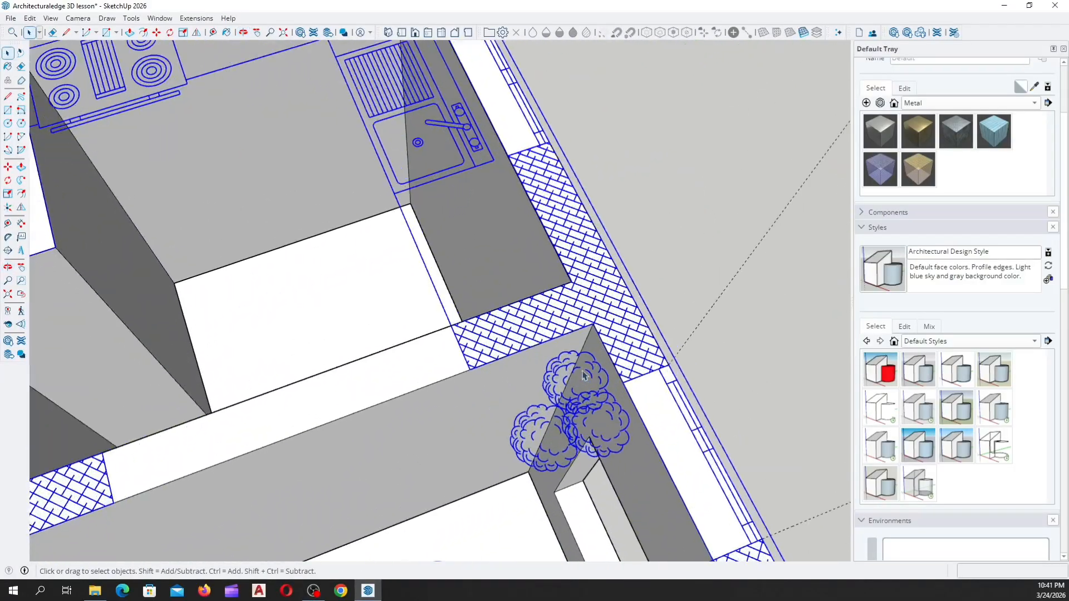
{"action": "scroll", "coordinate": [485, 240], "scroll_direction": "down", "scroll_amount": 5}
{"action": "middle_click_drag", "start_coordinate": [572, 364], "coordinate": [596, 420]}
{"action": "scroll", "coordinate": [579, 400], "scroll_direction": "up", "scroll_amount": 1}
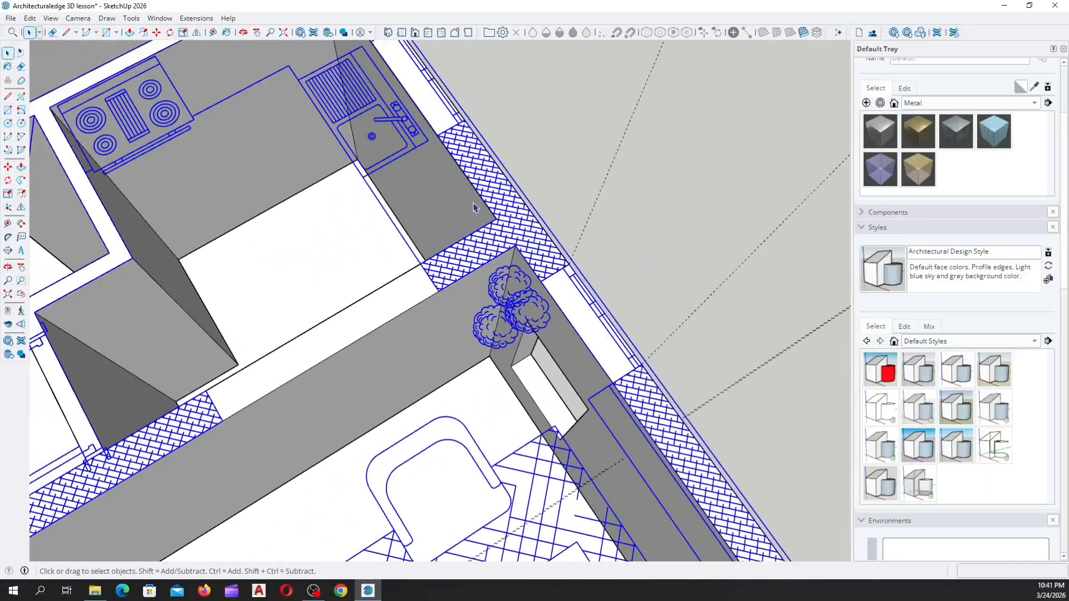
{"action": "scroll", "coordinate": [526, 253], "scroll_direction": "up", "scroll_amount": 6}
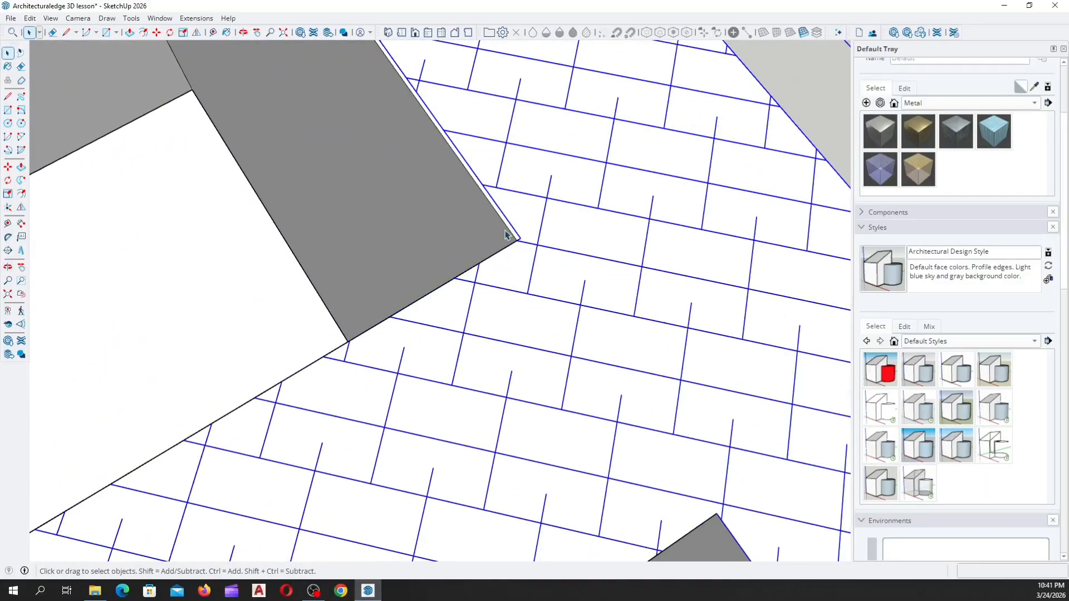
{"action": "scroll", "coordinate": [505, 234], "scroll_direction": "down", "scroll_amount": 7}
{"action": "scroll", "coordinate": [568, 396], "scroll_direction": "up", "scroll_amount": 3}
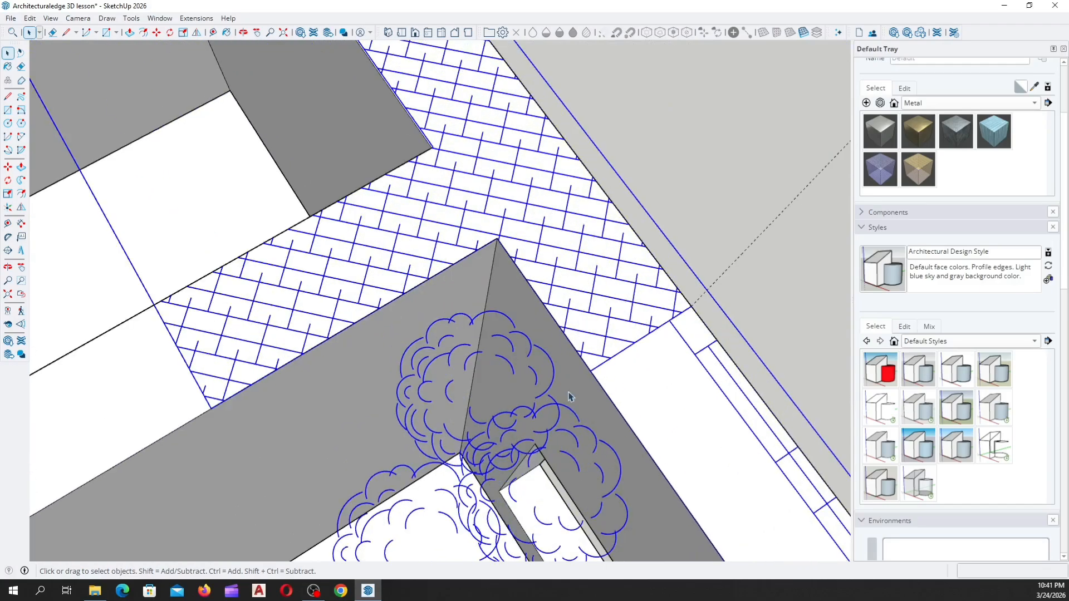
{"action": "scroll", "coordinate": [569, 396], "scroll_direction": "up", "scroll_amount": 4}
{"action": "scroll", "coordinate": [523, 312], "scroll_direction": "down", "scroll_amount": 7}
{"action": "scroll", "coordinate": [508, 340], "scroll_direction": "up", "scroll_amount": 1}
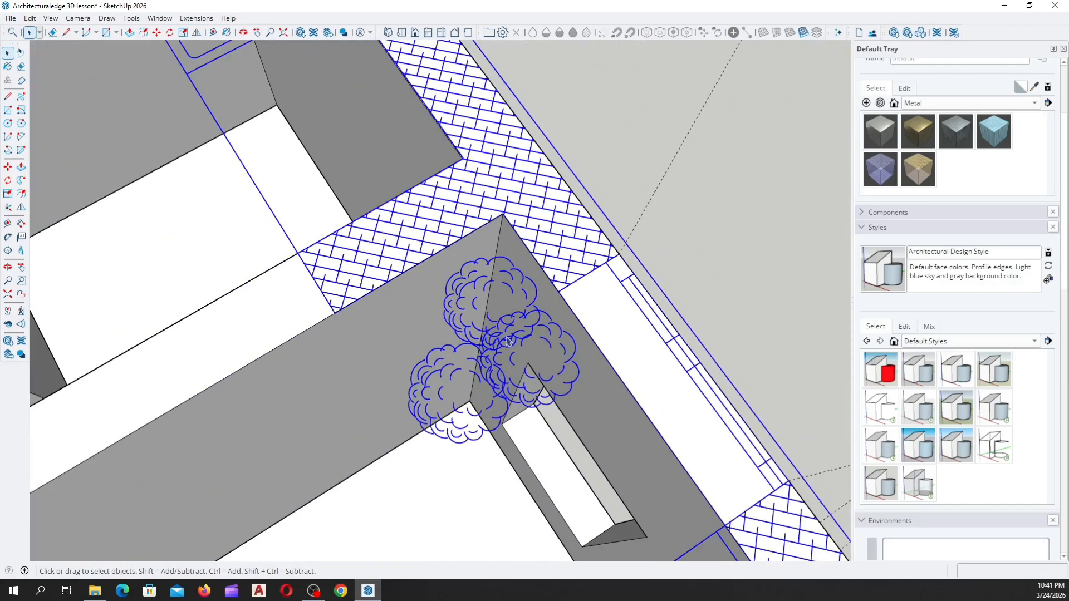
Open the wall group for editing and select the inner face of the kitchen's exterior wall behind the sink
{"action": "scroll", "coordinate": [264, 160], "scroll_direction": "down", "scroll_amount": 8}
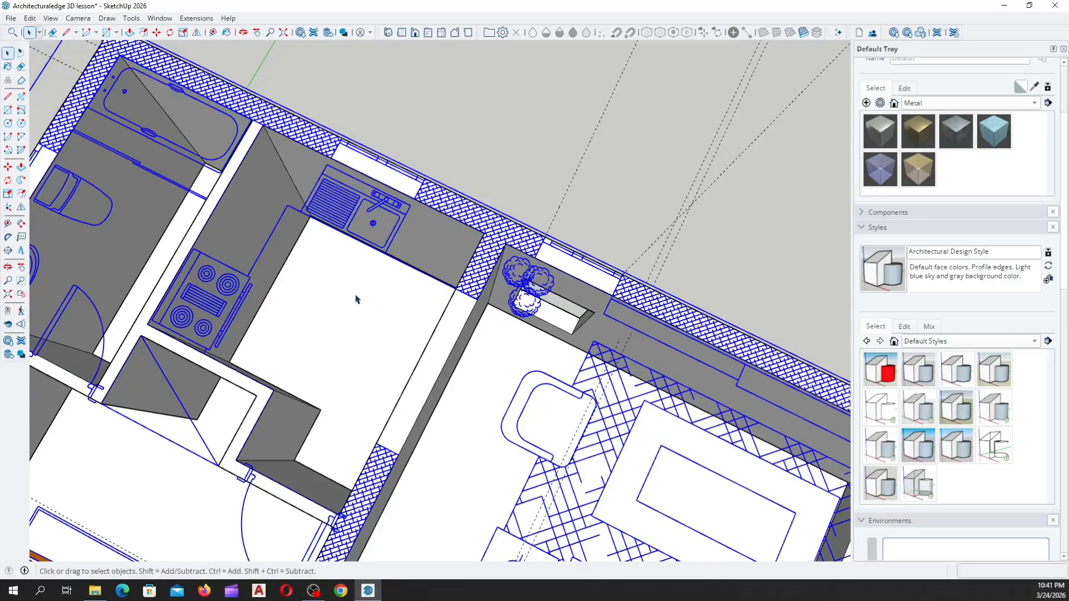
{"action": "double_click", "coordinate": [356, 300]}
{"action": "scroll", "coordinate": [356, 299], "scroll_direction": "up", "scroll_amount": 5}
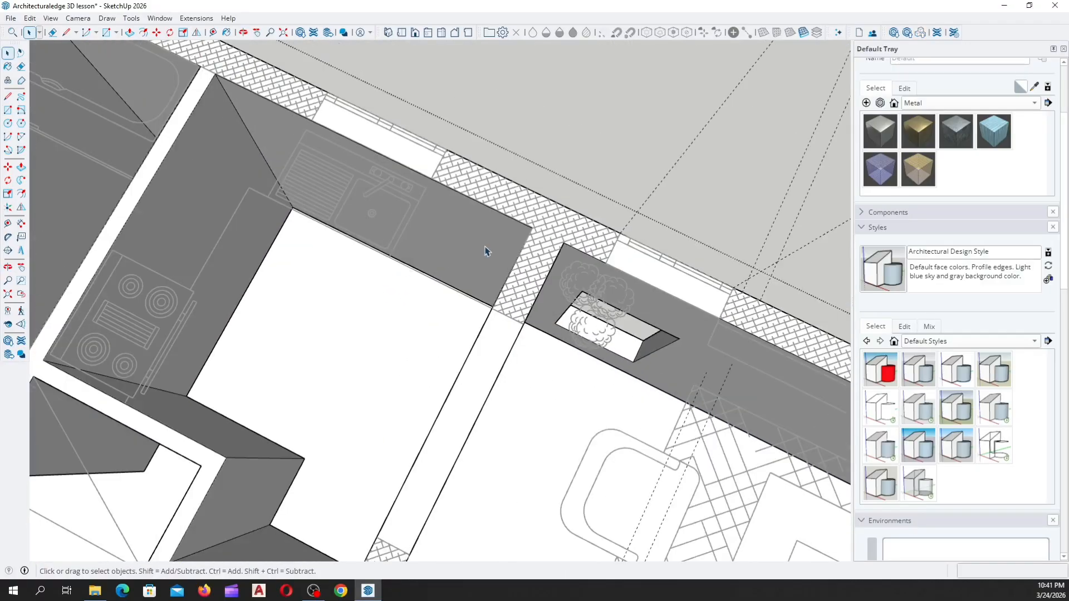
{"action": "triple_click", "coordinate": [462, 273]}
{"action": "middle_click_drag", "start_coordinate": [422, 310], "coordinate": [512, 207]}
{"action": "scroll", "coordinate": [514, 210], "scroll_direction": "down", "scroll_amount": 1}
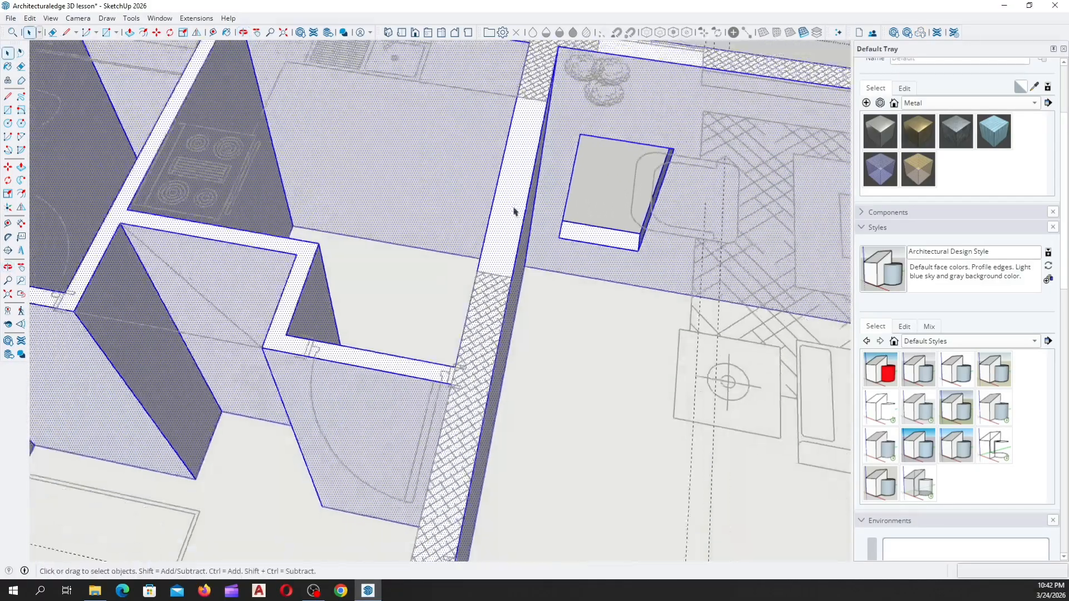
{"action": "scroll", "coordinate": [477, 312], "scroll_direction": "down", "scroll_amount": 1}
{"action": "left_click", "coordinate": [476, 312]}
{"action": "scroll", "coordinate": [476, 313], "scroll_direction": "down", "scroll_amount": 3}
{"action": "scroll", "coordinate": [427, 173], "scroll_direction": "up", "scroll_amount": 5}
{"action": "left_click", "coordinate": [405, 250]}
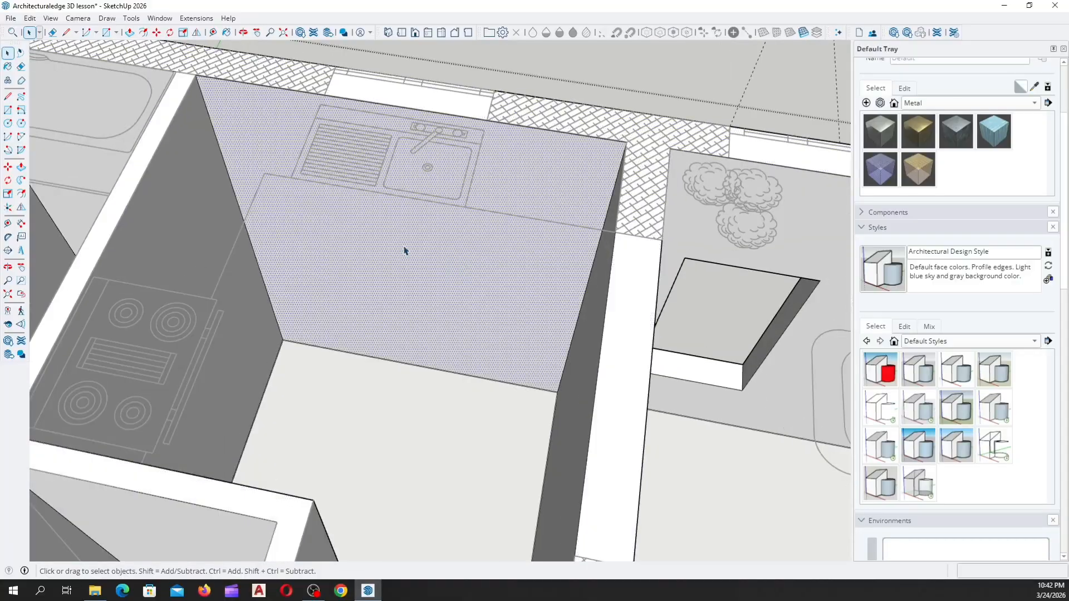
Push/Pull the selected kitchen wall face until its upper edge meets the floor plan's inner wall line
{"action": "middle_click_drag", "start_coordinate": [240, 214], "coordinate": [201, 209]}
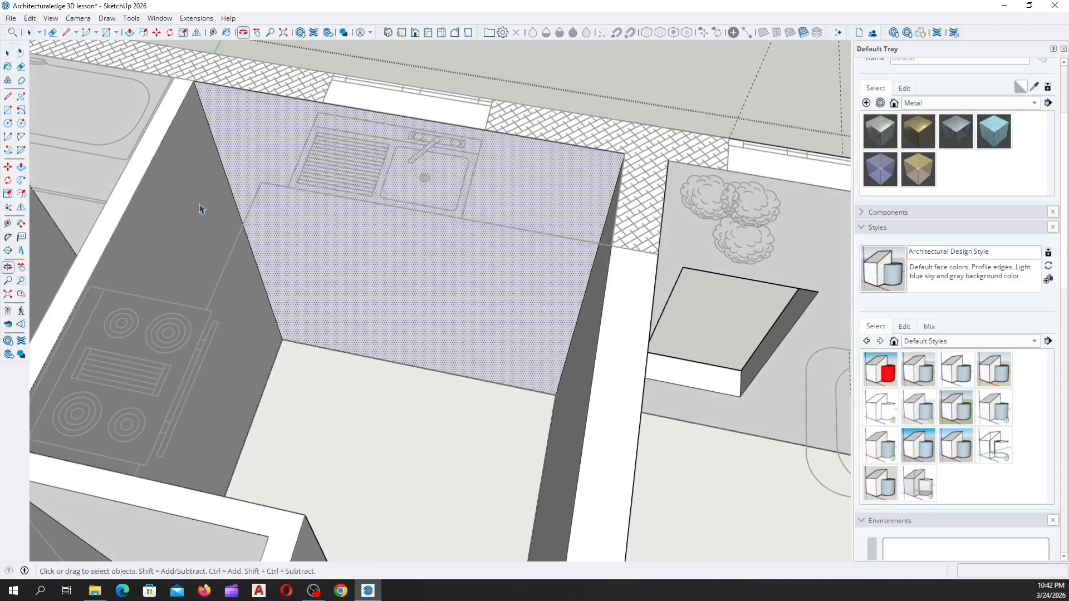
{"action": "left_click", "coordinate": [21, 171]}
{"action": "middle_click_drag", "start_coordinate": [341, 192], "coordinate": [349, 300]}
{"action": "scroll", "coordinate": [627, 422], "scroll_direction": "up", "scroll_amount": 6}
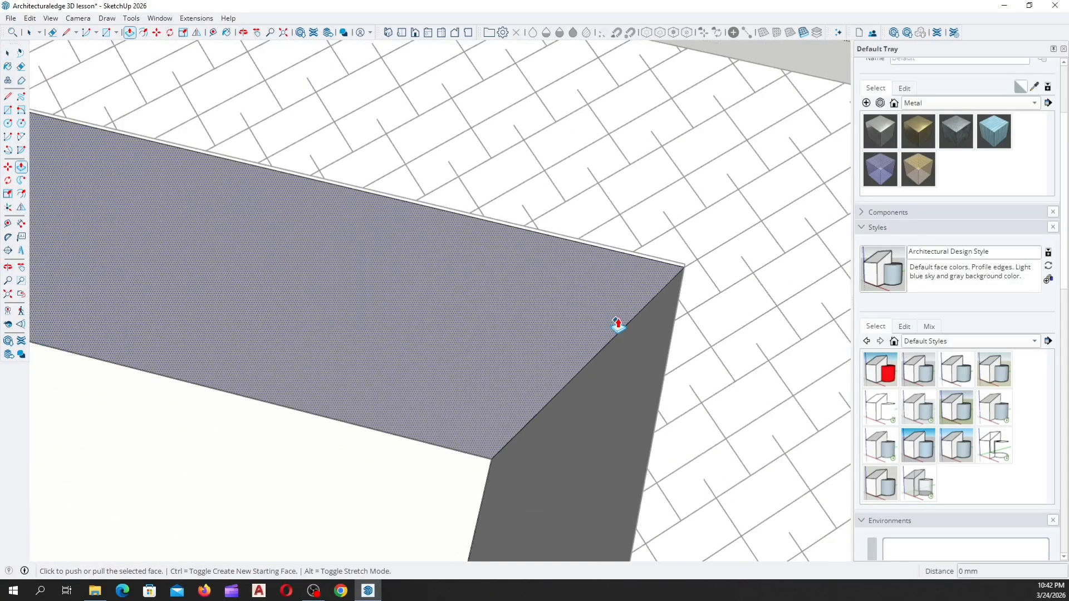
{"action": "scroll", "coordinate": [626, 301], "scroll_direction": "up", "scroll_amount": 2}
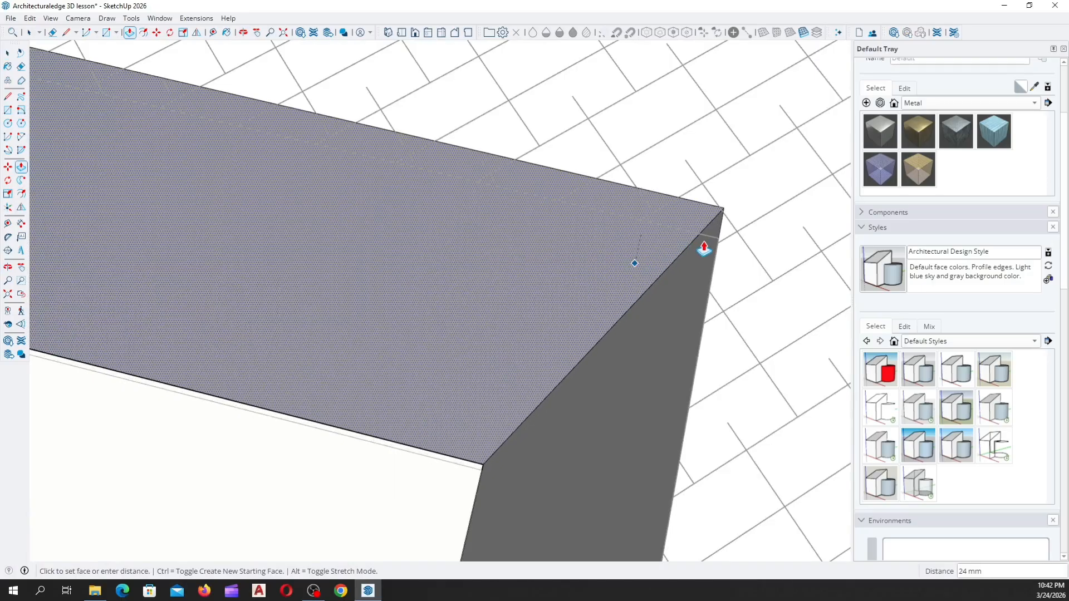
{"action": "scroll", "coordinate": [717, 245], "scroll_direction": "up", "scroll_amount": 3}
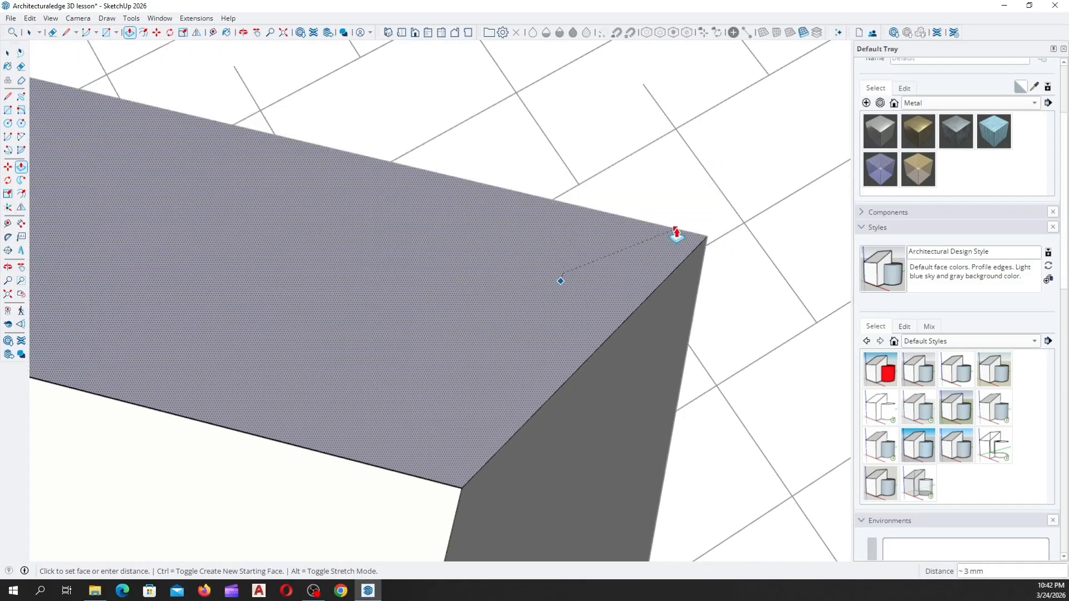
{"action": "scroll", "coordinate": [640, 278], "scroll_direction": "down", "scroll_amount": 8}
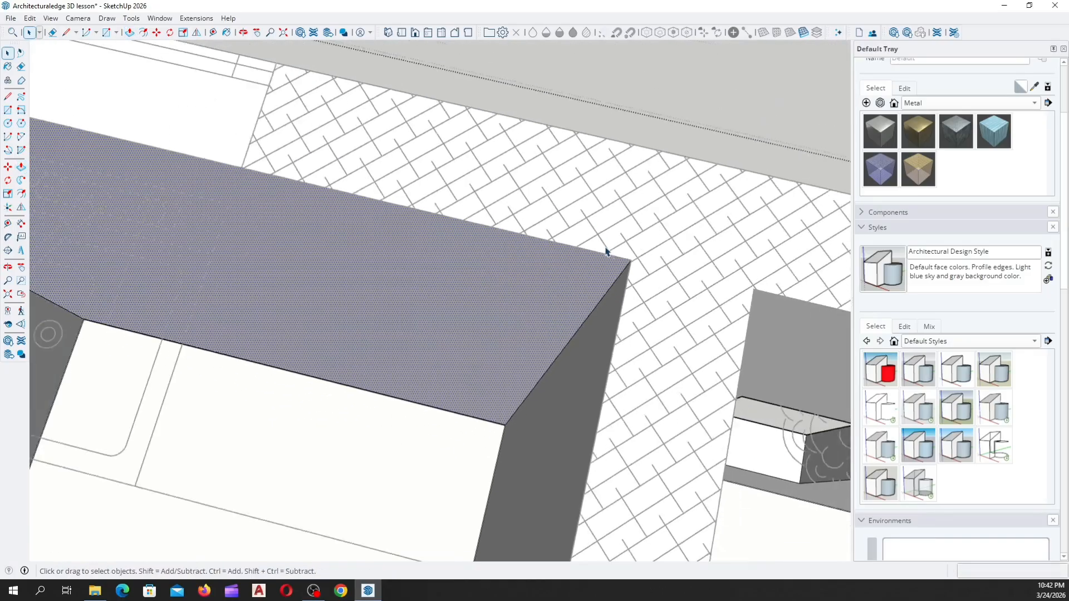
{"action": "key", "text": "space"}
Place a vertical guide on the exterior wall at the kitchen window's edge nearest the living room, offset from the neighbouring window opening
{"action": "middle_click_drag", "start_coordinate": [366, 235], "coordinate": [542, 245]}
{"action": "scroll", "coordinate": [179, 107], "scroll_direction": "up", "scroll_amount": 3}
{"action": "scroll", "coordinate": [178, 107], "scroll_direction": "down", "scroll_amount": 3}
{"action": "middle_click_drag", "start_coordinate": [178, 107], "coordinate": [131, 205]}
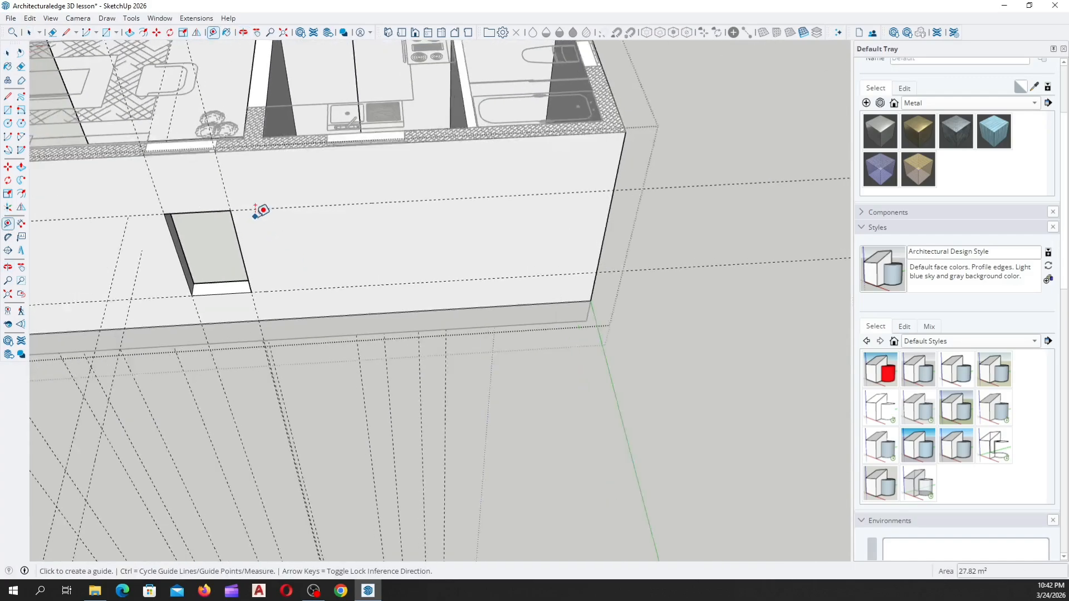
{"action": "scroll", "coordinate": [235, 218], "scroll_direction": "up", "scroll_amount": 3}
{"action": "scroll", "coordinate": [287, 371], "scroll_direction": "down", "scroll_amount": 4}
{"action": "middle_click_drag", "start_coordinate": [286, 372], "coordinate": [305, 417]}
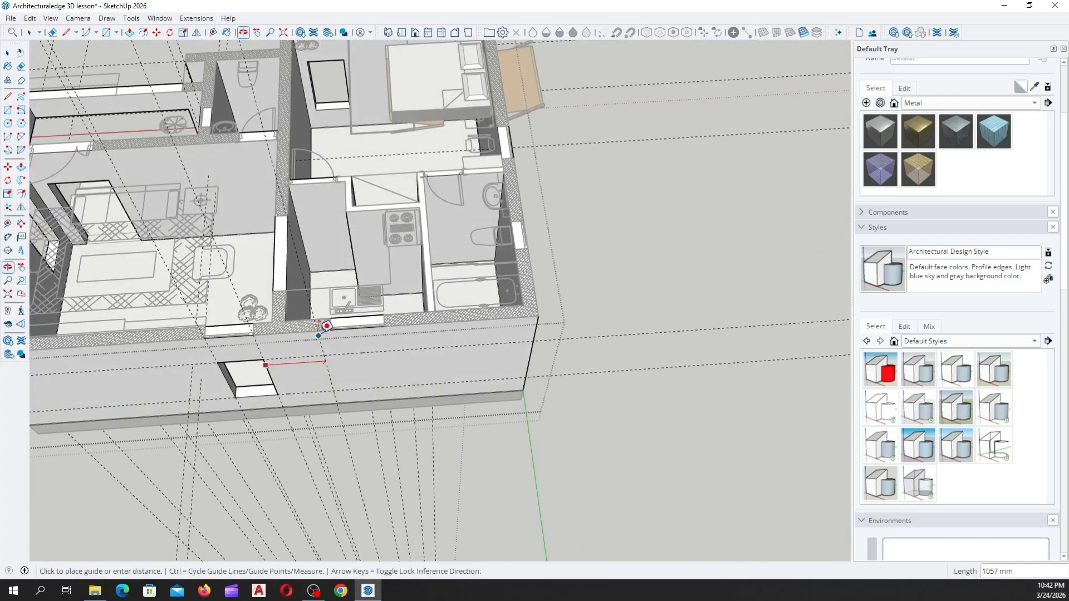
{"action": "scroll", "coordinate": [327, 349], "scroll_direction": "up", "scroll_amount": 6}
{"action": "scroll", "coordinate": [338, 341], "scroll_direction": "up", "scroll_amount": 3}
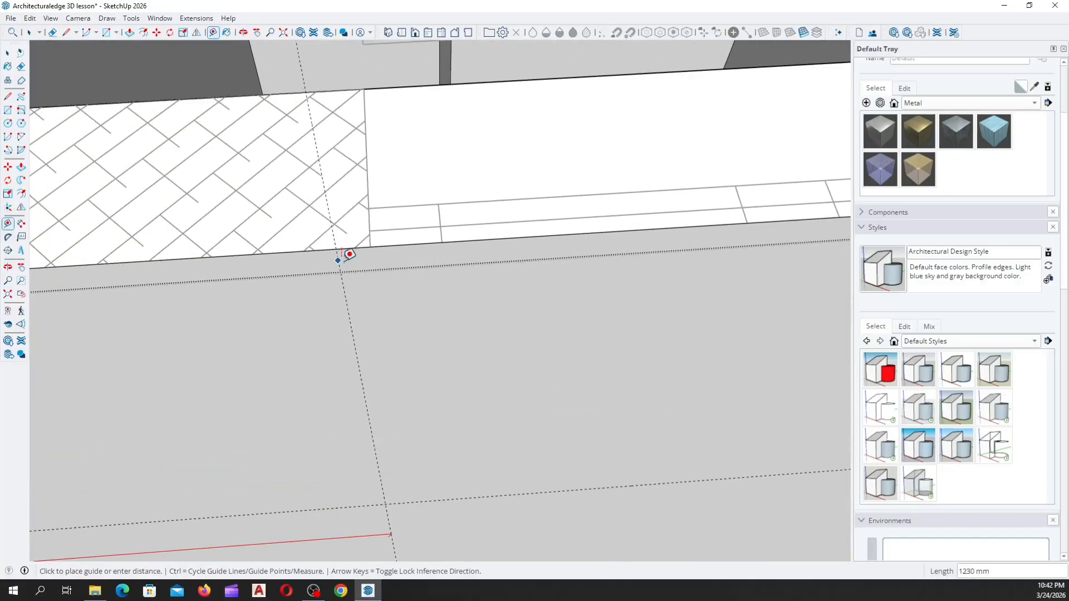
Place a second vertical guide 900 mm from the first, at the kitchen window's other edge on the plan
{"action": "left_click", "coordinate": [378, 308]}
{"action": "scroll", "coordinate": [160, 420], "scroll_direction": "down", "scroll_amount": 5}
{"action": "scroll", "coordinate": [554, 357], "scroll_direction": "up", "scroll_amount": 5}
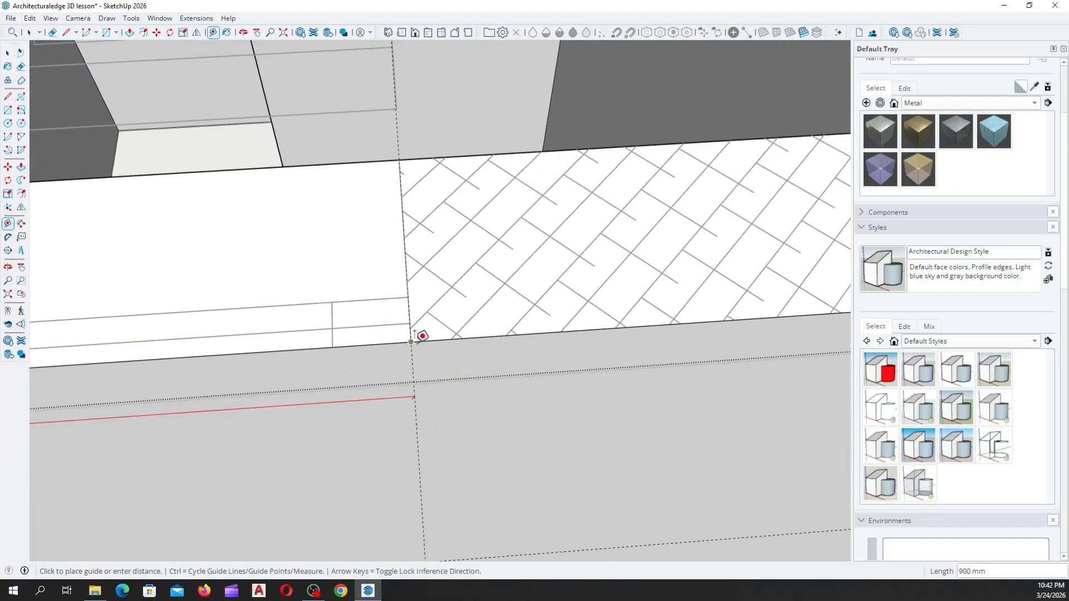
{"action": "left_click", "coordinate": [412, 334]}
{"action": "middle_click_drag", "start_coordinate": [412, 334], "coordinate": [418, 192]}
Draw the kitchen window rectangle on the exterior wall between the two vertical guides and the sill and head guides
{"action": "scroll", "coordinate": [460, 181], "scroll_direction": "down", "scroll_amount": 5}
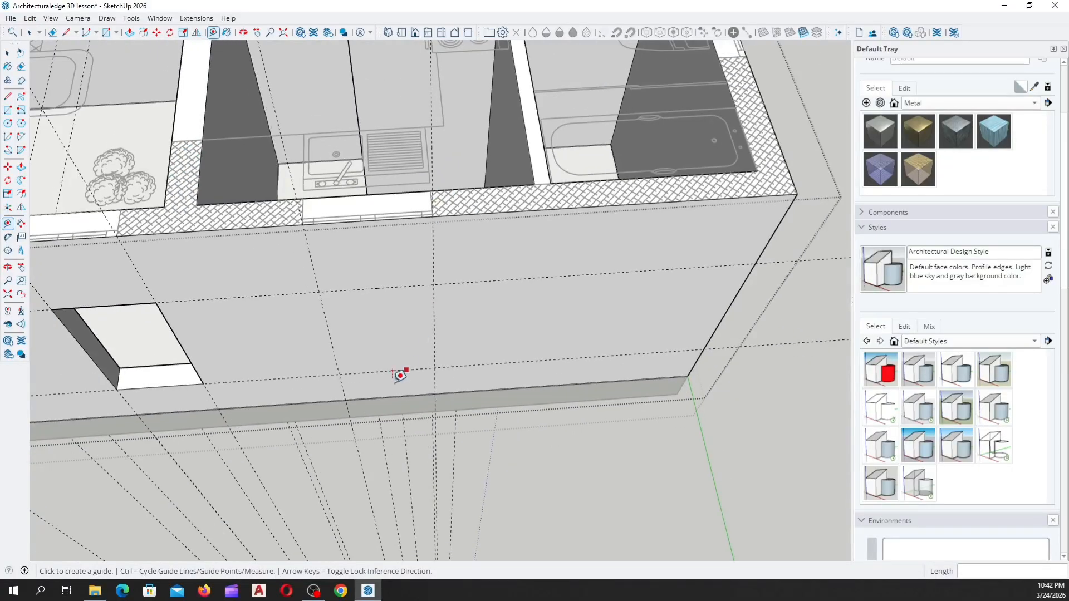
{"action": "scroll", "coordinate": [401, 375], "scroll_direction": "up", "scroll_amount": 5}
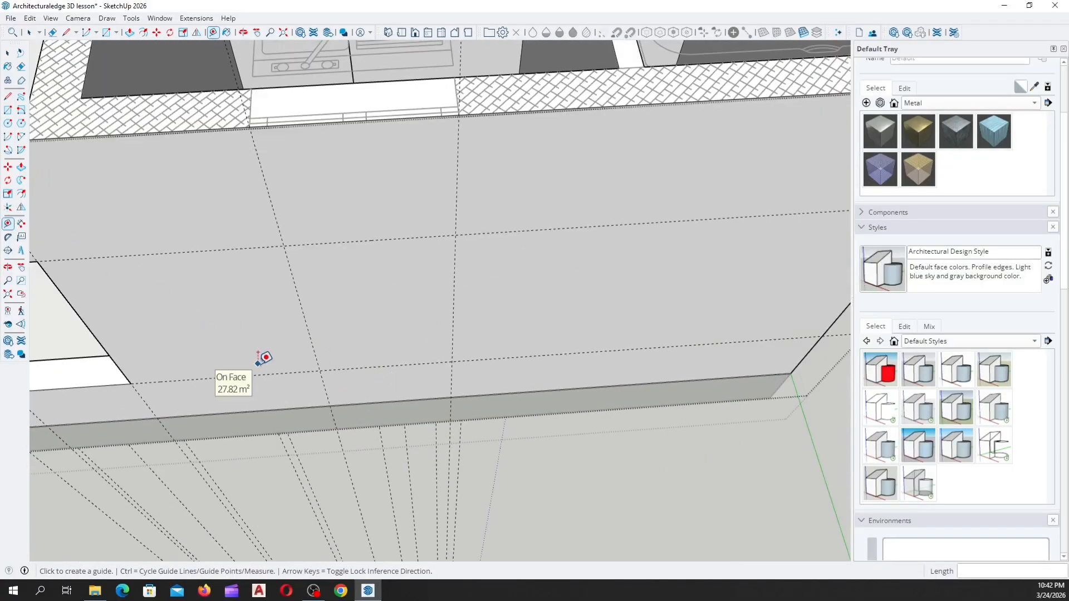
{"action": "key", "text": "r"}
{"action": "scroll", "coordinate": [334, 364], "scroll_direction": "up", "scroll_amount": 1}
{"action": "left_click", "coordinate": [318, 370]}
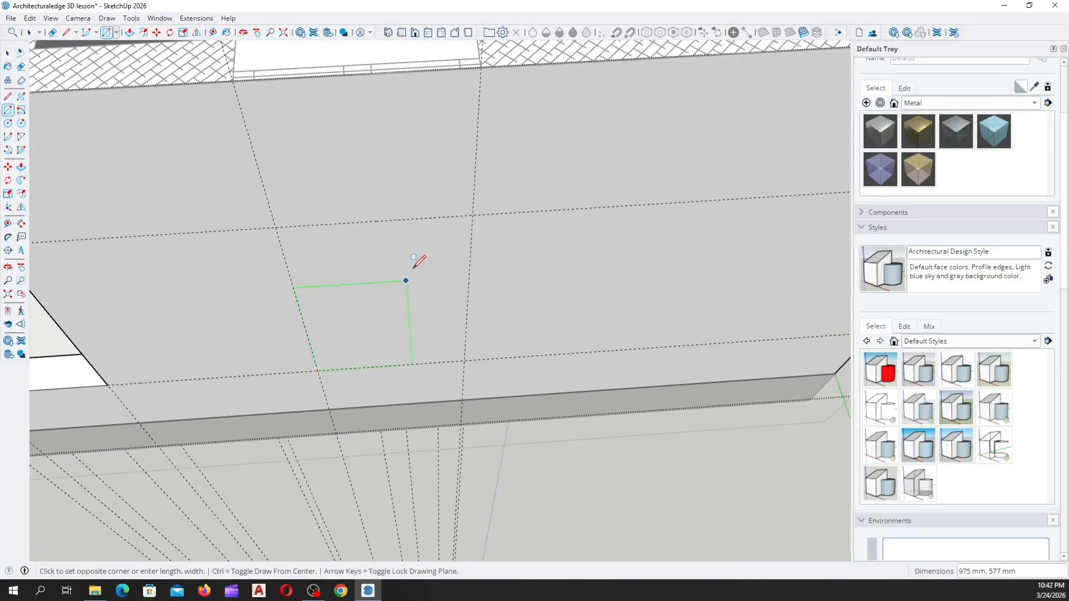
Push the kitchen window rectangle 225 mm through the wall, matching the depth of the neighbouring window opening
{"action": "left_click", "coordinate": [21, 167]}
{"action": "middle_click_drag", "start_coordinate": [306, 258], "coordinate": [284, 429]}
{"action": "scroll", "coordinate": [378, 350], "scroll_direction": "up", "scroll_amount": 3}
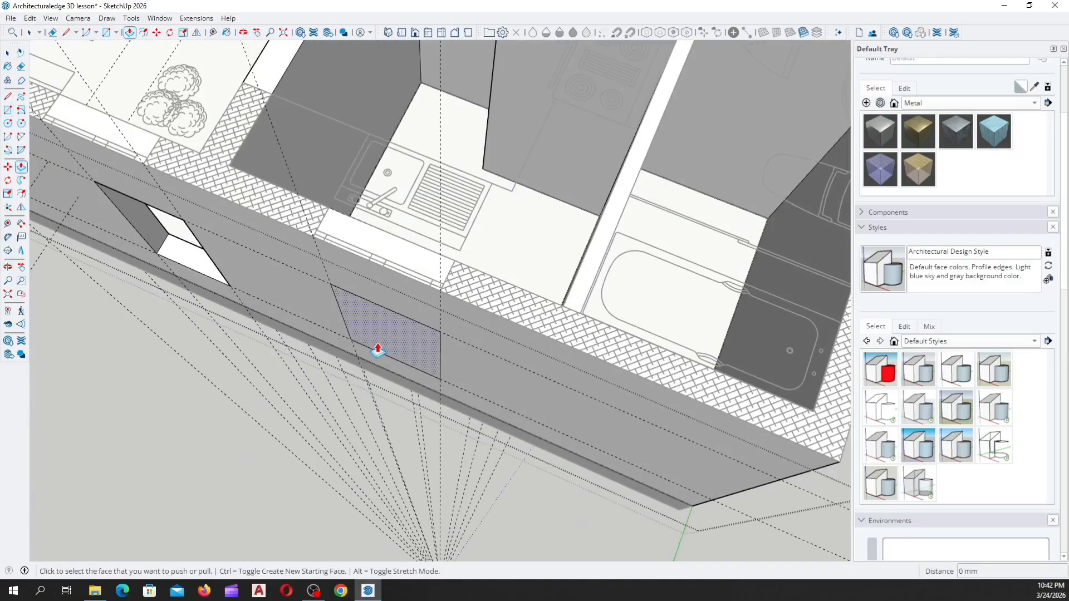
{"action": "middle_click_drag", "start_coordinate": [339, 339], "coordinate": [508, 212]}
{"action": "scroll", "coordinate": [509, 212], "scroll_direction": "down", "scroll_amount": 2}
{"action": "scroll", "coordinate": [398, 326], "scroll_direction": "up", "scroll_amount": 3}
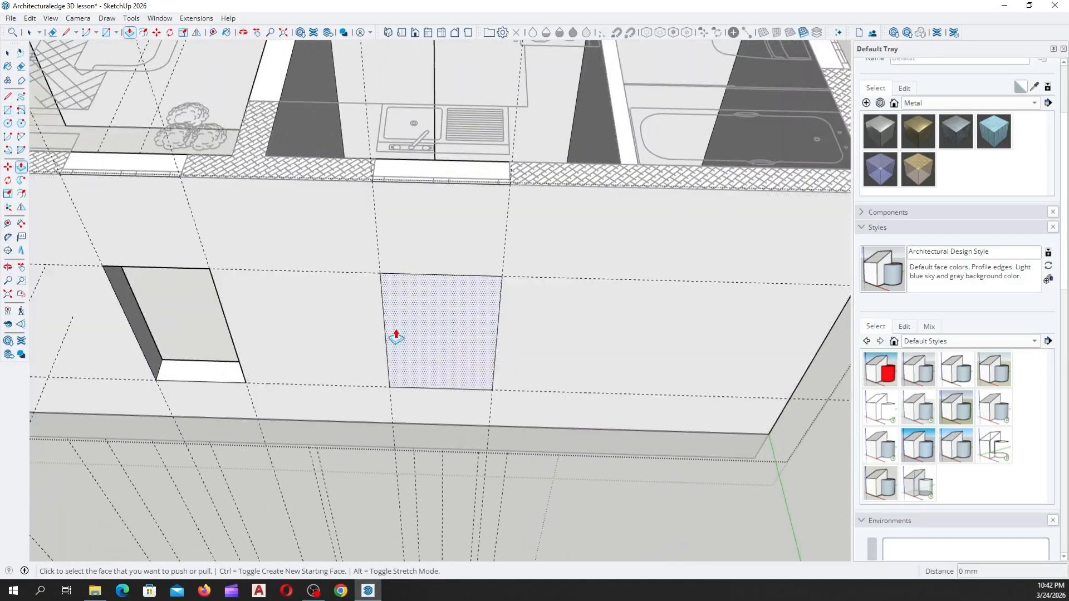
{"action": "left_click", "coordinate": [396, 336]}
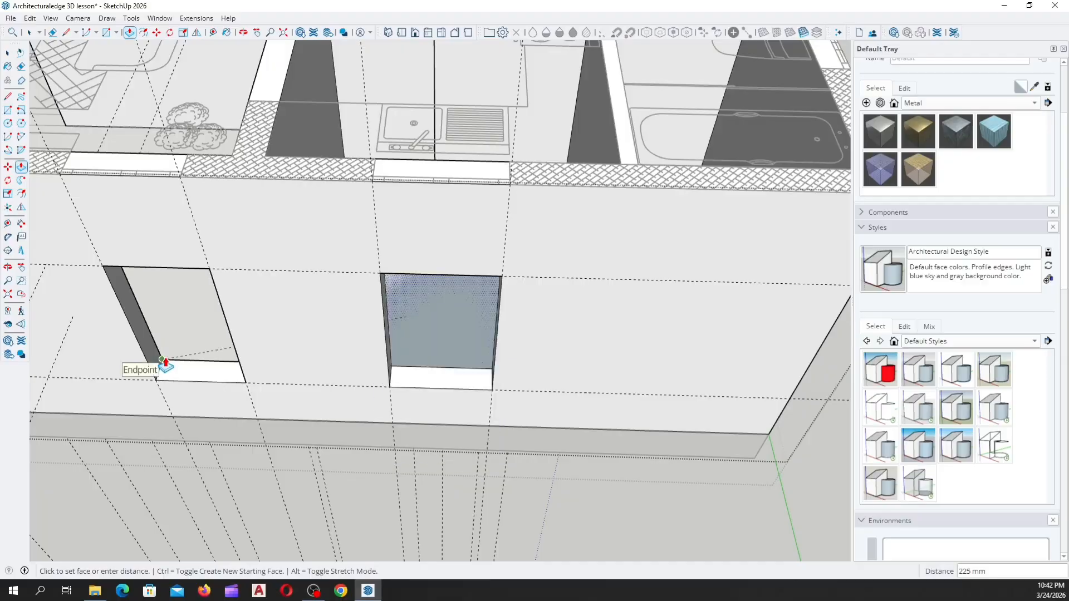
{"action": "middle_click_drag", "start_coordinate": [513, 404], "coordinate": [470, 432]}
{"action": "key", "text": "space"}
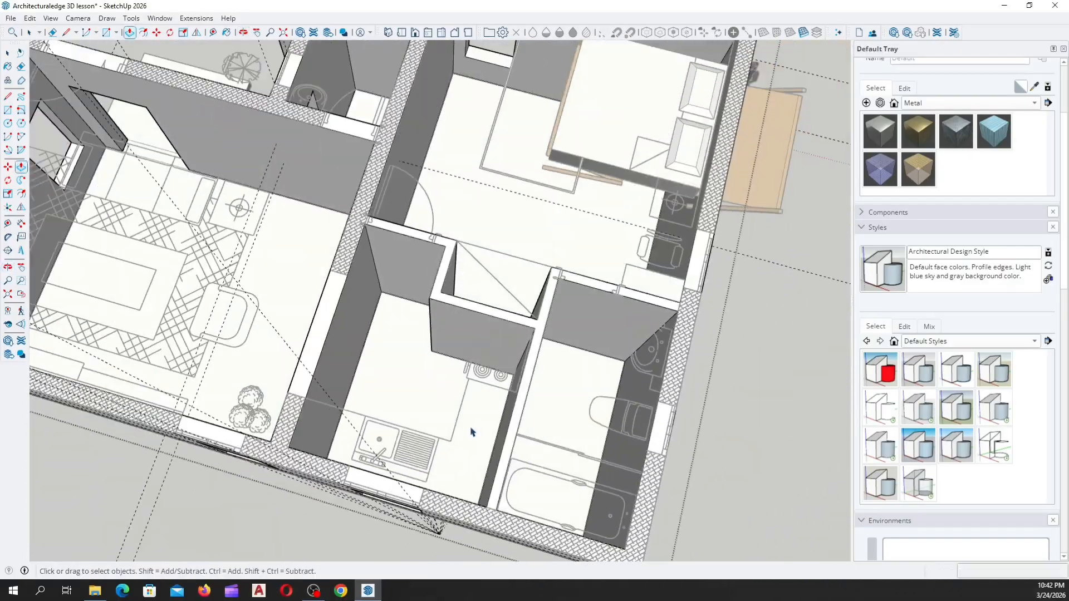
Examine the kitchen window opening from inside the room and from outside the house
{"action": "scroll", "coordinate": [469, 432], "scroll_direction": "down", "scroll_amount": 3}
{"action": "middle_click_drag", "start_coordinate": [601, 440], "coordinate": [339, 339]}
{"action": "scroll", "coordinate": [308, 278], "scroll_direction": "up", "scroll_amount": 5}
{"action": "middle_click_drag", "start_coordinate": [305, 269], "coordinate": [124, 270]}
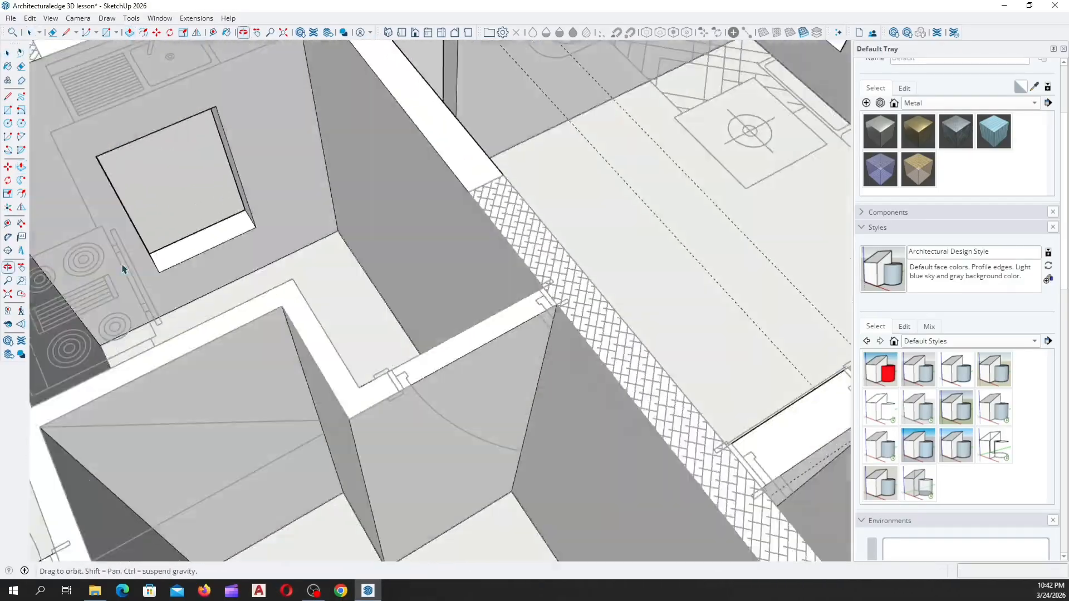
{"action": "scroll", "coordinate": [340, 317], "scroll_direction": "down", "scroll_amount": 4}
{"action": "scroll", "coordinate": [354, 354], "scroll_direction": "down", "scroll_amount": 2}
{"action": "scroll", "coordinate": [258, 265], "scroll_direction": "up", "scroll_amount": 3}
{"action": "middle_click_drag", "start_coordinate": [258, 265], "coordinate": [216, 122]}
{"action": "scroll", "coordinate": [215, 120], "scroll_direction": "up", "scroll_amount": 6}
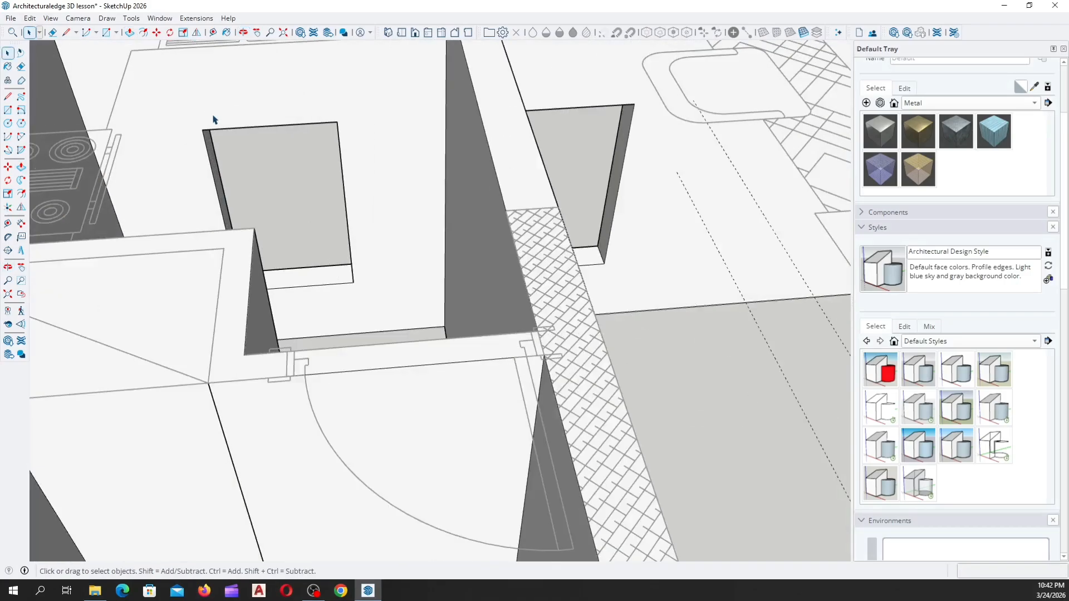
{"action": "middle_click_drag", "start_coordinate": [245, 168], "coordinate": [128, 168]}
{"action": "scroll", "coordinate": [272, 243], "scroll_direction": "down", "scroll_amount": 4}
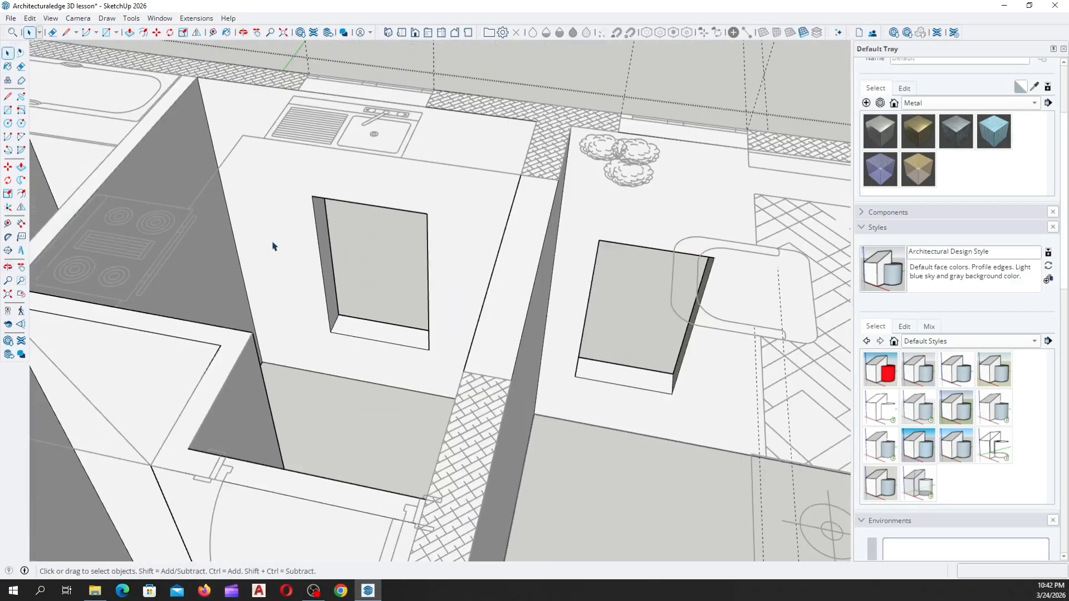
{"action": "middle_click_drag", "start_coordinate": [273, 244], "coordinate": [273, 330]}
{"action": "scroll", "coordinate": [434, 340], "scroll_direction": "down", "scroll_amount": 6}
{"action": "middle_click_drag", "start_coordinate": [562, 348], "coordinate": [245, 420]}
{"action": "middle_click_drag", "start_coordinate": [615, 329], "coordinate": [519, 195]}
{"action": "scroll", "coordinate": [439, 218], "scroll_direction": "up", "scroll_amount": 3}
{"action": "middle_click_drag", "start_coordinate": [412, 218], "coordinate": [267, 233]}
{"action": "scroll", "coordinate": [308, 291], "scroll_direction": "down", "scroll_amount": 4}
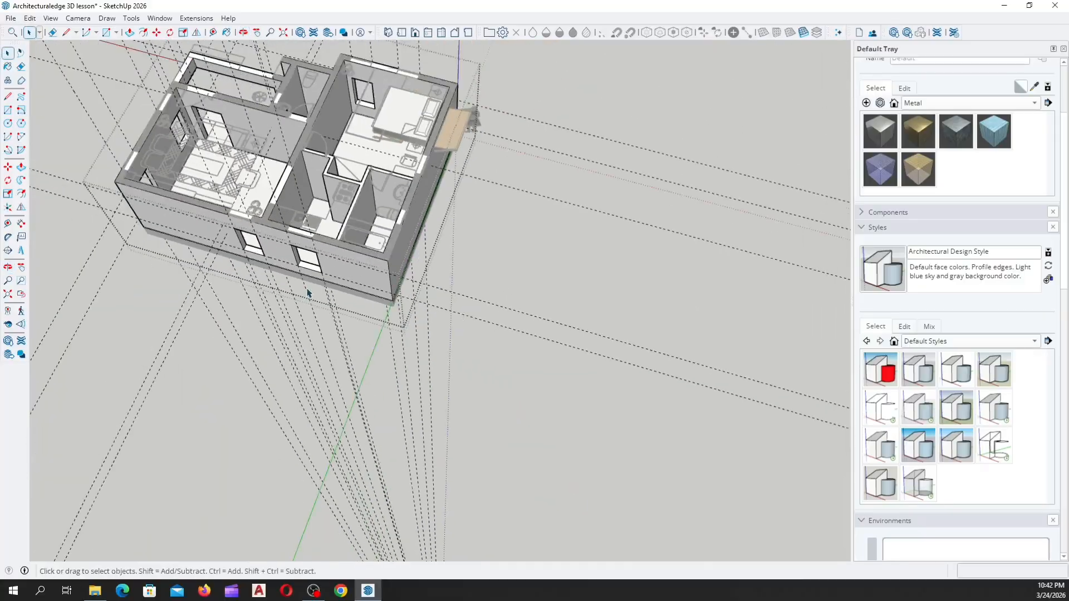
Place a vertical guide on the bathroom's exterior wall about 1368 mm from the house corner, at the near edge of the bathroom window
{"action": "middle_click_drag", "start_coordinate": [308, 291], "coordinate": [173, 194]}
{"action": "scroll", "coordinate": [276, 196], "scroll_direction": "up", "scroll_amount": 5}
{"action": "scroll", "coordinate": [363, 188], "scroll_direction": "up", "scroll_amount": 5}
{"action": "middle_click_drag", "start_coordinate": [369, 190], "coordinate": [596, 229]}
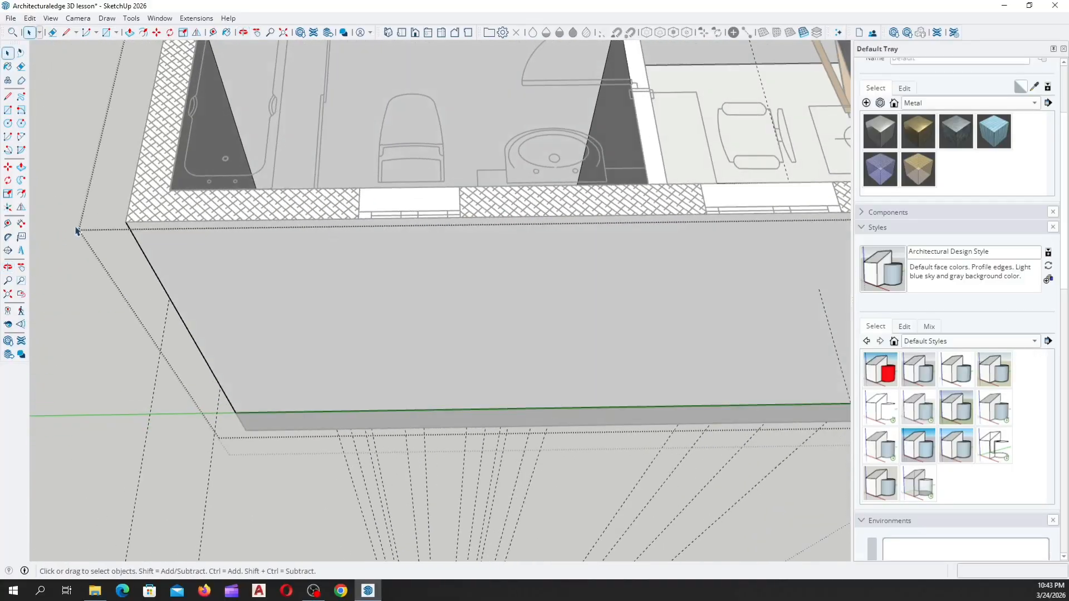
{"action": "left_click", "coordinate": [8, 223]}
{"action": "scroll", "coordinate": [141, 234], "scroll_direction": "up", "scroll_amount": 2}
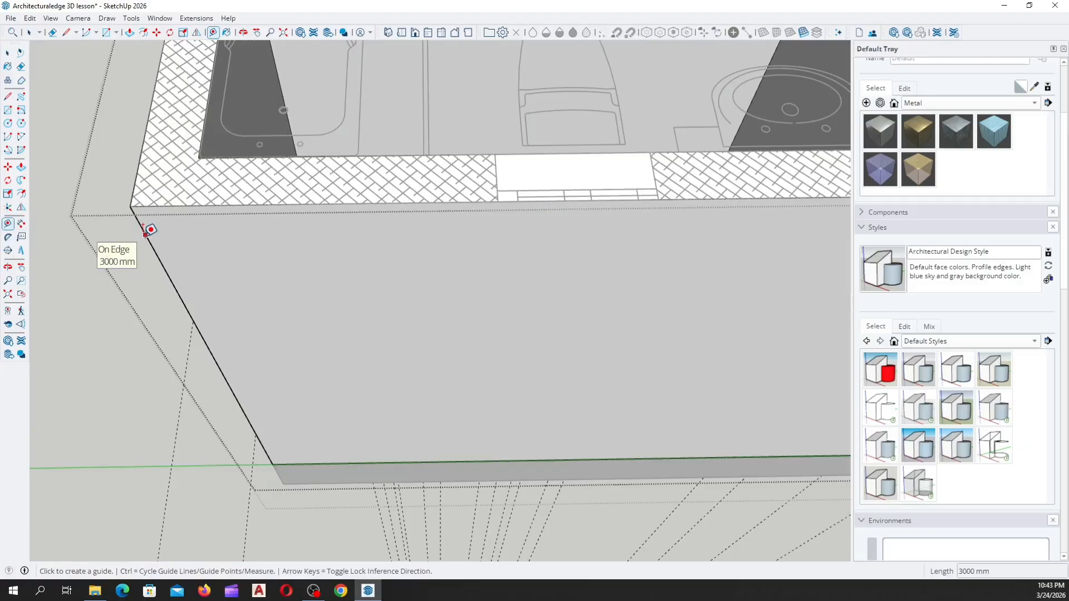
{"action": "left_click", "coordinate": [159, 260]}
{"action": "scroll", "coordinate": [167, 290], "scroll_direction": "down", "scroll_amount": 3}
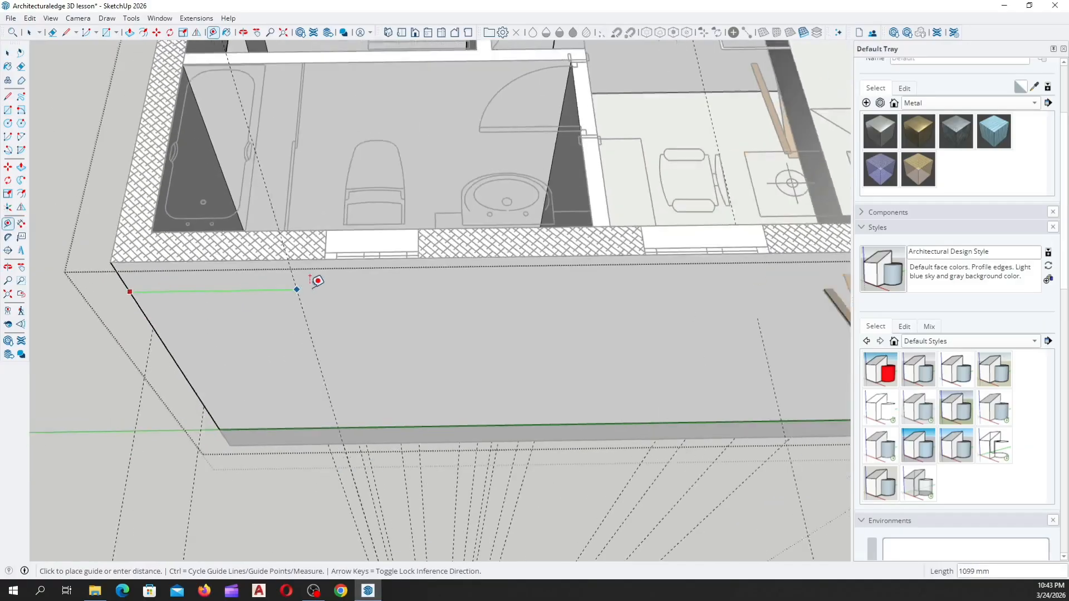
{"action": "scroll", "coordinate": [307, 240], "scroll_direction": "up", "scroll_amount": 6}
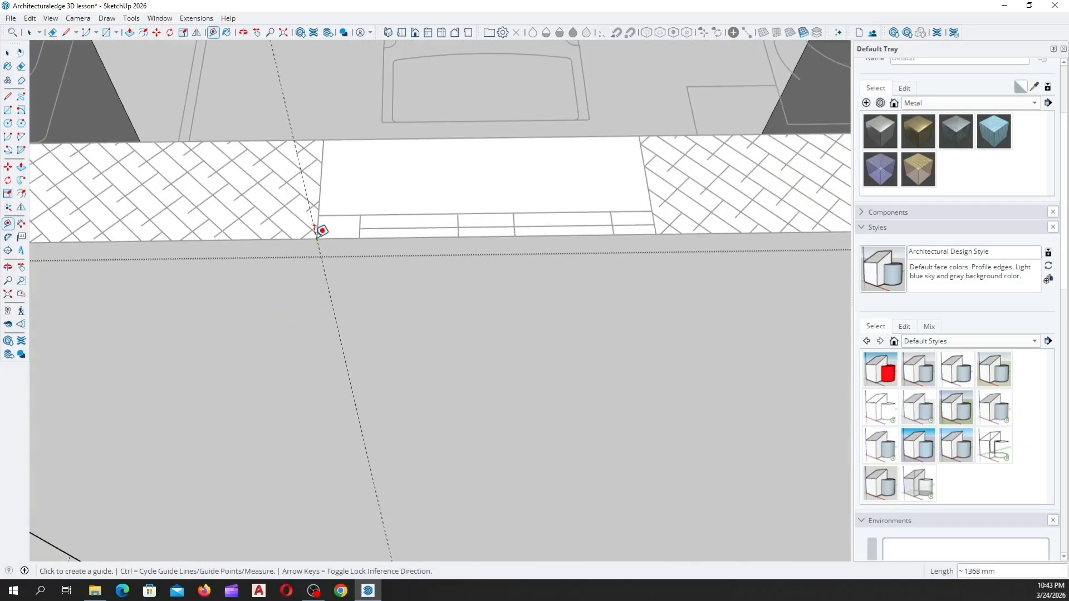
{"action": "left_click", "coordinate": [321, 230]}
Place a vertical guide about 1968 mm from the same house corner, at the far edge of the bathroom window
{"action": "scroll", "coordinate": [425, 305], "scroll_direction": "down", "scroll_amount": 3}
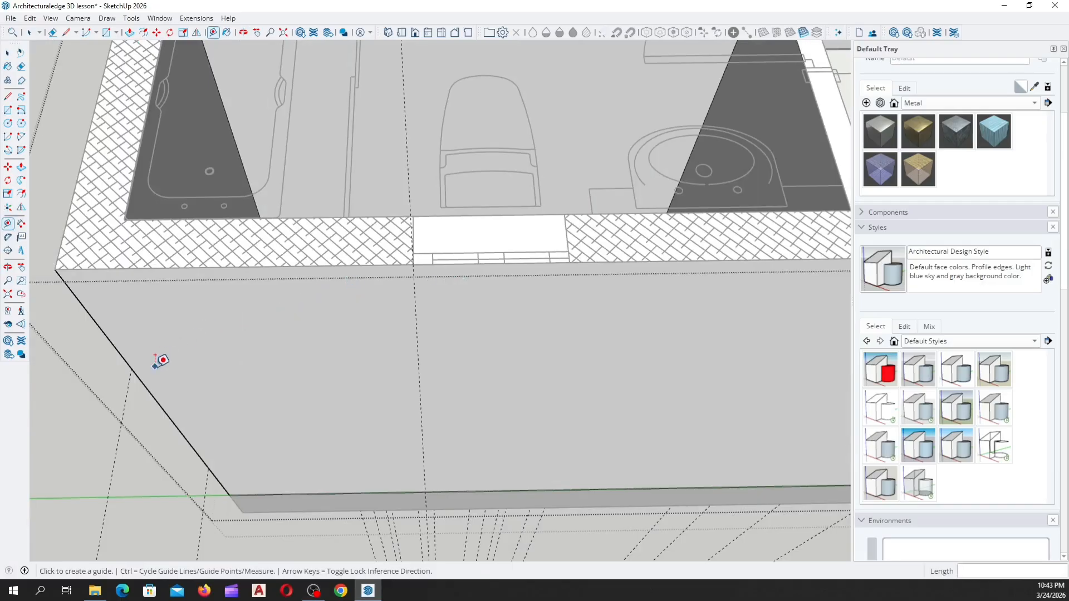
{"action": "scroll", "coordinate": [239, 281], "scroll_direction": "down", "scroll_amount": 4}
{"action": "scroll", "coordinate": [257, 303], "scroll_direction": "up", "scroll_amount": 5}
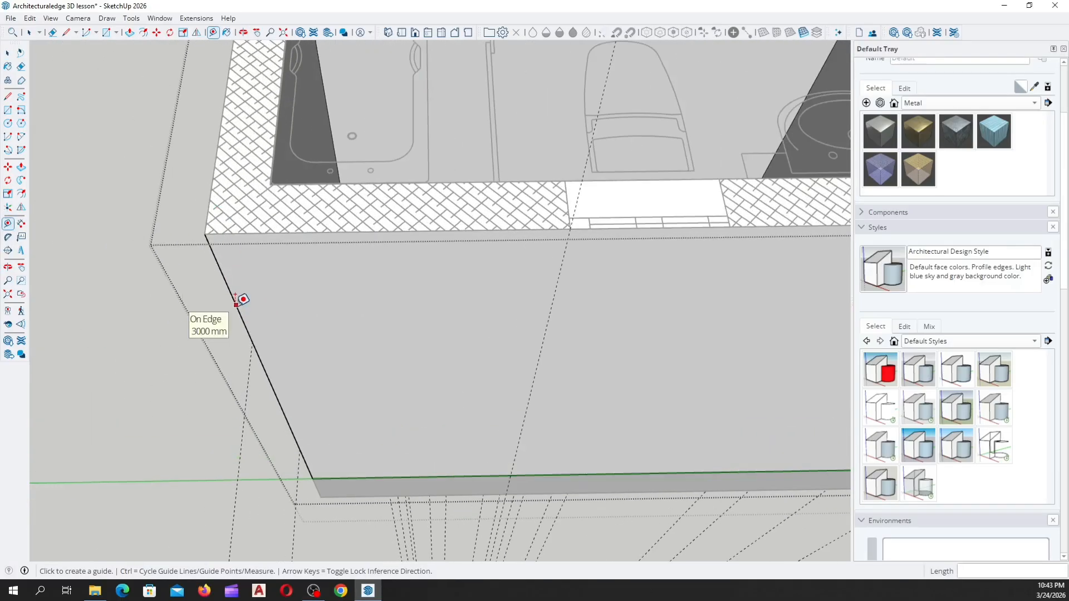
{"action": "left_click", "coordinate": [235, 299]}
{"action": "scroll", "coordinate": [233, 299], "scroll_direction": "down", "scroll_amount": 2}
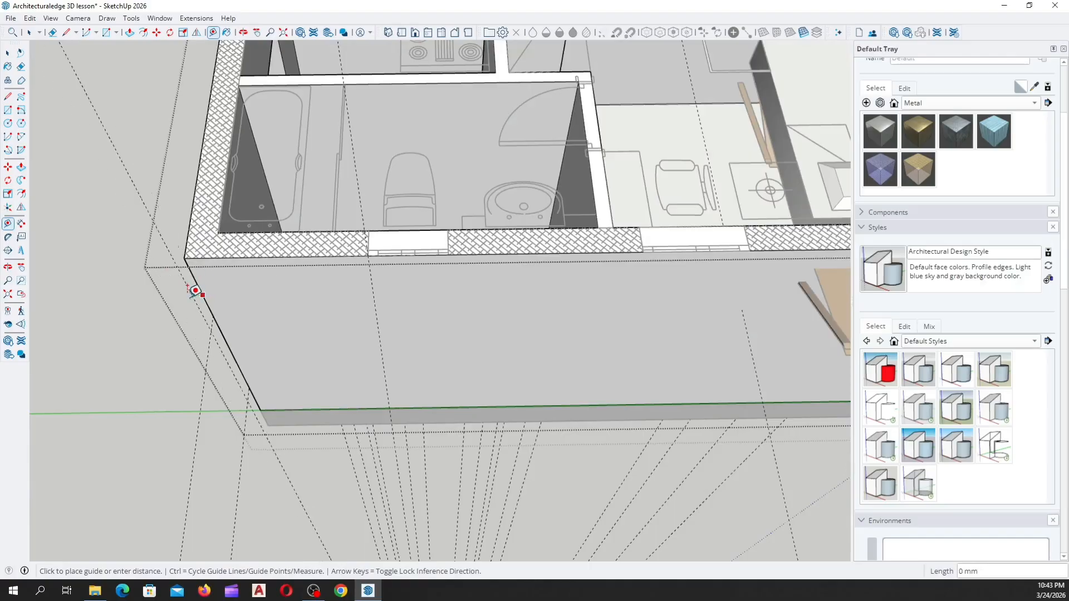
{"action": "scroll", "coordinate": [549, 269], "scroll_direction": "down", "scroll_amount": 2}
{"action": "scroll", "coordinate": [396, 267], "scroll_direction": "up", "scroll_amount": 8}
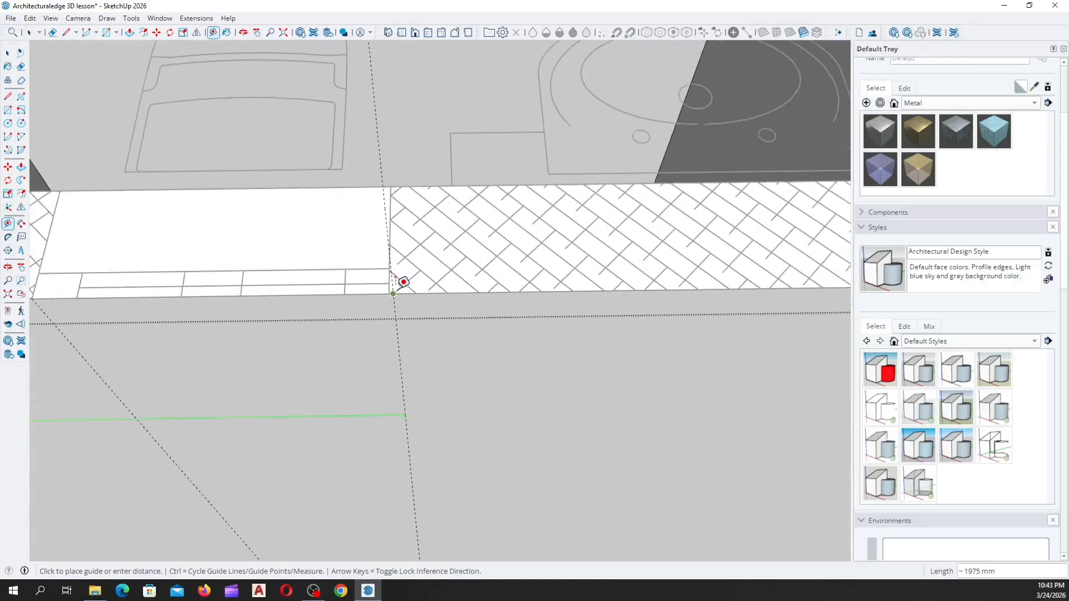
{"action": "scroll", "coordinate": [401, 284], "scroll_direction": "up", "scroll_amount": 4}
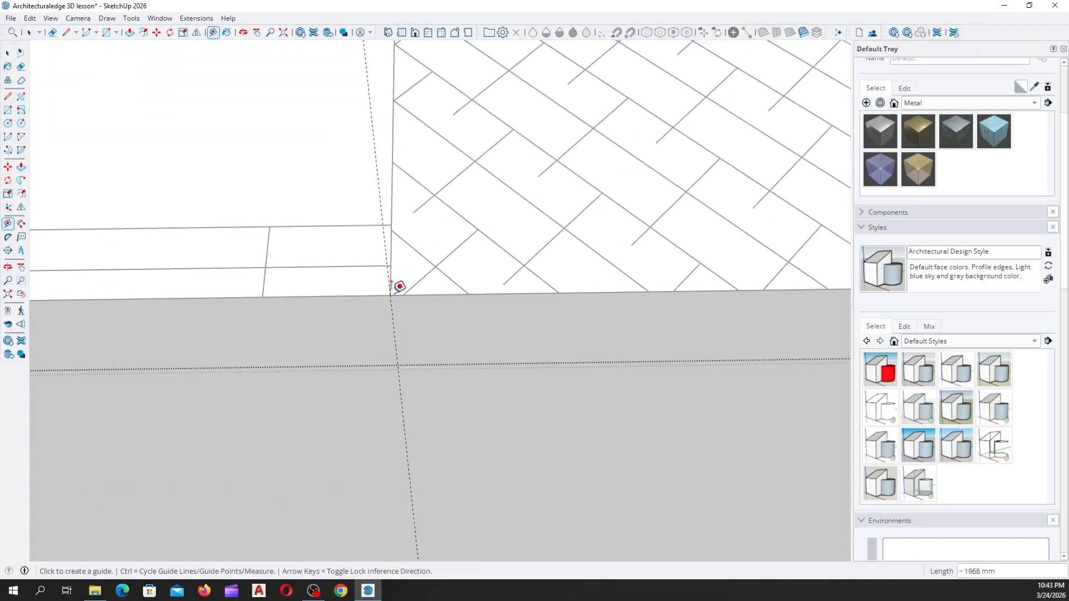
Place a vertical guide about 1458 mm from the bathroom window's far guide, at the near edge of the next window by the desk
{"action": "scroll", "coordinate": [399, 287], "scroll_direction": "down", "scroll_amount": 4}
{"action": "middle_click_drag", "start_coordinate": [539, 160], "coordinate": [368, 257]}
{"action": "scroll", "coordinate": [370, 257], "scroll_direction": "up", "scroll_amount": 3}
{"action": "left_click", "coordinate": [370, 253]}
{"action": "scroll", "coordinate": [220, 232], "scroll_direction": "down", "scroll_amount": 3}
{"action": "scroll", "coordinate": [473, 218], "scroll_direction": "up", "scroll_amount": 2}
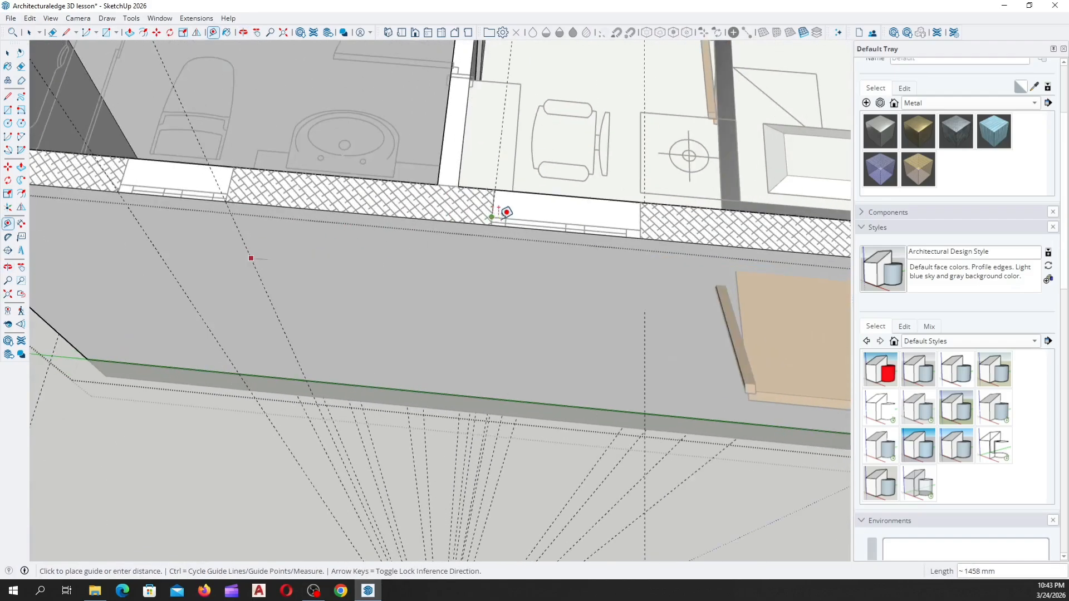
{"action": "scroll", "coordinate": [505, 212], "scroll_direction": "up", "scroll_amount": 4}
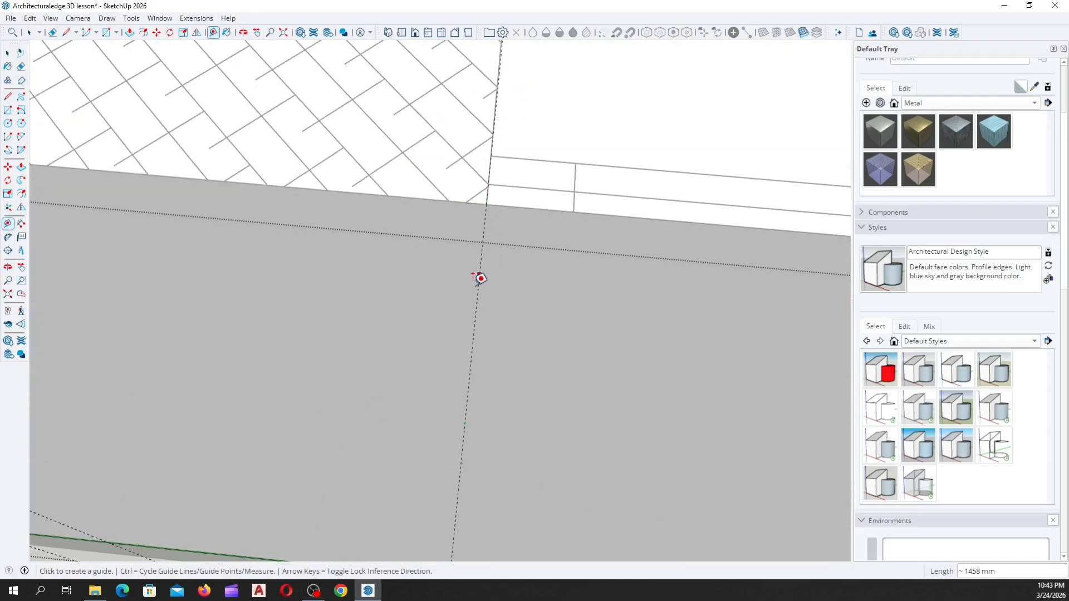
Place a vertical guide 800 mm from the desk window's near-edge guide, at the far edge of that window
{"action": "scroll", "coordinate": [97, 156], "scroll_direction": "down", "scroll_amount": 4}
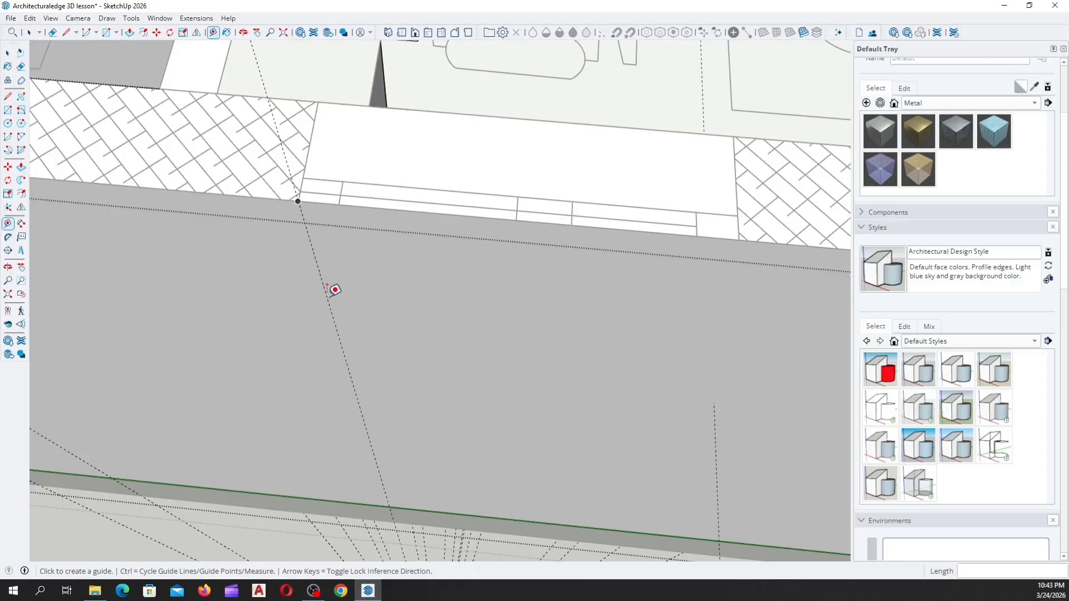
{"action": "left_click", "coordinate": [332, 310]}
{"action": "scroll", "coordinate": [468, 278], "scroll_direction": "down", "scroll_amount": 3}
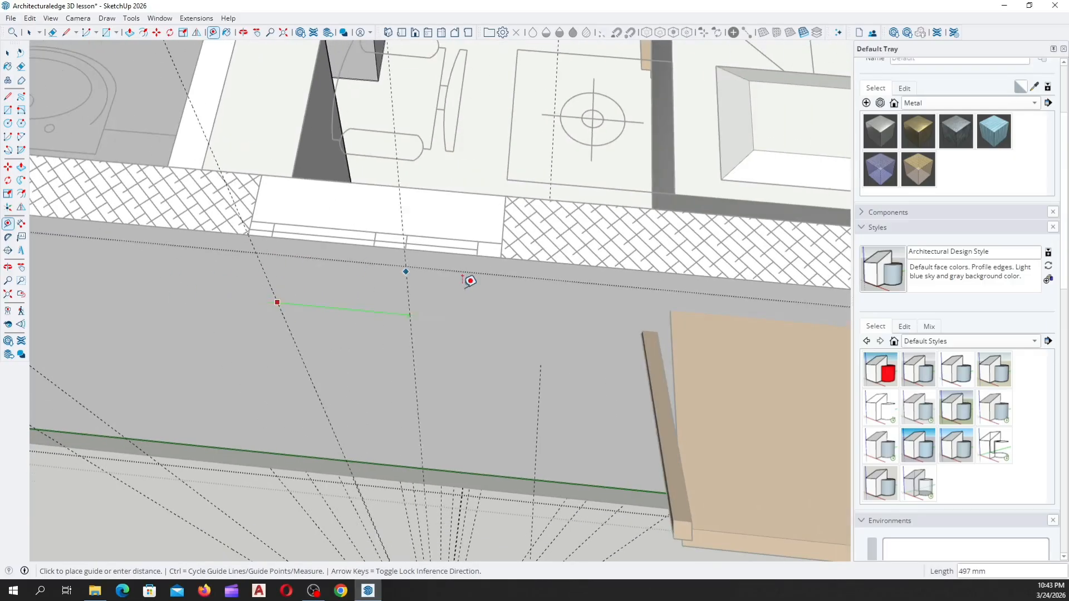
{"action": "scroll", "coordinate": [497, 245], "scroll_direction": "up", "scroll_amount": 5}
{"action": "scroll", "coordinate": [497, 249], "scroll_direction": "up", "scroll_amount": 1}
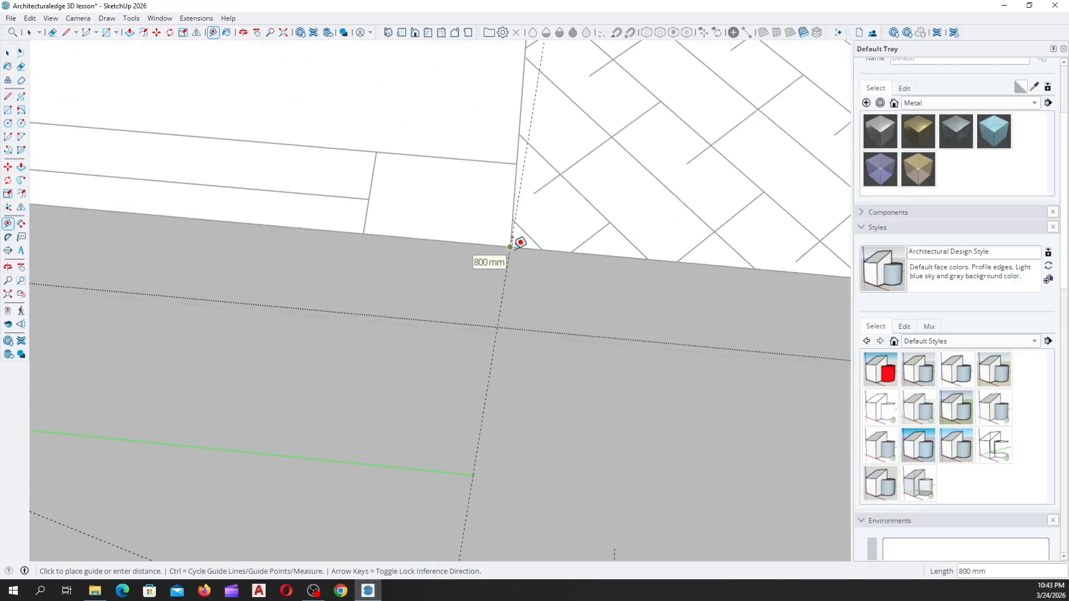
{"action": "left_click", "coordinate": [512, 240]}
{"action": "scroll", "coordinate": [510, 223], "scroll_direction": "down", "scroll_amount": 6}
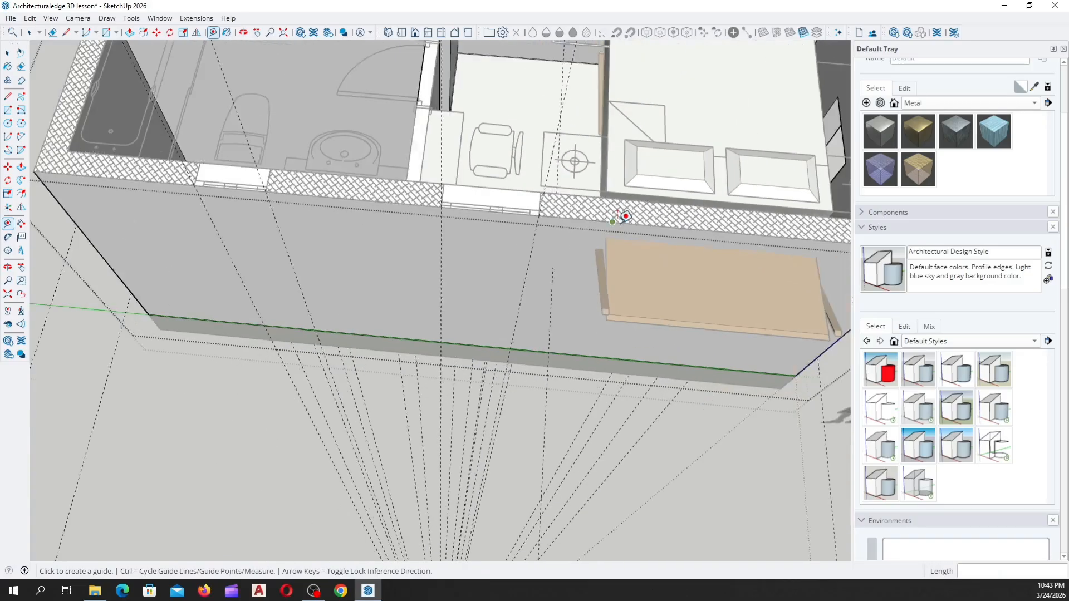
Place a horizontal guide on the exterior wall 2100 mm above its base edge for the window heads
{"action": "scroll", "coordinate": [613, 233], "scroll_direction": "down", "scroll_amount": 2}
{"action": "scroll", "coordinate": [467, 236], "scroll_direction": "up", "scroll_amount": 7}
{"action": "scroll", "coordinate": [322, 309], "scroll_direction": "up", "scroll_amount": 2}
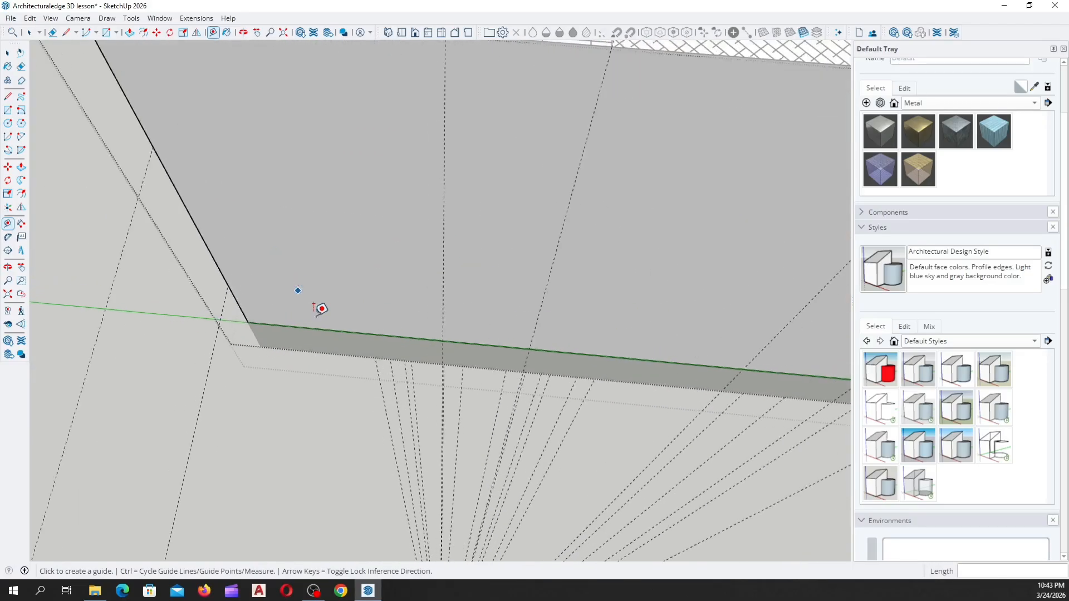
{"action": "scroll", "coordinate": [321, 307], "scroll_direction": "up", "scroll_amount": 2}
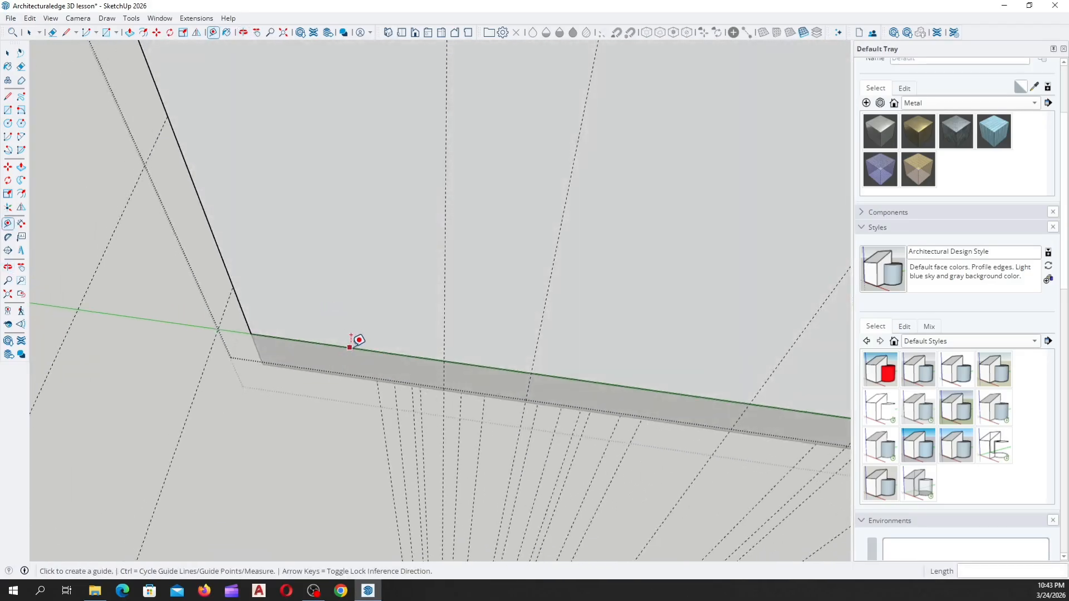
{"action": "left_click", "coordinate": [351, 348]}
{"action": "scroll", "coordinate": [353, 362], "scroll_direction": "down", "scroll_amount": 5}
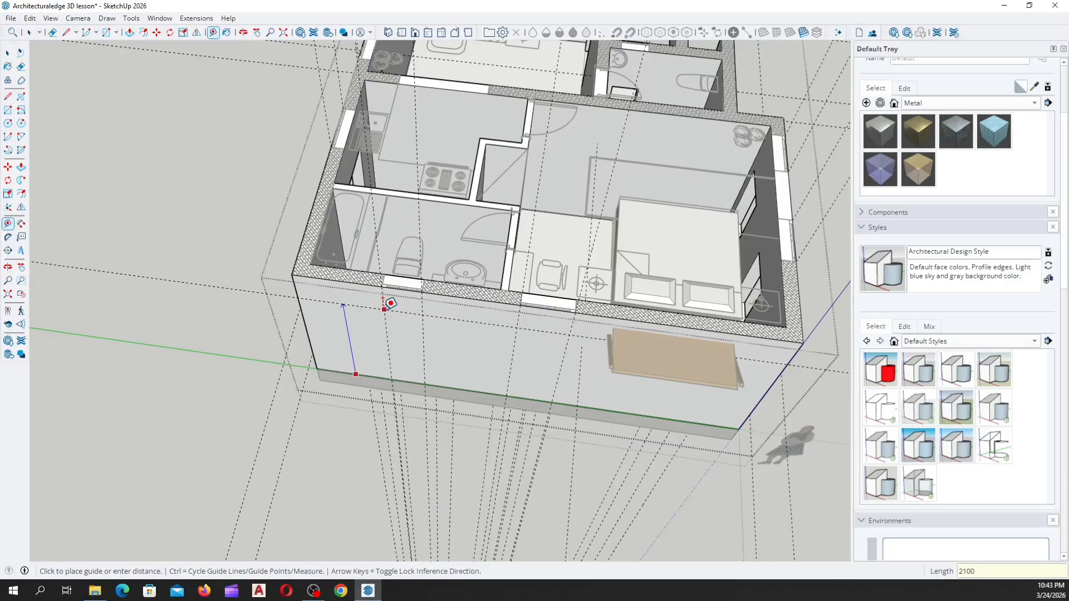
{"action": "scroll", "coordinate": [518, 345], "scroll_direction": "up", "scroll_amount": 3}
{"action": "middle_click_drag", "start_coordinate": [518, 345], "coordinate": [523, 163]}
{"action": "scroll", "coordinate": [429, 332], "scroll_direction": "up", "scroll_amount": 2}
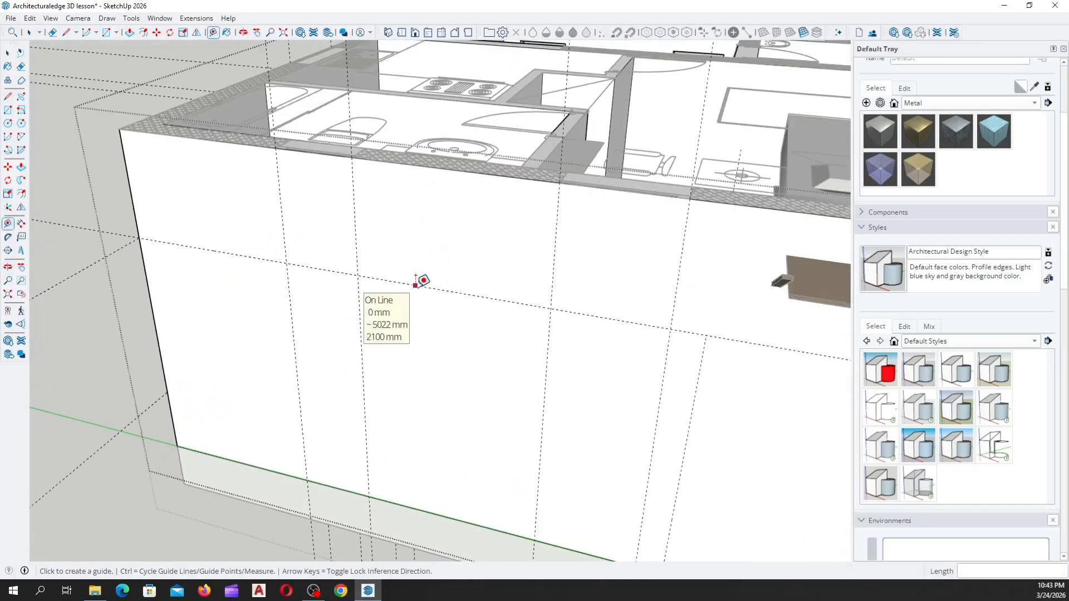
Place a horizontal guide 1500 mm below the 2100 mm guide for the sill of the desk window
{"action": "scroll", "coordinate": [617, 315], "scroll_direction": "up", "scroll_amount": 1}
{"action": "middle_click_drag", "start_coordinate": [473, 390], "coordinate": [572, 272]}
{"action": "scroll", "coordinate": [461, 329], "scroll_direction": "down", "scroll_amount": 3}
{"action": "scroll", "coordinate": [522, 356], "scroll_direction": "up", "scroll_amount": 2}
{"action": "scroll", "coordinate": [336, 306], "scroll_direction": "down", "scroll_amount": 3}
{"action": "scroll", "coordinate": [649, 282], "scroll_direction": "down", "scroll_amount": 2}
{"action": "scroll", "coordinate": [515, 320], "scroll_direction": "up", "scroll_amount": 3}
{"action": "scroll", "coordinate": [538, 323], "scroll_direction": "up", "scroll_amount": 5}
{"action": "scroll", "coordinate": [396, 353], "scroll_direction": "down", "scroll_amount": 3}
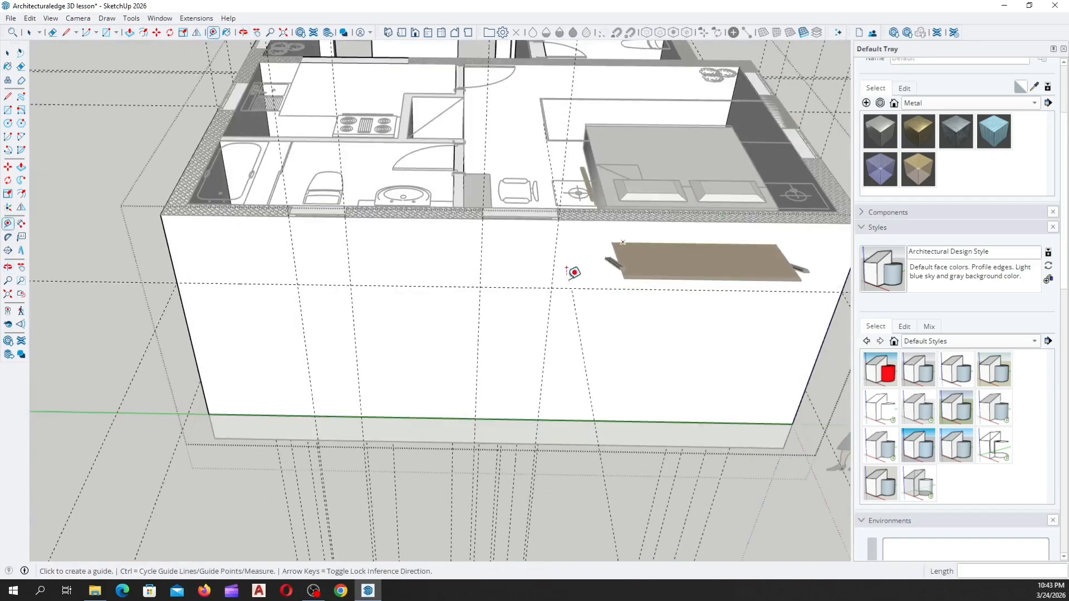
{"action": "scroll", "coordinate": [573, 272], "scroll_direction": "up", "scroll_amount": 3}
{"action": "scroll", "coordinate": [470, 294], "scroll_direction": "up", "scroll_amount": 1}
{"action": "left_click", "coordinate": [479, 288]}
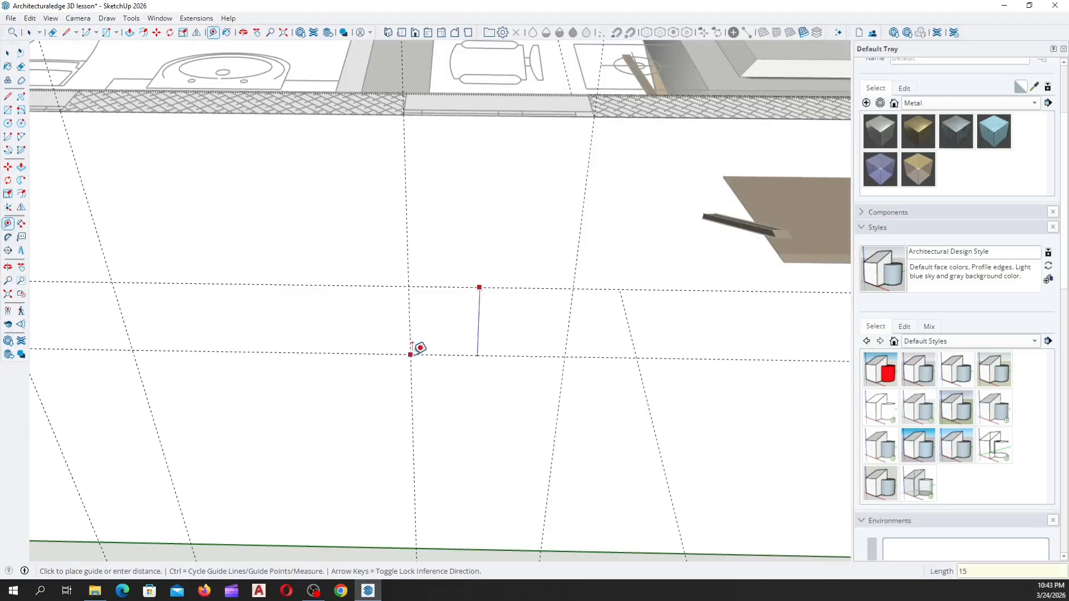
{"action": "left_click", "coordinate": [411, 353]}
{"action": "scroll", "coordinate": [462, 337], "scroll_direction": "down", "scroll_amount": 2}
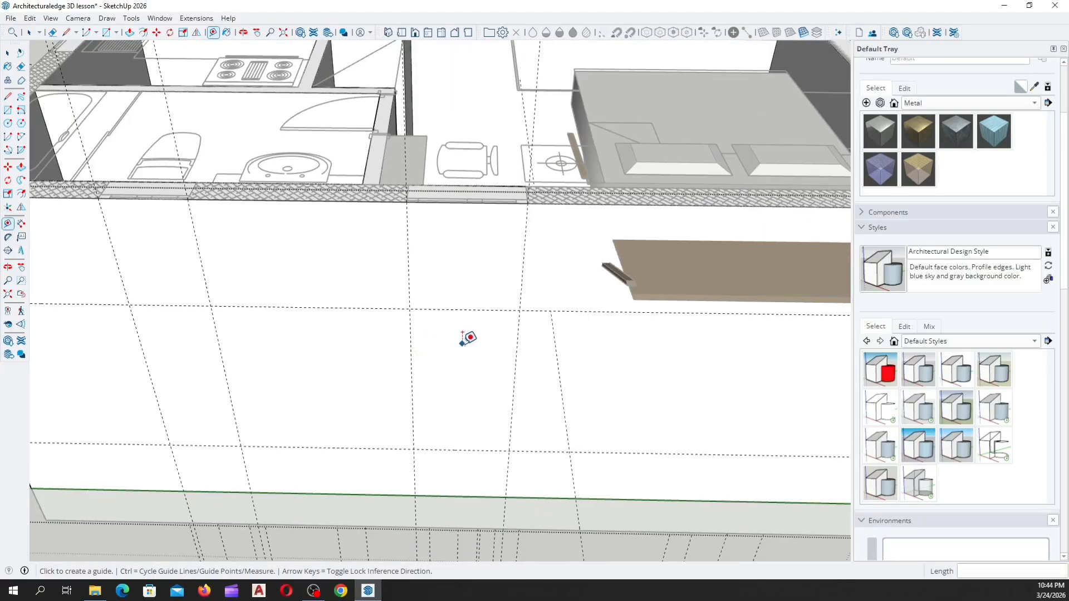
Place a horizontal guide 600 mm below the 2100 mm guide for the sill of the bathroom window
{"action": "middle_click_drag", "start_coordinate": [454, 337], "coordinate": [455, 367]}
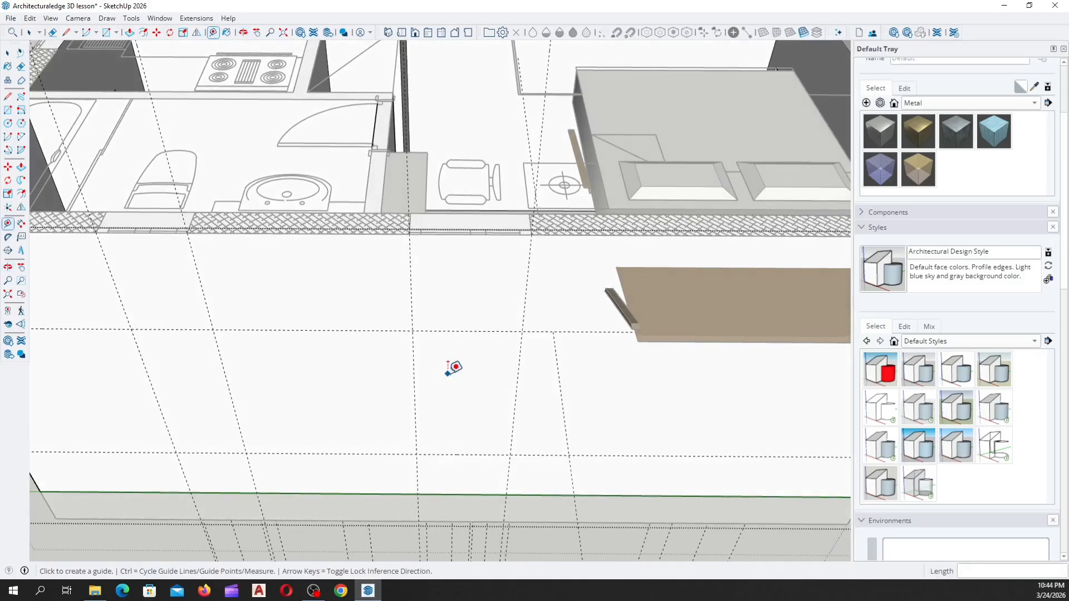
{"action": "scroll", "coordinate": [413, 399], "scroll_direction": "down", "scroll_amount": 1}
{"action": "middle_click_drag", "start_coordinate": [412, 396], "coordinate": [313, 400]}
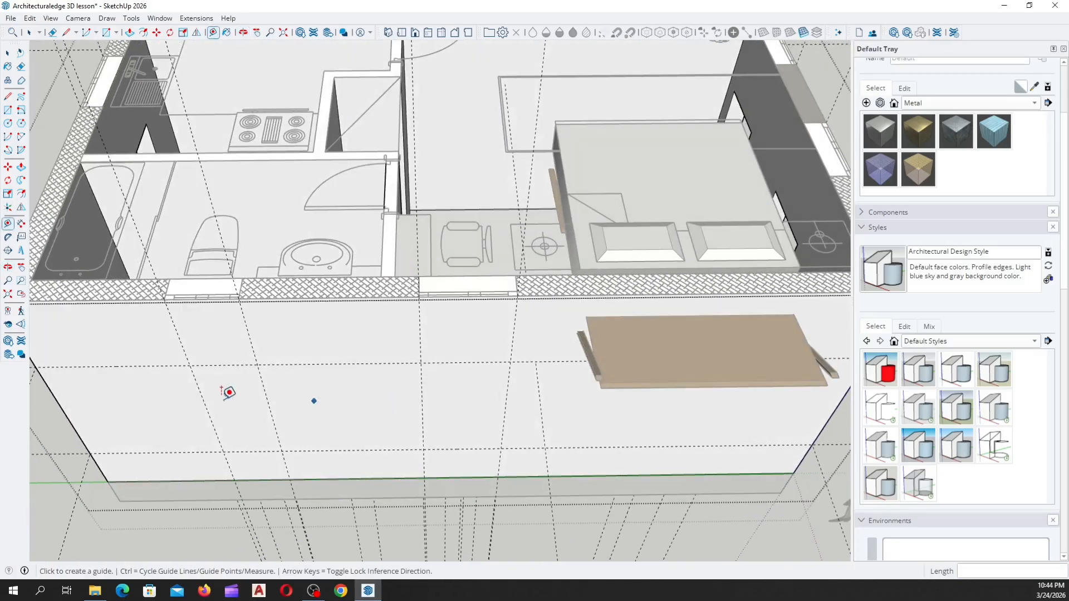
{"action": "scroll", "coordinate": [216, 392], "scroll_direction": "up", "scroll_amount": 4}
{"action": "left_click", "coordinate": [238, 338]}
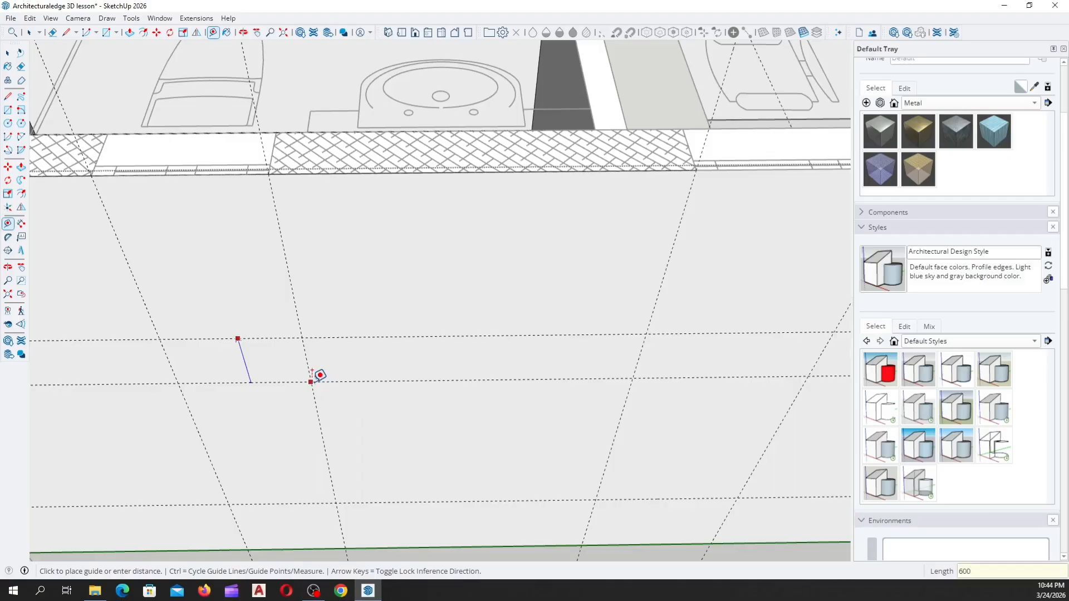
{"action": "key", "text": "Return"}
{"action": "scroll", "coordinate": [336, 396], "scroll_direction": "down", "scroll_amount": 3}
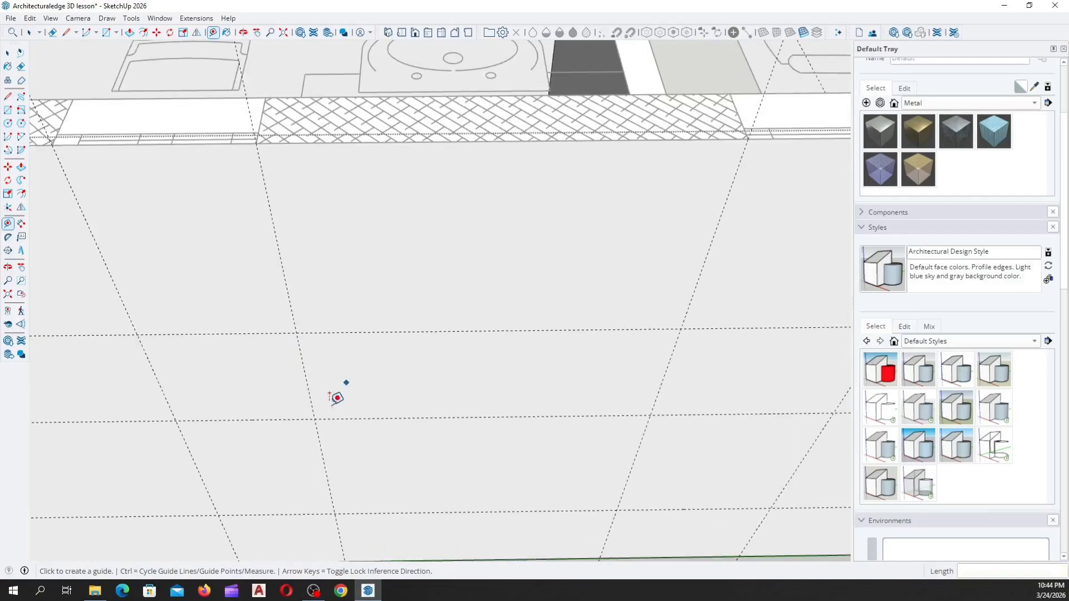
Draw the bathroom window rectangle on the exterior wall between its two vertical guides, from the head guide to the bathroom sill guide
{"action": "key", "text": "r"}
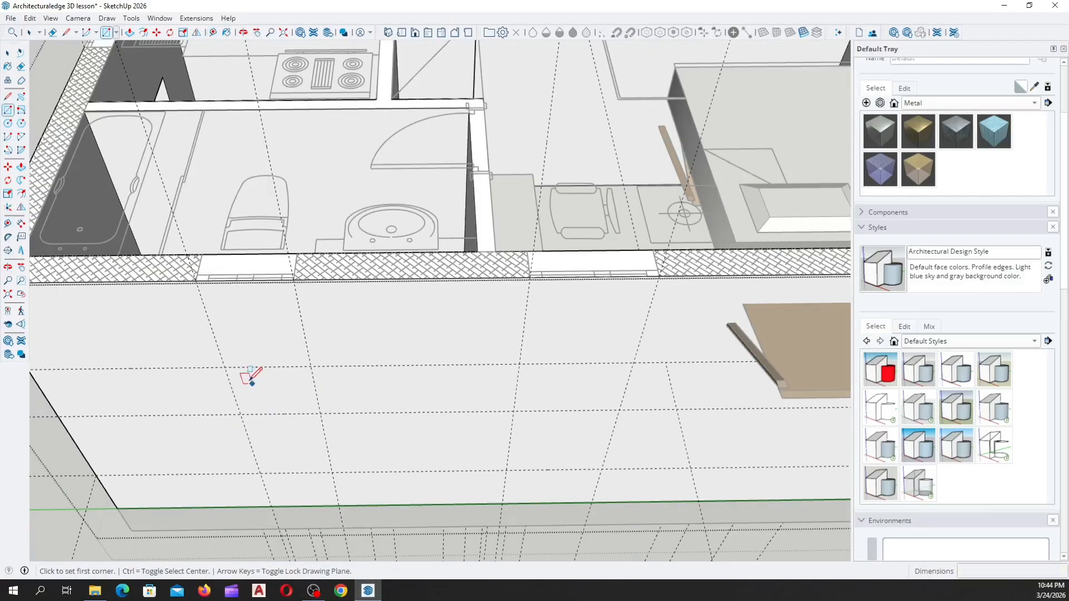
{"action": "scroll", "coordinate": [245, 372], "scroll_direction": "up", "scroll_amount": 3}
{"action": "left_click", "coordinate": [220, 341]}
{"action": "scroll", "coordinate": [390, 412], "scroll_direction": "up", "scroll_amount": 3}
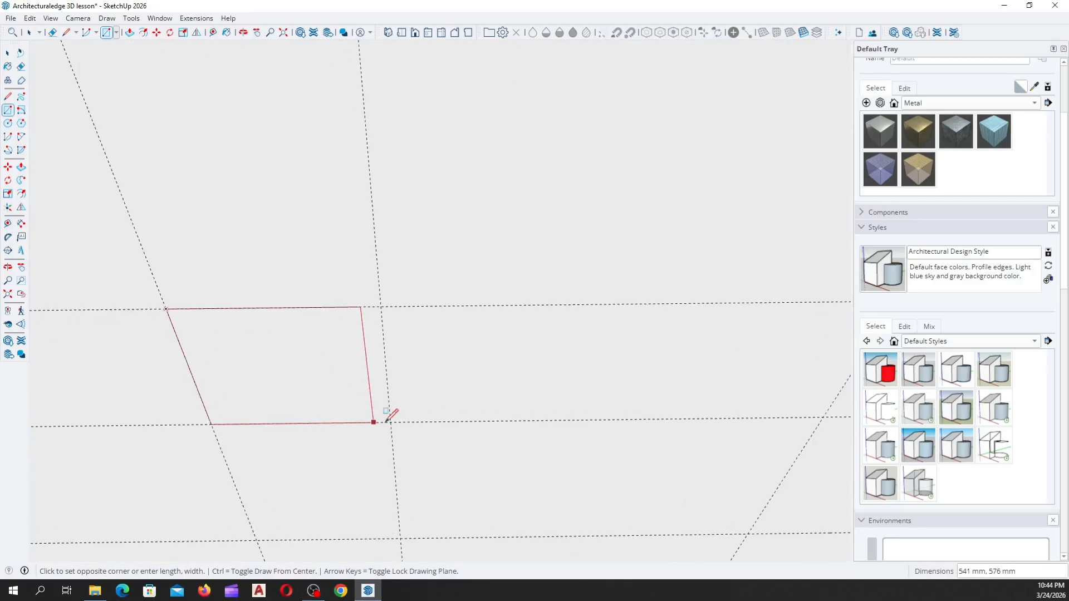
{"action": "left_click", "coordinate": [389, 421]}
{"action": "scroll", "coordinate": [146, 342], "scroll_direction": "down", "scroll_amount": 5}
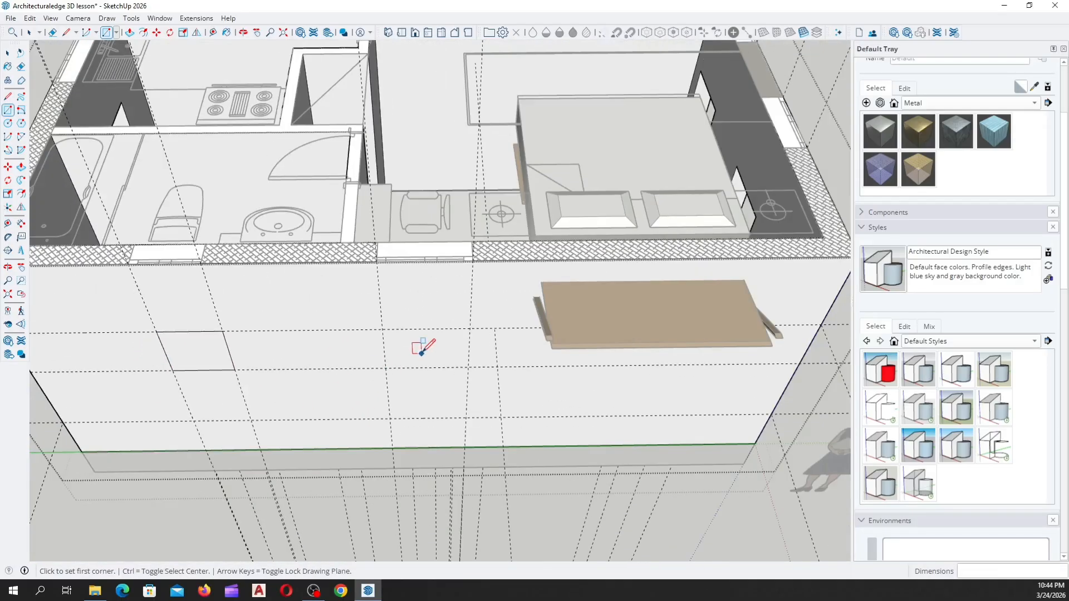
Draw the desk window rectangle on the exterior wall between its vertical guides, from the head guide to the lower sill guide
{"action": "scroll", "coordinate": [351, 301], "scroll_direction": "up", "scroll_amount": 4}
{"action": "left_click", "coordinate": [367, 319]}
{"action": "scroll", "coordinate": [367, 319], "scroll_direction": "down", "scroll_amount": 2}
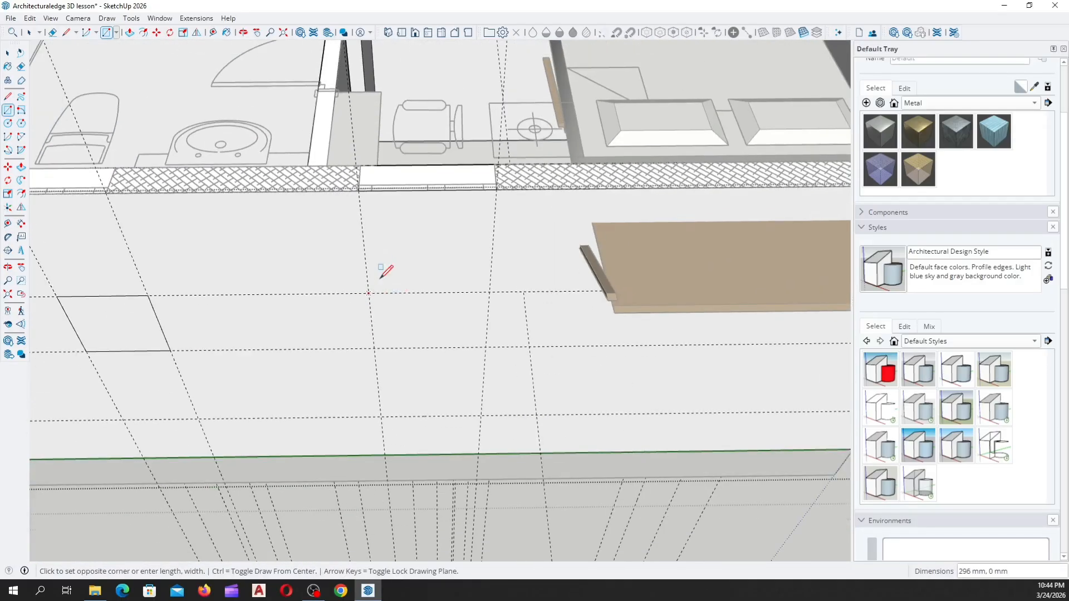
{"action": "scroll", "coordinate": [471, 405], "scroll_direction": "up", "scroll_amount": 2}
{"action": "left_click", "coordinate": [490, 415]}
{"action": "scroll", "coordinate": [477, 434], "scroll_direction": "down", "scroll_amount": 5}
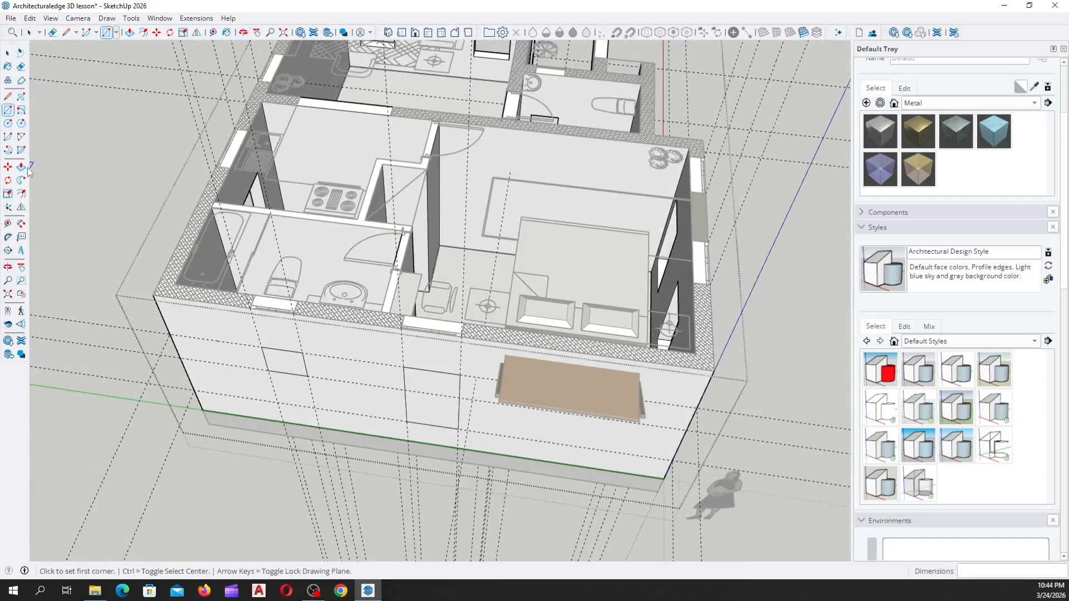
Push the bathroom window rectangle 225 mm through the exterior wall to cut the opening
{"action": "key", "text": "p"}
{"action": "scroll", "coordinate": [262, 370], "scroll_direction": "up", "scroll_amount": 6}
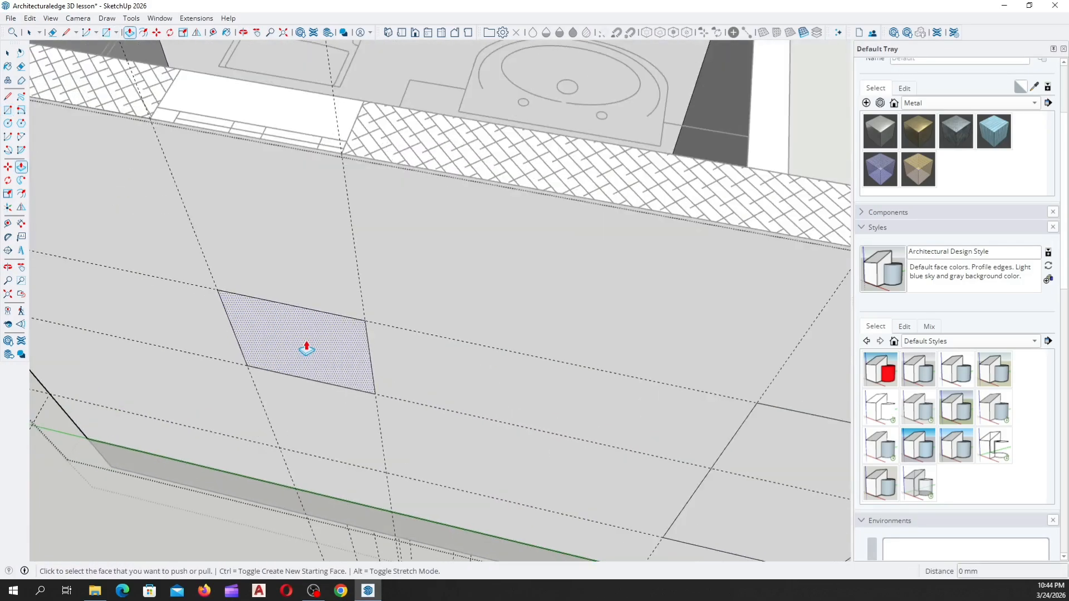
{"action": "middle_click_drag", "start_coordinate": [307, 349], "coordinate": [281, 381]}
{"action": "left_click", "coordinate": [282, 382]}
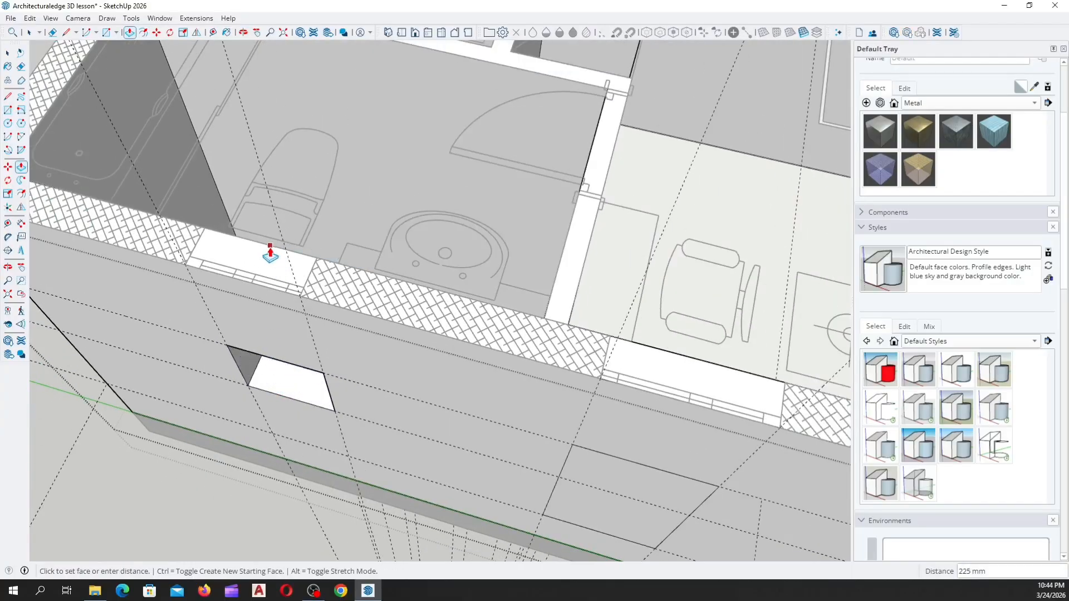
{"action": "scroll", "coordinate": [269, 253], "scroll_direction": "up", "scroll_amount": 4}
{"action": "scroll", "coordinate": [258, 239], "scroll_direction": "down", "scroll_amount": 3}
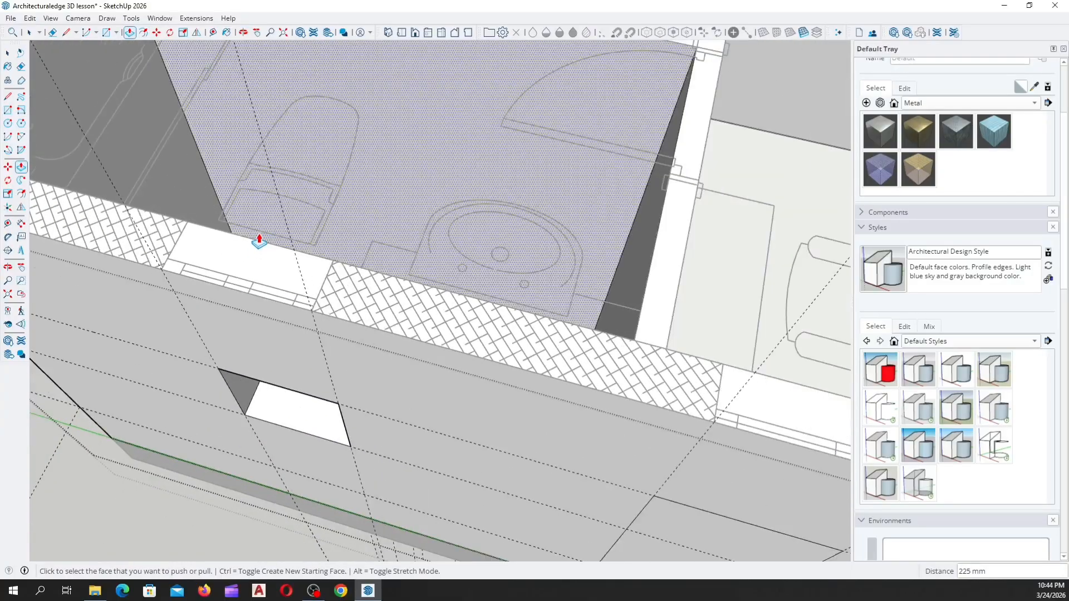
{"action": "middle_click_drag", "start_coordinate": [258, 238], "coordinate": [623, 172]}
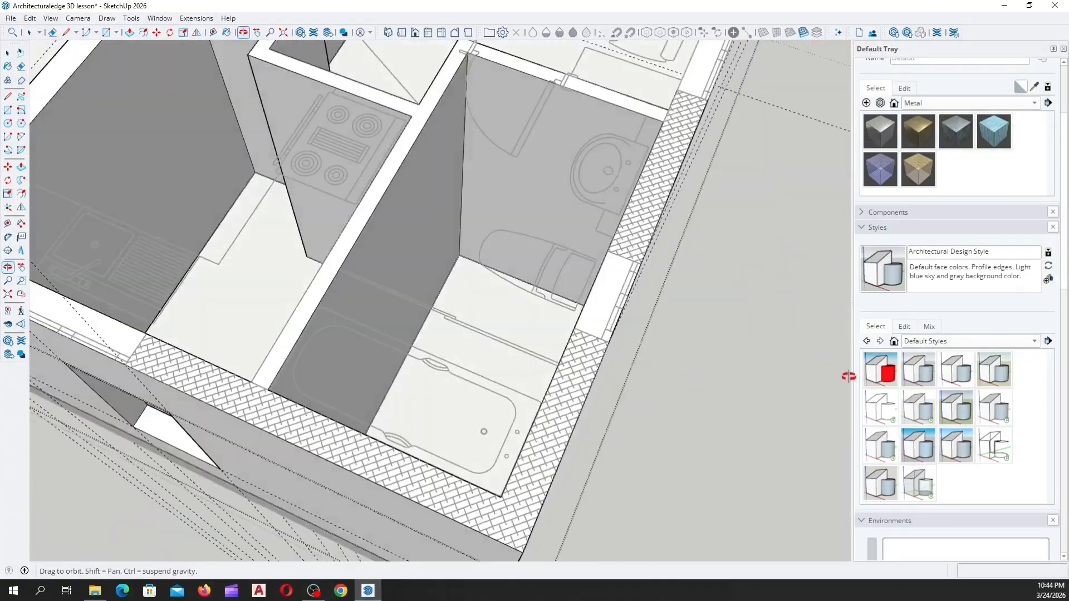
{"action": "middle_click_drag", "start_coordinate": [790, 366], "coordinate": [161, 330]}
Push the desk window rectangle 225 mm through the exterior wall to cut the opening
{"action": "scroll", "coordinate": [167, 332], "scroll_direction": "down", "scroll_amount": 4}
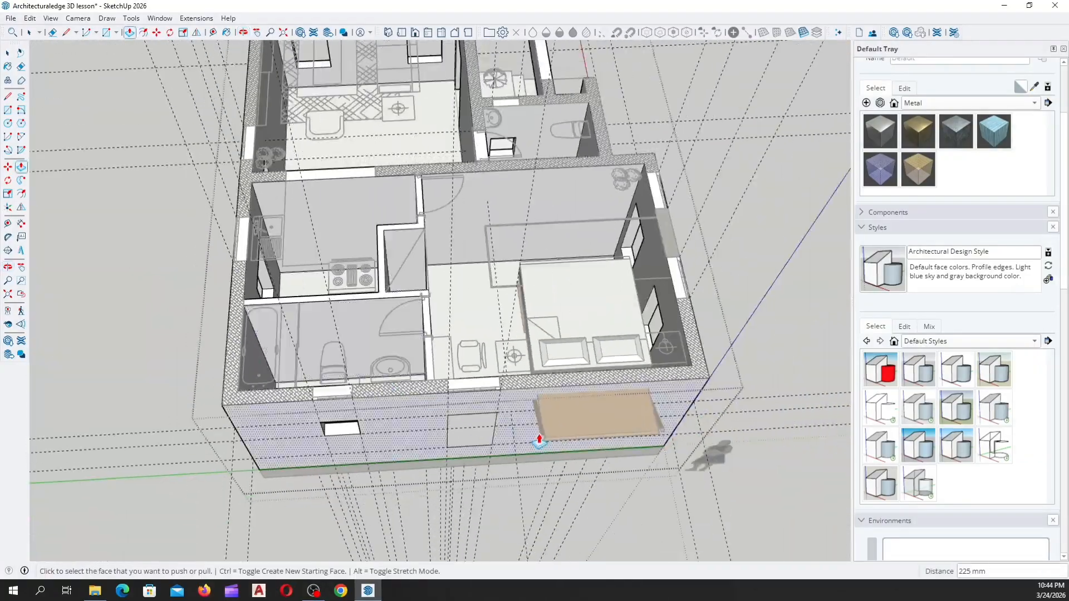
{"action": "scroll", "coordinate": [539, 441], "scroll_direction": "up", "scroll_amount": 8}
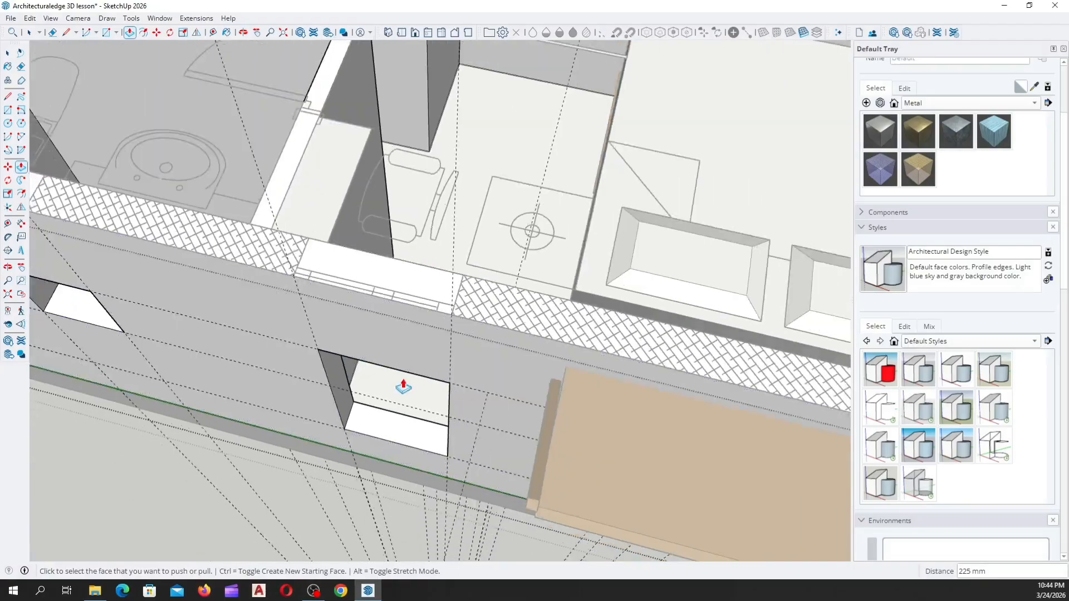
{"action": "middle_click_drag", "start_coordinate": [403, 385], "coordinate": [487, 216]}
{"action": "scroll", "coordinate": [486, 217], "scroll_direction": "down", "scroll_amount": 5}
Examine the new window openings from outside and inspect the interior walls for door openings still to cut
{"action": "middle_click_drag", "start_coordinate": [475, 337], "coordinate": [199, 244]}
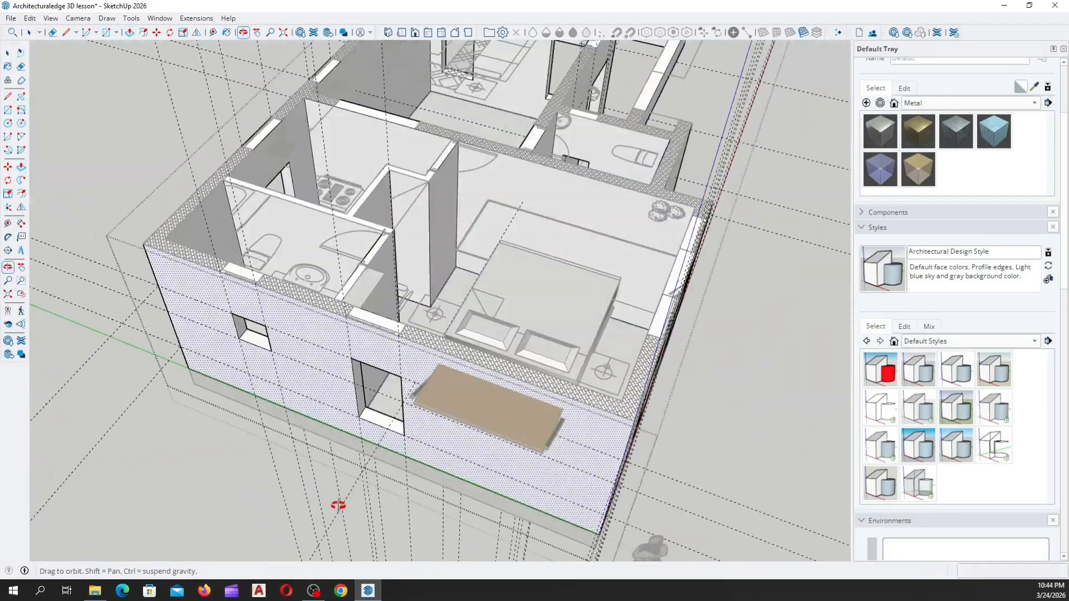
{"action": "middle_click_drag", "start_coordinate": [337, 505], "coordinate": [406, 372]}
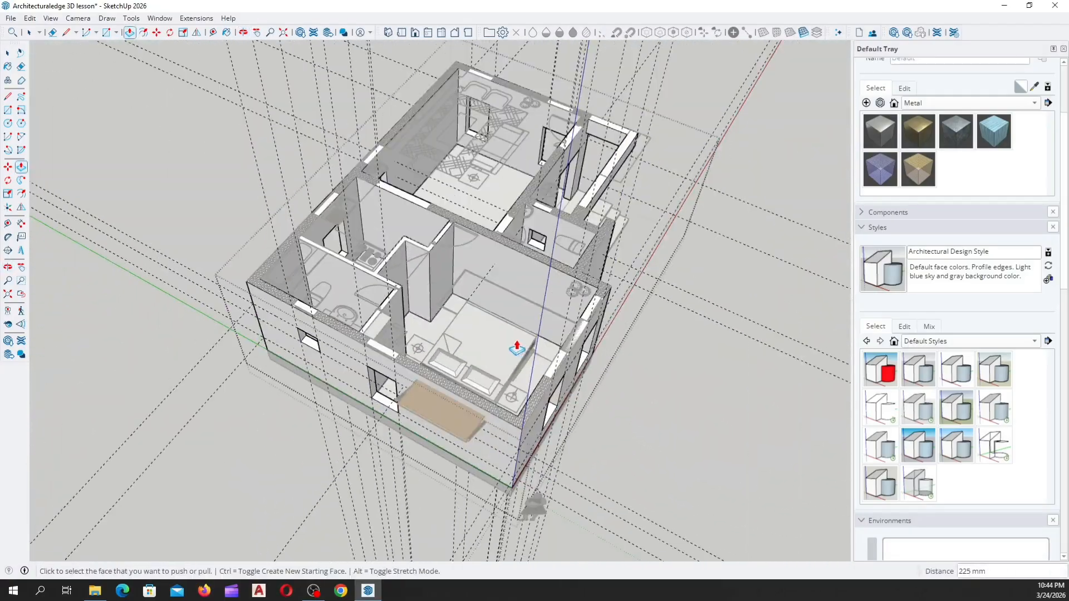
{"action": "middle_click_drag", "start_coordinate": [492, 329], "coordinate": [300, 473]}
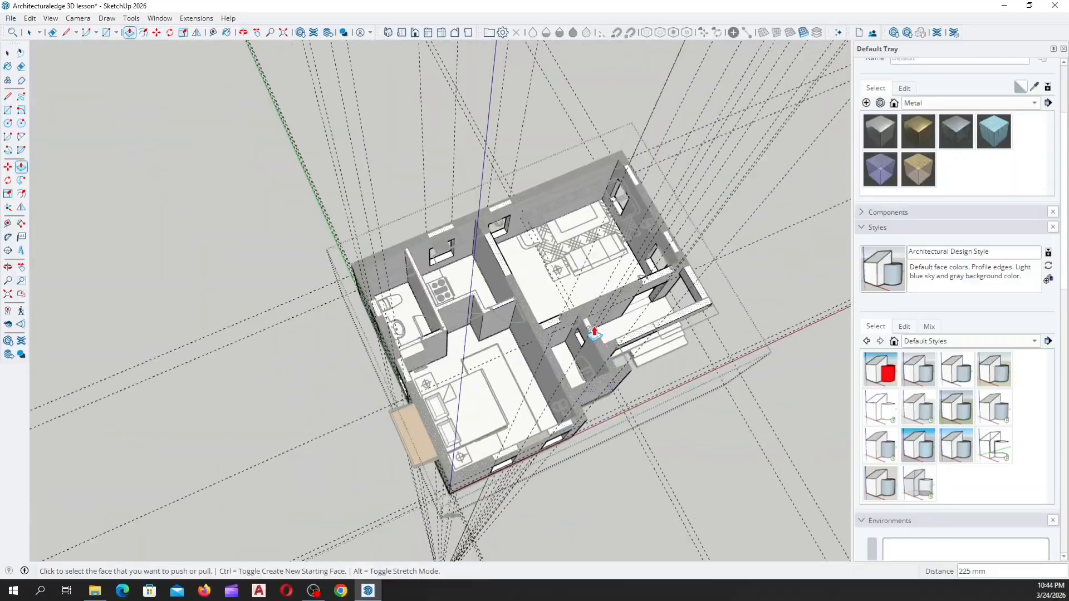
{"action": "middle_click_drag", "start_coordinate": [594, 332], "coordinate": [243, 306]}
{"action": "scroll", "coordinate": [575, 369], "scroll_direction": "up", "scroll_amount": 5}
{"action": "middle_click_drag", "start_coordinate": [575, 370], "coordinate": [500, 504]}
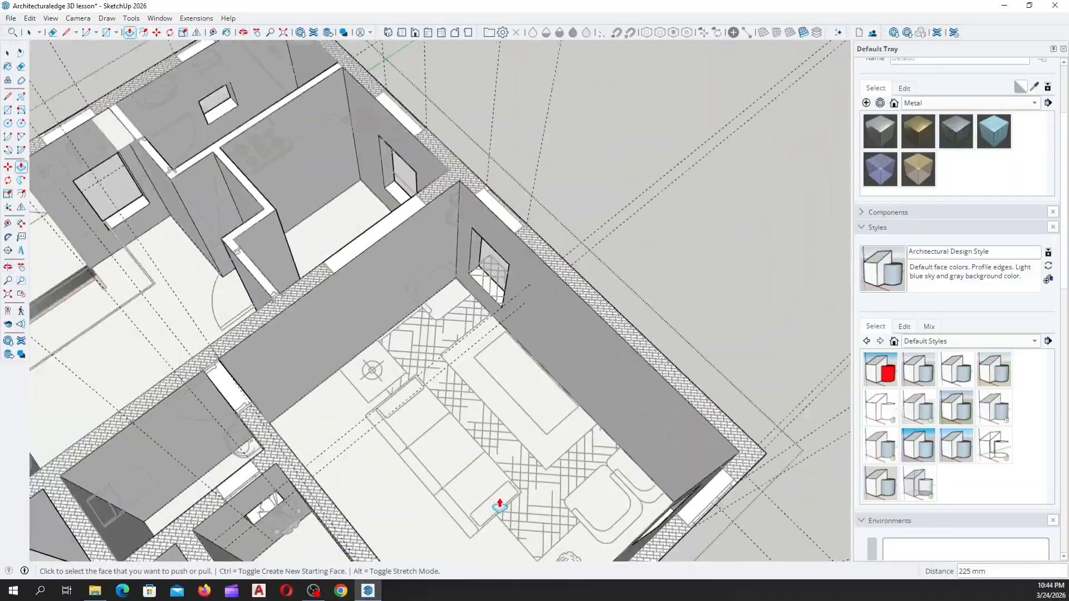
{"action": "scroll", "coordinate": [500, 505], "scroll_direction": "down", "scroll_amount": 6}
{"action": "middle_click_drag", "start_coordinate": [553, 442], "coordinate": [284, 377]}
{"action": "scroll", "coordinate": [299, 354], "scroll_direction": "up", "scroll_amount": 7}
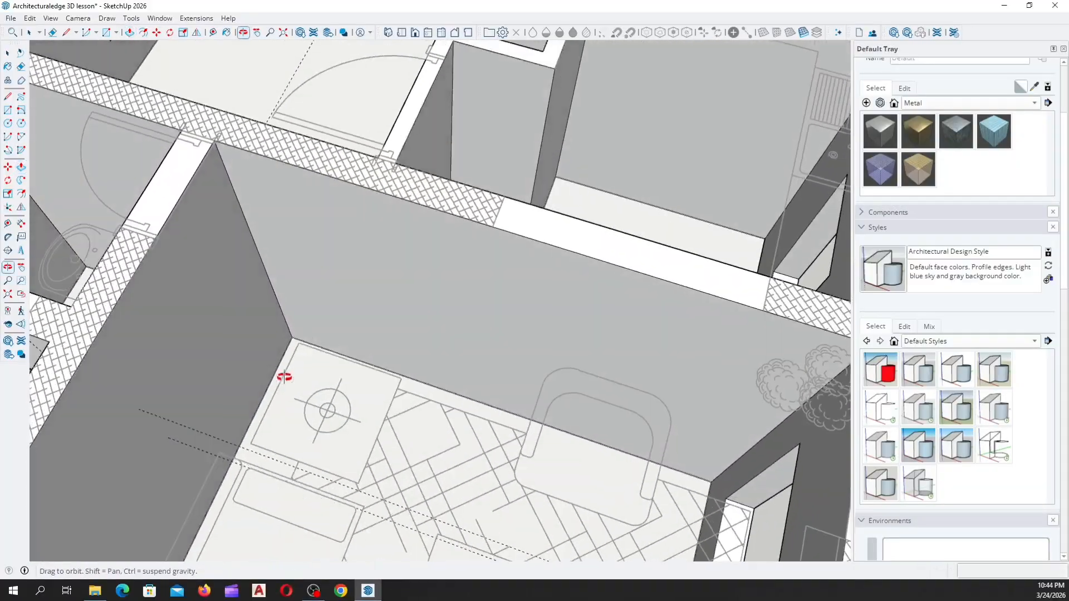
{"action": "scroll", "coordinate": [539, 310], "scroll_direction": "down", "scroll_amount": 8}
{"action": "middle_click_drag", "start_coordinate": [519, 377], "coordinate": [296, 299]}
Place a horizontal door-head guide 2100 mm above the floor on the living room wall shared with the washroom
{"action": "scroll", "coordinate": [275, 281], "scroll_direction": "up", "scroll_amount": 6}
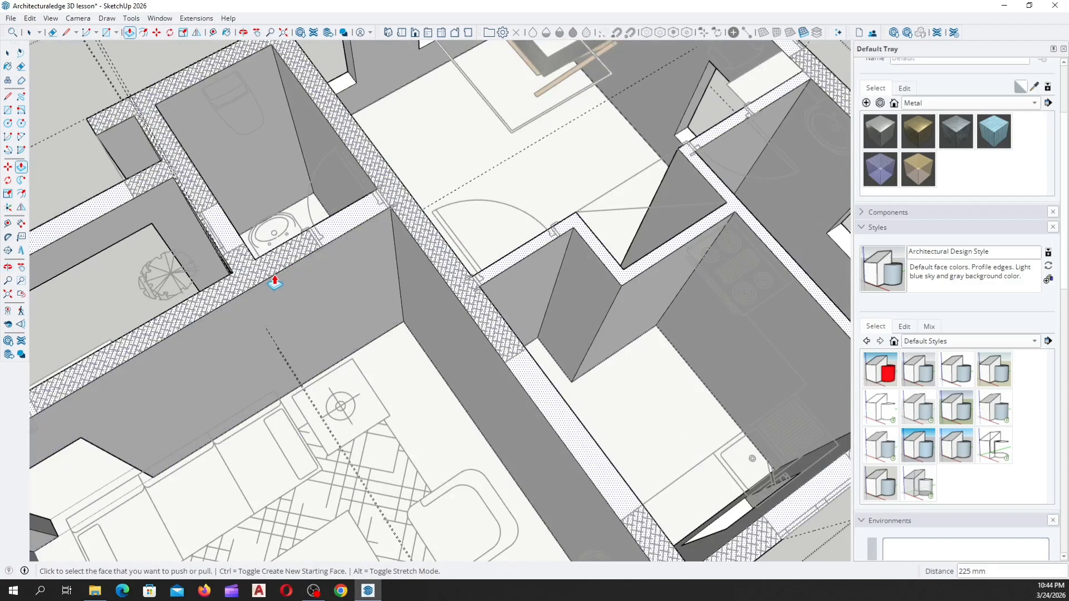
{"action": "scroll", "coordinate": [345, 262], "scroll_direction": "up", "scroll_amount": 5}
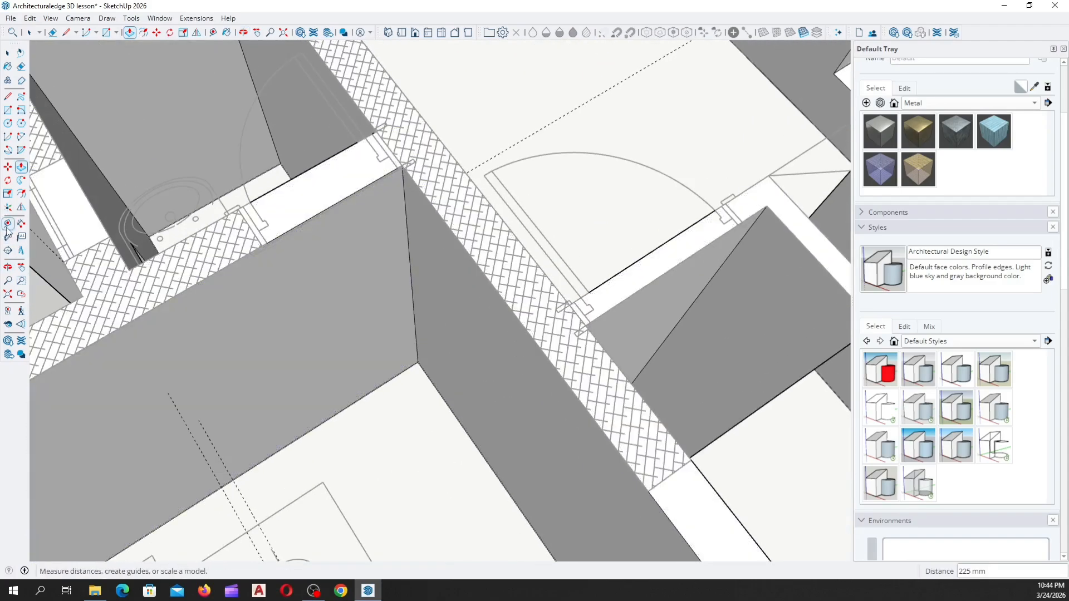
{"action": "left_click", "coordinate": [8, 223]}
{"action": "scroll", "coordinate": [423, 178], "scroll_direction": "up", "scroll_amount": 5}
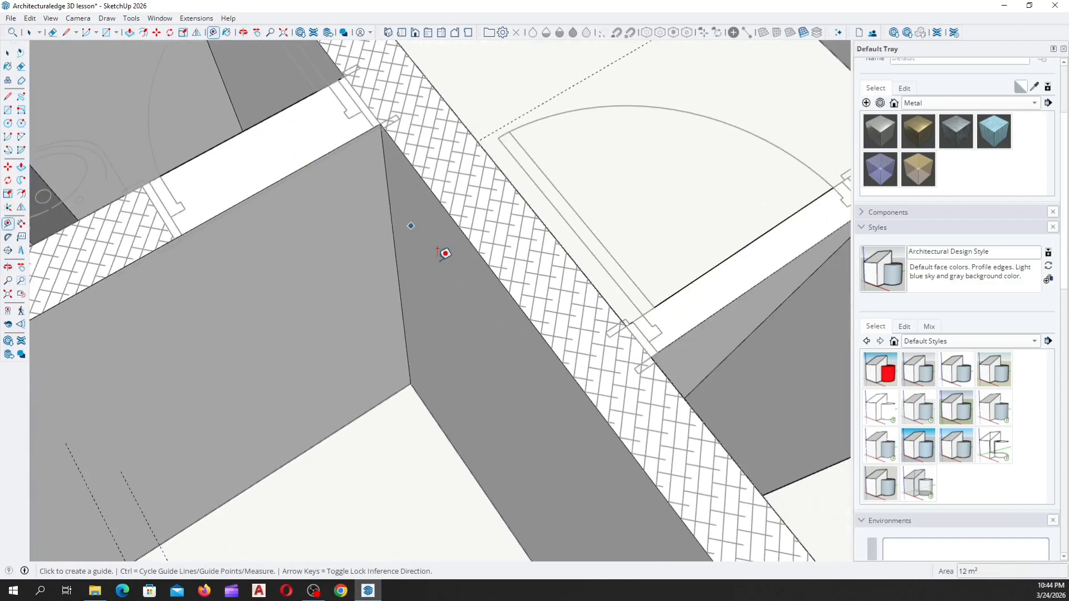
{"action": "scroll", "coordinate": [315, 312], "scroll_direction": "down", "scroll_amount": 3}
{"action": "scroll", "coordinate": [336, 384], "scroll_direction": "up", "scroll_amount": 5}
{"action": "left_click", "coordinate": [328, 414]}
{"action": "scroll", "coordinate": [334, 410], "scroll_direction": "down", "scroll_amount": 4}
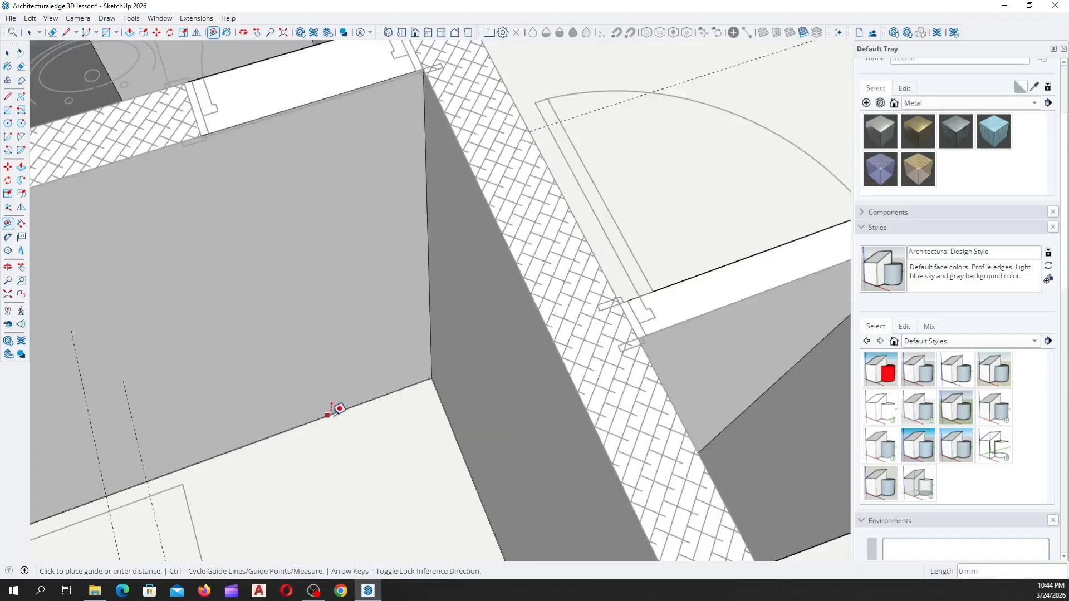
{"action": "scroll", "coordinate": [317, 346], "scroll_direction": "up", "scroll_amount": 2}
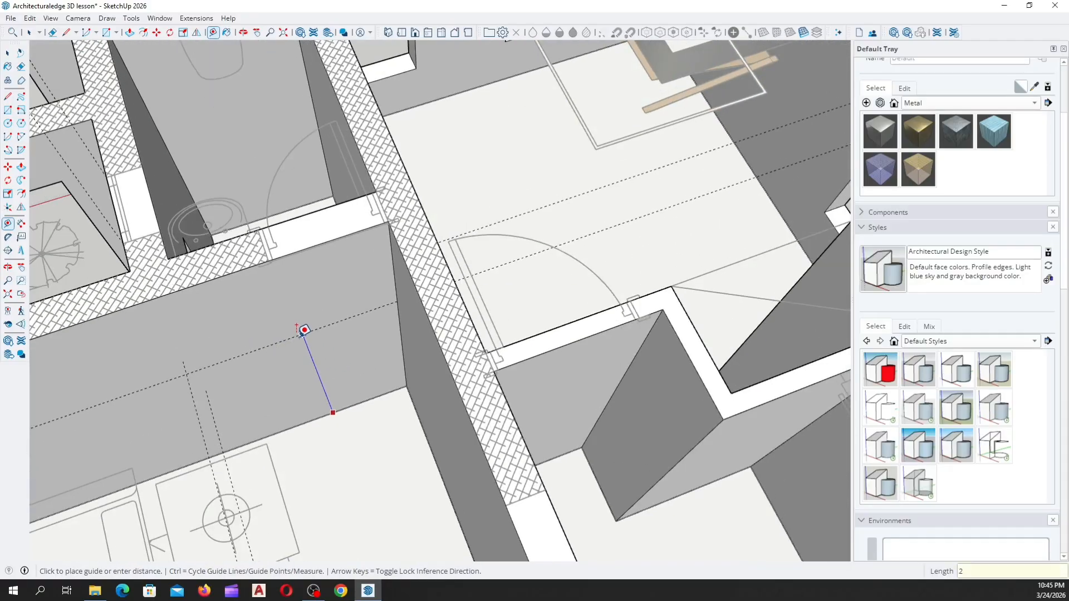
{"action": "type", "text": "2100"}
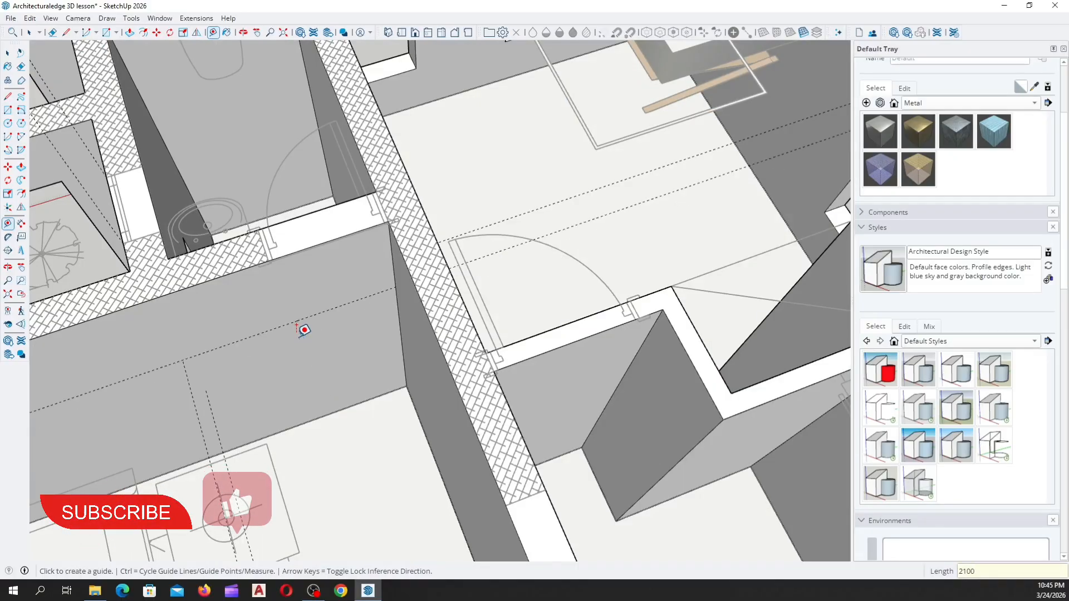
Place a vertical guide on the same wall, 750 mm from the corner, at the washroom door's outer jamb on the plan
{"action": "scroll", "coordinate": [257, 282], "scroll_direction": "up", "scroll_amount": 2}
{"action": "scroll", "coordinate": [468, 202], "scroll_direction": "up", "scroll_amount": 3}
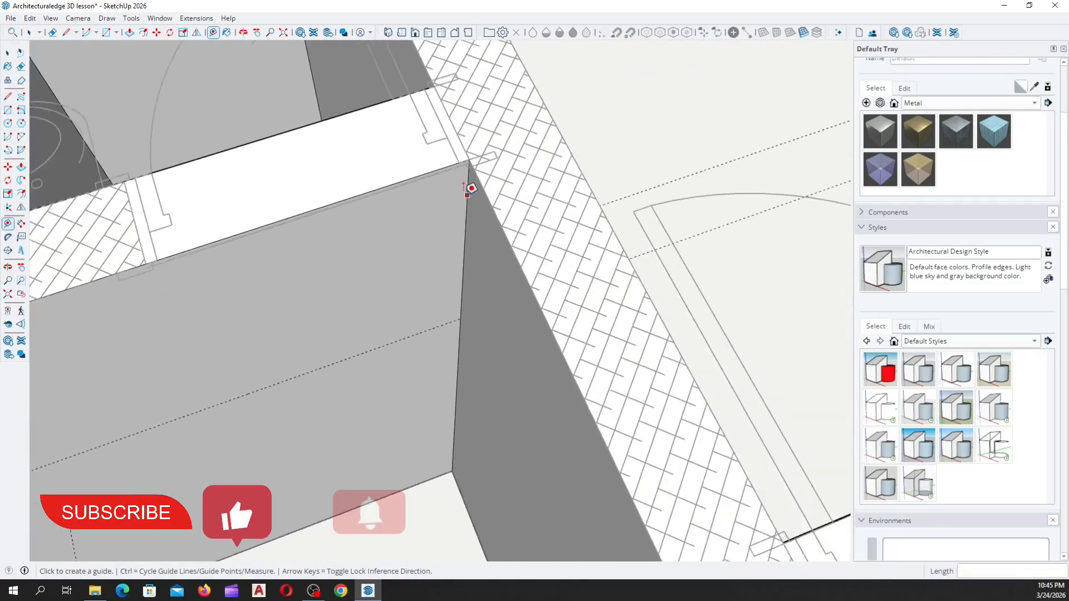
{"action": "left_click", "coordinate": [467, 200]}
{"action": "scroll", "coordinate": [467, 198], "scroll_direction": "down", "scroll_amount": 3}
{"action": "scroll", "coordinate": [240, 240], "scroll_direction": "up", "scroll_amount": 6}
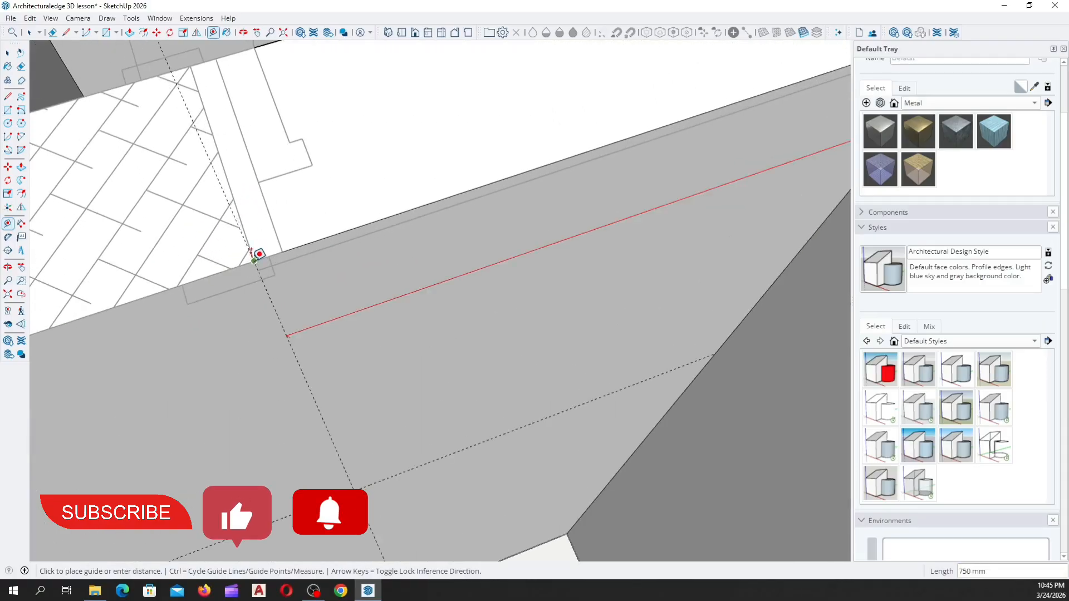
{"action": "left_click", "coordinate": [254, 260]}
{"action": "scroll", "coordinate": [407, 226], "scroll_direction": "down", "scroll_amount": 4}
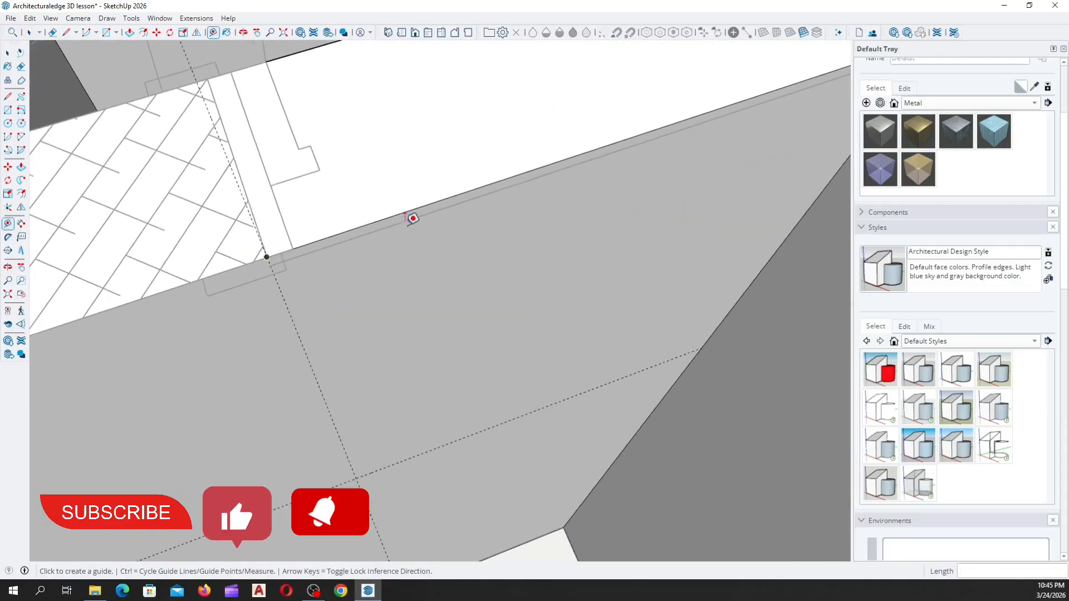
Draw the washroom door rectangle from the floor corner to the intersection of the head and jamb guides
{"action": "left_click", "coordinate": [8, 110]}
{"action": "scroll", "coordinate": [518, 429], "scroll_direction": "up", "scroll_amount": 5}
{"action": "left_click", "coordinate": [512, 432]}
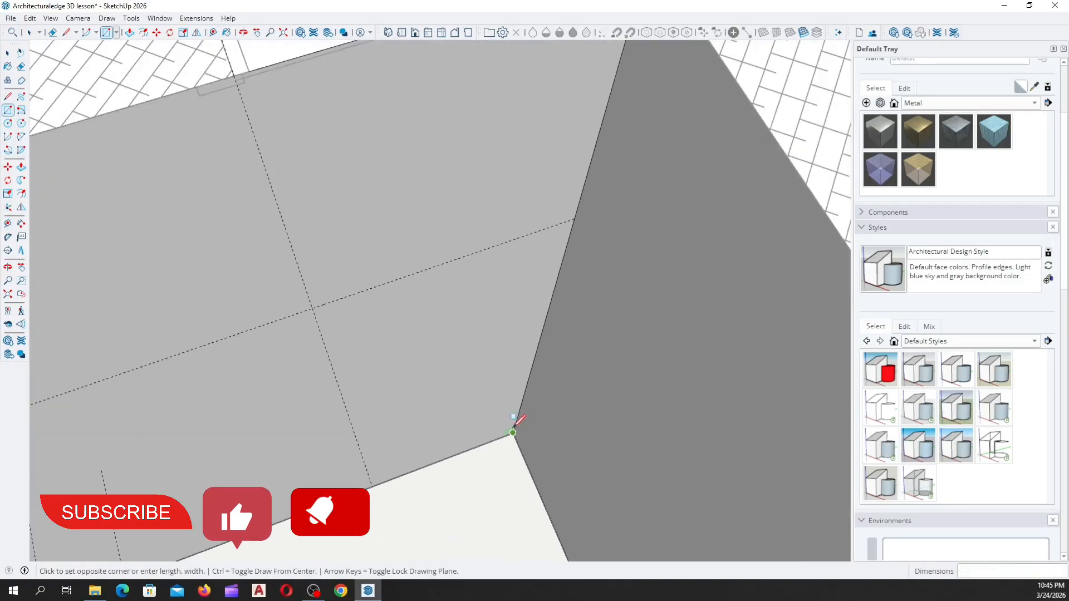
{"action": "left_click", "coordinate": [313, 307]}
{"action": "scroll", "coordinate": [323, 298], "scroll_direction": "down", "scroll_amount": 2}
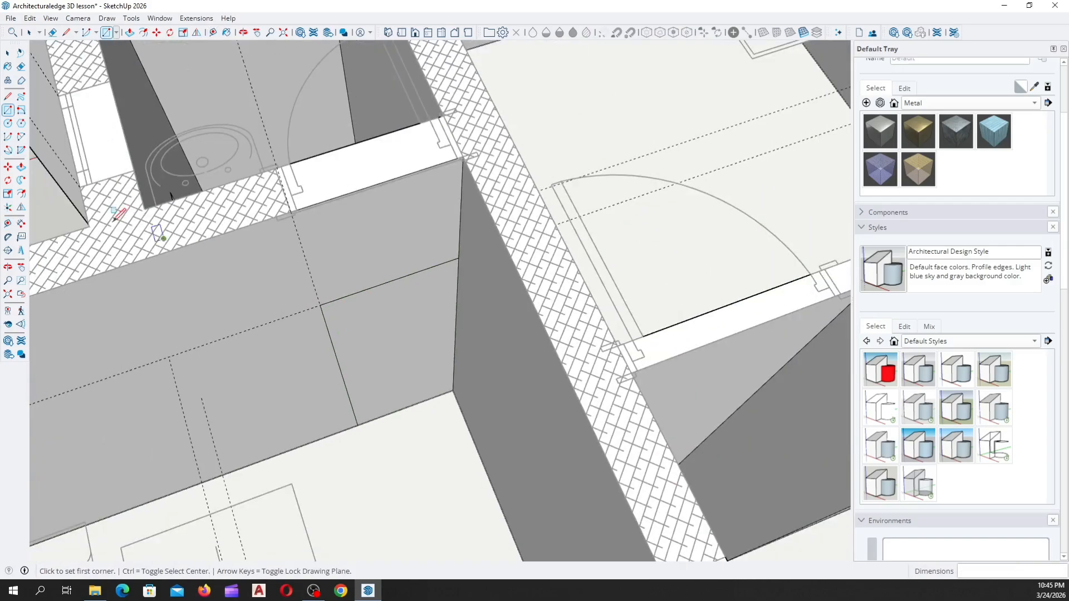
Push the washroom door rectangle 225 mm through the wall to cut the opening
{"action": "left_click", "coordinate": [20, 170]}
{"action": "scroll", "coordinate": [428, 343], "scroll_direction": "down", "scroll_amount": 2}
{"action": "left_click", "coordinate": [393, 358]}
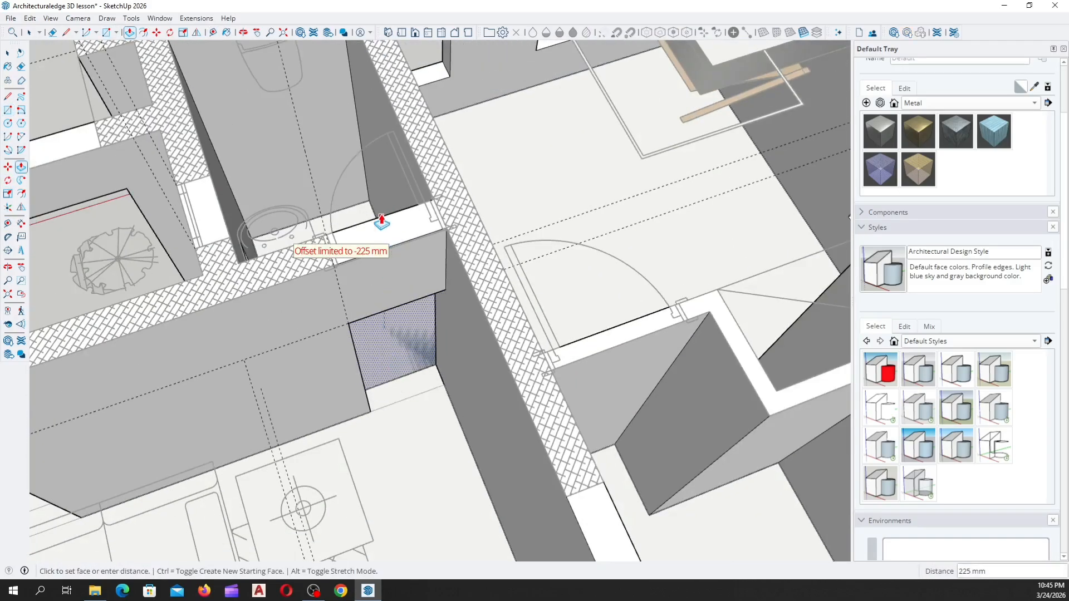
{"action": "left_click", "coordinate": [381, 220]}
{"action": "middle_click_drag", "start_coordinate": [381, 220], "coordinate": [348, 266]}
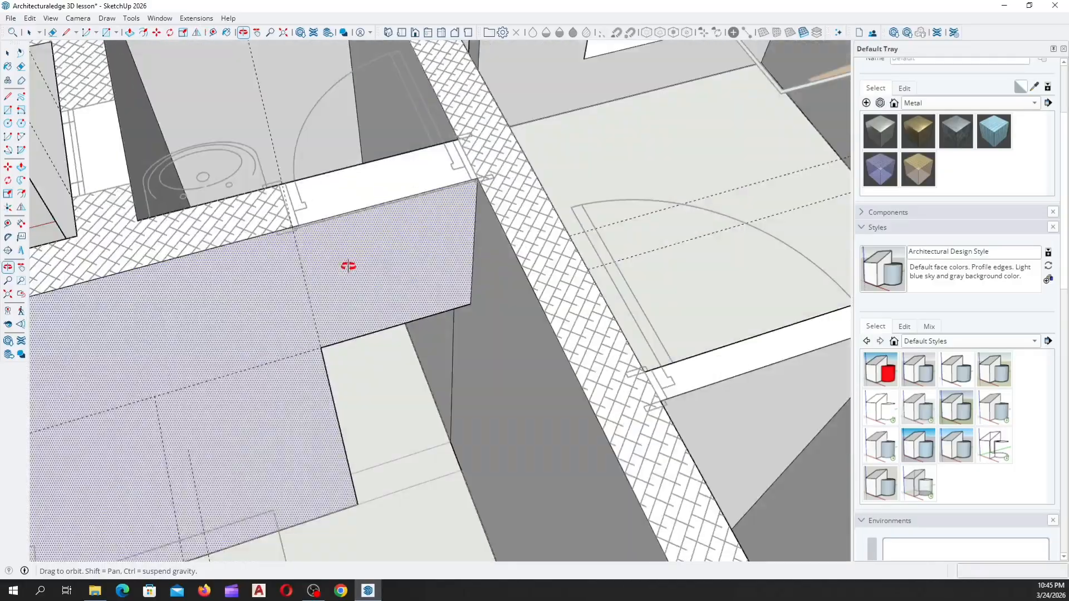
Place a vertical guide from the wall corner to the nearer edge of the kitchen opening on the living room wall
{"action": "left_click_drag", "start_coordinate": [348, 266], "coordinate": [205, 299]}
{"action": "scroll", "coordinate": [204, 298], "scroll_direction": "down", "scroll_amount": 5}
{"action": "middle_click_drag", "start_coordinate": [375, 291], "coordinate": [597, 272]}
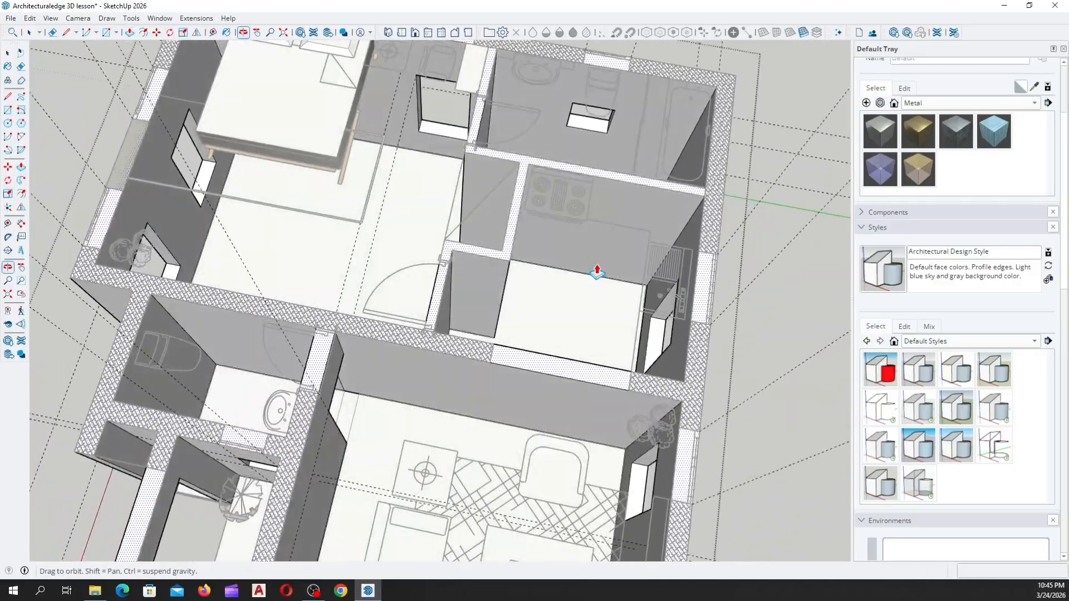
{"action": "scroll", "coordinate": [413, 351], "scroll_direction": "down", "scroll_amount": 3}
{"action": "scroll", "coordinate": [501, 405], "scroll_direction": "up", "scroll_amount": 6}
{"action": "middle_click_drag", "start_coordinate": [501, 406], "coordinate": [606, 408]}
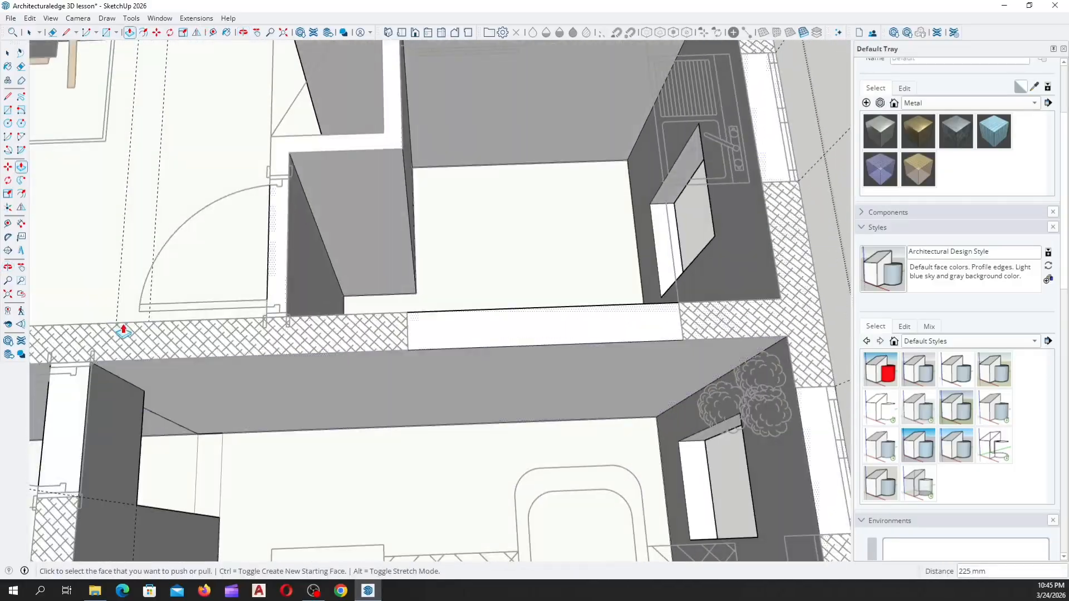
{"action": "left_click", "coordinate": [9, 224]}
{"action": "scroll", "coordinate": [481, 399], "scroll_direction": "up", "scroll_amount": 3}
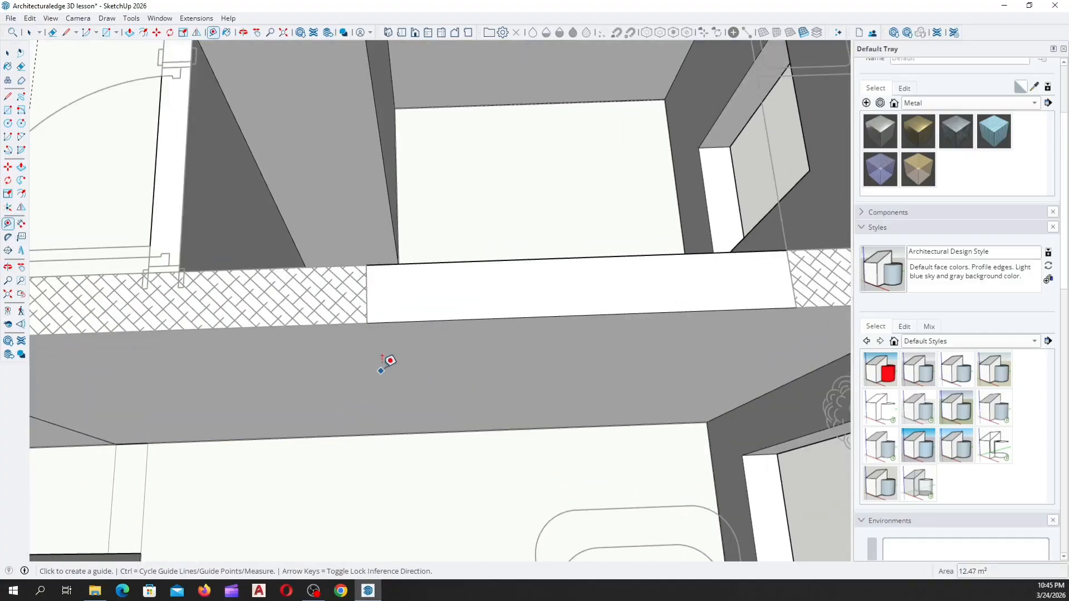
{"action": "scroll", "coordinate": [392, 326], "scroll_direction": "down", "scroll_amount": 3}
{"action": "scroll", "coordinate": [103, 350], "scroll_direction": "up", "scroll_amount": 4}
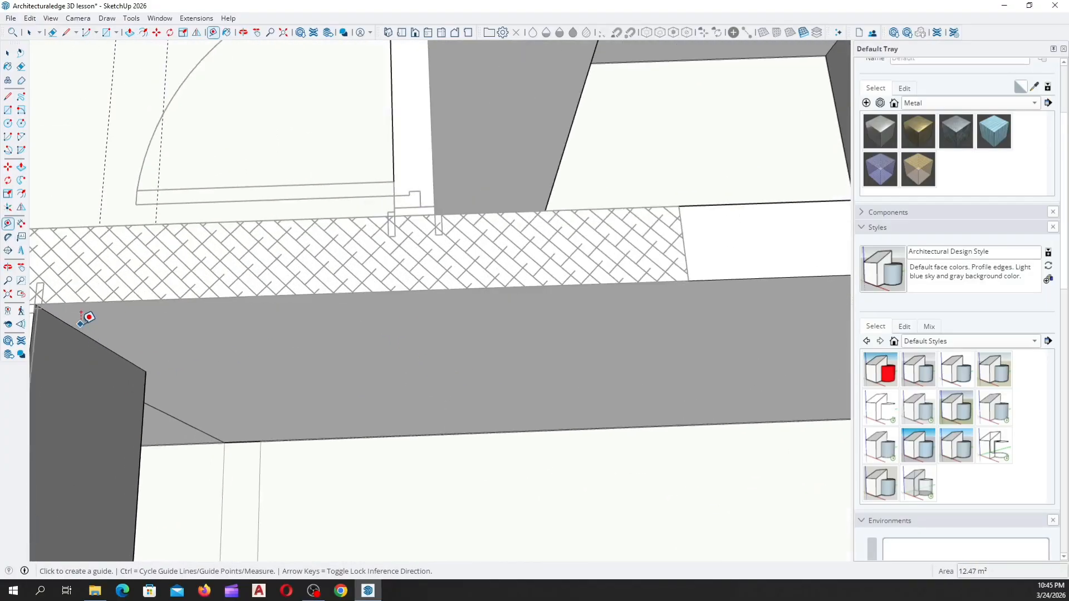
{"action": "left_click", "coordinate": [61, 317]}
{"action": "scroll", "coordinate": [115, 317], "scroll_direction": "down", "scroll_amount": 3}
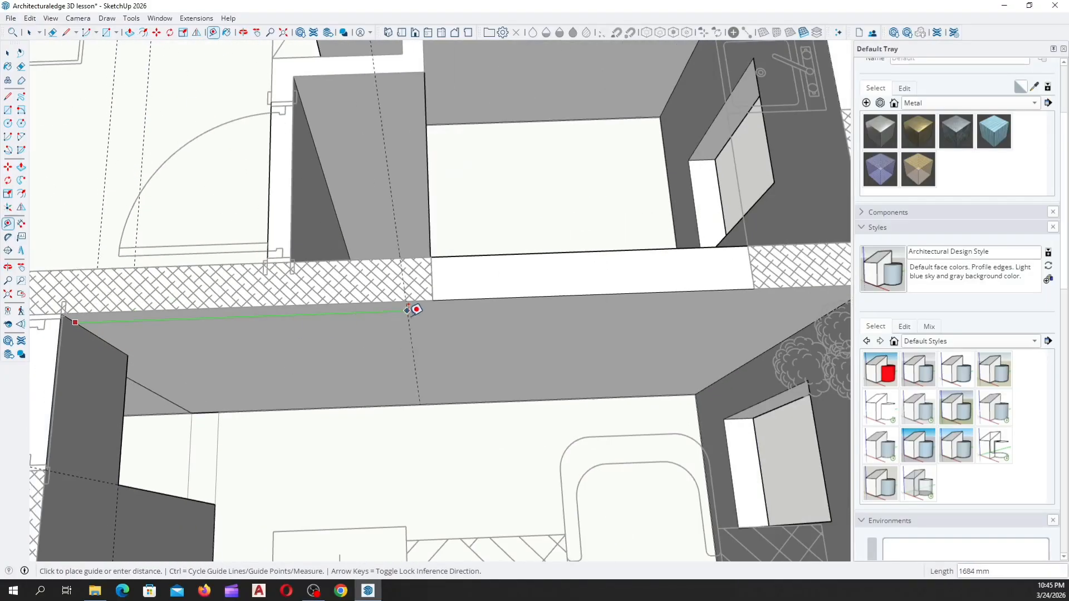
{"action": "scroll", "coordinate": [411, 306], "scroll_direction": "up", "scroll_amount": 5}
{"action": "left_click", "coordinate": [449, 277]}
{"action": "scroll", "coordinate": [170, 325], "scroll_direction": "down", "scroll_amount": 4}
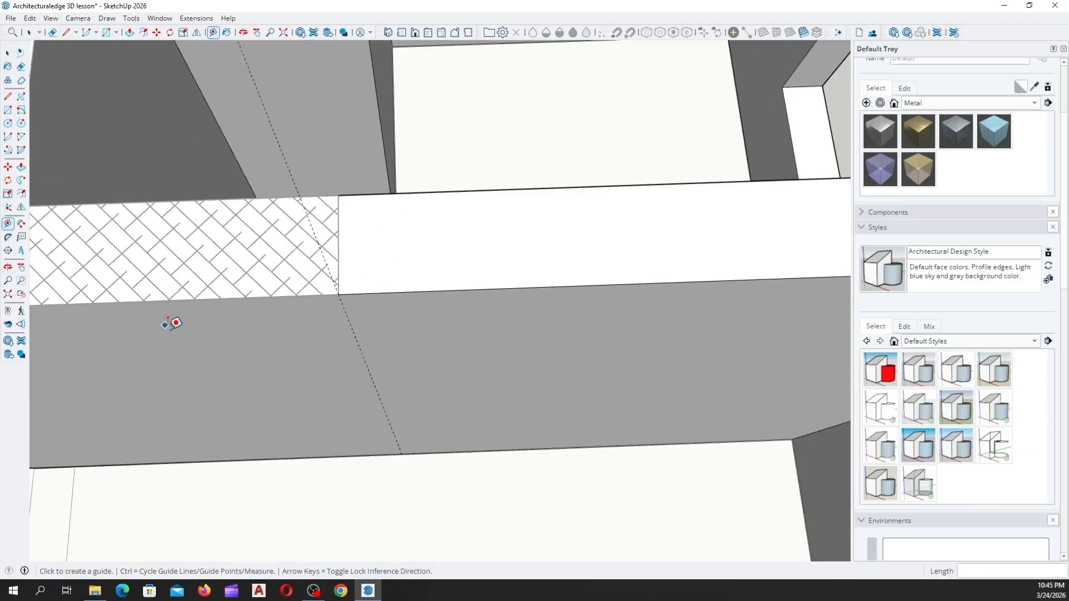
Place a second vertical guide from the first one to the far edge of the kitchen opening
{"action": "mouse_move", "coordinate": [301, 340]}
{"action": "middle_mouse_down"}
{"action": "mouse_move", "coordinate": [260, 213]}
{"action": "mouse_move", "coordinate": [292, 337]}
{"action": "middle_mouse_up"}
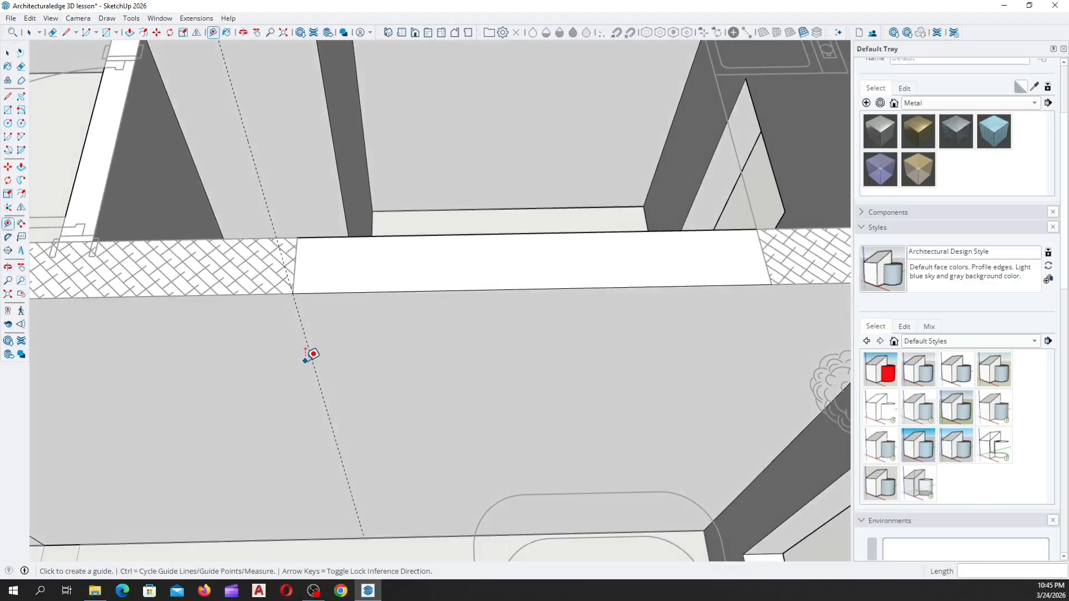
{"action": "left_click", "coordinate": [310, 350]}
{"action": "scroll", "coordinate": [289, 356], "scroll_direction": "down", "scroll_amount": 3}
{"action": "scroll", "coordinate": [551, 332], "scroll_direction": "up", "scroll_amount": 5}
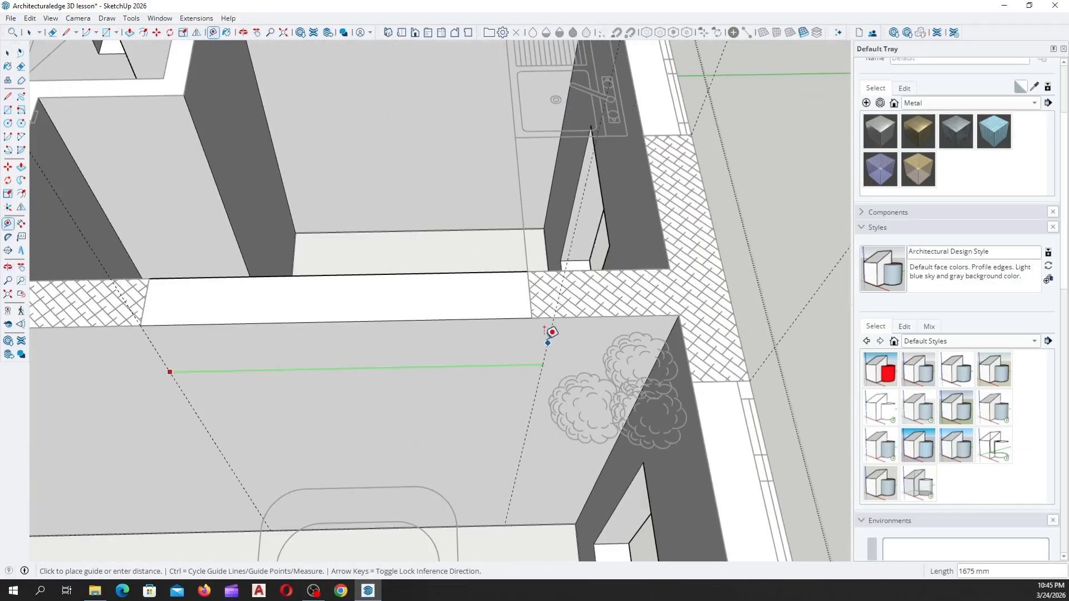
{"action": "left_click", "coordinate": [527, 308]}
Draw a full-height rectangle for the kitchen opening between its two guides, from the floor to the wall top
{"action": "middle_click_drag", "start_coordinate": [537, 303], "coordinate": [499, 408]}
{"action": "scroll", "coordinate": [424, 472], "scroll_direction": "up", "scroll_amount": 5}
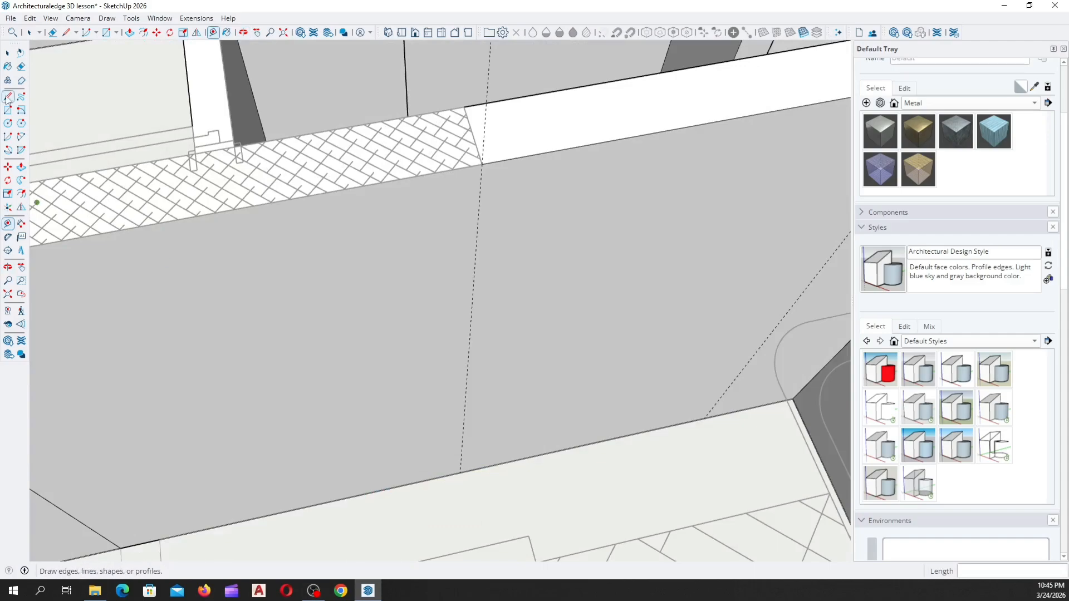
{"action": "scroll", "coordinate": [362, 364], "scroll_direction": "down", "scroll_amount": 1}
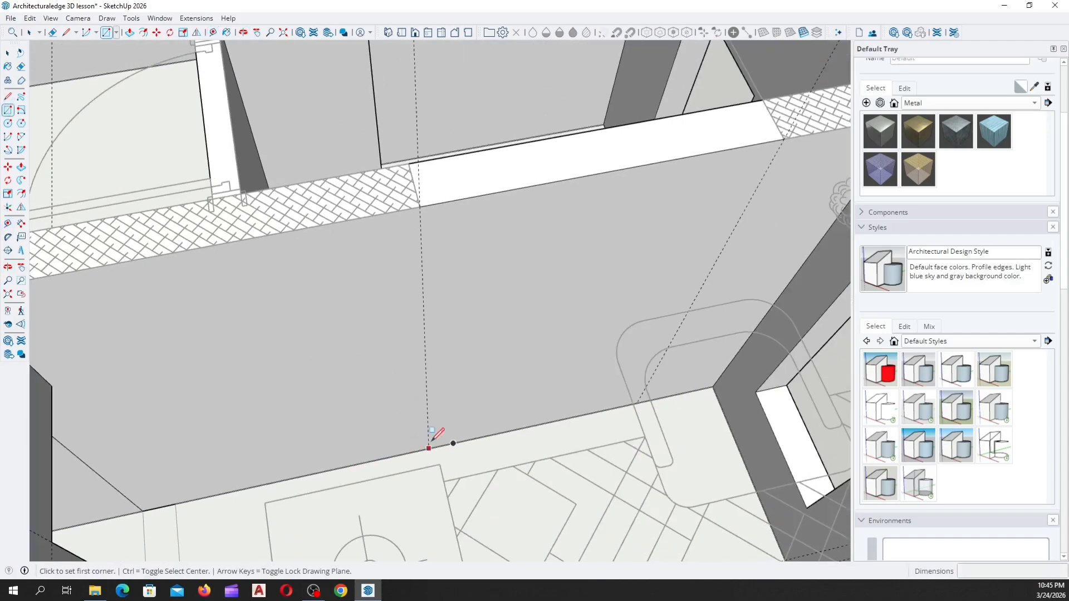
{"action": "left_click", "coordinate": [428, 446]}
{"action": "scroll", "coordinate": [399, 339], "scroll_direction": "down", "scroll_amount": 3}
{"action": "scroll", "coordinate": [729, 228], "scroll_direction": "up", "scroll_amount": 4}
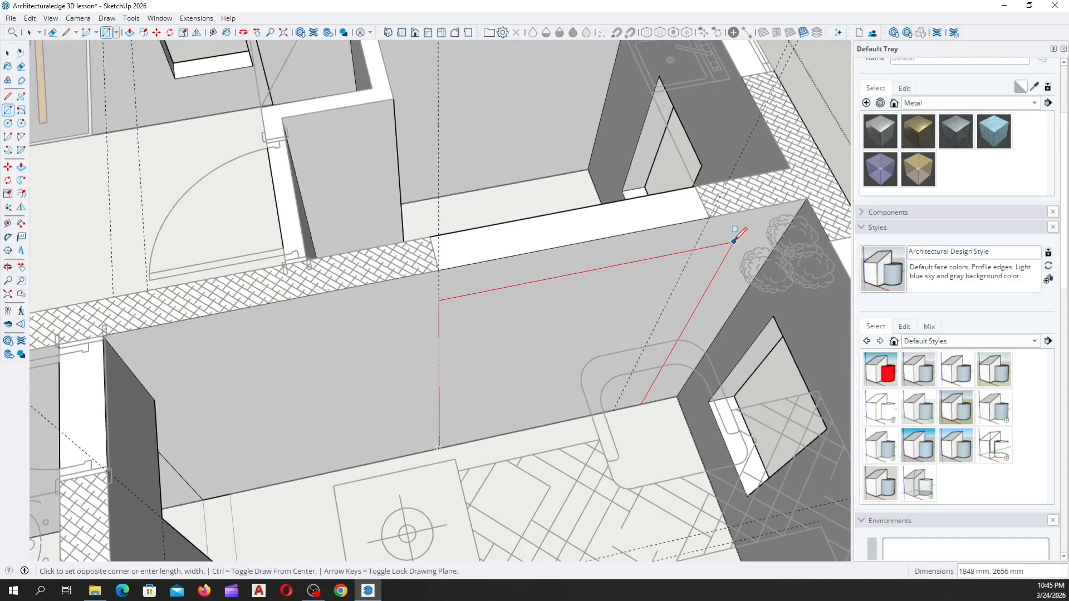
{"action": "scroll", "coordinate": [707, 214], "scroll_direction": "up", "scroll_amount": 1}
{"action": "left_click", "coordinate": [705, 218]}
{"action": "scroll", "coordinate": [390, 275], "scroll_direction": "down", "scroll_amount": 3}
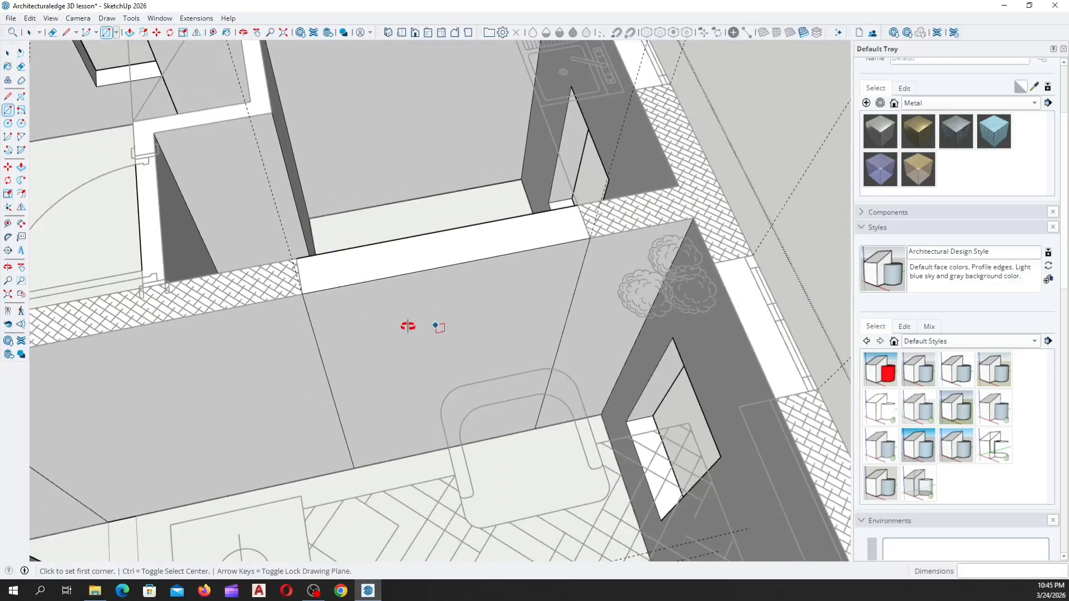
Push the kitchen opening rectangle 225 mm through the living room wall
{"action": "scroll", "coordinate": [282, 338], "scroll_direction": "up", "scroll_amount": 3}
{"action": "key", "text": "p"}
{"action": "scroll", "coordinate": [213, 334], "scroll_direction": "up", "scroll_amount": 2}
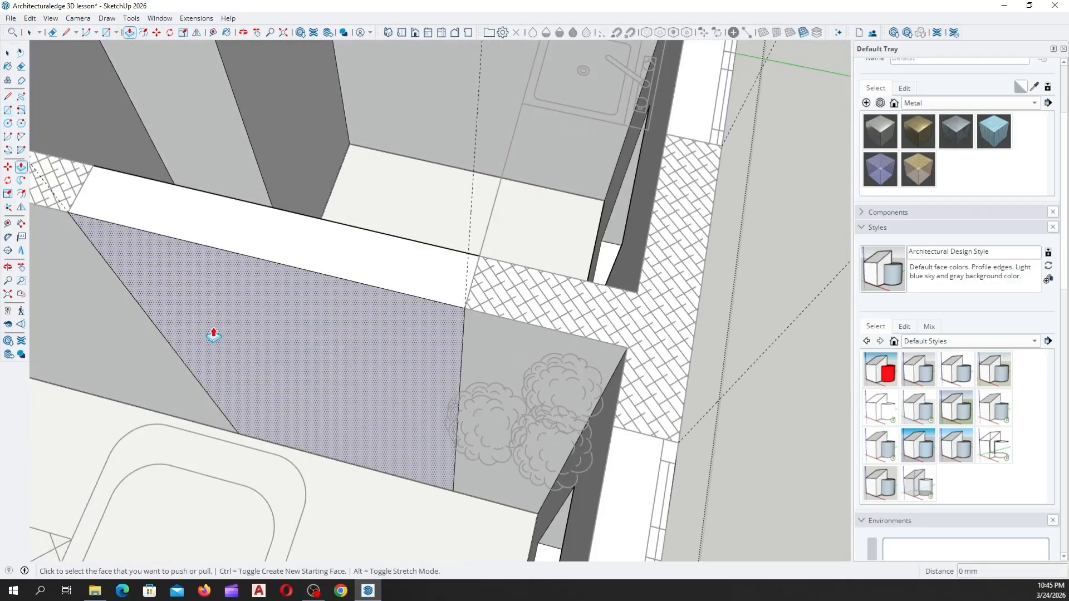
{"action": "scroll", "coordinate": [361, 278], "scroll_direction": "up", "scroll_amount": 2}
{"action": "left_click", "coordinate": [403, 262]}
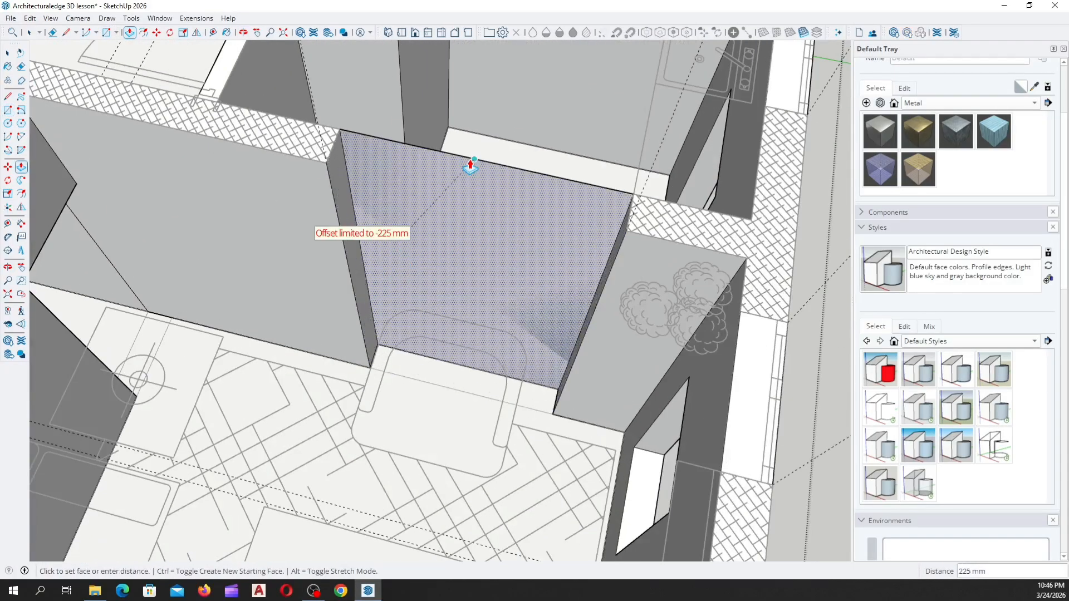
{"action": "left_click", "coordinate": [470, 162]}
{"action": "middle_click_drag", "start_coordinate": [470, 162], "coordinate": [103, 229]}
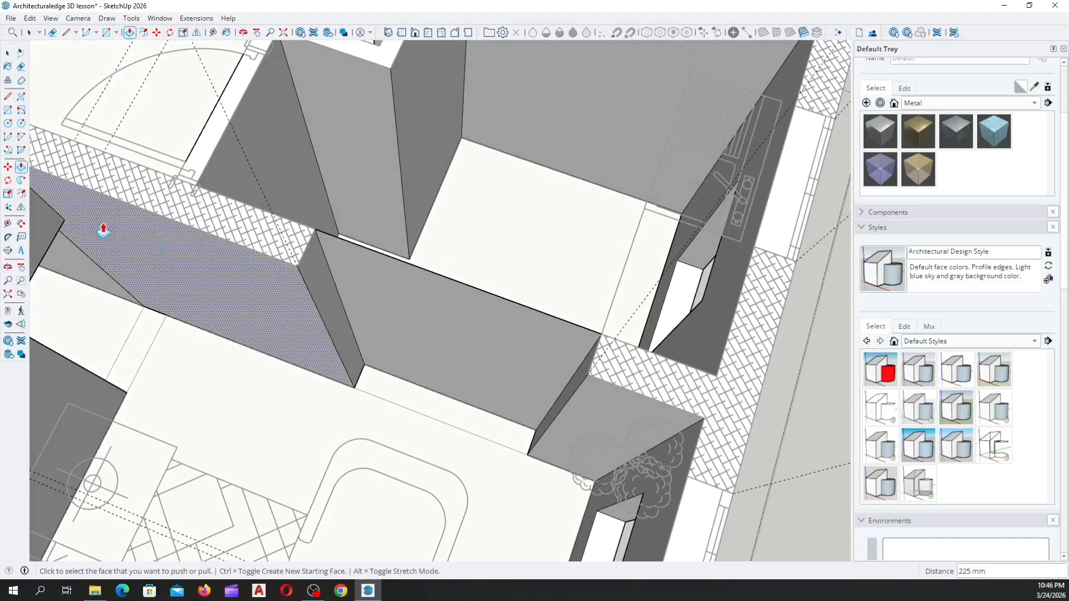
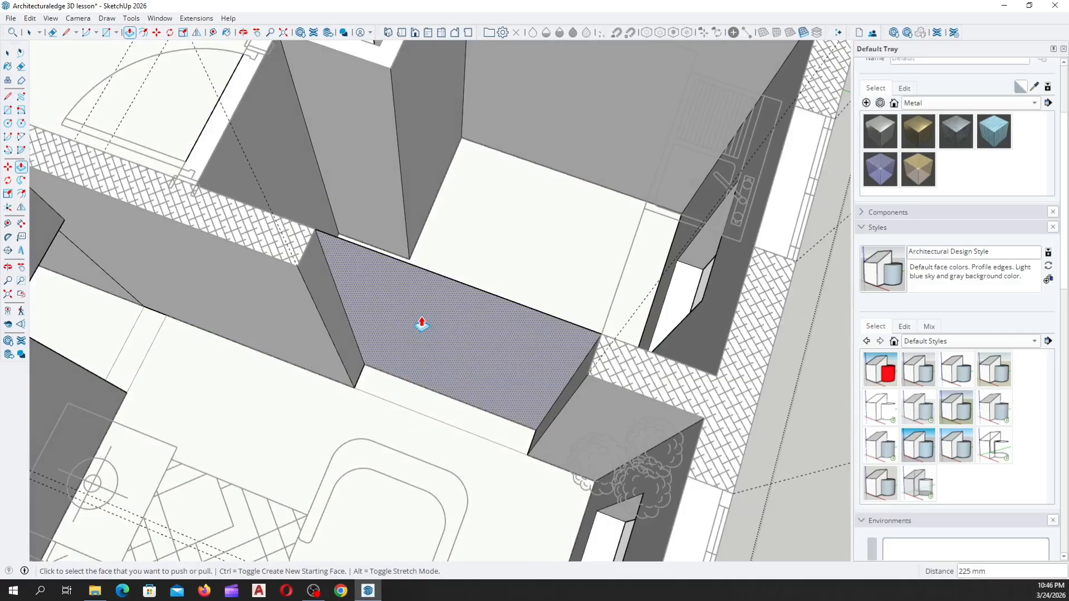
Erase the top edge of the leftover kitchen-side face to clear the full-height opening
{"action": "middle_click_drag", "start_coordinate": [420, 323], "coordinate": [521, 278]}
{"action": "key", "text": "e"}
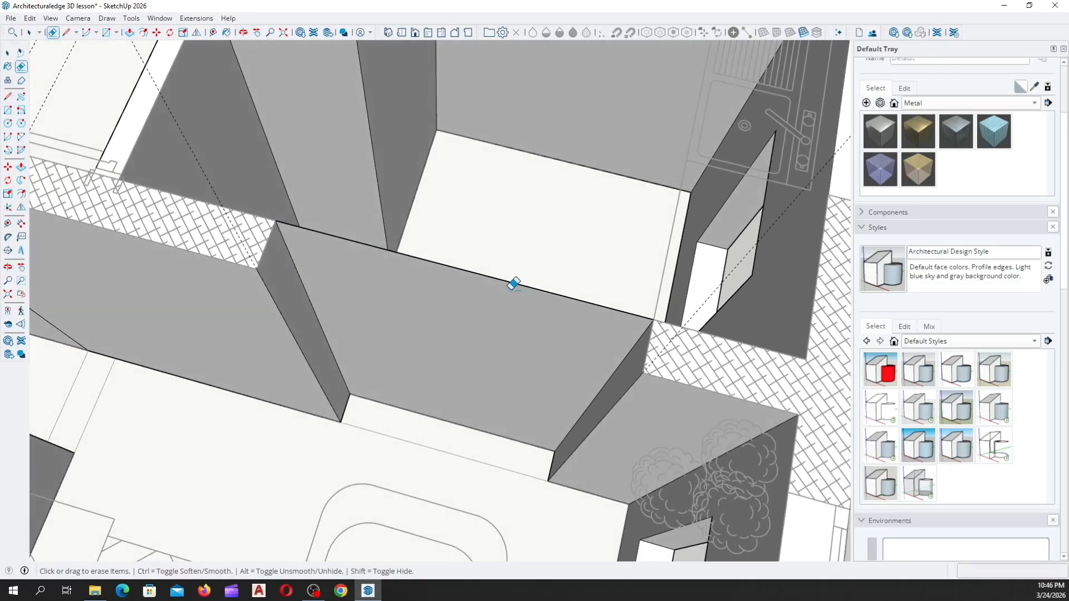
{"action": "left_click_drag", "start_coordinate": [522, 252], "coordinate": [521, 256]}
Examine the new openings around the living room and kitchen, and inspect the bedroom door wall beside the kitchen
{"action": "scroll", "coordinate": [522, 321], "scroll_direction": "down", "scroll_amount": 3}
{"action": "mouse_move", "coordinate": [522, 321]}
{"action": "middle_mouse_down"}
{"action": "mouse_move", "coordinate": [568, 207]}
{"action": "mouse_move", "coordinate": [766, 210]}
{"action": "mouse_move", "coordinate": [664, 352]}
{"action": "mouse_move", "coordinate": [386, 401]}
{"action": "mouse_move", "coordinate": [574, 427]}
{"action": "mouse_move", "coordinate": [649, 414]}
{"action": "mouse_move", "coordinate": [569, 329]}
{"action": "middle_mouse_up"}
{"action": "scroll", "coordinate": [620, 215], "scroll_direction": "up", "scroll_amount": 4}
{"action": "scroll", "coordinate": [524, 228], "scroll_direction": "down", "scroll_amount": 2}
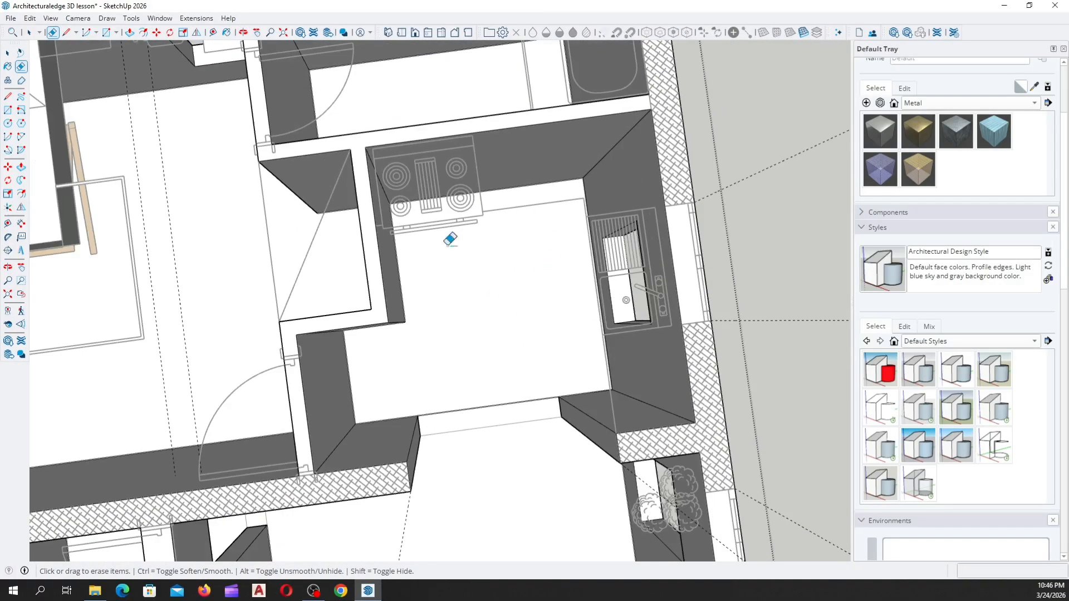
{"action": "middle_click_drag", "start_coordinate": [488, 373], "coordinate": [546, 236]}
{"action": "scroll", "coordinate": [546, 236], "scroll_direction": "down", "scroll_amount": 5}
{"action": "middle_click_drag", "start_coordinate": [504, 386], "coordinate": [676, 525]}
{"action": "middle_click_drag", "start_coordinate": [599, 429], "coordinate": [704, 393]}
{"action": "scroll", "coordinate": [647, 289], "scroll_direction": "up", "scroll_amount": 5}
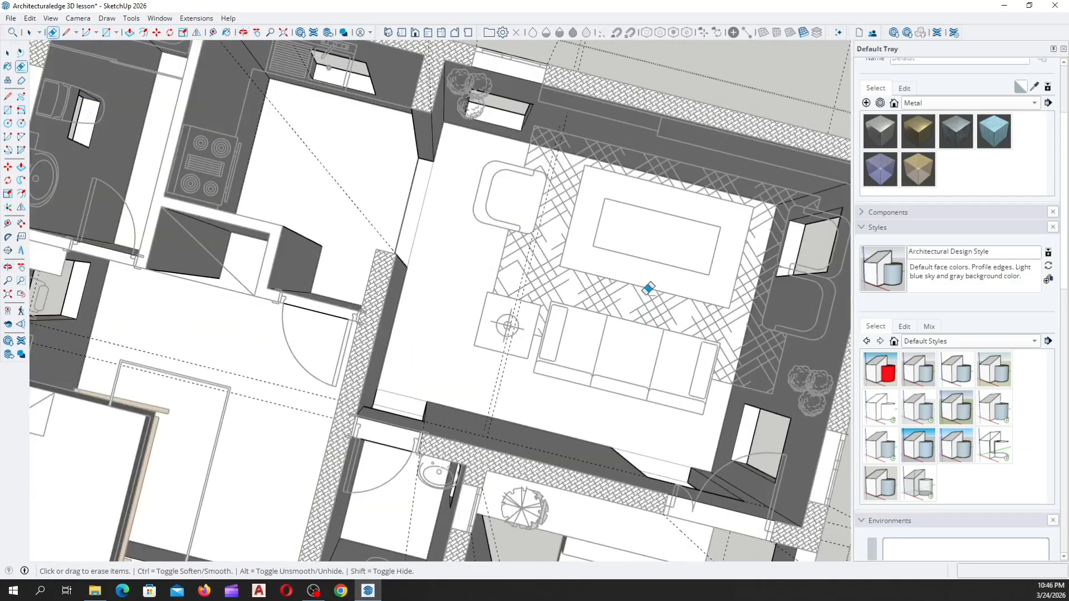
{"action": "mouse_move", "coordinate": [454, 309]}
{"action": "middle_mouse_down"}
{"action": "mouse_move", "coordinate": [584, 331]}
{"action": "mouse_move", "coordinate": [835, 191]}
{"action": "middle_mouse_up"}
{"action": "middle_click_drag", "start_coordinate": [455, 370], "coordinate": [651, 490]}
{"action": "scroll", "coordinate": [436, 339], "scroll_direction": "down", "scroll_amount": 5}
{"action": "middle_click_drag", "start_coordinate": [416, 367], "coordinate": [692, 303]}
{"action": "scroll", "coordinate": [338, 324], "scroll_direction": "up", "scroll_amount": 5}
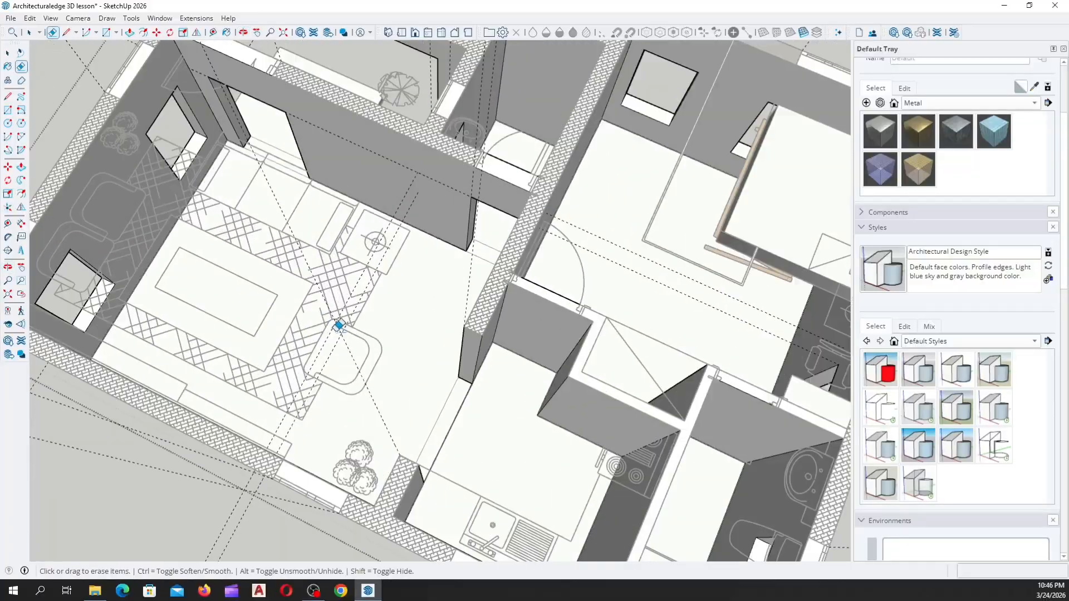
{"action": "mouse_move", "coordinate": [338, 324]}
{"action": "middle_mouse_down"}
{"action": "mouse_move", "coordinate": [389, 375]}
{"action": "mouse_move", "coordinate": [586, 345]}
{"action": "middle_mouse_up"}
{"action": "scroll", "coordinate": [544, 267], "scroll_direction": "up", "scroll_amount": 6}
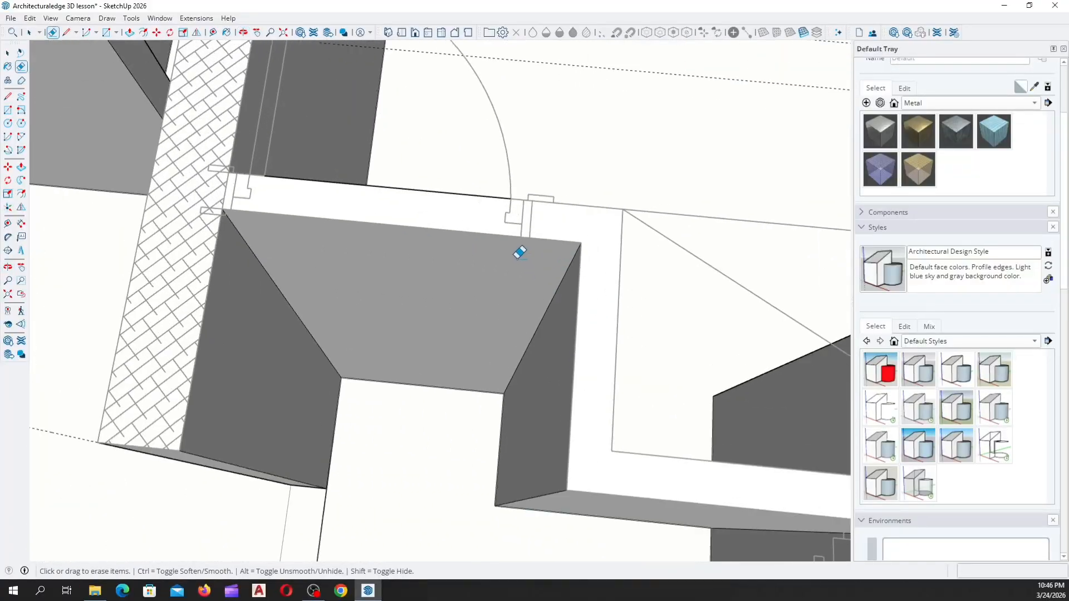
{"action": "middle_click_drag", "start_coordinate": [417, 284], "coordinate": [452, 229]}
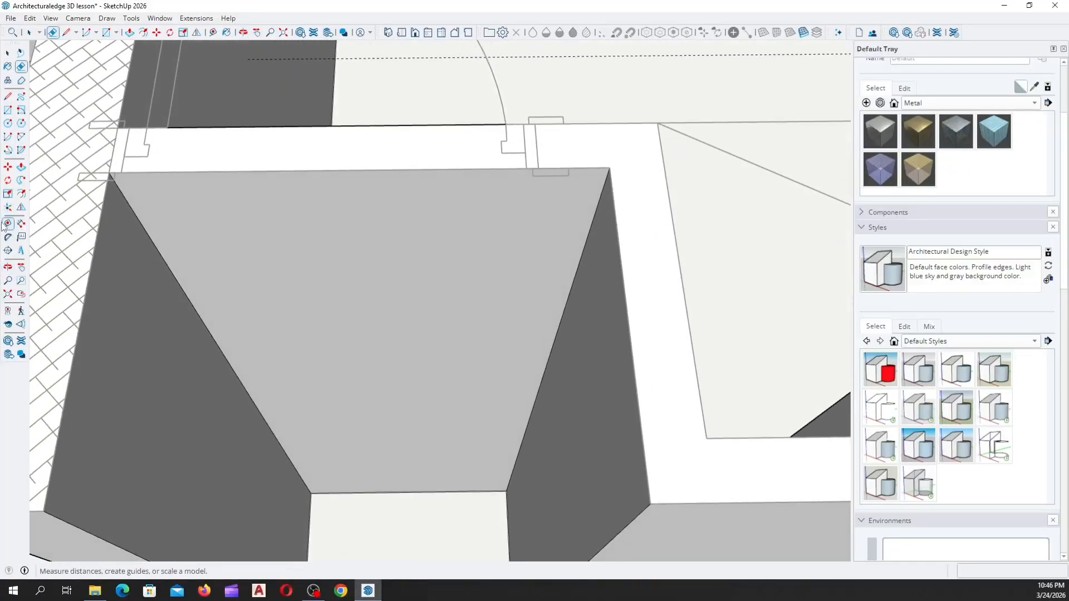
Place a horizontal guide at door-head height above the floor edge on the kitchen-side face of the bedroom door wall
{"action": "scroll", "coordinate": [540, 373], "scroll_direction": "down", "scroll_amount": 10}
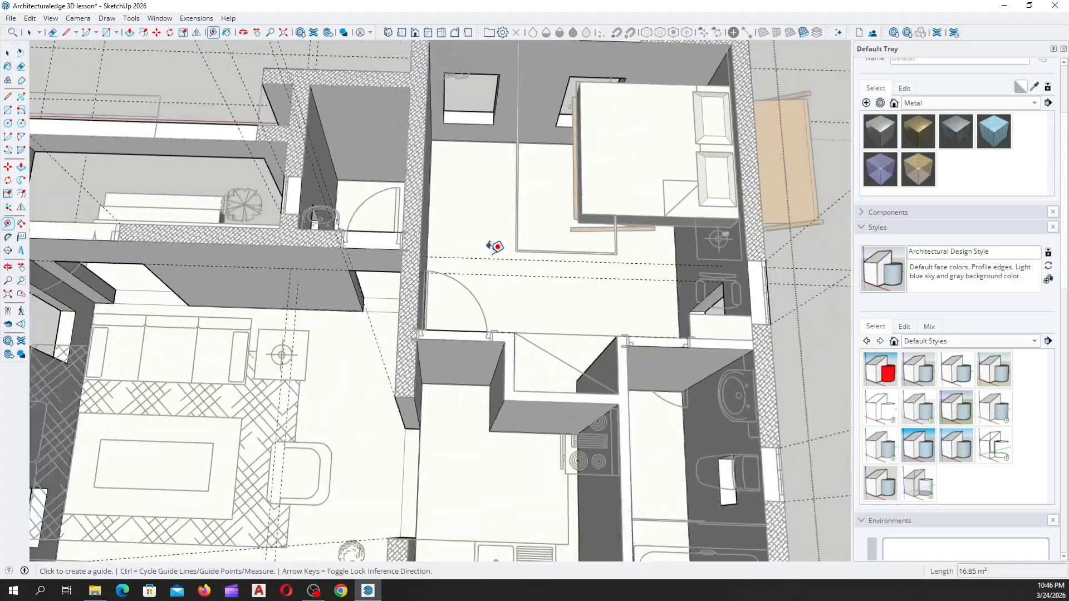
{"action": "scroll", "coordinate": [485, 375], "scroll_direction": "up", "scroll_amount": 8}
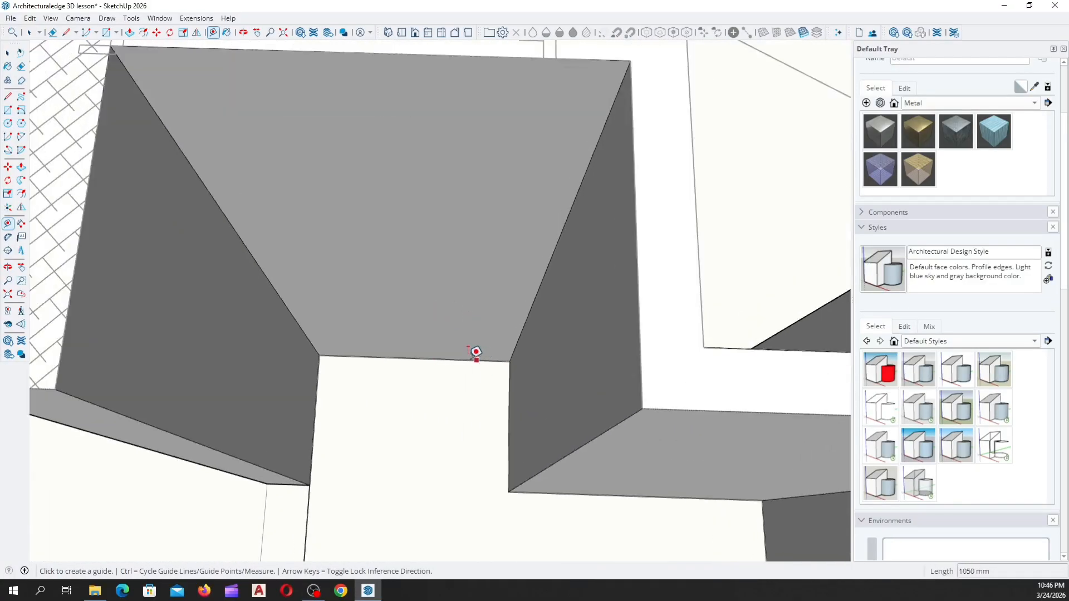
{"action": "left_click", "coordinate": [433, 359]}
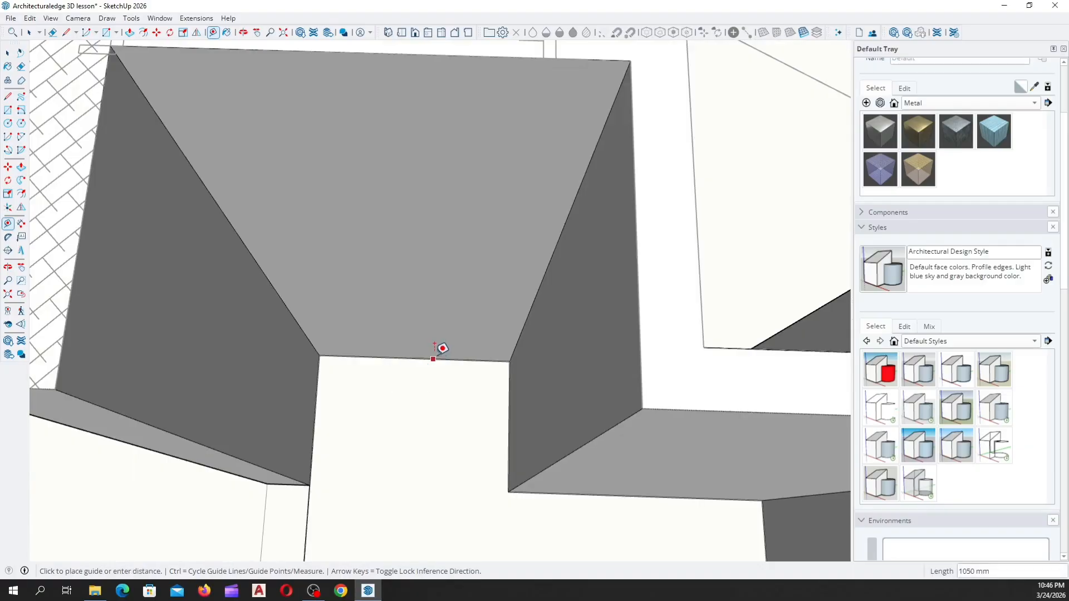
{"action": "scroll", "coordinate": [442, 334], "scroll_direction": "down", "scroll_amount": 2}
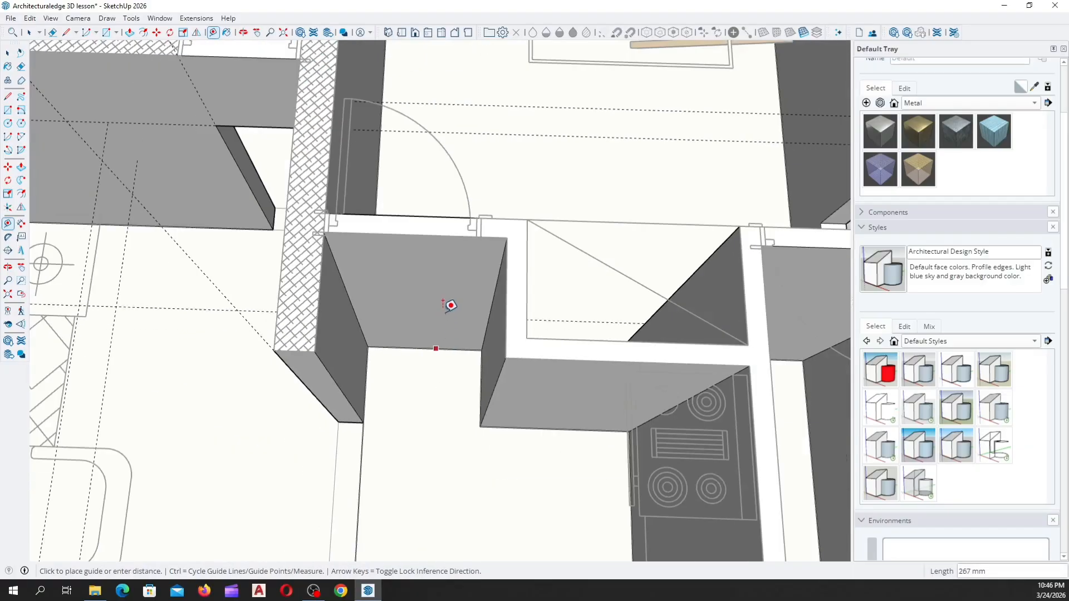
{"action": "left_click", "coordinate": [385, 263]}
Place a vertical guide 900 mm from the thick wall's corner, aligned with the far door jamb on the plan
{"action": "scroll", "coordinate": [425, 300], "scroll_direction": "up", "scroll_amount": 5}
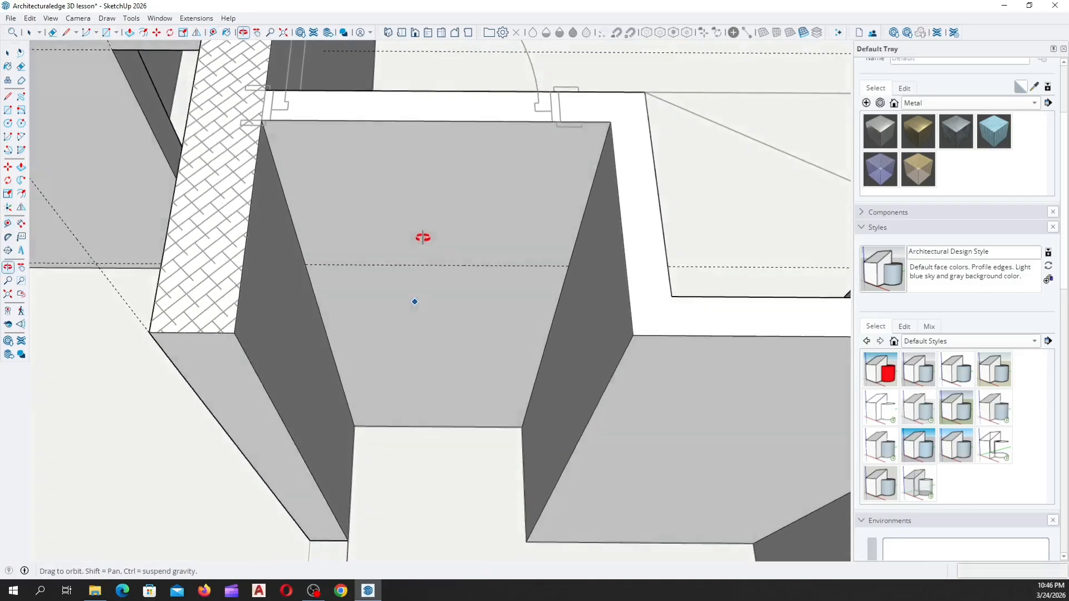
{"action": "left_click", "coordinate": [266, 167]}
{"action": "scroll", "coordinate": [423, 173], "scroll_direction": "down", "scroll_amount": 2}
{"action": "scroll", "coordinate": [417, 273], "scroll_direction": "up", "scroll_amount": 3}
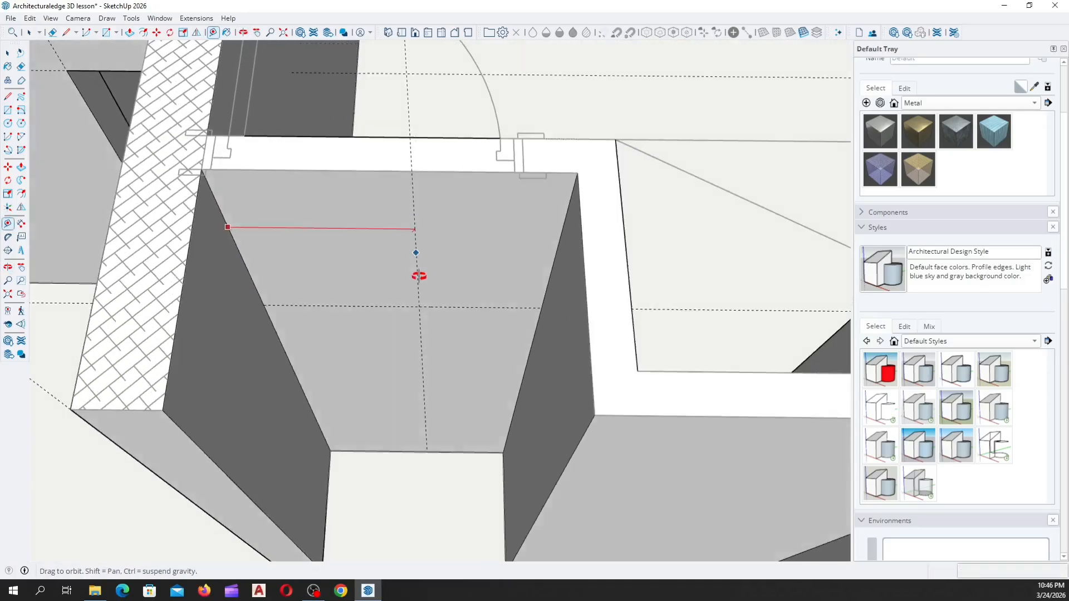
{"action": "scroll", "coordinate": [526, 161], "scroll_direction": "up", "scroll_amount": 2}
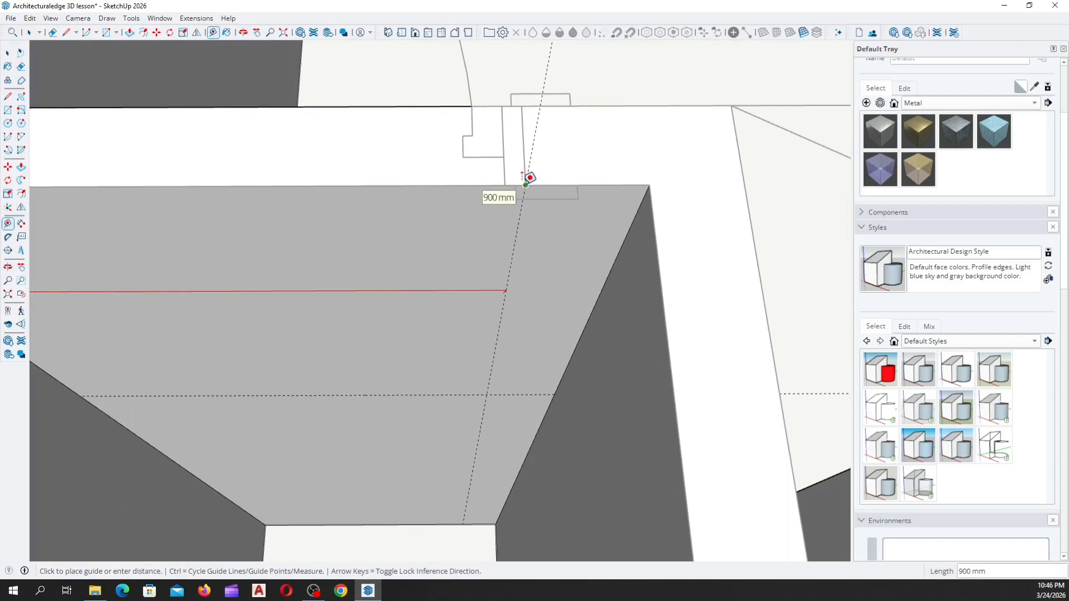
{"action": "left_click", "coordinate": [527, 179]}
{"action": "scroll", "coordinate": [527, 179], "scroll_direction": "down", "scroll_amount": 3}
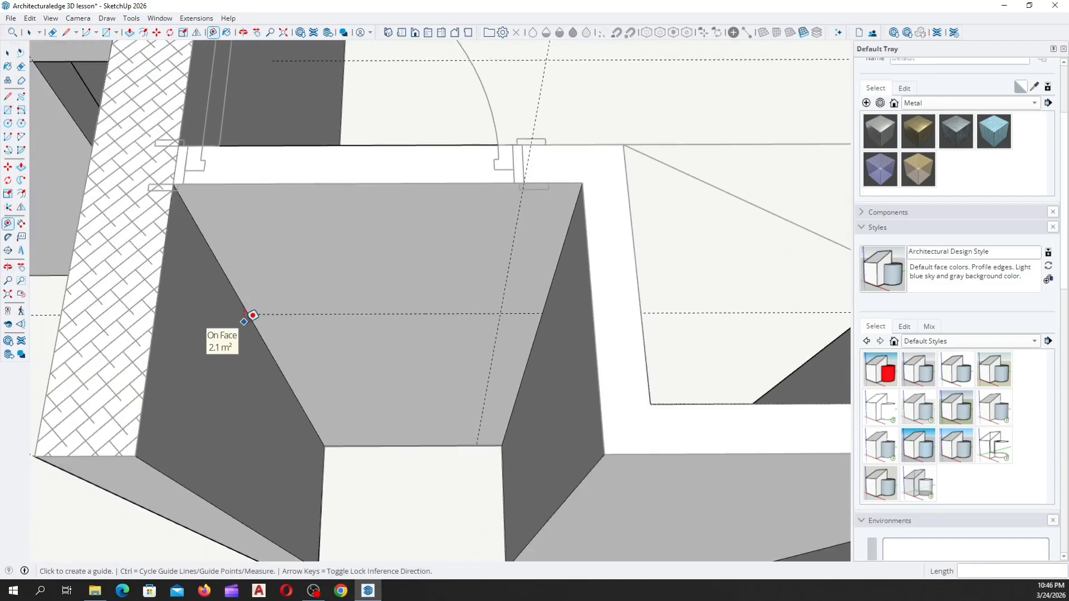
Draw the bedroom door rectangle from the floor corner at the thick wall to the intersection of the two guides
{"action": "key", "text": "r"}
{"action": "left_click", "coordinate": [324, 446]}
{"action": "scroll", "coordinate": [544, 339], "scroll_direction": "up", "scroll_amount": 6}
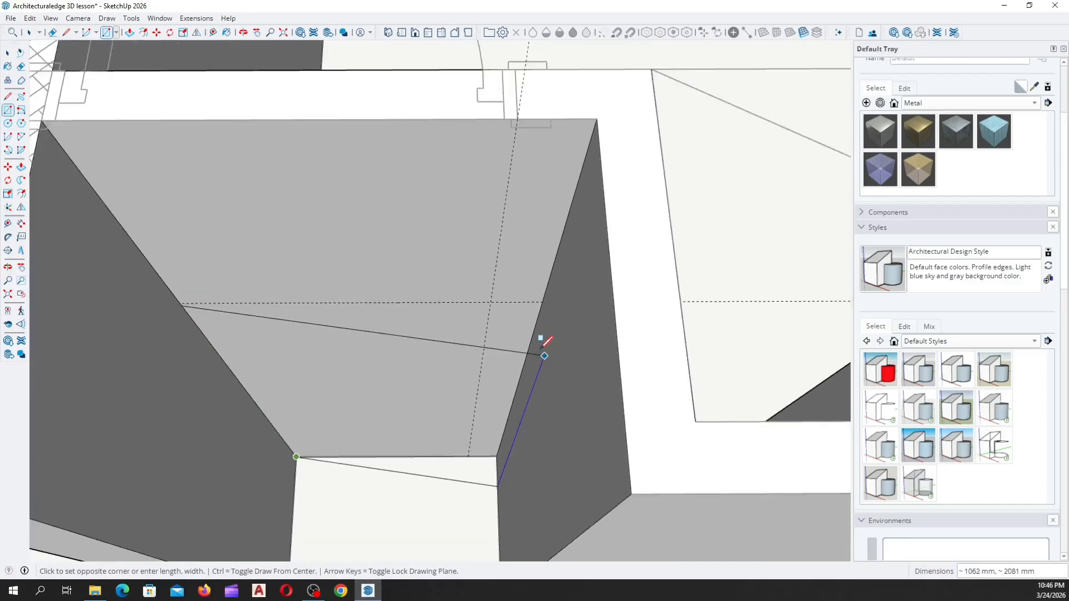
{"action": "left_click", "coordinate": [485, 276]}
{"action": "scroll", "coordinate": [484, 277], "scroll_direction": "down", "scroll_amount": 3}
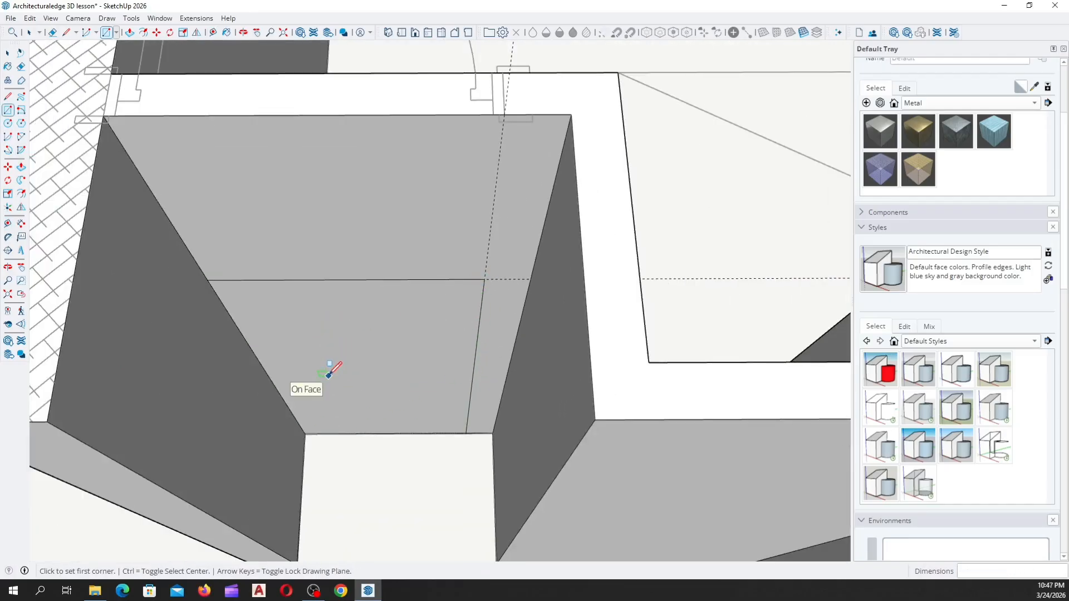
Push the bedroom door rectangle 115 mm through the wall to cut the opening
{"action": "key", "text": "p"}
{"action": "scroll", "coordinate": [369, 451], "scroll_direction": "down", "scroll_amount": 4}
{"action": "mouse_move", "coordinate": [367, 442]}
{"action": "middle_mouse_down"}
{"action": "mouse_move", "coordinate": [361, 469]}
{"action": "mouse_move", "coordinate": [384, 267]}
{"action": "mouse_move", "coordinate": [403, 220]}
{"action": "mouse_move", "coordinate": [382, 447]}
{"action": "middle_mouse_up"}
{"action": "scroll", "coordinate": [365, 439], "scroll_direction": "up", "scroll_amount": 2}
{"action": "left_click", "coordinate": [365, 438]}
{"action": "left_click", "coordinate": [473, 359]}
Examine the bedroom door opening from inside the bedroom, along with the adjoining recess and the bathroom door wall
{"action": "scroll", "coordinate": [320, 526], "scroll_direction": "down", "scroll_amount": 4}
{"action": "middle_click_drag", "start_coordinate": [317, 529], "coordinate": [627, 587]}
{"action": "scroll", "coordinate": [437, 325], "scroll_direction": "up", "scroll_amount": 3}
{"action": "middle_click_drag", "start_coordinate": [437, 327], "coordinate": [575, 277]}
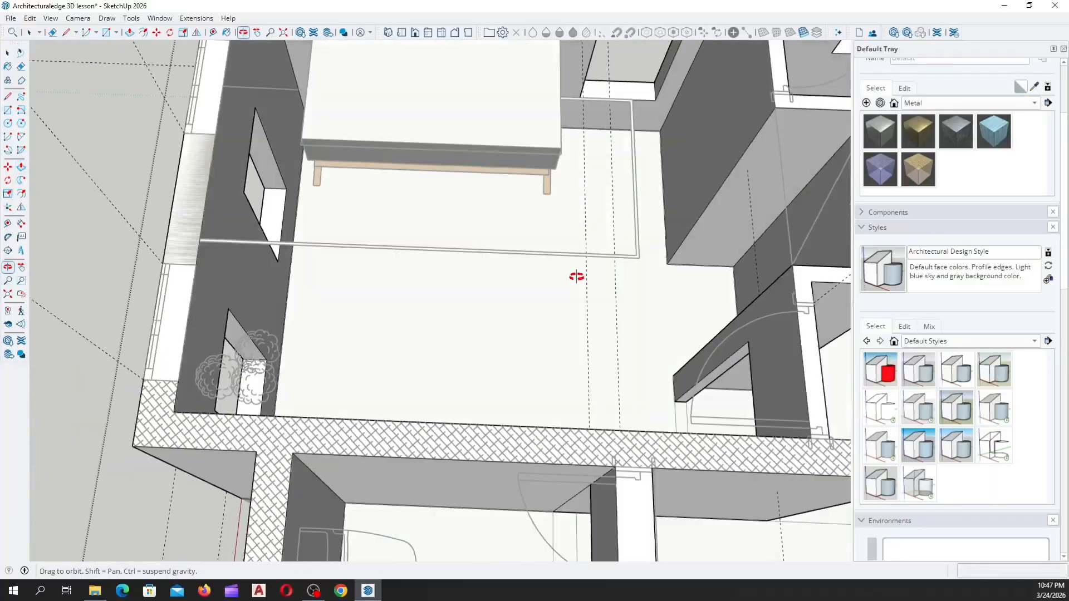
{"action": "scroll", "coordinate": [349, 411], "scroll_direction": "down", "scroll_amount": 3}
{"action": "scroll", "coordinate": [349, 410], "scroll_direction": "down", "scroll_amount": 3}
{"action": "middle_click_drag", "start_coordinate": [349, 410], "coordinate": [565, 329]}
{"action": "scroll", "coordinate": [449, 279], "scroll_direction": "up", "scroll_amount": 5}
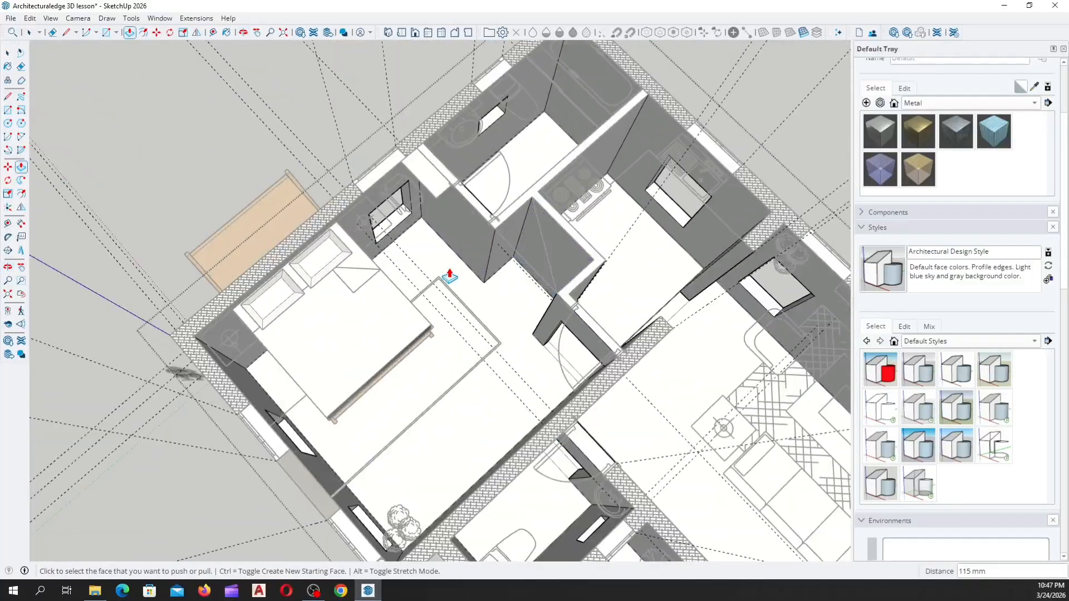
{"action": "middle_click_drag", "start_coordinate": [449, 279], "coordinate": [420, 411]}
{"action": "scroll", "coordinate": [537, 249], "scroll_direction": "up", "scroll_amount": 3}
{"action": "middle_click_drag", "start_coordinate": [536, 248], "coordinate": [477, 341]}
{"action": "scroll", "coordinate": [433, 303], "scroll_direction": "up", "scroll_amount": 3}
{"action": "scroll", "coordinate": [477, 341], "scroll_direction": "down", "scroll_amount": 4}
{"action": "scroll", "coordinate": [567, 288], "scroll_direction": "up", "scroll_amount": 6}
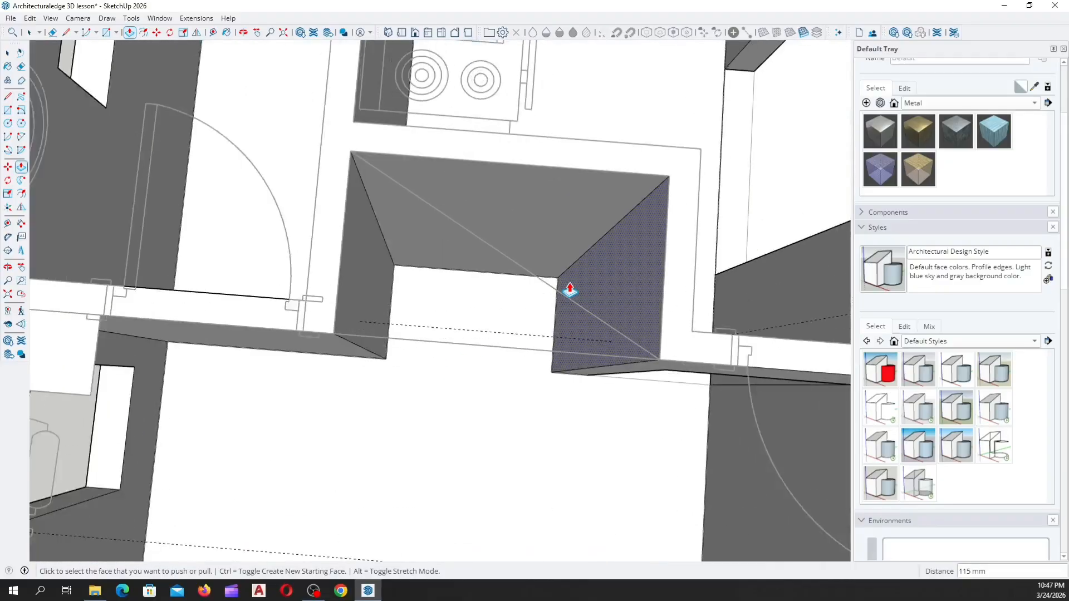
{"action": "scroll", "coordinate": [438, 397], "scroll_direction": "down", "scroll_amount": 5}
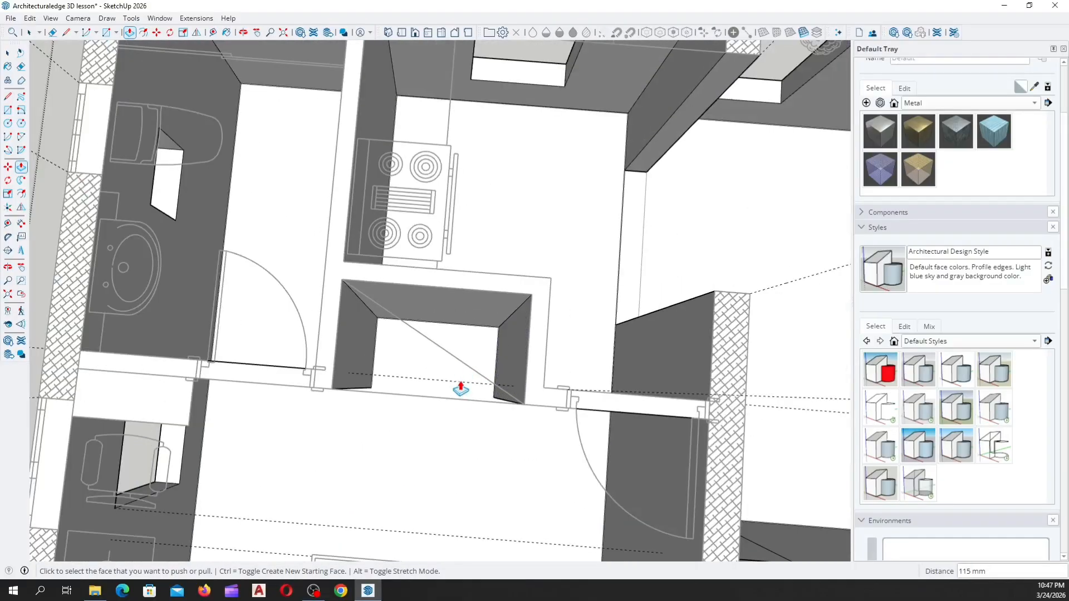
{"action": "middle_click_drag", "start_coordinate": [453, 382], "coordinate": [489, 348]}
{"action": "scroll", "coordinate": [424, 300], "scroll_direction": "up", "scroll_amount": 2}
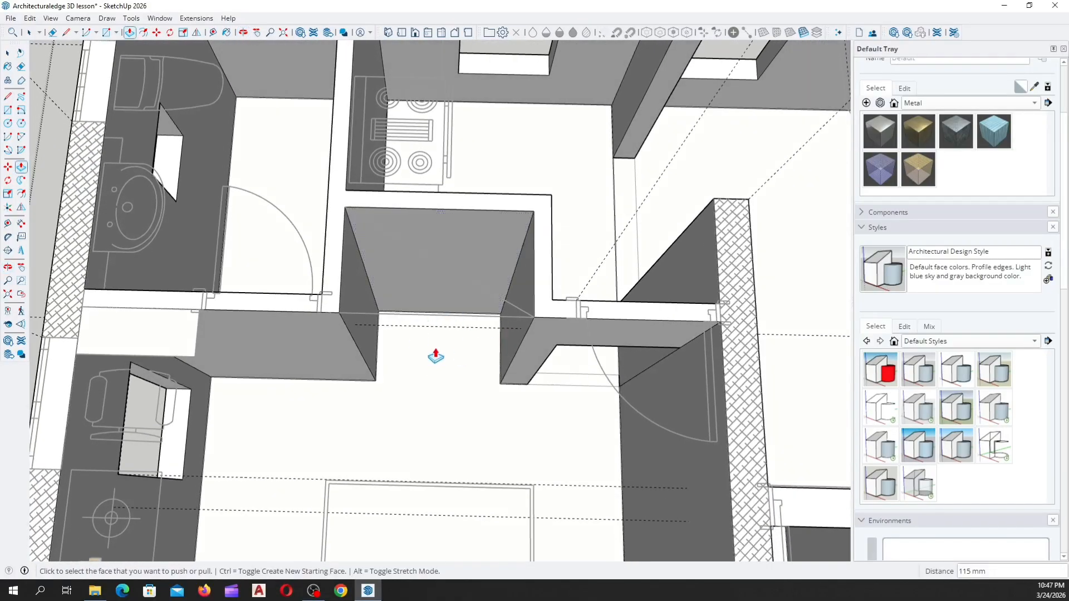
{"action": "middle_click_drag", "start_coordinate": [415, 350], "coordinate": [317, 241]}
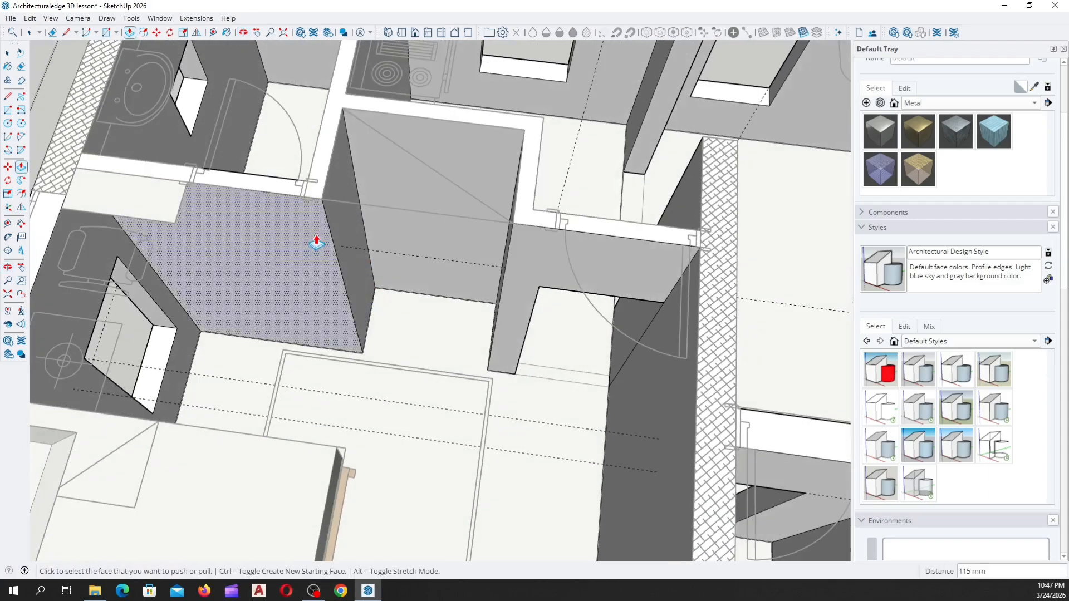
{"action": "middle_click_drag", "start_coordinate": [406, 272], "coordinate": [382, 388]}
{"action": "scroll", "coordinate": [553, 289], "scroll_direction": "down", "scroll_amount": 2}
{"action": "scroll", "coordinate": [561, 282], "scroll_direction": "down", "scroll_amount": 3}
{"action": "scroll", "coordinate": [414, 381], "scroll_direction": "up", "scroll_amount": 3}
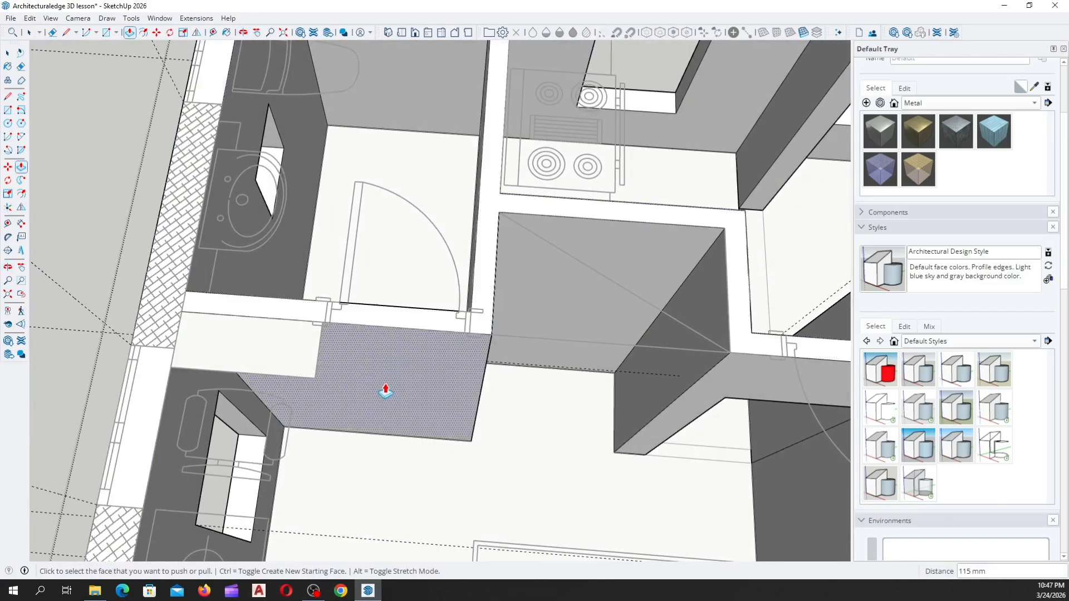
{"action": "scroll", "coordinate": [283, 342], "scroll_direction": "up", "scroll_amount": 3}
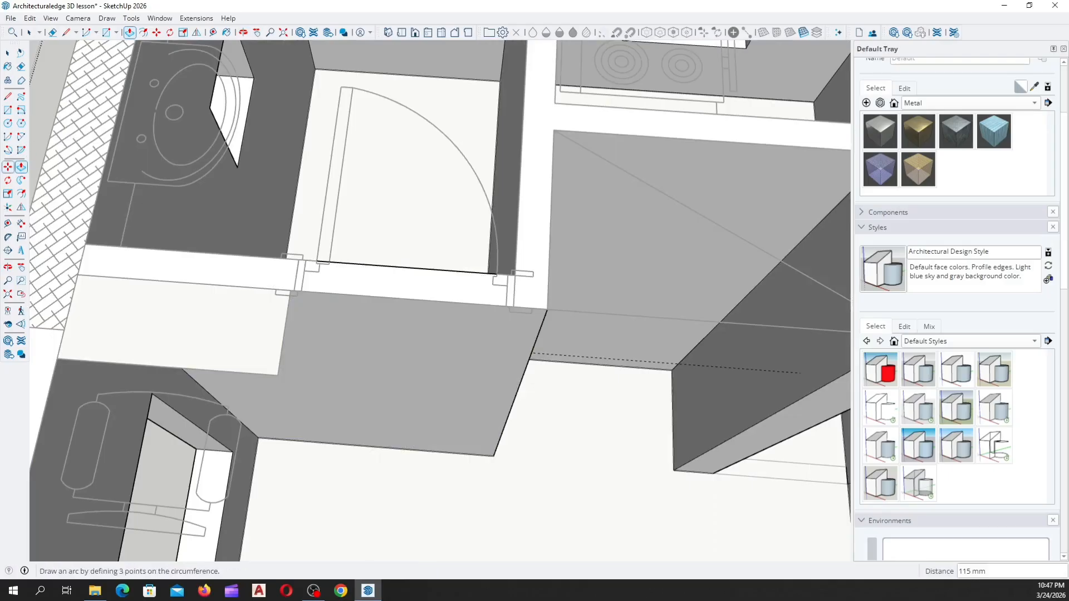
Place vertical guides at both bathroom door jambs, the first 115 mm from the wall corner and the second 750 mm further along
{"action": "left_click", "coordinate": [8, 223]}
{"action": "scroll", "coordinate": [539, 333], "scroll_direction": "up", "scroll_amount": 1}
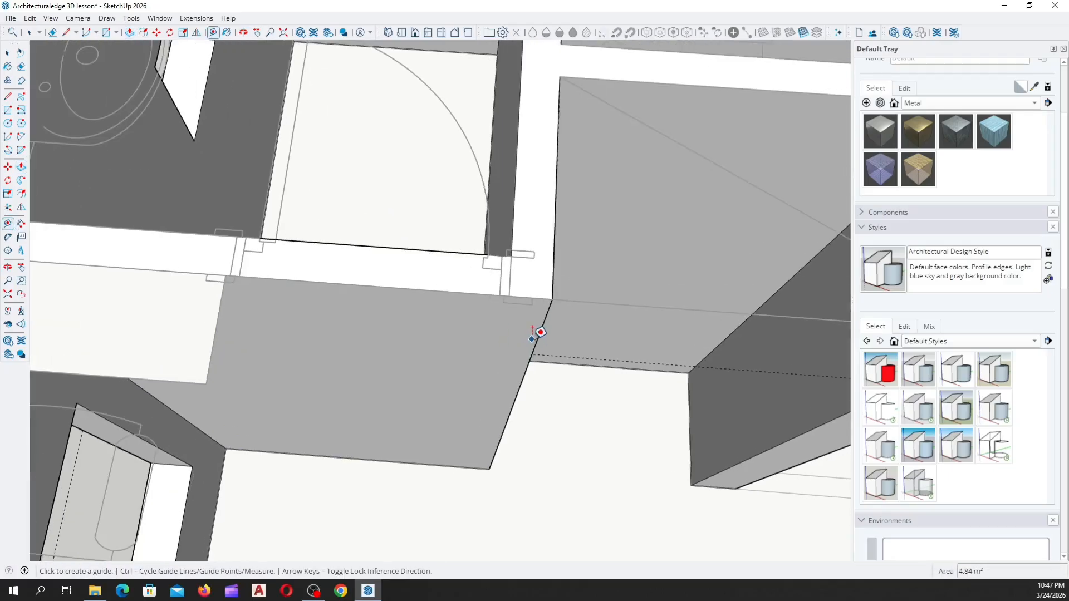
{"action": "left_click", "coordinate": [543, 326]}
{"action": "scroll", "coordinate": [514, 290], "scroll_direction": "up", "scroll_amount": 2}
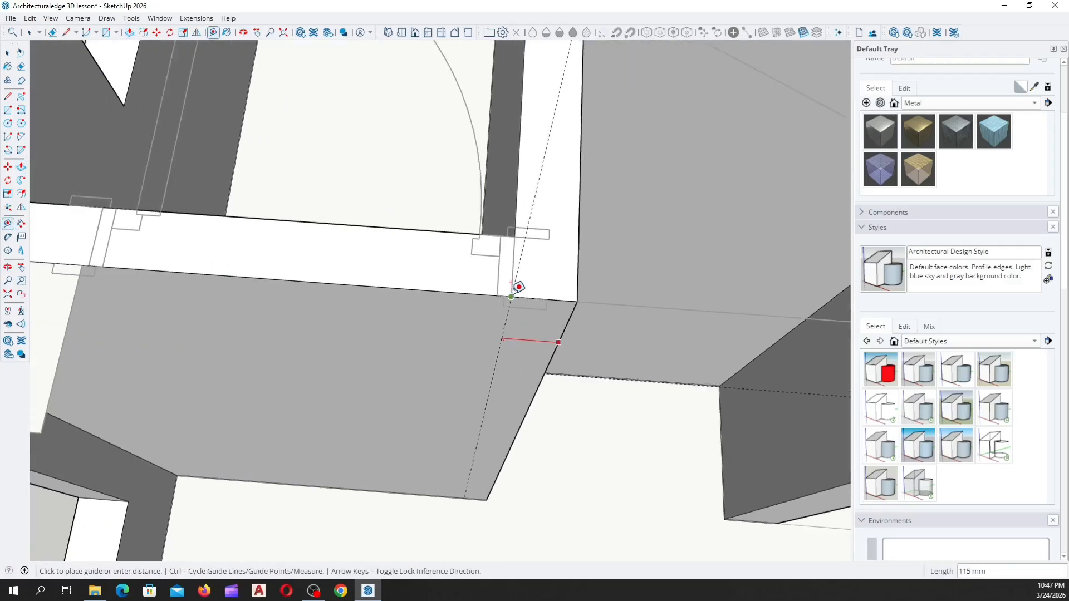
{"action": "left_click", "coordinate": [512, 295]}
{"action": "scroll", "coordinate": [527, 345], "scroll_direction": "down", "scroll_amount": 1}
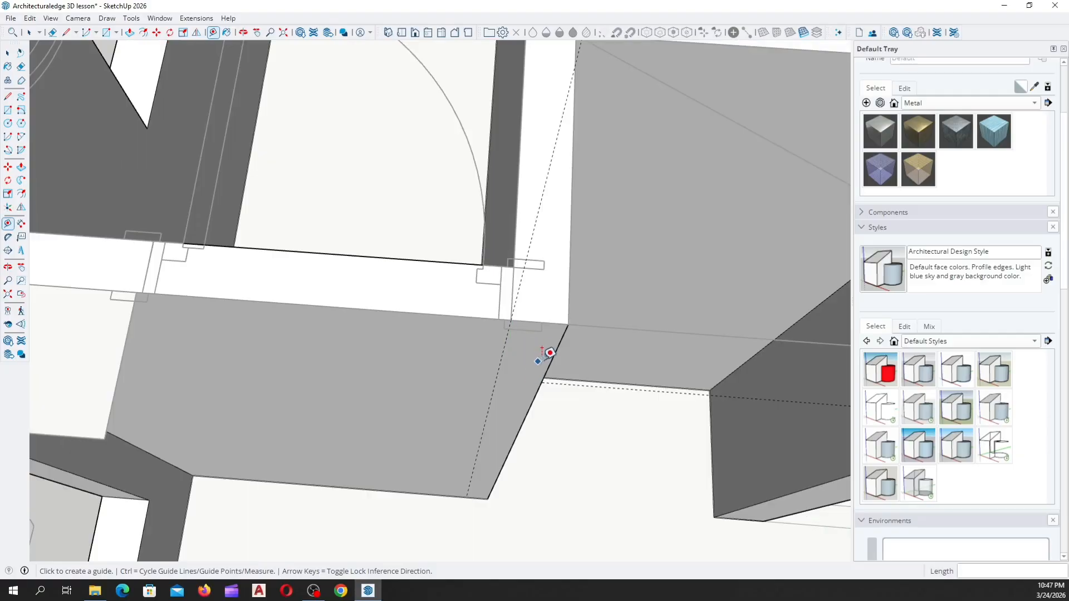
{"action": "left_click", "coordinate": [497, 374]}
{"action": "scroll", "coordinate": [318, 315], "scroll_direction": "up", "scroll_amount": 4}
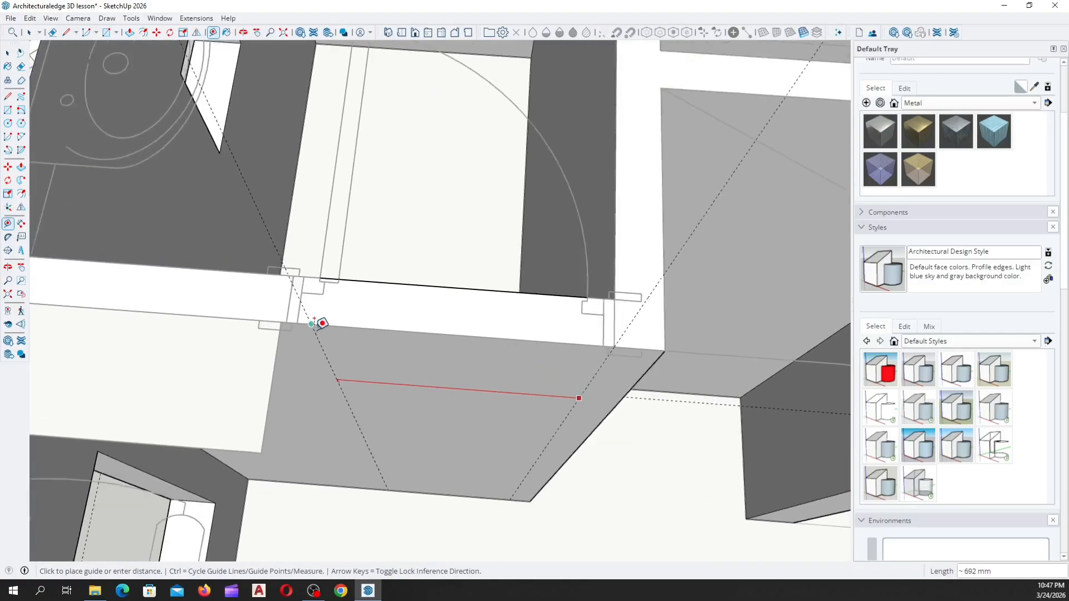
{"action": "left_click", "coordinate": [275, 288]}
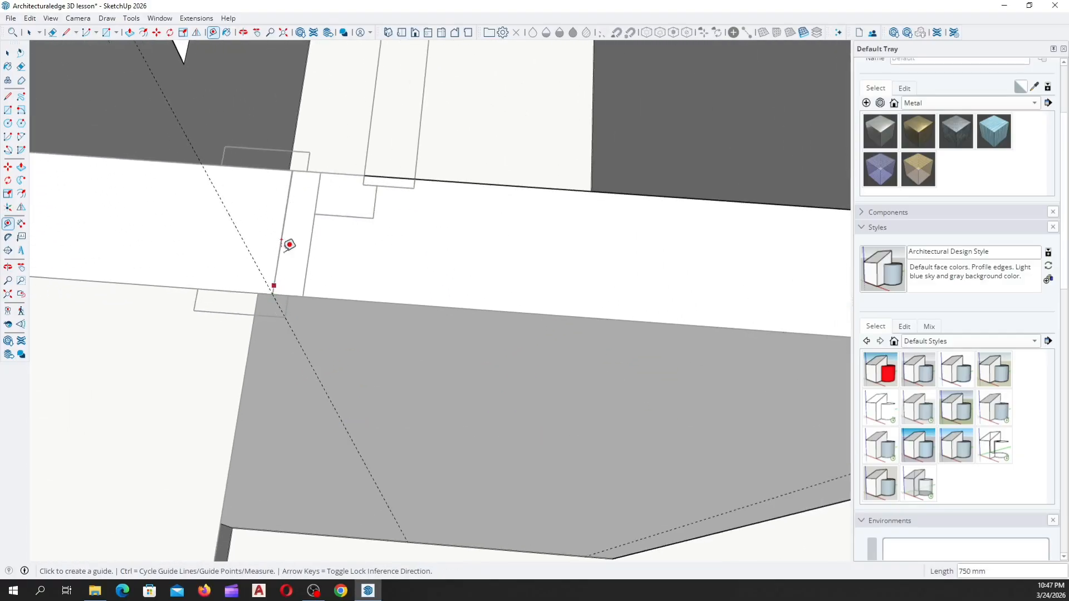
{"action": "scroll", "coordinate": [375, 184], "scroll_direction": "down", "scroll_amount": 4}
Place a horizontal guide 2100 mm above the floor edge on the bedroom face of the bathroom door wall
{"action": "scroll", "coordinate": [405, 357], "scroll_direction": "up", "scroll_amount": 3}
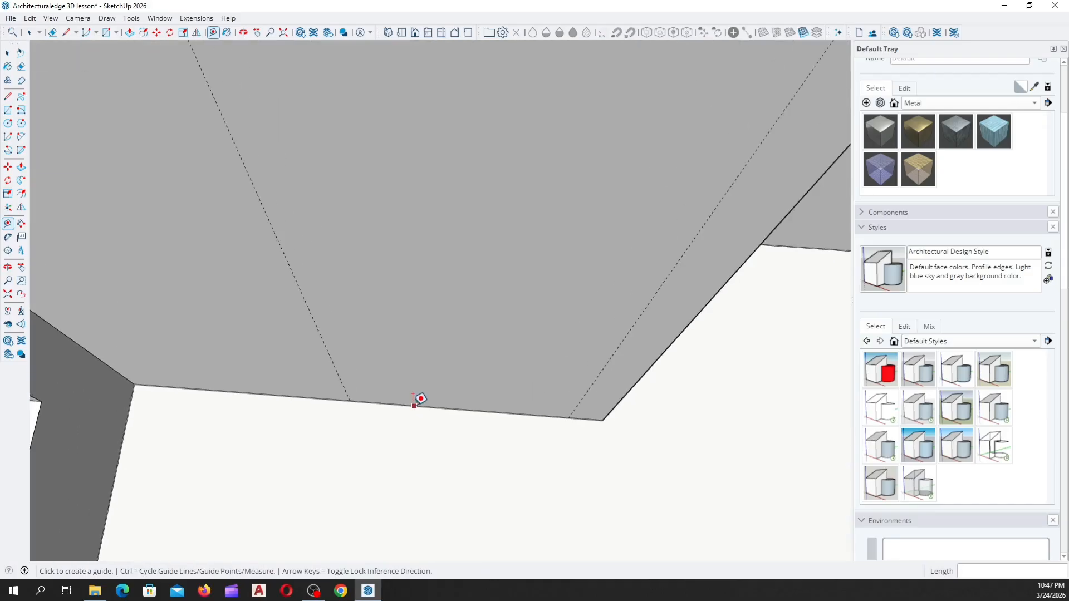
{"action": "scroll", "coordinate": [412, 396], "scroll_direction": "down", "scroll_amount": 4}
{"action": "scroll", "coordinate": [401, 365], "scroll_direction": "up", "scroll_amount": 2}
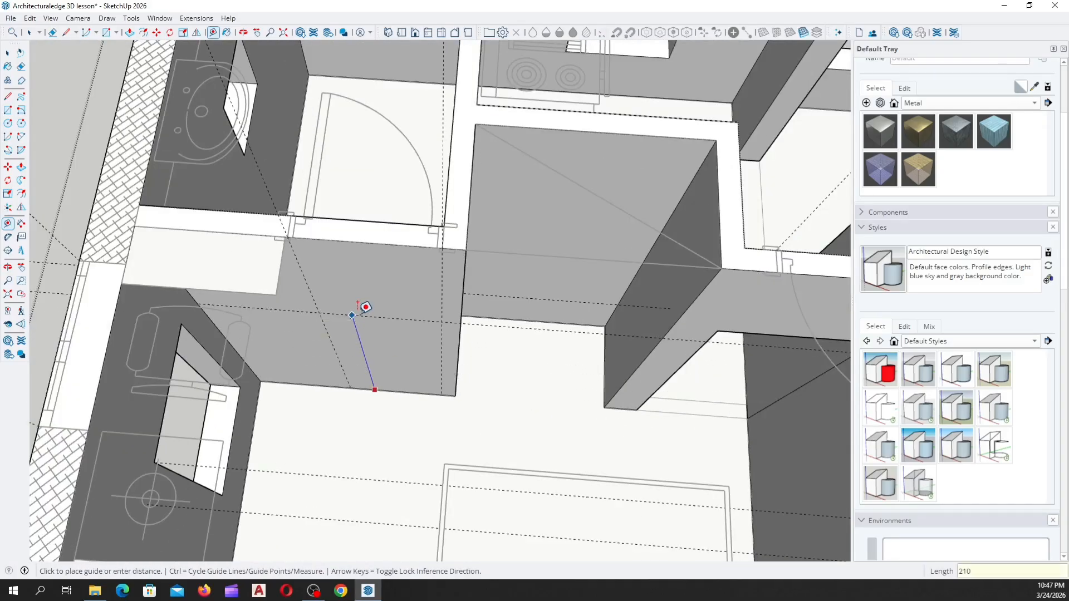
{"action": "left_click", "coordinate": [358, 305]}
{"action": "scroll", "coordinate": [406, 313], "scroll_direction": "up", "scroll_amount": 5}
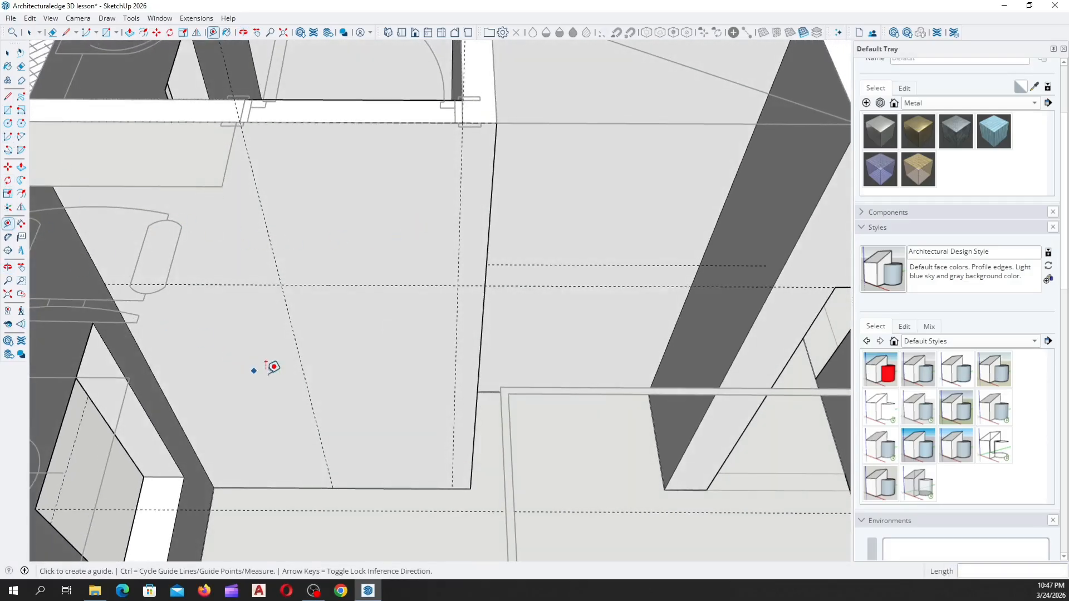
Draw a 750 x 2100 mm rectangle for the bathroom door between the guides, starting at the floor
{"action": "key", "text": "r"}
{"action": "left_click", "coordinate": [333, 487]}
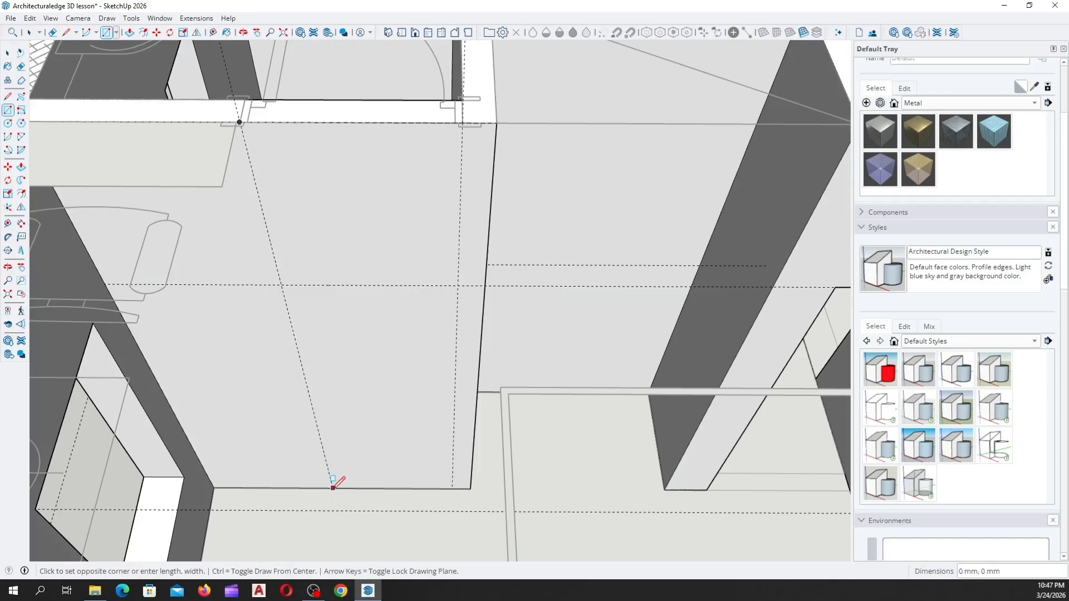
{"action": "scroll", "coordinate": [467, 287], "scroll_direction": "up", "scroll_amount": 2}
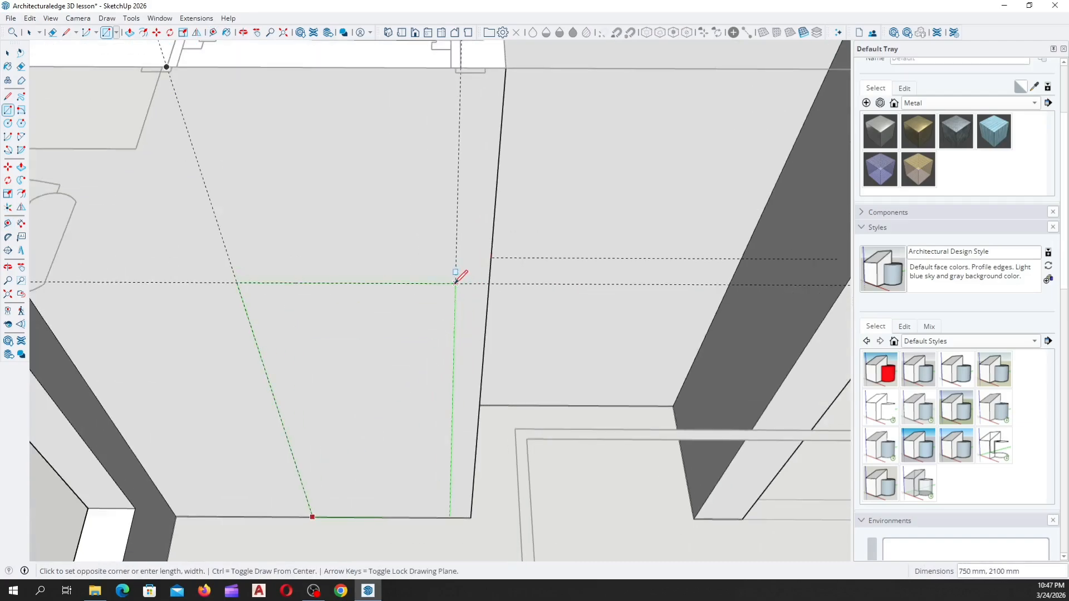
{"action": "left_click", "coordinate": [455, 282]}
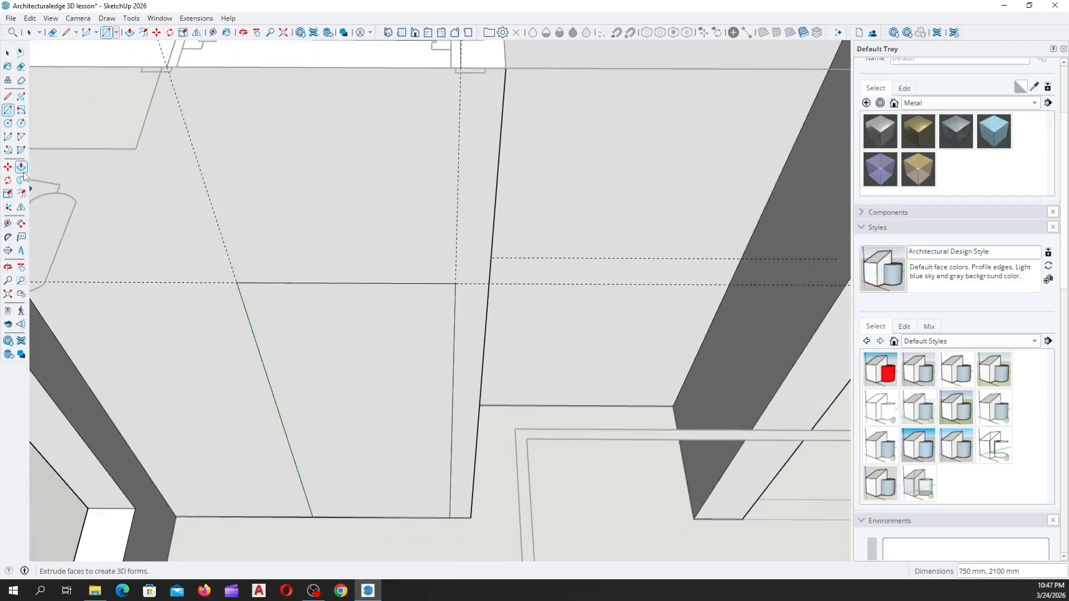
Push the bathroom door rectangle 115 mm through the wall to cut the opening
{"action": "left_click", "coordinate": [23, 171]}
{"action": "middle_click_drag", "start_coordinate": [601, 234], "coordinate": [425, 424]}
{"action": "scroll", "coordinate": [601, 268], "scroll_direction": "down", "scroll_amount": 5}
{"action": "scroll", "coordinate": [414, 373], "scroll_direction": "up", "scroll_amount": 4}
{"action": "scroll", "coordinate": [418, 382], "scroll_direction": "up", "scroll_amount": 2}
{"action": "scroll", "coordinate": [425, 424], "scroll_direction": "up", "scroll_amount": 1}
{"action": "left_click", "coordinate": [415, 409]}
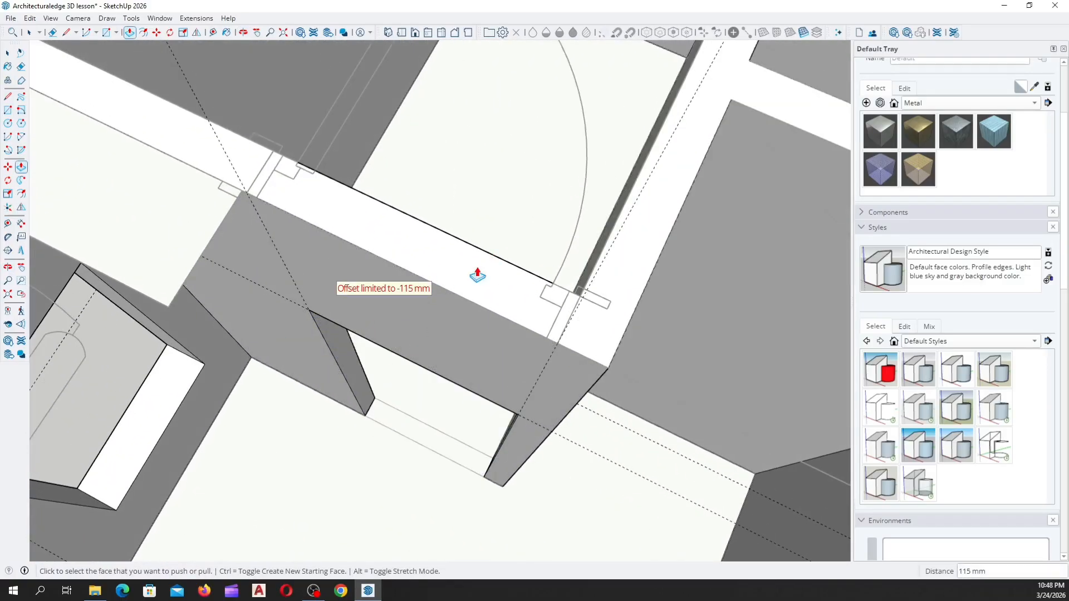
Examine the bathroom door opening, the other interior openings, and the whole house from above and outside
{"action": "scroll", "coordinate": [404, 337], "scroll_direction": "down", "scroll_amount": 4}
{"action": "middle_click_drag", "start_coordinate": [401, 336], "coordinate": [413, 204]}
{"action": "scroll", "coordinate": [476, 326], "scroll_direction": "down", "scroll_amount": 4}
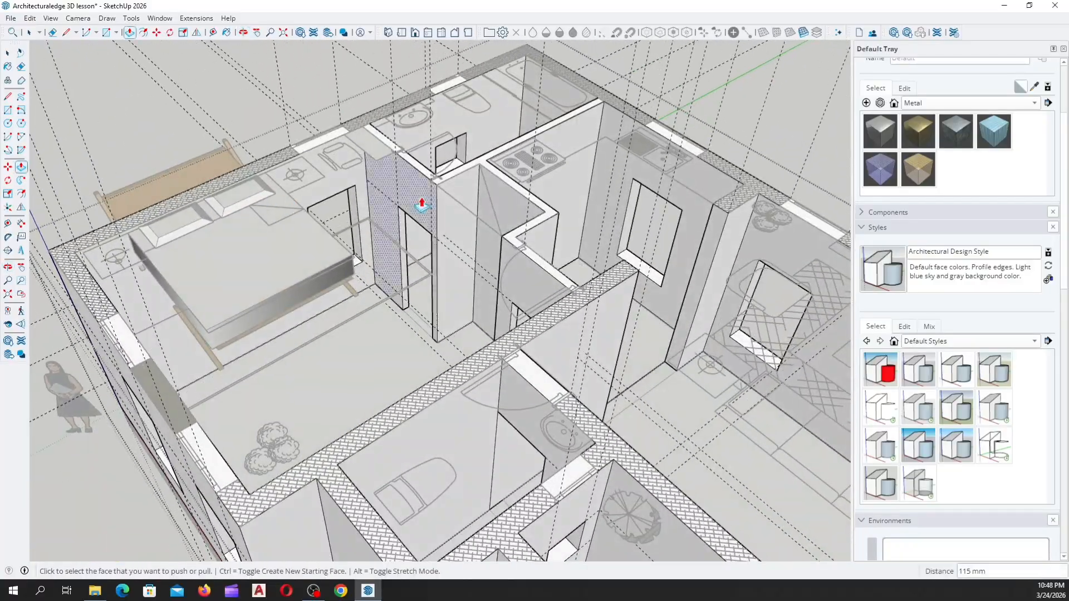
{"action": "scroll", "coordinate": [421, 204], "scroll_direction": "up", "scroll_amount": 3}
{"action": "middle_click_drag", "start_coordinate": [444, 239], "coordinate": [466, 378]}
{"action": "scroll", "coordinate": [407, 335], "scroll_direction": "down", "scroll_amount": 5}
{"action": "scroll", "coordinate": [466, 402], "scroll_direction": "up", "scroll_amount": 6}
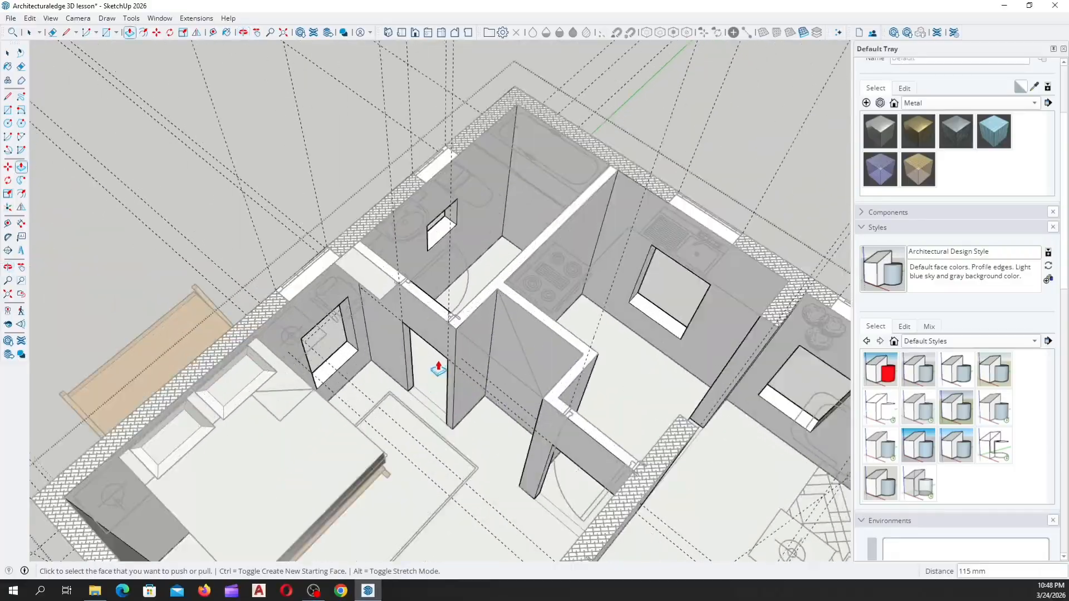
{"action": "scroll", "coordinate": [427, 371], "scroll_direction": "down", "scroll_amount": 6}
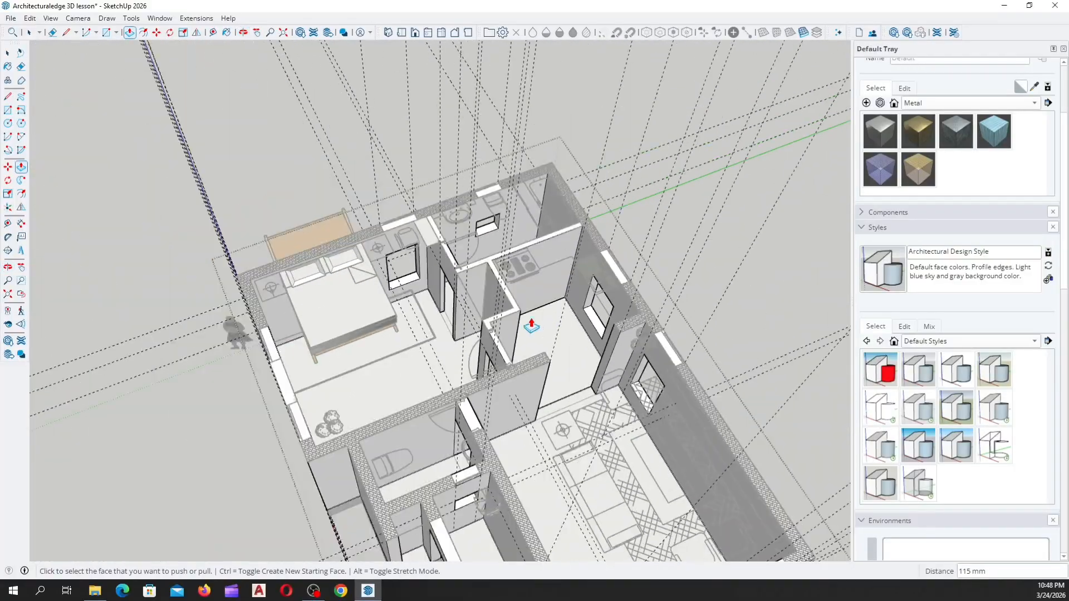
{"action": "middle_click_drag", "start_coordinate": [462, 326], "coordinate": [408, 330]}
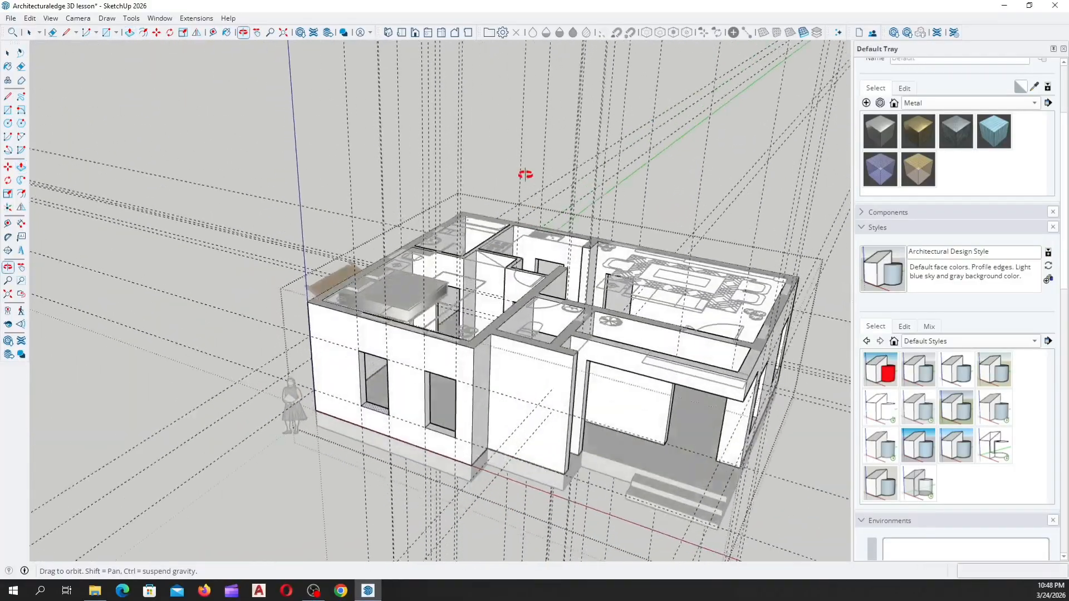
{"action": "middle_click_drag", "start_coordinate": [603, 128], "coordinate": [551, 277]}
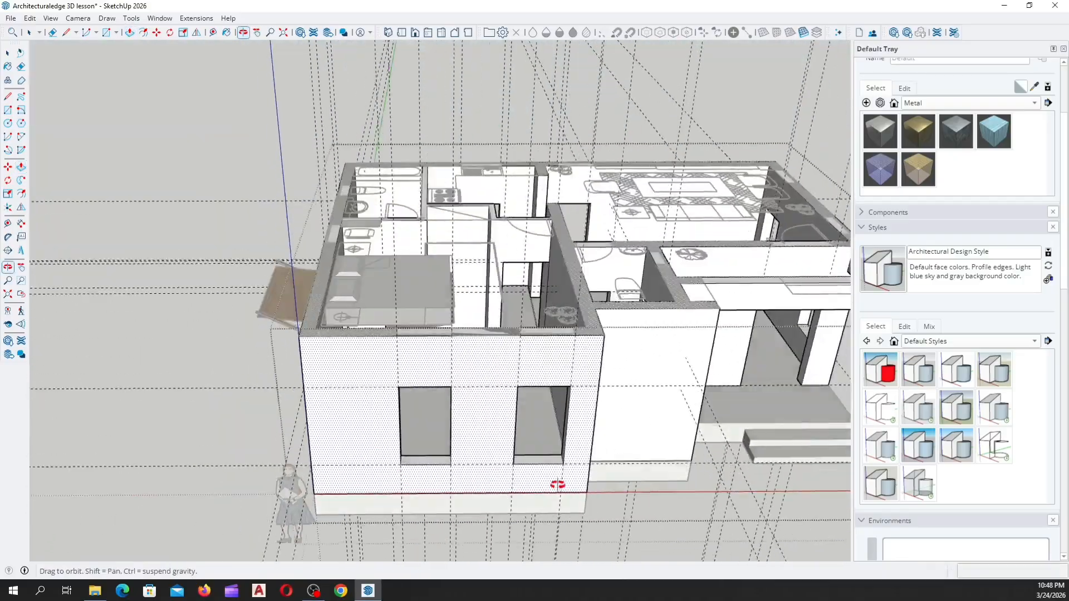
Delete all guides from the house model
{"action": "middle_click_drag", "start_coordinate": [558, 485], "coordinate": [469, 445]}
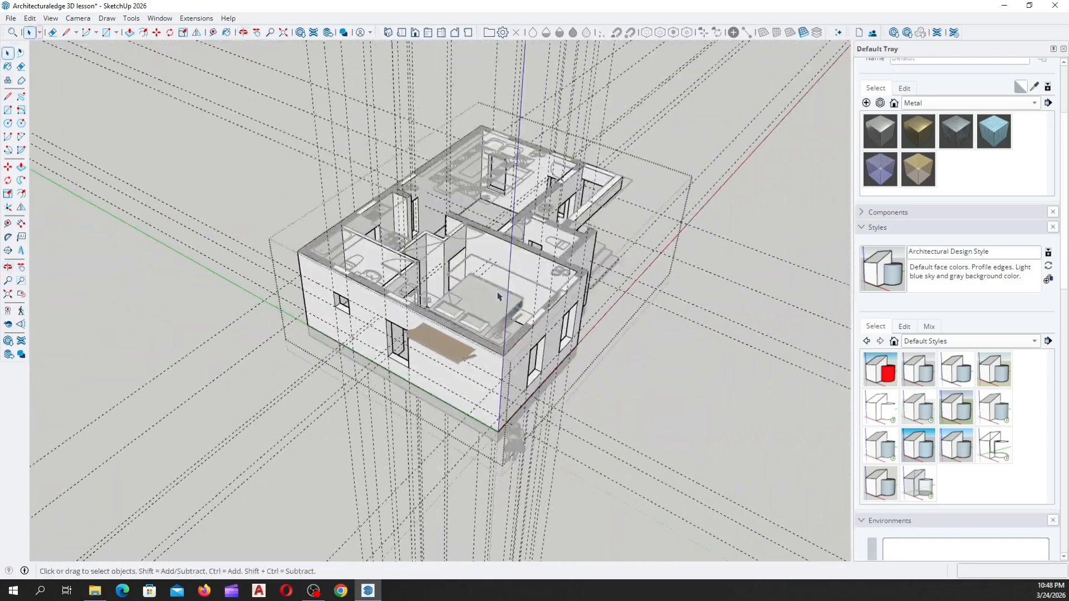
{"action": "middle_click_drag", "start_coordinate": [598, 318], "coordinate": [312, 333]}
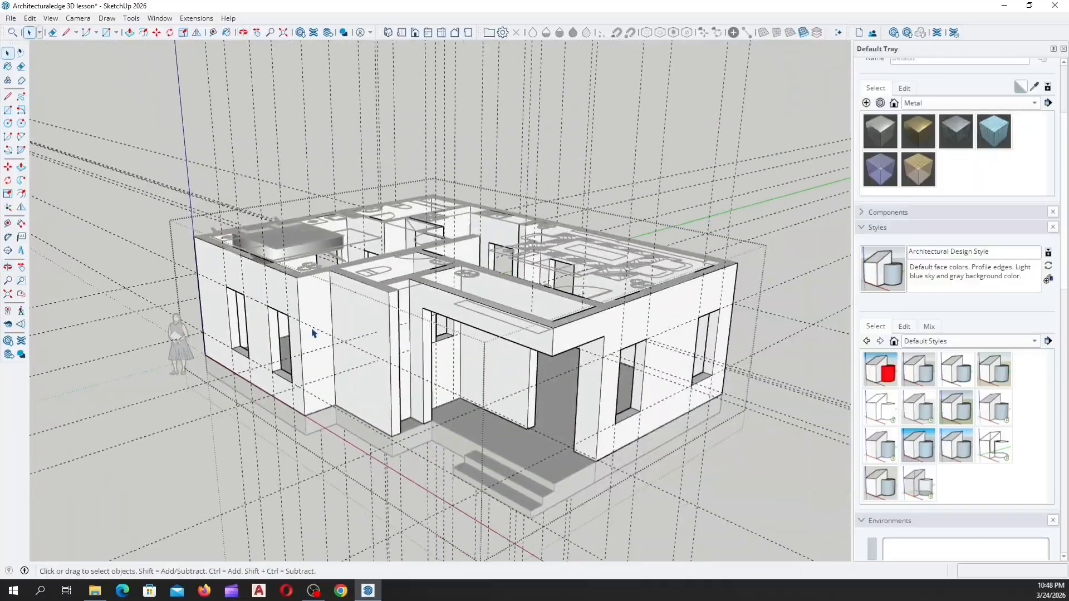
{"action": "middle_click_drag", "start_coordinate": [506, 348], "coordinate": [432, 299]}
{"action": "left_click_drag", "start_coordinate": [431, 299], "coordinate": [187, 246]}
{"action": "key", "text": "space"}
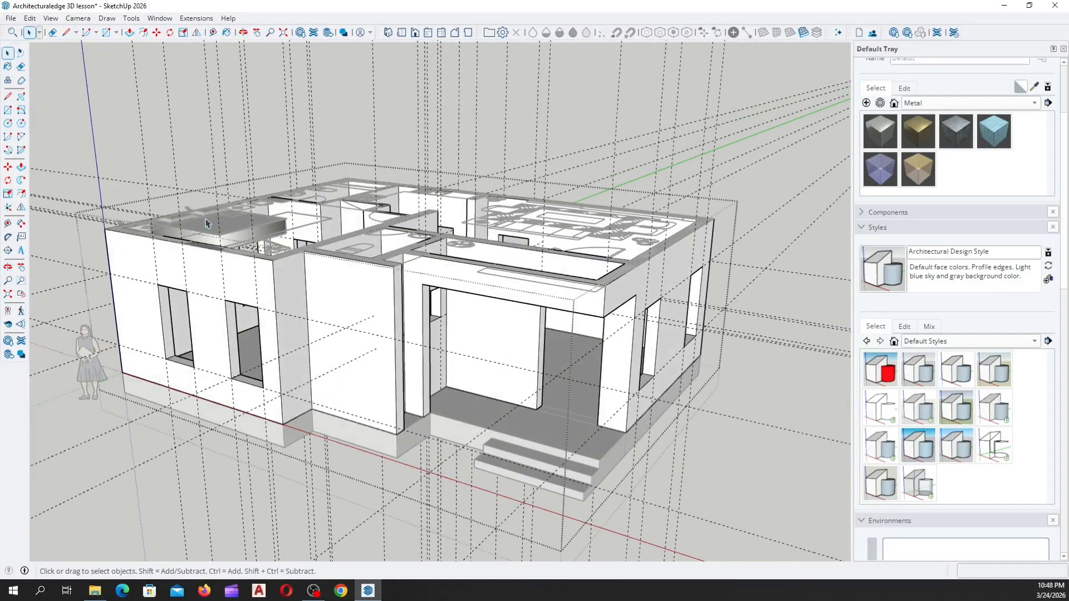
{"action": "middle_click_drag", "start_coordinate": [205, 223], "coordinate": [564, 181]}
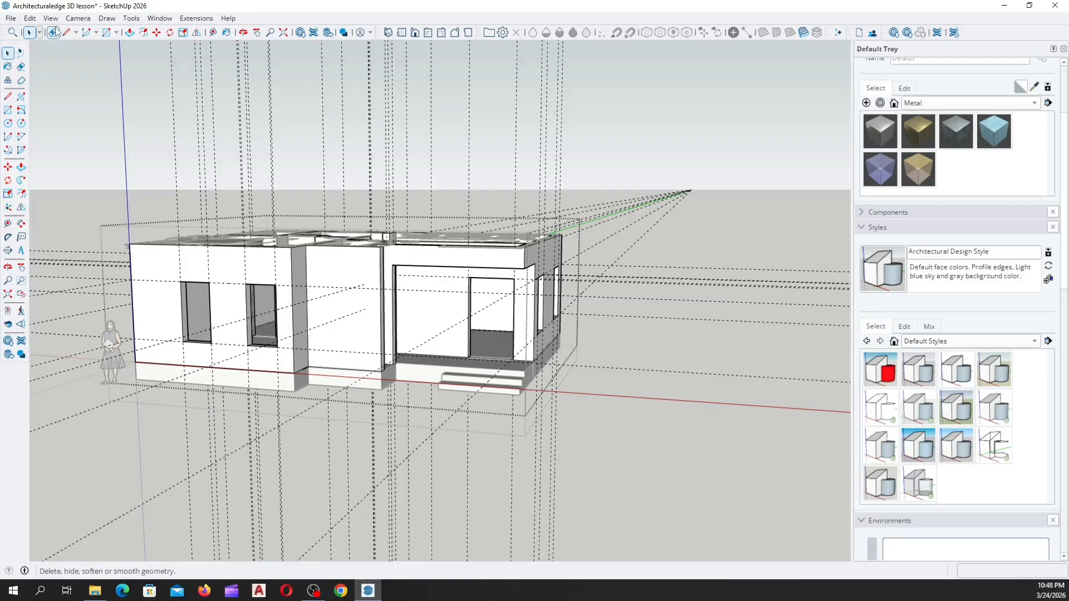
{"action": "left_click", "coordinate": [29, 19]}
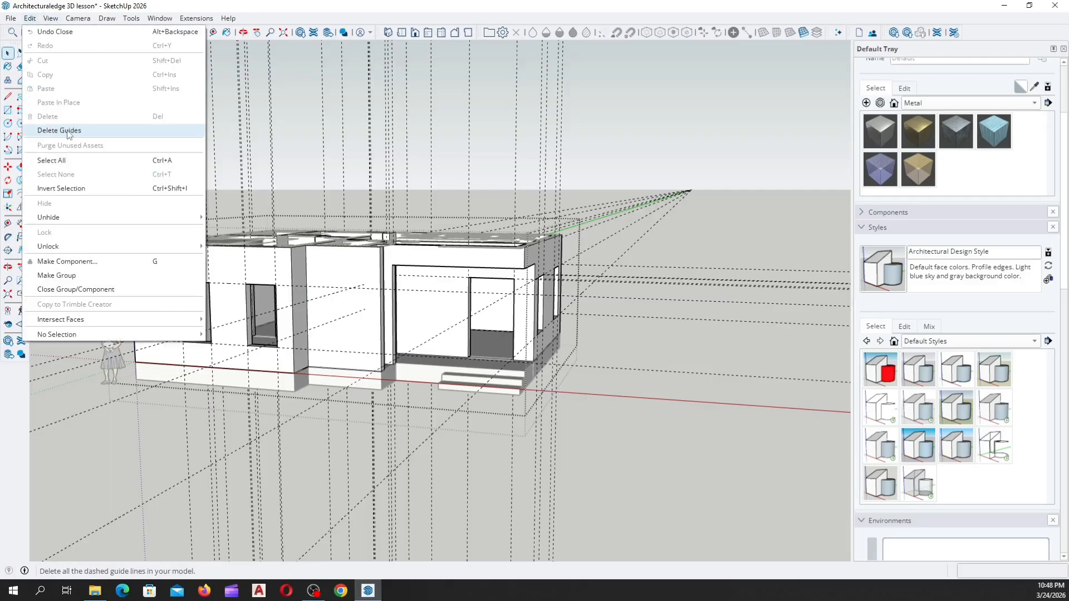
{"action": "left_click", "coordinate": [59, 130]}
Move the floor plan from the top of the walls to the ground, snapping its outer corner to the house's base corner at the origin
{"action": "middle_click_drag", "start_coordinate": [268, 243], "coordinate": [367, 289]}
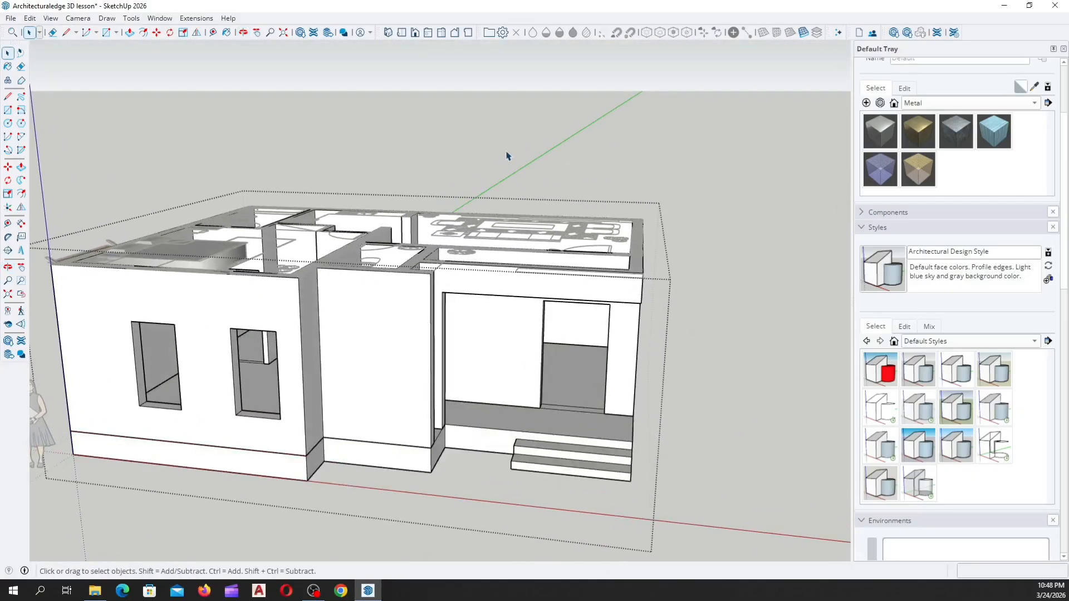
{"action": "middle_click_drag", "start_coordinate": [353, 166], "coordinate": [299, 334]}
{"action": "scroll", "coordinate": [225, 320], "scroll_direction": "up", "scroll_amount": 4}
{"action": "left_click", "coordinate": [221, 322]}
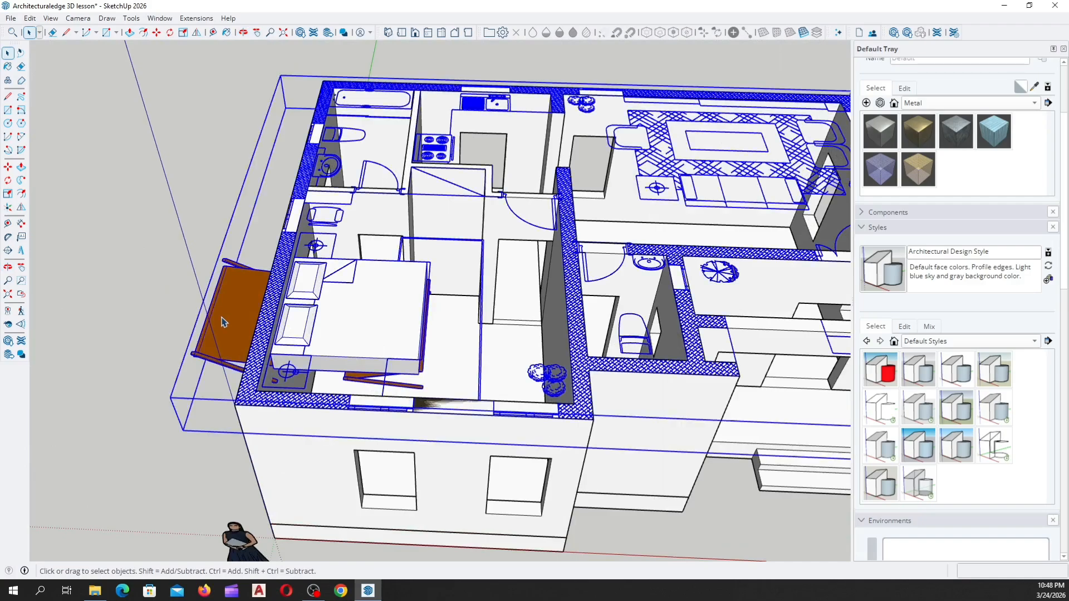
{"action": "left_click", "coordinate": [9, 167]}
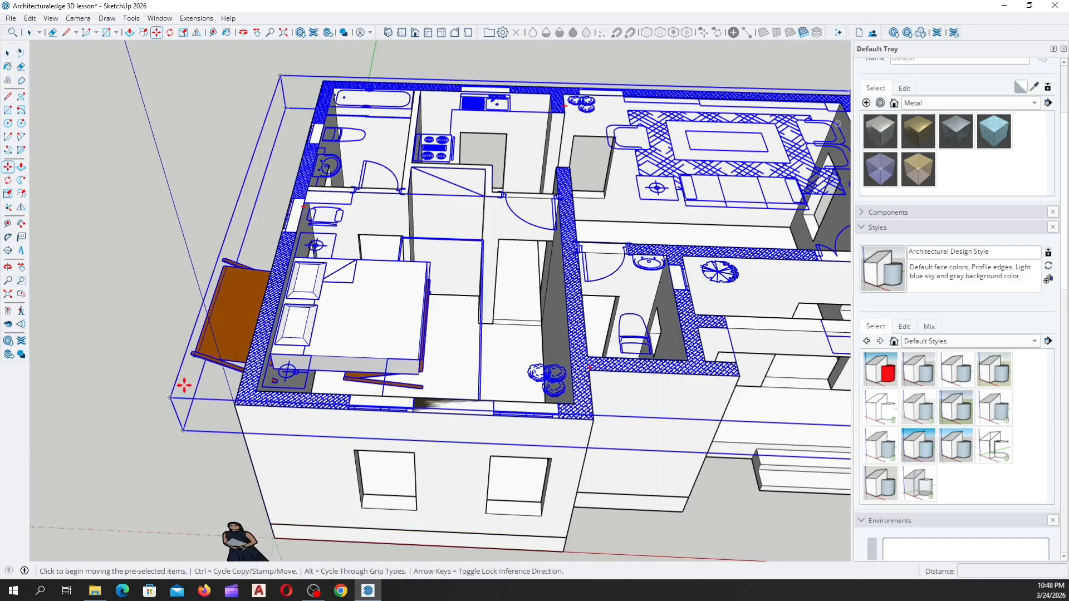
{"action": "left_click", "coordinate": [236, 403]}
{"action": "scroll", "coordinate": [236, 403], "scroll_direction": "down", "scroll_amount": 10}
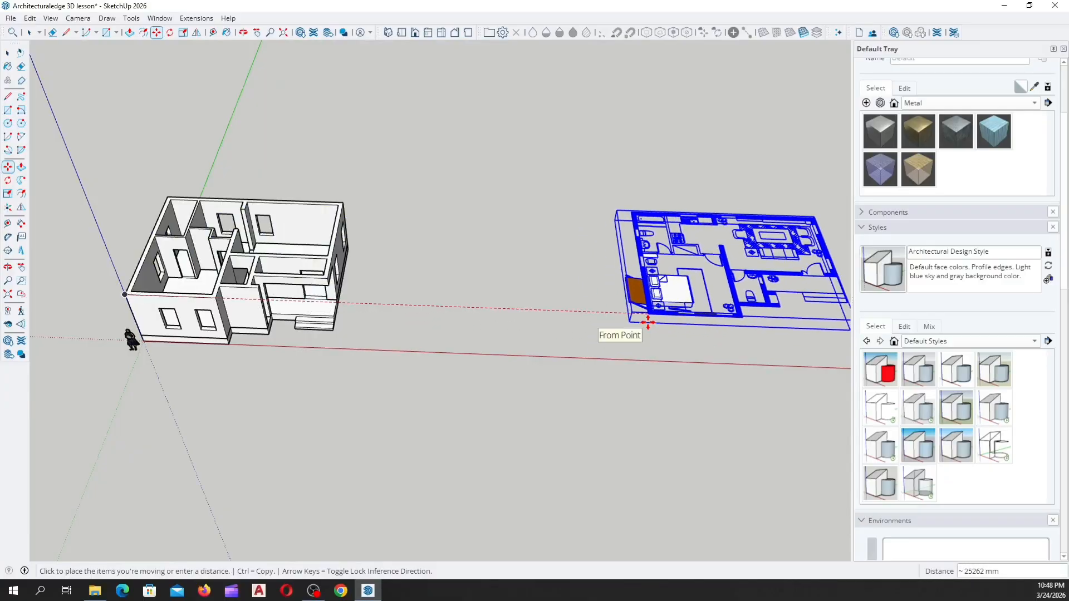
{"action": "scroll", "coordinate": [78, 356], "scroll_direction": "up", "scroll_amount": 8}
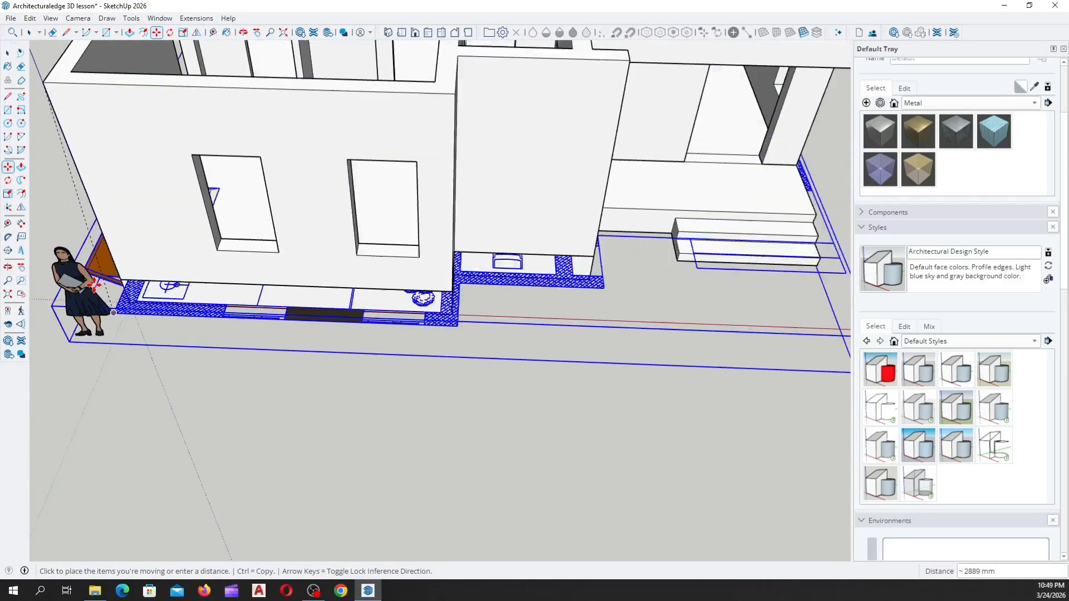
{"action": "scroll", "coordinate": [113, 312], "scroll_direction": "up", "scroll_amount": 5}
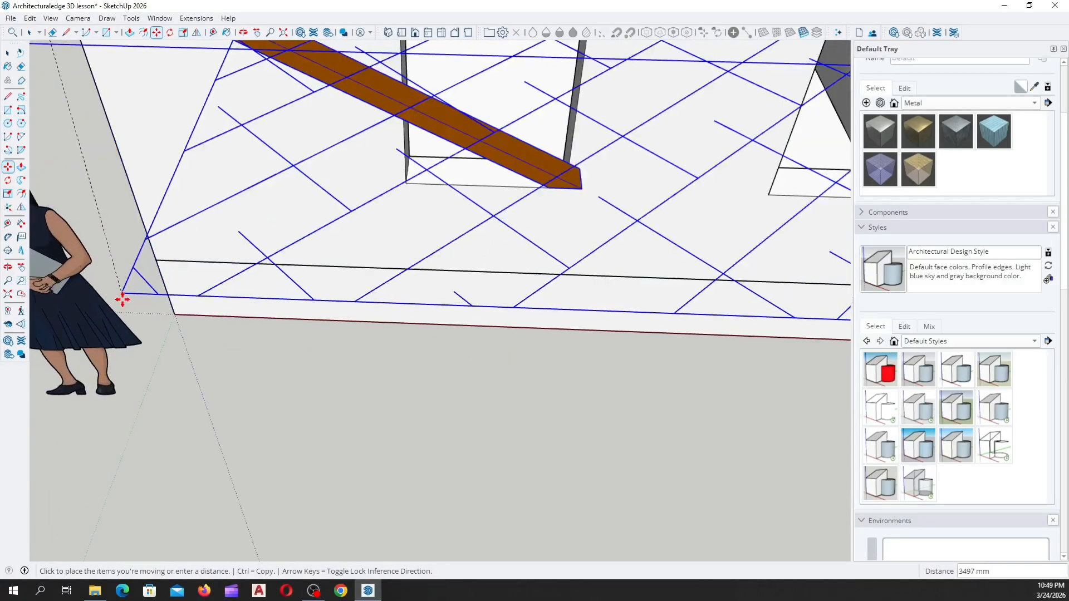
{"action": "left_click", "coordinate": [177, 316]}
{"action": "scroll", "coordinate": [158, 372], "scroll_direction": "down", "scroll_amount": 8}
{"action": "middle_click_drag", "start_coordinate": [273, 318], "coordinate": [178, 133]}
{"action": "key", "text": "space"}
Examine the house's front and side walls, window and door openings, and interior layout from several angles
{"action": "scroll", "coordinate": [353, 355], "scroll_direction": "up", "scroll_amount": 5}
{"action": "scroll", "coordinate": [179, 134], "scroll_direction": "down", "scroll_amount": 3}
{"action": "middle_click_drag", "start_coordinate": [359, 281], "coordinate": [376, 313]}
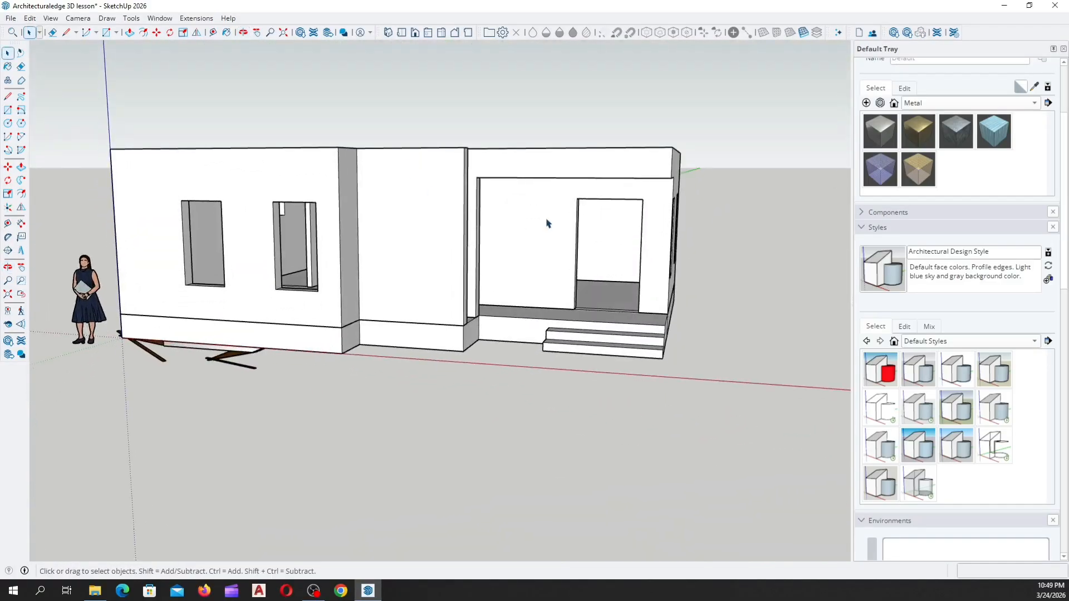
{"action": "middle_click_drag", "start_coordinate": [547, 223], "coordinate": [217, 310]}
{"action": "scroll", "coordinate": [384, 322], "scroll_direction": "up", "scroll_amount": 3}
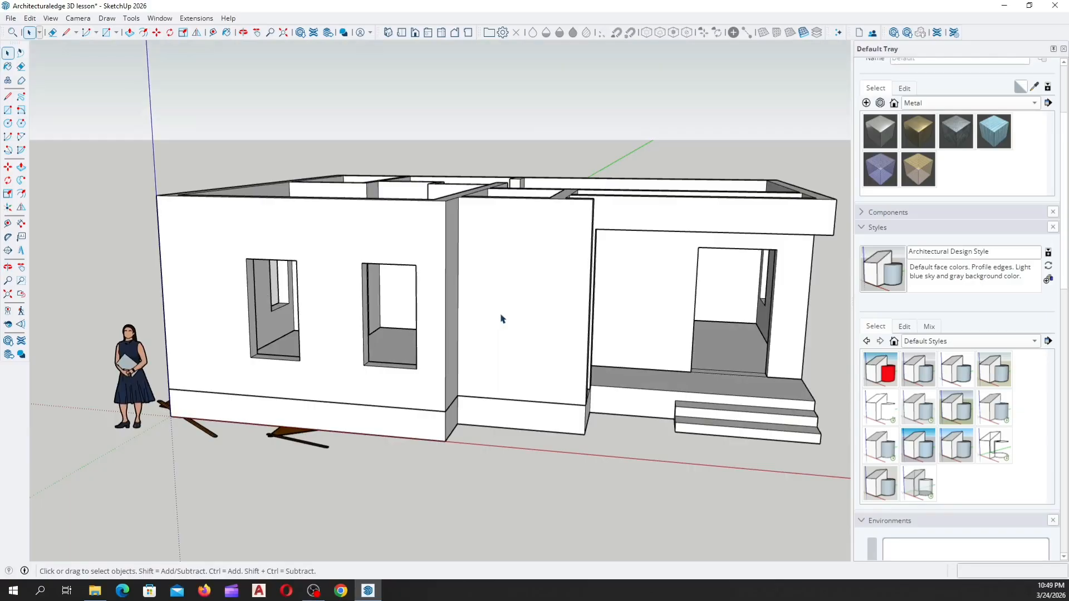
{"action": "middle_click_drag", "start_coordinate": [619, 345], "coordinate": [179, 370]}
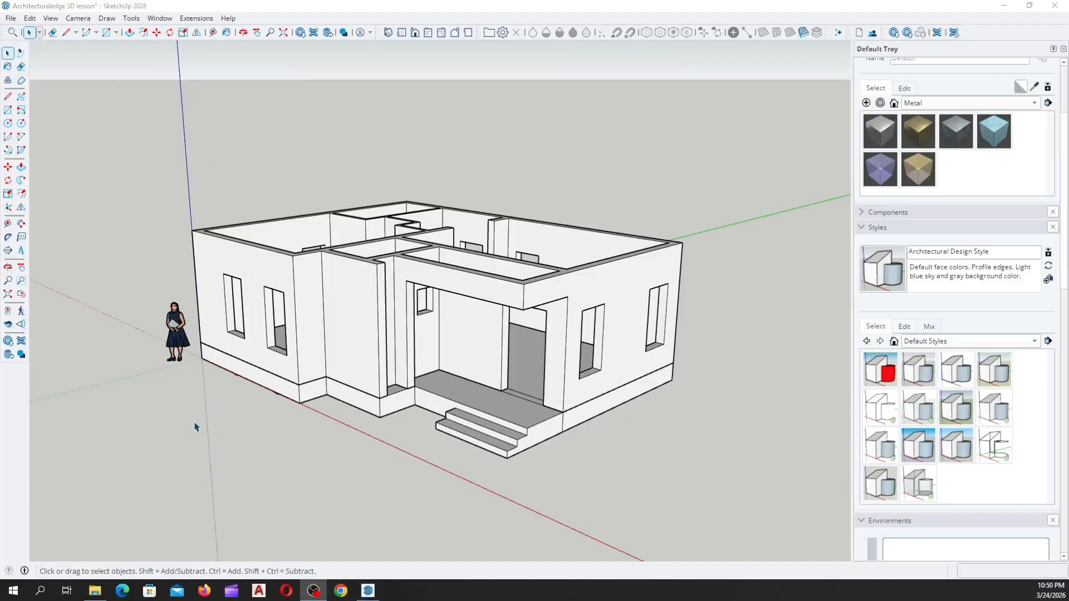
{"action": "scroll", "coordinate": [272, 408], "scroll_direction": "up", "scroll_amount": 2}
{"action": "scroll", "coordinate": [241, 378], "scroll_direction": "up", "scroll_amount": 3}
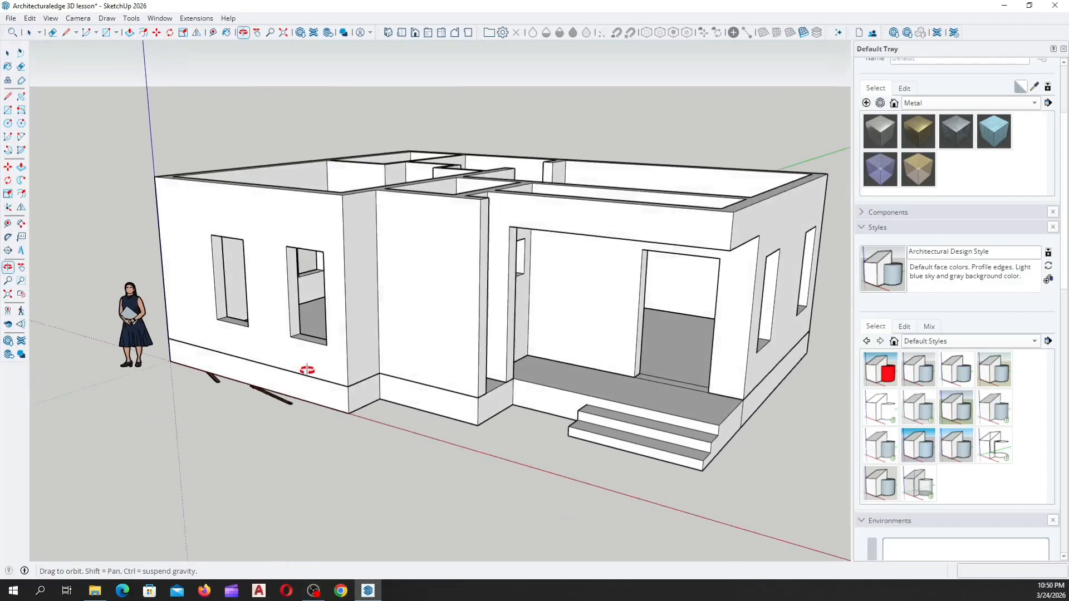
{"action": "middle_click_drag", "start_coordinate": [260, 318], "coordinate": [329, 368]}
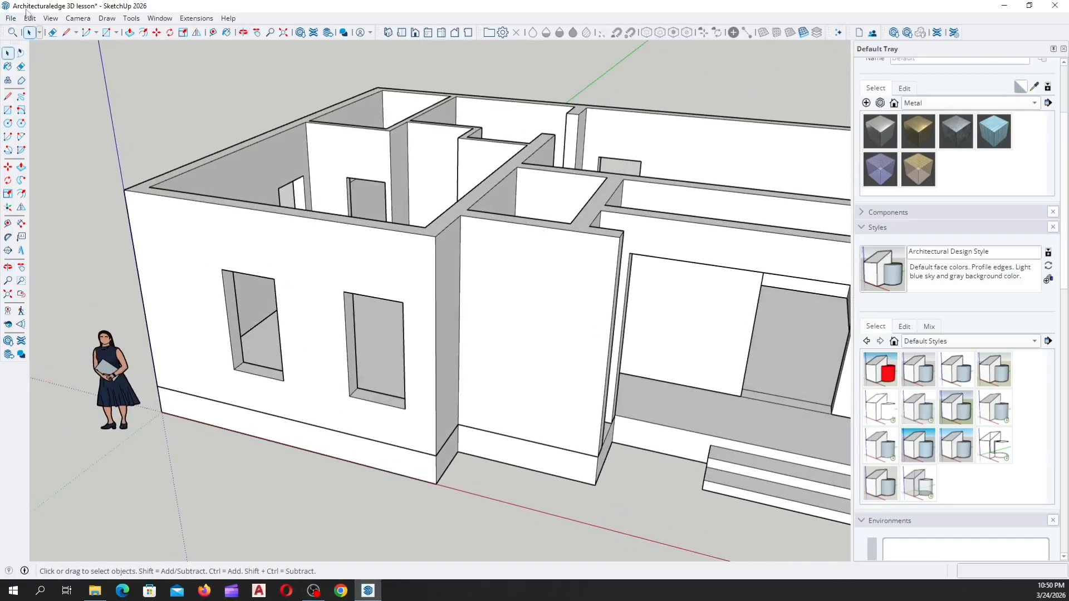
{"action": "left_click", "coordinate": [11, 19]}
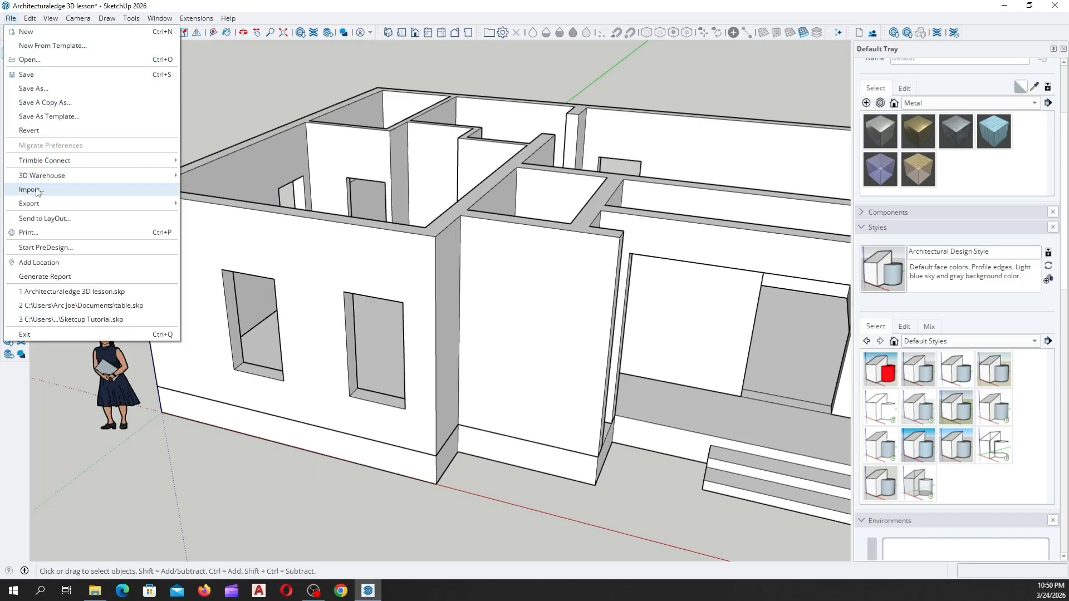
{"action": "left_click", "coordinate": [10, 17]}
{"action": "left_click", "coordinate": [227, 18]}
{"action": "left_click", "coordinate": [229, 19]}
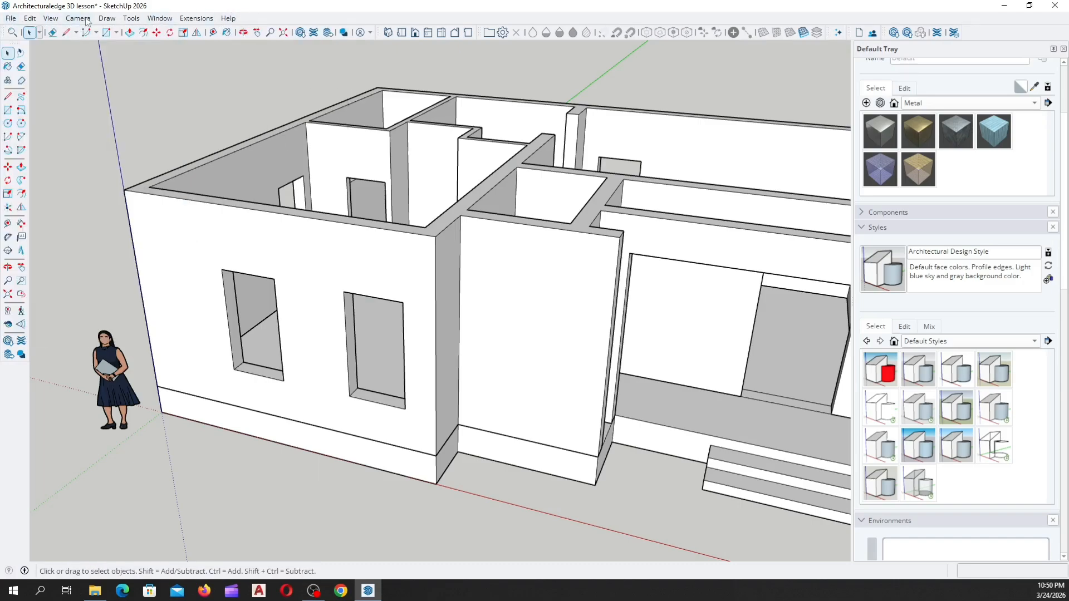
Start an import and browse to the ARCHITECTURE folder inside COMPONENTS on the Desktop
{"action": "left_click", "coordinate": [12, 19]}
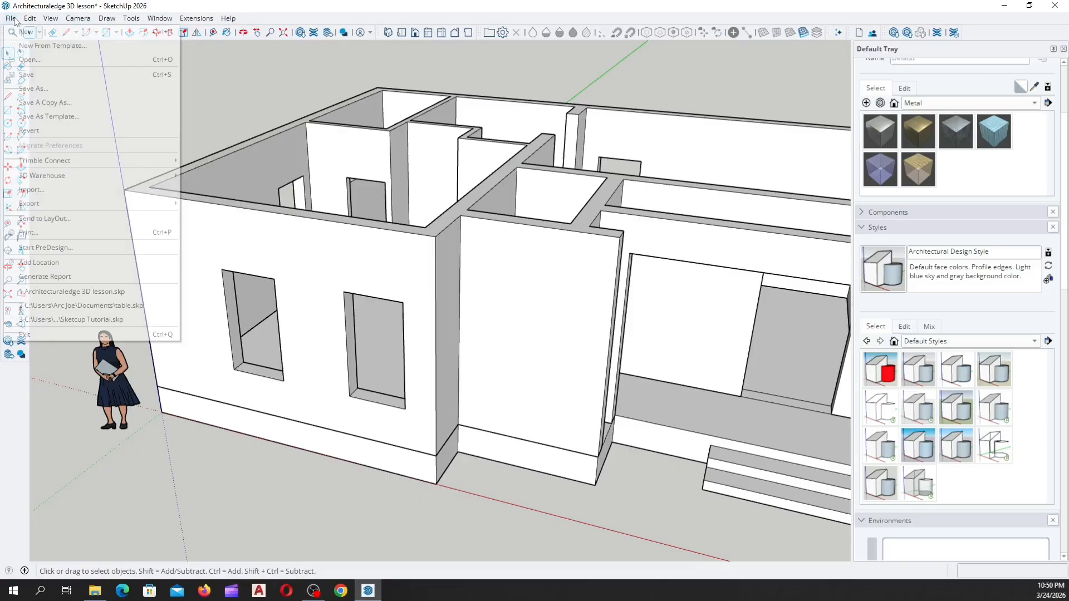
{"action": "left_click", "coordinate": [31, 189]}
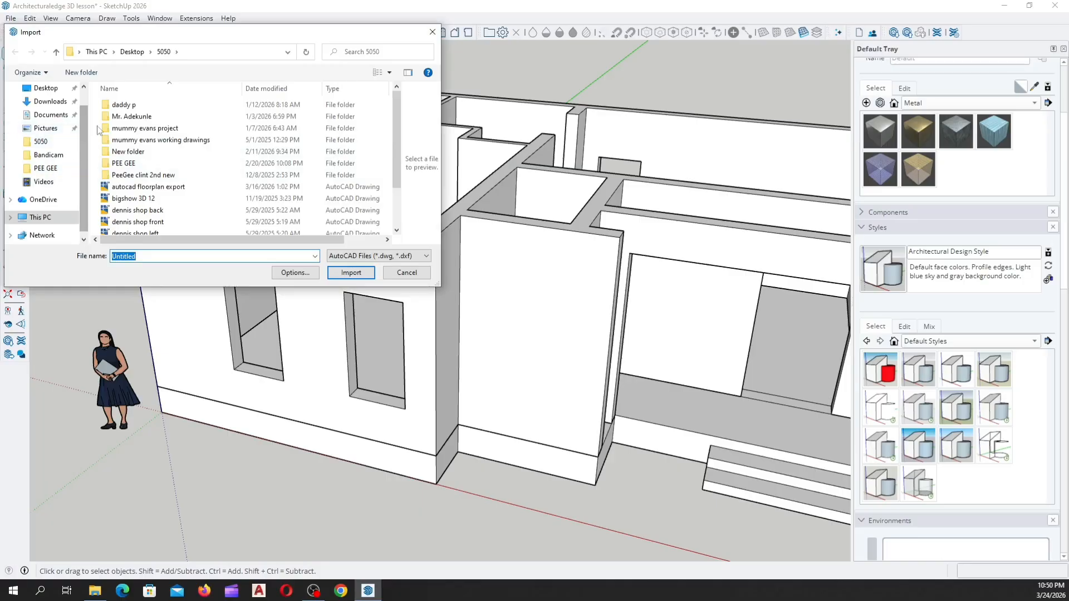
{"action": "scroll", "coordinate": [46, 194], "scroll_direction": "down", "scroll_amount": 1}
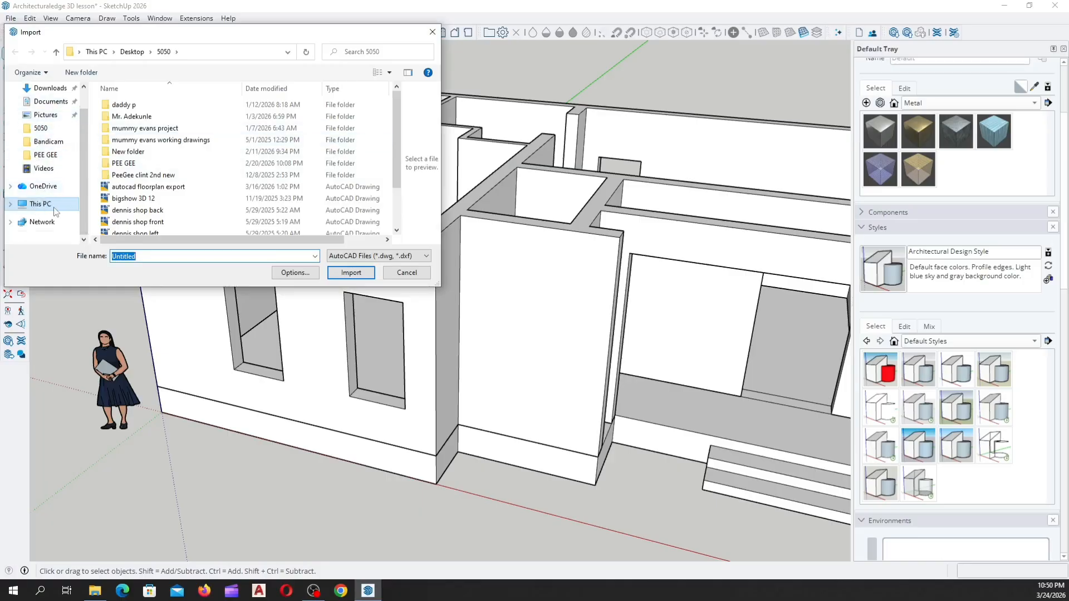
{"action": "left_click", "coordinate": [47, 205]}
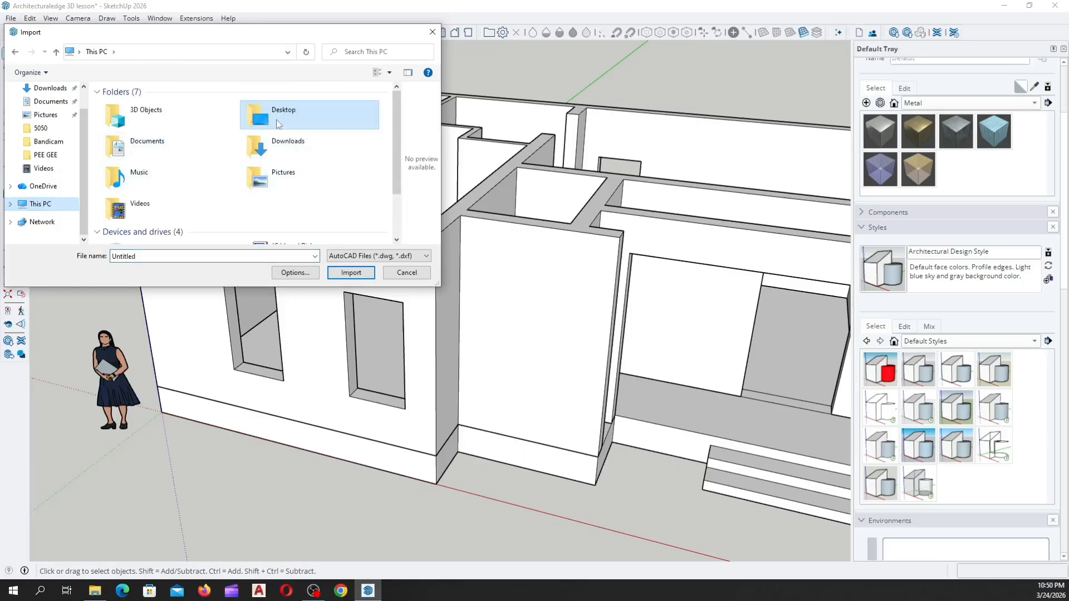
{"action": "double_click", "coordinate": [278, 124]}
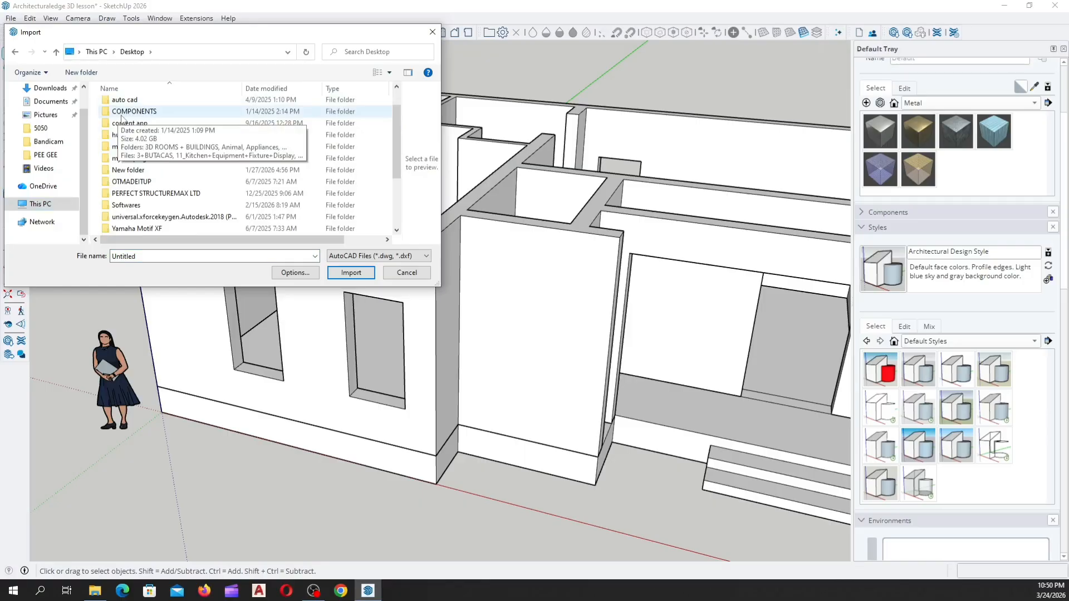
{"action": "double_click", "coordinate": [122, 113]}
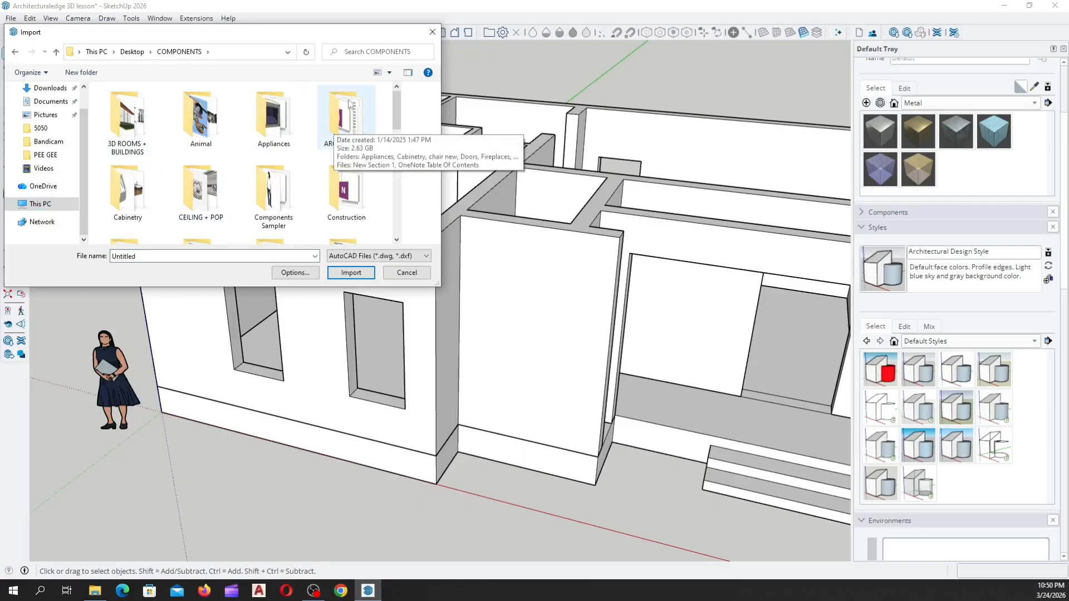
{"action": "left_click", "coordinate": [349, 118]}
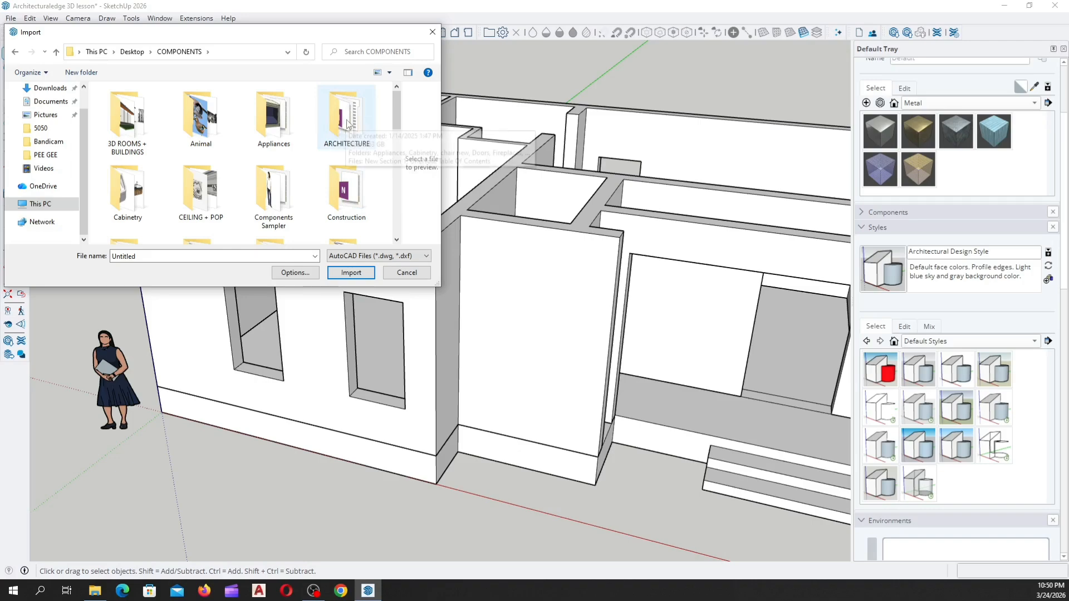
{"action": "double_click", "coordinate": [347, 123]}
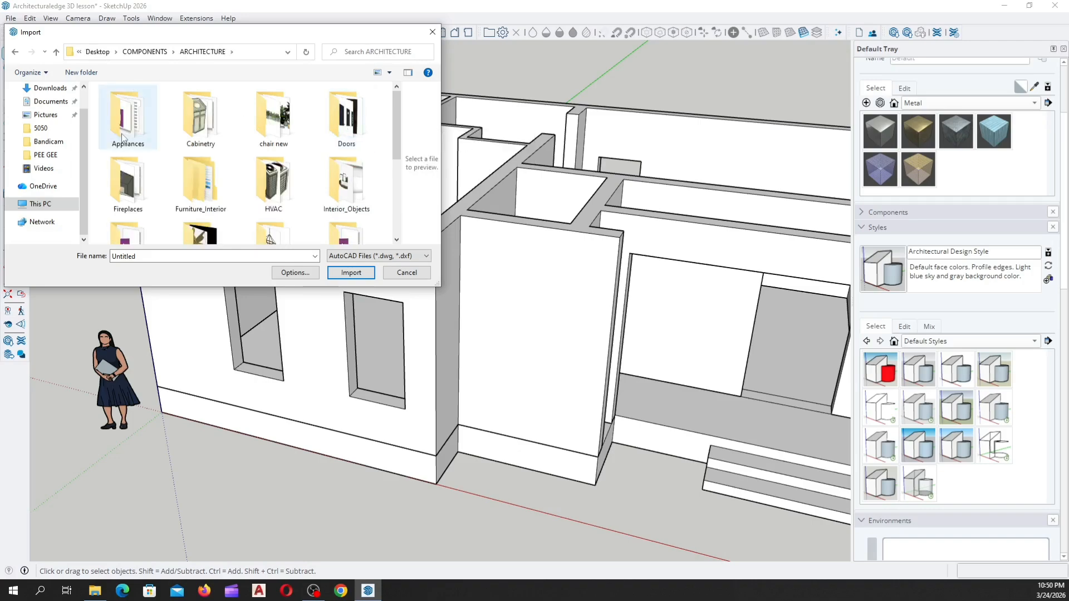
Look through the ARCHITECTURE component categories and open the Windows folder
{"action": "scroll", "coordinate": [241, 187], "scroll_direction": "down", "scroll_amount": 3}
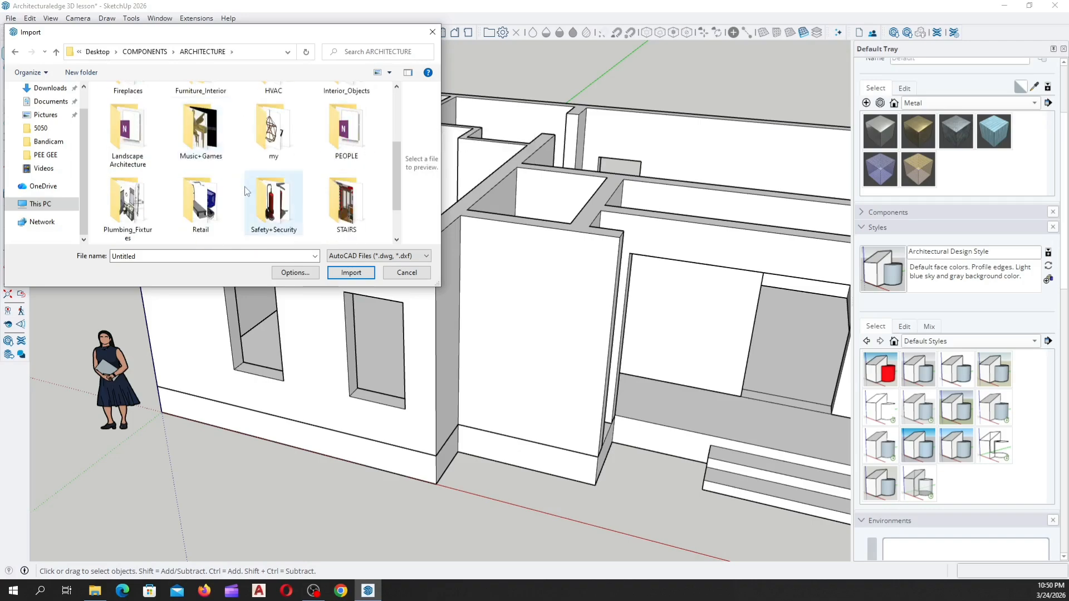
{"action": "scroll", "coordinate": [241, 187], "scroll_direction": "up", "scroll_amount": 3}
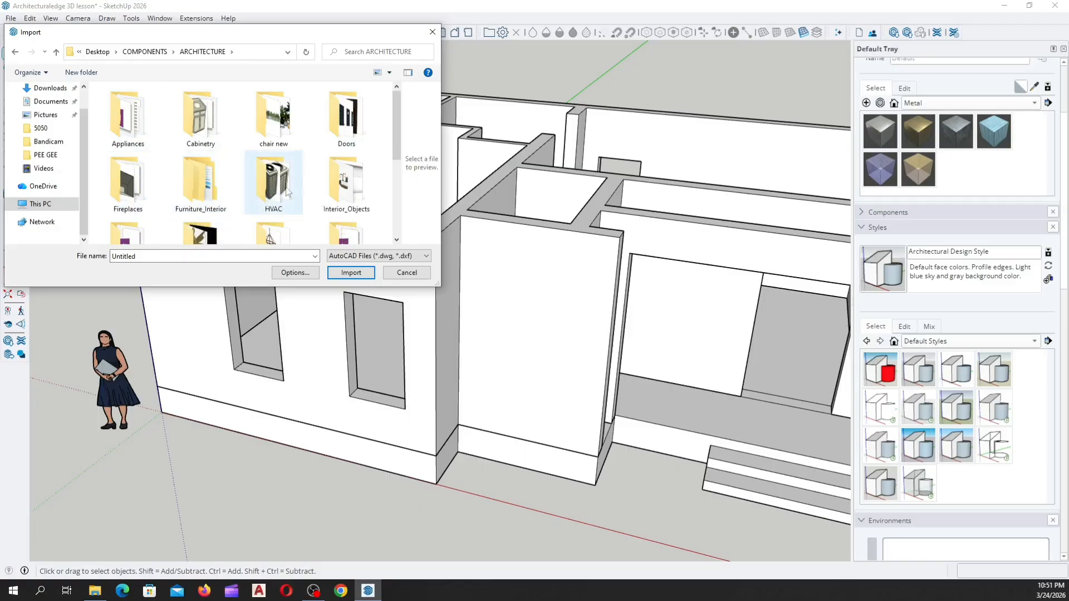
{"action": "scroll", "coordinate": [175, 228], "scroll_direction": "down", "scroll_amount": 1}
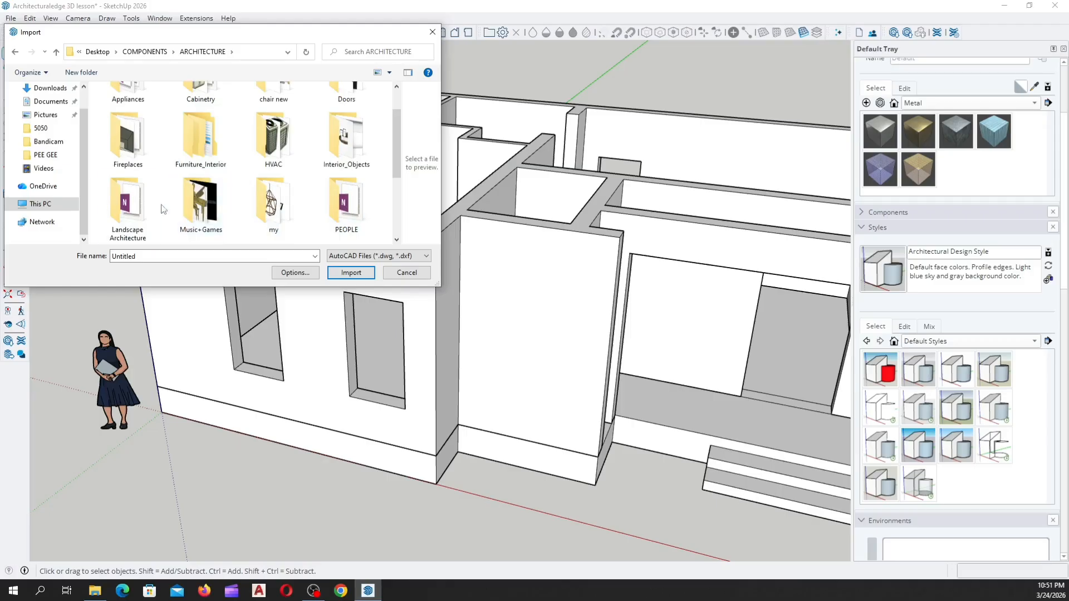
{"action": "scroll", "coordinate": [126, 211], "scroll_direction": "up", "scroll_amount": 1}
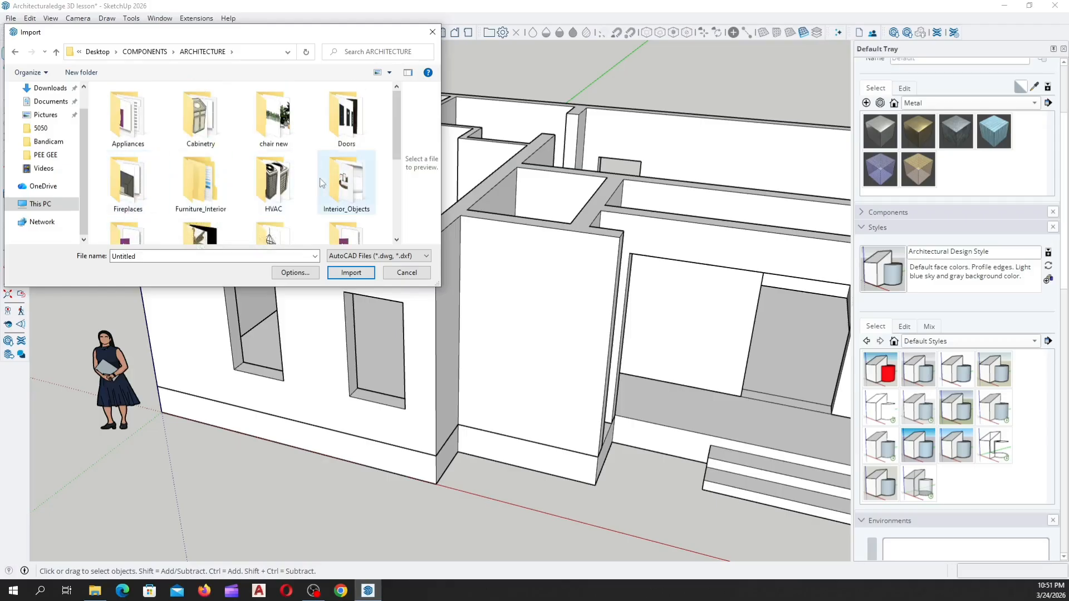
{"action": "scroll", "coordinate": [261, 195], "scroll_direction": "down", "scroll_amount": 3}
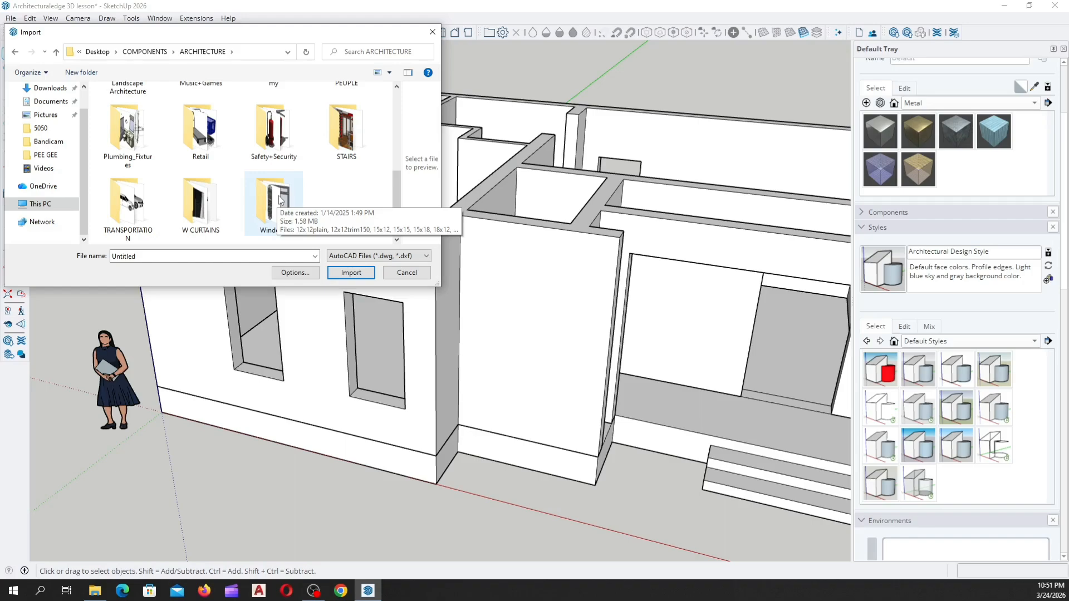
{"action": "double_click", "coordinate": [278, 195]}
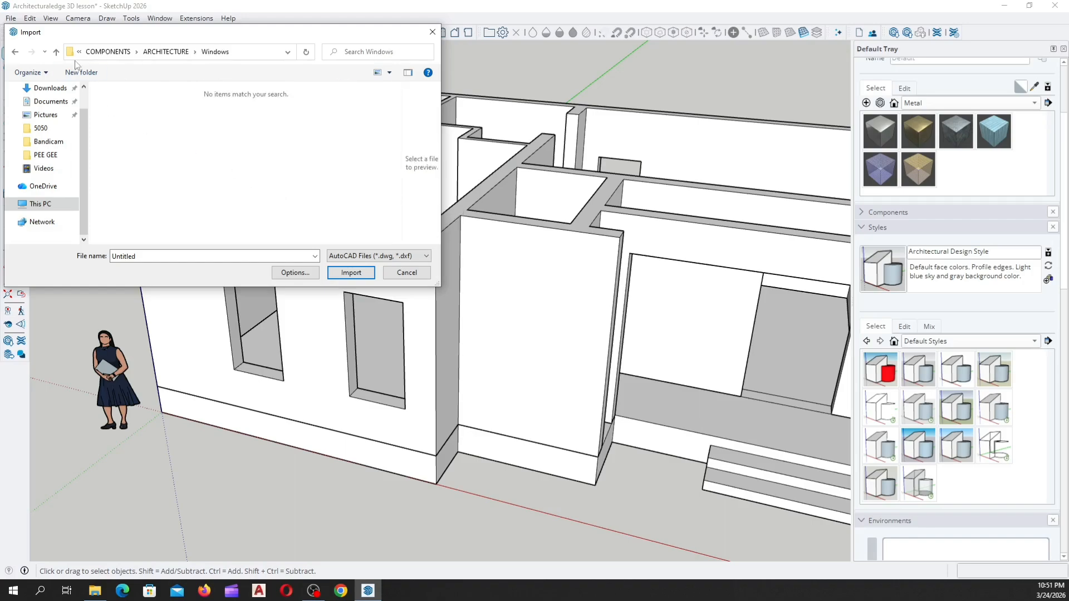
Reopen the Windows component folder from ARCHITECTURE and refresh its file list
{"action": "left_click", "coordinate": [55, 52]}
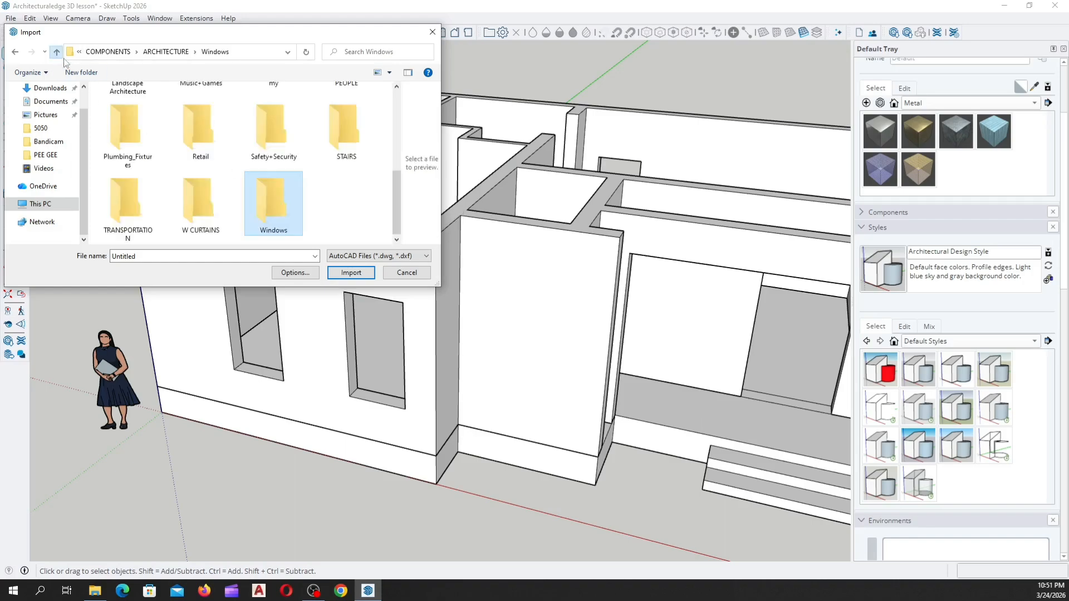
{"action": "double_click", "coordinate": [272, 214]}
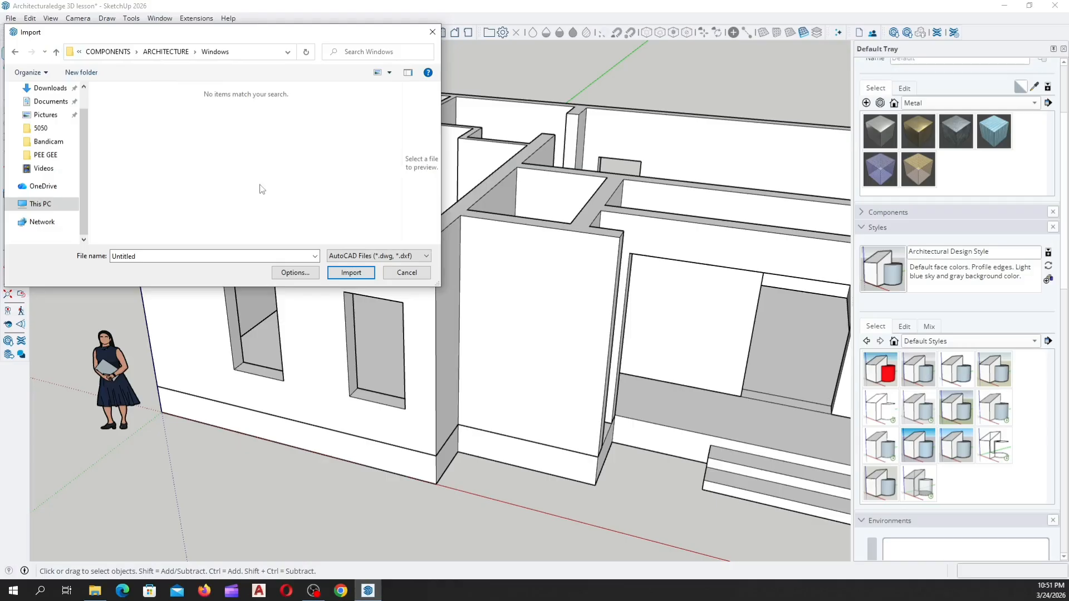
{"action": "right_click", "coordinate": [260, 188]}
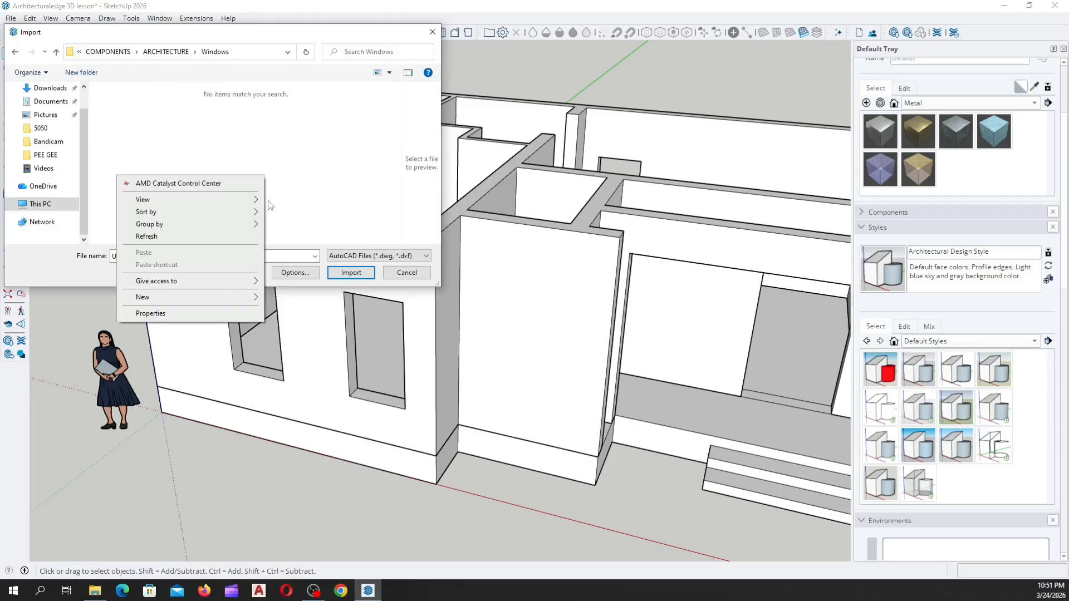
{"action": "left_click", "coordinate": [178, 237]}
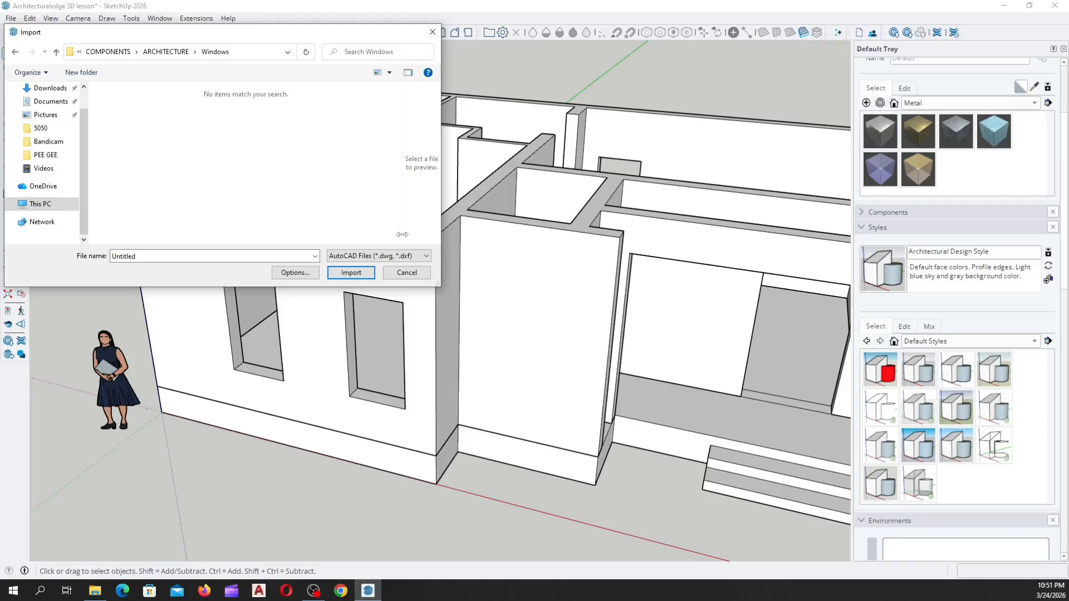
{"action": "left_click", "coordinate": [425, 257]}
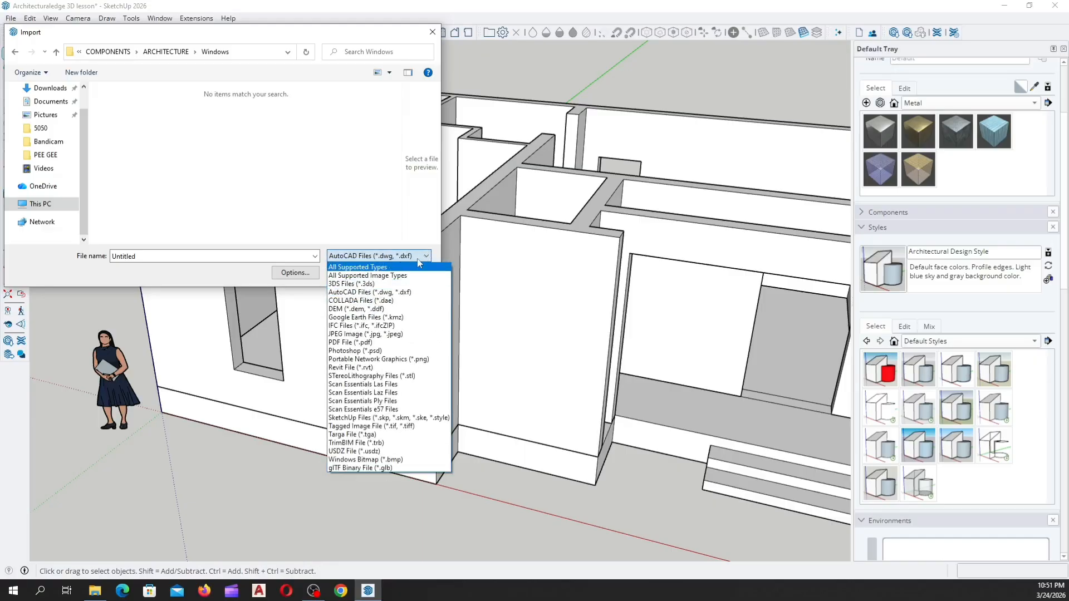
{"action": "left_click", "coordinate": [423, 259]}
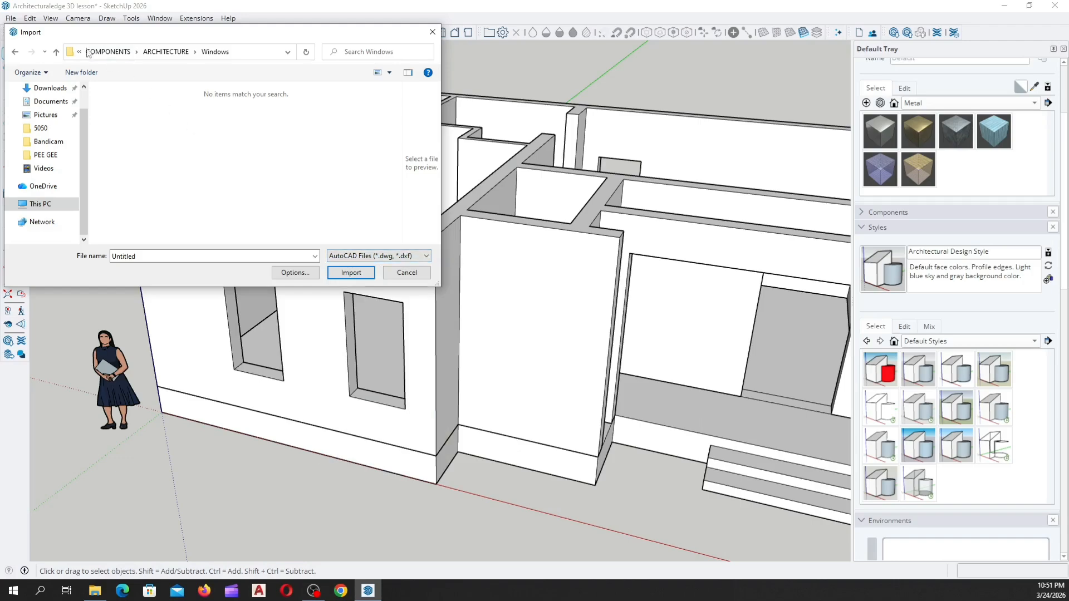
{"action": "left_click", "coordinate": [56, 52]}
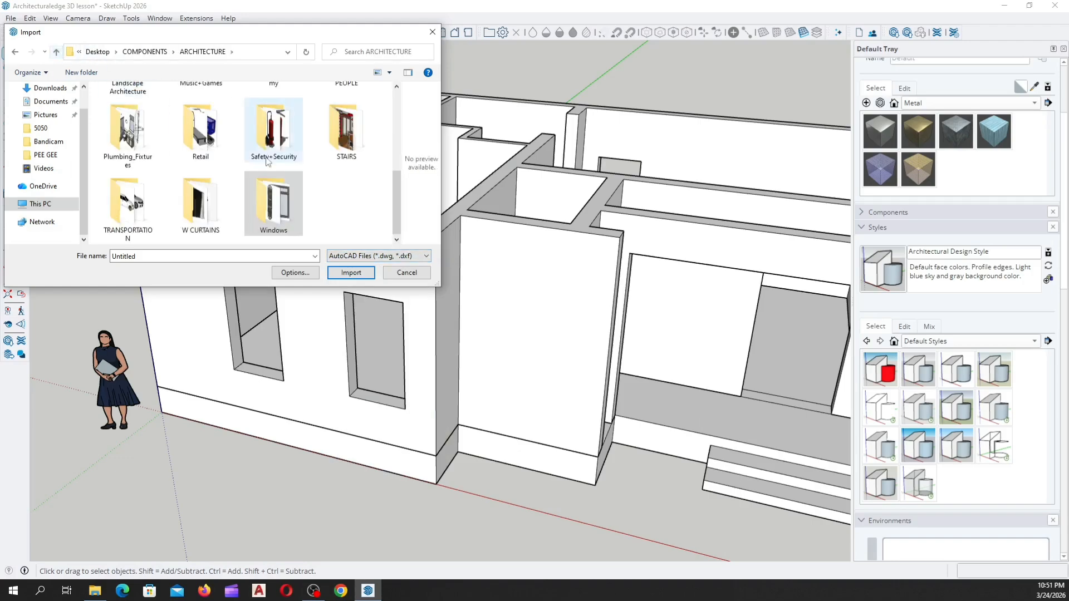
{"action": "double_click", "coordinate": [264, 207]}
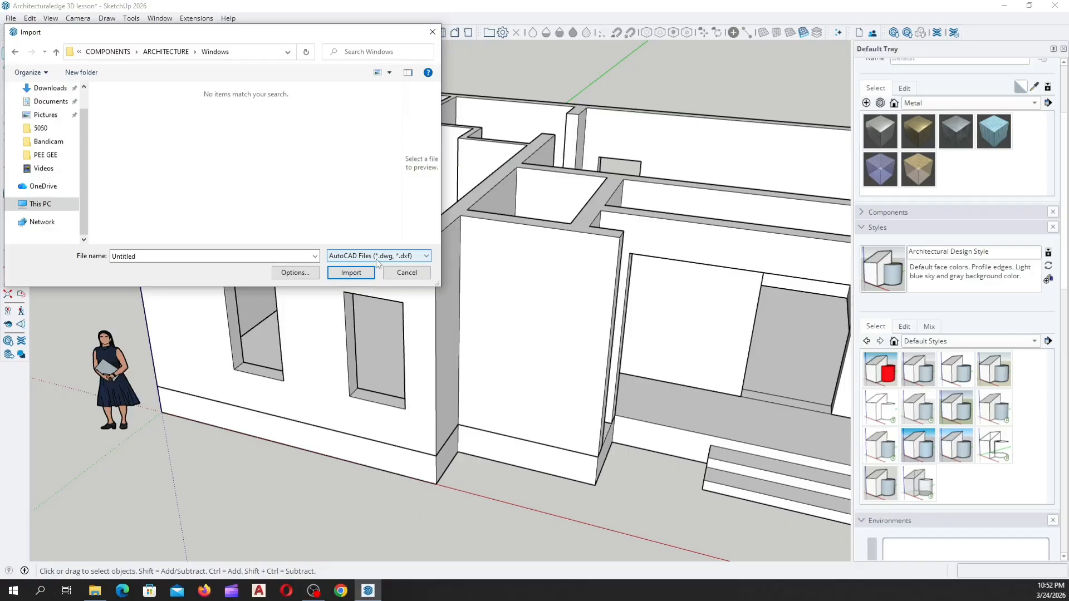
Set the import file type to SketchUp Files and look through the window components in the folder
{"action": "left_click", "coordinate": [428, 257]}
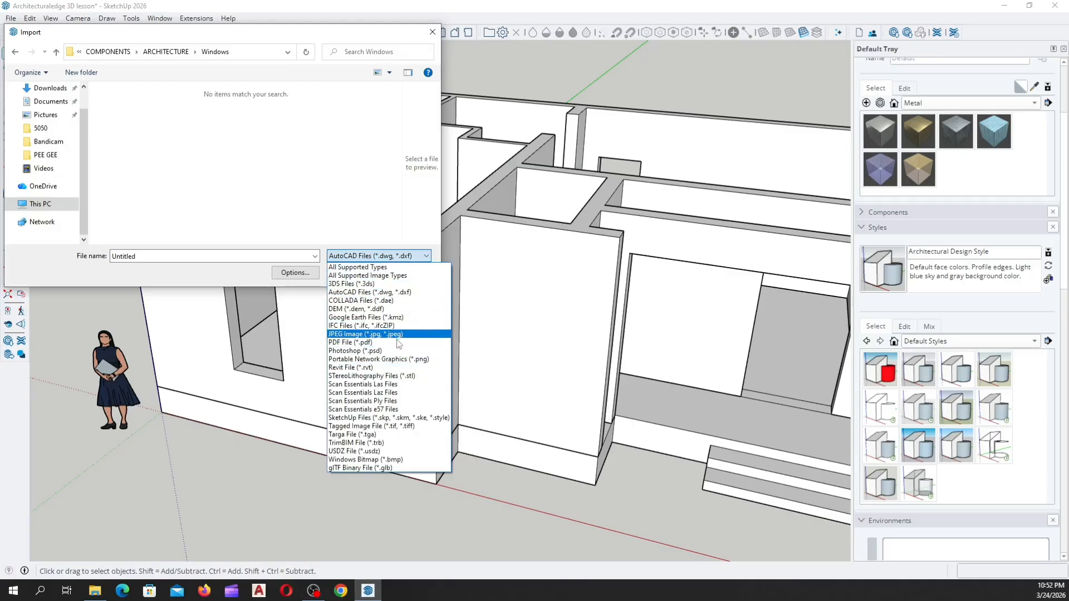
{"action": "left_click", "coordinate": [377, 418]}
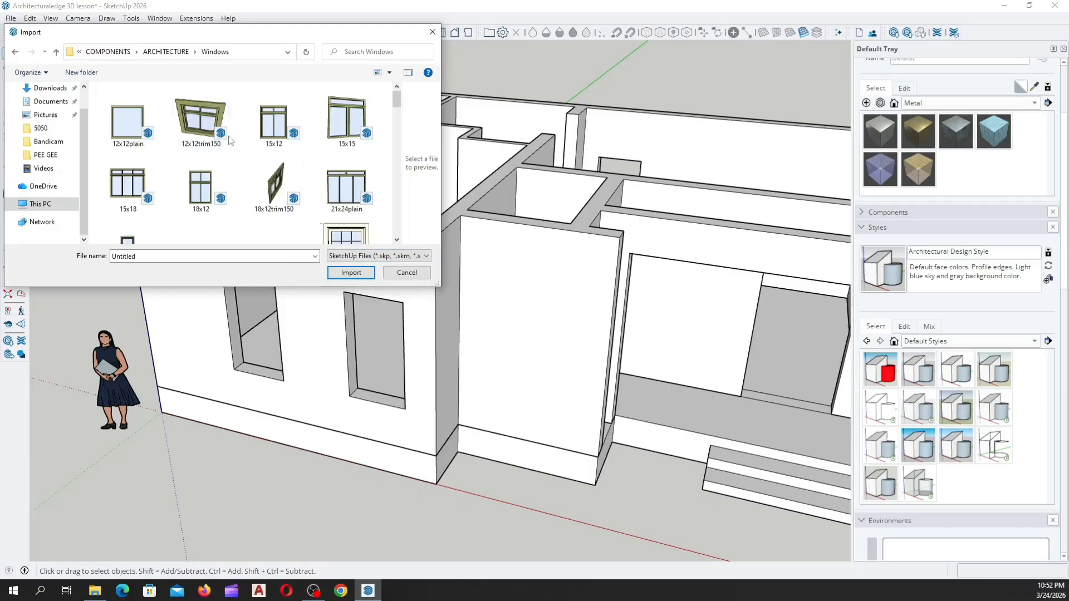
{"action": "scroll", "coordinate": [239, 177], "scroll_direction": "down", "scroll_amount": 3}
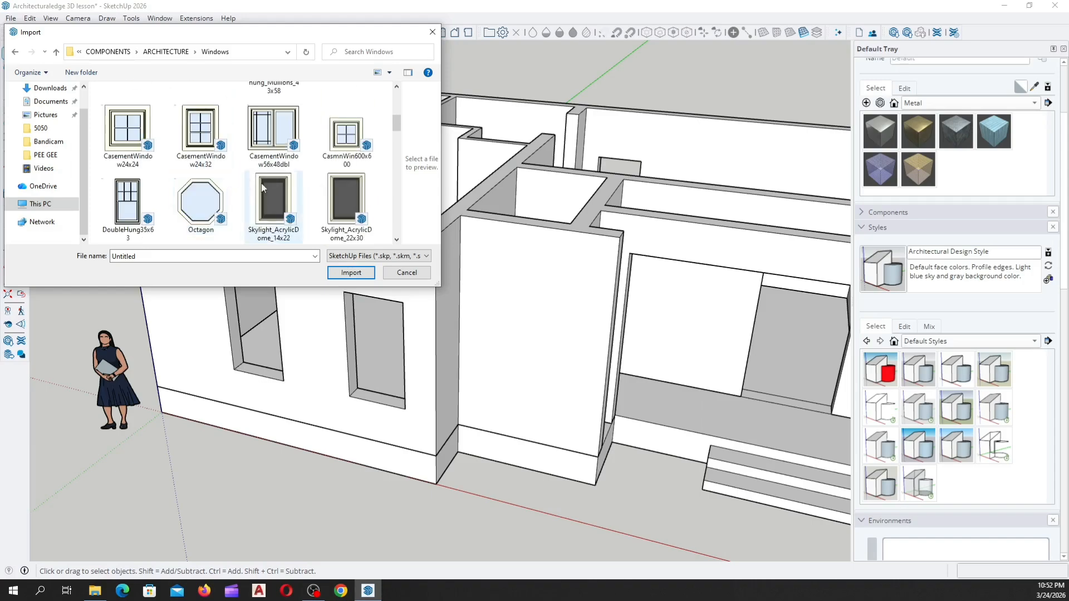
{"action": "scroll", "coordinate": [218, 186], "scroll_direction": "down", "scroll_amount": 4}
{"action": "scroll", "coordinate": [196, 183], "scroll_direction": "up", "scroll_amount": 4}
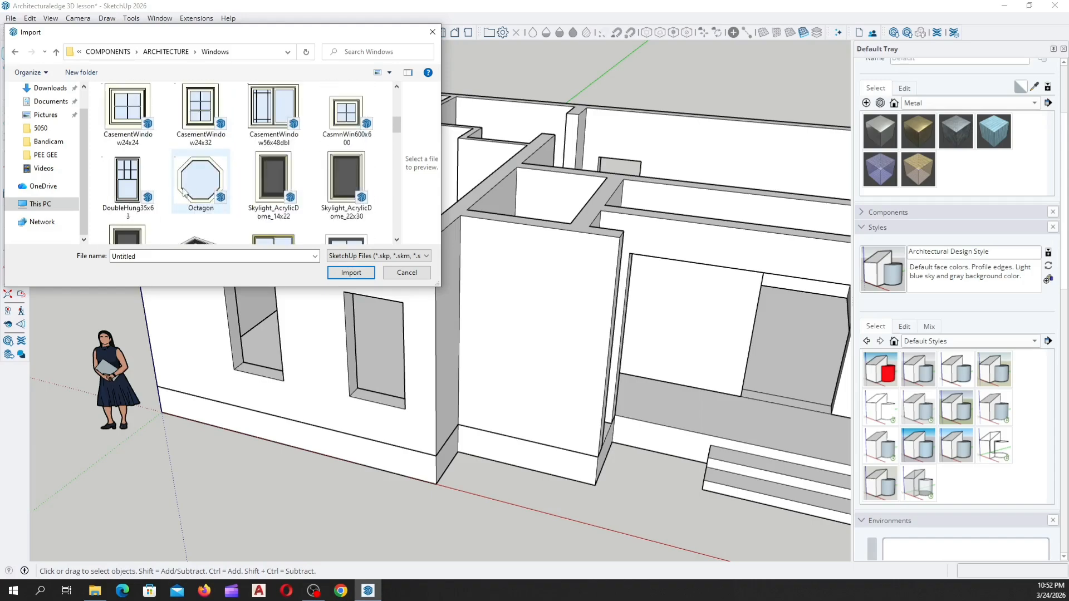
{"action": "scroll", "coordinate": [186, 191], "scroll_direction": "down", "scroll_amount": 1}
{"action": "scroll", "coordinate": [186, 195], "scroll_direction": "up", "scroll_amount": 1}
{"action": "scroll", "coordinate": [245, 178], "scroll_direction": "up", "scroll_amount": 3}
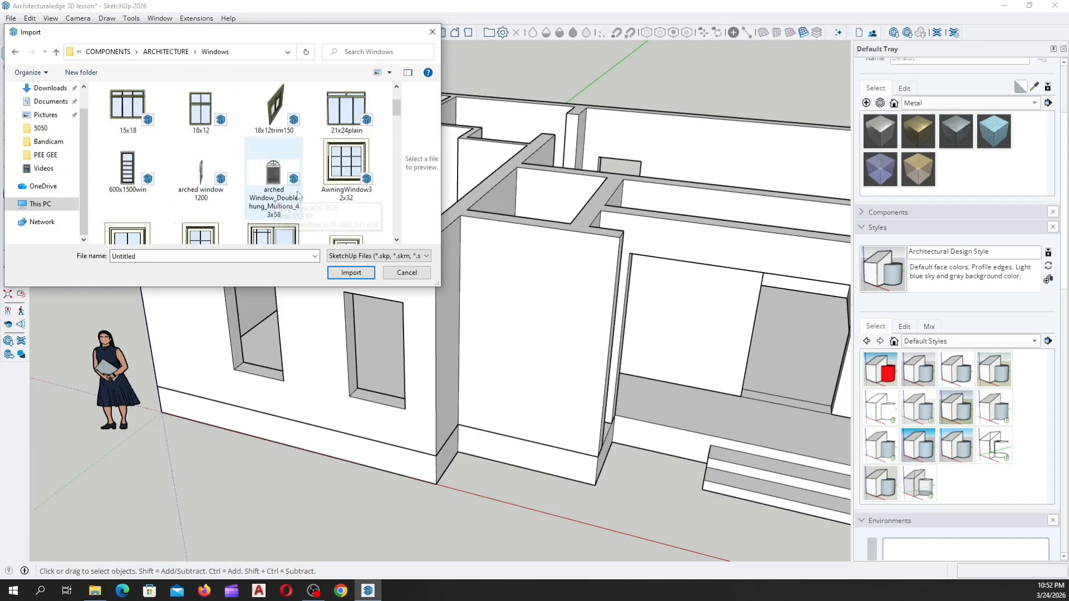
{"action": "scroll", "coordinate": [259, 146], "scroll_direction": "up", "scroll_amount": 1}
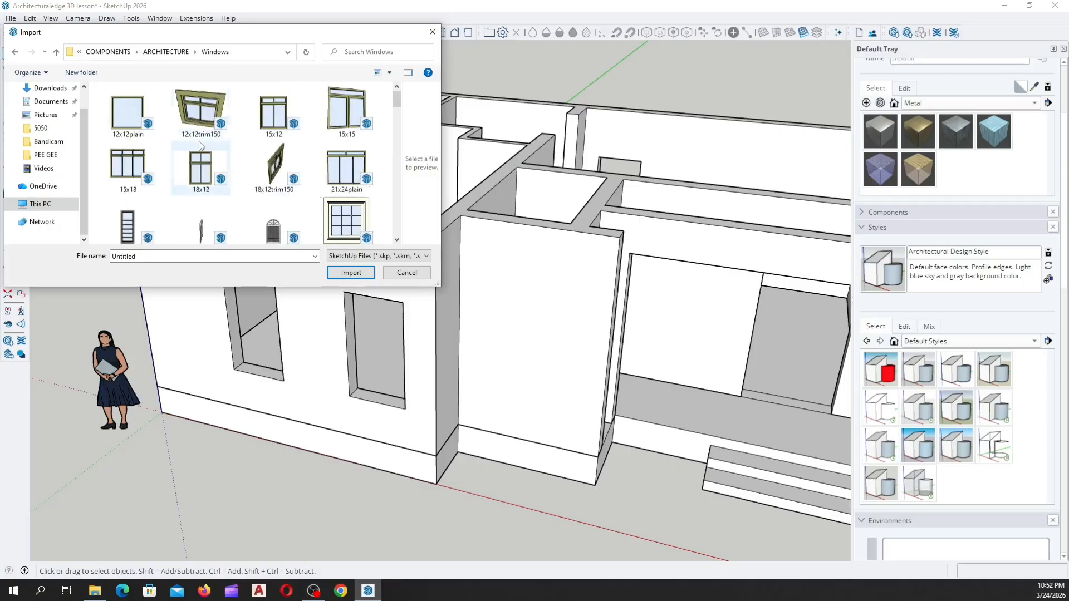
Import the Window_Doublehung_Mullions_35x63 component and bring it to the lower corner of the front wall's window opening nearest the porch
{"action": "scroll", "coordinate": [258, 148], "scroll_direction": "down", "scroll_amount": 5}
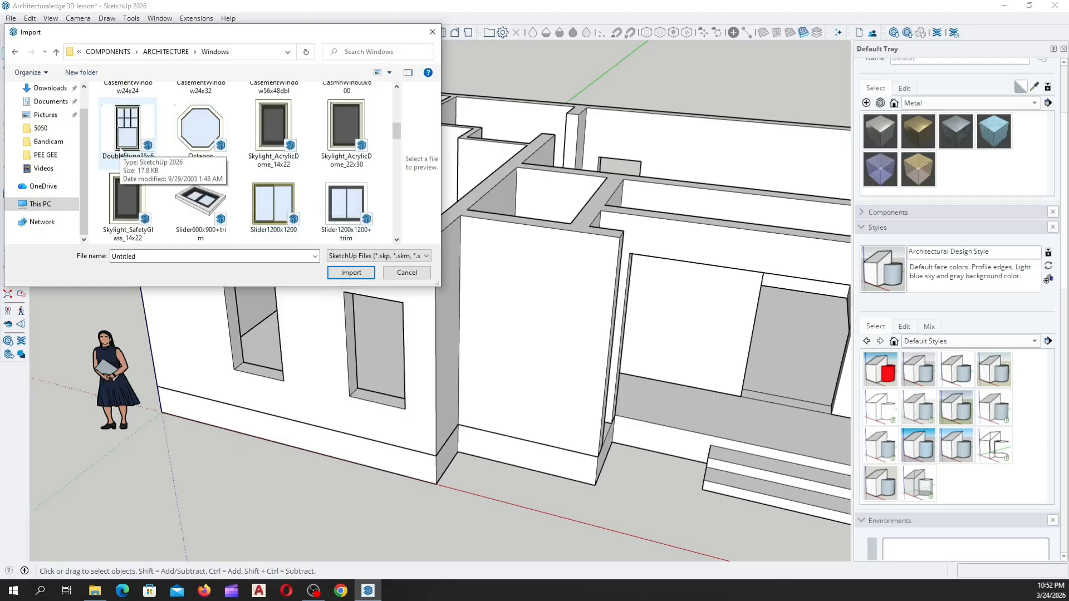
{"action": "scroll", "coordinate": [121, 149], "scroll_direction": "down", "scroll_amount": 5}
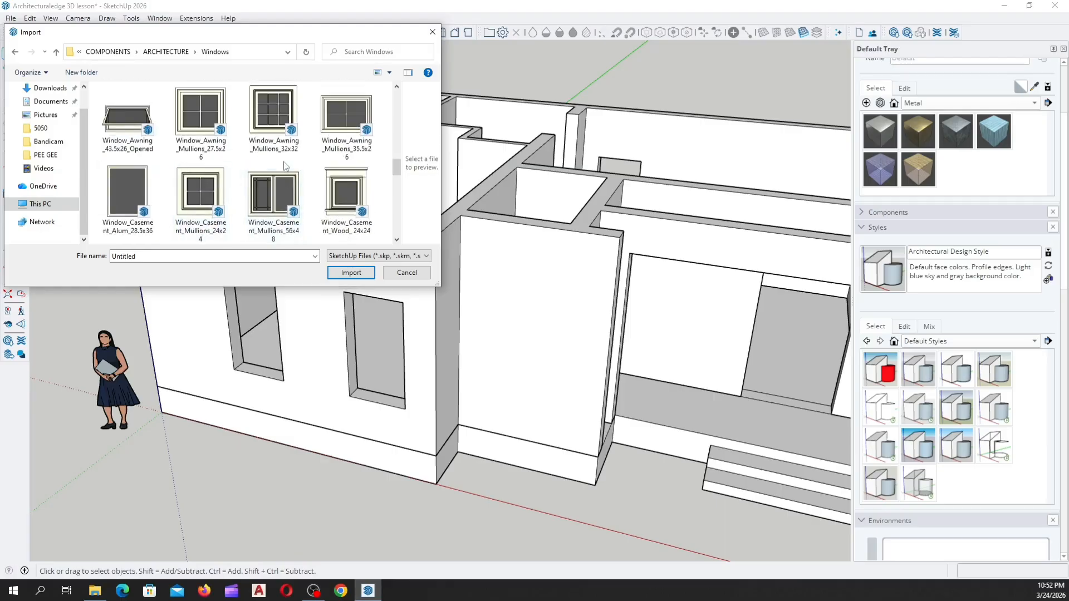
{"action": "scroll", "coordinate": [285, 166], "scroll_direction": "down", "scroll_amount": 3}
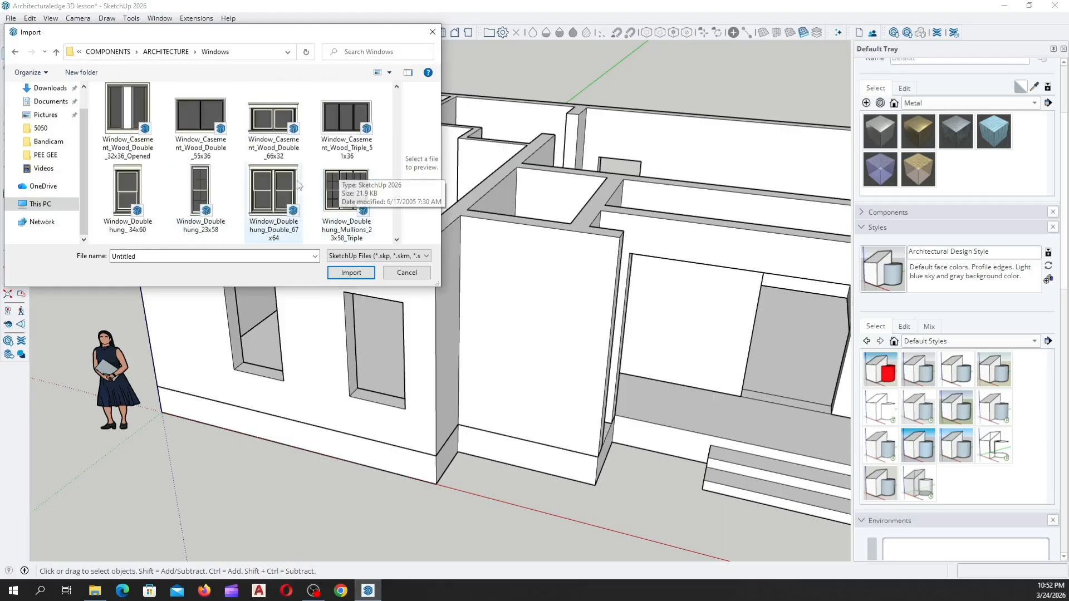
{"action": "scroll", "coordinate": [299, 185], "scroll_direction": "down", "scroll_amount": 1}
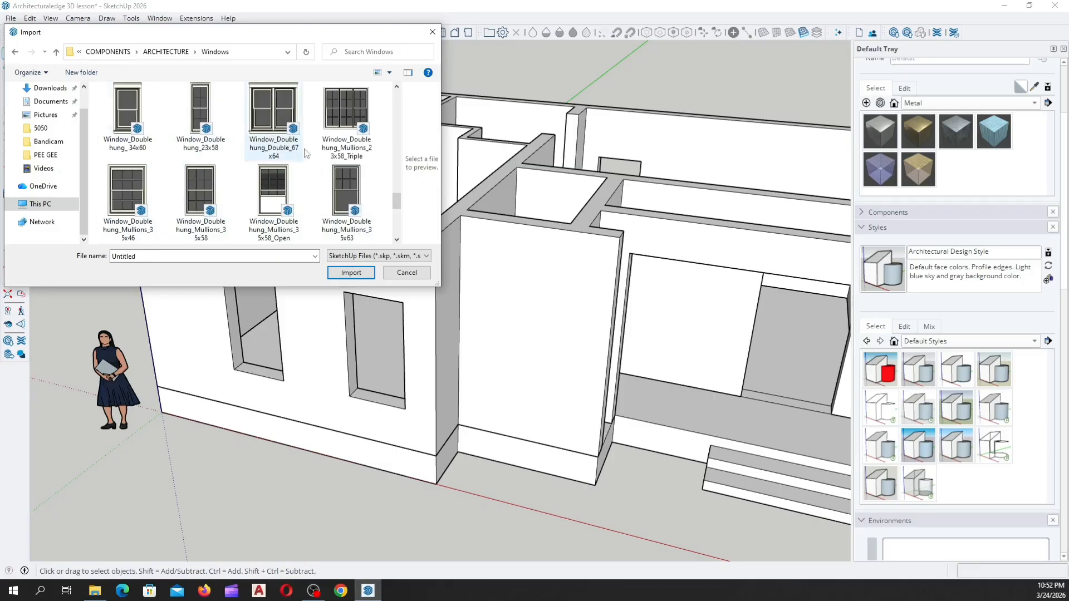
{"action": "scroll", "coordinate": [305, 153], "scroll_direction": "down", "scroll_amount": 1}
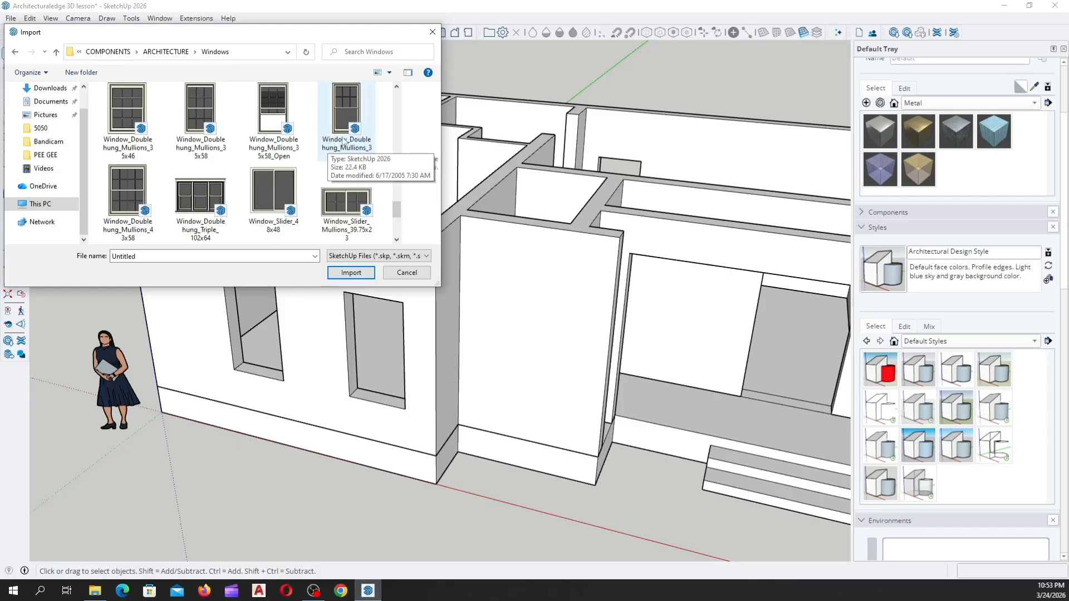
{"action": "left_click", "coordinate": [347, 120]}
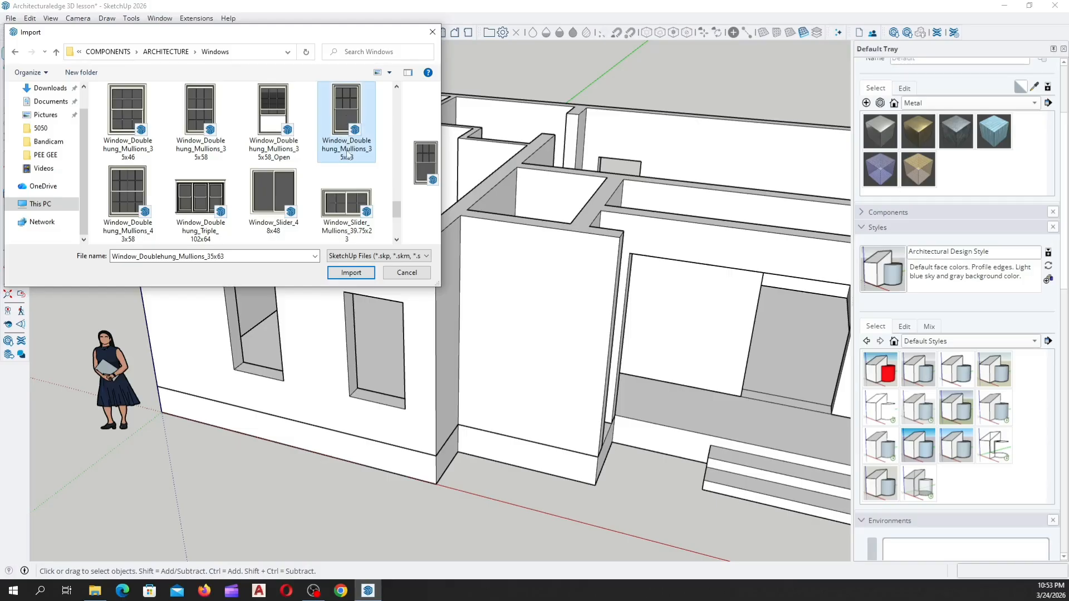
{"action": "left_click", "coordinate": [350, 272]}
{"action": "scroll", "coordinate": [412, 278], "scroll_direction": "down", "scroll_amount": 5}
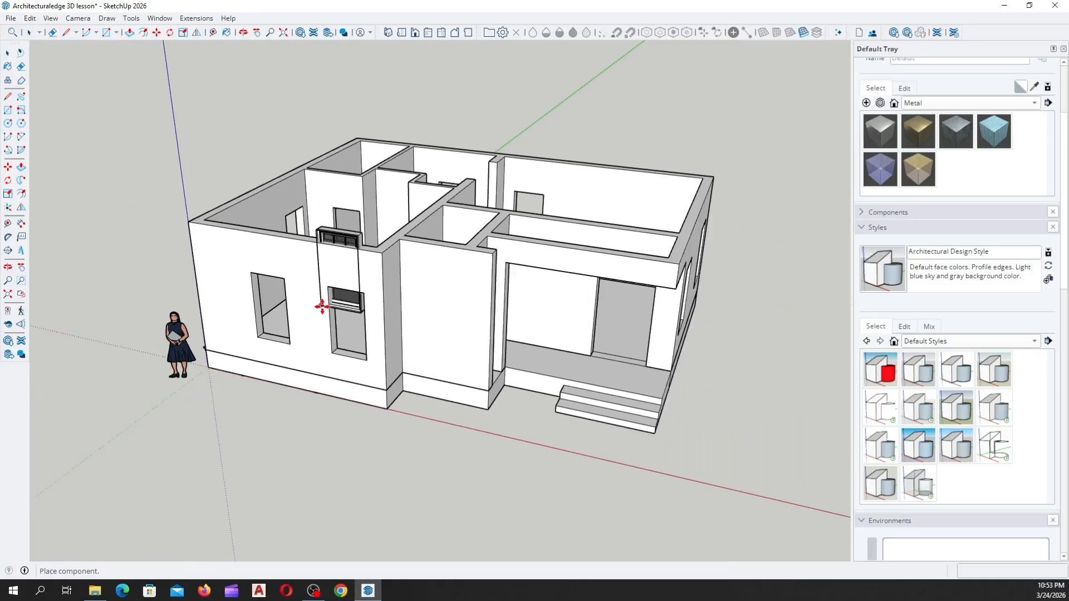
{"action": "scroll", "coordinate": [317, 357], "scroll_direction": "up", "scroll_amount": 5}
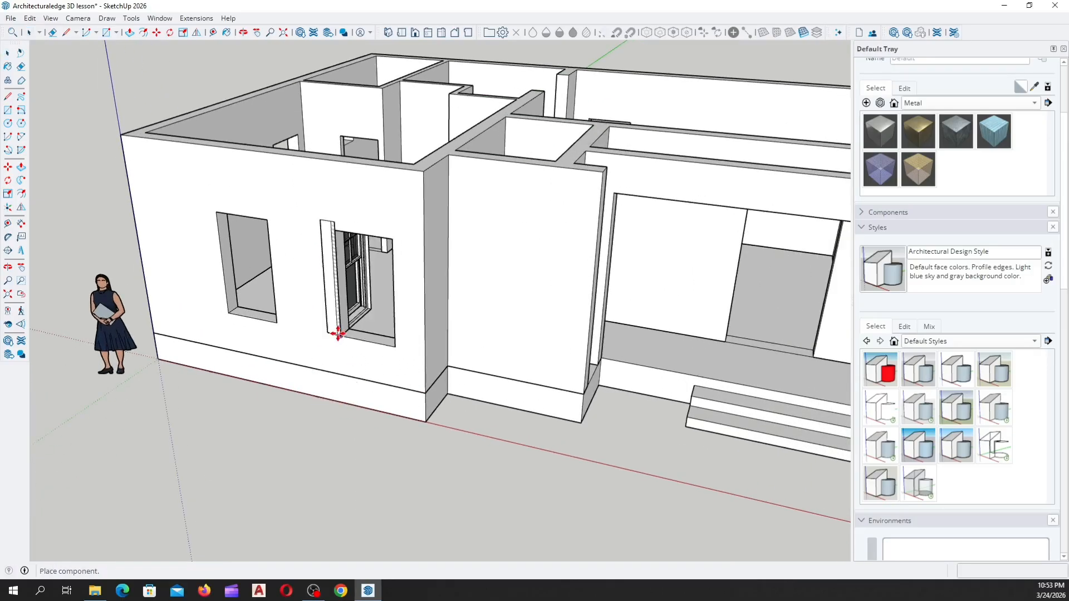
Place the double-hung window component flat on the ground in front of the house, beside the scale figure
{"action": "scroll", "coordinate": [356, 345], "scroll_direction": "down", "scroll_amount": 3}
{"action": "left_click", "coordinate": [368, 353]}
{"action": "scroll", "coordinate": [423, 336], "scroll_direction": "down", "scroll_amount": 5}
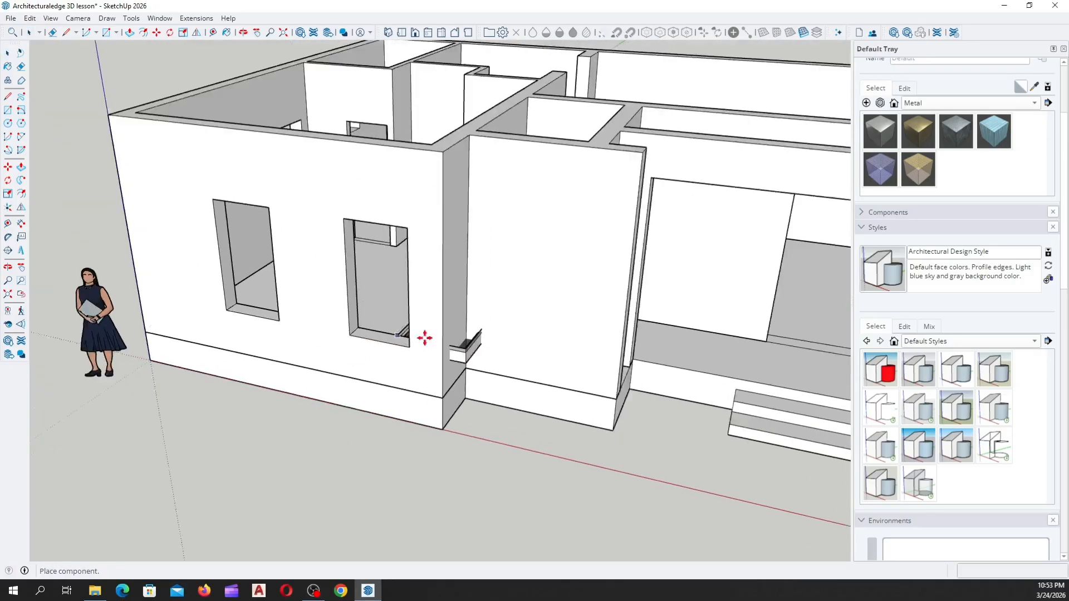
{"action": "scroll", "coordinate": [481, 325], "scroll_direction": "down", "scroll_amount": 2}
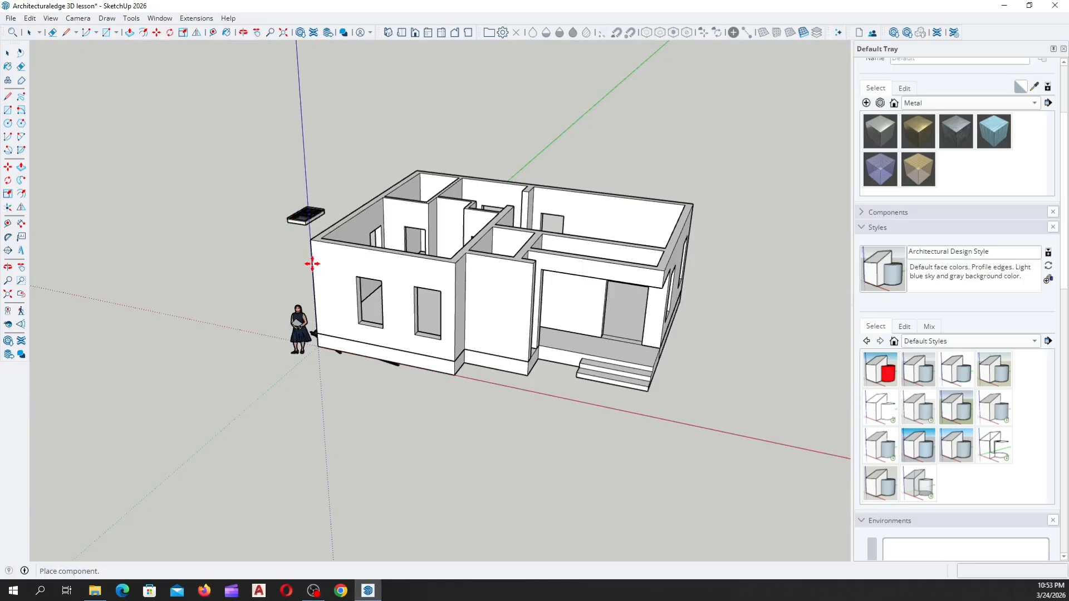
{"action": "scroll", "coordinate": [306, 389], "scroll_direction": "up", "scroll_amount": 2}
{"action": "scroll", "coordinate": [266, 388], "scroll_direction": "up", "scroll_amount": 3}
{"action": "scroll", "coordinate": [273, 385], "scroll_direction": "up", "scroll_amount": 1}
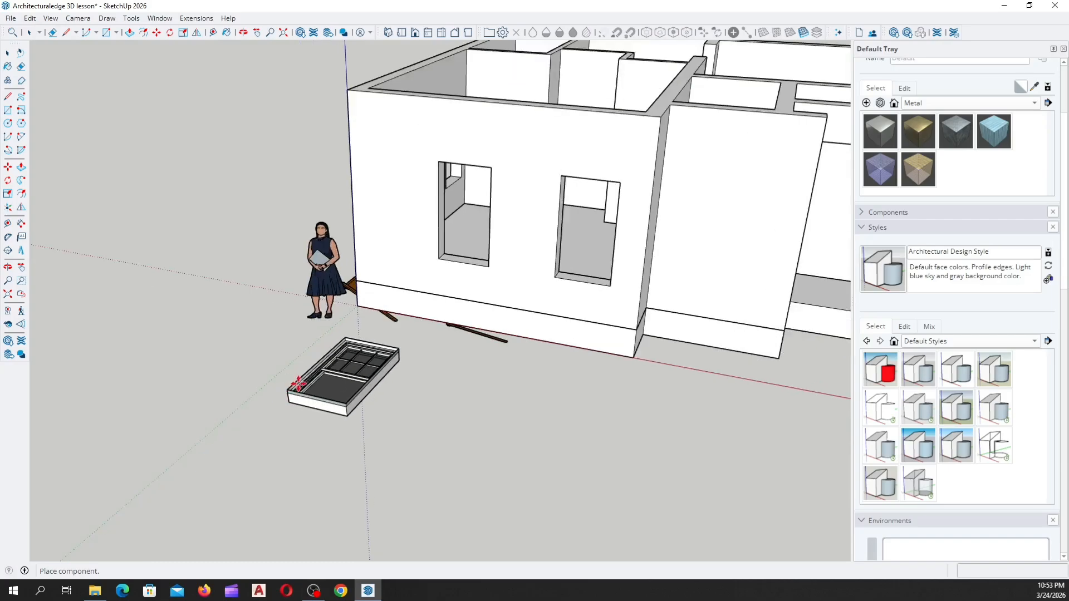
{"action": "left_click", "coordinate": [308, 377]}
{"action": "scroll", "coordinate": [356, 381], "scroll_direction": "up", "scroll_amount": 4}
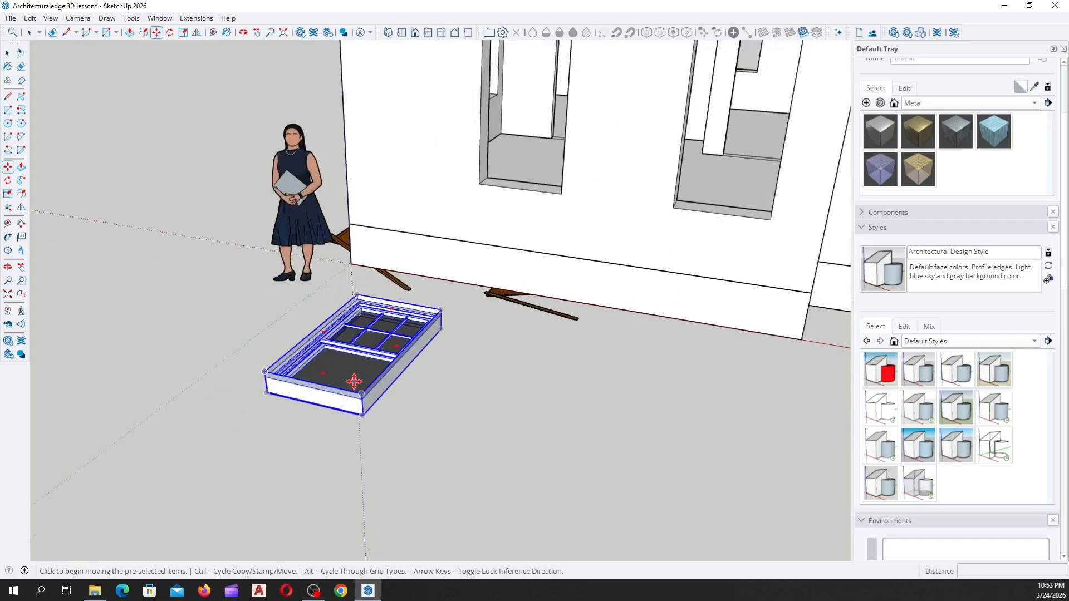
Rotate the window component 90° about its end corner in the vertical plane so that it stands upright
{"action": "middle_click_drag", "start_coordinate": [356, 382], "coordinate": [204, 402]}
{"action": "scroll", "coordinate": [263, 372], "scroll_direction": "up", "scroll_amount": 3}
{"action": "middle_click_drag", "start_coordinate": [262, 372], "coordinate": [167, 312]}
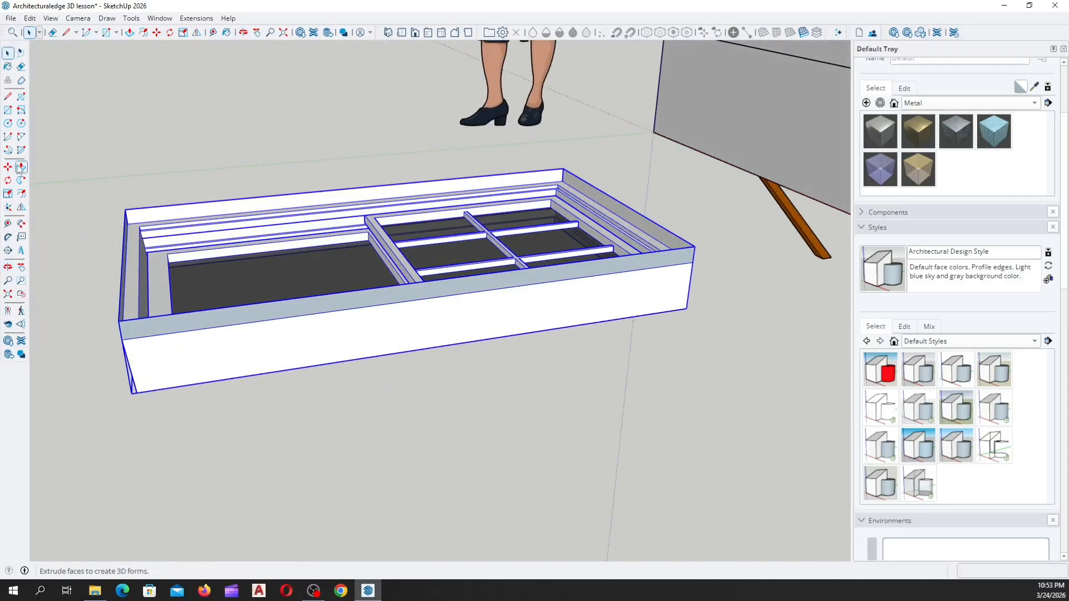
{"action": "scroll", "coordinate": [316, 429], "scroll_direction": "down", "scroll_amount": 3}
{"action": "middle_click_drag", "start_coordinate": [315, 429], "coordinate": [285, 425]}
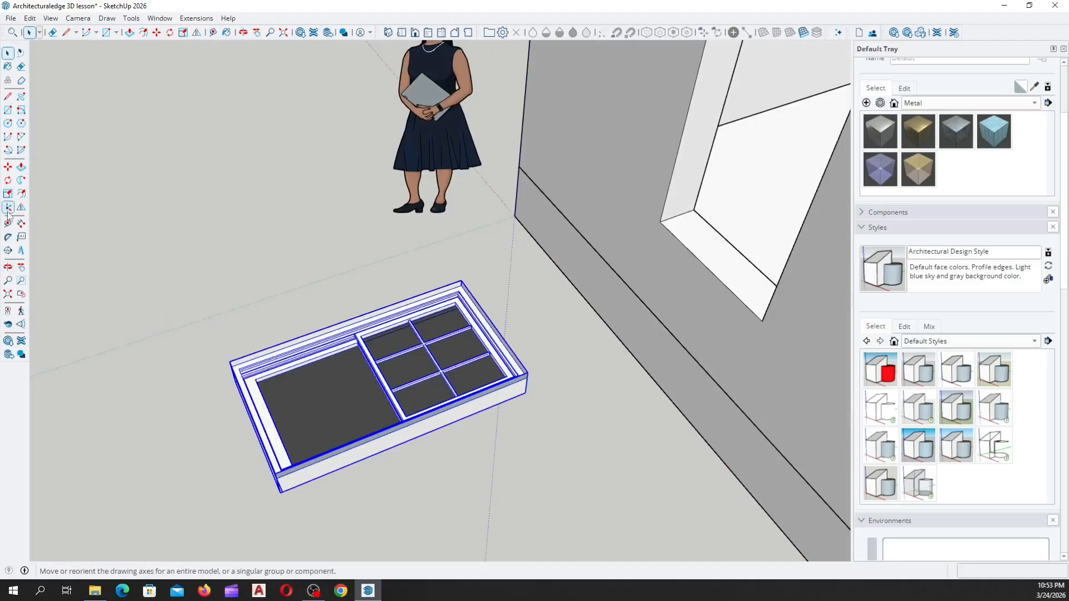
{"action": "left_click", "coordinate": [8, 180]}
{"action": "middle_click_drag", "start_coordinate": [343, 500], "coordinate": [208, 218]}
{"action": "scroll", "coordinate": [179, 297], "scroll_direction": "up", "scroll_amount": 4}
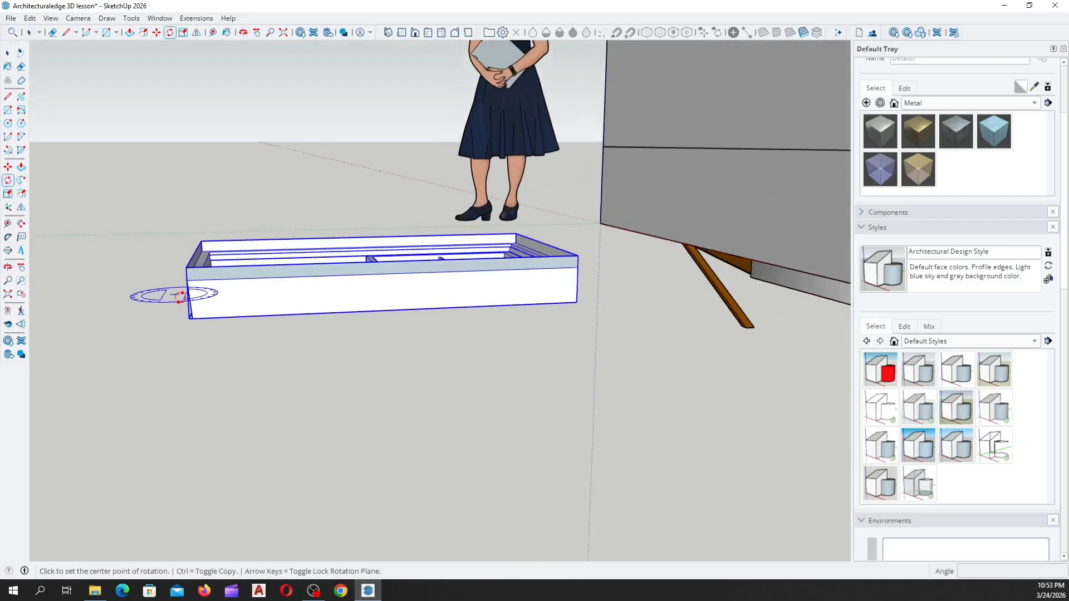
{"action": "middle_click_drag", "start_coordinate": [192, 310], "coordinate": [191, 238]}
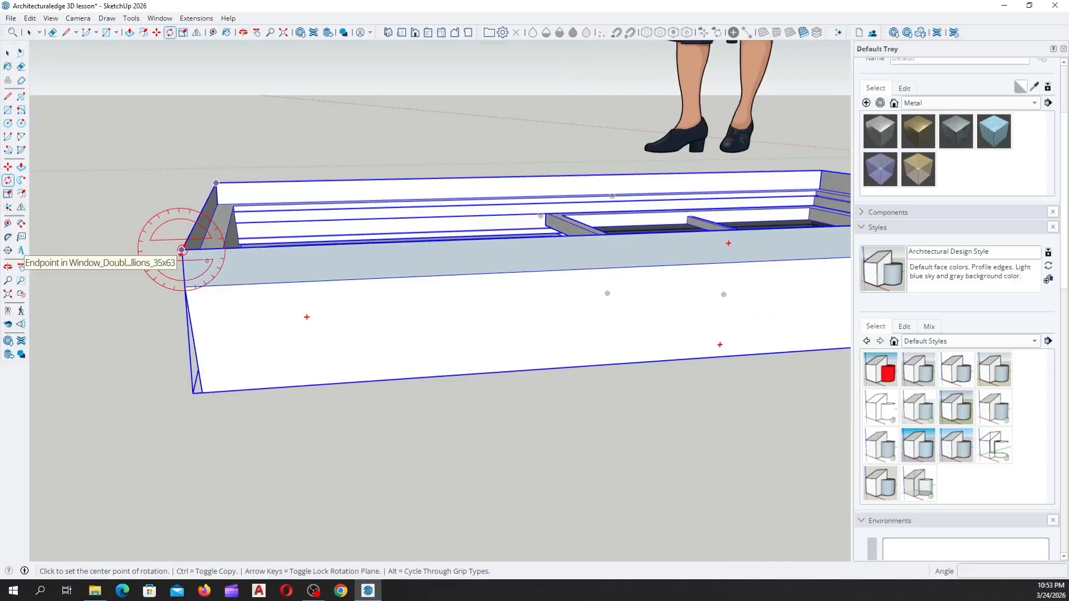
{"action": "scroll", "coordinate": [182, 250], "scroll_direction": "down", "scroll_amount": 4}
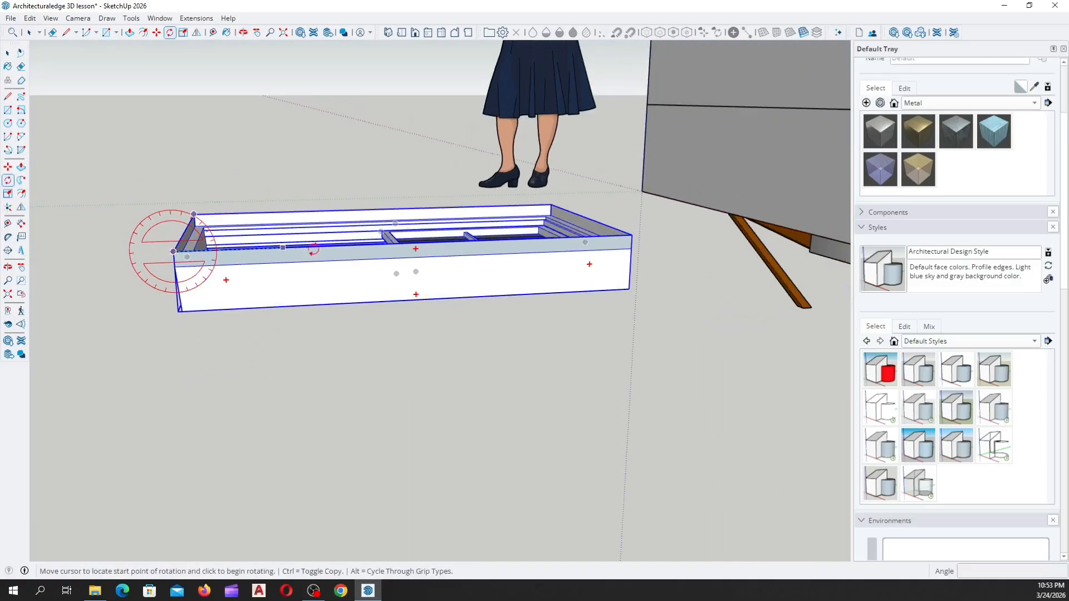
{"action": "scroll", "coordinate": [487, 239], "scroll_direction": "up", "scroll_amount": 3}
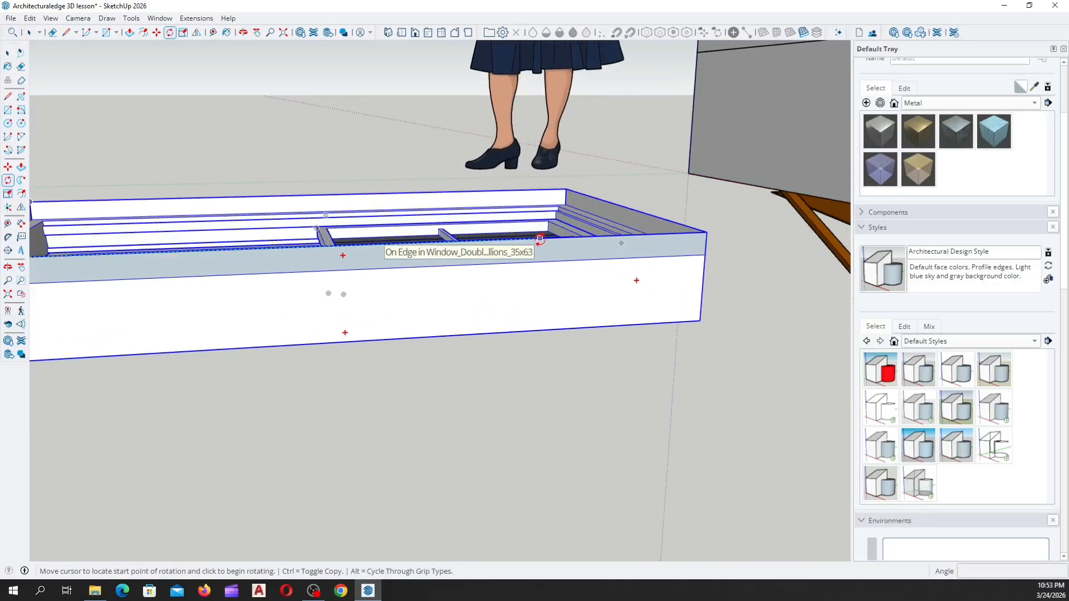
{"action": "left_click", "coordinate": [539, 240]}
{"action": "scroll", "coordinate": [539, 239], "scroll_direction": "down", "scroll_amount": 4}
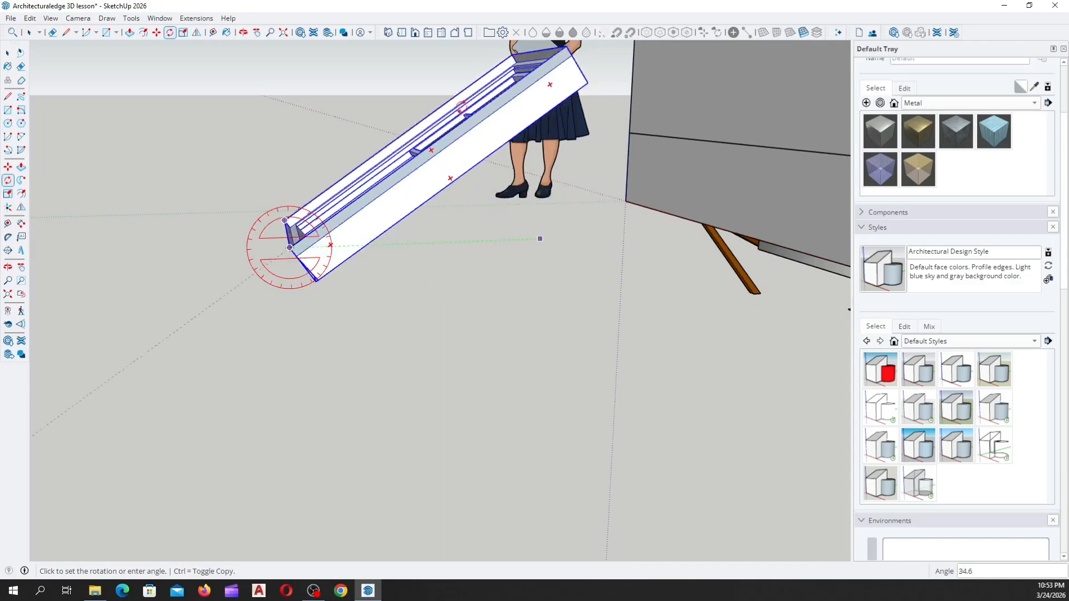
{"action": "scroll", "coordinate": [539, 239], "scroll_direction": "down", "scroll_amount": 8}
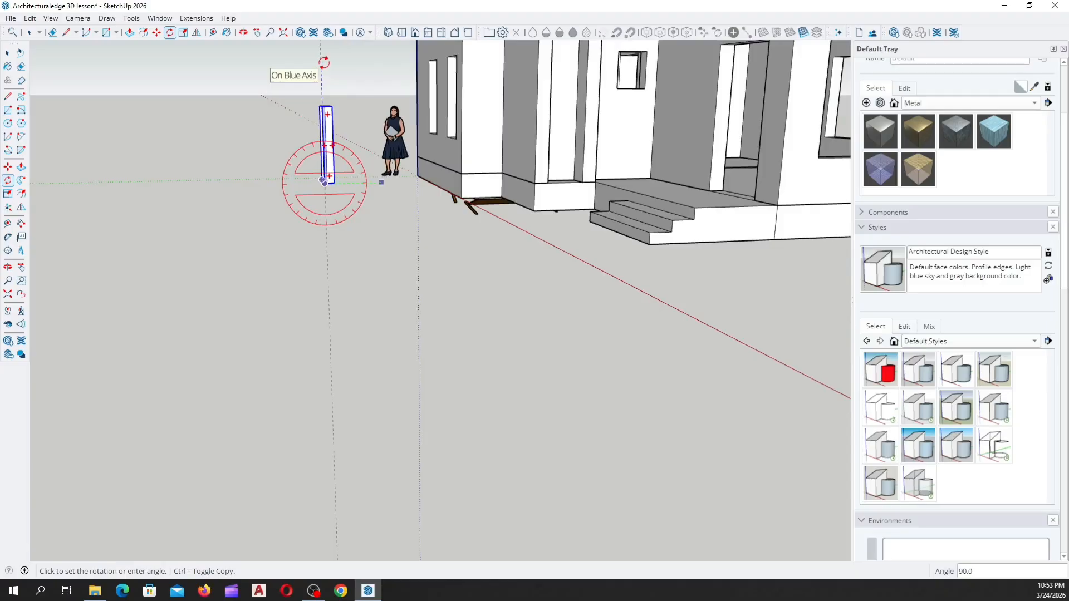
{"action": "left_click", "coordinate": [324, 63]}
{"action": "scroll", "coordinate": [326, 143], "scroll_direction": "up", "scroll_amount": 2}
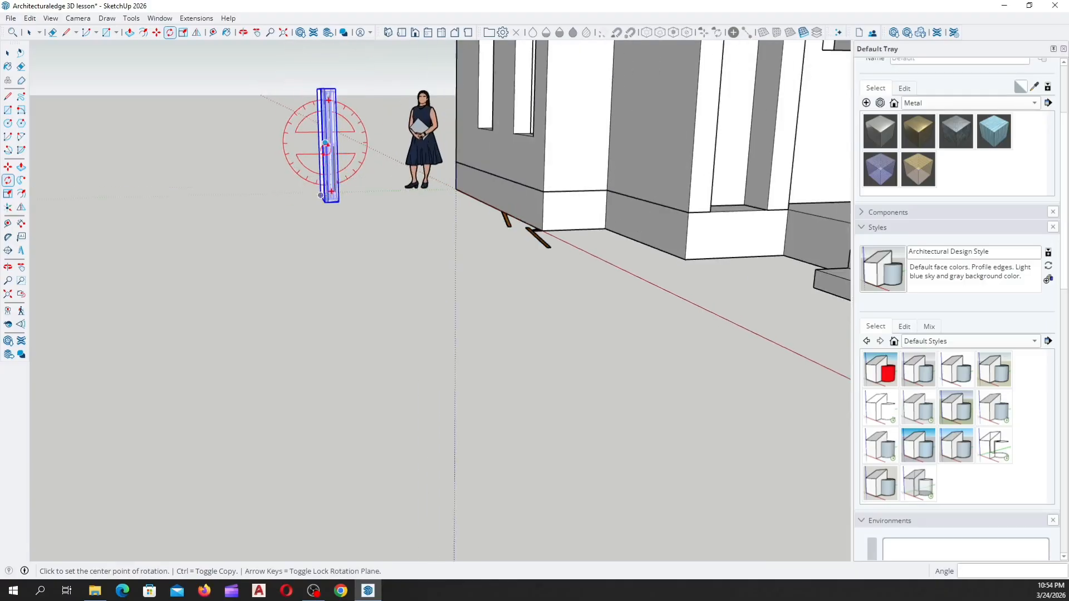
{"action": "middle_click_drag", "start_coordinate": [333, 169], "coordinate": [613, 267]}
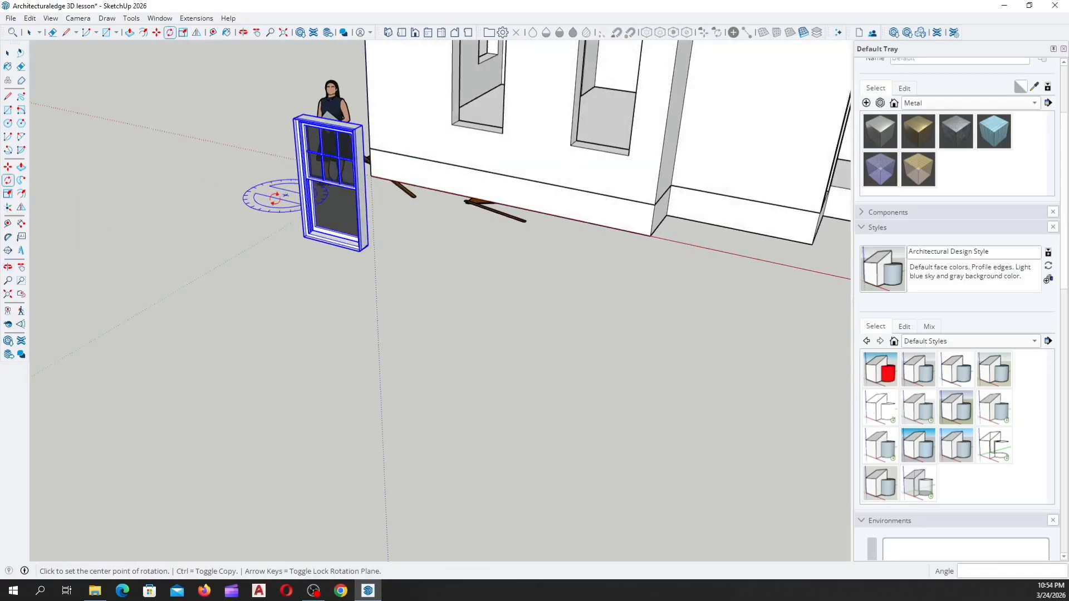
{"action": "key", "text": "space"}
Move the upright window by its lower-left front corner onto the lower-left corner of the front wall's left opening
{"action": "middle_click_drag", "start_coordinate": [301, 223], "coordinate": [370, 276]}
{"action": "scroll", "coordinate": [323, 311], "scroll_direction": "up", "scroll_amount": 5}
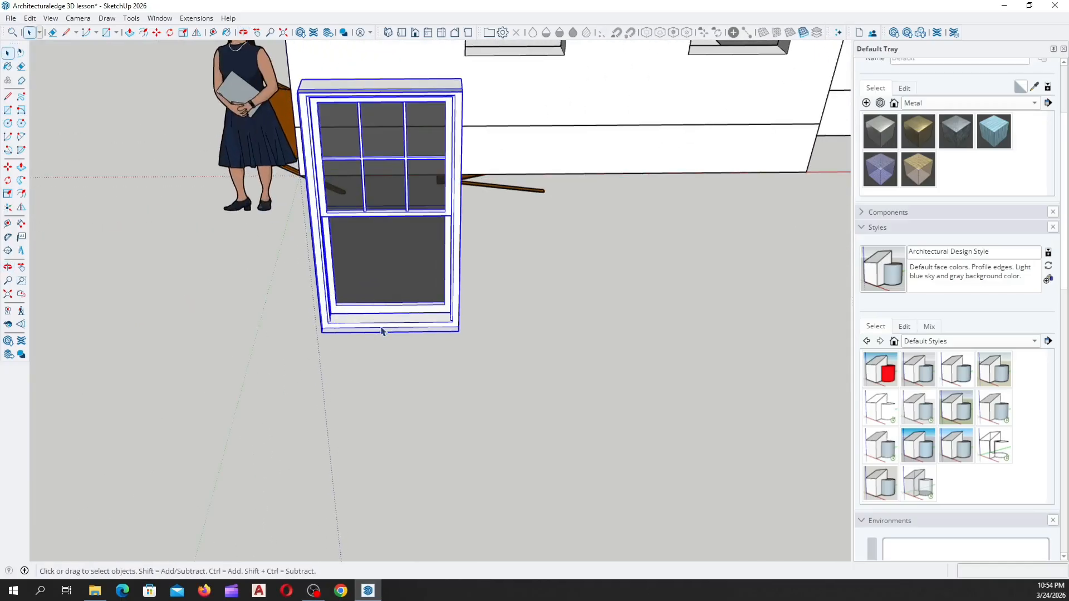
{"action": "scroll", "coordinate": [311, 368], "scroll_direction": "up", "scroll_amount": 4}
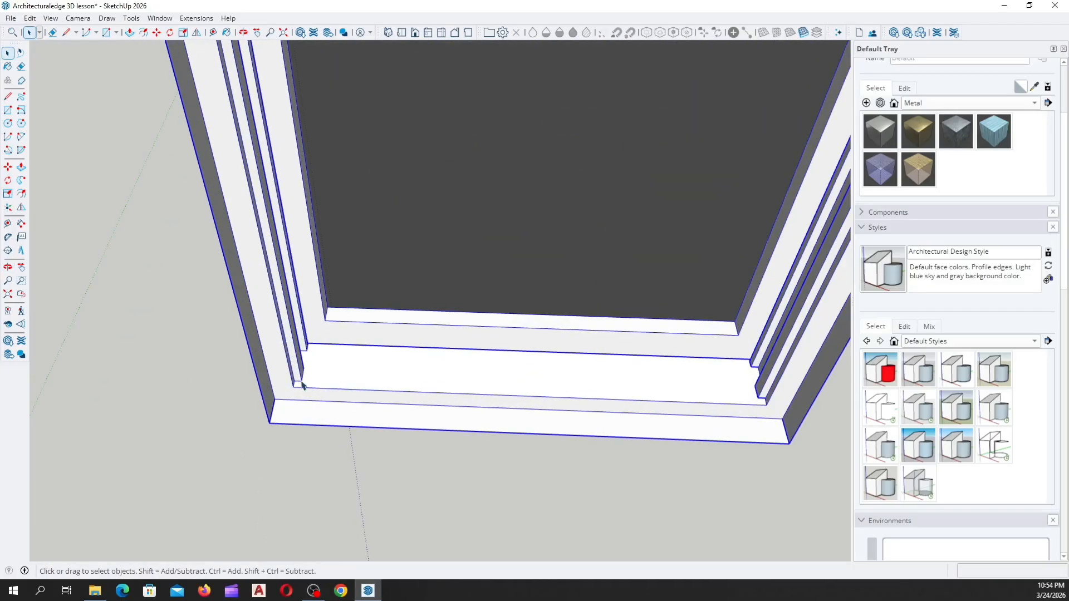
{"action": "key", "text": "m"}
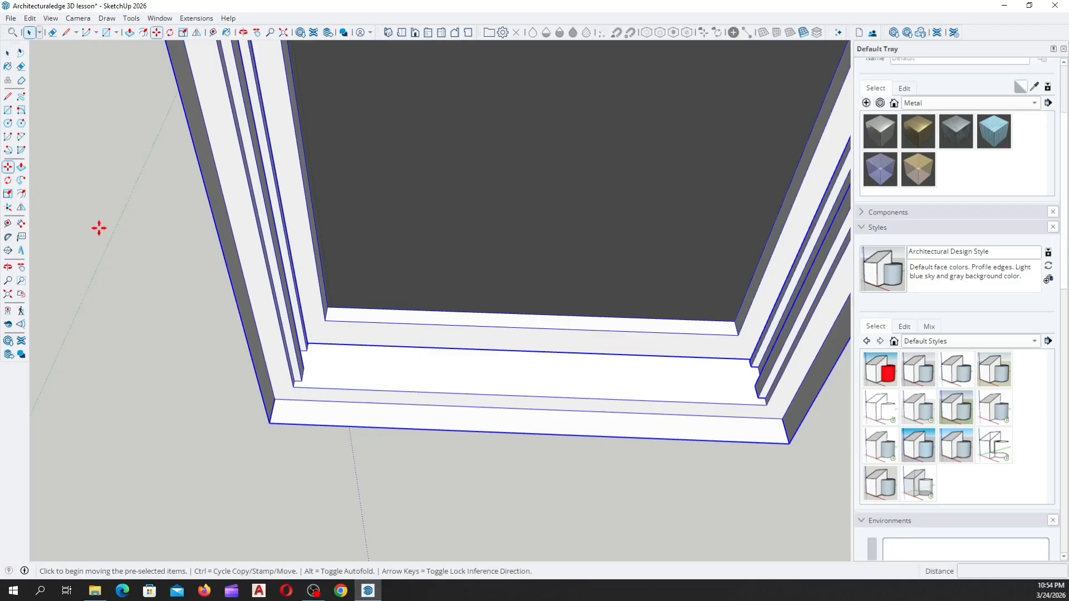
{"action": "scroll", "coordinate": [270, 431], "scroll_direction": "up", "scroll_amount": 3}
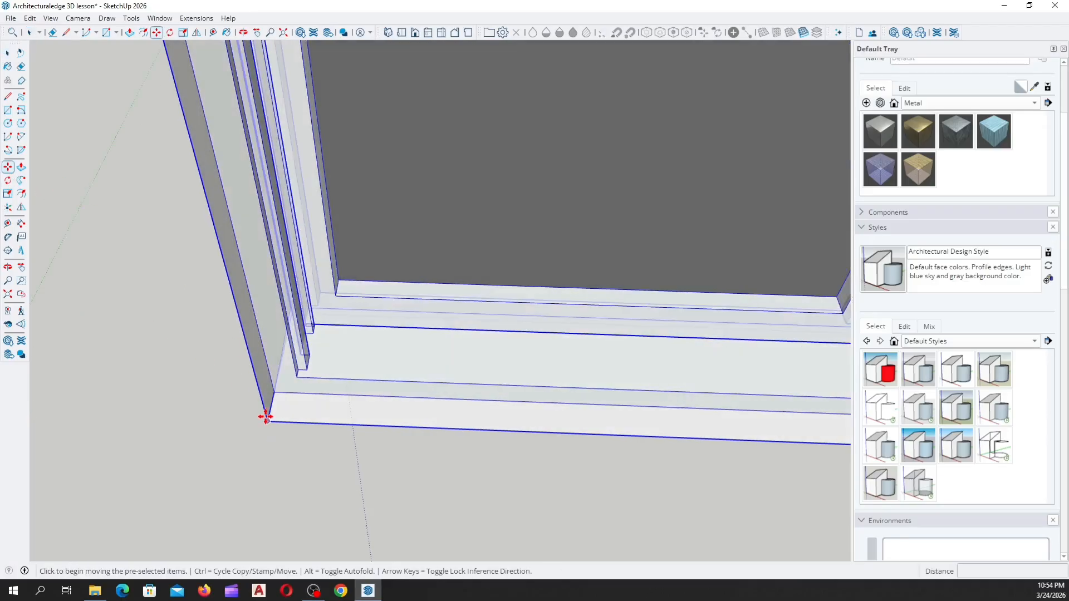
{"action": "left_click", "coordinate": [266, 423]}
{"action": "scroll", "coordinate": [265, 423], "scroll_direction": "down", "scroll_amount": 8}
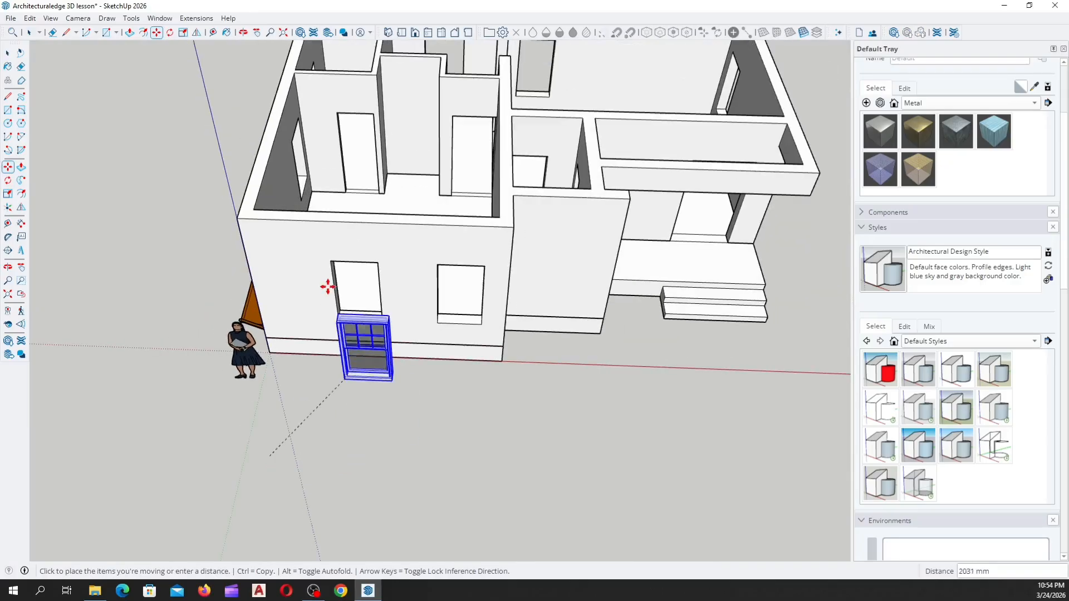
{"action": "scroll", "coordinate": [330, 286], "scroll_direction": "up", "scroll_amount": 8}
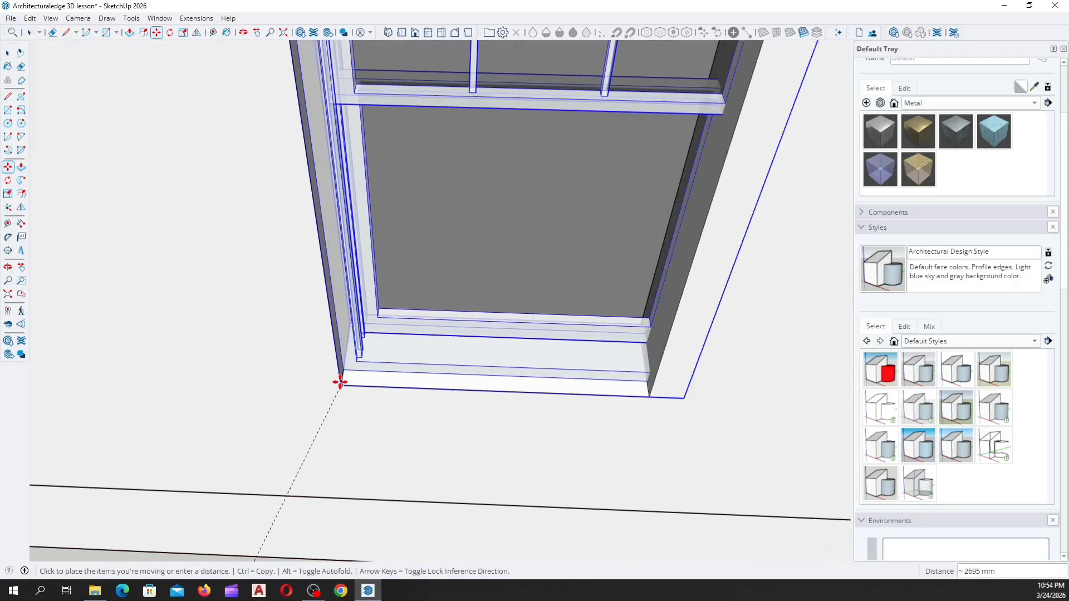
{"action": "left_click", "coordinate": [339, 382]}
{"action": "scroll", "coordinate": [291, 425], "scroll_direction": "down", "scroll_amount": 5}
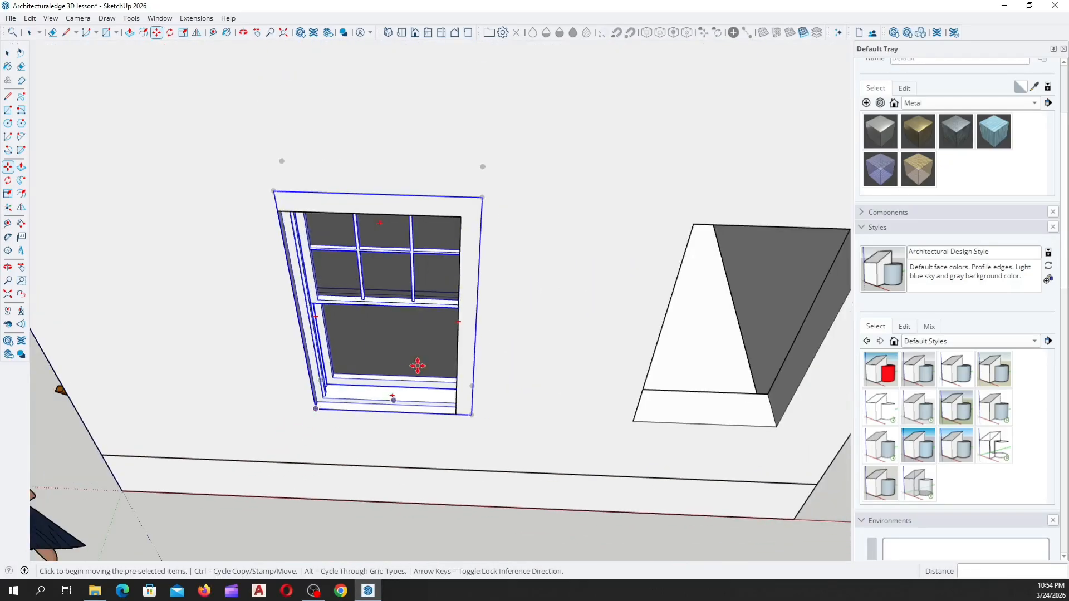
{"action": "middle_click_drag", "start_coordinate": [417, 366], "coordinate": [336, 293]}
{"action": "scroll", "coordinate": [386, 262], "scroll_direction": "up", "scroll_amount": 5}
{"action": "key", "text": "space"}
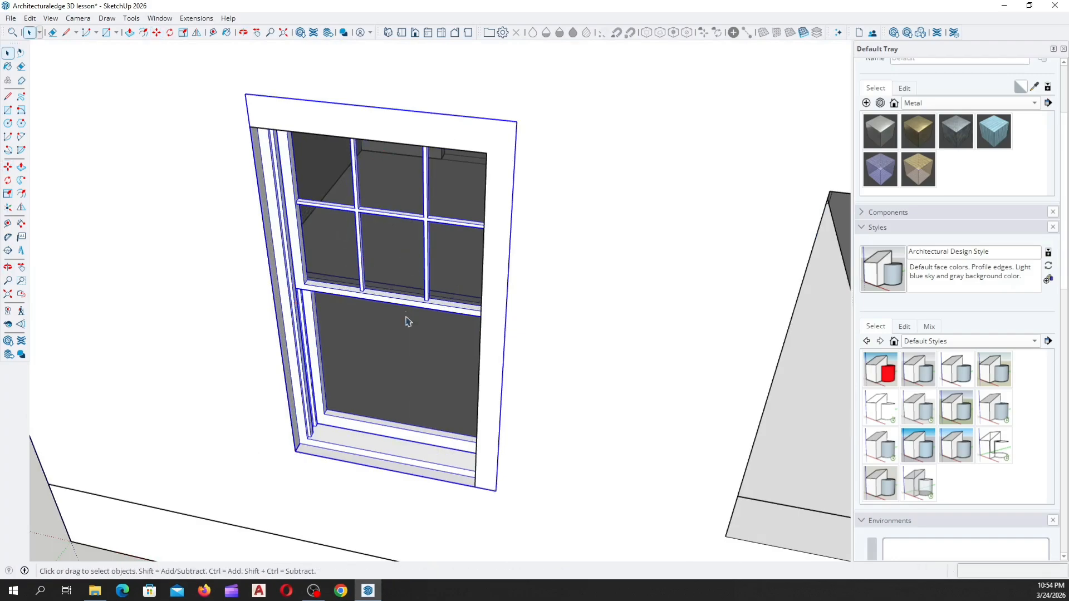
{"action": "middle_click_drag", "start_coordinate": [406, 321], "coordinate": [304, 171]}
{"action": "key", "text": "alt+Tab"}
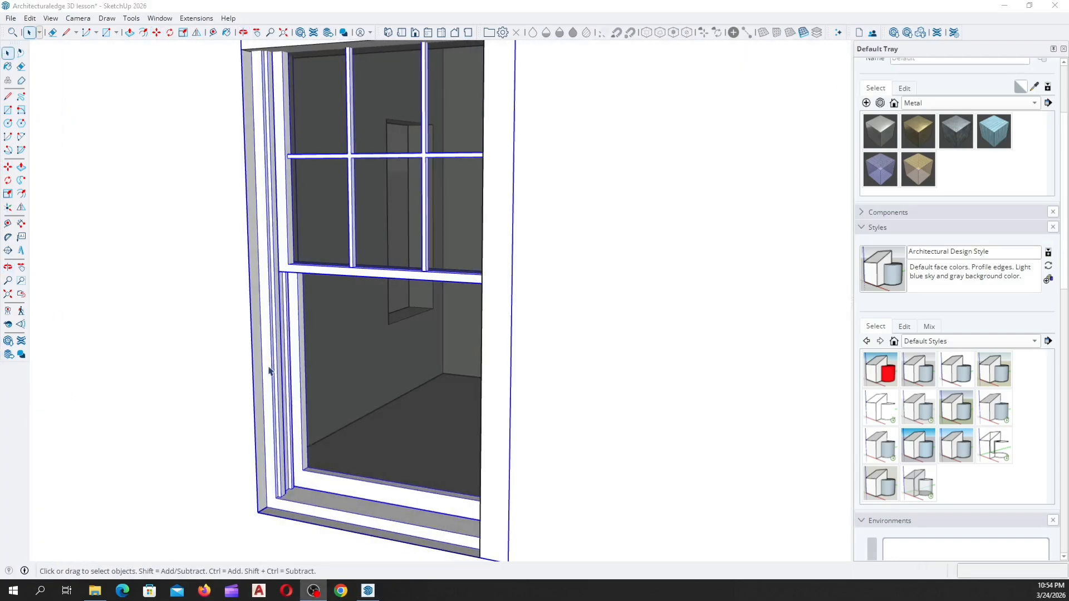
{"action": "middle_click_drag", "start_coordinate": [269, 370], "coordinate": [330, 290]}
{"action": "middle_click_drag", "start_coordinate": [317, 191], "coordinate": [336, 283]}
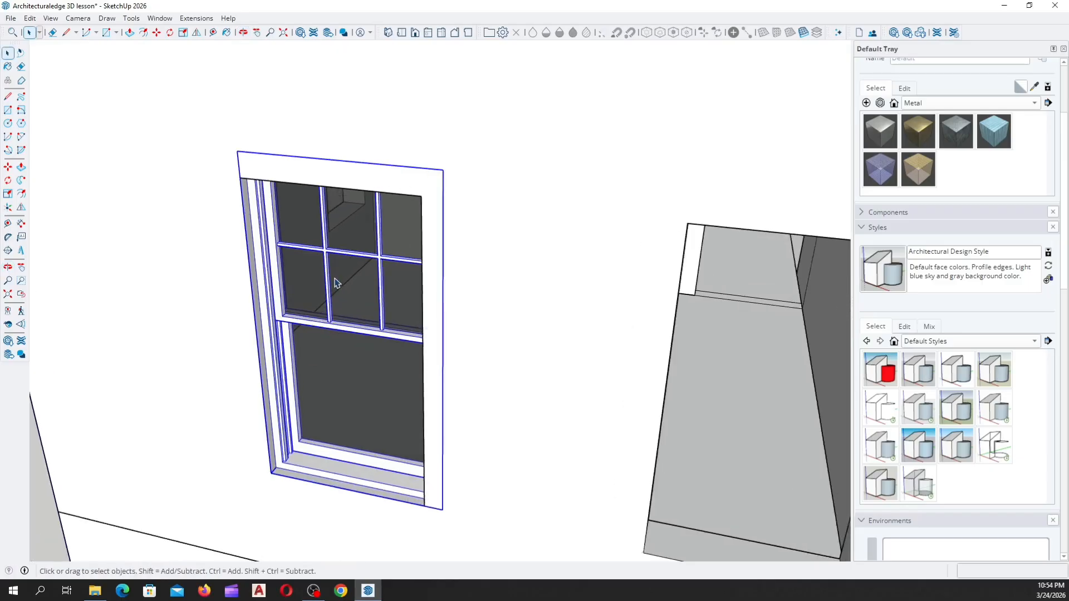
{"action": "scroll", "coordinate": [336, 283], "scroll_direction": "up", "scroll_amount": 1}
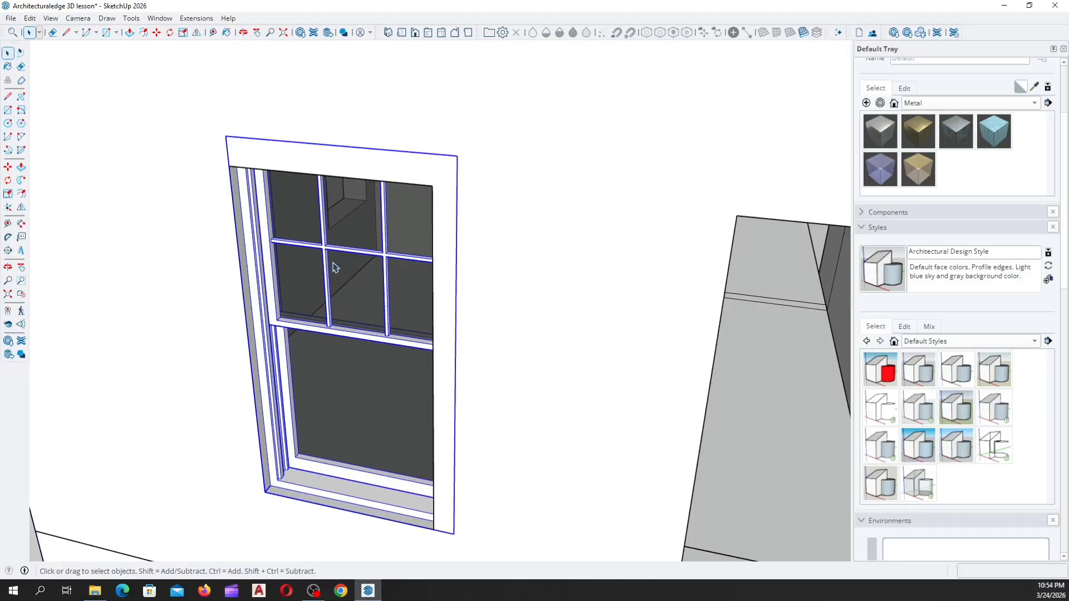
Scale the window about its lower-left corner to the opening's upper-right corner, by about 0.90 in width and 0.93 in height
{"action": "key", "text": "s"}
{"action": "middle_click_drag", "start_coordinate": [401, 241], "coordinate": [316, 334]}
{"action": "scroll", "coordinate": [425, 224], "scroll_direction": "up", "scroll_amount": 3}
{"action": "middle_click_drag", "start_coordinate": [388, 204], "coordinate": [426, 259]}
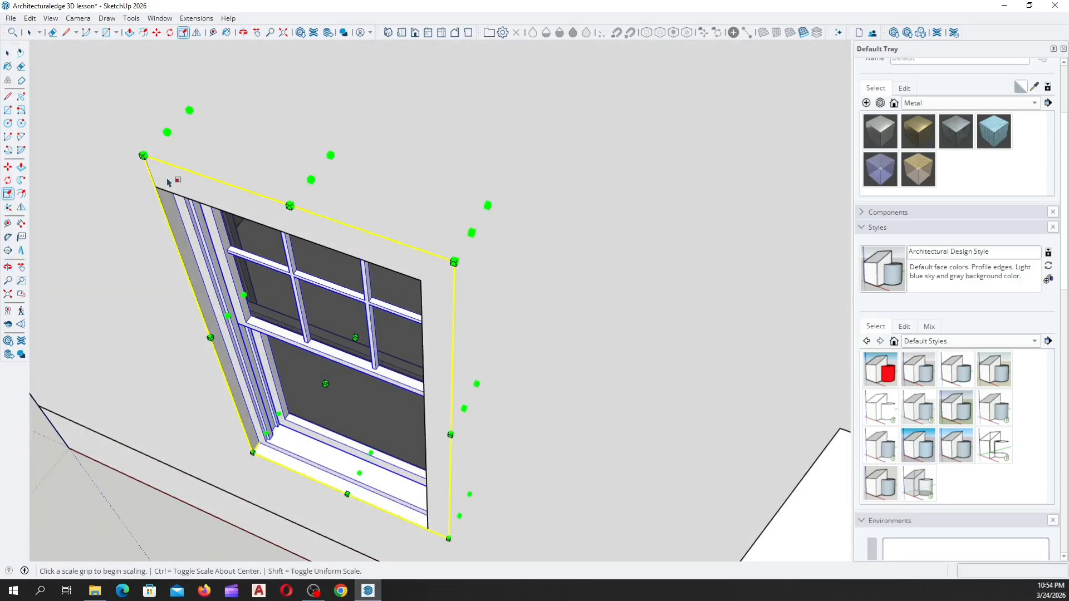
{"action": "middle_click_drag", "start_coordinate": [318, 218], "coordinate": [370, 202]}
{"action": "middle_click_drag", "start_coordinate": [484, 177], "coordinate": [470, 216]}
{"action": "scroll", "coordinate": [470, 216], "scroll_direction": "up", "scroll_amount": 1}
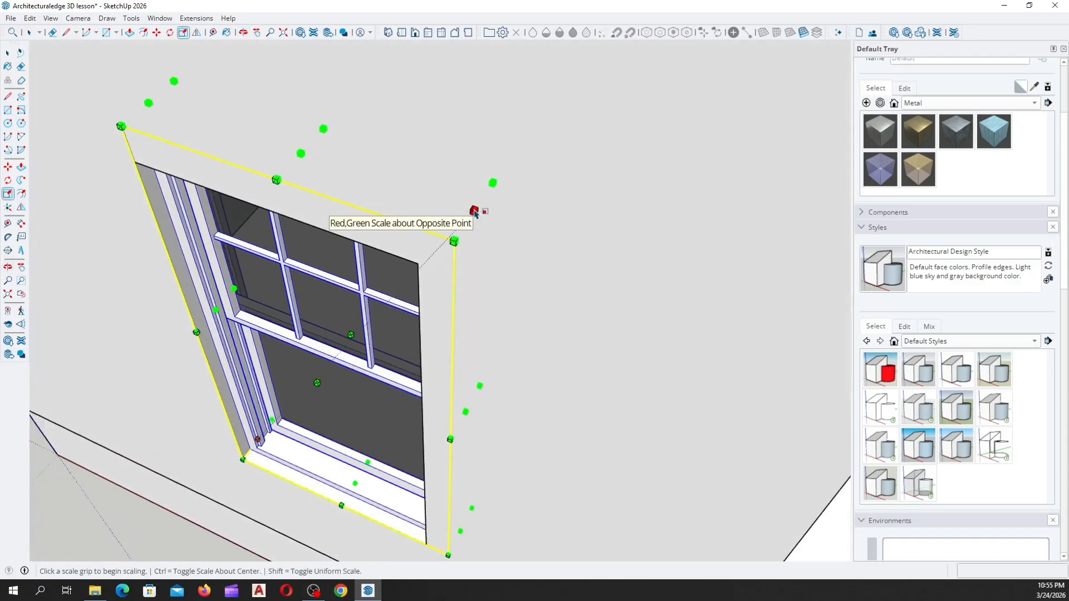
{"action": "middle_click_drag", "start_coordinate": [305, 394], "coordinate": [398, 373]}
{"action": "scroll", "coordinate": [506, 231], "scroll_direction": "down", "scroll_amount": 2}
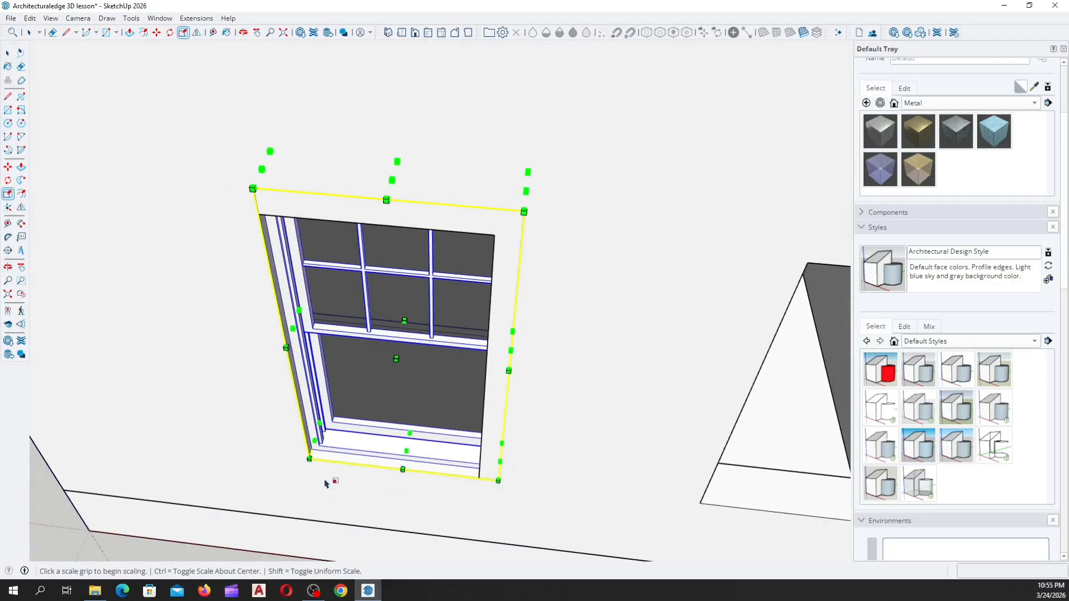
{"action": "scroll", "coordinate": [321, 476], "scroll_direction": "up", "scroll_amount": 6}
{"action": "middle_click_drag", "start_coordinate": [316, 405], "coordinate": [358, 310]}
{"action": "scroll", "coordinate": [295, 440], "scroll_direction": "down", "scroll_amount": 3}
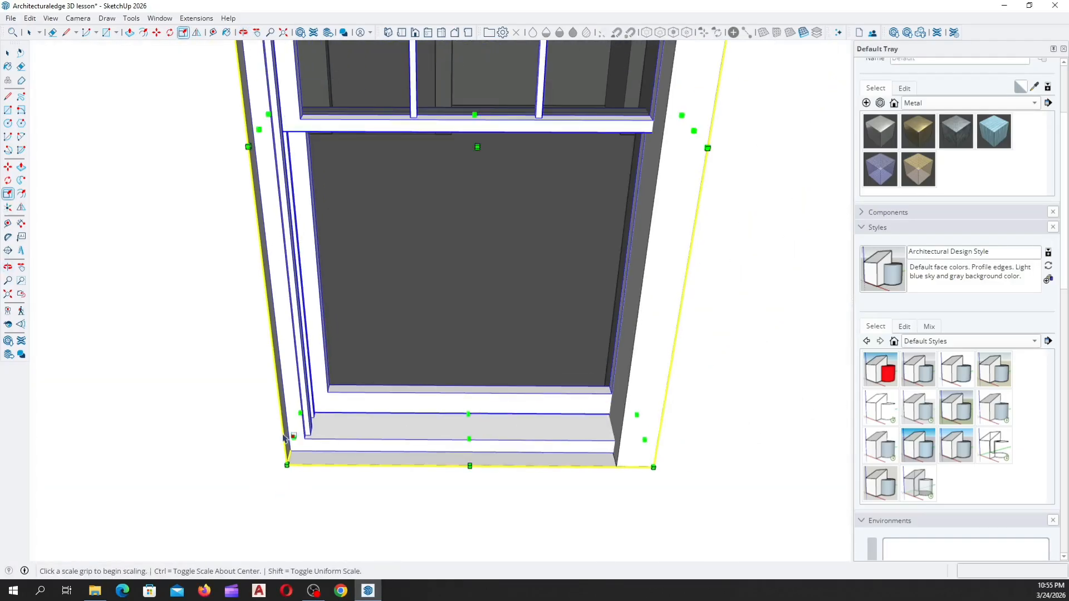
{"action": "scroll", "coordinate": [295, 464], "scroll_direction": "down", "scroll_amount": 3}
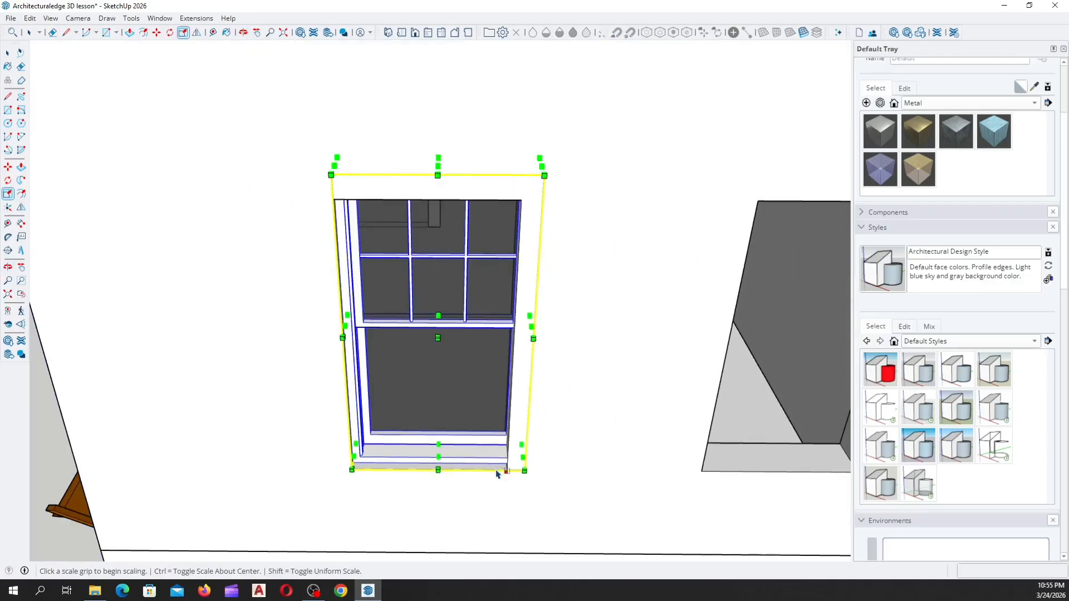
{"action": "middle_click_drag", "start_coordinate": [496, 469], "coordinate": [529, 264]}
{"action": "scroll", "coordinate": [478, 224], "scroll_direction": "up", "scroll_amount": 4}
{"action": "middle_click_drag", "start_coordinate": [479, 224], "coordinate": [199, 490]}
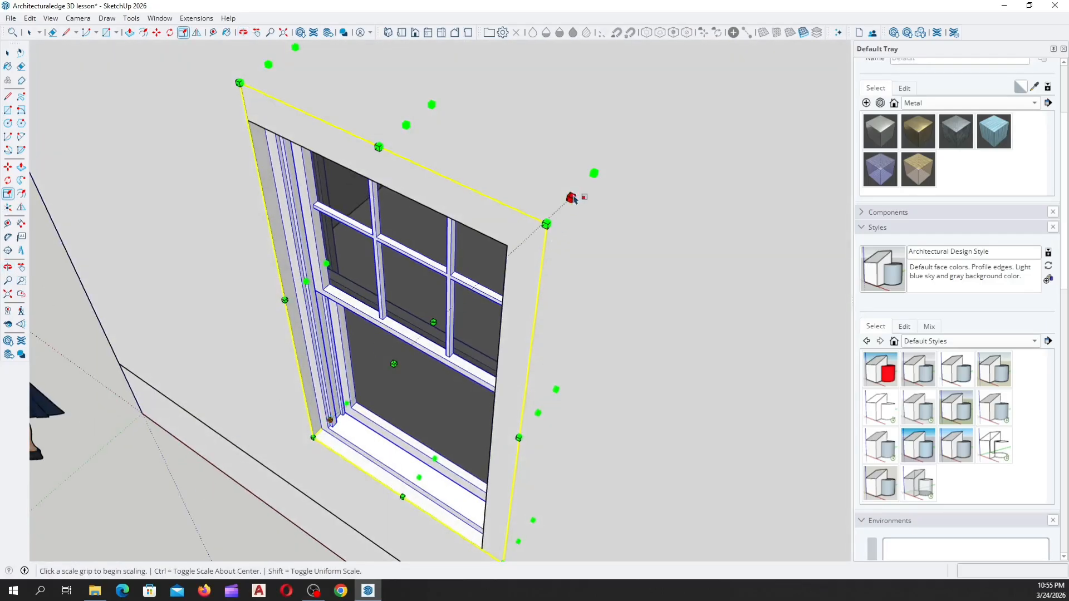
{"action": "middle_click_drag", "start_coordinate": [568, 196], "coordinate": [415, 222]}
{"action": "scroll", "coordinate": [633, 302], "scroll_direction": "up", "scroll_amount": 2}
{"action": "scroll", "coordinate": [360, 393], "scroll_direction": "down", "scroll_amount": 4}
{"action": "scroll", "coordinate": [432, 279], "scroll_direction": "up", "scroll_amount": 4}
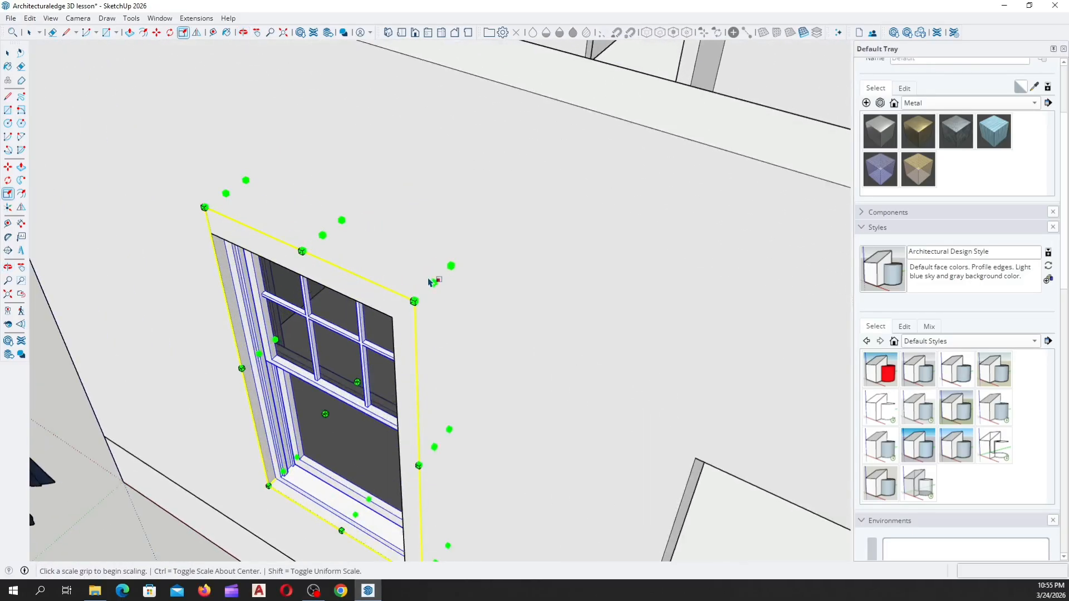
{"action": "left_click", "coordinate": [435, 285]}
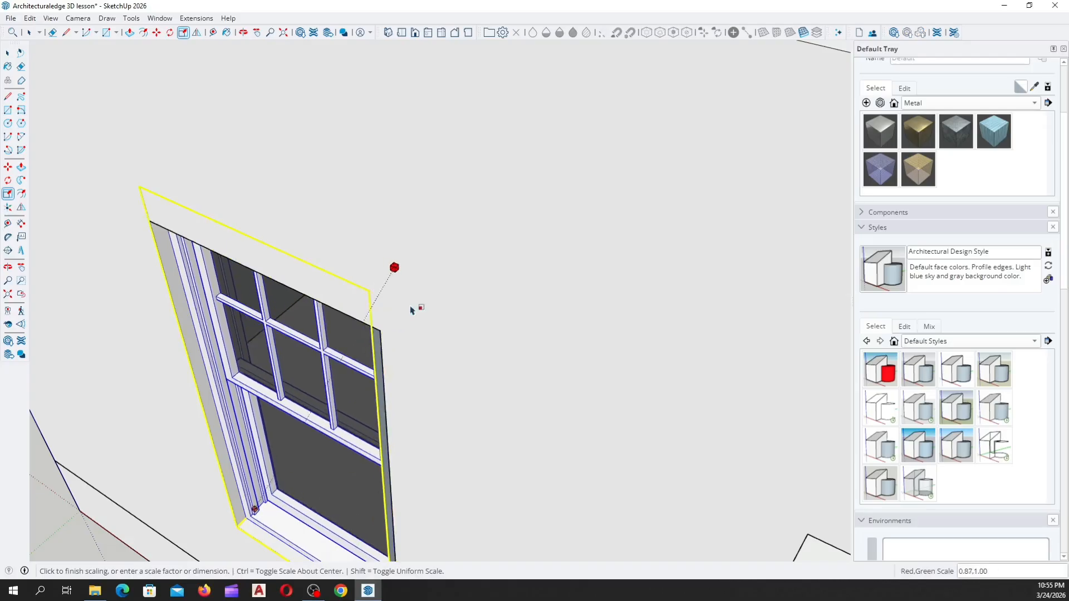
{"action": "middle_click_drag", "start_coordinate": [410, 308], "coordinate": [744, 201]}
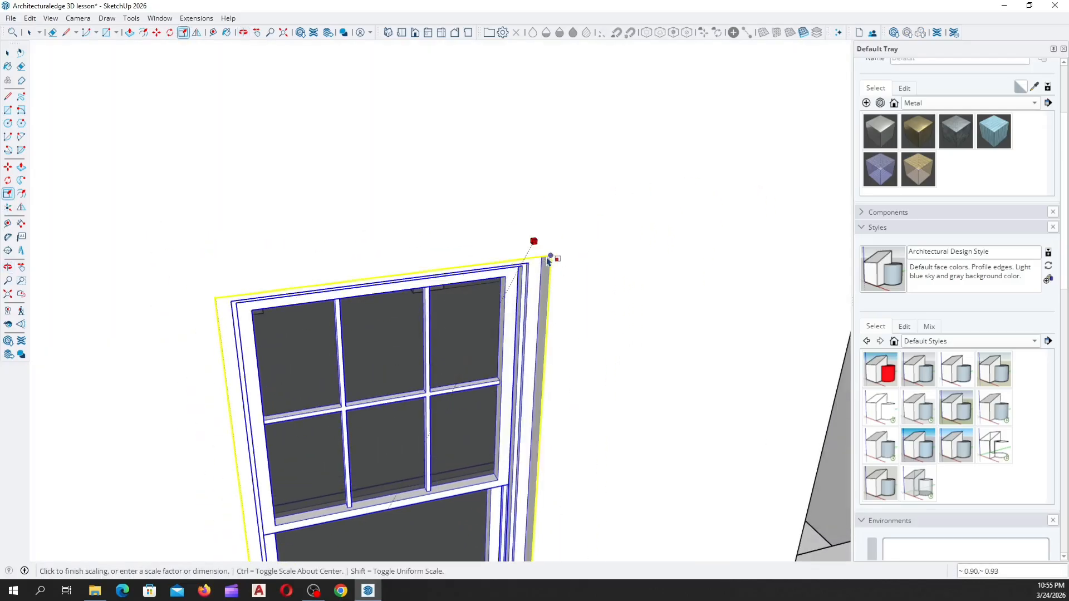
{"action": "left_click", "coordinate": [547, 259]}
{"action": "scroll", "coordinate": [546, 258], "scroll_direction": "down", "scroll_amount": 6}
{"action": "middle_click_drag", "start_coordinate": [459, 385], "coordinate": [157, 188]}
{"action": "key", "text": "space"}
{"action": "scroll", "coordinate": [401, 356], "scroll_direction": "up", "scroll_amount": 5}
{"action": "middle_click_drag", "start_coordinate": [401, 356], "coordinate": [523, 418]}
{"action": "scroll", "coordinate": [451, 413], "scroll_direction": "down", "scroll_amount": 3}
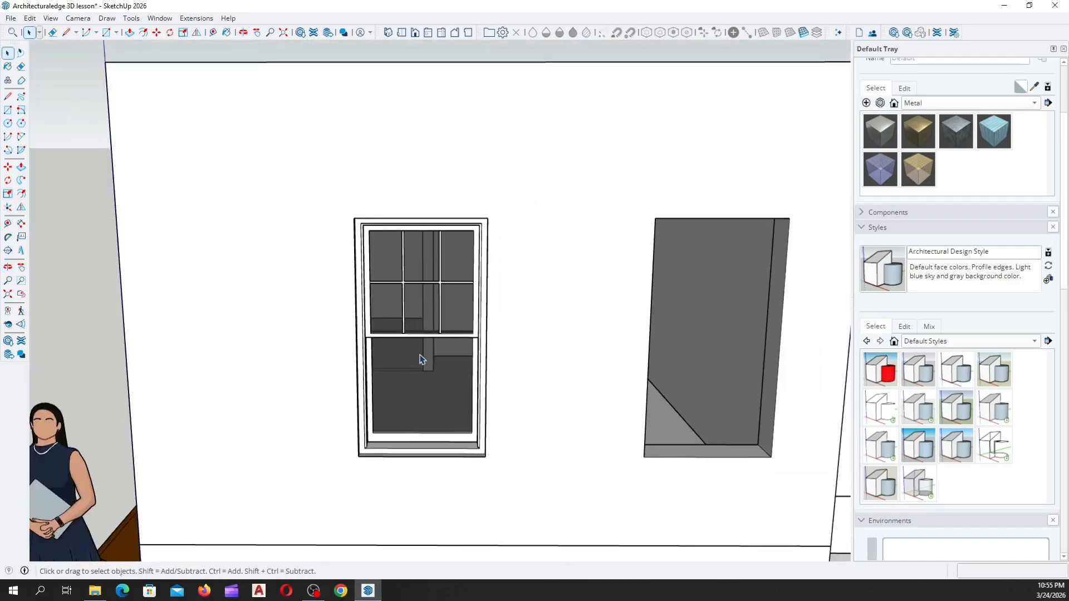
{"action": "scroll", "coordinate": [424, 317], "scroll_direction": "up", "scroll_amount": 3}
{"action": "middle_click_drag", "start_coordinate": [425, 318], "coordinate": [422, 296]}
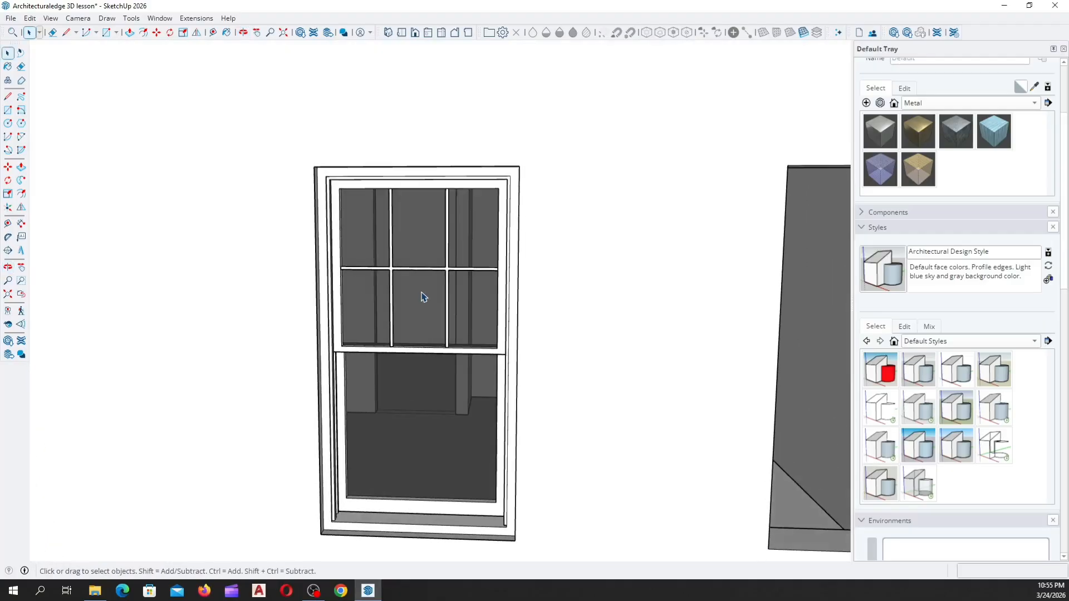
{"action": "scroll", "coordinate": [411, 313], "scroll_direction": "down", "scroll_amount": 2}
{"action": "scroll", "coordinate": [386, 339], "scroll_direction": "up", "scroll_amount": 2}
{"action": "middle_click_drag", "start_coordinate": [386, 338], "coordinate": [421, 392]}
{"action": "scroll", "coordinate": [372, 326], "scroll_direction": "up", "scroll_amount": 2}
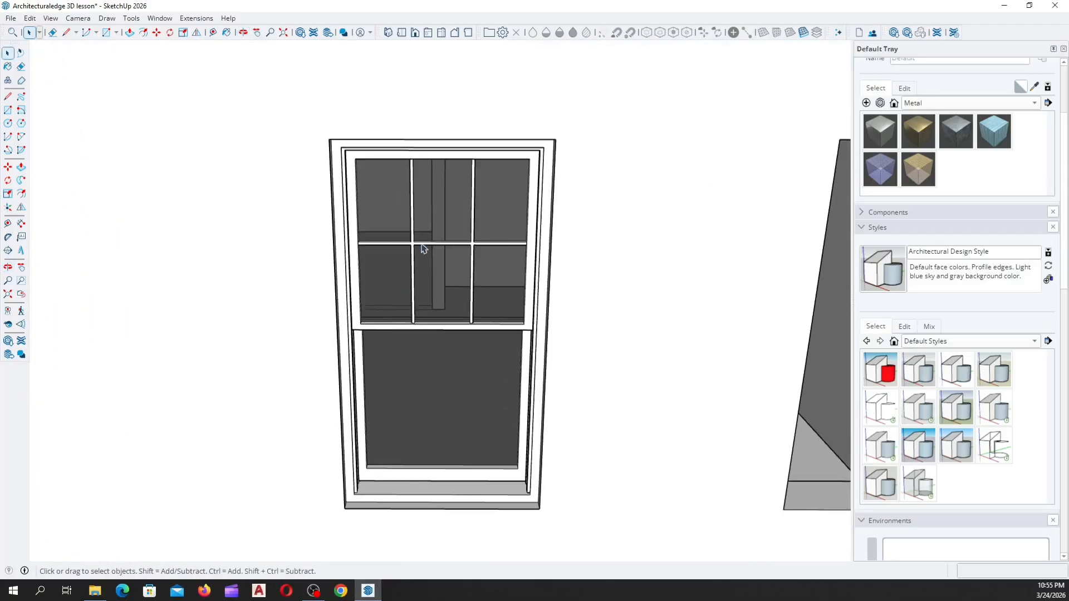
Try to copy the fitted window by its lower-left corner toward the front wall's right opening
{"action": "left_click", "coordinate": [398, 230]}
{"action": "scroll", "coordinate": [374, 358], "scroll_direction": "down", "scroll_amount": 4}
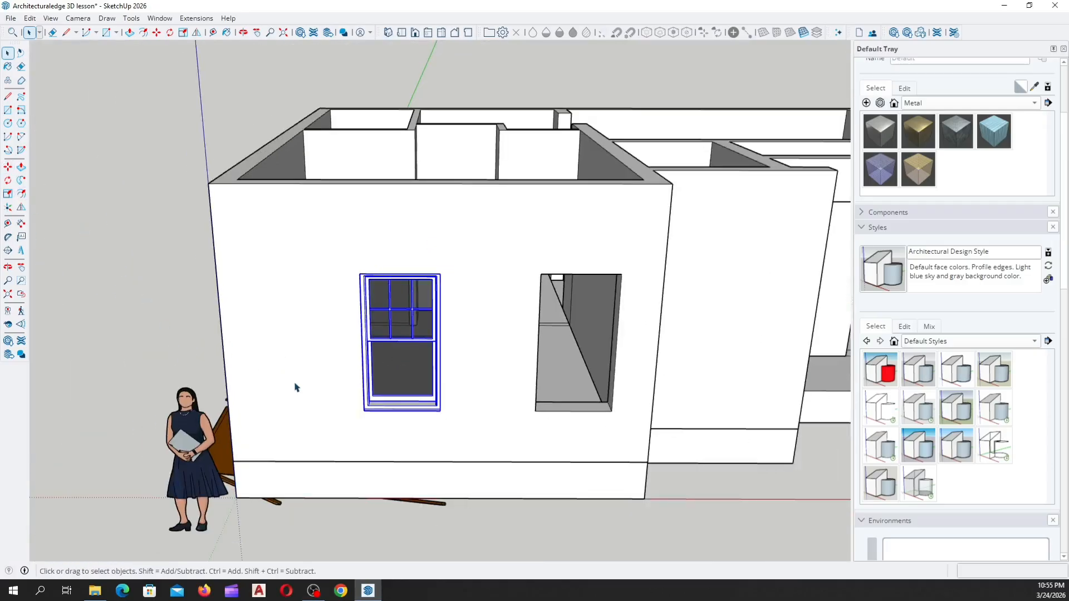
{"action": "key", "text": "m"}
{"action": "scroll", "coordinate": [370, 423], "scroll_direction": "up", "scroll_amount": 8}
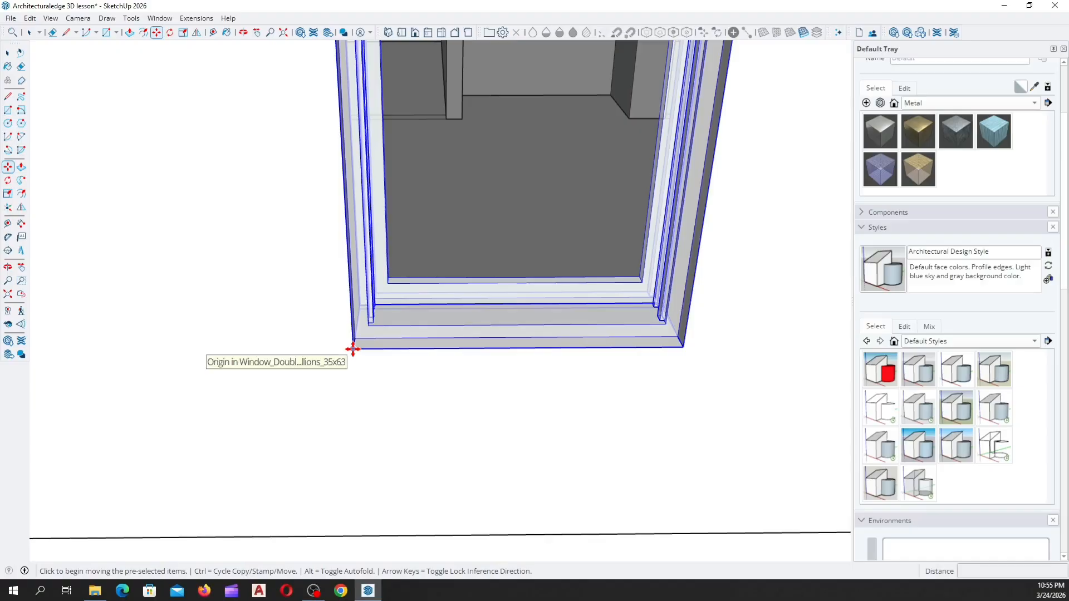
{"action": "key", "text": "ctrl"}
{"action": "scroll", "coordinate": [352, 349], "scroll_direction": "up", "scroll_amount": 1}
{"action": "scroll", "coordinate": [352, 349], "scroll_direction": "up", "scroll_amount": 2}
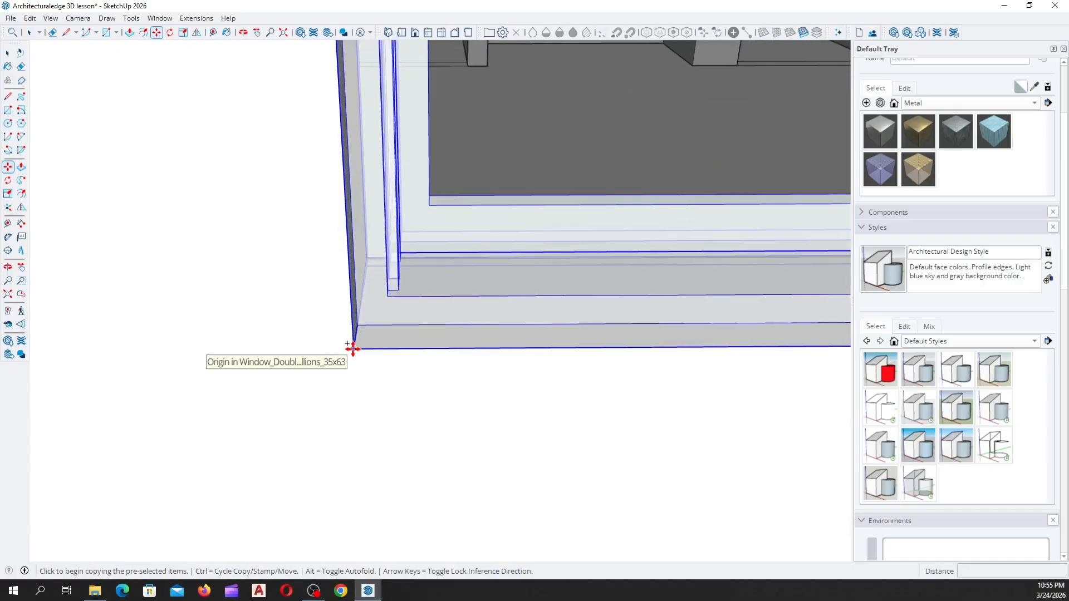
{"action": "left_click", "coordinate": [353, 349]}
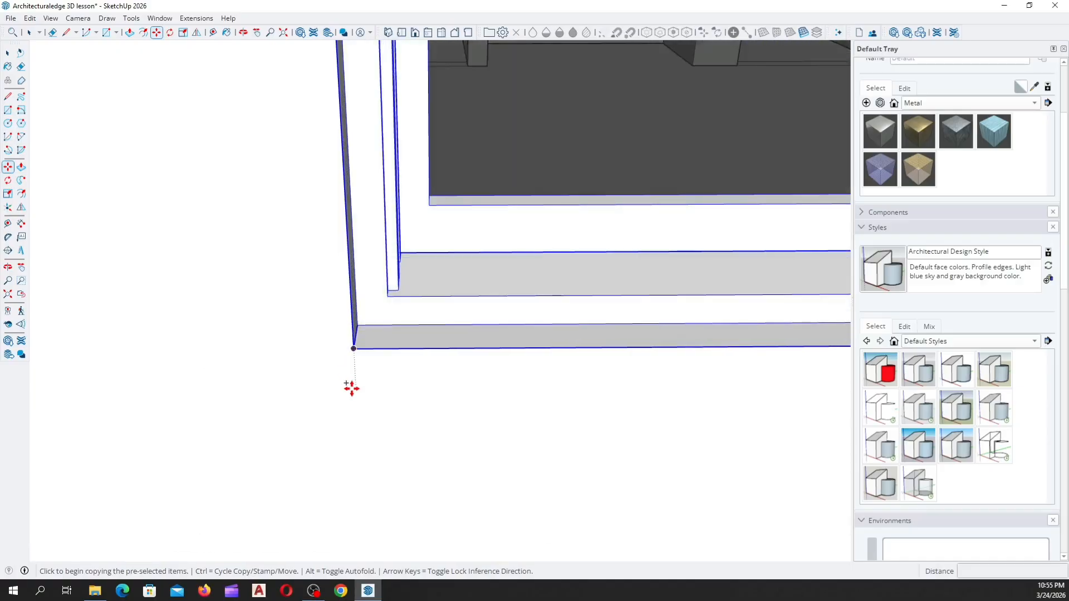
{"action": "key", "text": "space"}
{"action": "left_click", "coordinate": [364, 362]}
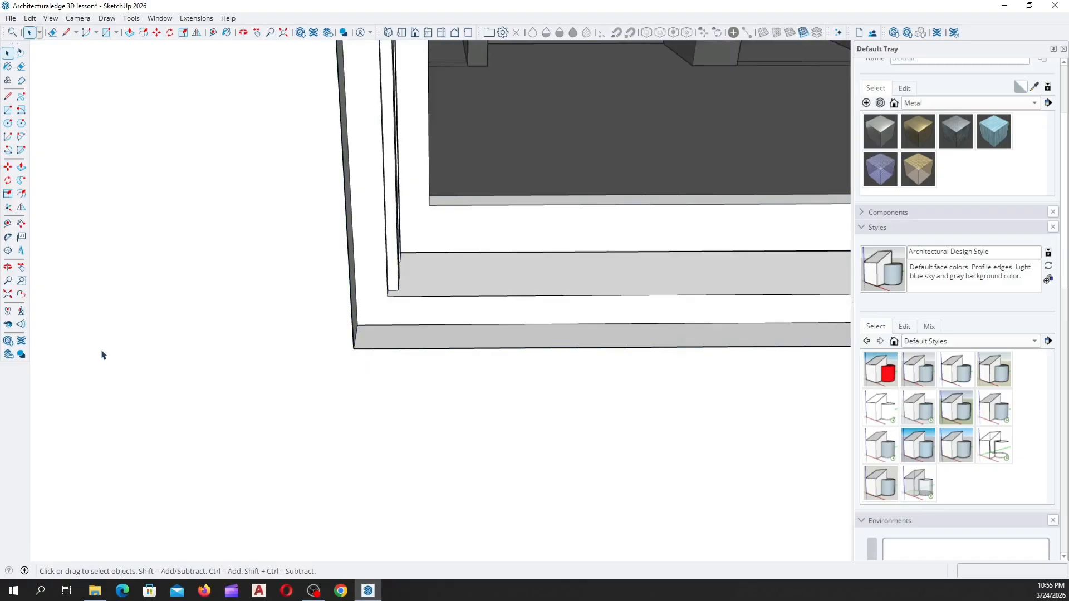
{"action": "key", "text": "m"}
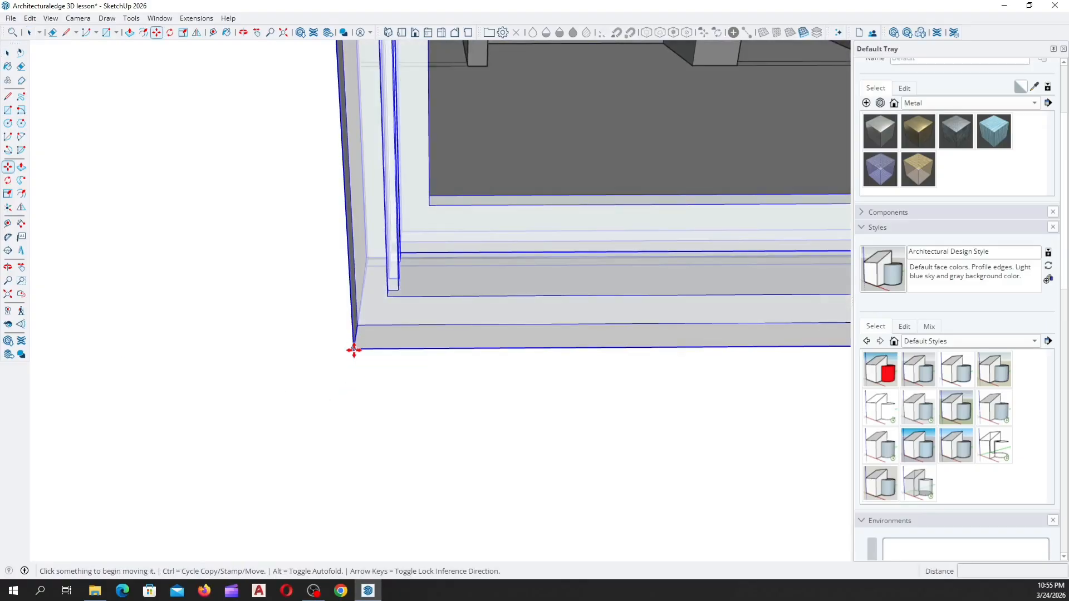
{"action": "left_click", "coordinate": [354, 349]}
{"action": "scroll", "coordinate": [353, 349], "scroll_direction": "down", "scroll_amount": 10}
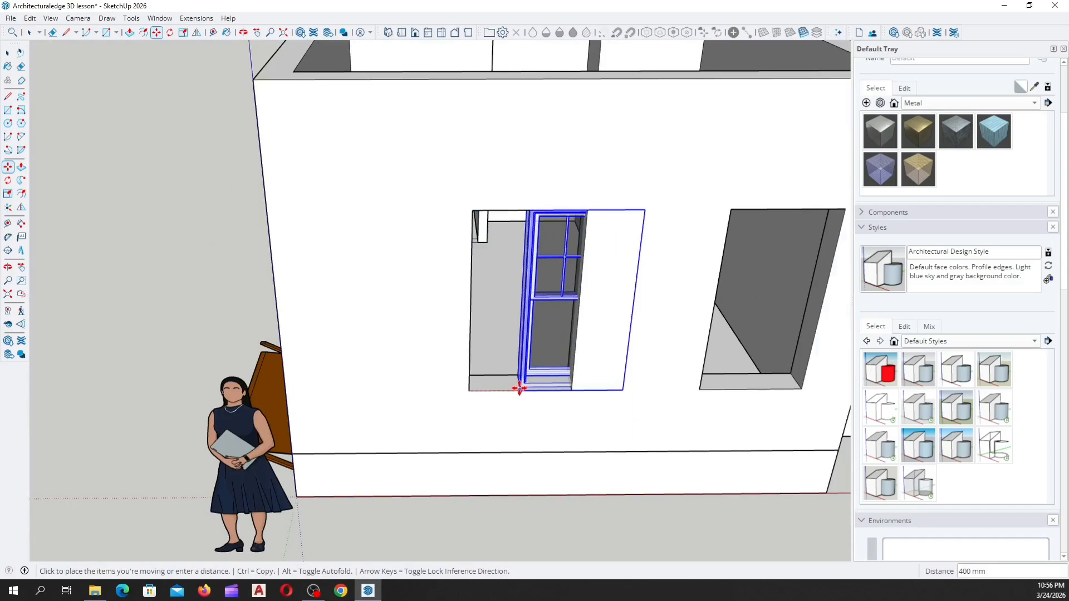
{"action": "left_click", "coordinate": [500, 388]}
Copy the fitted window by its lower-left corner onto the lower-left corner of the front wall's right opening, 1800 mm away
{"action": "scroll", "coordinate": [490, 390], "scroll_direction": "up", "scroll_amount": 6}
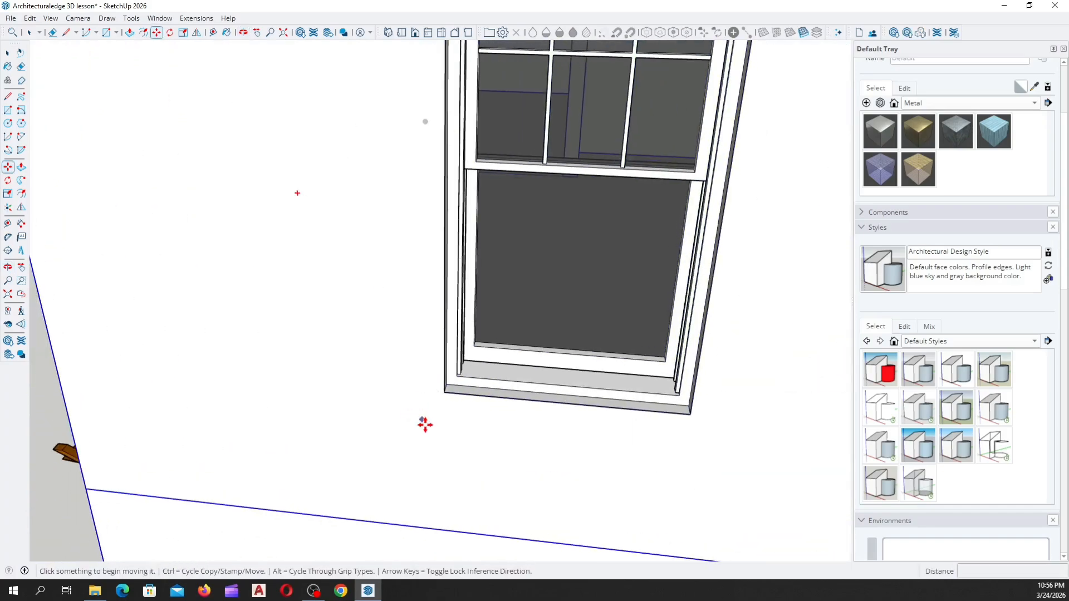
{"action": "scroll", "coordinate": [440, 393], "scroll_direction": "up", "scroll_amount": 3}
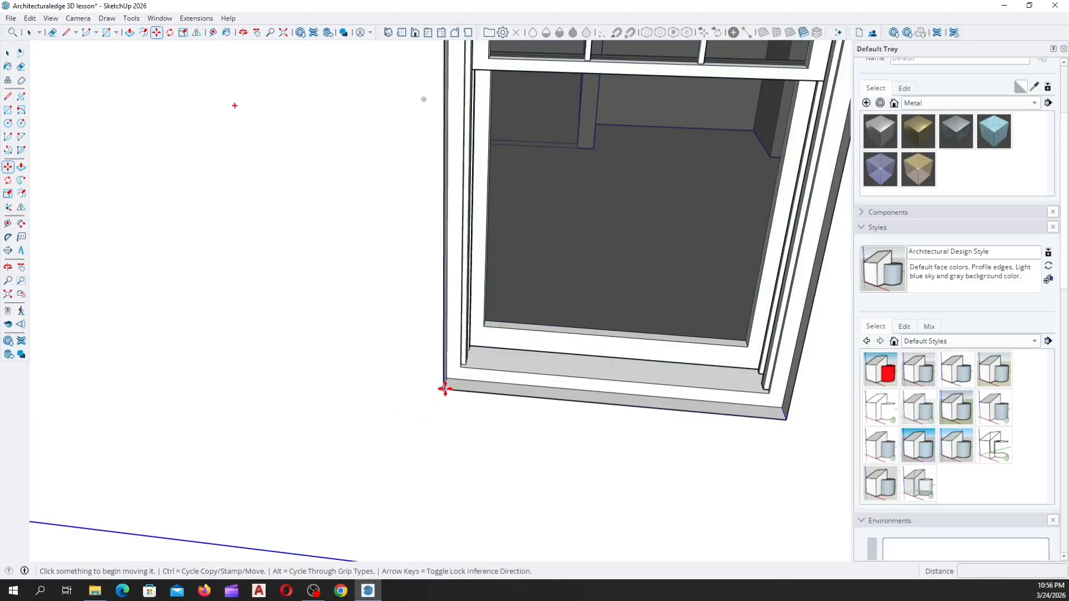
{"action": "scroll", "coordinate": [444, 388], "scroll_direction": "up", "scroll_amount": 2}
{"action": "key", "text": "ctrl"}
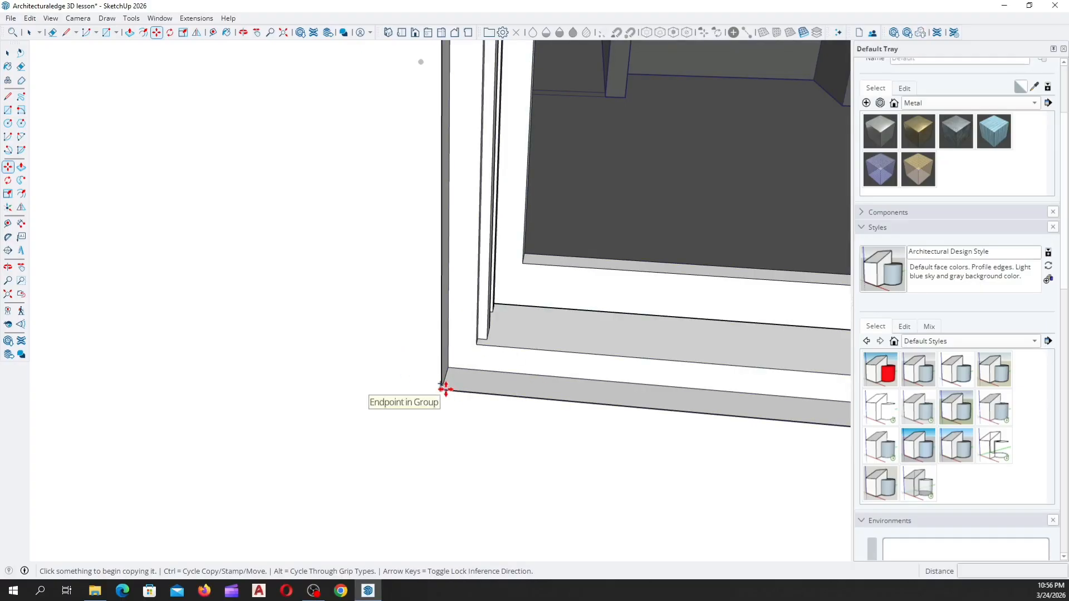
{"action": "key", "text": "space"}
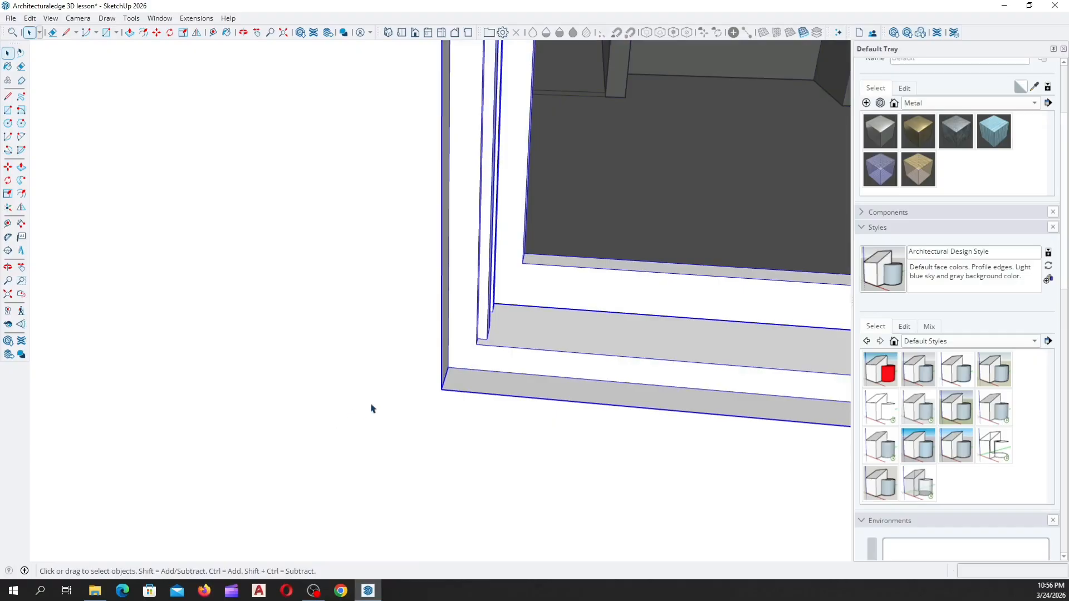
{"action": "key", "text": "m"}
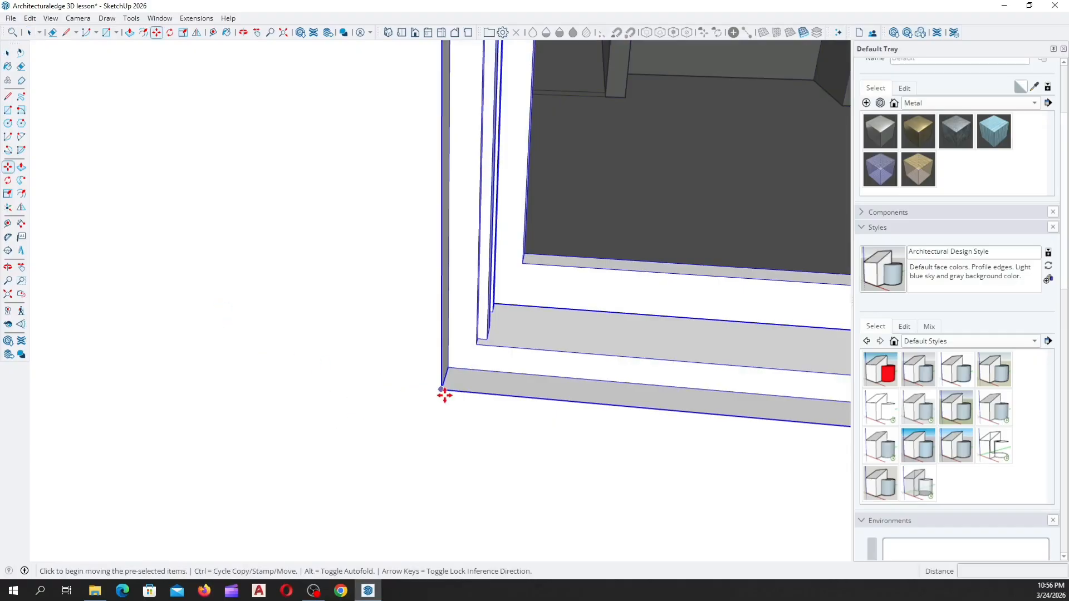
{"action": "key", "text": "ctrl"}
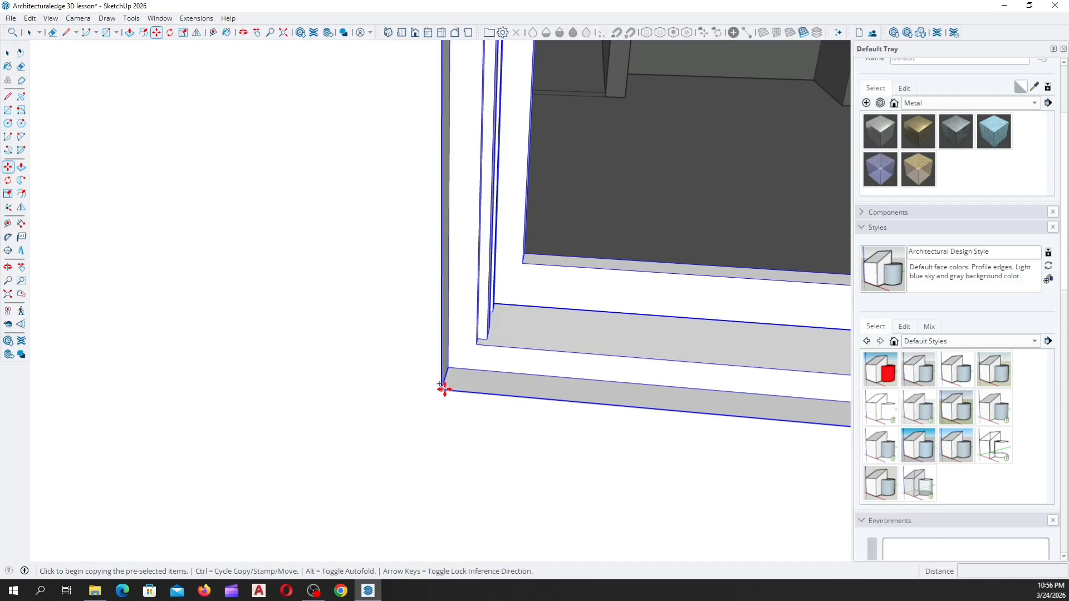
{"action": "left_click", "coordinate": [440, 390]}
{"action": "scroll", "coordinate": [277, 399], "scroll_direction": "down", "scroll_amount": 10}
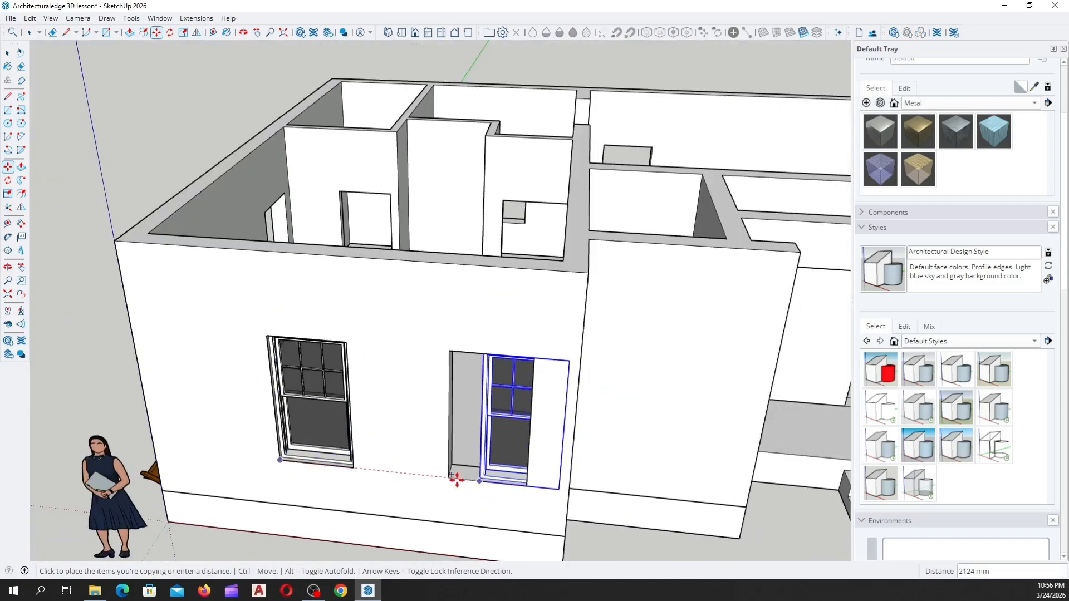
{"action": "scroll", "coordinate": [445, 475], "scroll_direction": "up", "scroll_amount": 2}
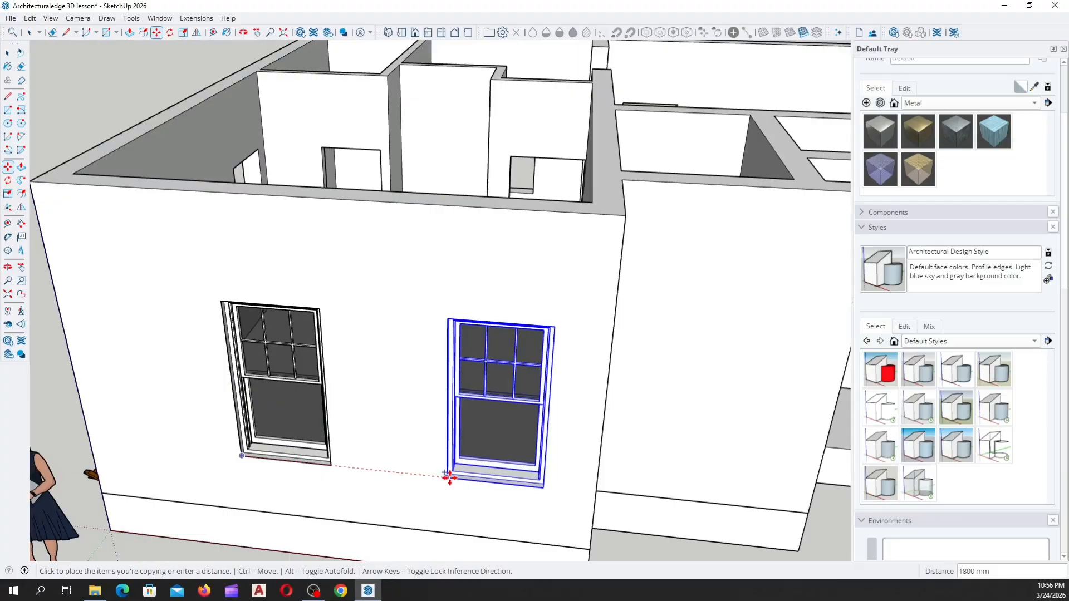
{"action": "scroll", "coordinate": [662, 458], "scroll_direction": "down", "scroll_amount": 4}
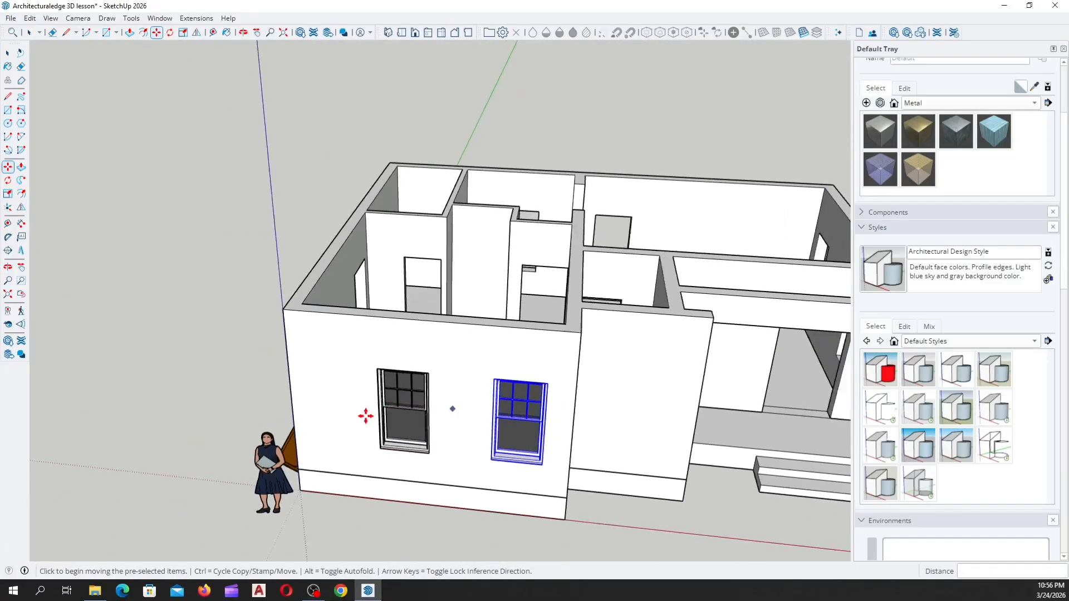
Copy the front wall's right window by its lower-right corner and place the copy in the open area outside the left side wall
{"action": "mouse_move", "coordinate": [432, 415]}
{"action": "middle_mouse_down"}
{"action": "mouse_move", "coordinate": [609, 279]}
{"action": "mouse_move", "coordinate": [701, 234]}
{"action": "mouse_move", "coordinate": [382, 322]}
{"action": "middle_mouse_up"}
{"action": "scroll", "coordinate": [485, 418], "scroll_direction": "up", "scroll_amount": 5}
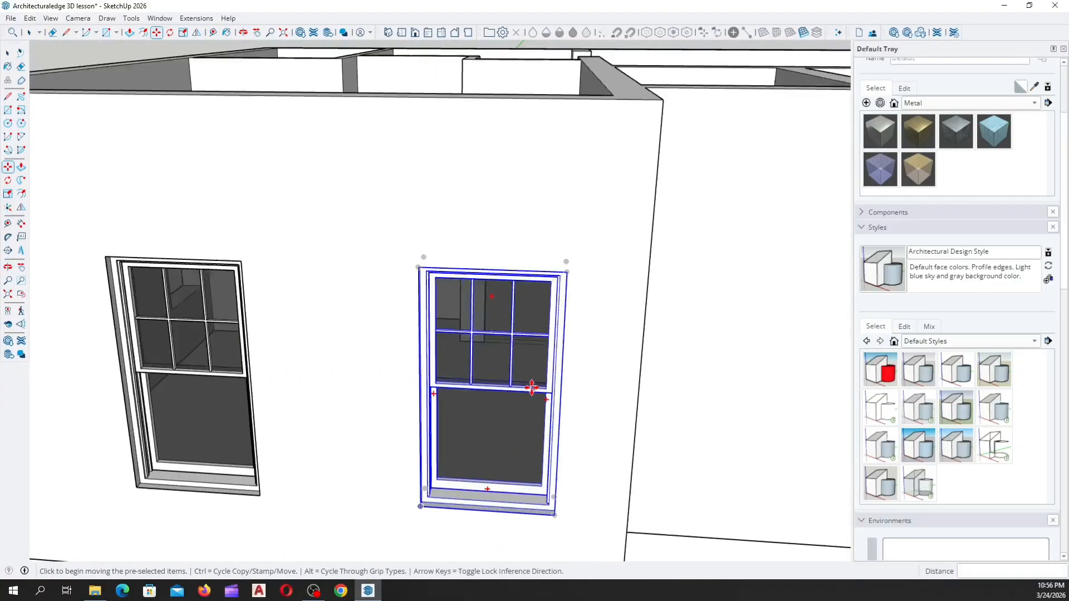
{"action": "scroll", "coordinate": [532, 382], "scroll_direction": "up", "scroll_amount": 2}
{"action": "scroll", "coordinate": [471, 414], "scroll_direction": "down", "scroll_amount": 4}
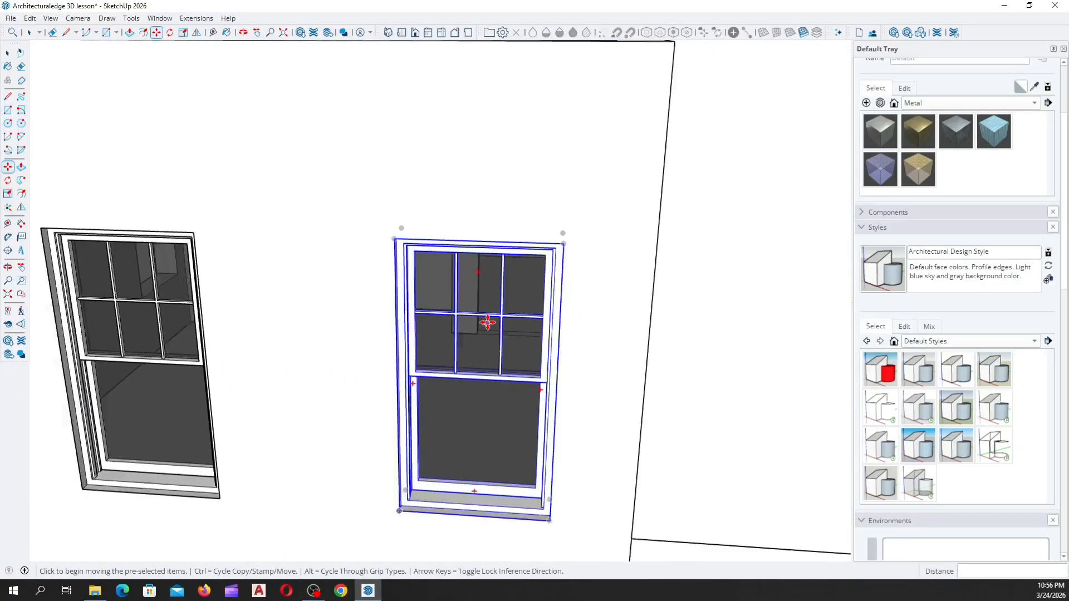
{"action": "scroll", "coordinate": [449, 469], "scroll_direction": "up", "scroll_amount": 3}
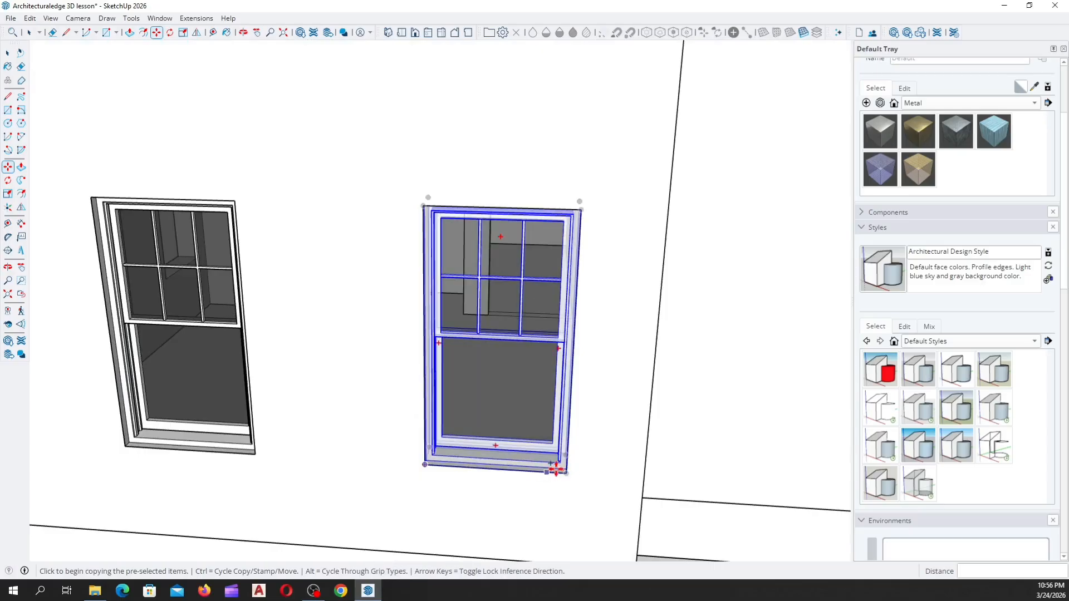
{"action": "left_click", "coordinate": [567, 470]}
{"action": "scroll", "coordinate": [398, 338], "scroll_direction": "down", "scroll_amount": 6}
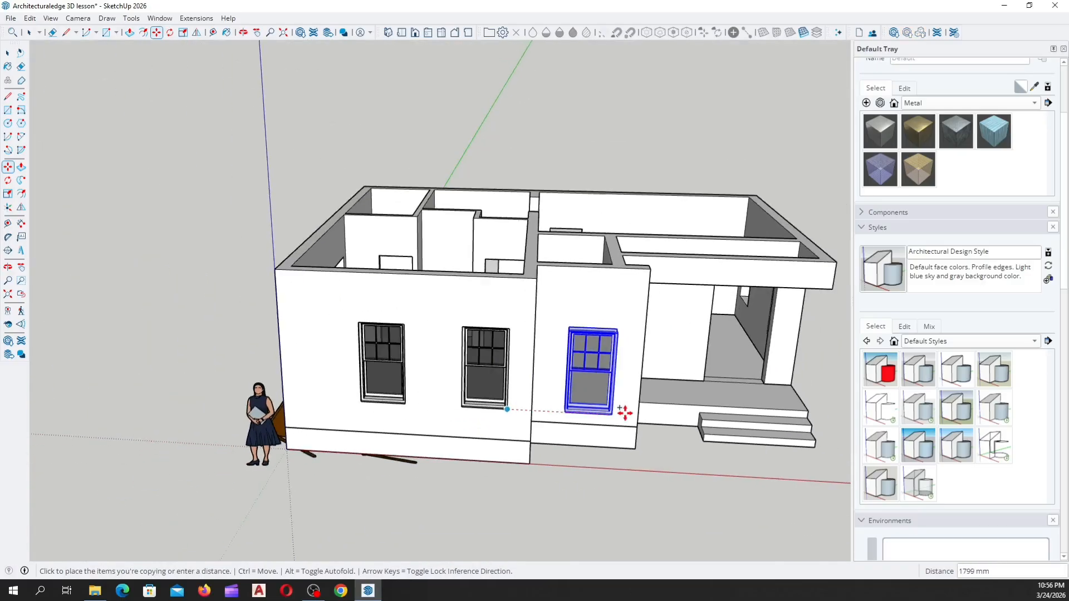
{"action": "middle_click_drag", "start_coordinate": [557, 411], "coordinate": [282, 440]}
{"action": "scroll", "coordinate": [262, 401], "scroll_direction": "up", "scroll_amount": 3}
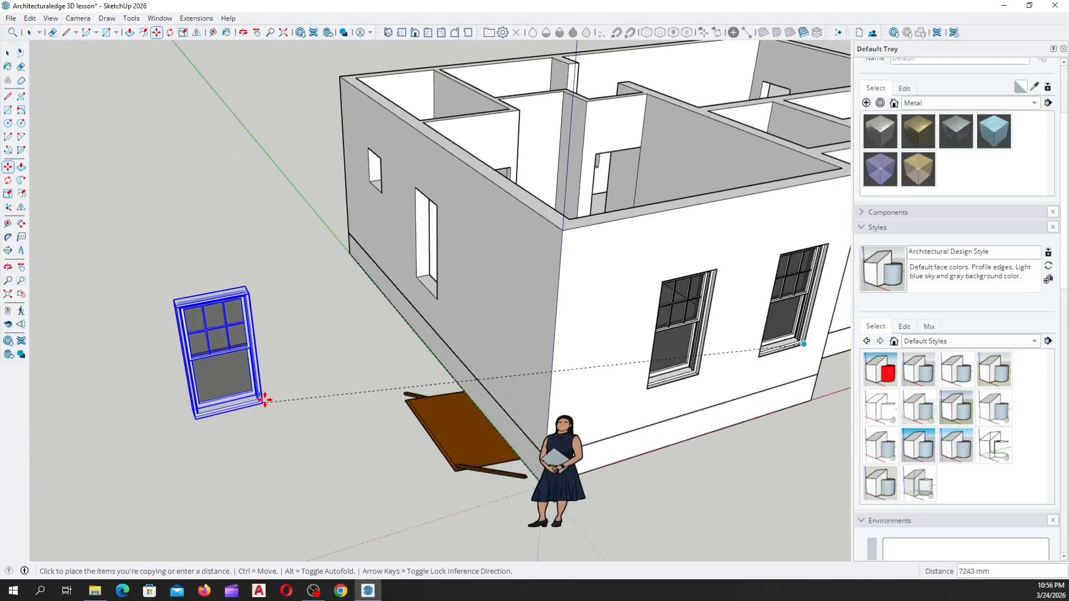
{"action": "left_click", "coordinate": [301, 368]}
Rotate the free-standing window copy 90° in the horizontal plane, from the green axis to the red axis, so it parallels the side wall
{"action": "scroll", "coordinate": [293, 361], "scroll_direction": "up", "scroll_amount": 5}
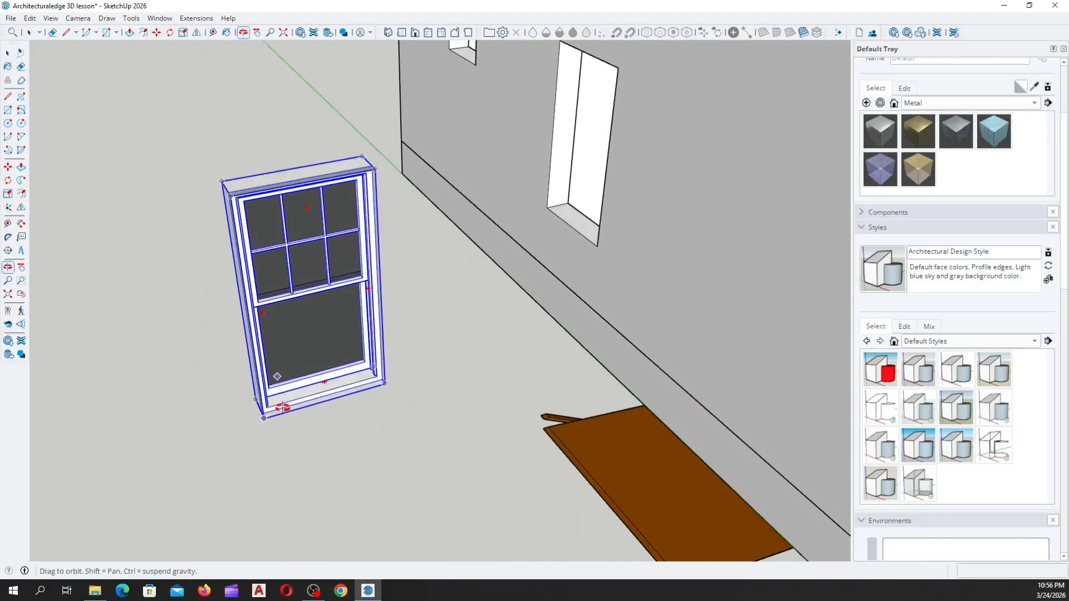
{"action": "left_click", "coordinate": [9, 180]}
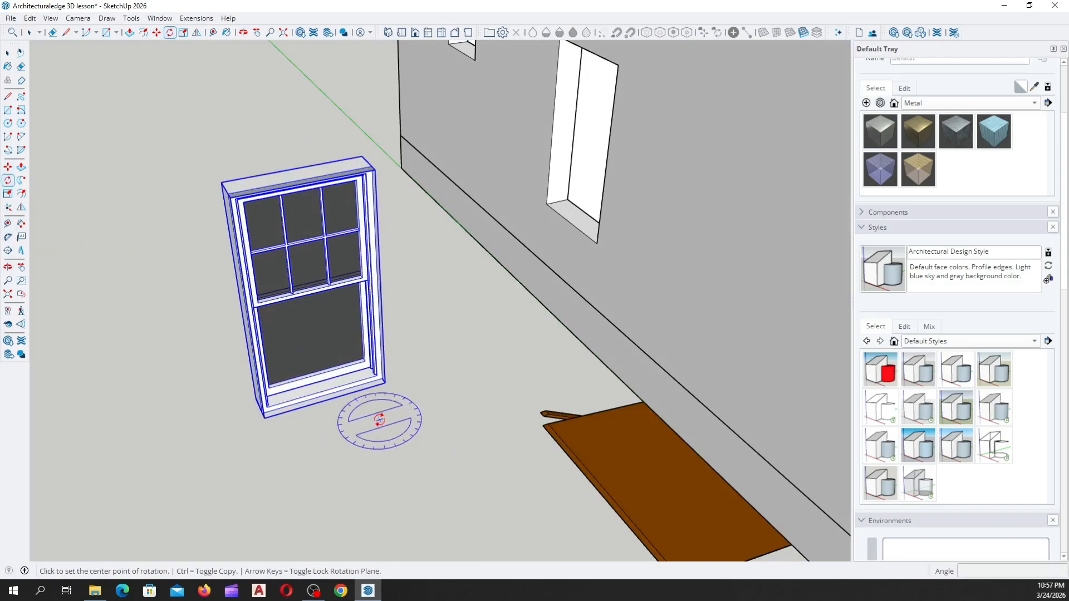
{"action": "scroll", "coordinate": [377, 413], "scroll_direction": "up", "scroll_amount": 3}
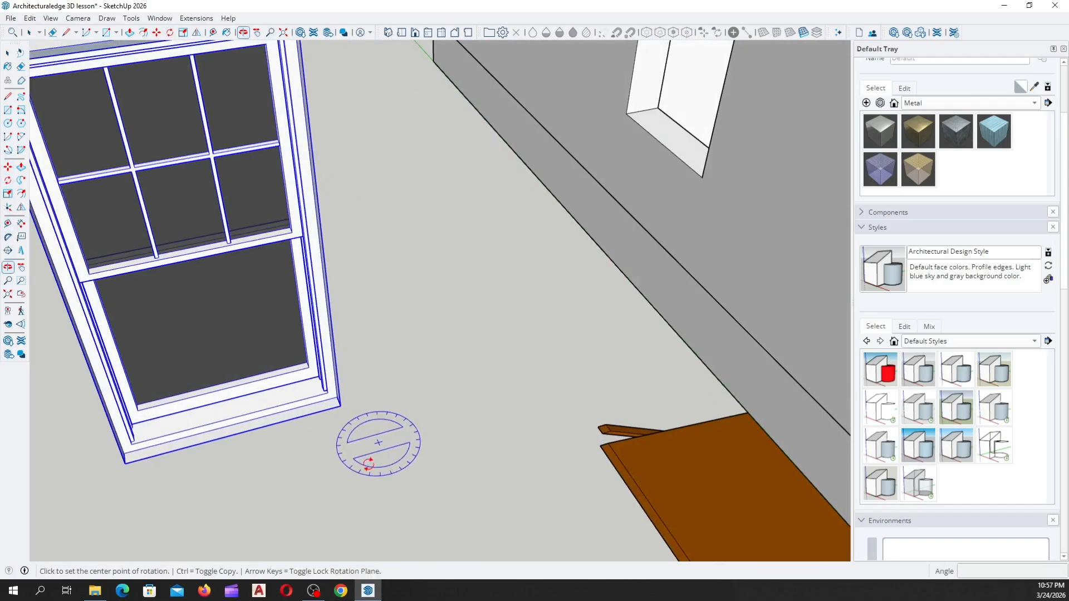
{"action": "key", "text": "space"}
{"action": "scroll", "coordinate": [367, 338], "scroll_direction": "down", "scroll_amount": 2}
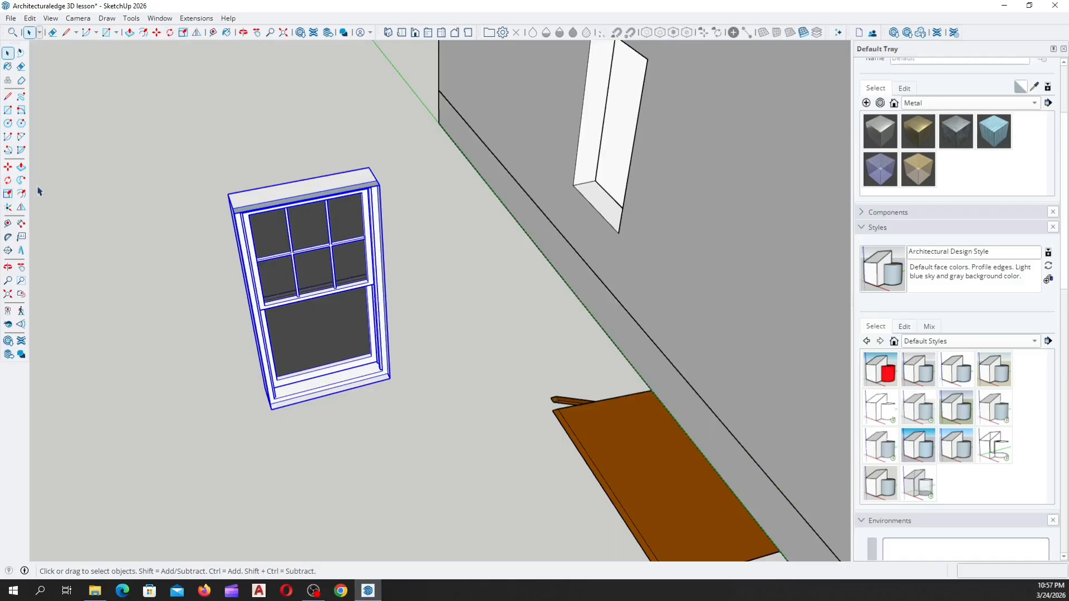
{"action": "left_click", "coordinate": [8, 180]}
{"action": "mouse_move", "coordinate": [439, 388]}
{"action": "middle_mouse_down"}
{"action": "mouse_move", "coordinate": [406, 406]}
{"action": "mouse_move", "coordinate": [267, 277]}
{"action": "mouse_move", "coordinate": [356, 406]}
{"action": "mouse_move", "coordinate": [279, 299]}
{"action": "mouse_move", "coordinate": [428, 385]}
{"action": "middle_mouse_up"}
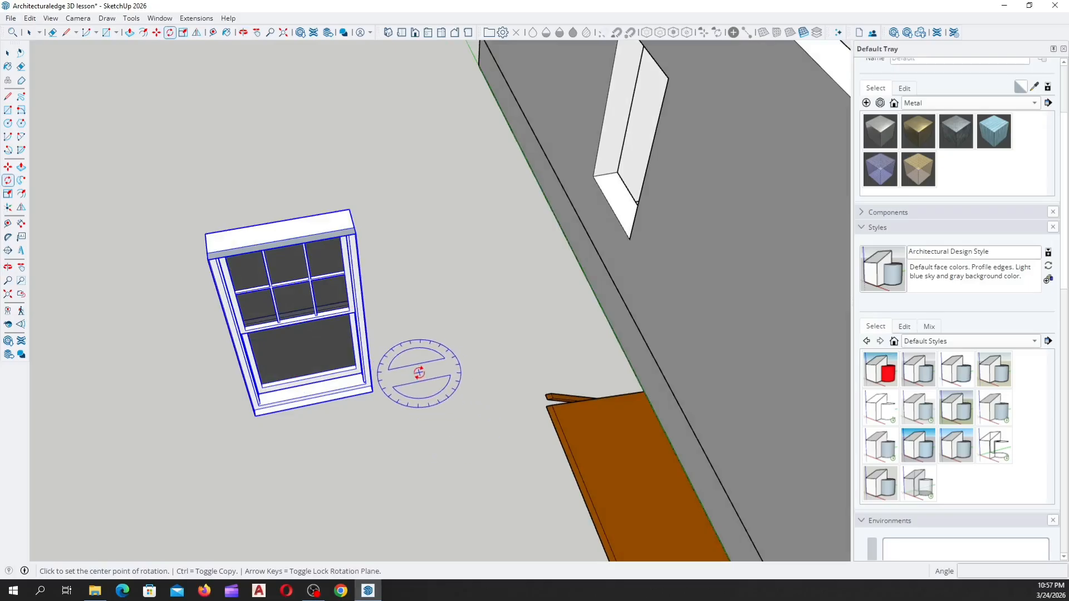
{"action": "scroll", "coordinate": [480, 279], "scroll_direction": "down", "scroll_amount": 3}
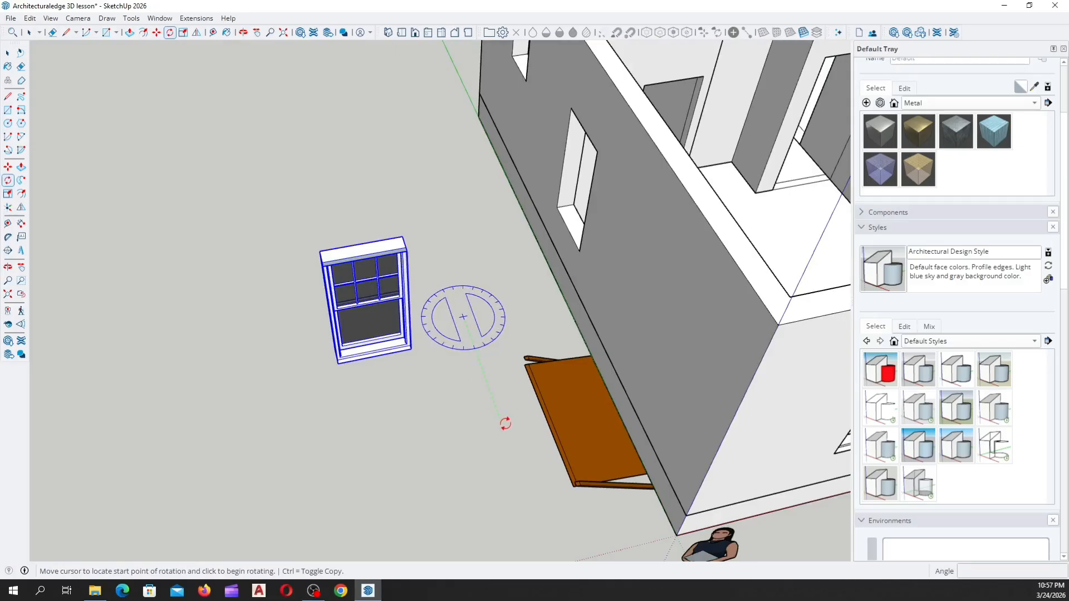
{"action": "scroll", "coordinate": [505, 423], "scroll_direction": "down", "scroll_amount": 2}
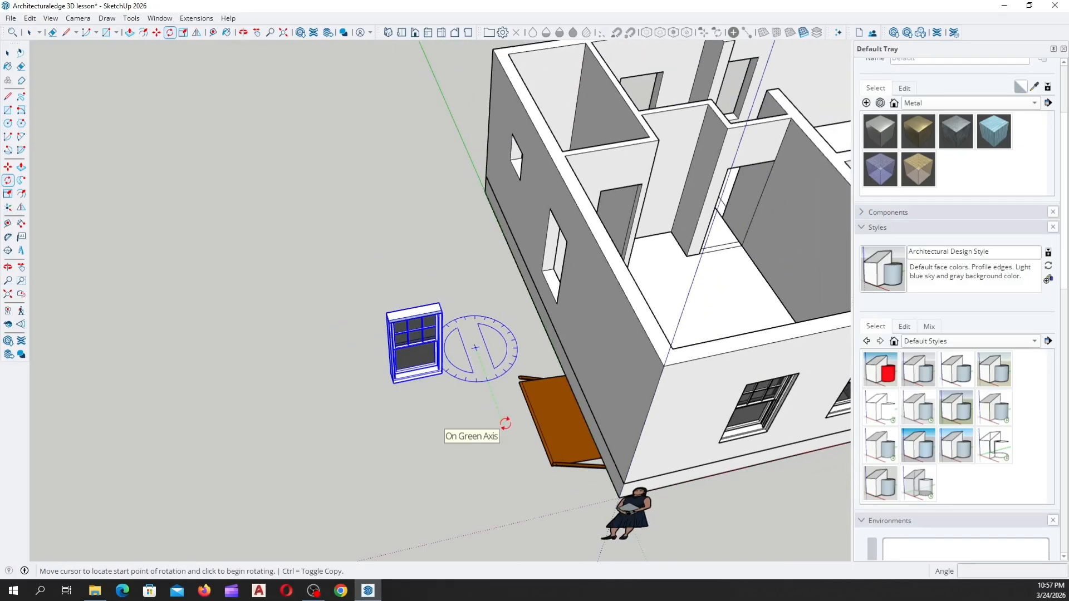
{"action": "scroll", "coordinate": [505, 423], "scroll_direction": "up", "scroll_amount": 2}
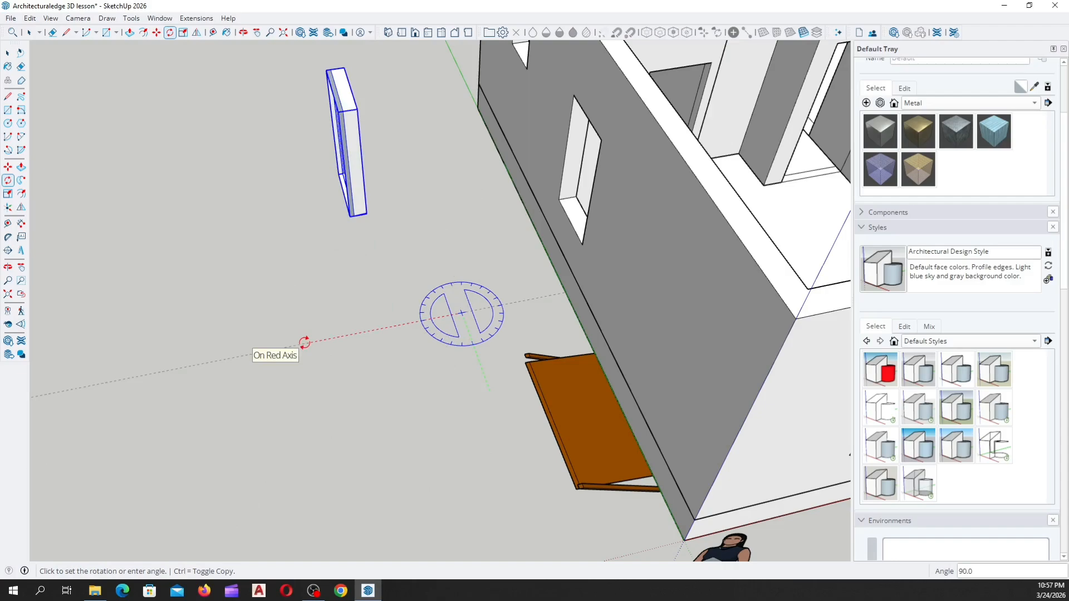
{"action": "left_click", "coordinate": [304, 342]}
{"action": "middle_click_drag", "start_coordinate": [335, 371], "coordinate": [653, 294]}
{"action": "scroll", "coordinate": [653, 293], "scroll_direction": "down", "scroll_amount": 2}
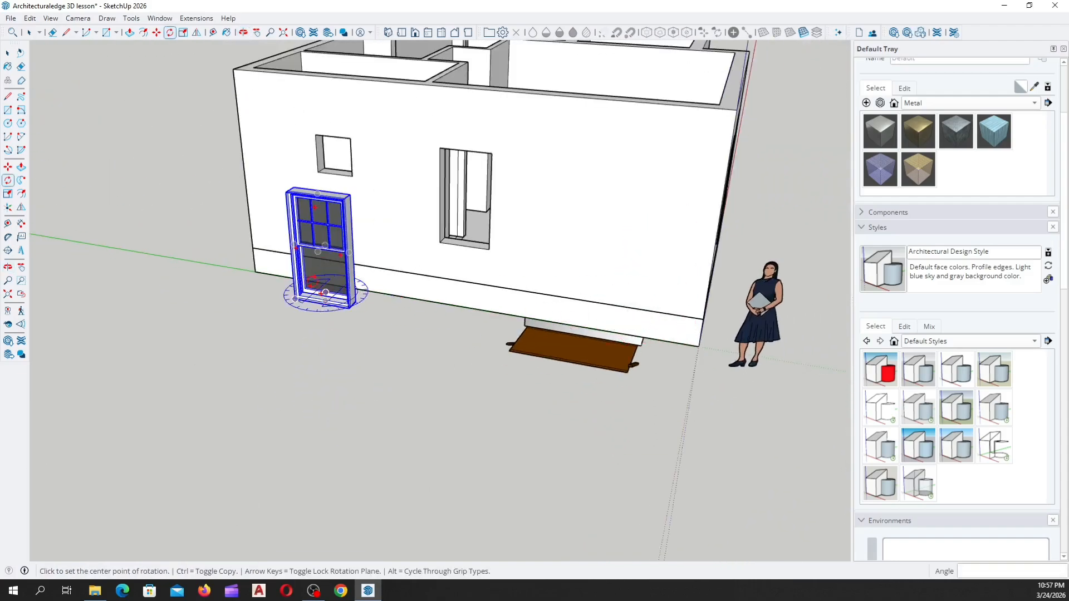
{"action": "key", "text": "space"}
Copy the rotated free-standing window by its lower-left corner onto the lower-left corner of the side wall's tall opening
{"action": "scroll", "coordinate": [286, 251], "scroll_direction": "up", "scroll_amount": 3}
{"action": "middle_click_drag", "start_coordinate": [286, 251], "coordinate": [477, 290]}
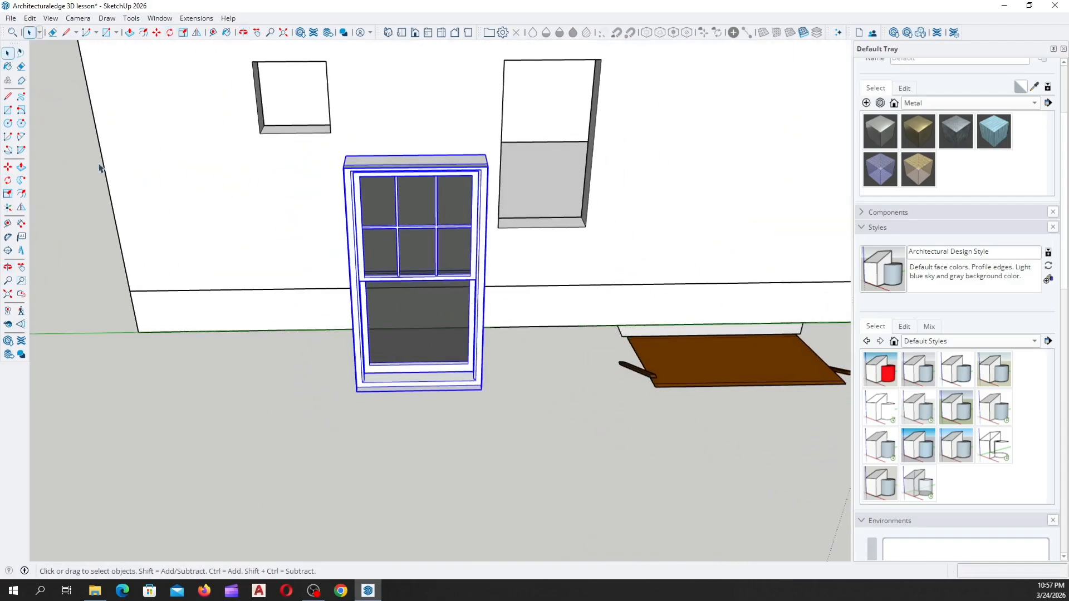
{"action": "left_click", "coordinate": [7, 167]}
{"action": "scroll", "coordinate": [458, 401], "scroll_direction": "up", "scroll_amount": 3}
{"action": "scroll", "coordinate": [295, 379], "scroll_direction": "up", "scroll_amount": 2}
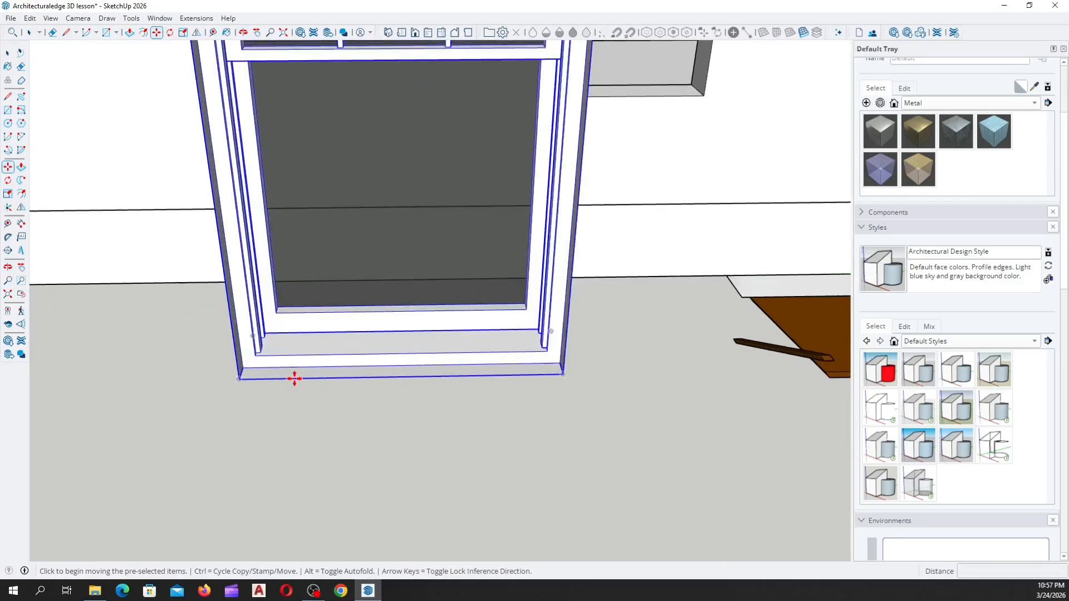
{"action": "scroll", "coordinate": [243, 377], "scroll_direction": "up", "scroll_amount": 2}
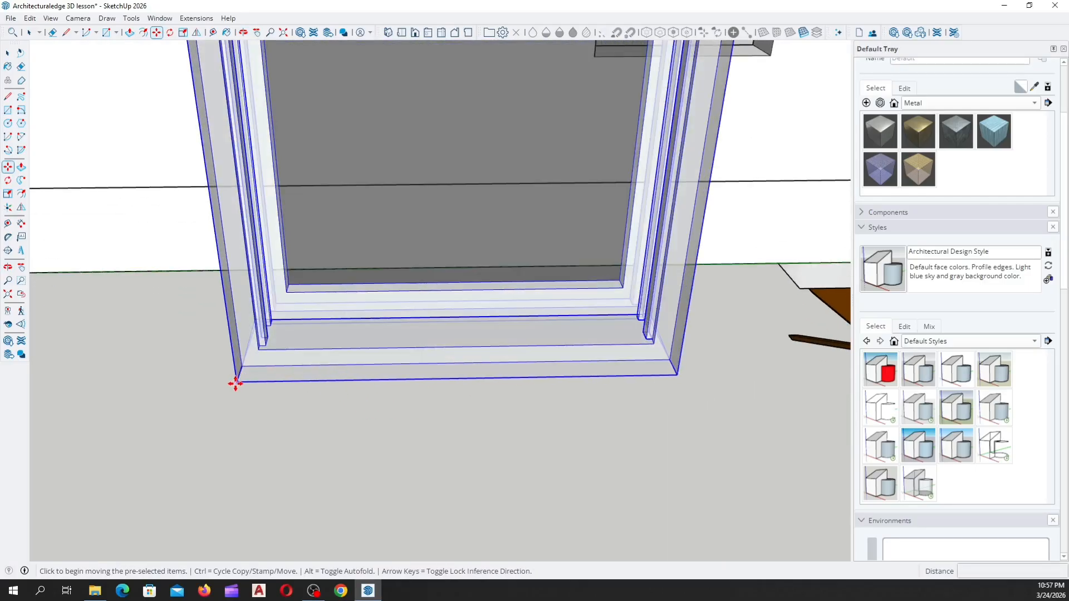
{"action": "scroll", "coordinate": [235, 383], "scroll_direction": "down", "scroll_amount": 5}
{"action": "left_click", "coordinate": [509, 397]}
{"action": "scroll", "coordinate": [409, 318], "scroll_direction": "up", "scroll_amount": 4}
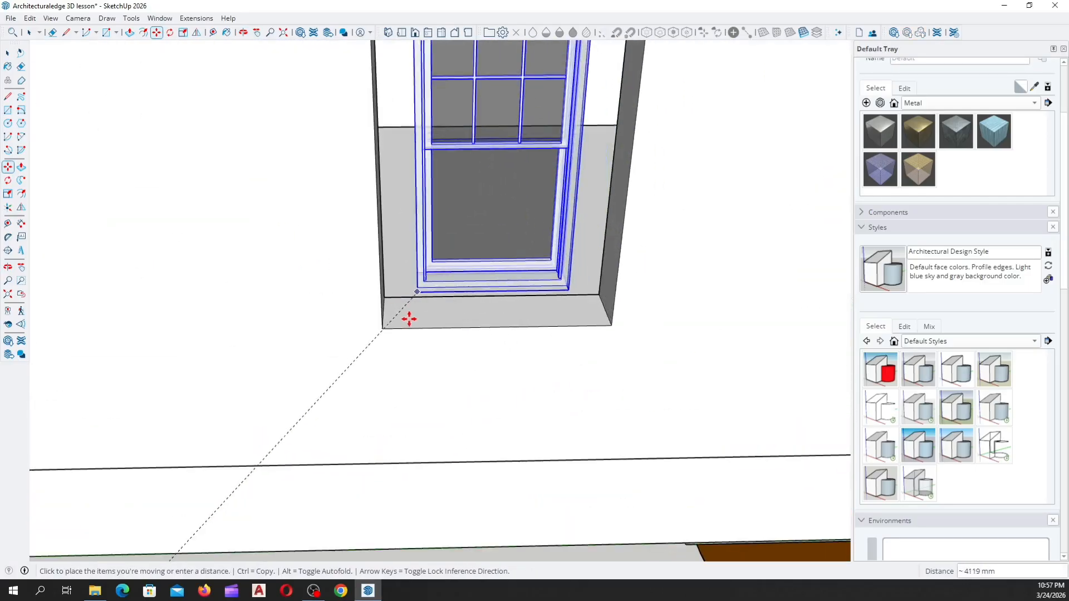
{"action": "scroll", "coordinate": [386, 327], "scroll_direction": "down", "scroll_amount": 5}
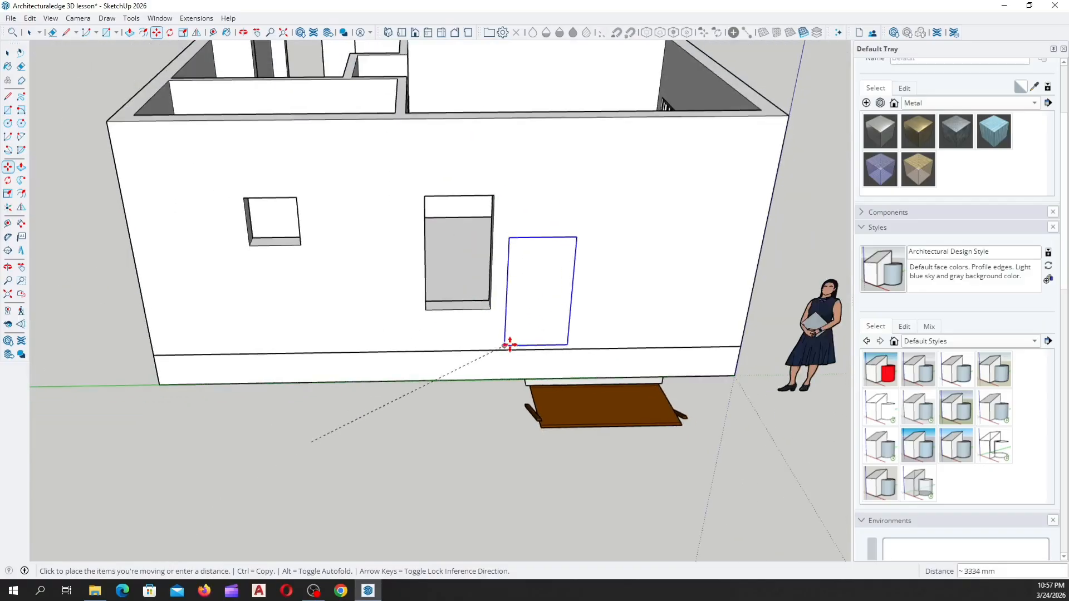
{"action": "scroll", "coordinate": [440, 315], "scroll_direction": "up", "scroll_amount": 5}
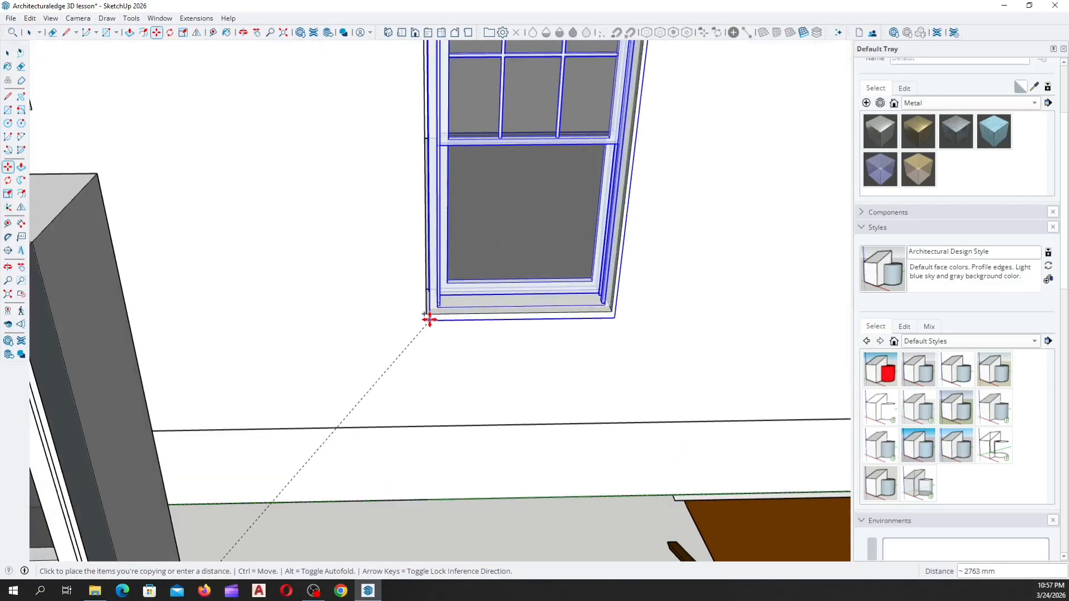
{"action": "left_click", "coordinate": [429, 312]}
{"action": "scroll", "coordinate": [414, 423], "scroll_direction": "down", "scroll_amount": 1}
{"action": "scroll", "coordinate": [542, 460], "scroll_direction": "down", "scroll_amount": 8}
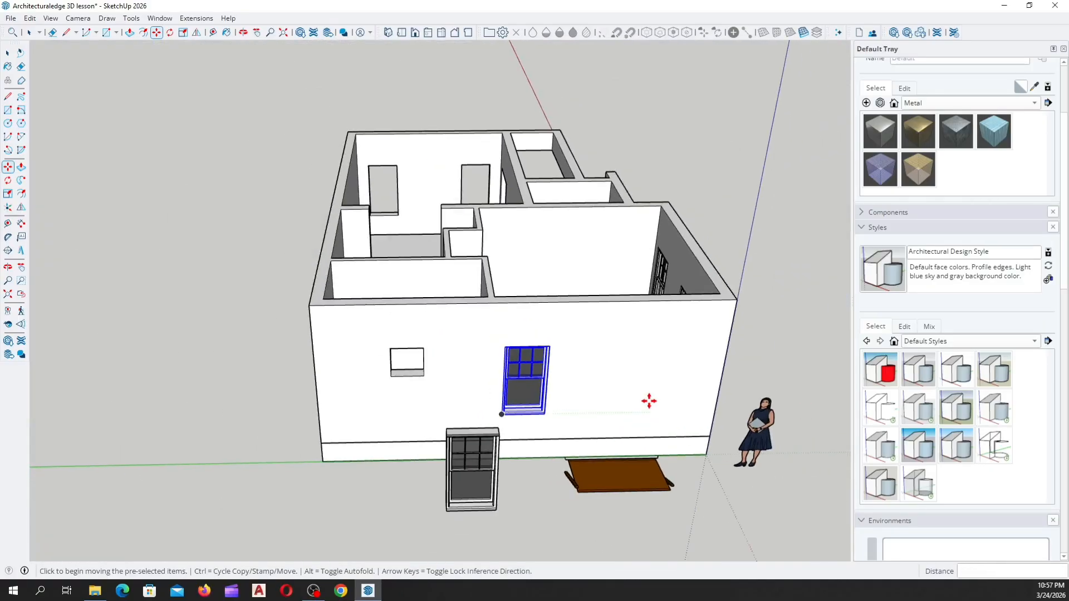
Examine the house from its other sides to check the fitted windows and the remaining wall openings
{"action": "middle_click_drag", "start_coordinate": [646, 401], "coordinate": [353, 310]}
{"action": "scroll", "coordinate": [526, 343], "scroll_direction": "up", "scroll_amount": 5}
{"action": "scroll", "coordinate": [342, 403], "scroll_direction": "down", "scroll_amount": 5}
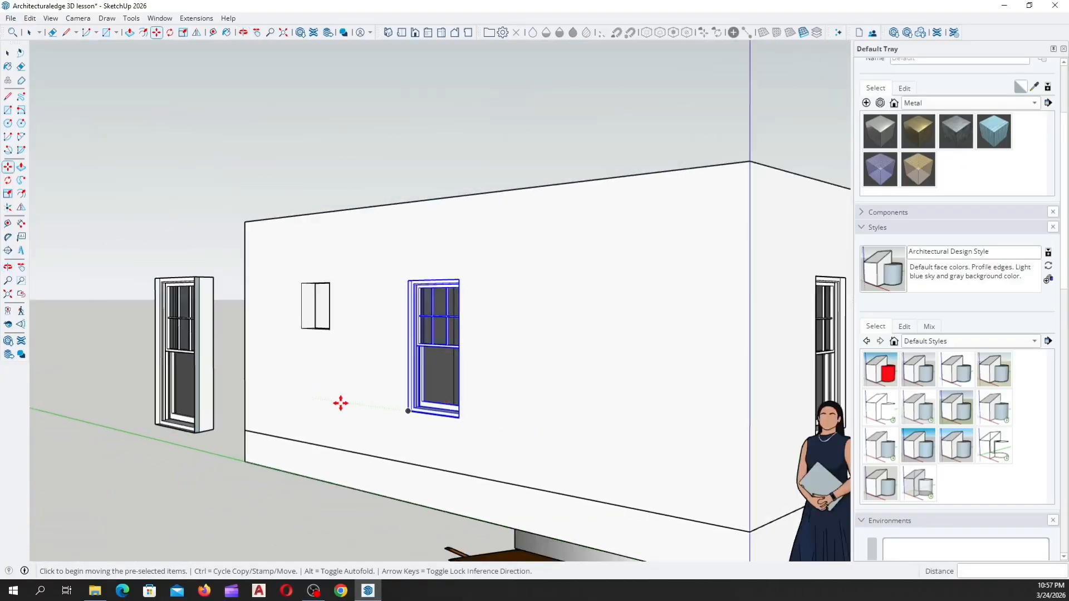
{"action": "middle_click_drag", "start_coordinate": [378, 438], "coordinate": [607, 518]}
{"action": "middle_click_drag", "start_coordinate": [525, 334], "coordinate": [379, 453]}
{"action": "key", "text": "m"}
{"action": "middle_click_drag", "start_coordinate": [268, 271], "coordinate": [535, 329]}
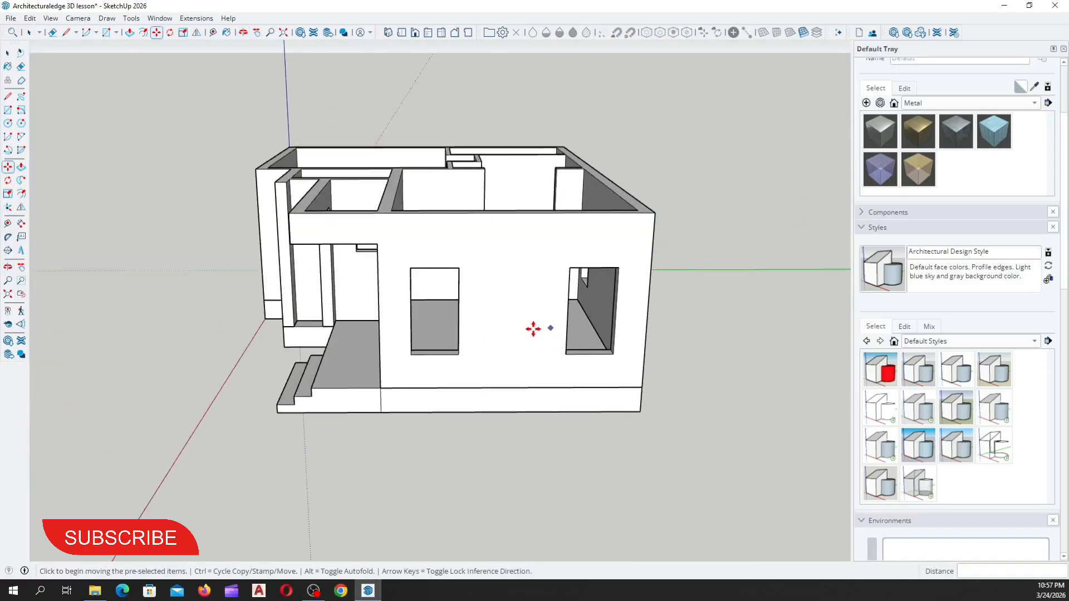
{"action": "scroll", "coordinate": [246, 309], "scroll_direction": "up", "scroll_amount": 3}
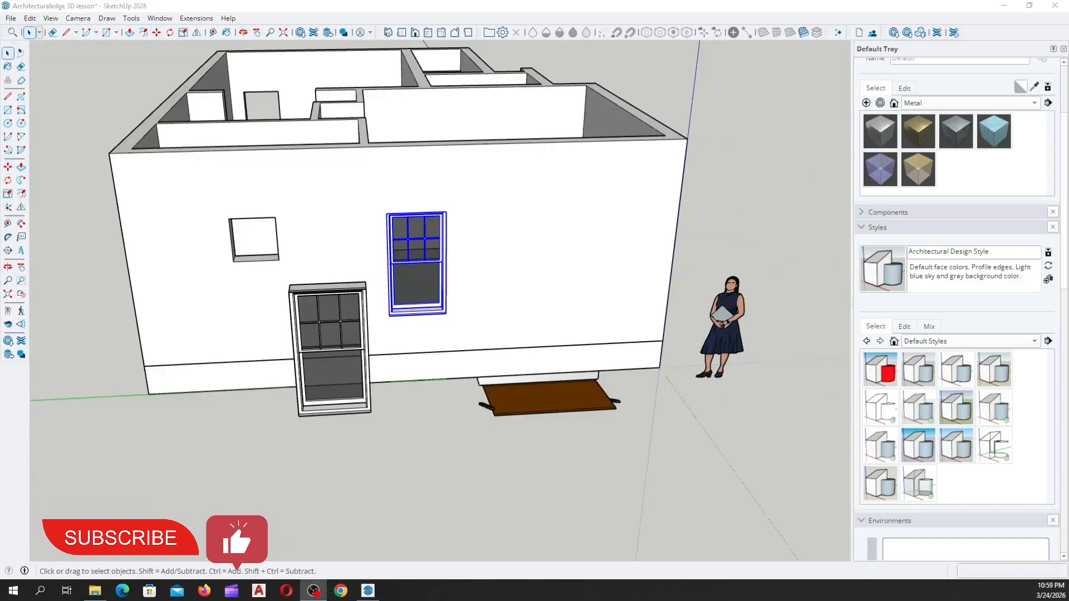
Import the Window_Awning_43.5x26_Opened component from the ARCHITECTURE Windows folder
{"action": "middle_click_drag", "start_coordinate": [222, 304], "coordinate": [210, 268]}
{"action": "scroll", "coordinate": [273, 222], "scroll_direction": "up", "scroll_amount": 5}
{"action": "scroll", "coordinate": [442, 277], "scroll_direction": "down", "scroll_amount": 3}
{"action": "middle_click_drag", "start_coordinate": [442, 276], "coordinate": [291, 312]}
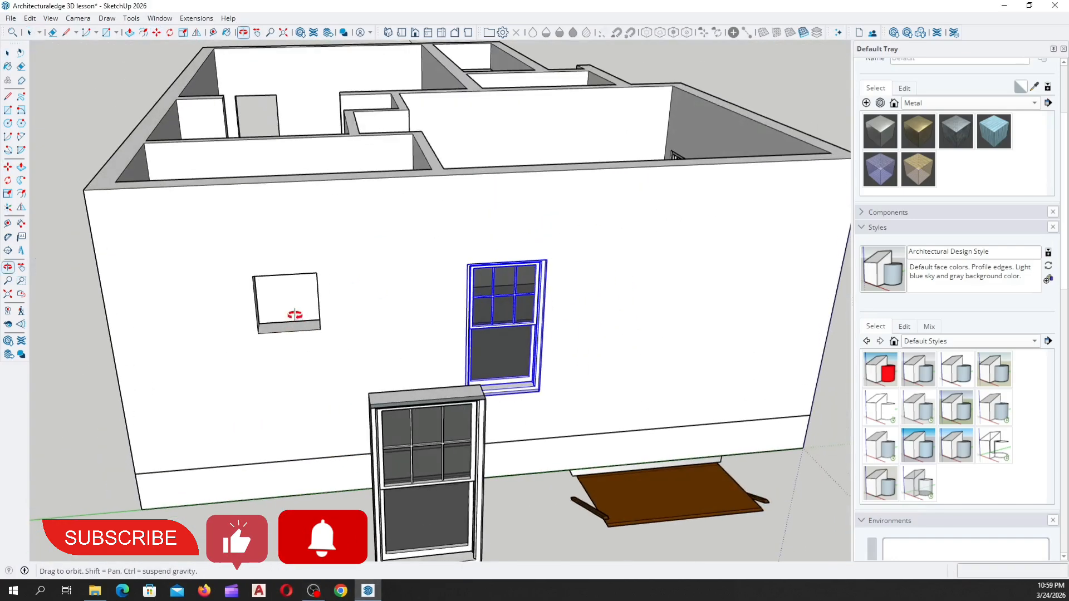
{"action": "left_click", "coordinate": [11, 18]}
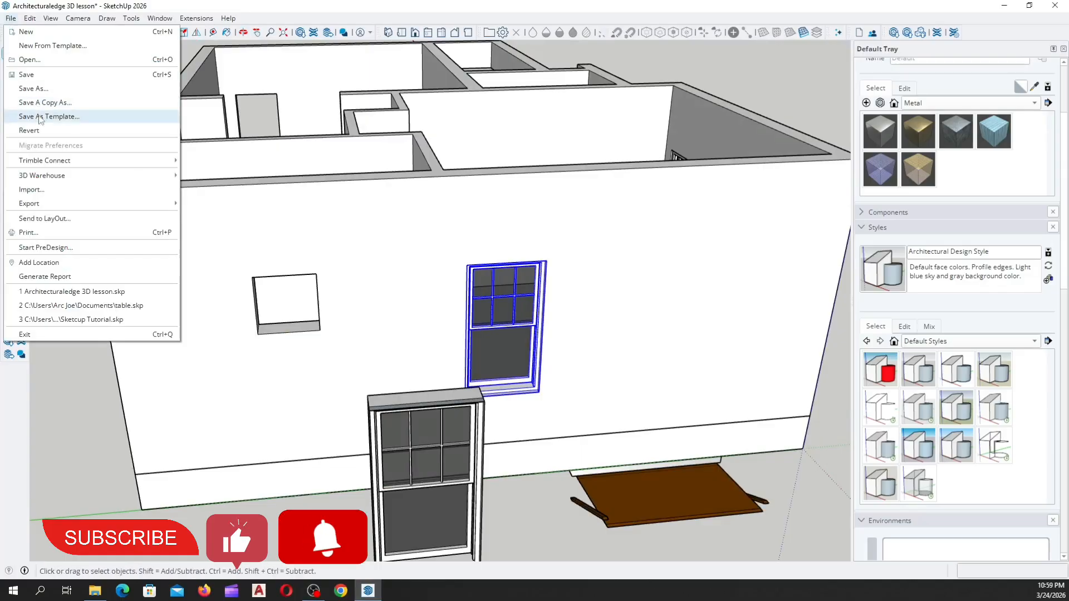
{"action": "left_click", "coordinate": [53, 194]}
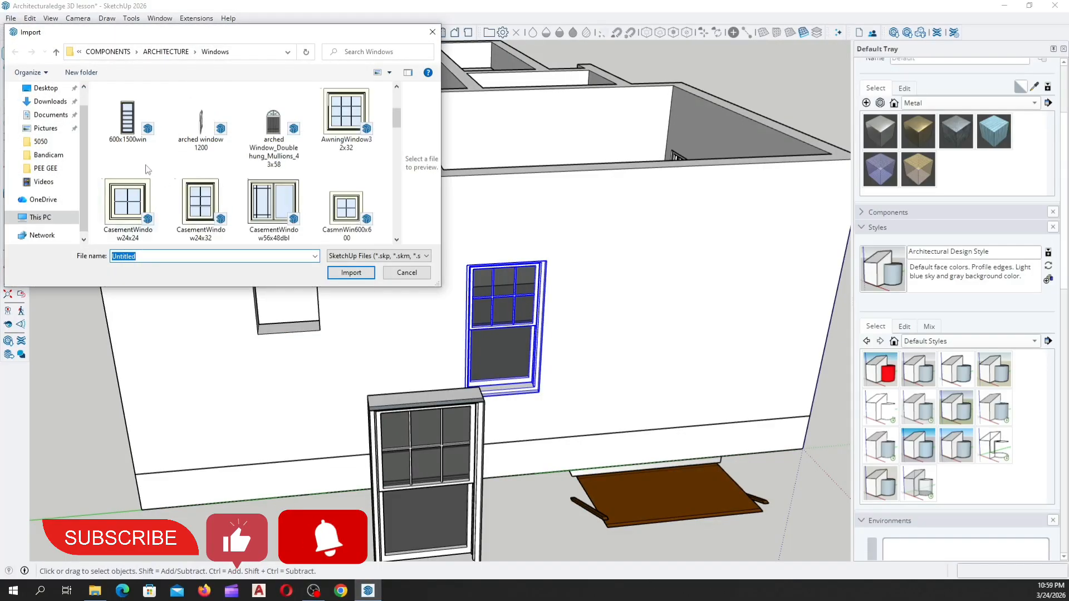
{"action": "scroll", "coordinate": [130, 167], "scroll_direction": "down", "scroll_amount": 10}
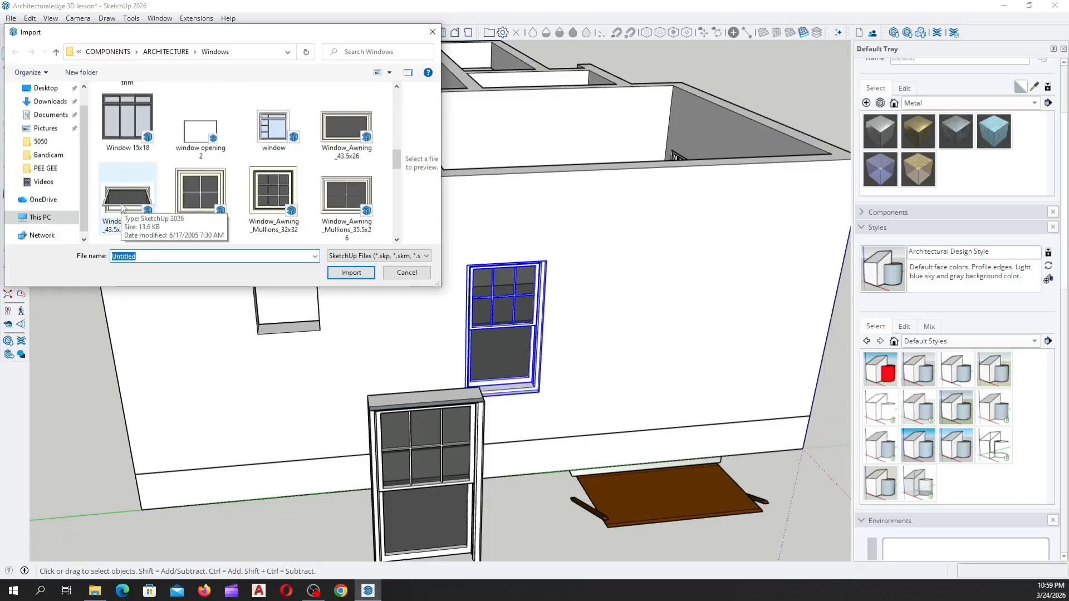
{"action": "scroll", "coordinate": [119, 199], "scroll_direction": "down", "scroll_amount": 1}
{"action": "scroll", "coordinate": [118, 199], "scroll_direction": "down", "scroll_amount": 1}
{"action": "scroll", "coordinate": [127, 167], "scroll_direction": "up", "scroll_amount": 2}
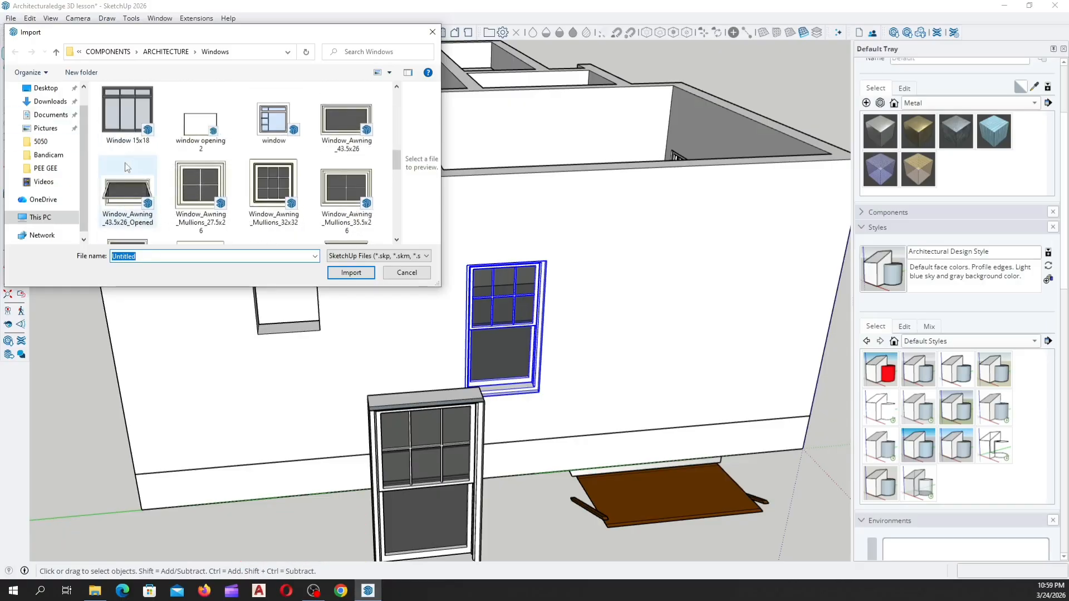
{"action": "left_click", "coordinate": [120, 202]}
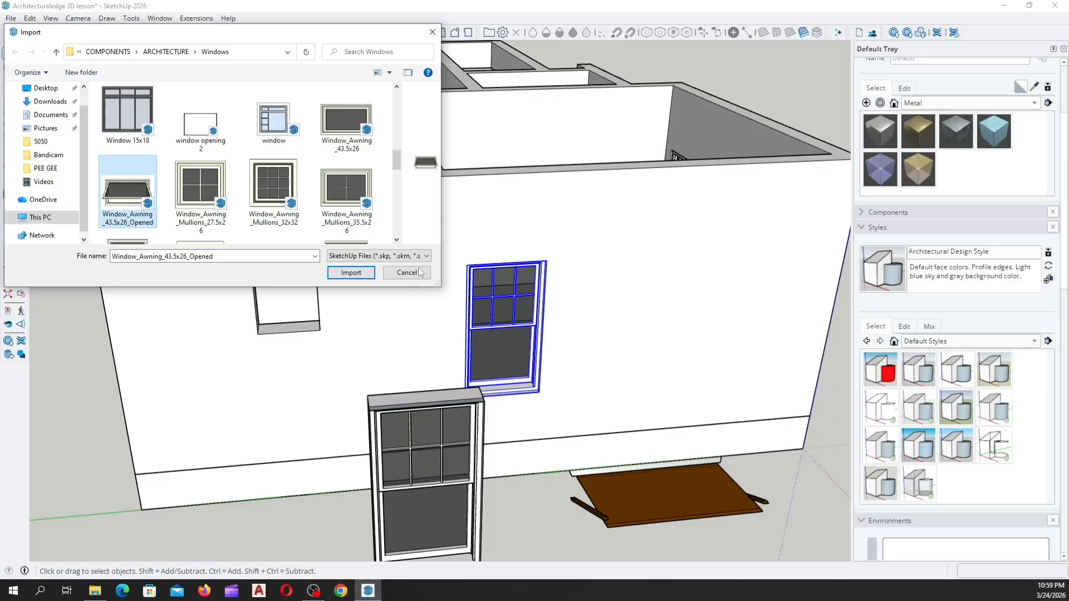
{"action": "left_click", "coordinate": [351, 273]}
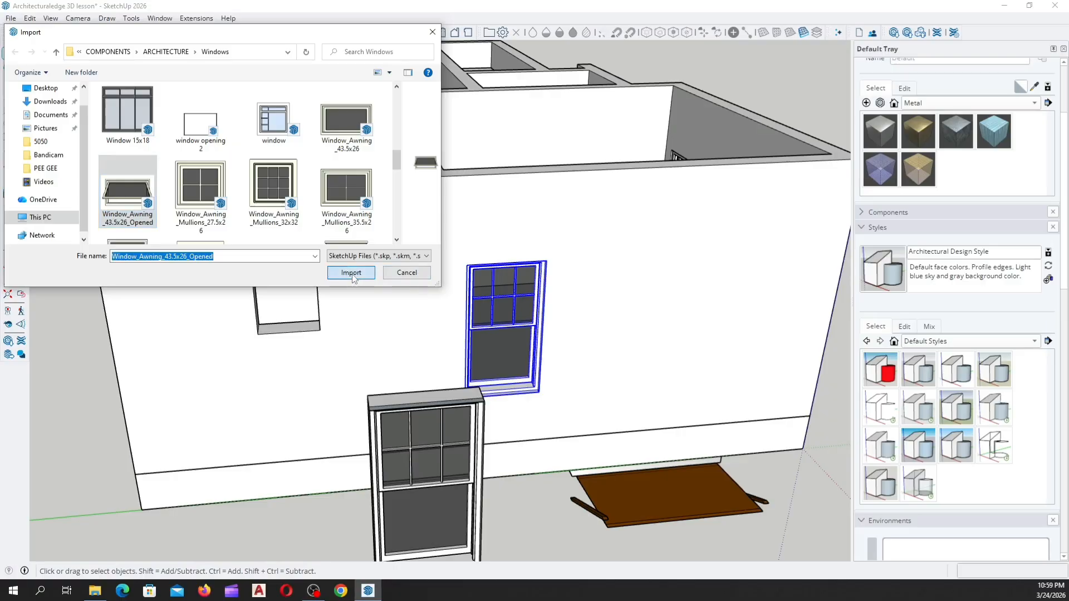
Place the imported awning window on the ground outside the side wall, beside the free-standing double-hung window
{"action": "scroll", "coordinate": [429, 231], "scroll_direction": "down", "scroll_amount": 5}
{"action": "scroll", "coordinate": [245, 442], "scroll_direction": "up", "scroll_amount": 2}
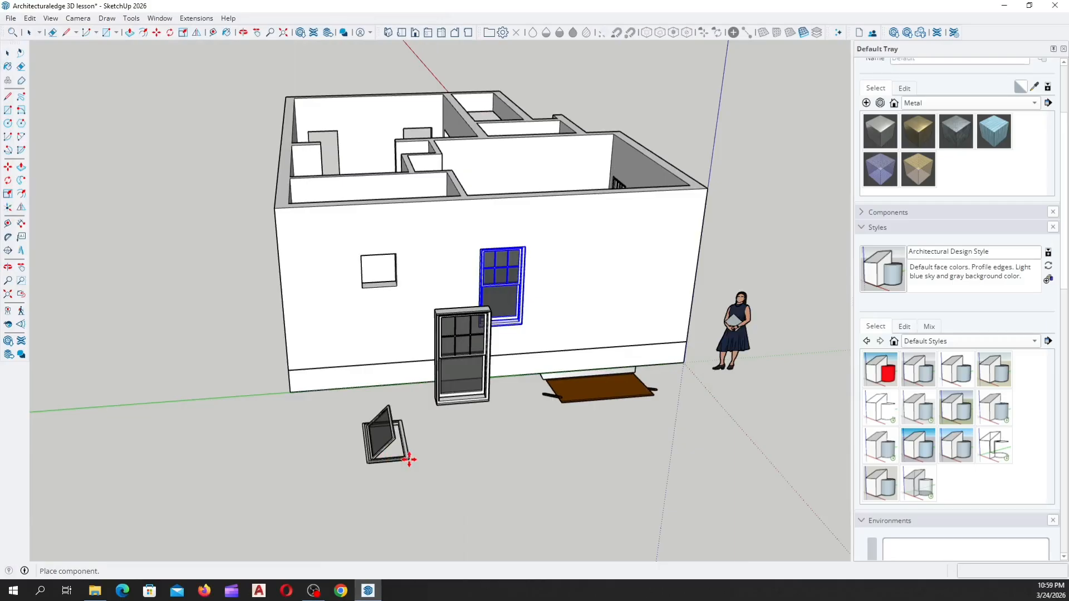
{"action": "left_click", "coordinate": [409, 459]}
Rotate the awning window in the plane perpendicular to the red axis so that it stands upright
{"action": "scroll", "coordinate": [310, 465], "scroll_direction": "up", "scroll_amount": 6}
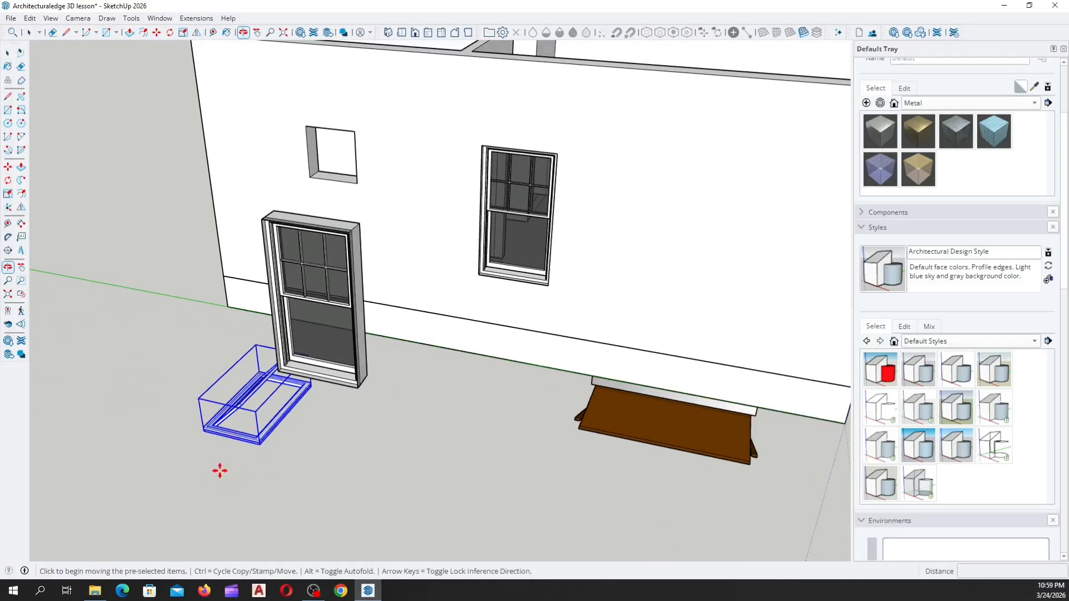
{"action": "middle_click_drag", "start_coordinate": [211, 425], "coordinate": [64, 269]}
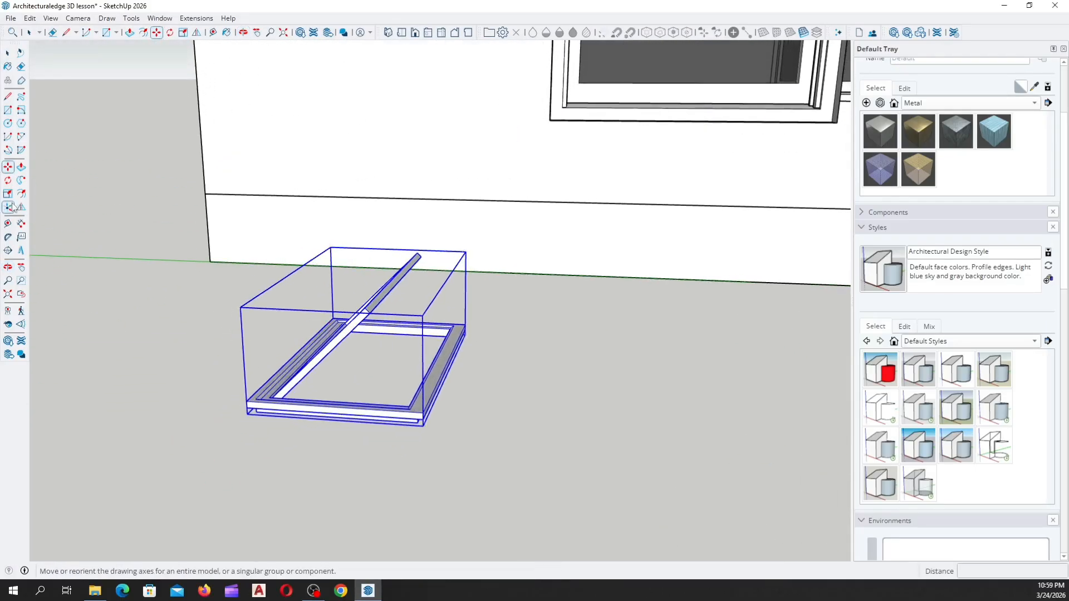
{"action": "left_click", "coordinate": [9, 181]}
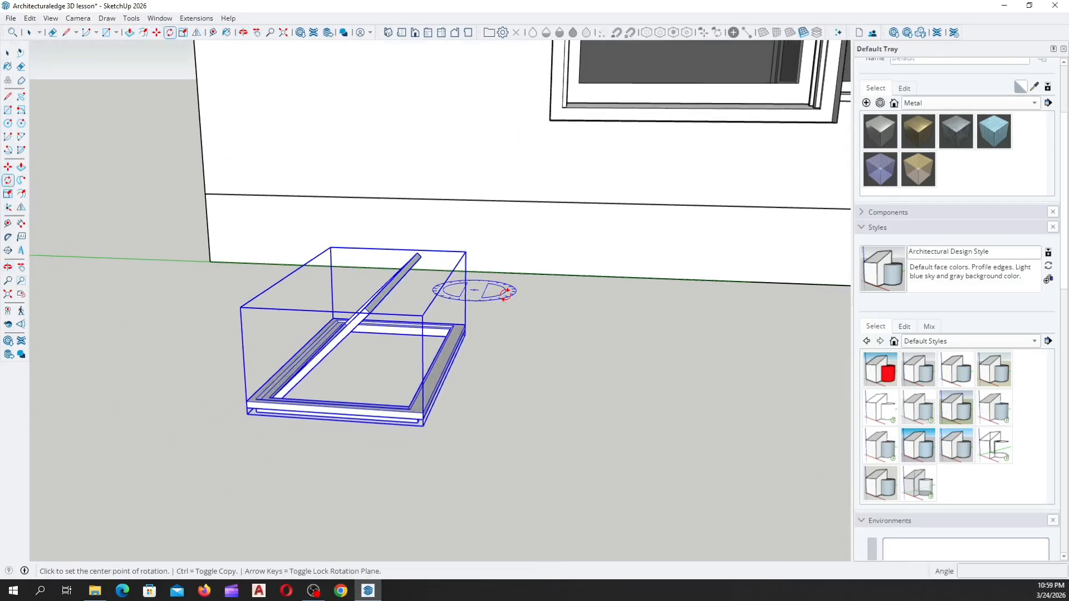
{"action": "left_click", "coordinate": [580, 275]}
{"action": "scroll", "coordinate": [556, 278], "scroll_direction": "down", "scroll_amount": 4}
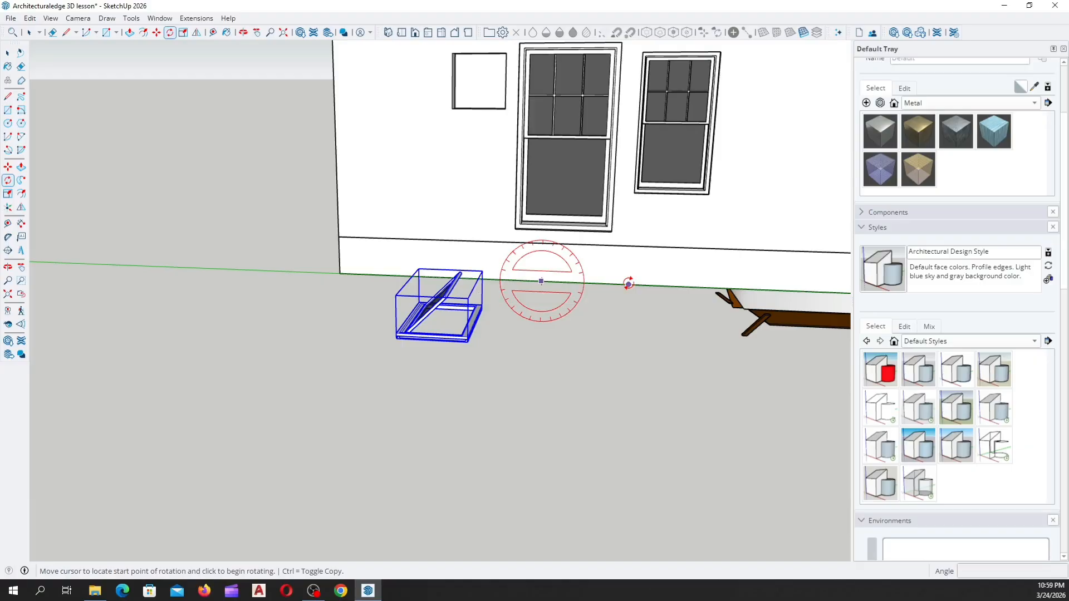
{"action": "scroll", "coordinate": [628, 284], "scroll_direction": "up", "scroll_amount": 2}
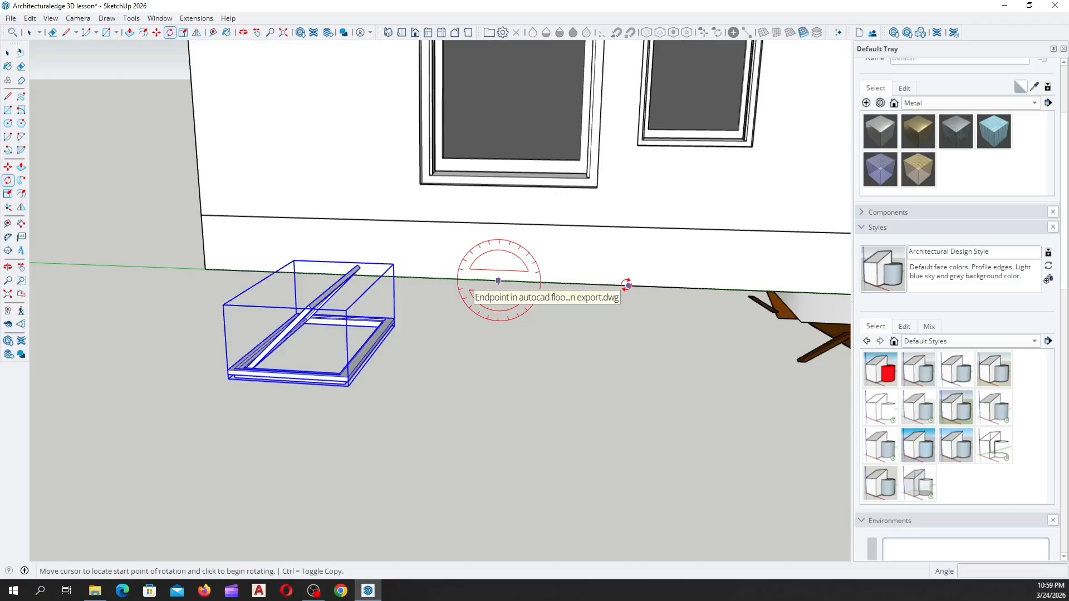
{"action": "left_click", "coordinate": [628, 285]}
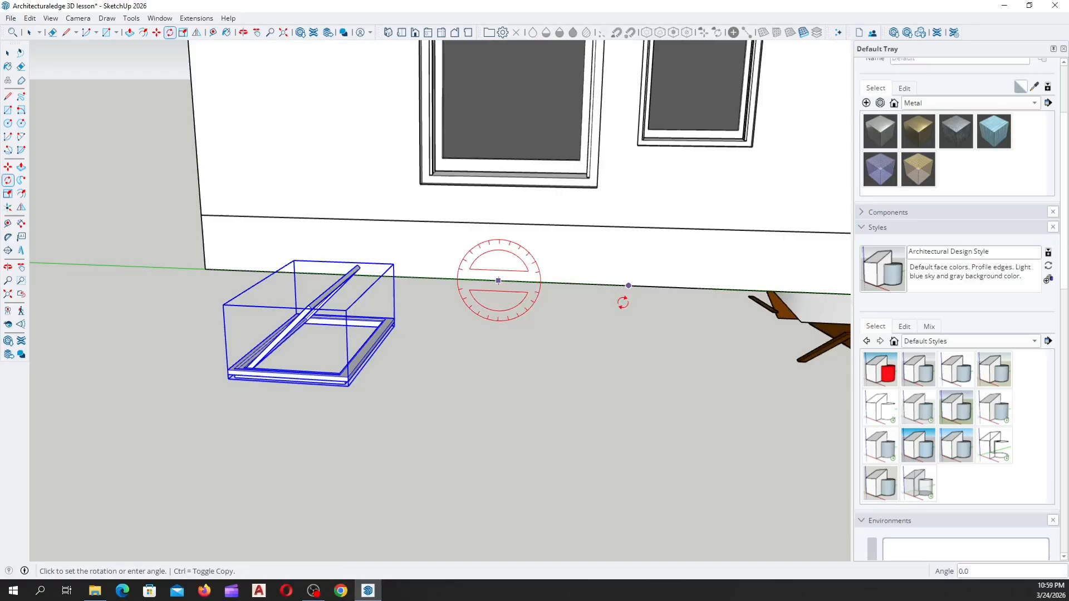
{"action": "left_click", "coordinate": [494, 370]}
{"action": "scroll", "coordinate": [548, 404], "scroll_direction": "down", "scroll_amount": 2}
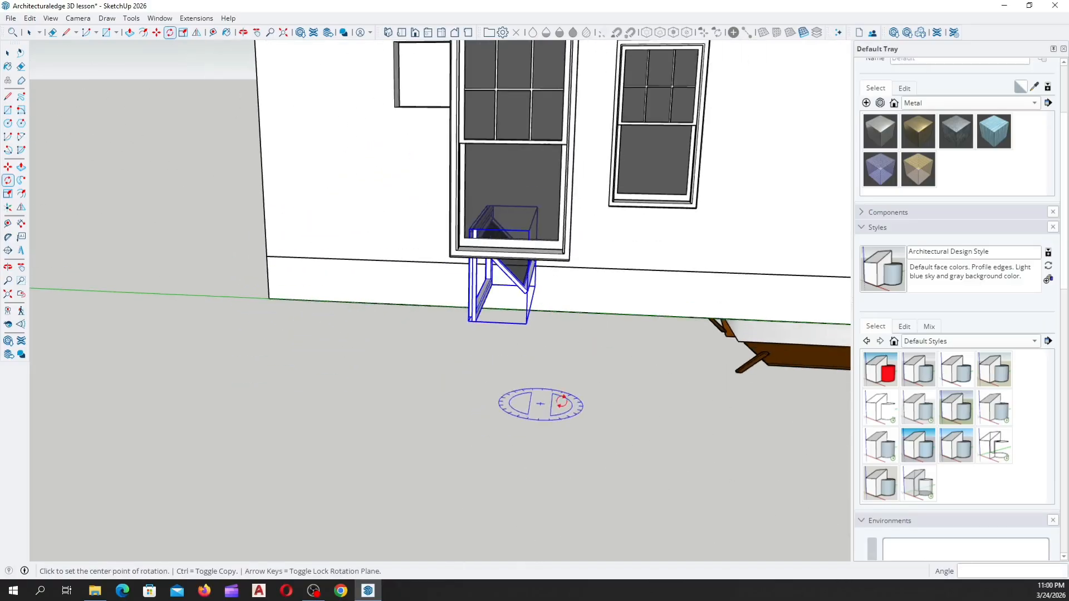
Rotate the upright awning window 90° in the horizontal plane so it parallels the side wall with its sash opening outward
{"action": "middle_click_drag", "start_coordinate": [561, 401], "coordinate": [356, 432]}
{"action": "scroll", "coordinate": [403, 322], "scroll_direction": "up", "scroll_amount": 2}
{"action": "scroll", "coordinate": [403, 321], "scroll_direction": "up", "scroll_amount": 2}
{"action": "middle_click_drag", "start_coordinate": [404, 321], "coordinate": [334, 349]}
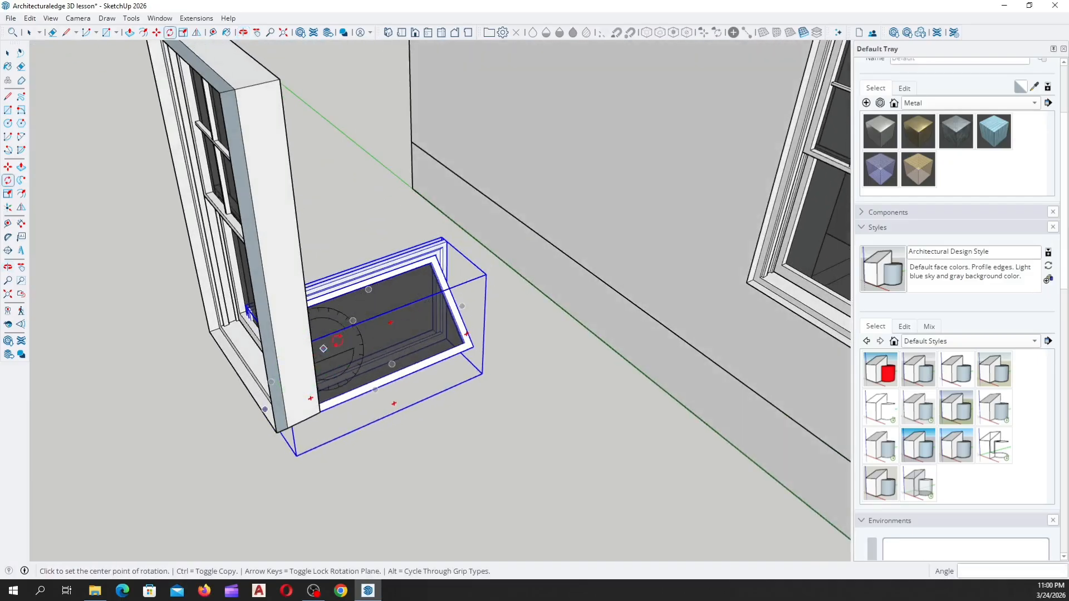
{"action": "scroll", "coordinate": [331, 352], "scroll_direction": "down", "scroll_amount": 2}
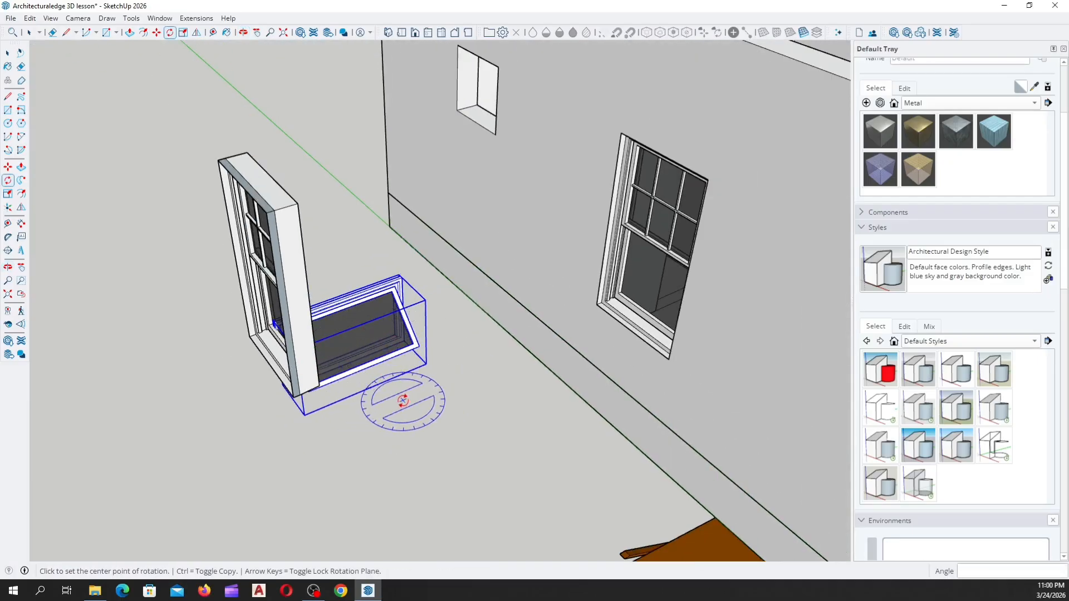
{"action": "left_click", "coordinate": [438, 437]}
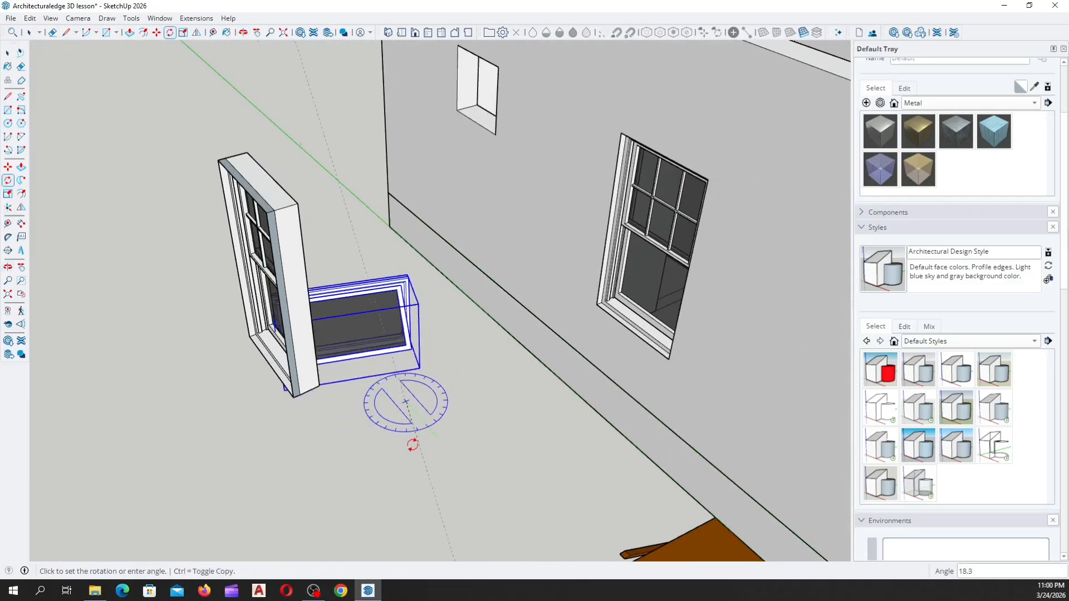
{"action": "left_click", "coordinate": [306, 437]}
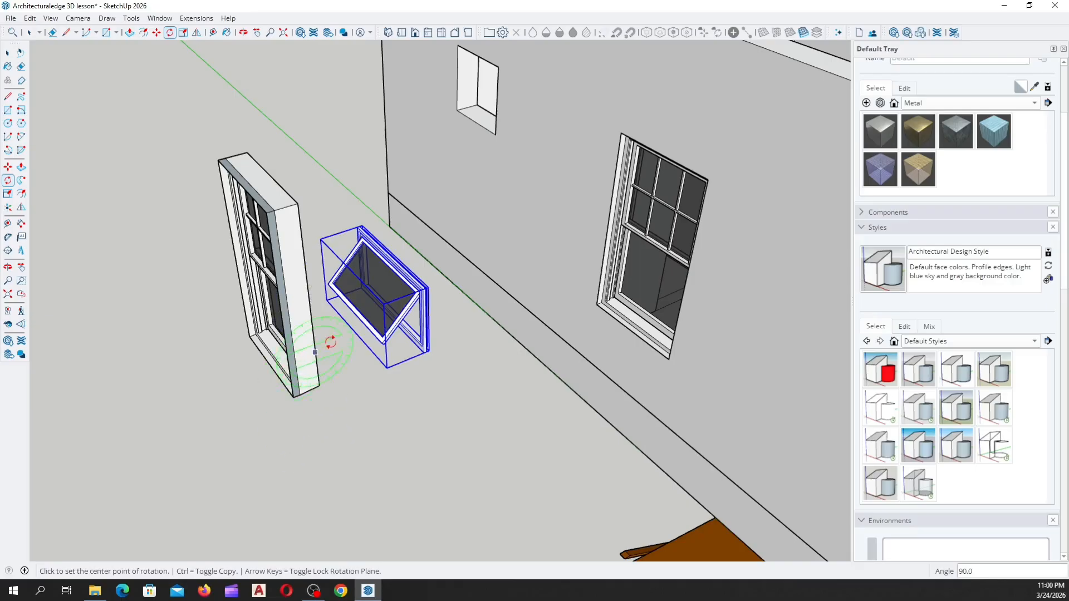
Move the free-standing double-hung window about 2450 mm along the green axis, away from the awning window
{"action": "key", "text": "space"}
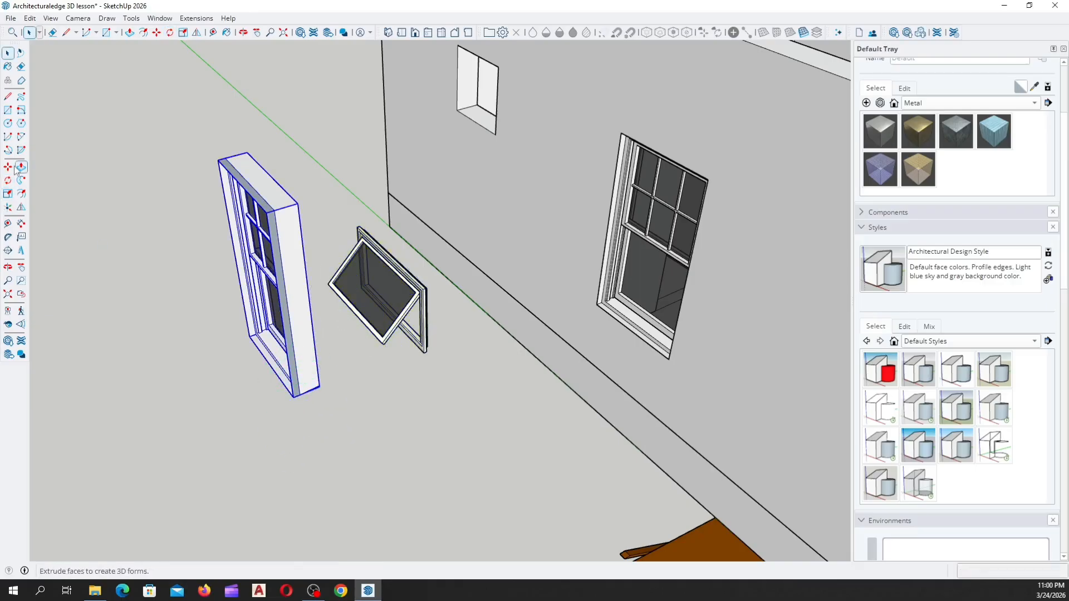
{"action": "left_click", "coordinate": [8, 166]}
{"action": "left_click", "coordinate": [320, 387]}
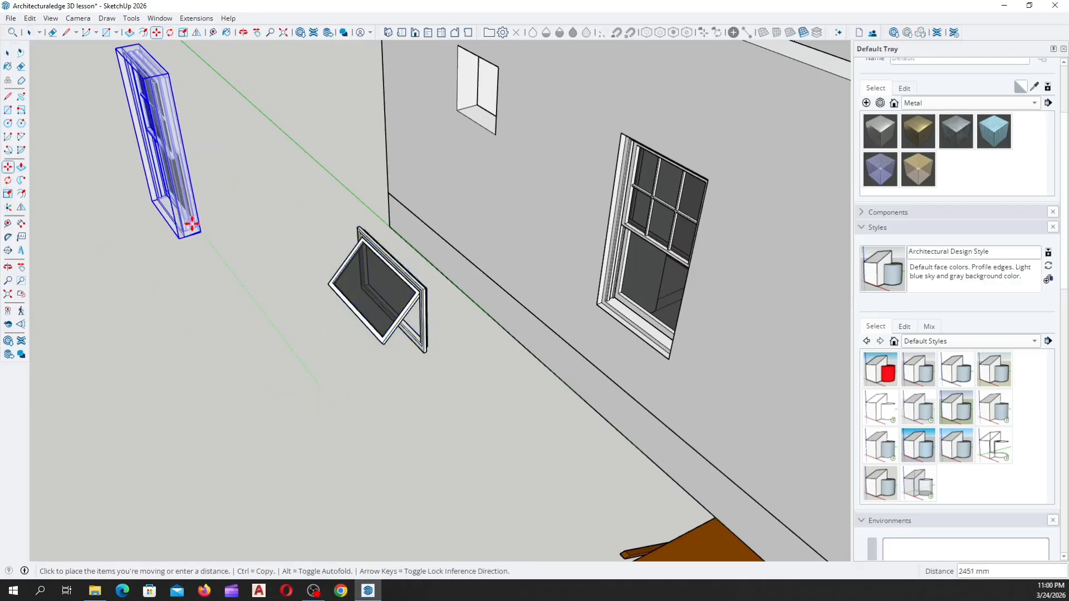
{"action": "middle_click_drag", "start_coordinate": [204, 354], "coordinate": [368, 368]}
Move the awning window by its lower frame corner onto the matching lower corner of the side wall's small opening
{"action": "key", "text": "space"}
{"action": "scroll", "coordinate": [378, 318], "scroll_direction": "up", "scroll_amount": 3}
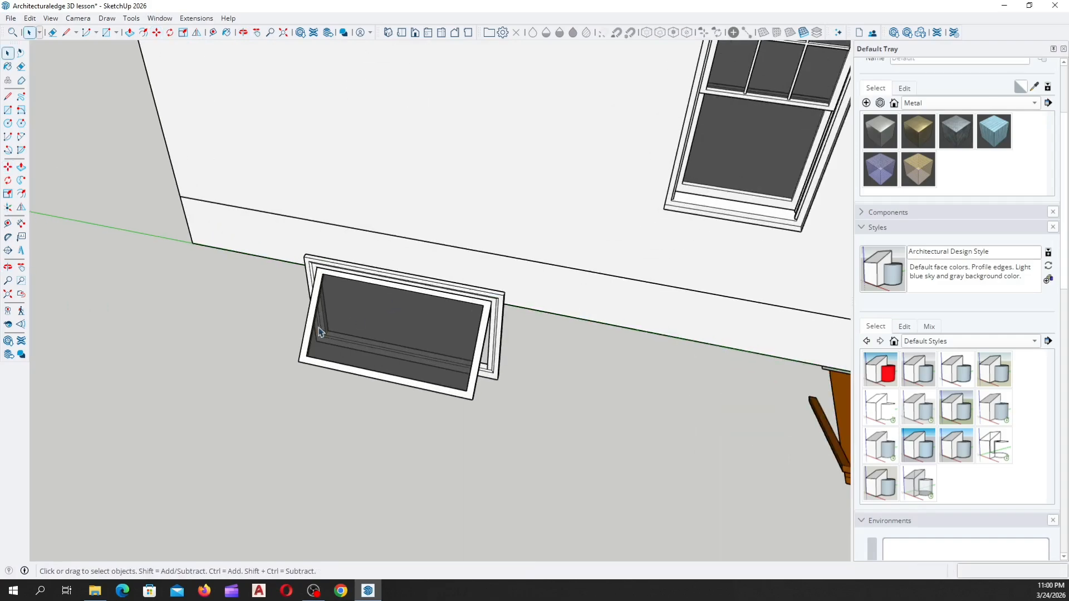
{"action": "left_click", "coordinate": [365, 336]}
{"action": "scroll", "coordinate": [365, 335], "scroll_direction": "down", "scroll_amount": 3}
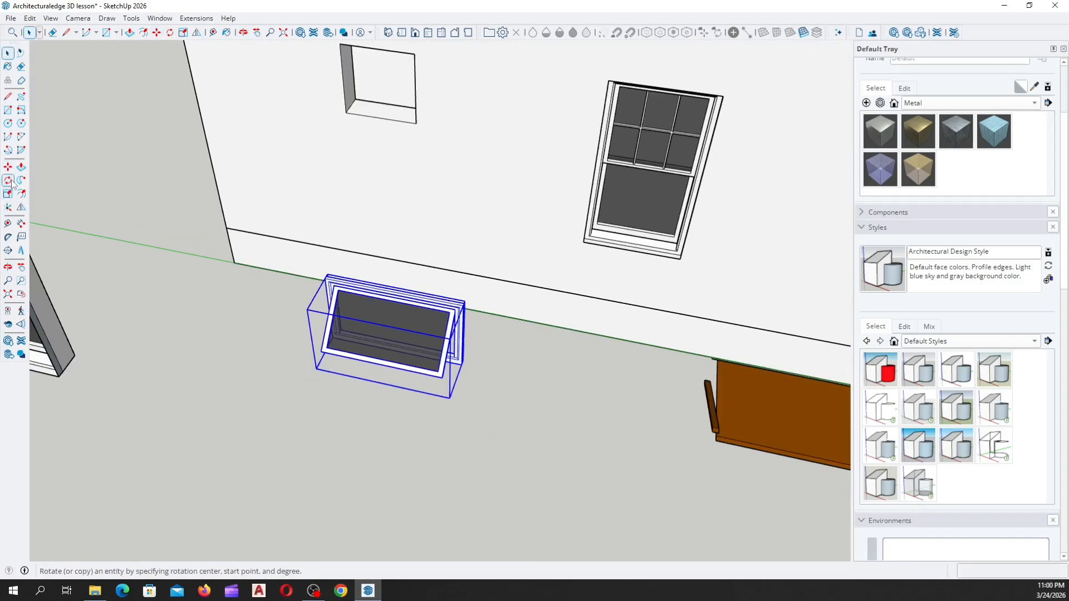
{"action": "middle_click_drag", "start_coordinate": [386, 346], "coordinate": [298, 398]}
{"action": "scroll", "coordinate": [385, 374], "scroll_direction": "up", "scroll_amount": 3}
{"action": "scroll", "coordinate": [379, 356], "scroll_direction": "up", "scroll_amount": 4}
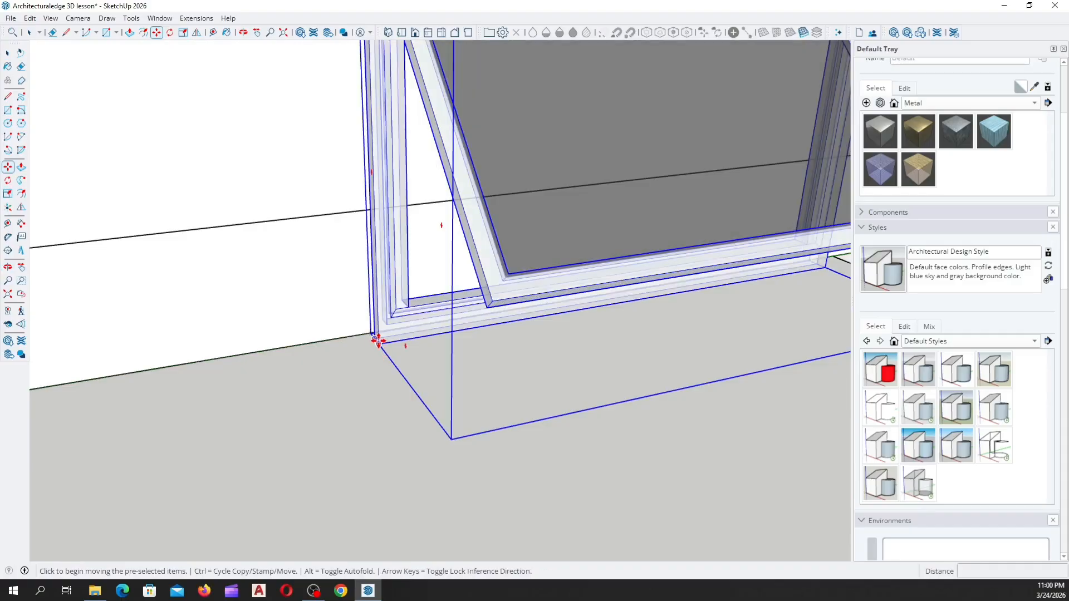
{"action": "left_click", "coordinate": [375, 340]}
{"action": "scroll", "coordinate": [410, 504], "scroll_direction": "down", "scroll_amount": 5}
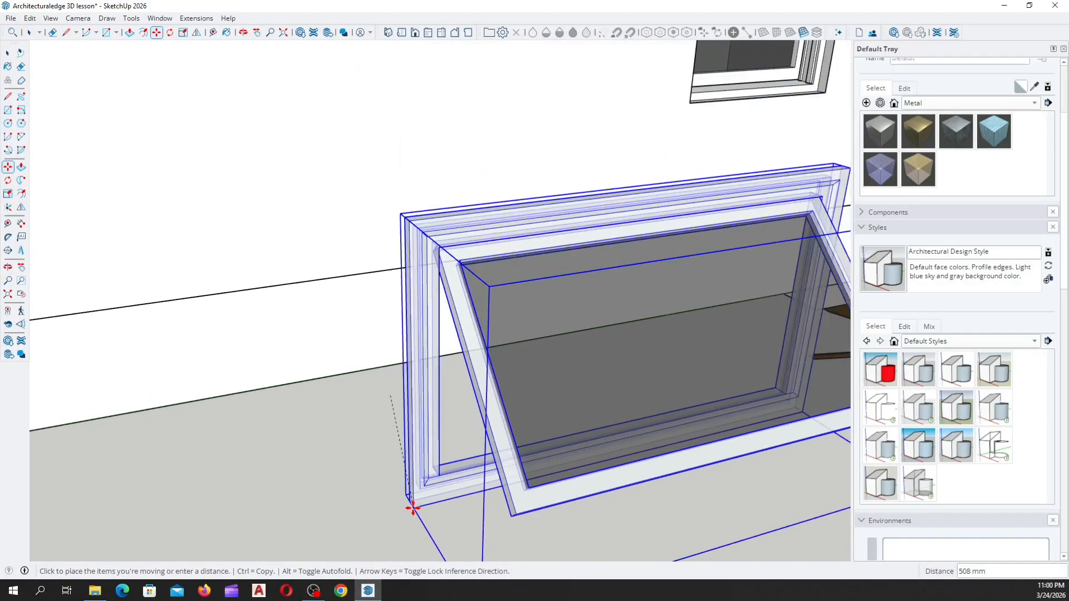
{"action": "scroll", "coordinate": [403, 480], "scroll_direction": "down", "scroll_amount": 2}
{"action": "scroll", "coordinate": [303, 167], "scroll_direction": "up", "scroll_amount": 3}
{"action": "middle_click_drag", "start_coordinate": [295, 214], "coordinate": [267, 278]}
{"action": "scroll", "coordinate": [317, 219], "scroll_direction": "up", "scroll_amount": 6}
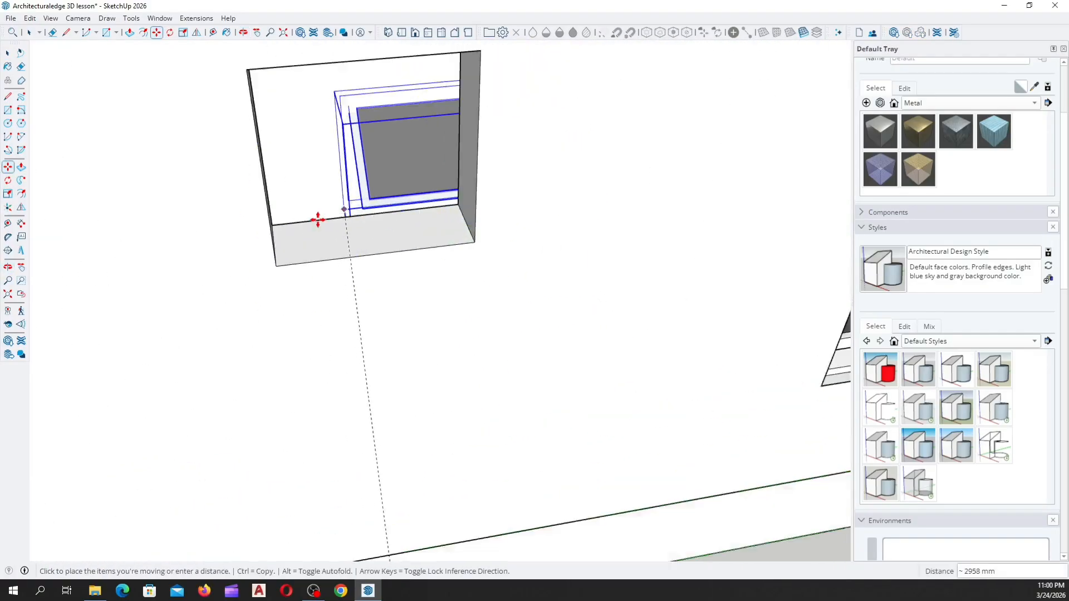
{"action": "left_click", "coordinate": [248, 293]}
{"action": "scroll", "coordinate": [166, 394], "scroll_direction": "down", "scroll_amount": 5}
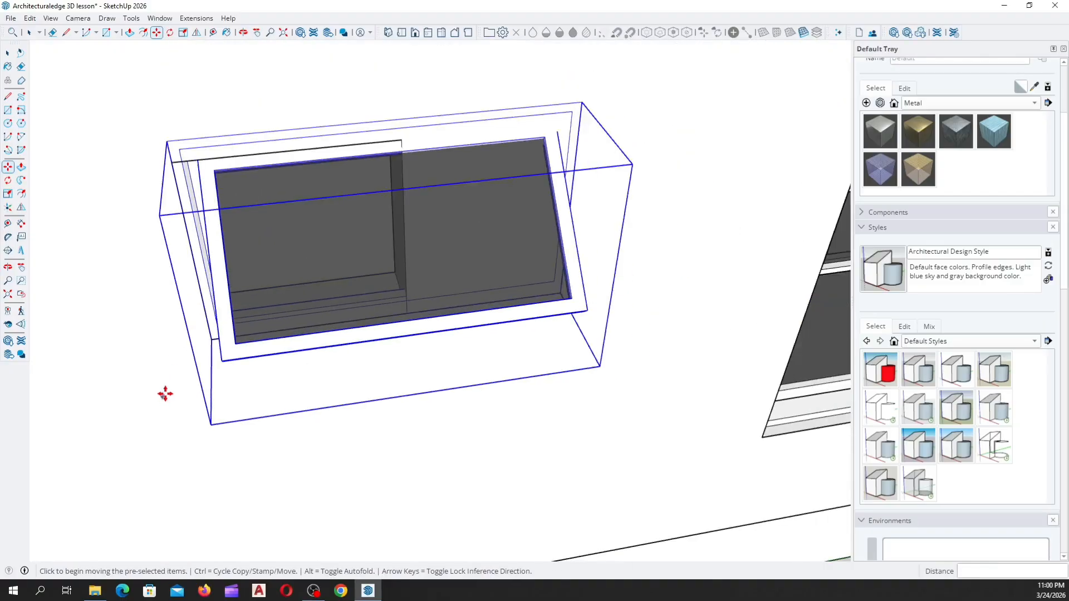
{"action": "middle_click_drag", "start_coordinate": [242, 215], "coordinate": [172, 128]}
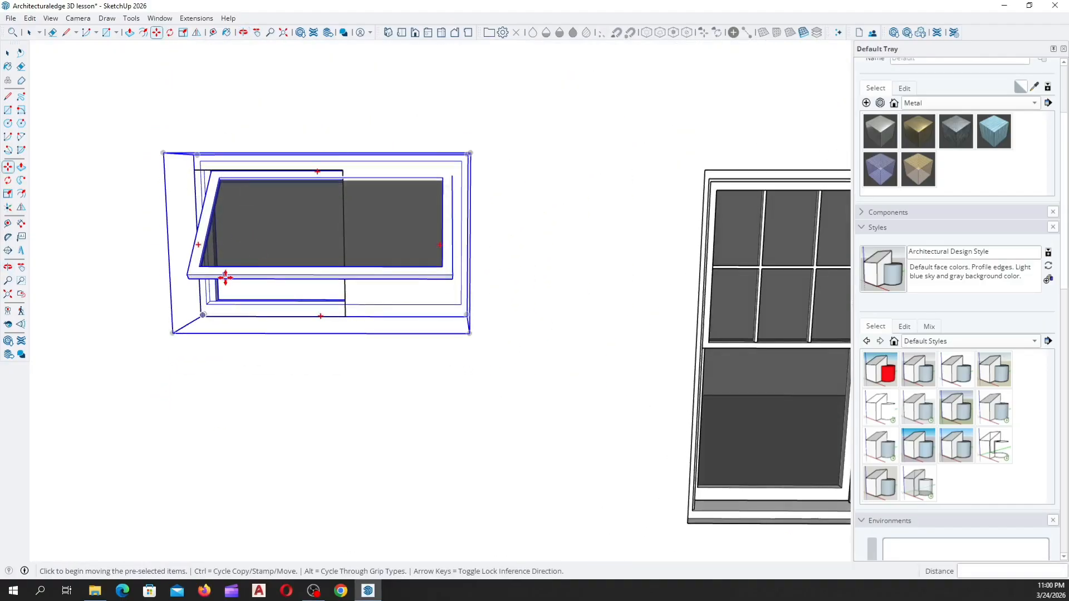
Scale the awning window along the red and green axes until its frame matches the small opening's width
{"action": "key", "text": "space"}
{"action": "scroll", "coordinate": [258, 266], "scroll_direction": "up", "scroll_amount": 3}
{"action": "middle_click_drag", "start_coordinate": [258, 266], "coordinate": [394, 326]}
{"action": "scroll", "coordinate": [189, 368], "scroll_direction": "down", "scroll_amount": 2}
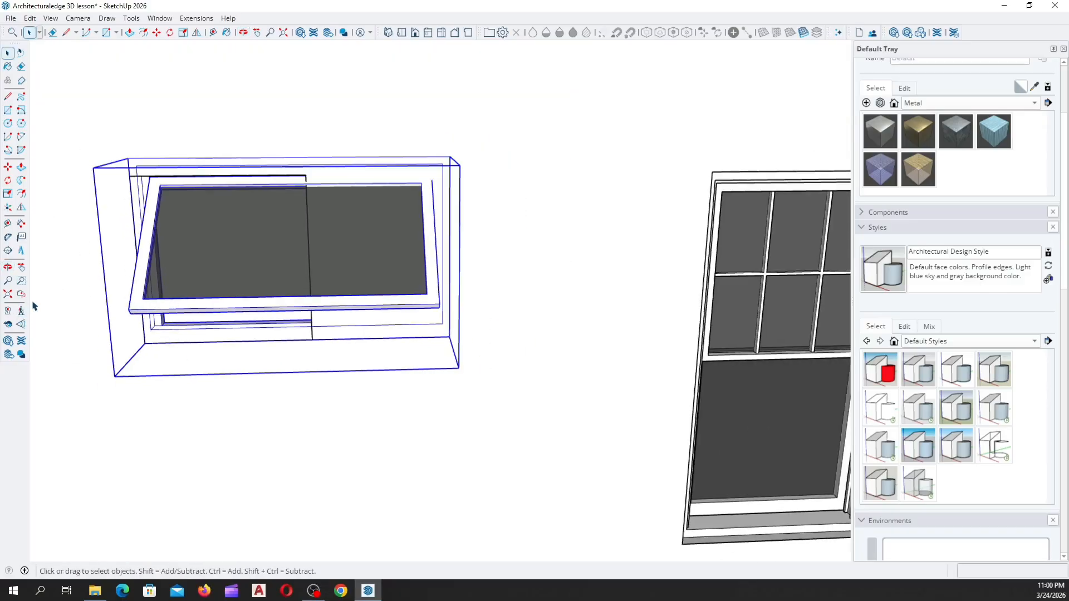
{"action": "middle_click_drag", "start_coordinate": [61, 389], "coordinate": [202, 329]}
{"action": "key", "text": "s"}
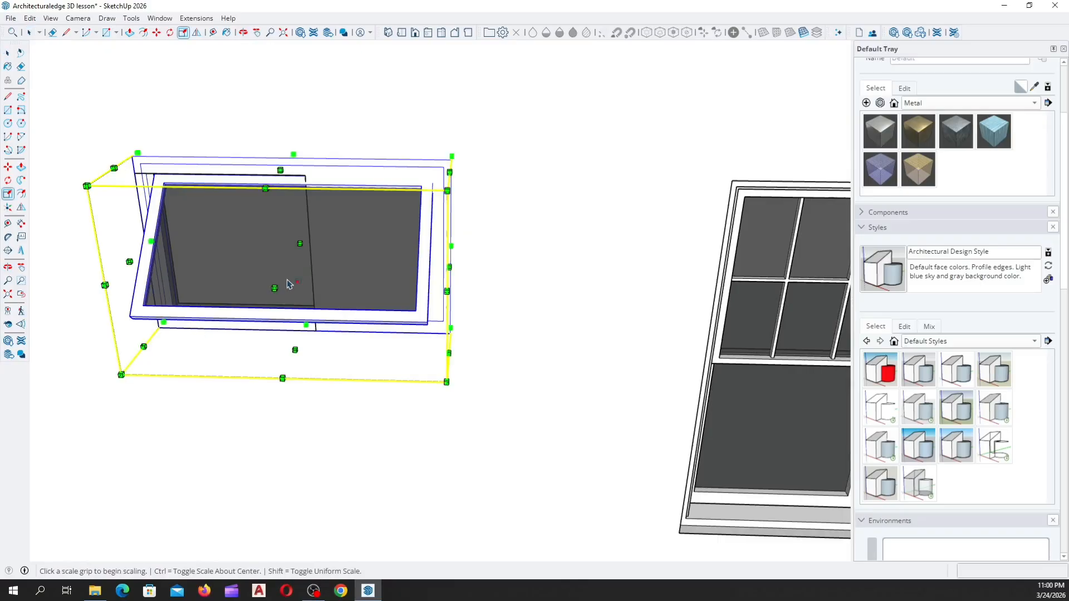
{"action": "scroll", "coordinate": [195, 370], "scroll_direction": "up", "scroll_amount": 3}
{"action": "scroll", "coordinate": [444, 222], "scroll_direction": "up", "scroll_amount": 2}
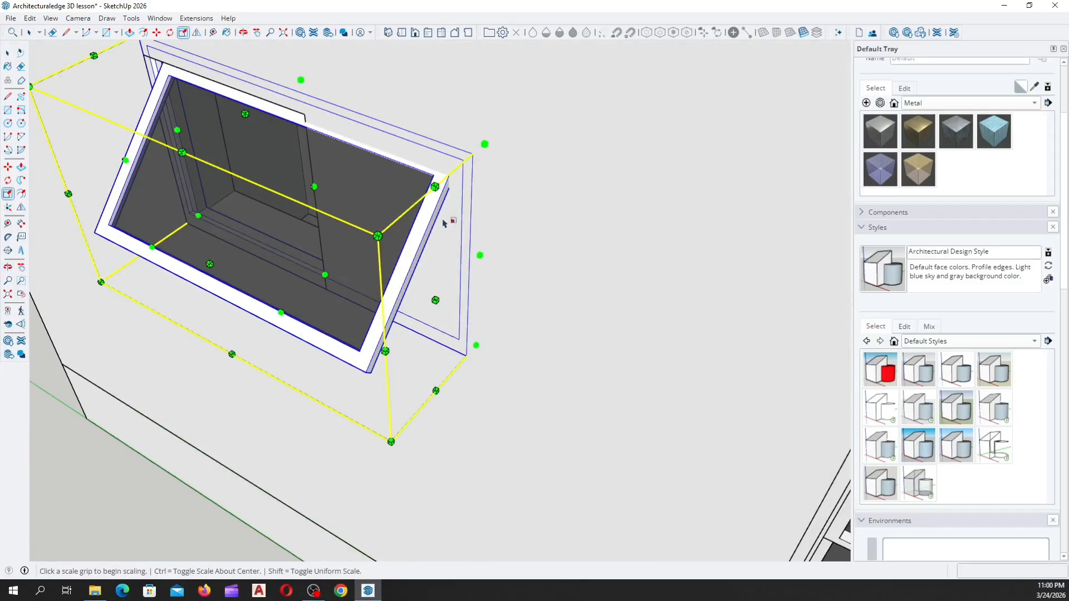
{"action": "left_click", "coordinate": [437, 188]}
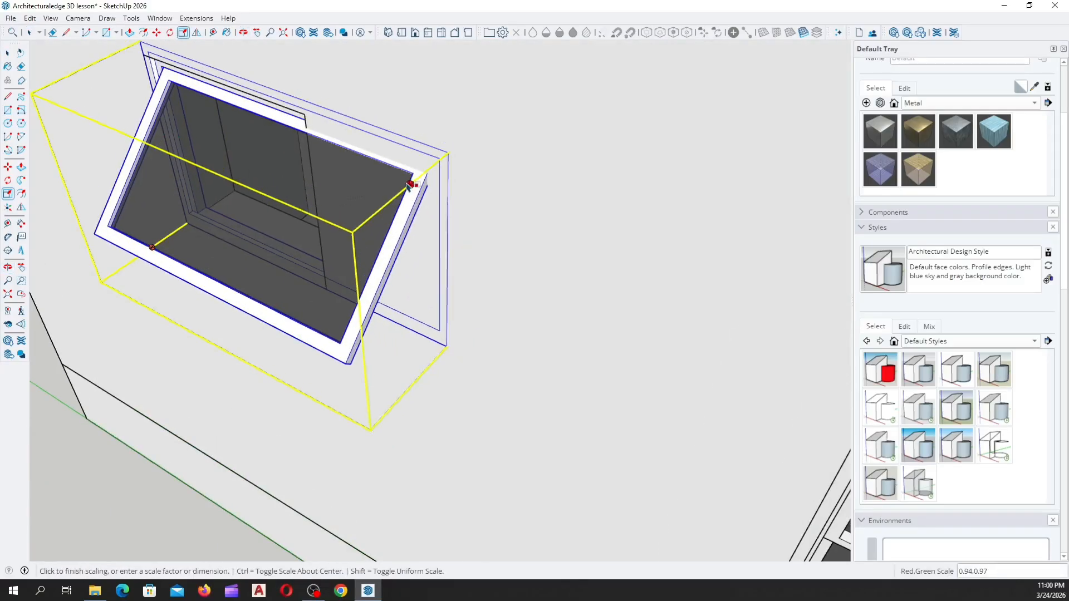
{"action": "left_click", "coordinate": [304, 117]}
{"action": "scroll", "coordinate": [353, 262], "scroll_direction": "down", "scroll_amount": 5}
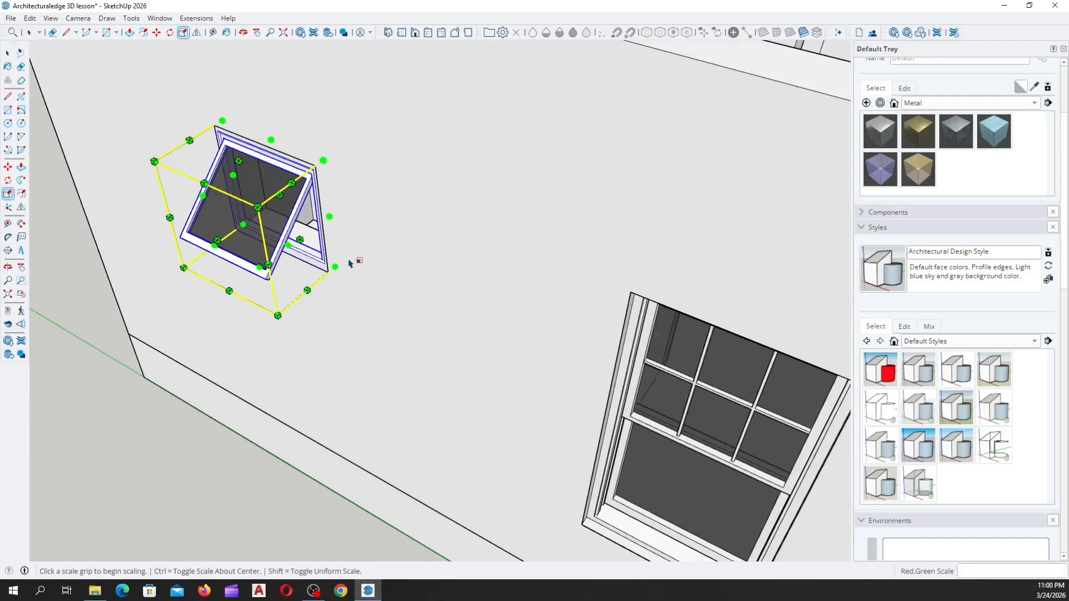
{"action": "middle_click_drag", "start_coordinate": [232, 287], "coordinate": [243, 136]}
{"action": "key", "text": "space"}
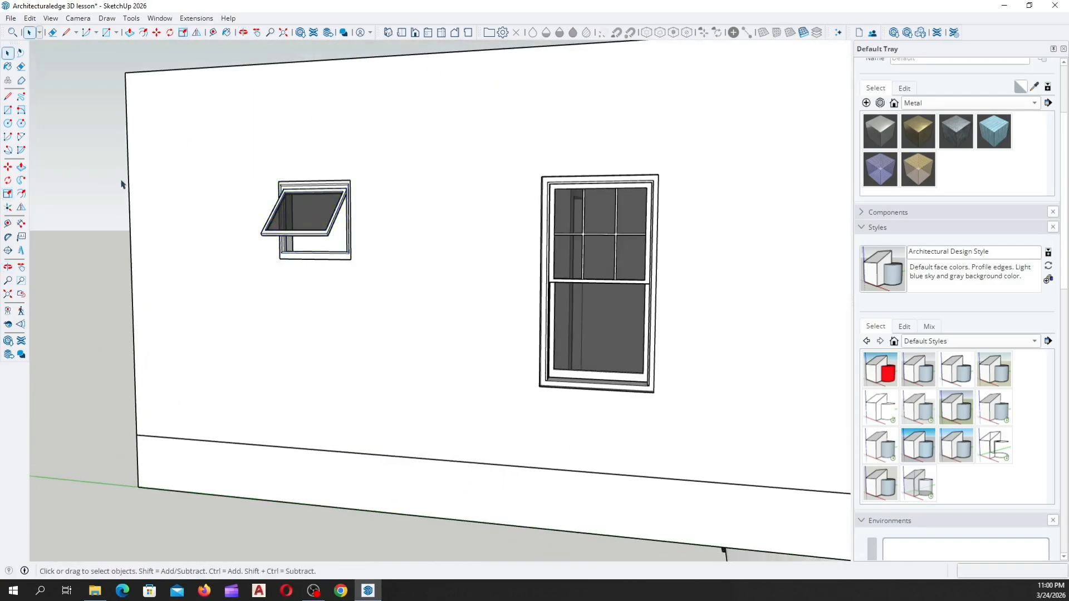
Examine the fitted windows around the house and the remaining empty openings near the porch
{"action": "left_click", "coordinate": [122, 185]}
{"action": "scroll", "coordinate": [230, 267], "scroll_direction": "down", "scroll_amount": 3}
{"action": "middle_click_drag", "start_coordinate": [351, 299], "coordinate": [542, 281]}
{"action": "scroll", "coordinate": [439, 308], "scroll_direction": "up", "scroll_amount": 5}
{"action": "middle_click_drag", "start_coordinate": [286, 277], "coordinate": [100, 283]}
{"action": "scroll", "coordinate": [101, 284], "scroll_direction": "down", "scroll_amount": 4}
{"action": "middle_click_drag", "start_coordinate": [199, 260], "coordinate": [76, 317]}
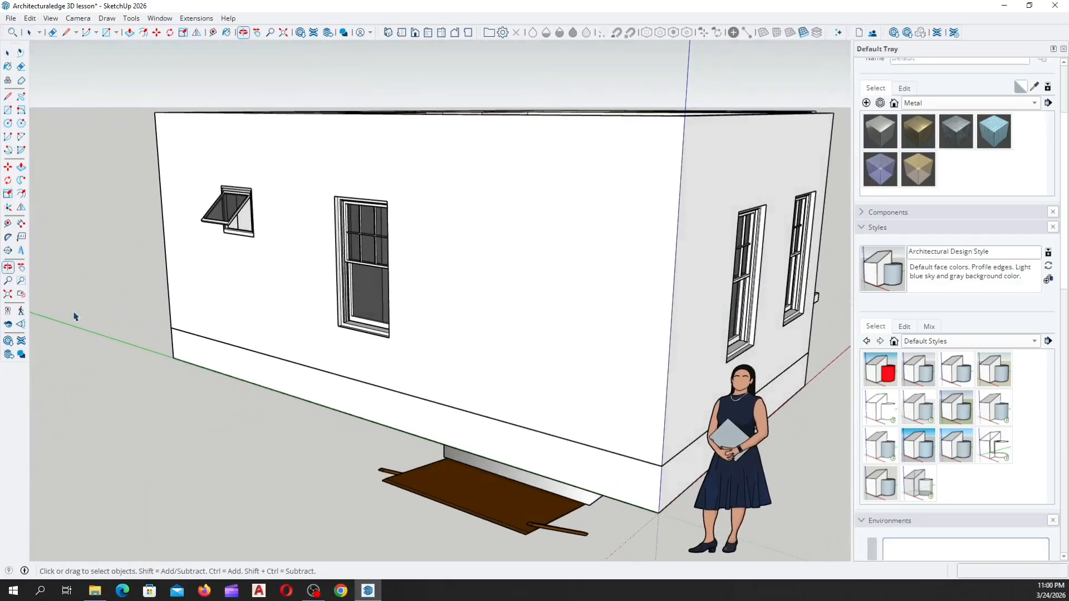
{"action": "middle_click_drag", "start_coordinate": [262, 301], "coordinate": [8, 295]}
{"action": "scroll", "coordinate": [246, 270], "scroll_direction": "down", "scroll_amount": 4}
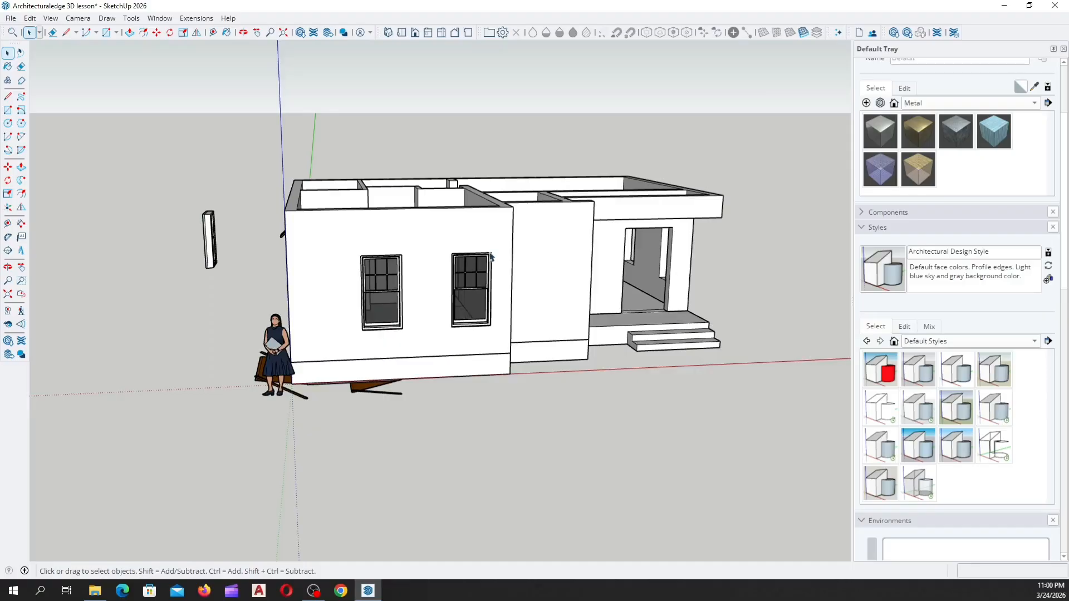
{"action": "middle_click_drag", "start_coordinate": [492, 256], "coordinate": [479, 289]}
{"action": "scroll", "coordinate": [266, 235], "scroll_direction": "up", "scroll_amount": 3}
{"action": "middle_click_drag", "start_coordinate": [266, 235], "coordinate": [311, 212]}
{"action": "middle_click_drag", "start_coordinate": [615, 282], "coordinate": [301, 267]}
{"action": "scroll", "coordinate": [387, 252], "scroll_direction": "up", "scroll_amount": 3}
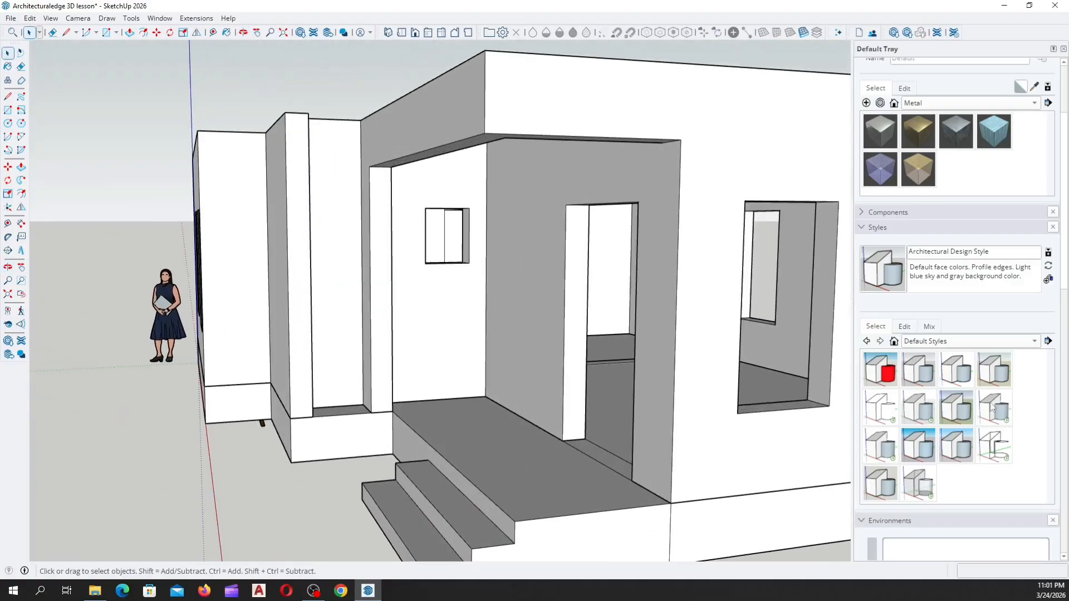
Expand the component browser
{"action": "scroll", "coordinate": [992, 408], "scroll_direction": "down", "scroll_amount": 15}
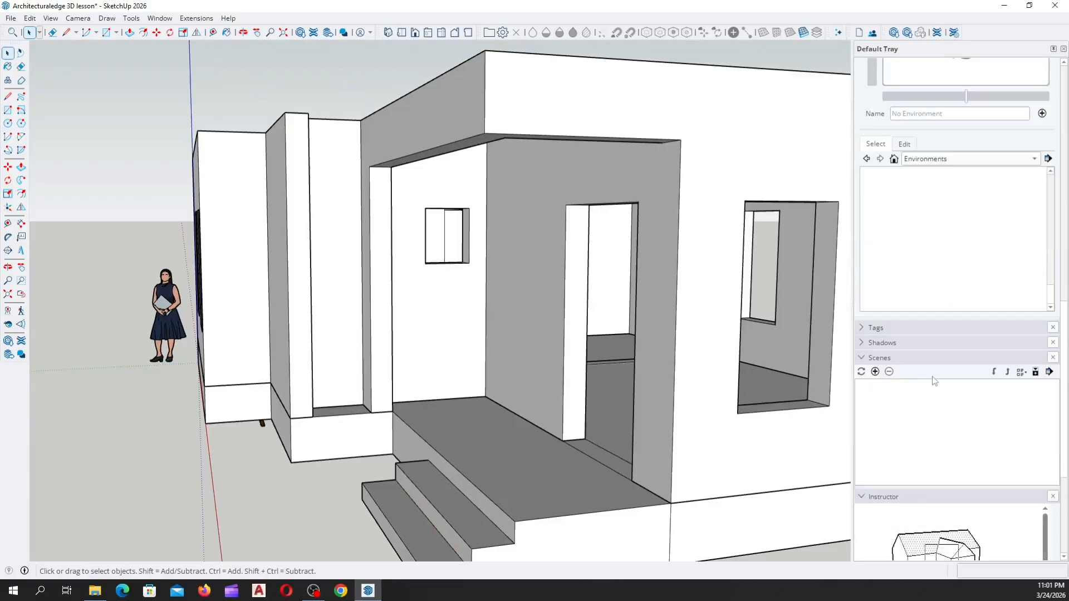
{"action": "scroll", "coordinate": [934, 380], "scroll_direction": "down", "scroll_amount": 5}
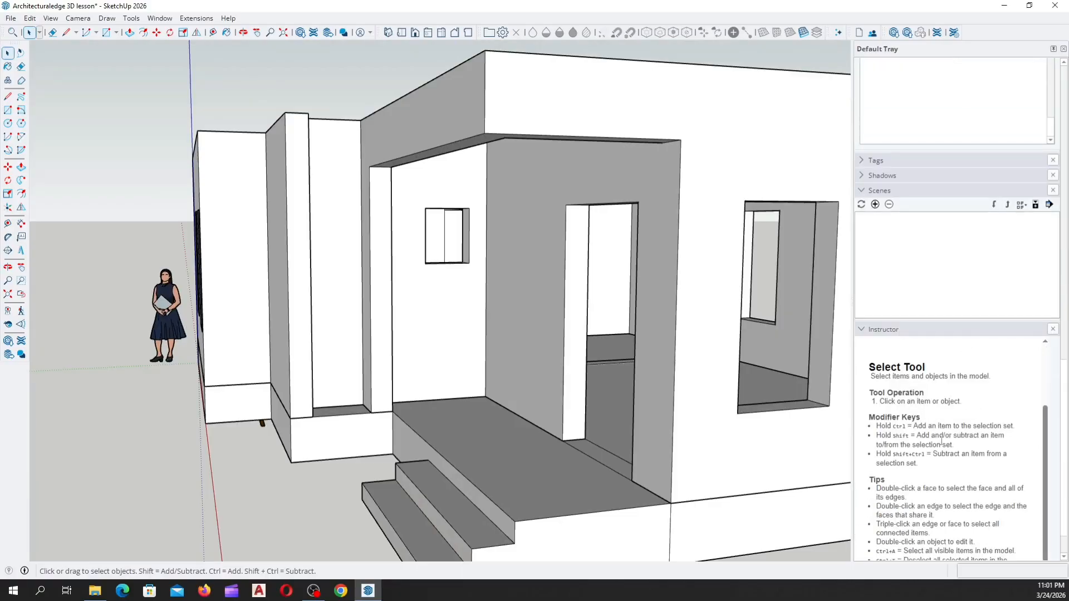
{"action": "scroll", "coordinate": [930, 283], "scroll_direction": "up", "scroll_amount": 3}
{"action": "scroll", "coordinate": [911, 329], "scroll_direction": "up", "scroll_amount": 4}
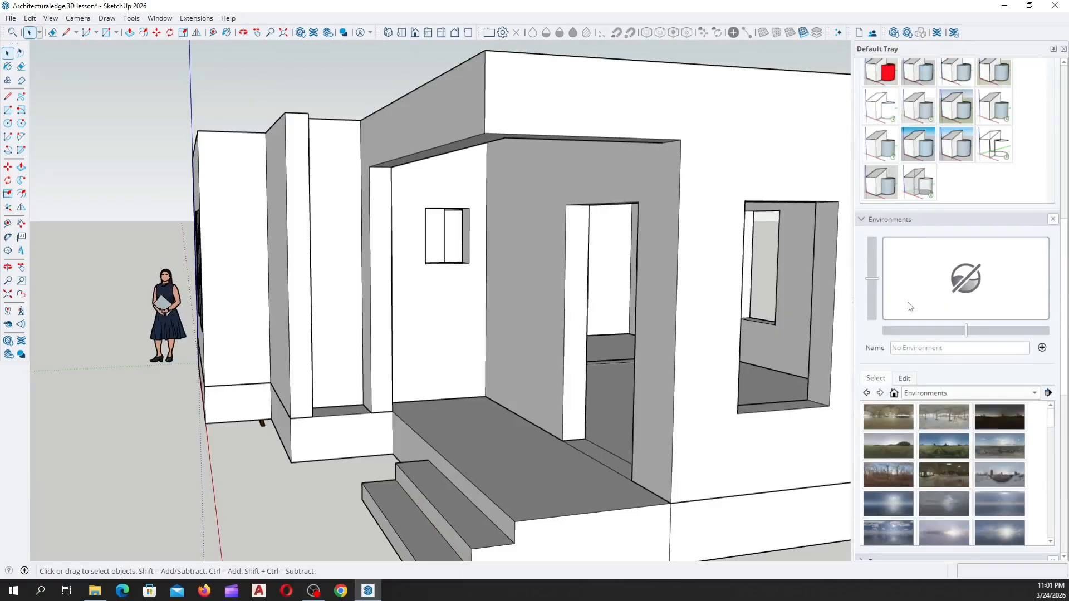
{"action": "scroll", "coordinate": [893, 396], "scroll_direction": "down", "scroll_amount": 5}
{"action": "scroll", "coordinate": [893, 392], "scroll_direction": "down", "scroll_amount": 5}
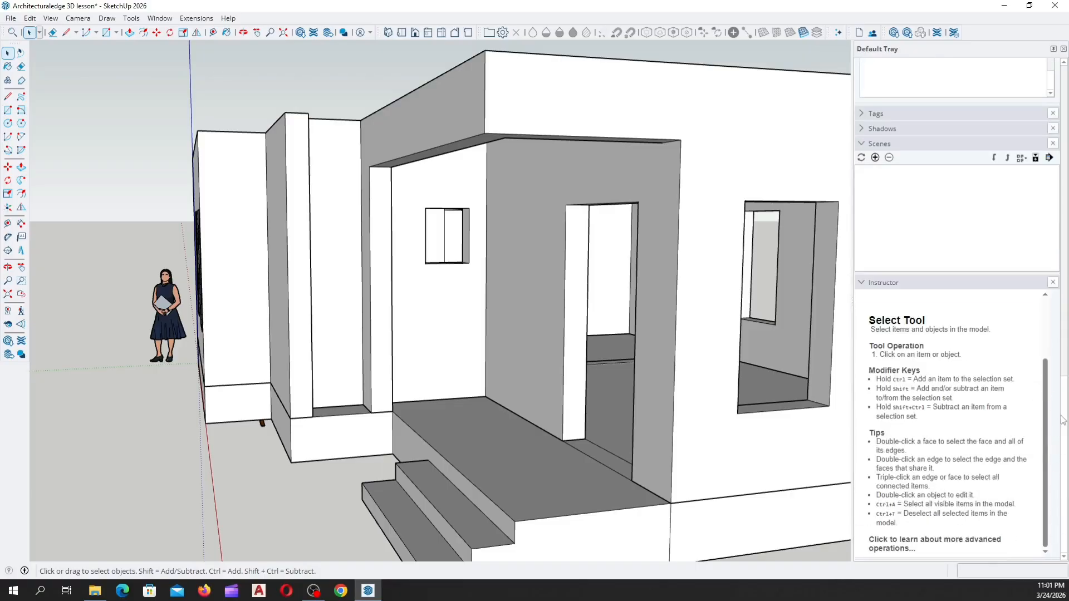
{"action": "scroll", "coordinate": [959, 494], "scroll_direction": "up", "scroll_amount": 5}
{"action": "scroll", "coordinate": [958, 494], "scroll_direction": "up", "scroll_amount": 5}
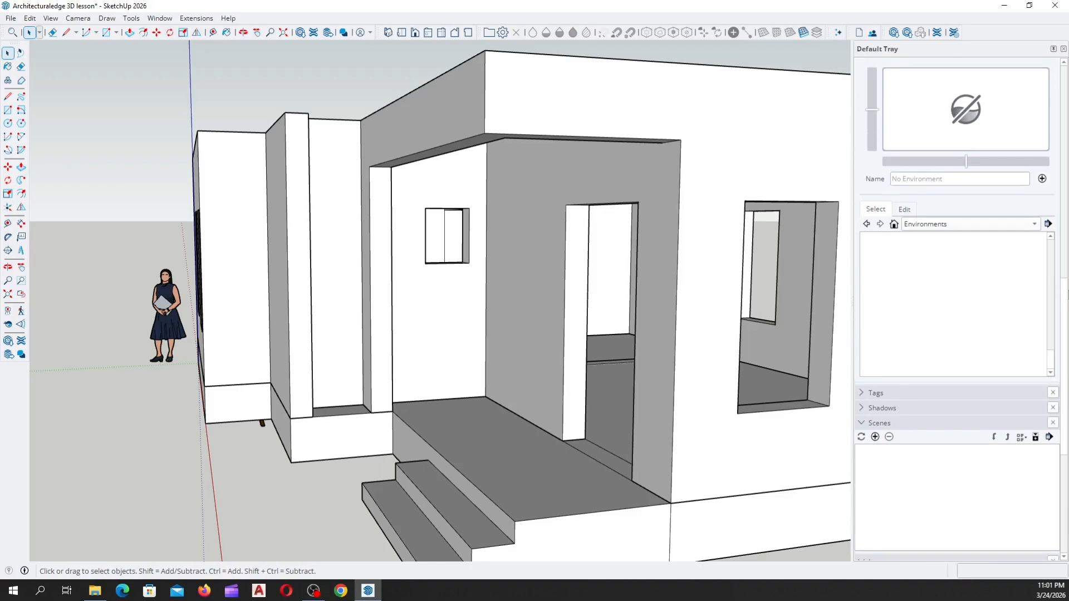
{"action": "left_click_drag", "start_coordinate": [1065, 245], "coordinate": [1064, 125]}
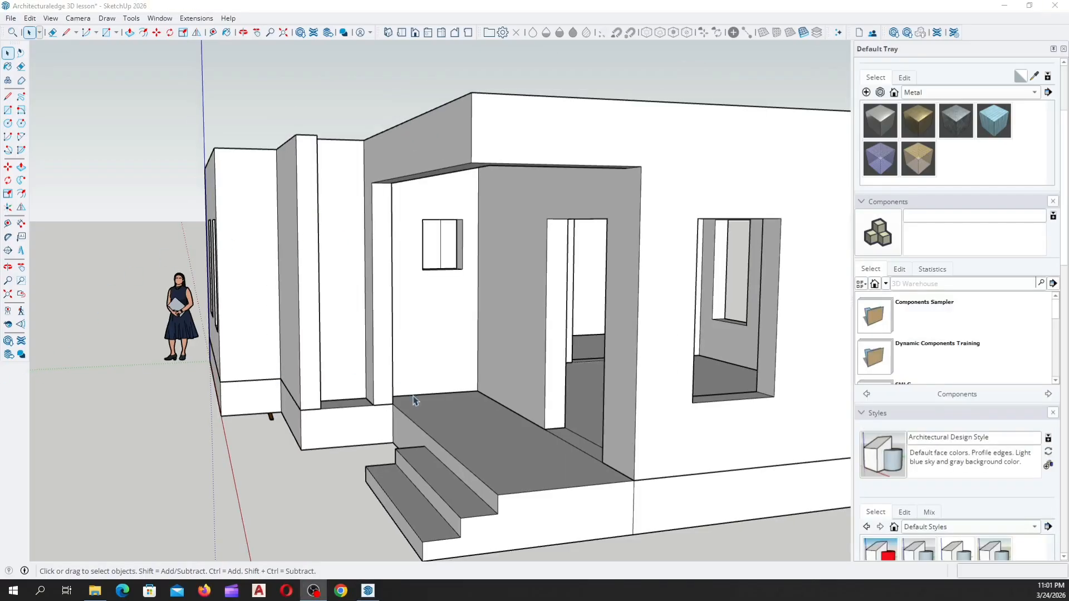
List the components already used in the model and enlarge the list
{"action": "scroll", "coordinate": [999, 275], "scroll_direction": "up", "scroll_amount": 3}
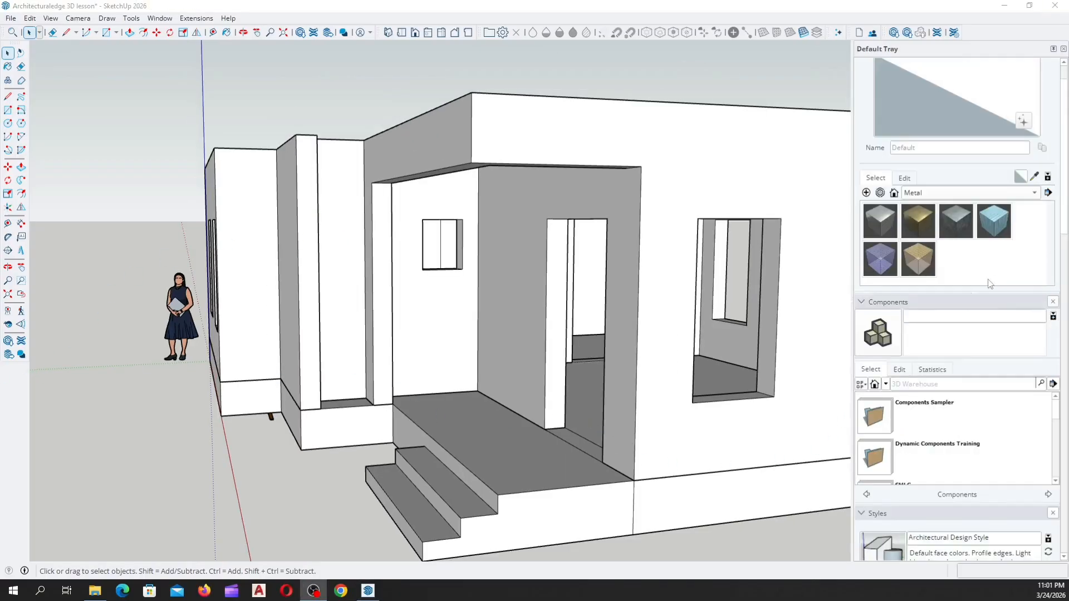
{"action": "scroll", "coordinate": [990, 284], "scroll_direction": "down", "scroll_amount": 2}
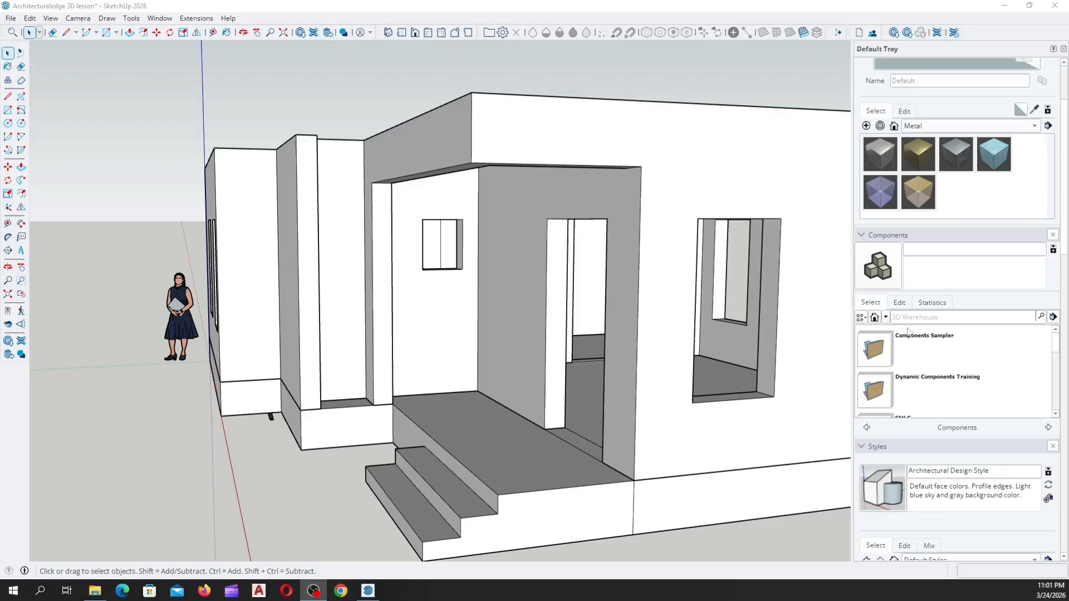
{"action": "scroll", "coordinate": [907, 356], "scroll_direction": "down", "scroll_amount": 1}
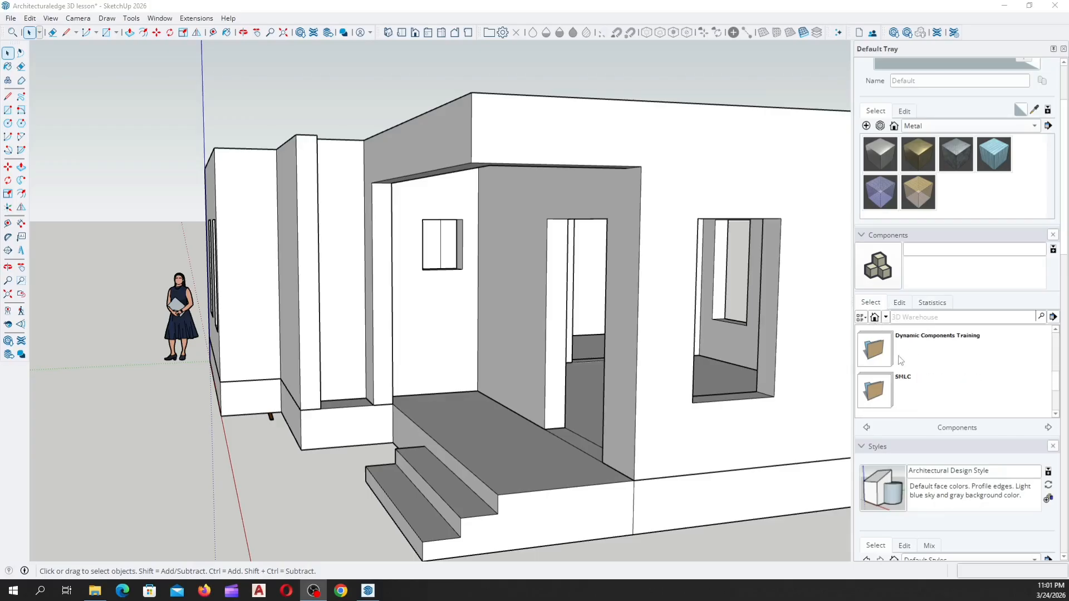
{"action": "scroll", "coordinate": [901, 372], "scroll_direction": "up", "scroll_amount": 1}
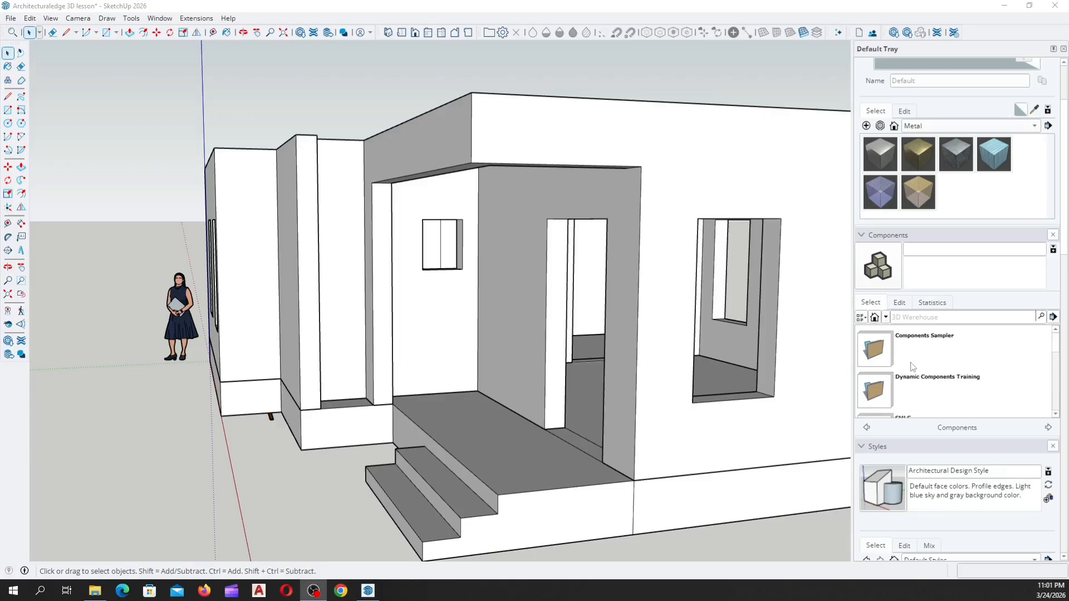
{"action": "left_click", "coordinate": [874, 318]}
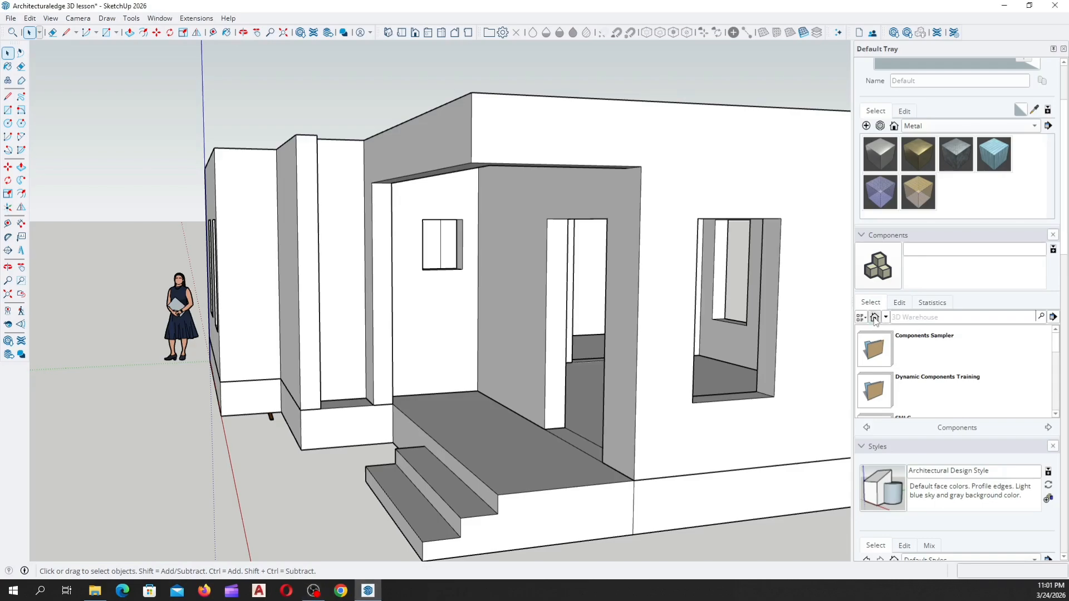
{"action": "scroll", "coordinate": [902, 384], "scroll_direction": "down", "scroll_amount": 1}
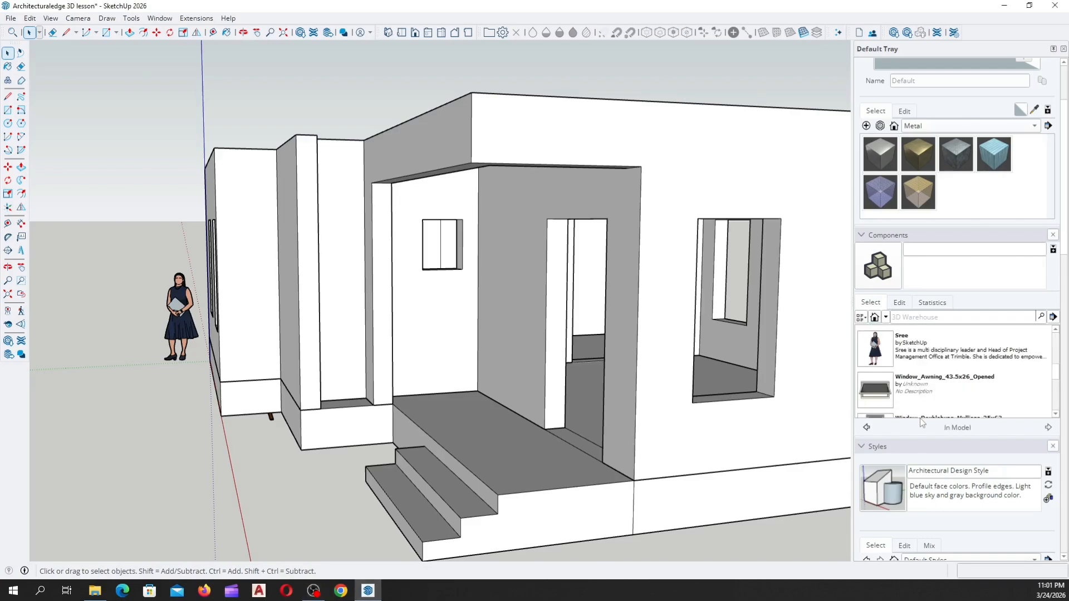
{"action": "left_click_drag", "start_coordinate": [933, 438], "coordinate": [922, 511]}
{"action": "scroll", "coordinate": [903, 417], "scroll_direction": "down", "scroll_amount": 2}
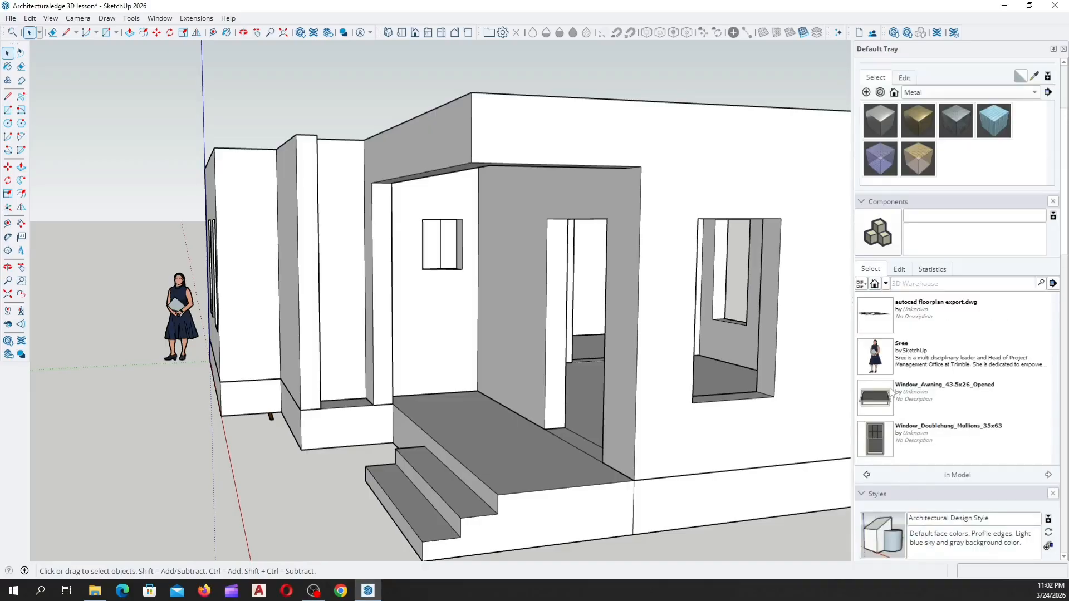
{"action": "scroll", "coordinate": [886, 372], "scroll_direction": "up", "scroll_amount": 2}
{"action": "scroll", "coordinate": [887, 438], "scroll_direction": "down", "scroll_amount": 1}
Insert another Window_Awning_43.5x26_Opened component at the small opening in the porch wall
{"action": "left_click", "coordinate": [188, 310]}
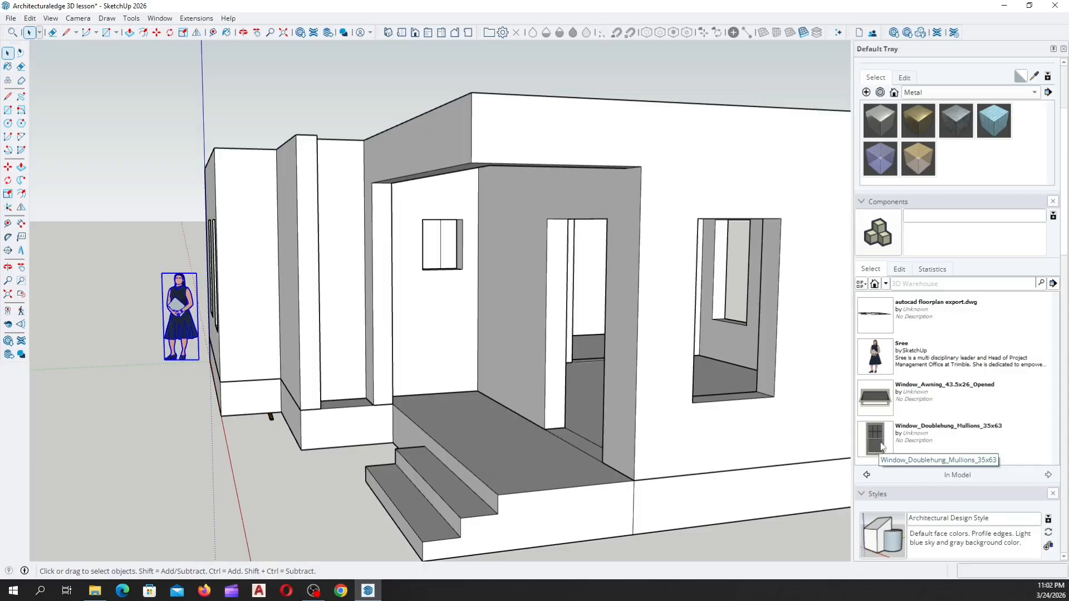
{"action": "scroll", "coordinate": [889, 440], "scroll_direction": "down", "scroll_amount": 3}
{"action": "scroll", "coordinate": [885, 401], "scroll_direction": "up", "scroll_amount": 2}
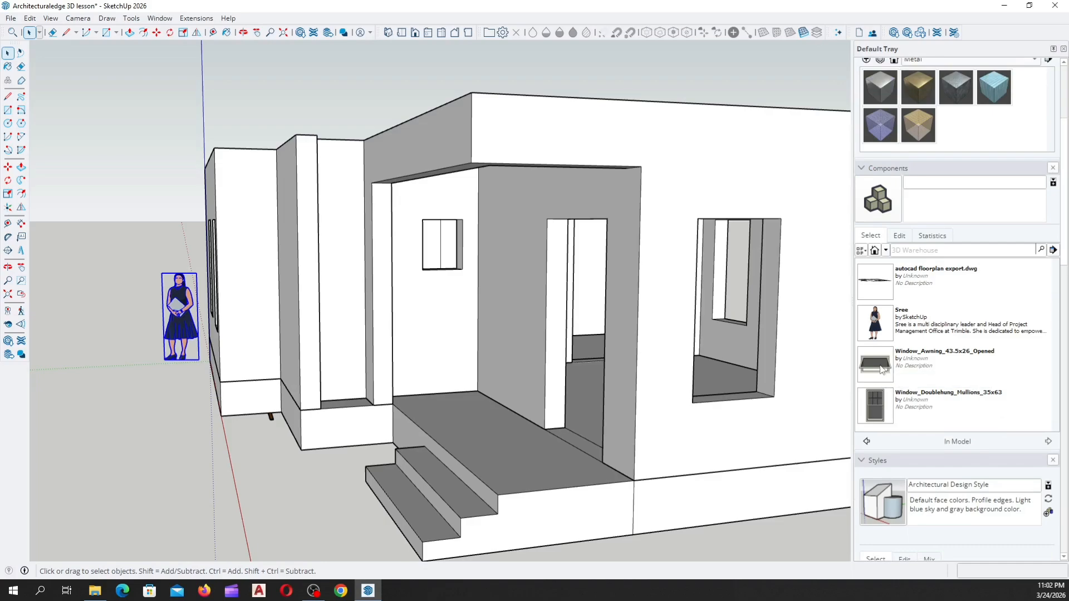
{"action": "left_click", "coordinate": [881, 369]}
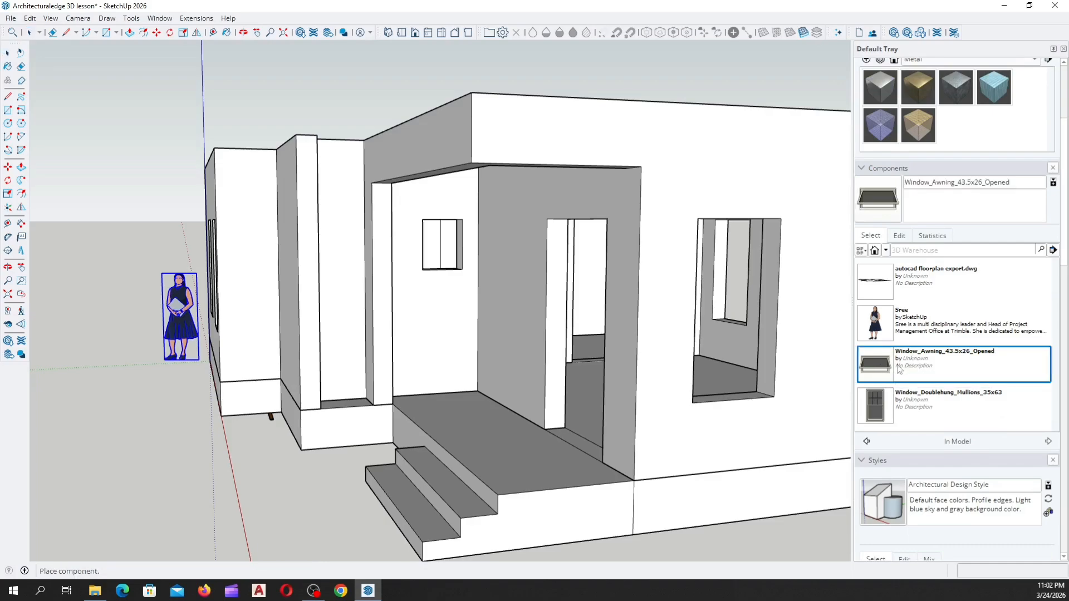
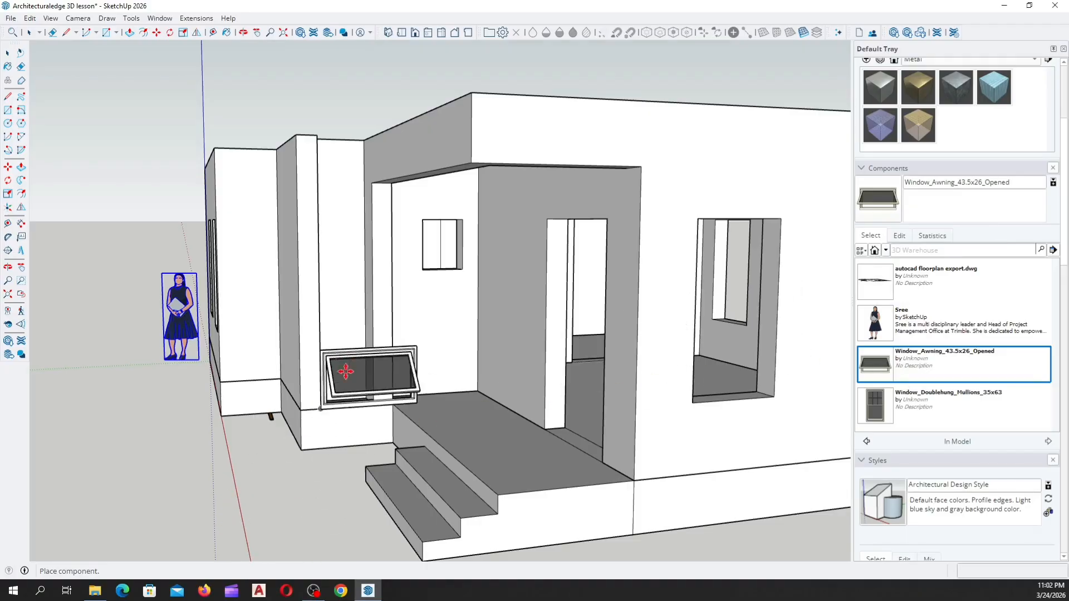
{"action": "middle_click_drag", "start_coordinate": [346, 371], "coordinate": [489, 529]}
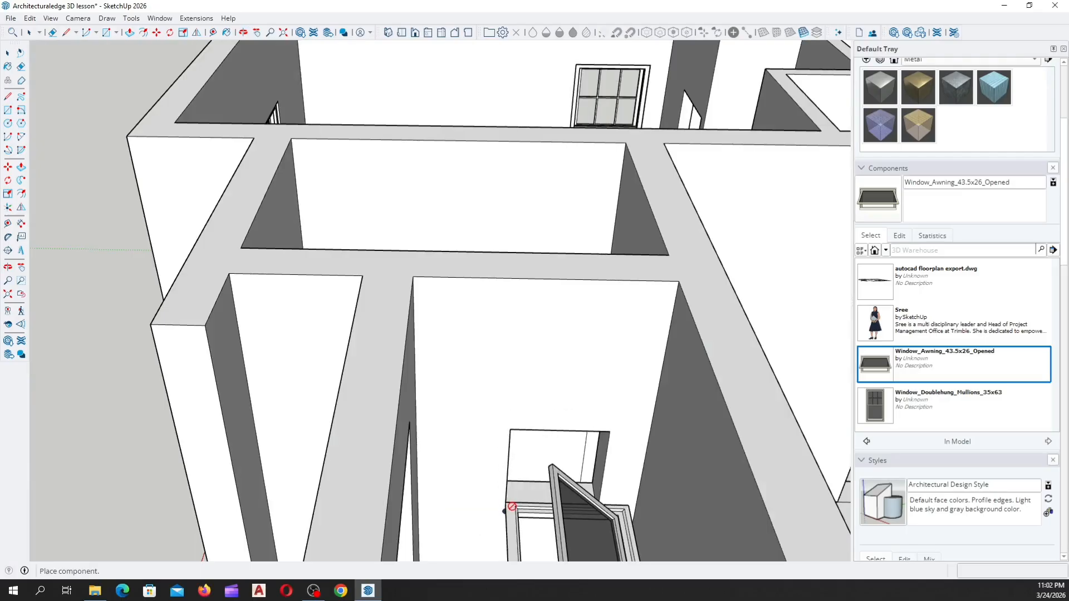
{"action": "mouse_move", "coordinate": [496, 508]}
{"action": "middle_mouse_down"}
{"action": "mouse_move", "coordinate": [297, 474]}
{"action": "mouse_move", "coordinate": [400, 556]}
{"action": "mouse_move", "coordinate": [462, 556]}
{"action": "mouse_move", "coordinate": [482, 389]}
{"action": "mouse_move", "coordinate": [490, 496]}
{"action": "middle_mouse_up"}
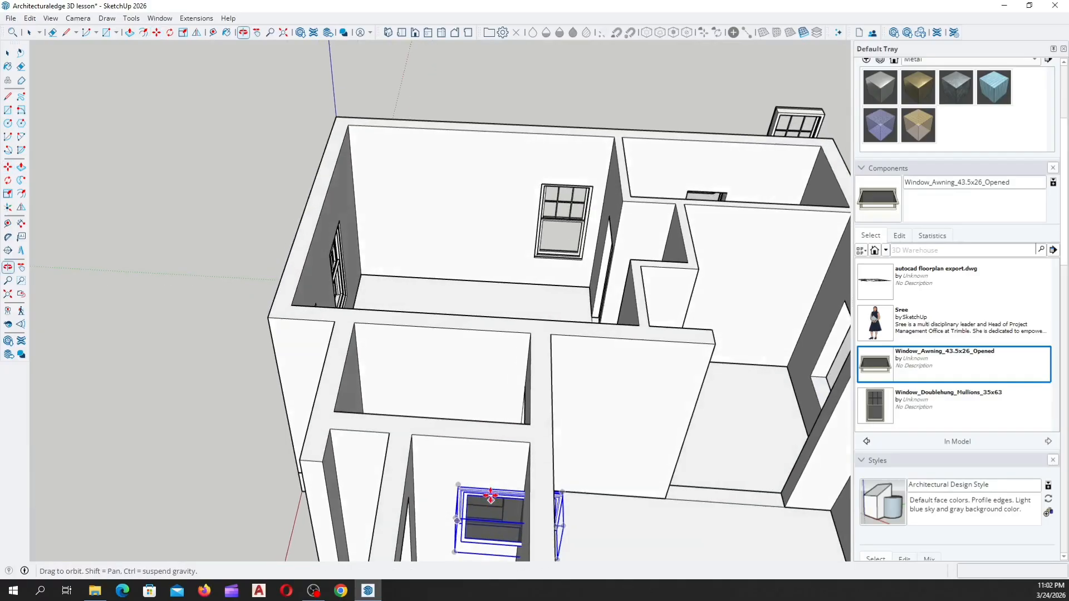
Scale the new awning window down to fit the small opening in the porch wall
{"action": "scroll", "coordinate": [525, 537], "scroll_direction": "up", "scroll_amount": 1}
{"action": "scroll", "coordinate": [422, 318], "scroll_direction": "down", "scroll_amount": 3}
{"action": "scroll", "coordinate": [485, 453], "scroll_direction": "up", "scroll_amount": 4}
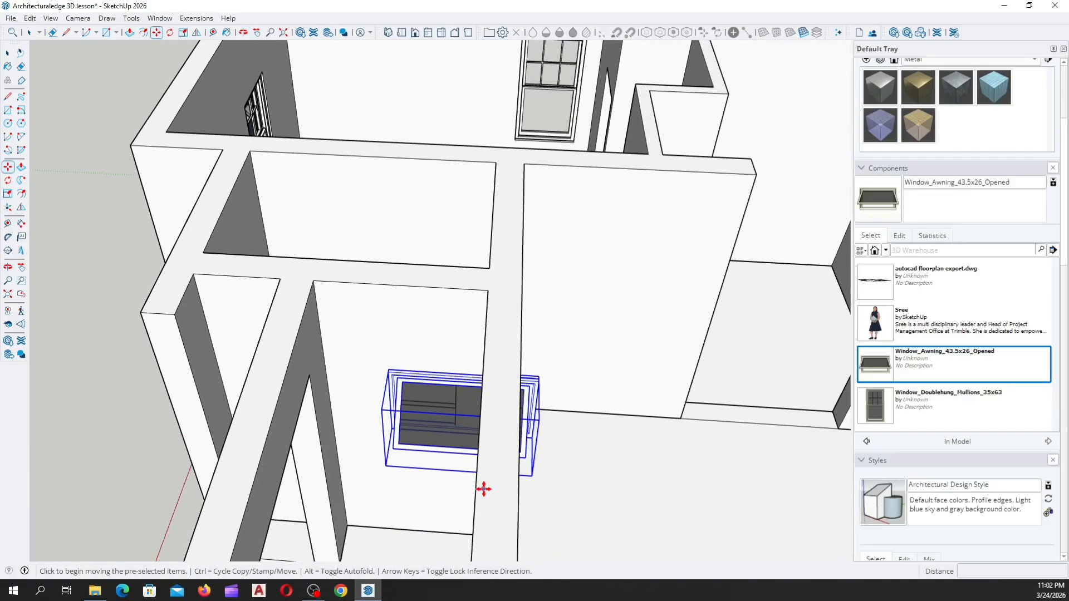
{"action": "key", "text": "s"}
{"action": "scroll", "coordinate": [534, 392], "scroll_direction": "up", "scroll_amount": 4}
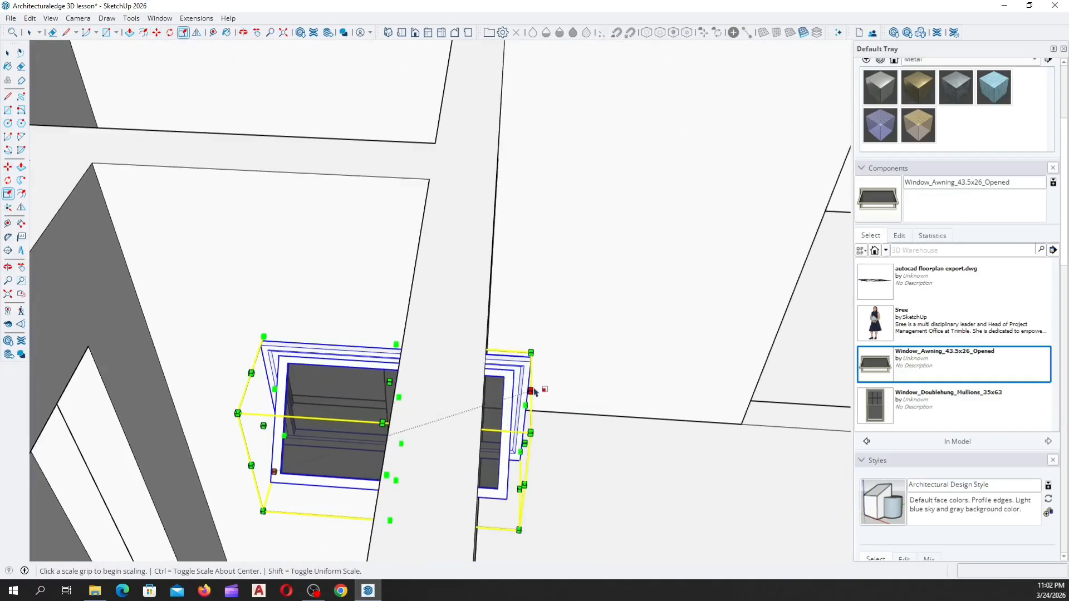
{"action": "left_click", "coordinate": [532, 391]}
{"action": "middle_click_drag", "start_coordinate": [340, 359], "coordinate": [429, 380]}
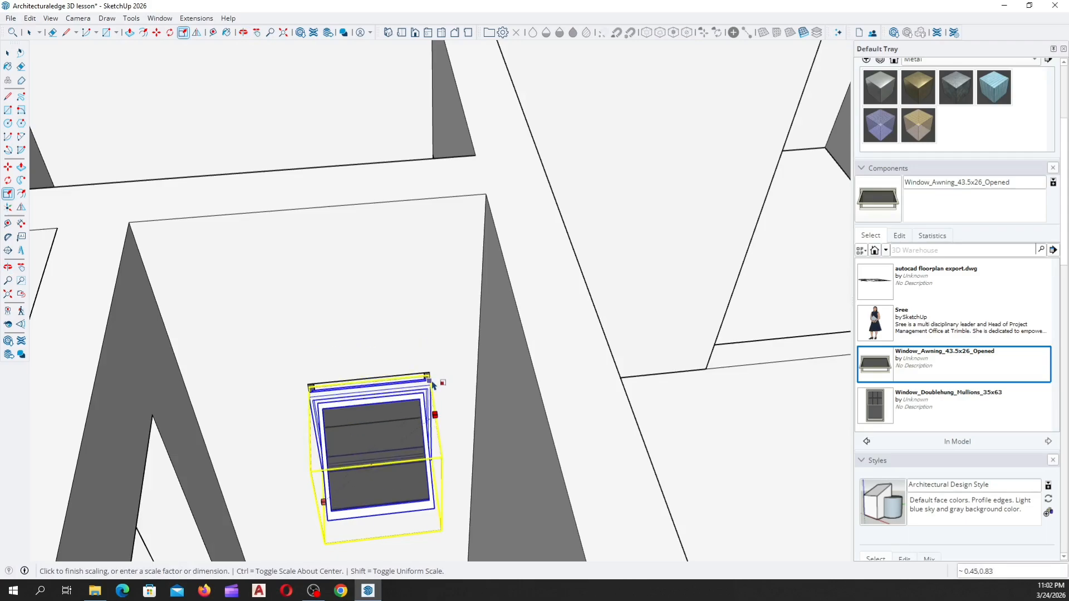
{"action": "left_click", "coordinate": [430, 373]}
{"action": "scroll", "coordinate": [390, 400], "scroll_direction": "down", "scroll_amount": 6}
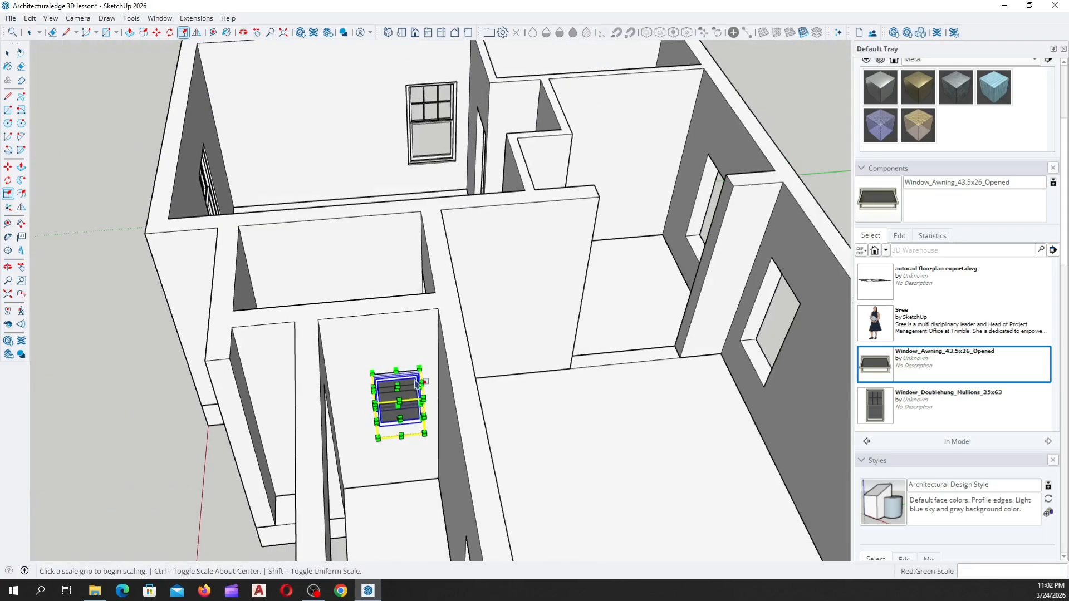
{"action": "key", "text": "space"}
Place a horizontal guide 1000 mm below the top edge of the tall opening nearest the house corner
{"action": "middle_click_drag", "start_coordinate": [195, 502], "coordinate": [307, 256]}
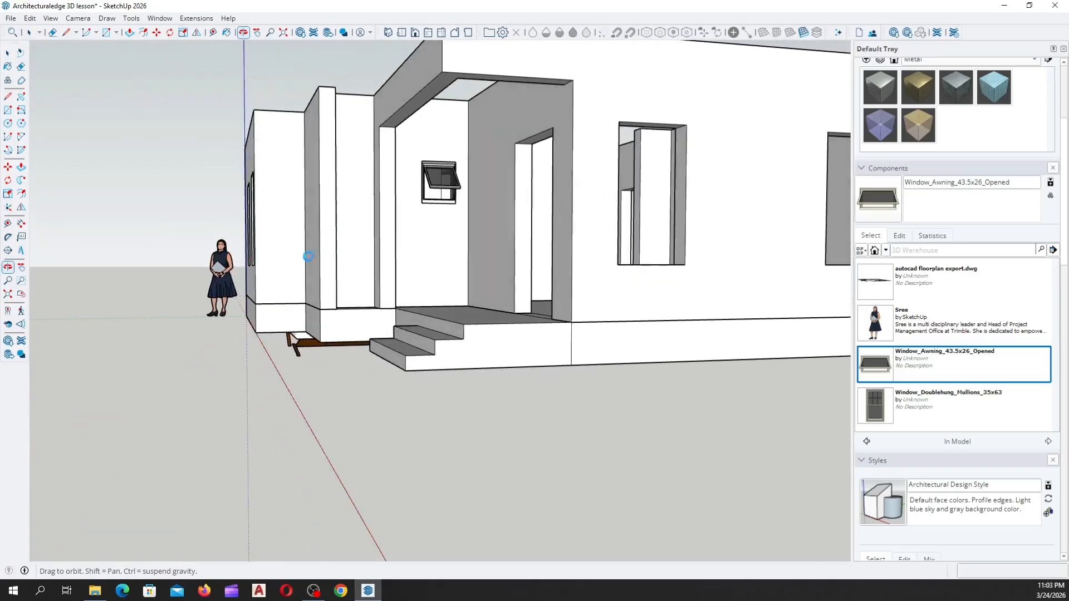
{"action": "middle_click_drag", "start_coordinate": [374, 317], "coordinate": [47, 228]}
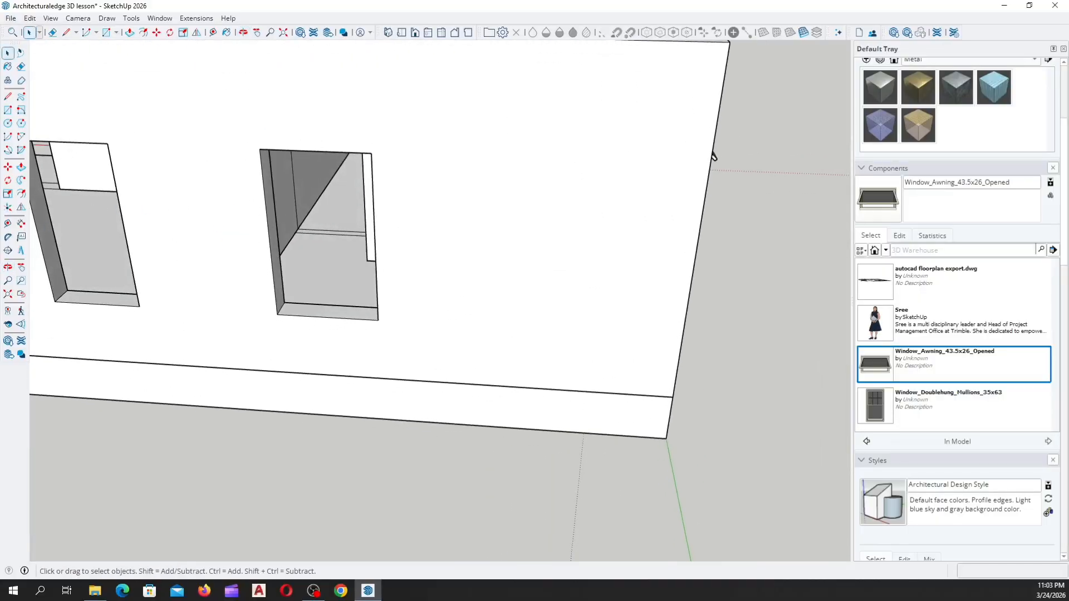
{"action": "left_click", "coordinate": [7, 223]}
{"action": "middle_click_drag", "start_coordinate": [228, 253], "coordinate": [250, 341]}
{"action": "scroll", "coordinate": [278, 227], "scroll_direction": "up", "scroll_amount": 4}
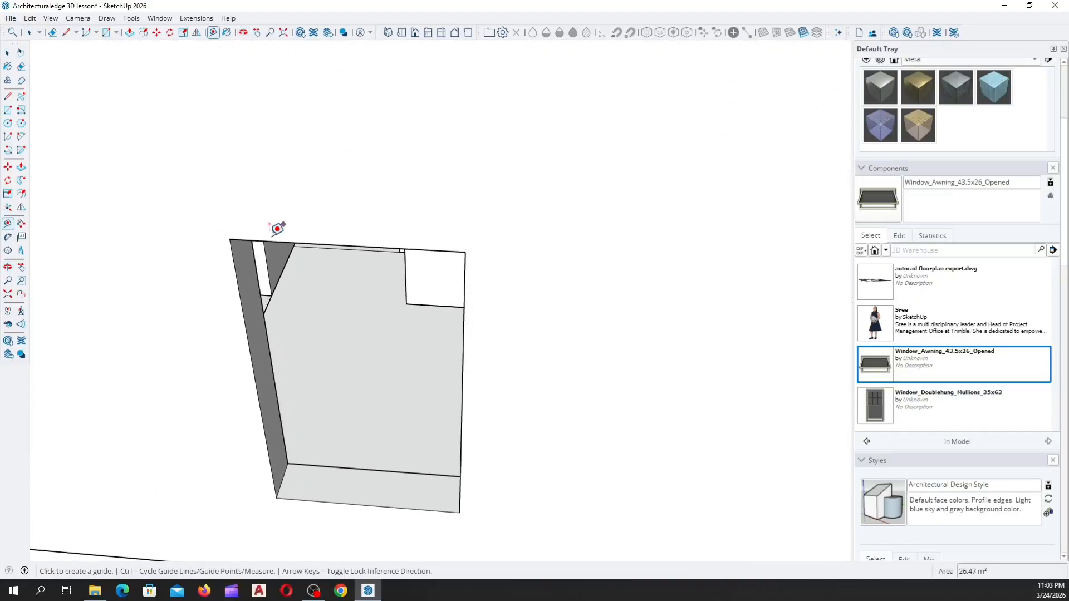
{"action": "scroll", "coordinate": [293, 230], "scroll_direction": "down", "scroll_amount": 2}
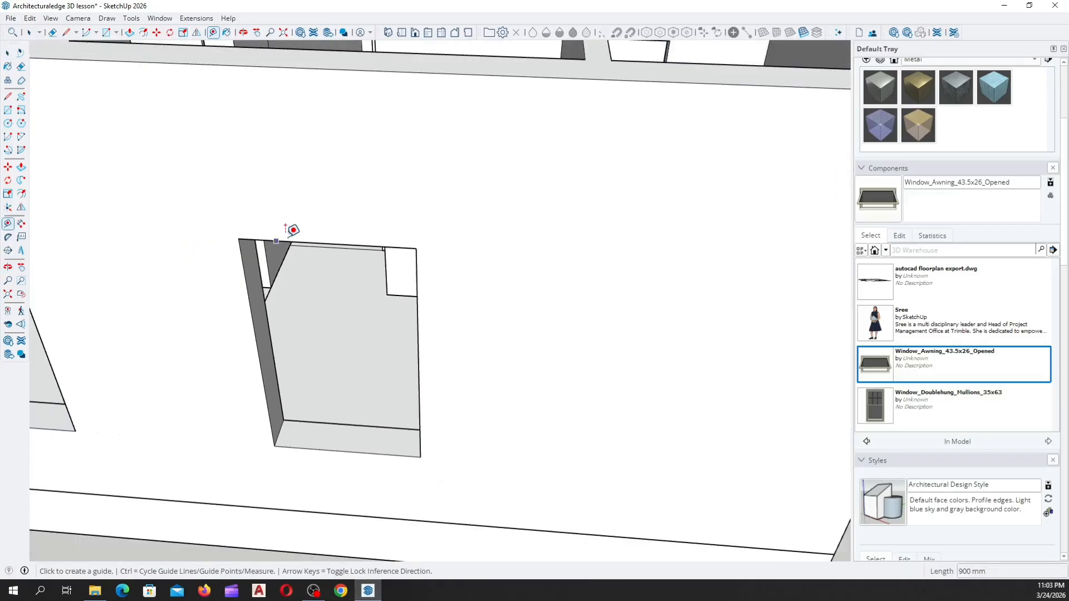
{"action": "left_click", "coordinate": [293, 231]}
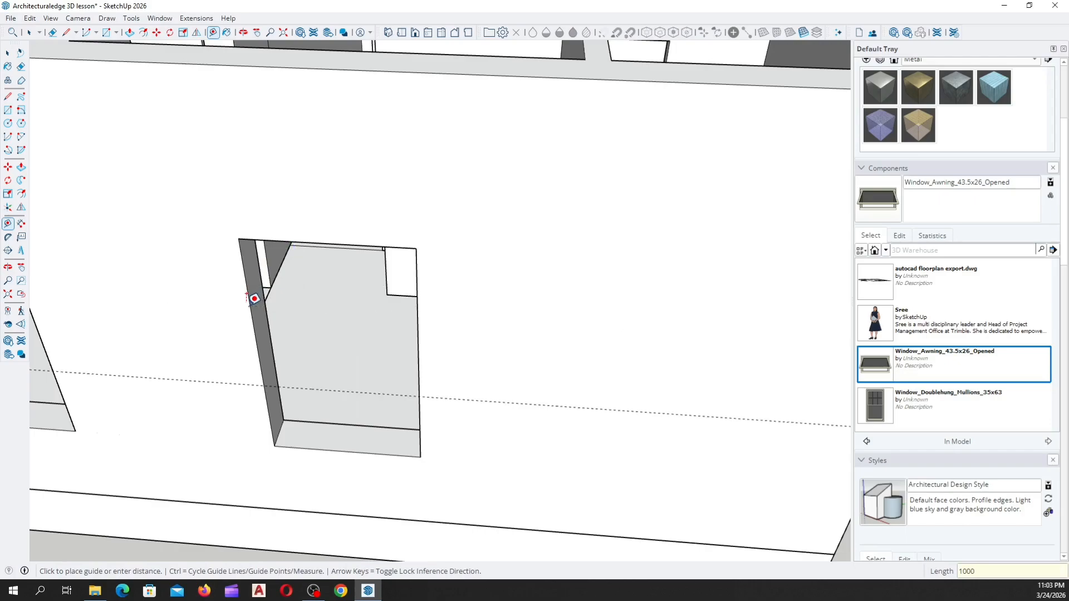
{"action": "key", "text": "Return"}
Open the wall group, push/pull that opening's sill face up 500 mm to the guide, and close the group
{"action": "middle_click_drag", "start_coordinate": [254, 299], "coordinate": [253, 383]}
{"action": "scroll", "coordinate": [262, 357], "scroll_direction": "up", "scroll_amount": 2}
{"action": "key", "text": "space"}
{"action": "left_click", "coordinate": [255, 372]}
{"action": "double_click", "coordinate": [253, 382]}
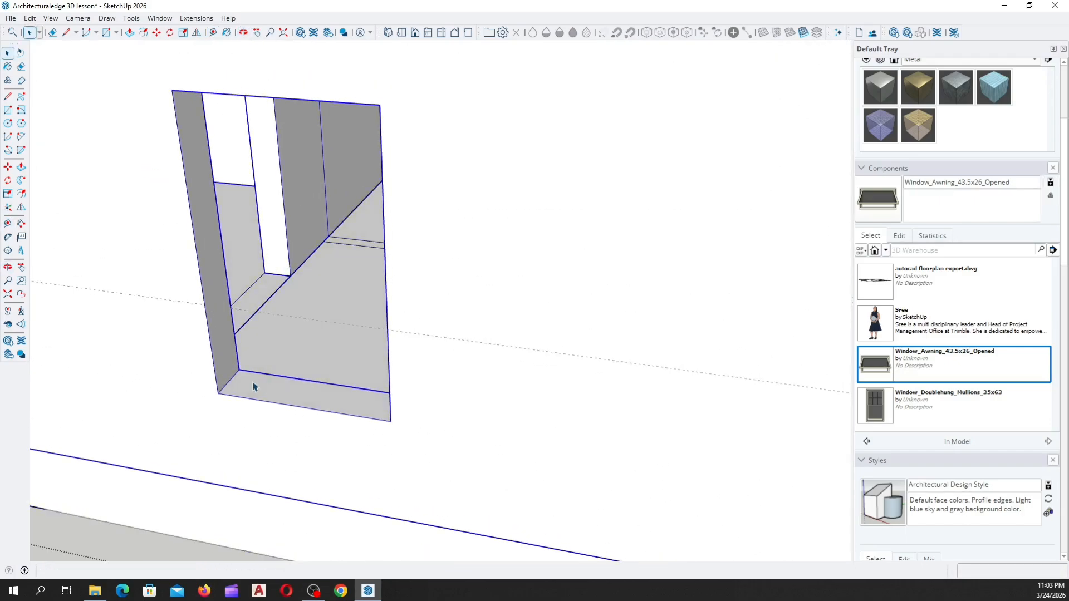
{"action": "triple_click", "coordinate": [252, 386]}
{"action": "left_click", "coordinate": [259, 384]}
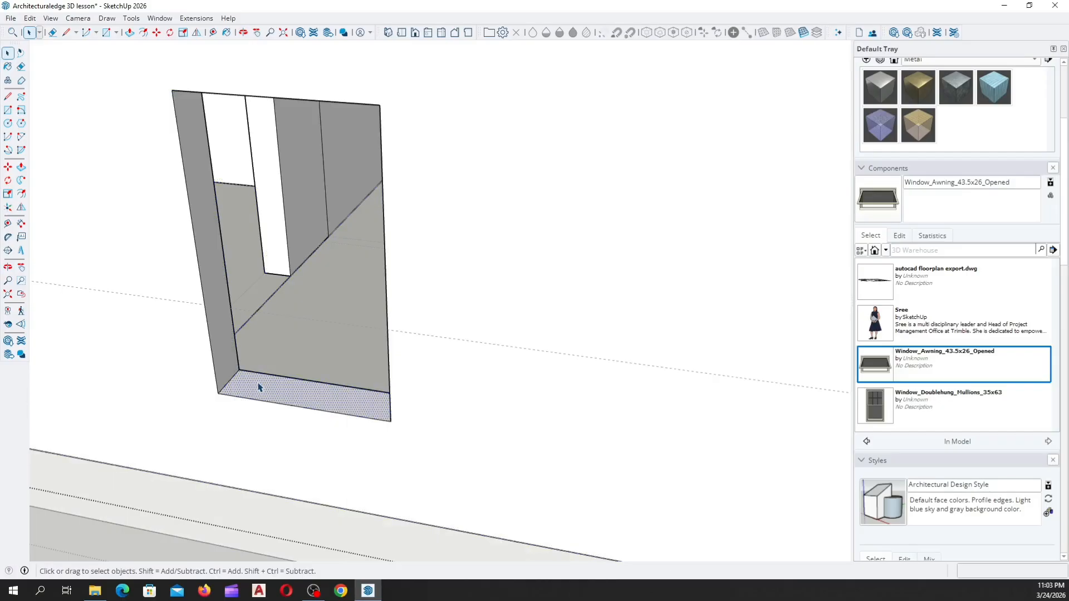
{"action": "left_click", "coordinate": [21, 166]}
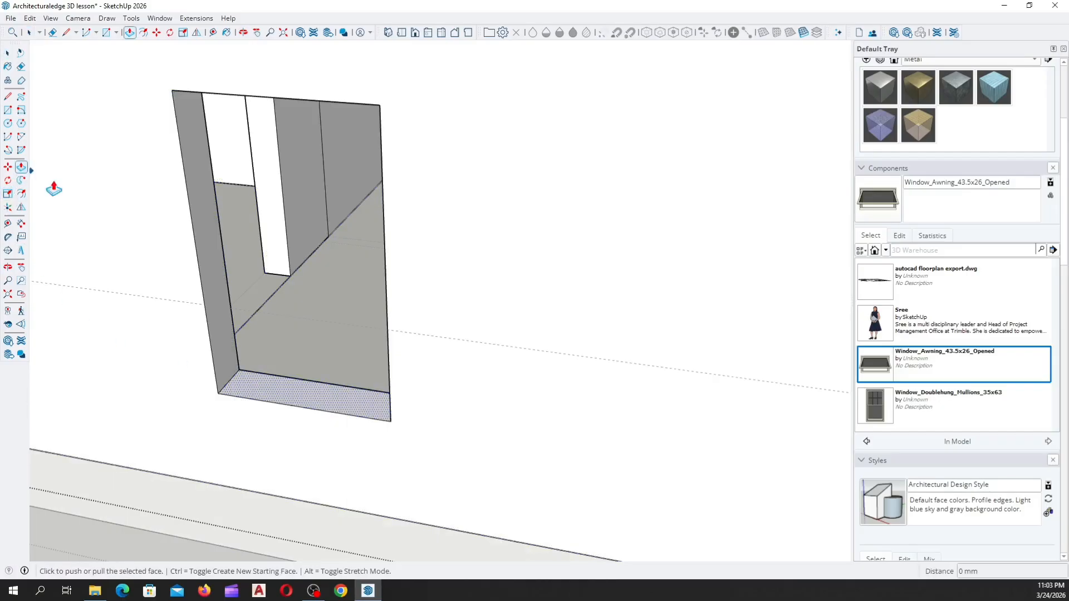
{"action": "middle_click_drag", "start_coordinate": [217, 387], "coordinate": [209, 403]}
{"action": "scroll", "coordinate": [245, 403], "scroll_direction": "up", "scroll_amount": 2}
{"action": "left_click", "coordinate": [237, 403]}
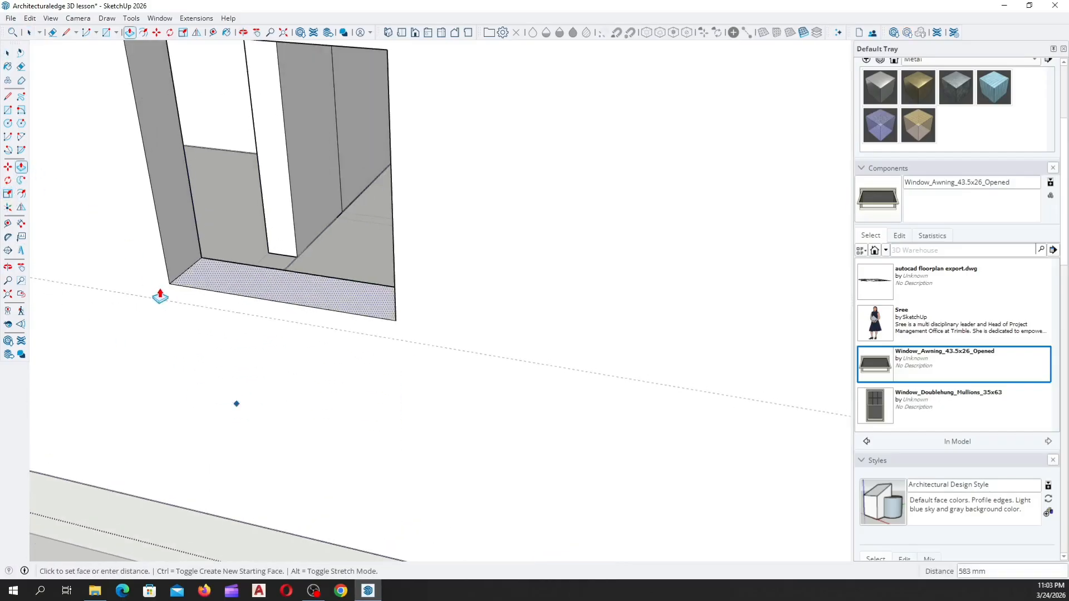
{"action": "left_click", "coordinate": [175, 303]}
{"action": "scroll", "coordinate": [341, 342], "scroll_direction": "down", "scroll_amount": 6}
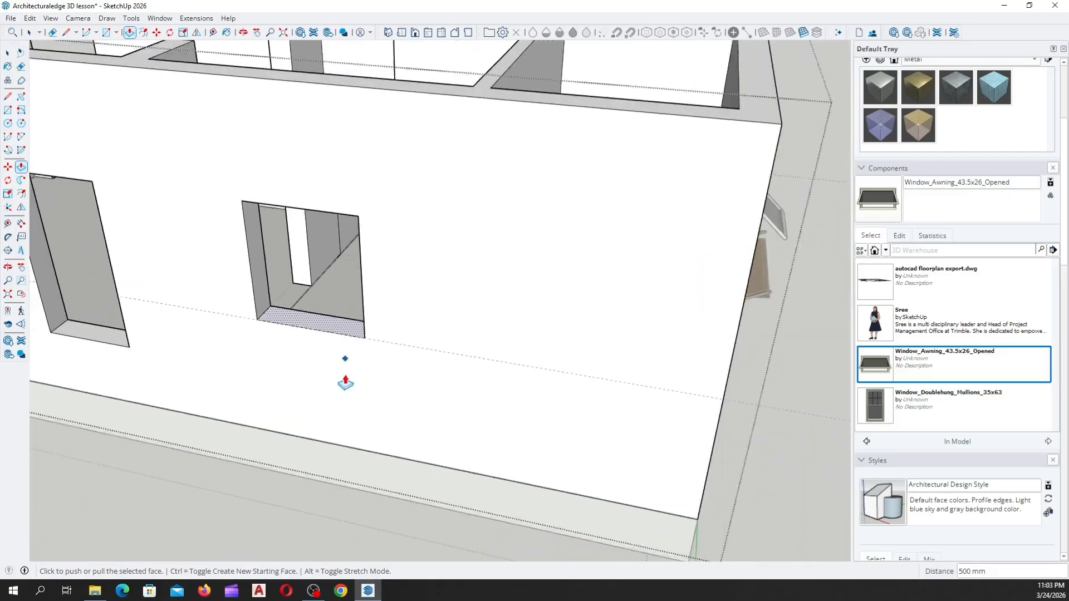
{"action": "key", "text": "space"}
{"action": "left_click", "coordinate": [764, 301]}
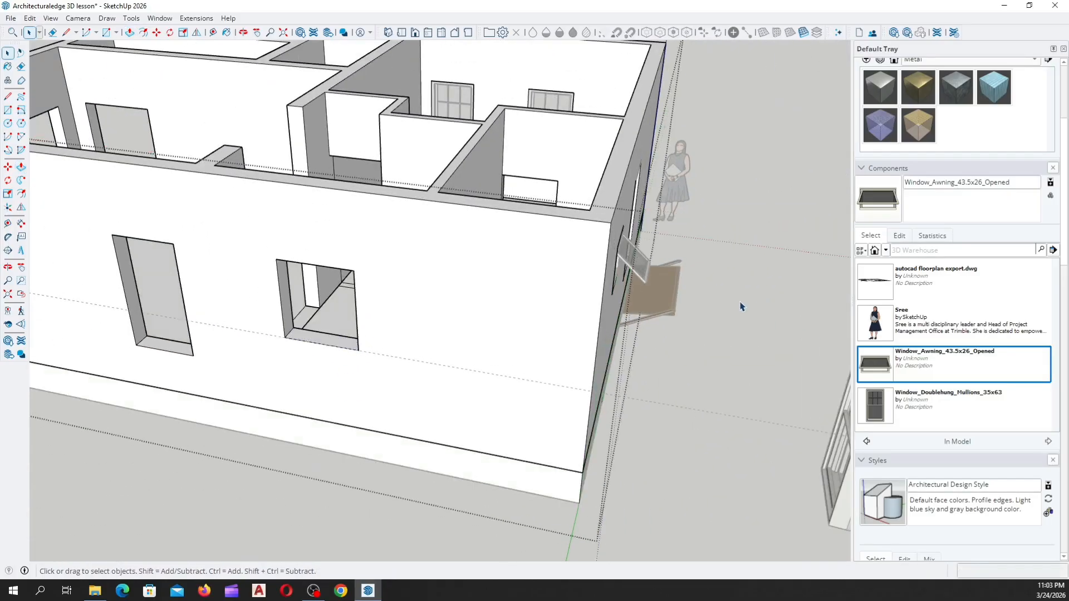
Start a file import and look through the Windows component folder for a model to suit the two remaining wall openings
{"action": "scroll", "coordinate": [742, 306], "scroll_direction": "down", "scroll_amount": 5}
{"action": "middle_click_drag", "start_coordinate": [677, 322], "coordinate": [407, 212]}
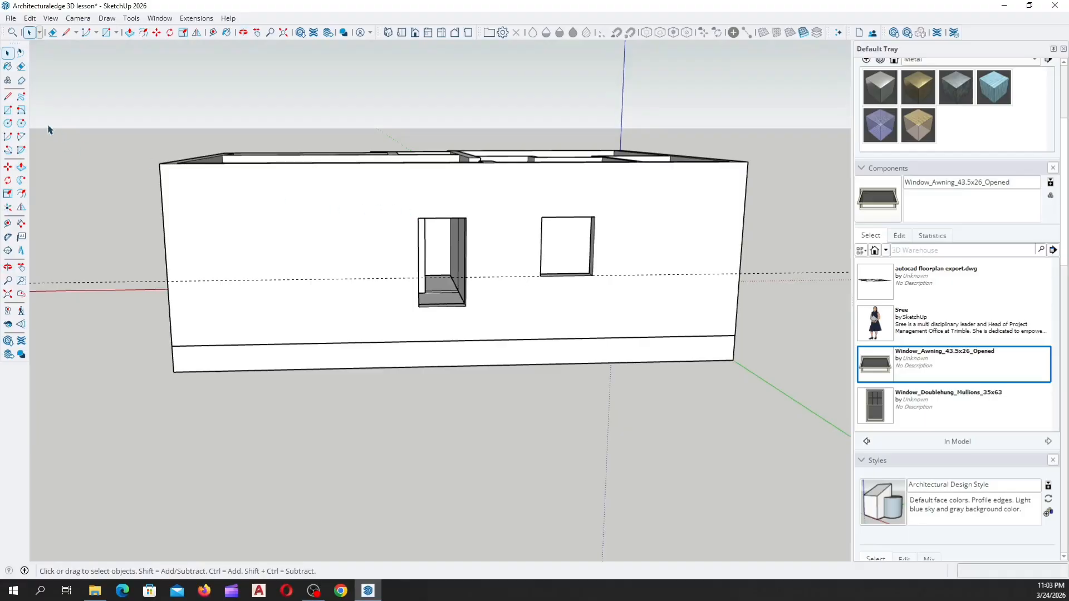
{"action": "left_click", "coordinate": [11, 18]}
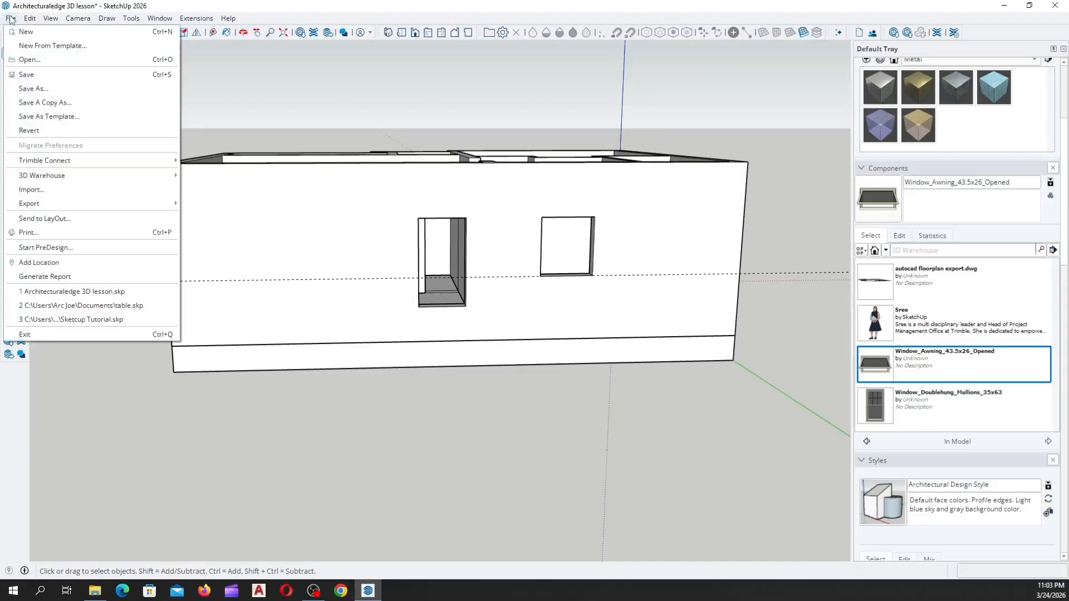
{"action": "left_click", "coordinate": [38, 186]}
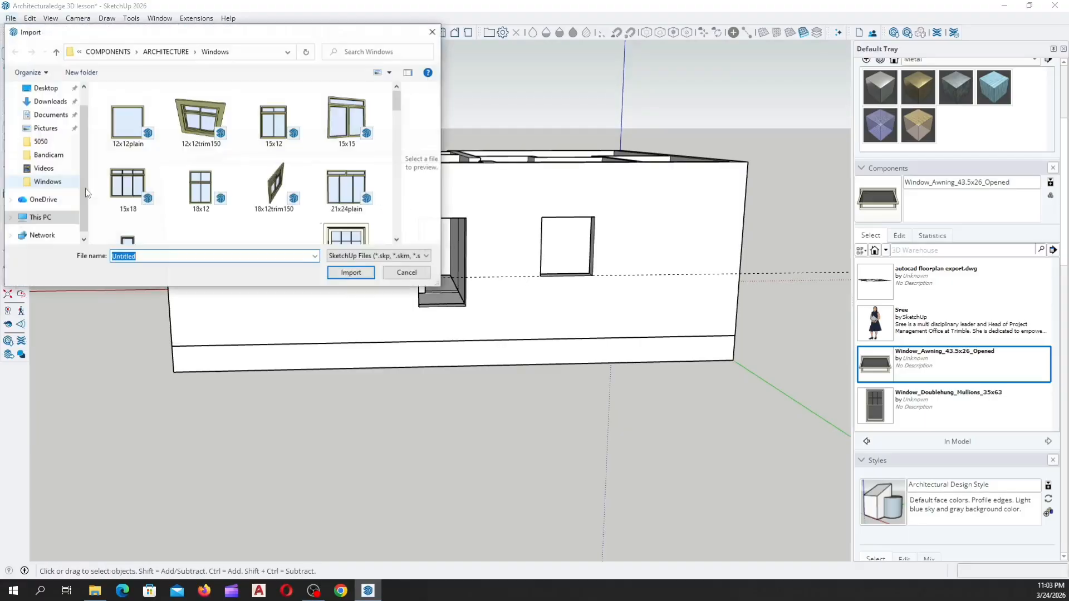
{"action": "scroll", "coordinate": [264, 198], "scroll_direction": "down", "scroll_amount": 3}
{"action": "scroll", "coordinate": [306, 167], "scroll_direction": "up", "scroll_amount": 3}
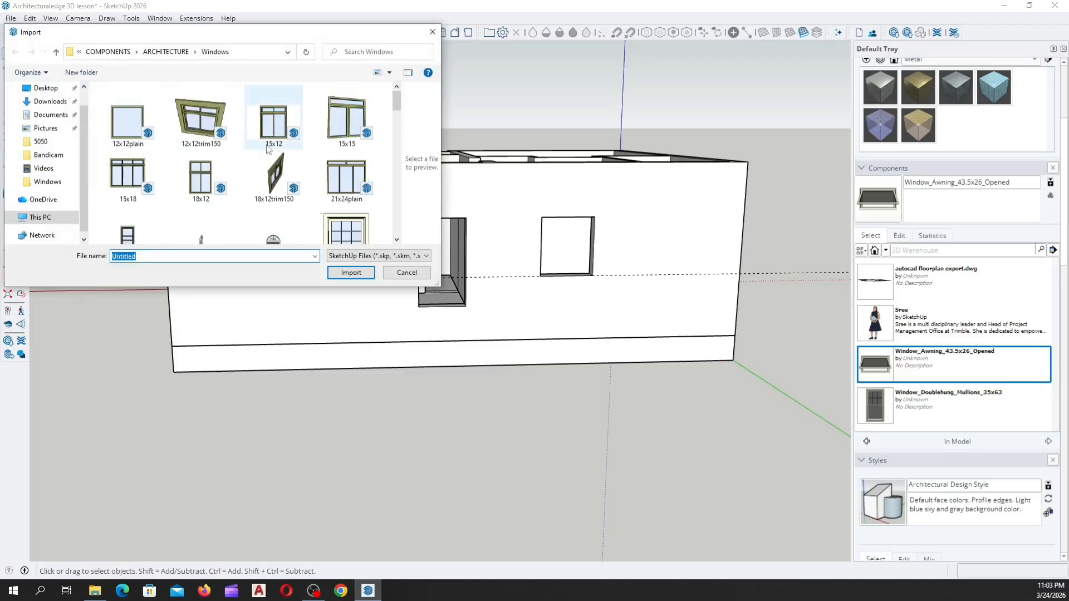
{"action": "scroll", "coordinate": [222, 156], "scroll_direction": "down", "scroll_amount": 3}
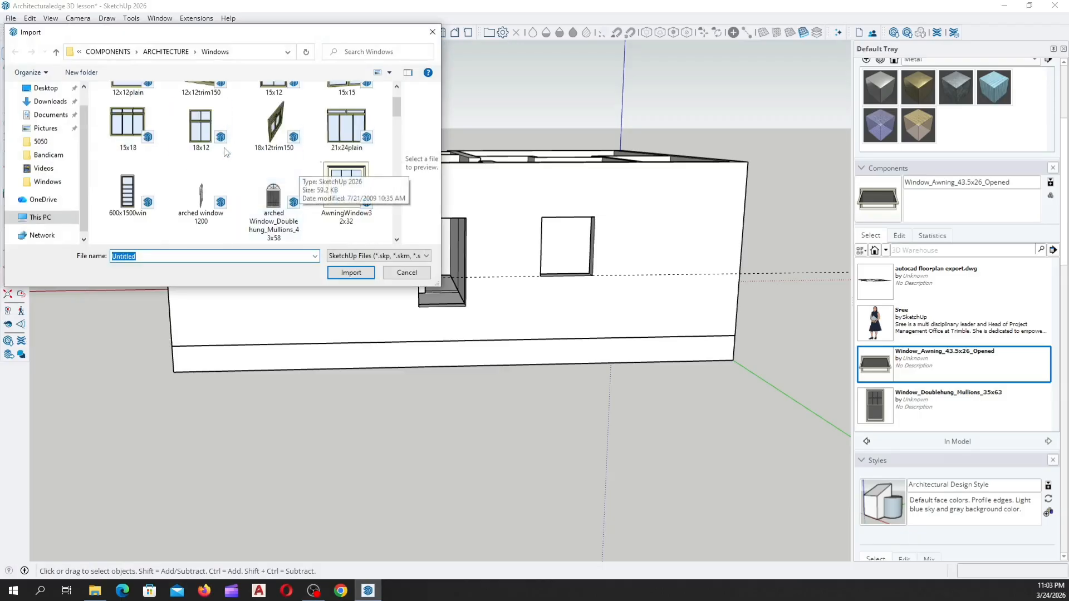
{"action": "scroll", "coordinate": [190, 172], "scroll_direction": "down", "scroll_amount": 1}
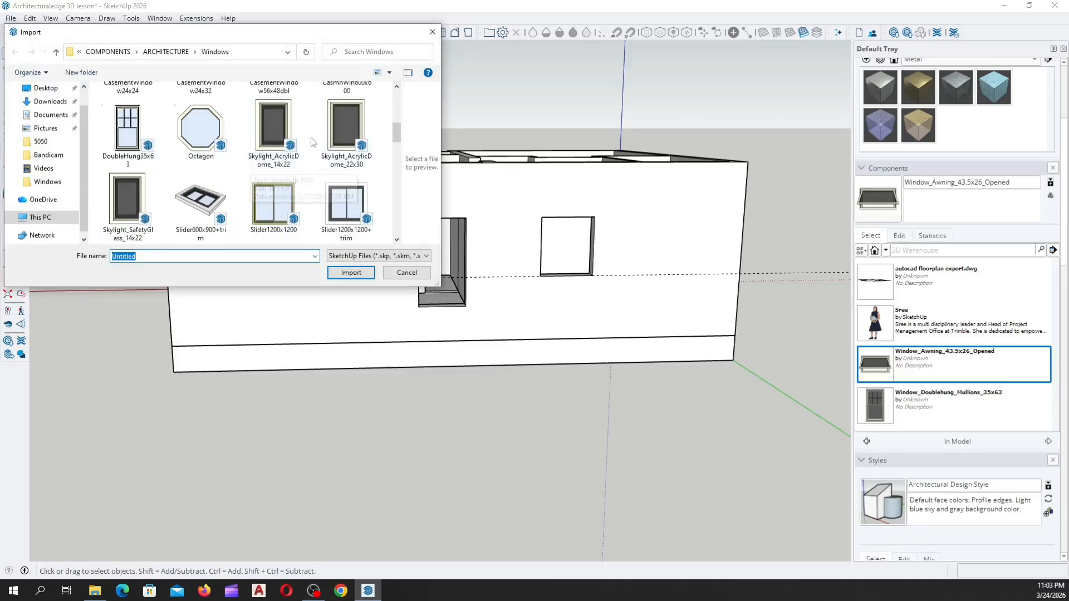
{"action": "scroll", "coordinate": [209, 189], "scroll_direction": "down", "scroll_amount": 1}
{"action": "scroll", "coordinate": [221, 181], "scroll_direction": "down", "scroll_amount": 1}
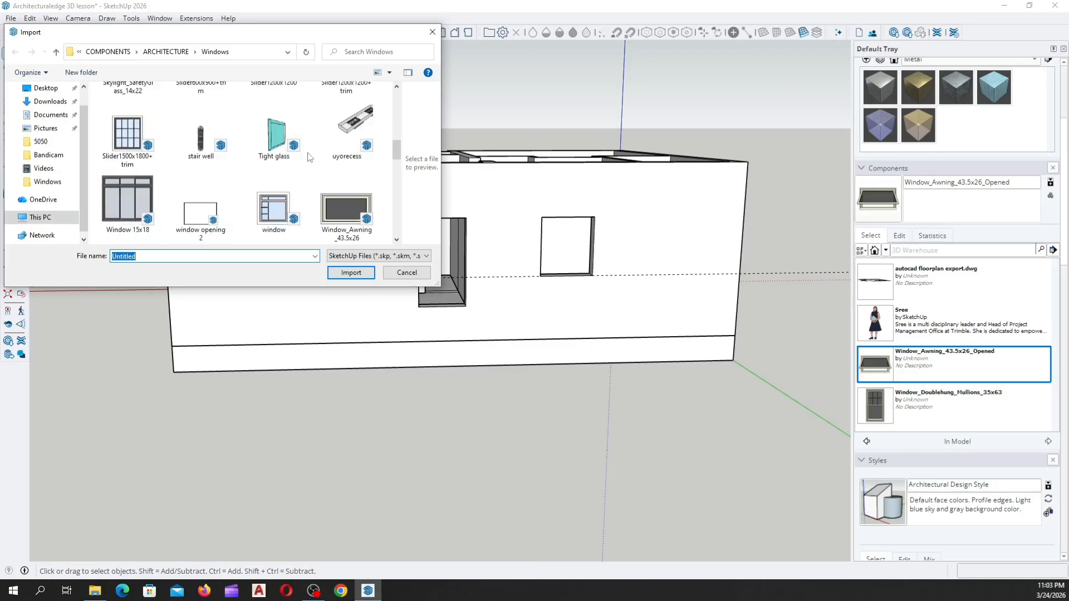
{"action": "scroll", "coordinate": [222, 182], "scroll_direction": "down", "scroll_amount": 1}
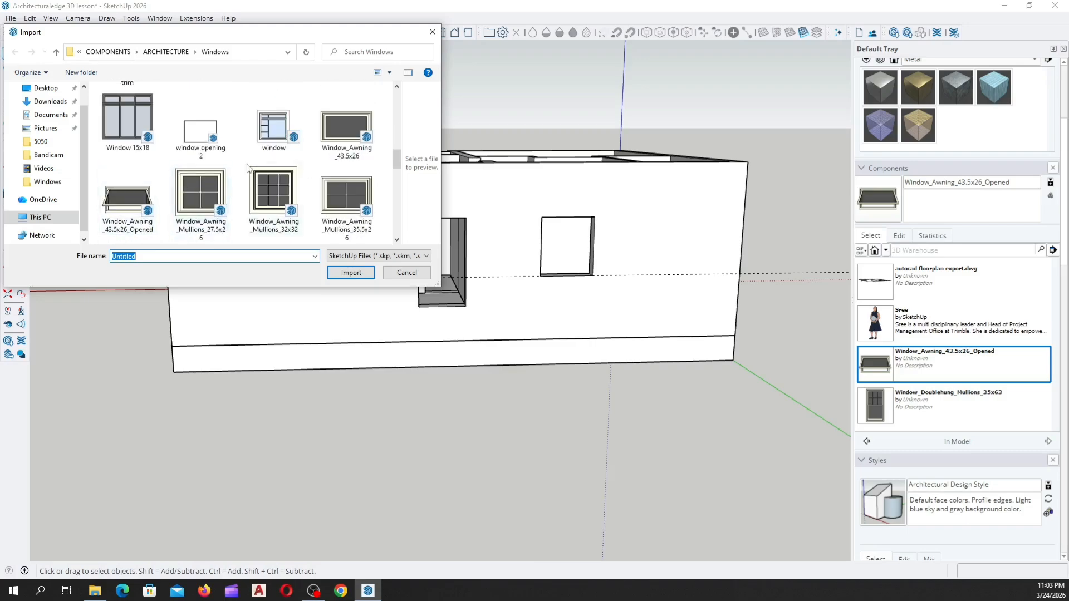
{"action": "scroll", "coordinate": [201, 185], "scroll_direction": "down", "scroll_amount": 3}
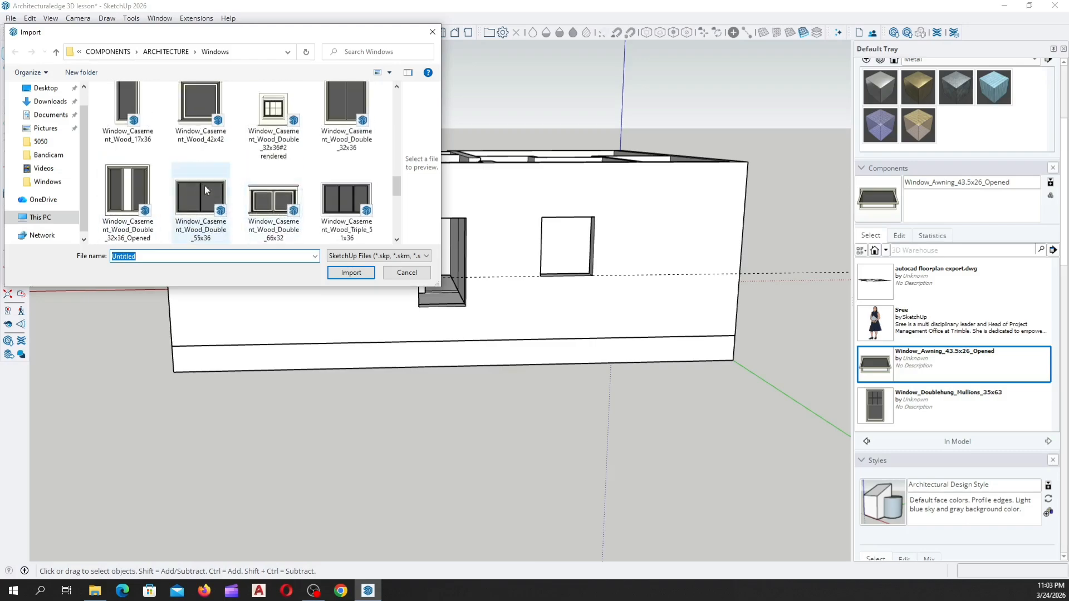
{"action": "scroll", "coordinate": [208, 181], "scroll_direction": "down", "scroll_amount": 1}
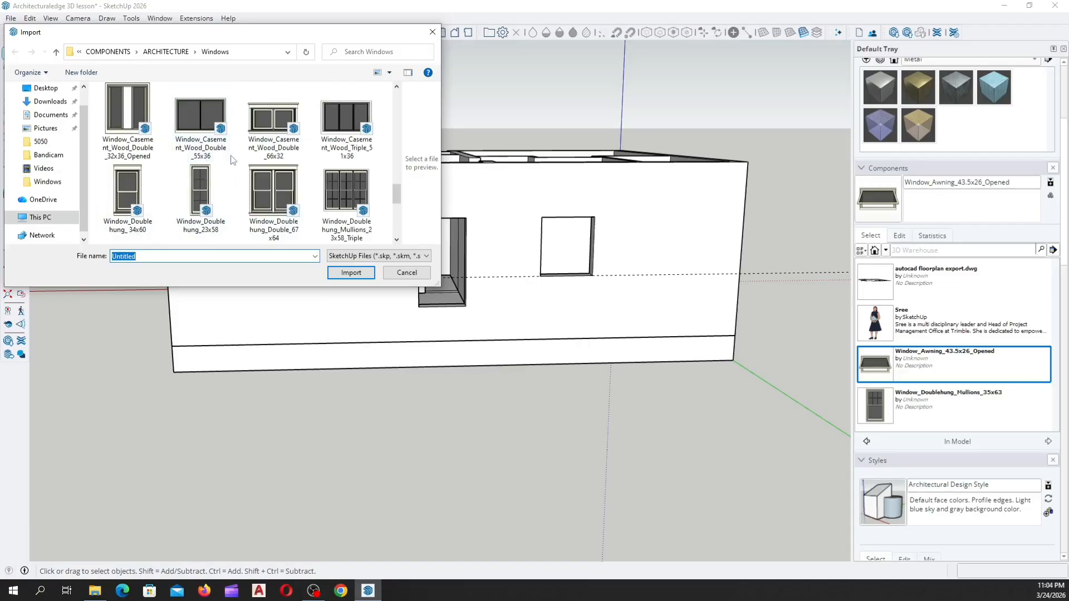
{"action": "scroll", "coordinate": [217, 153], "scroll_direction": "down", "scroll_amount": 2}
{"action": "scroll", "coordinate": [233, 144], "scroll_direction": "down", "scroll_amount": 1}
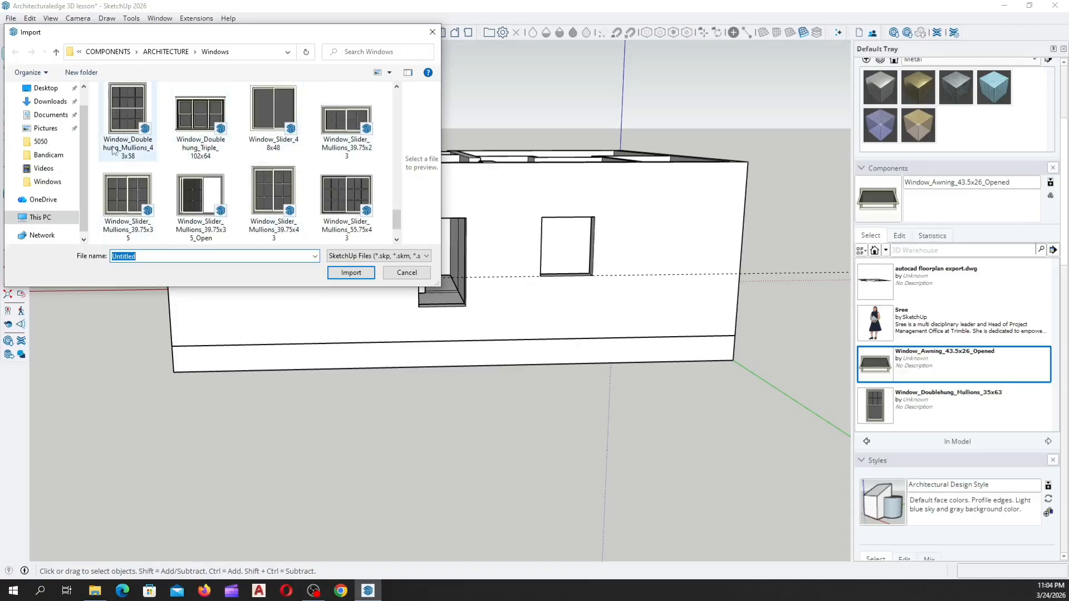
{"action": "scroll", "coordinate": [158, 167], "scroll_direction": "down", "scroll_amount": 1}
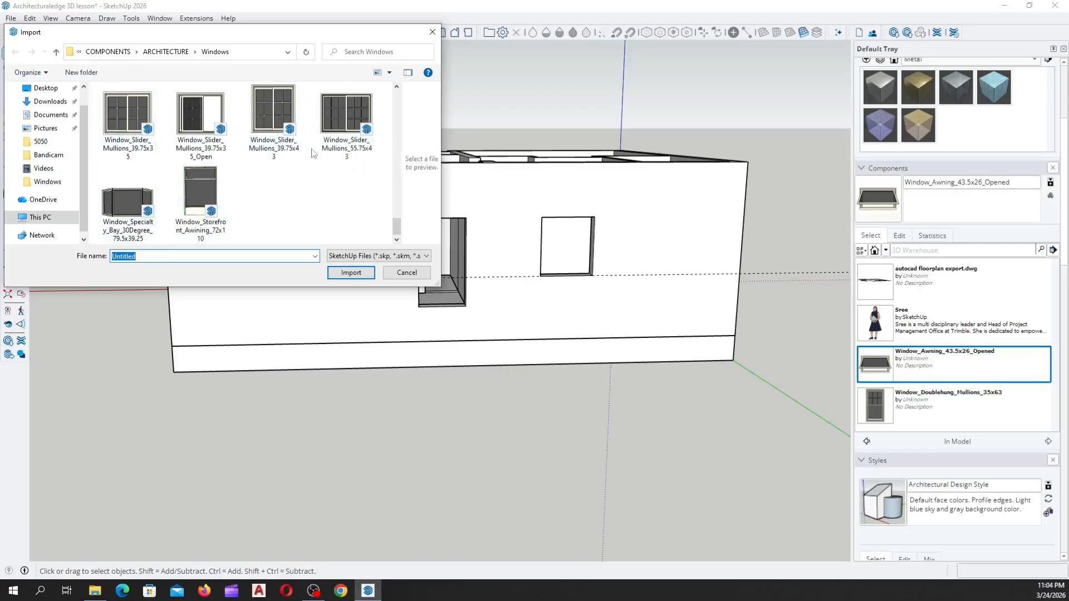
{"action": "scroll", "coordinate": [147, 156], "scroll_direction": "up", "scroll_amount": 1}
{"action": "scroll", "coordinate": [272, 182], "scroll_direction": "up", "scroll_amount": 1}
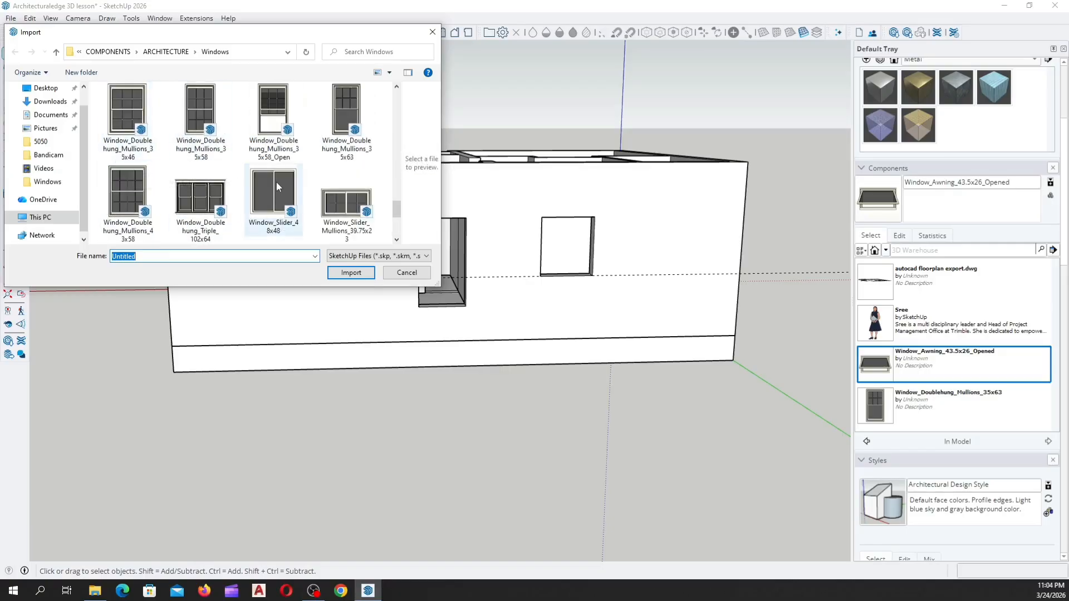
{"action": "scroll", "coordinate": [272, 182], "scroll_direction": "up", "scroll_amount": 1}
{"action": "scroll", "coordinate": [283, 187], "scroll_direction": "up", "scroll_amount": 1}
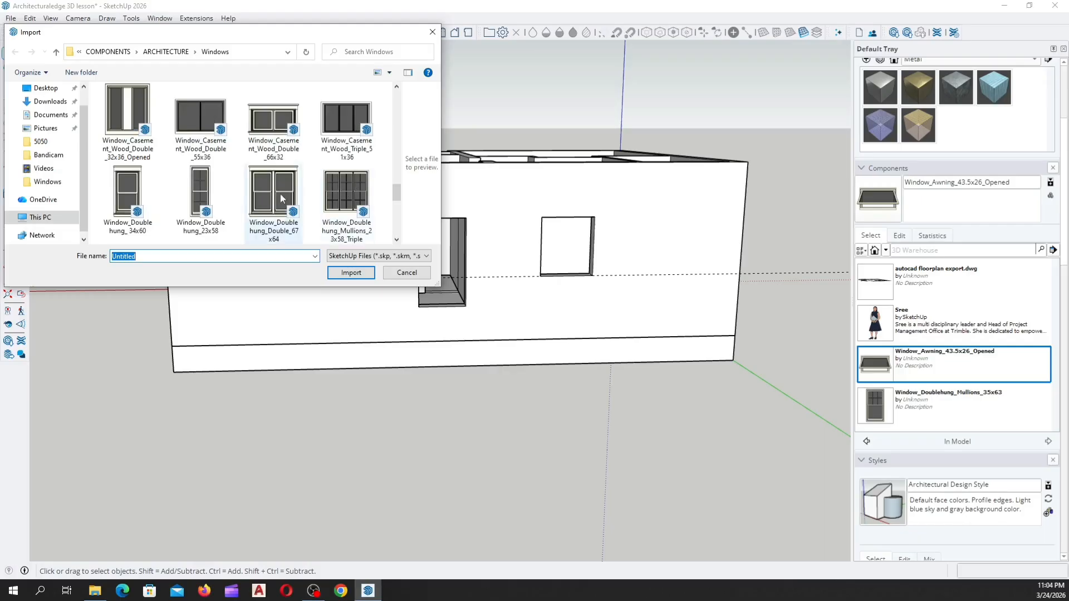
{"action": "scroll", "coordinate": [126, 163], "scroll_direction": "up", "scroll_amount": 1}
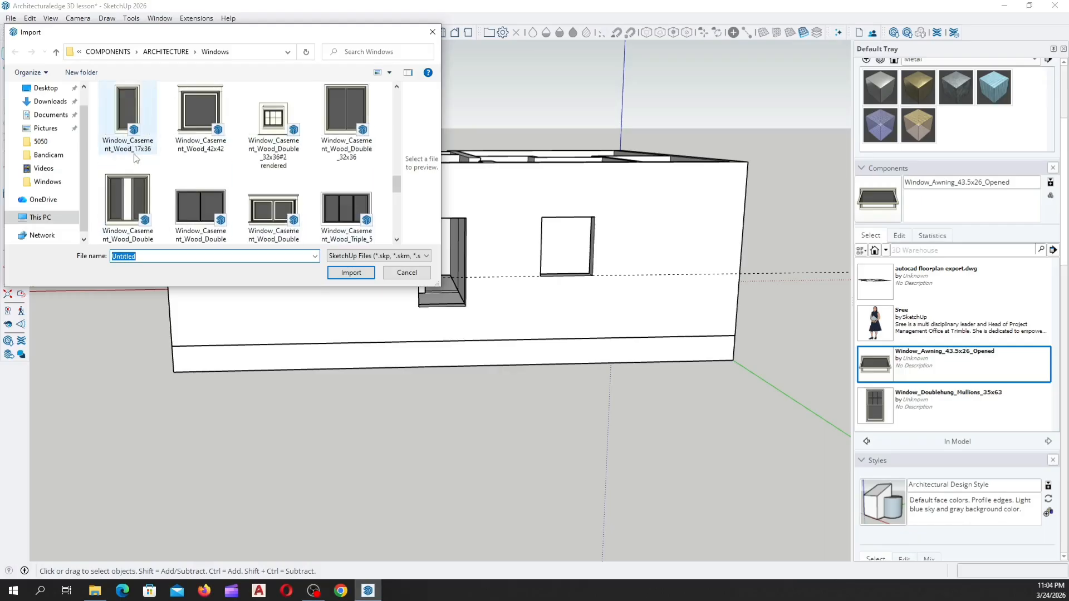
Import Window_Casement_Wood_Double_55x36 and place it at the lower corner of the remaining tall opening
{"action": "left_click", "coordinate": [190, 214]}
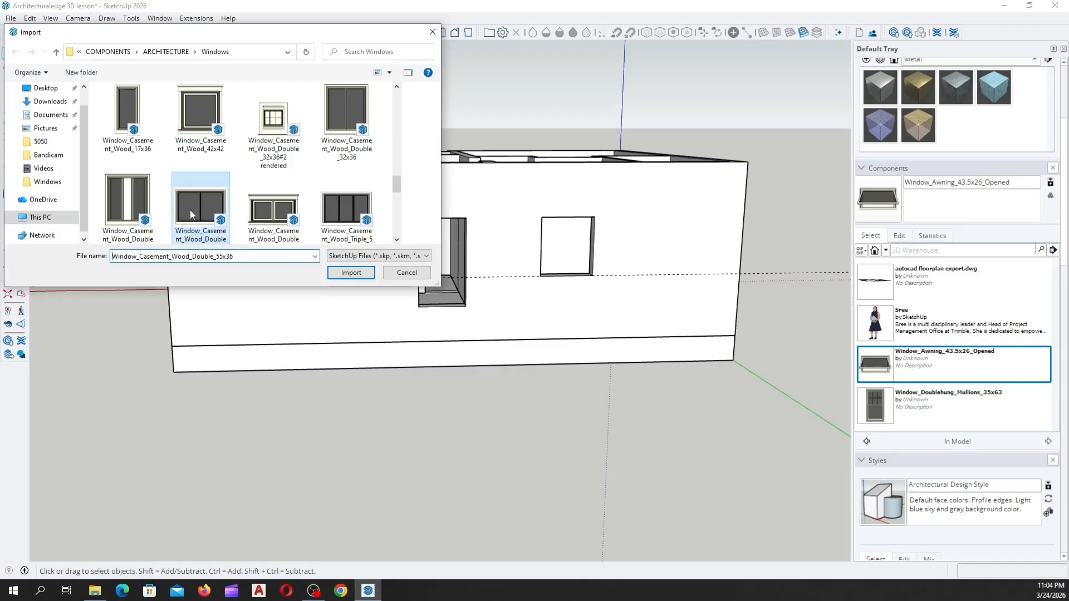
{"action": "left_click", "coordinate": [351, 273]}
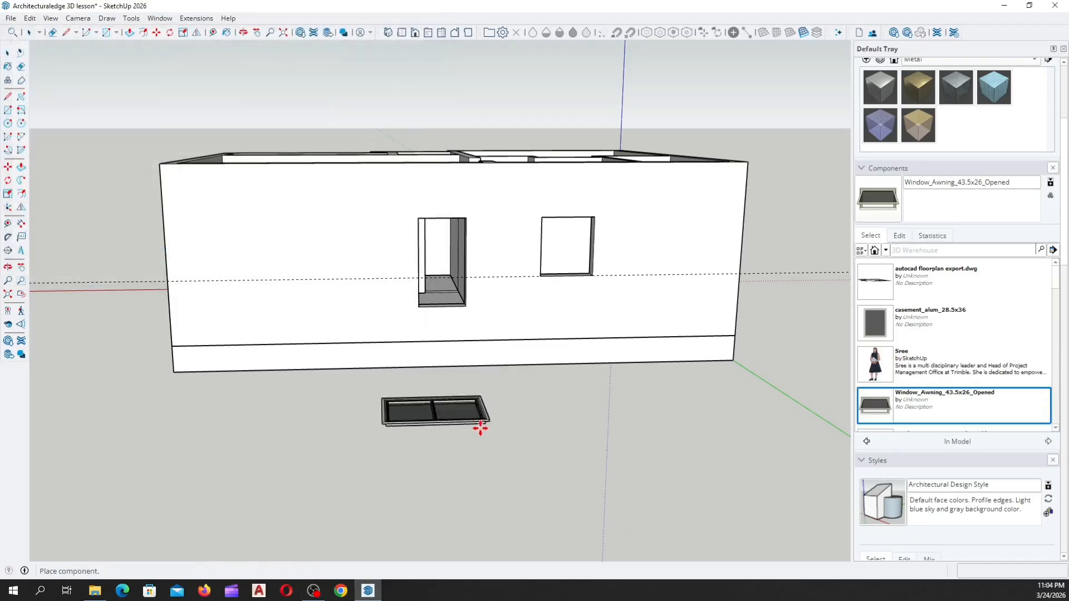
{"action": "middle_click_drag", "start_coordinate": [479, 429], "coordinate": [355, 440]}
{"action": "scroll", "coordinate": [355, 439], "scroll_direction": "up", "scroll_amount": 3}
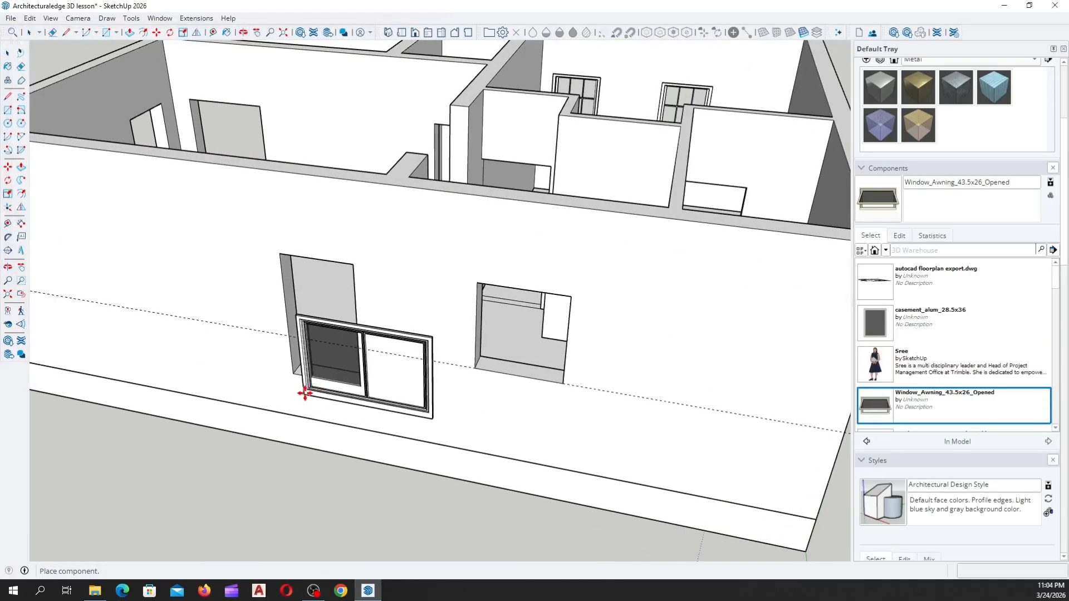
{"action": "left_click", "coordinate": [290, 371]}
Scale the double casement window from its upper corner to the tall opening's upper corner, about 0.53 in width and 1.44 in height
{"action": "middle_click_drag", "start_coordinate": [411, 353], "coordinate": [576, 273]}
{"action": "key", "text": "m"}
{"action": "key", "text": "s"}
{"action": "scroll", "coordinate": [425, 310], "scroll_direction": "up", "scroll_amount": 8}
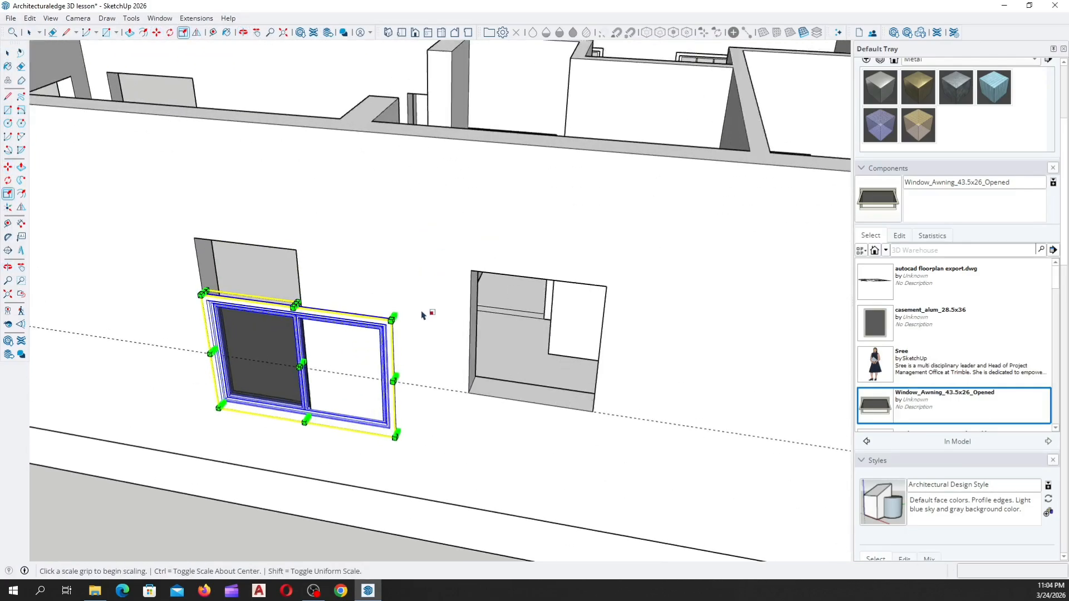
{"action": "left_click", "coordinate": [408, 315]}
{"action": "scroll", "coordinate": [414, 309], "scroll_direction": "down", "scroll_amount": 6}
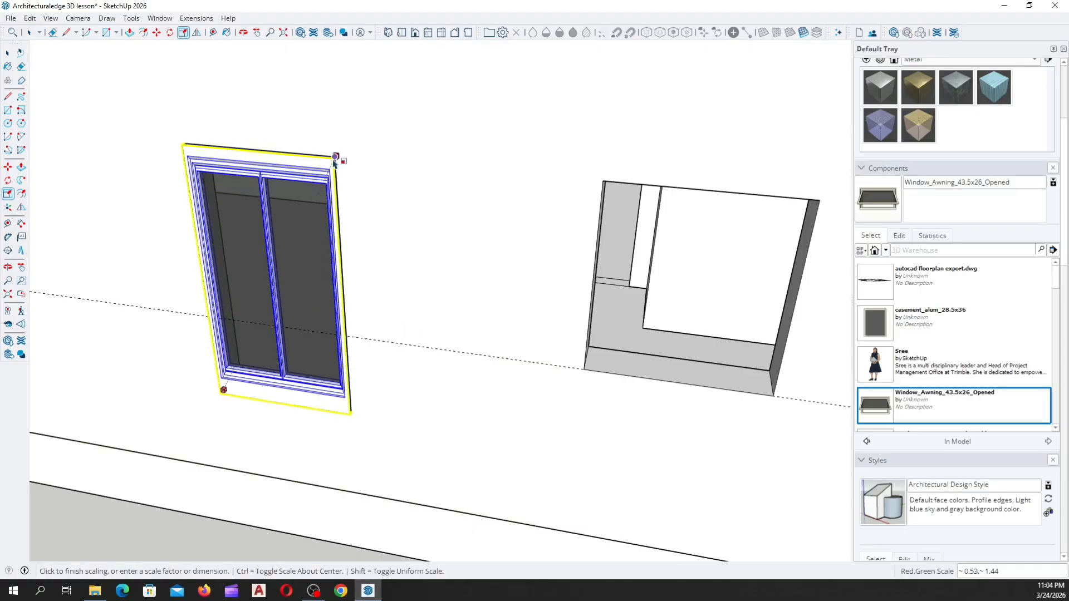
{"action": "left_click", "coordinate": [336, 157]}
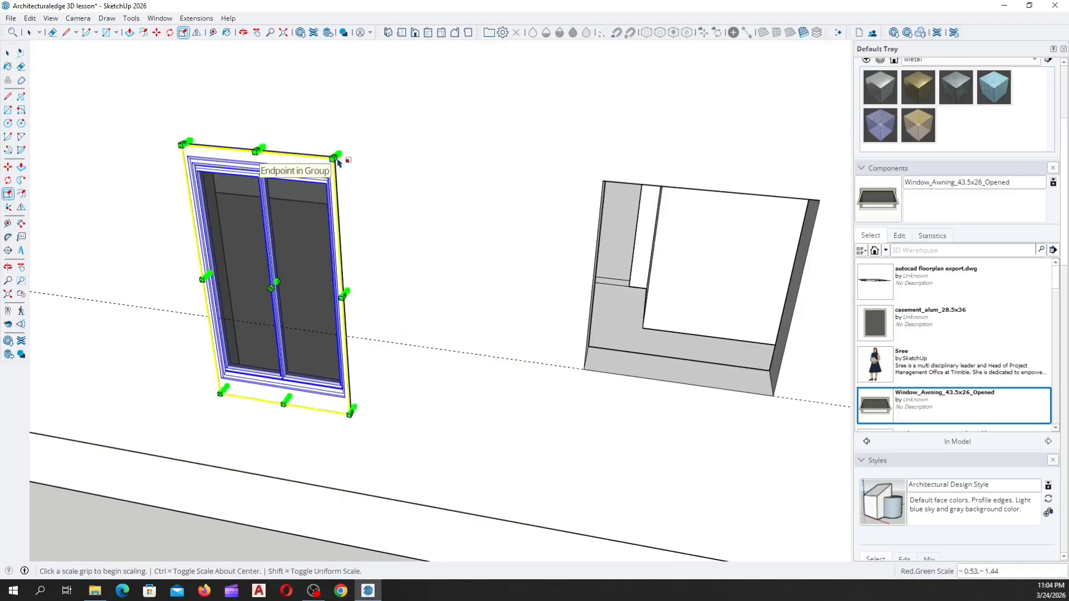
{"action": "scroll", "coordinate": [478, 295], "scroll_direction": "down", "scroll_amount": 5}
{"action": "key", "text": "space"}
{"action": "left_click", "coordinate": [289, 422]}
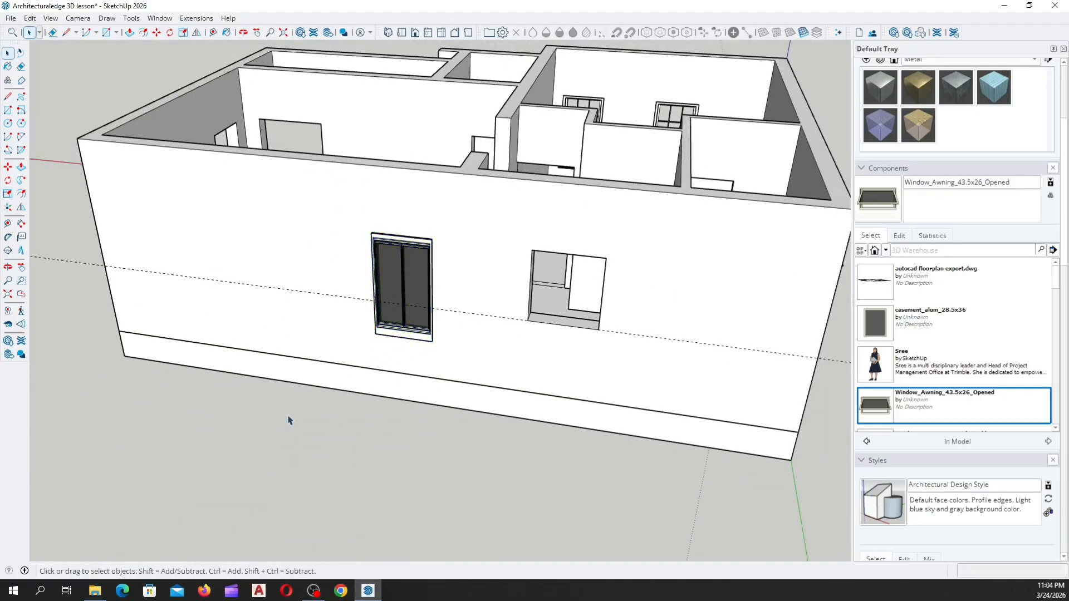
Move the double casement window by its upper front corner out of the tall opening to about 3.9 m in front of the wall
{"action": "middle_click_drag", "start_coordinate": [289, 422], "coordinate": [576, 239]}
{"action": "middle_click_drag", "start_coordinate": [568, 265], "coordinate": [272, 437]}
{"action": "scroll", "coordinate": [410, 284], "scroll_direction": "up", "scroll_amount": 5}
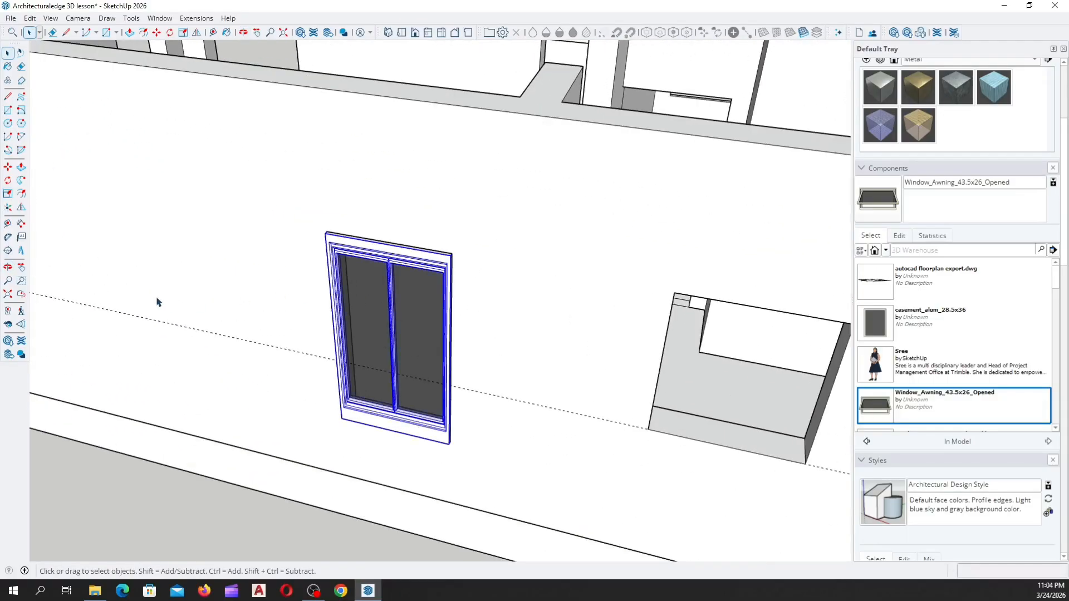
{"action": "middle_click_drag", "start_coordinate": [156, 302], "coordinate": [289, 339]}
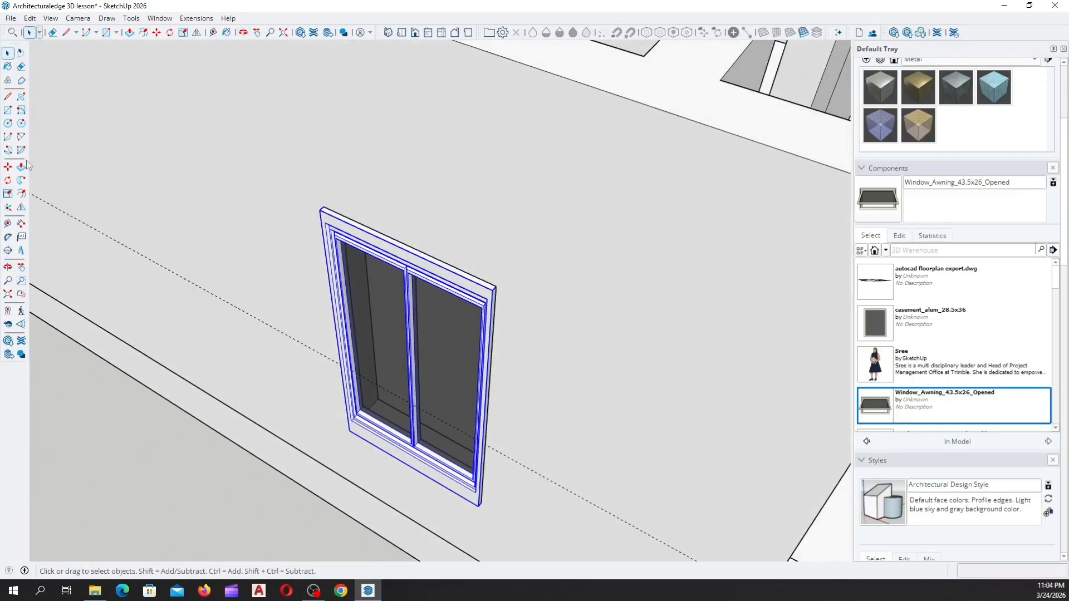
{"action": "left_click", "coordinate": [8, 167]}
{"action": "middle_click_drag", "start_coordinate": [656, 277], "coordinate": [289, 315]}
{"action": "scroll", "coordinate": [312, 295], "scroll_direction": "up", "scroll_amount": 3}
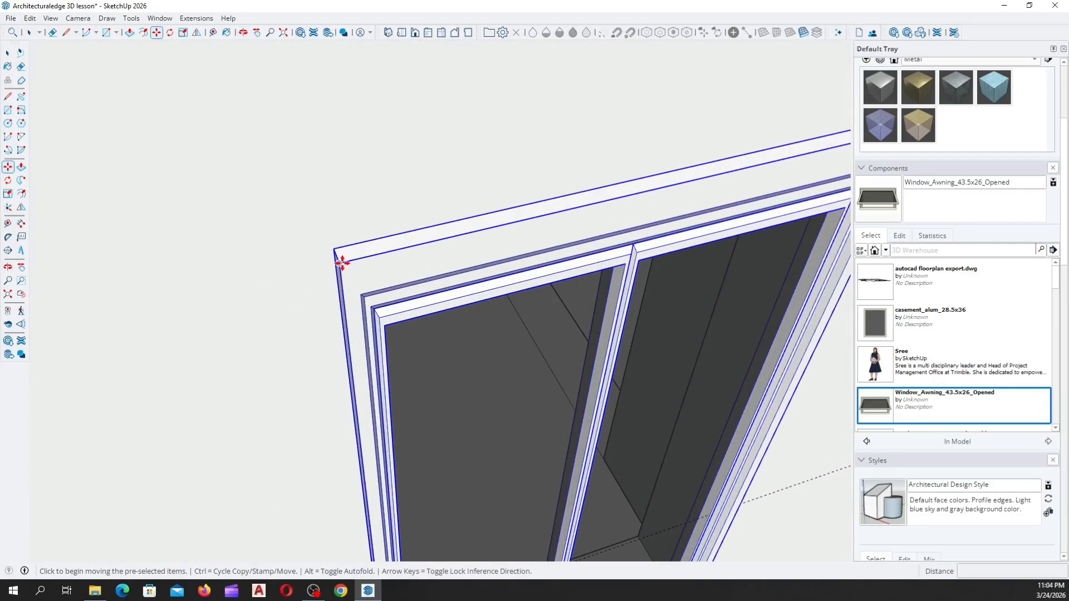
{"action": "left_click", "coordinate": [342, 263]}
{"action": "scroll", "coordinate": [394, 282], "scroll_direction": "up", "scroll_amount": 3}
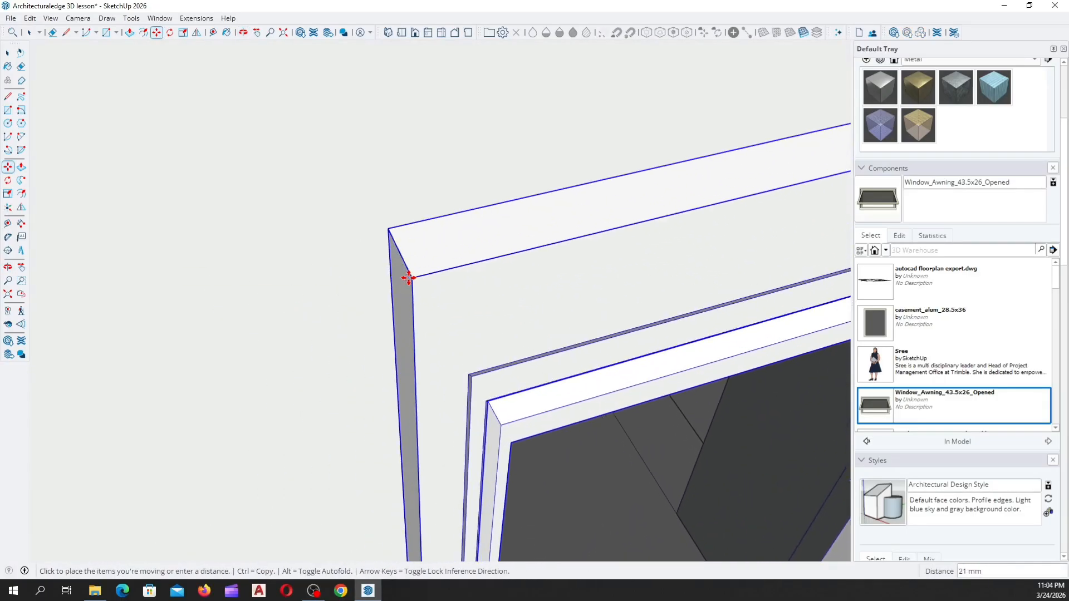
{"action": "scroll", "coordinate": [408, 277], "scroll_direction": "down", "scroll_amount": 10}
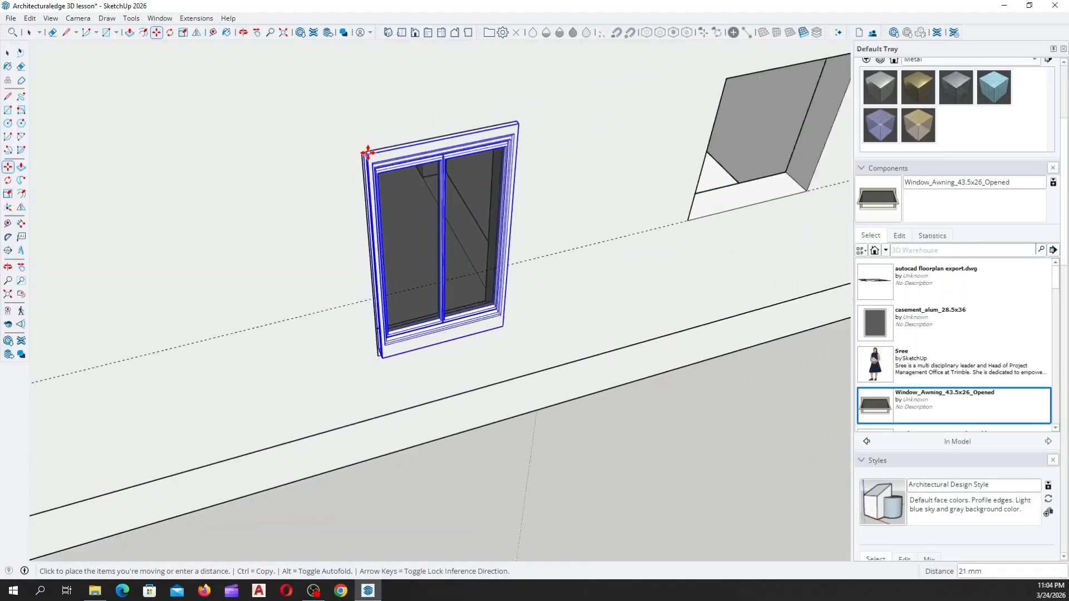
{"action": "scroll", "coordinate": [372, 156], "scroll_direction": "down", "scroll_amount": 3}
{"action": "scroll", "coordinate": [405, 177], "scroll_direction": "up", "scroll_amount": 5}
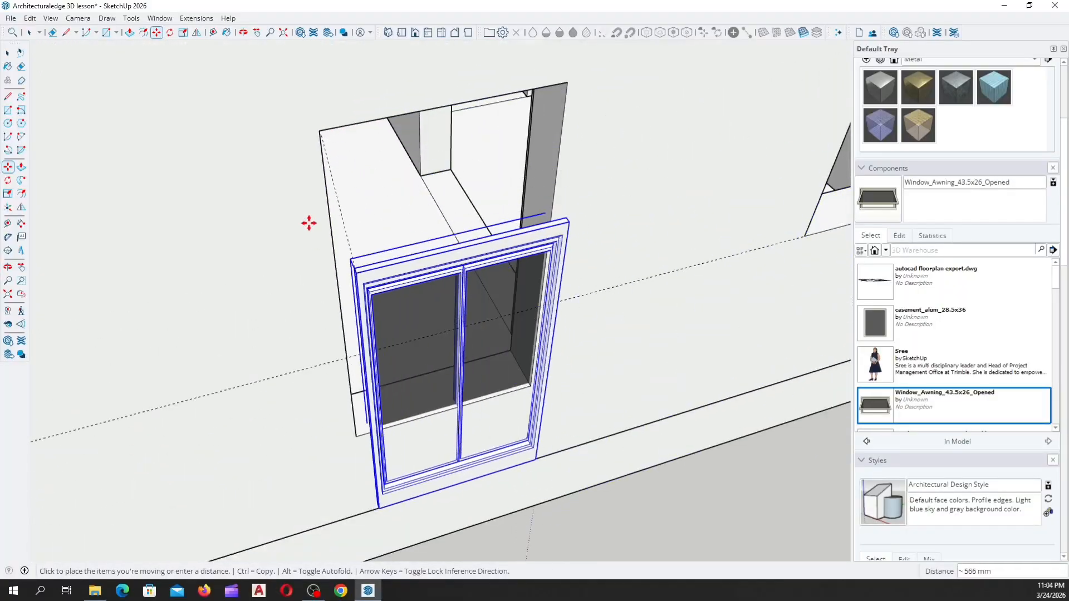
{"action": "scroll", "coordinate": [309, 224], "scroll_direction": "up", "scroll_amount": 3}
{"action": "middle_click_drag", "start_coordinate": [310, 220], "coordinate": [210, 253]}
{"action": "scroll", "coordinate": [301, 284], "scroll_direction": "down", "scroll_amount": 3}
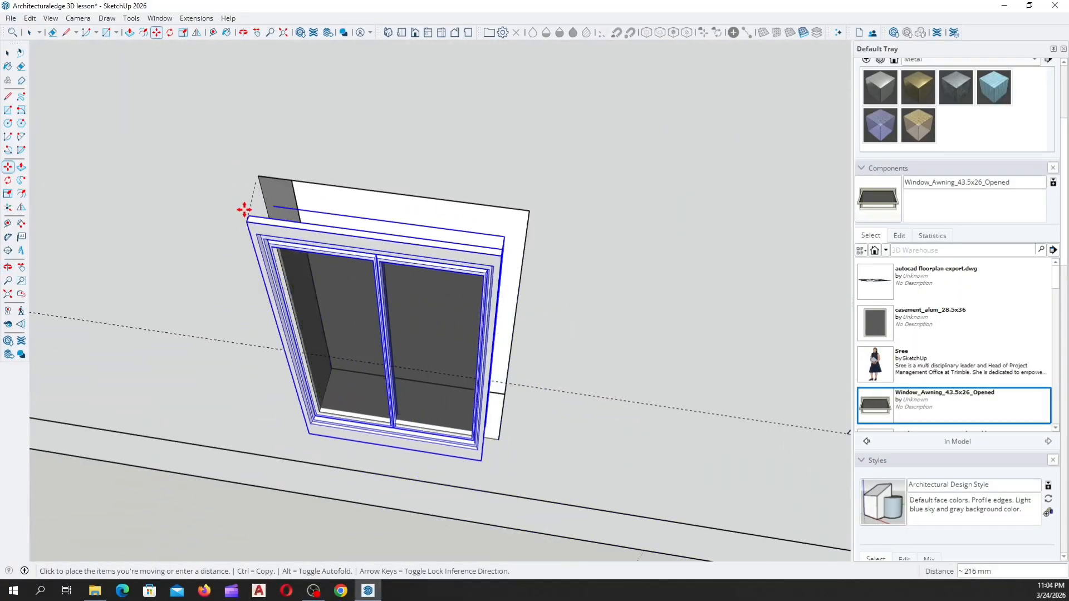
{"action": "scroll", "coordinate": [245, 210], "scroll_direction": "up", "scroll_amount": 8}
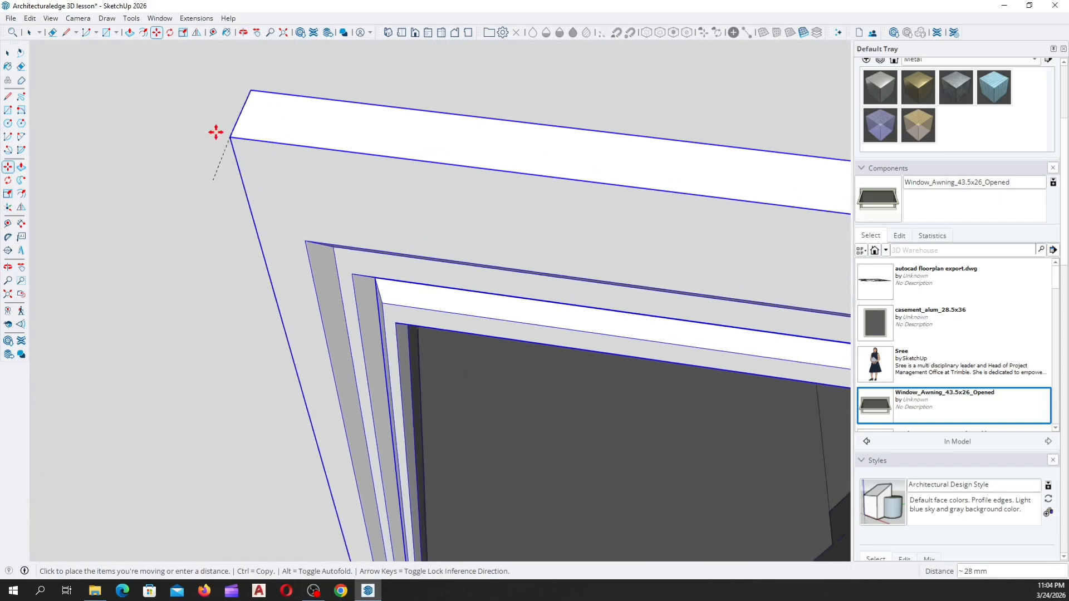
{"action": "scroll", "coordinate": [184, 231], "scroll_direction": "down", "scroll_amount": 5}
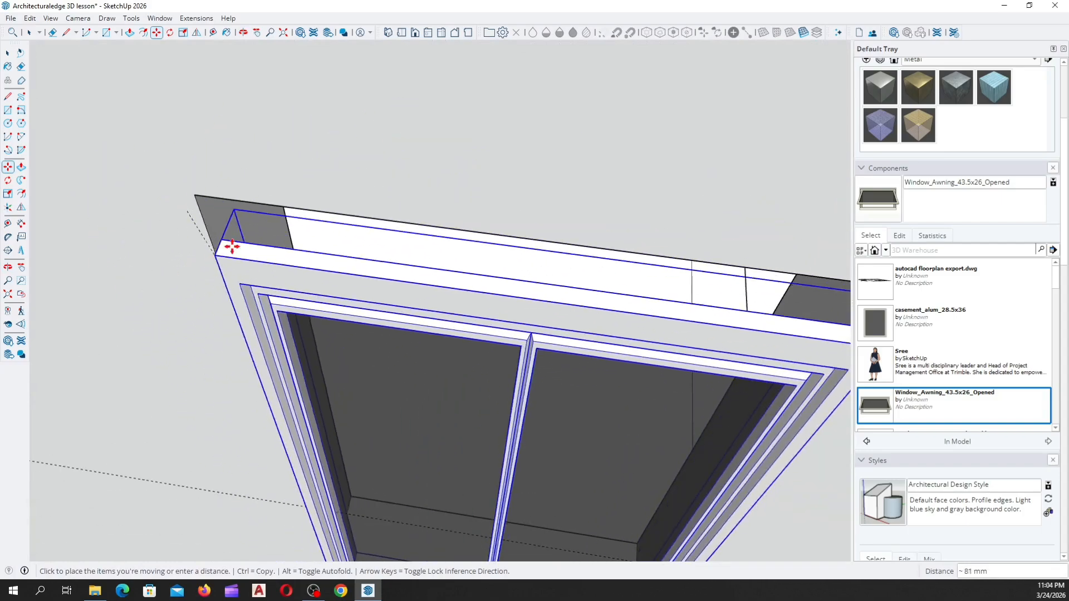
{"action": "scroll", "coordinate": [231, 247], "scroll_direction": "down", "scroll_amount": 6}
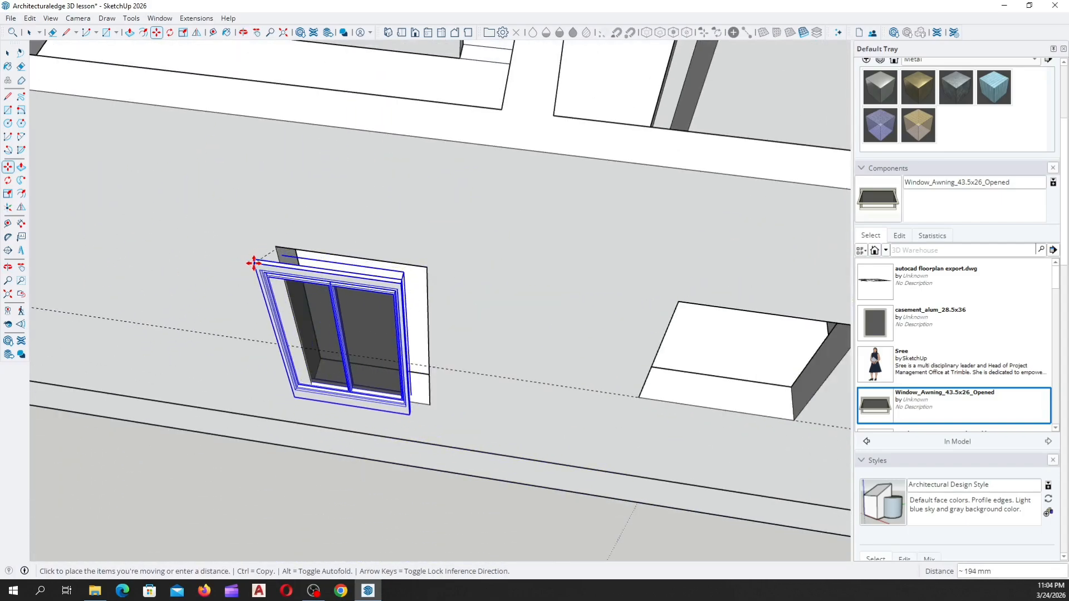
{"action": "scroll", "coordinate": [254, 263], "scroll_direction": "up", "scroll_amount": 8}
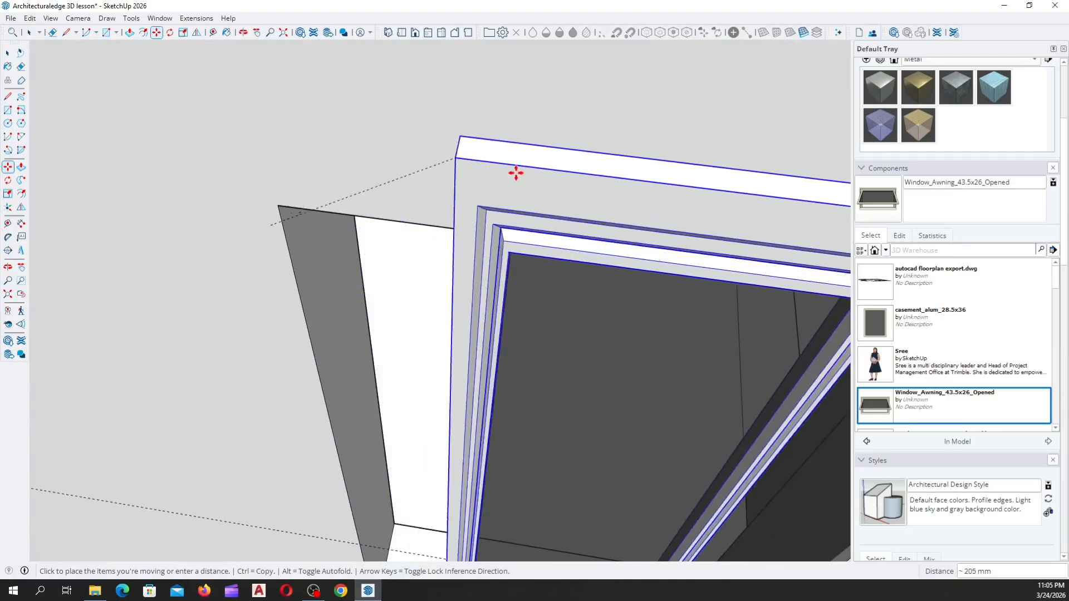
{"action": "scroll", "coordinate": [255, 239], "scroll_direction": "down", "scroll_amount": 7}
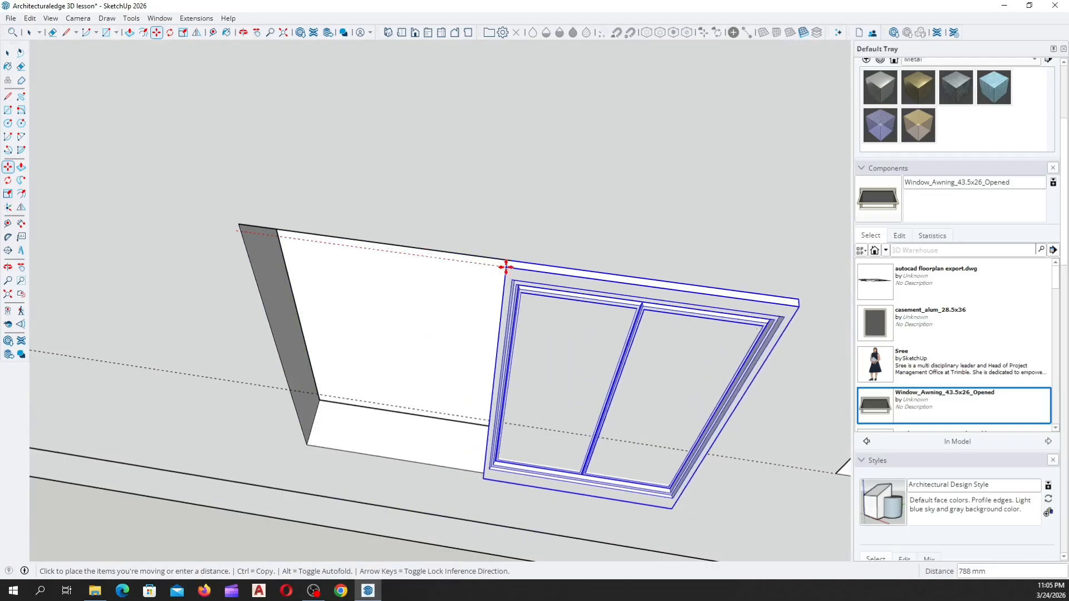
{"action": "scroll", "coordinate": [501, 267], "scroll_direction": "down", "scroll_amount": 6}
{"action": "scroll", "coordinate": [78, 490], "scroll_direction": "down", "scroll_amount": 8}
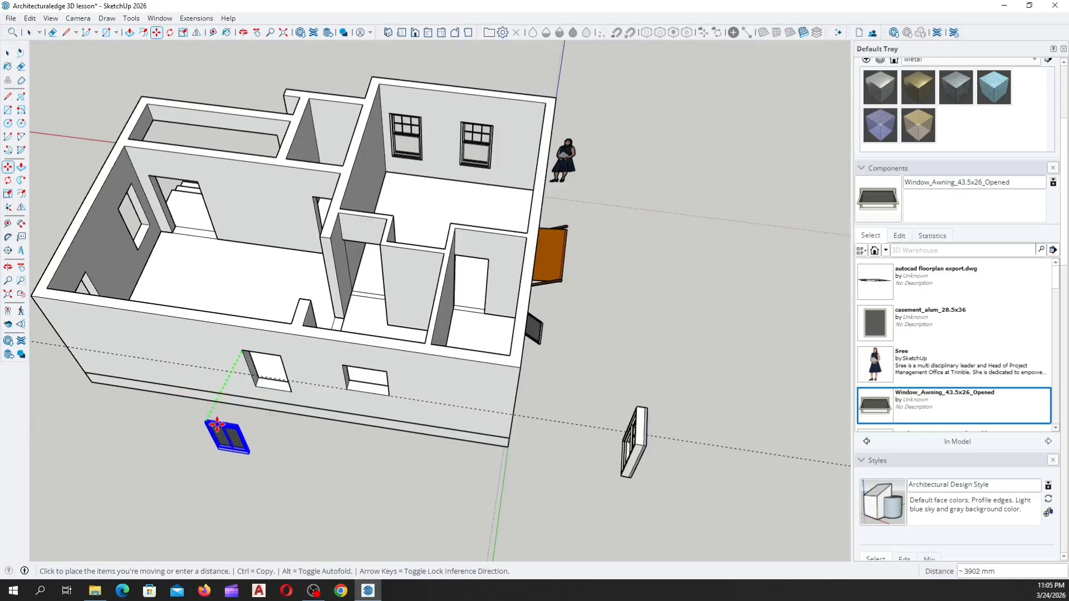
{"action": "scroll", "coordinate": [217, 424], "scroll_direction": "up", "scroll_amount": 5}
{"action": "scroll", "coordinate": [317, 172], "scroll_direction": "up", "scroll_amount": 10}
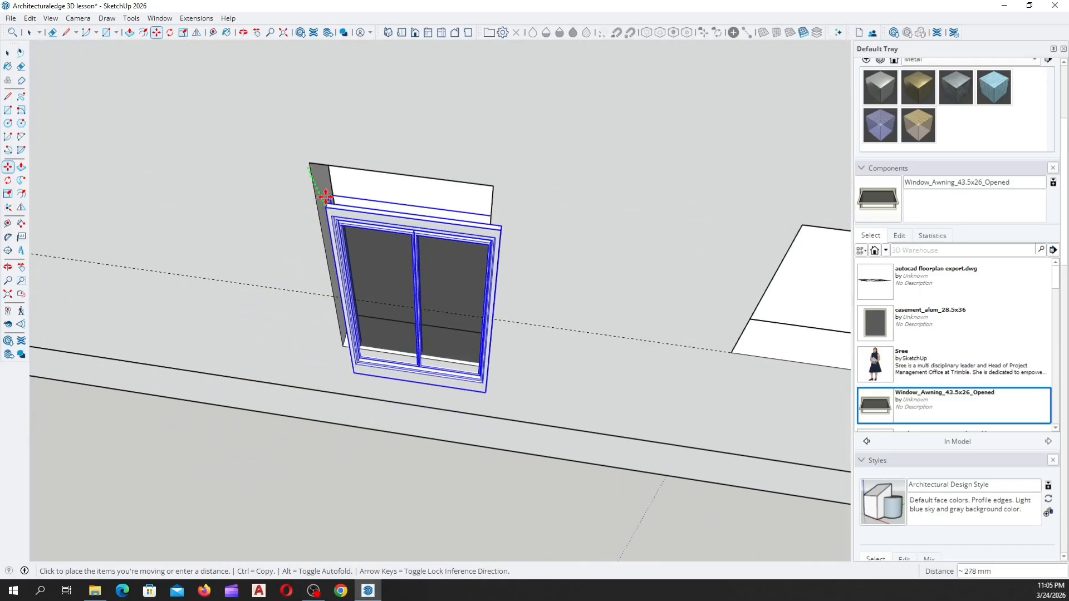
{"action": "scroll", "coordinate": [288, 147], "scroll_direction": "up", "scroll_amount": 8}
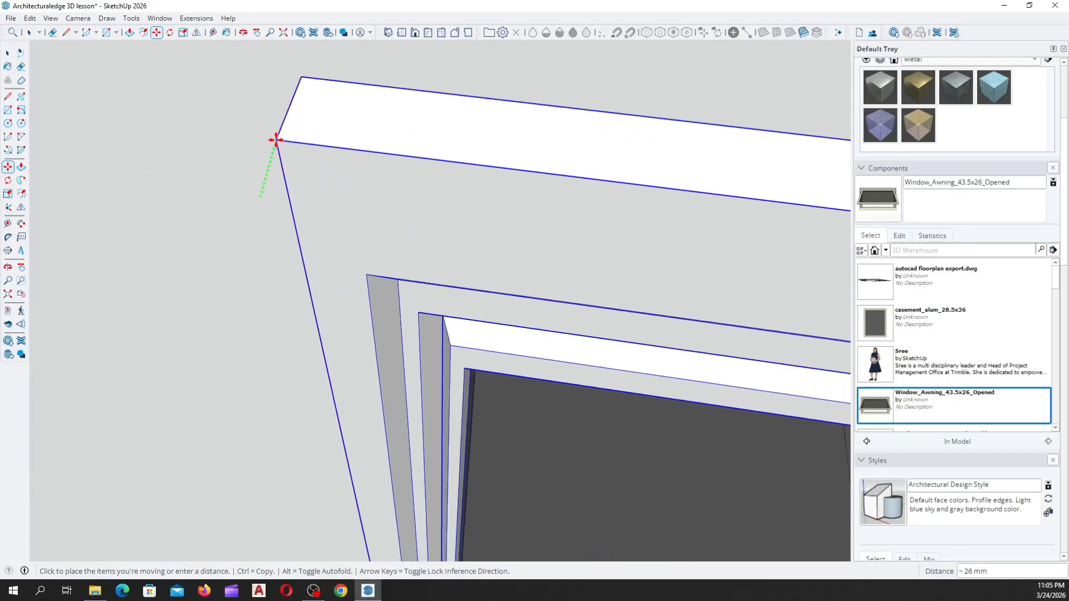
{"action": "scroll", "coordinate": [336, 151], "scroll_direction": "up", "scroll_amount": 5}
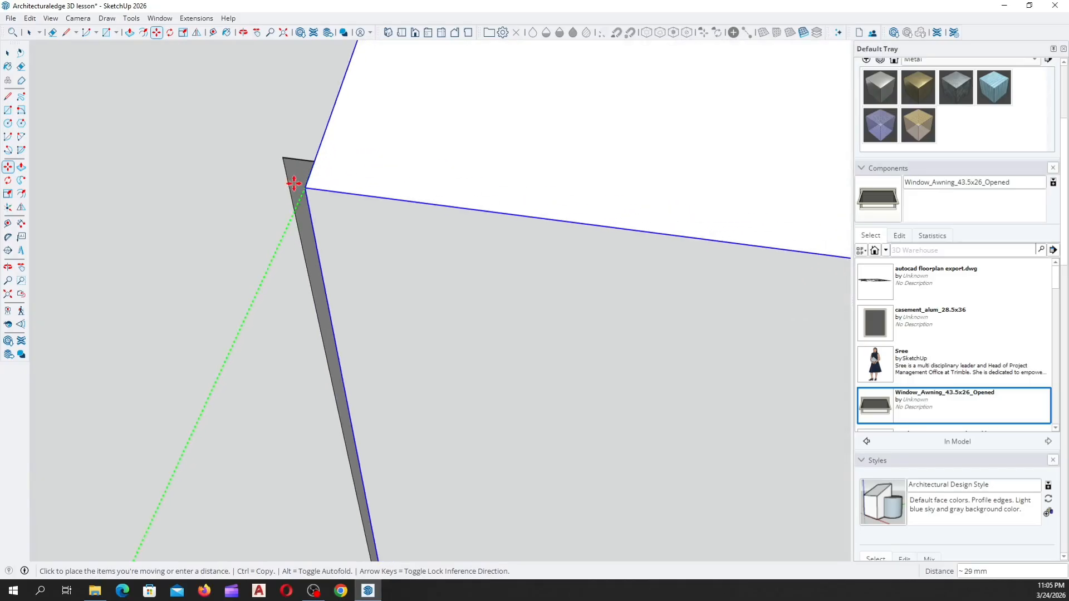
{"action": "scroll", "coordinate": [269, 151], "scroll_direction": "up", "scroll_amount": 6}
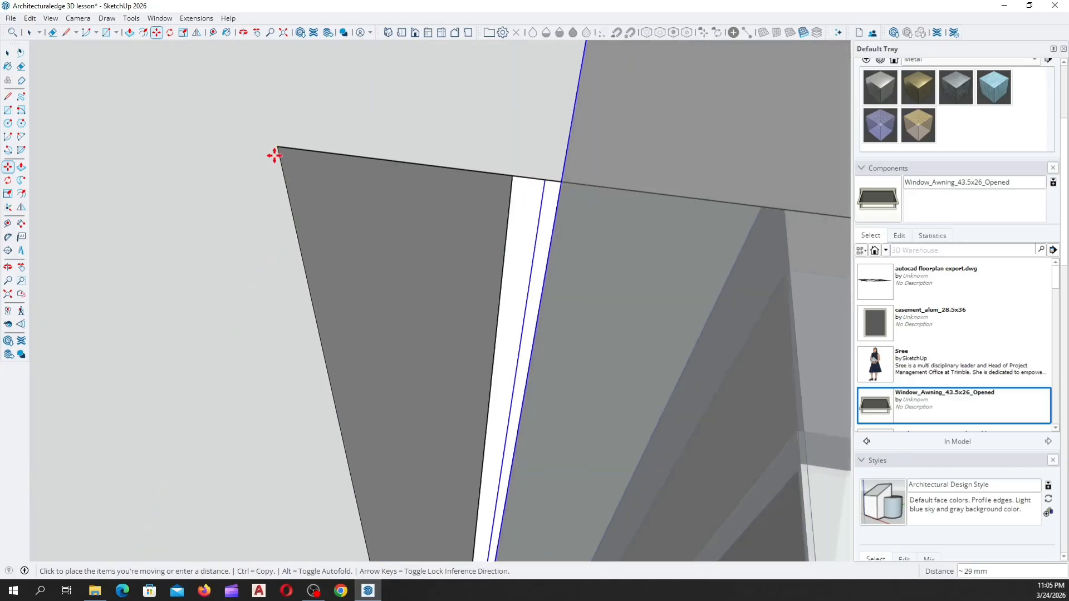
{"action": "scroll", "coordinate": [289, 149], "scroll_direction": "down", "scroll_amount": 8}
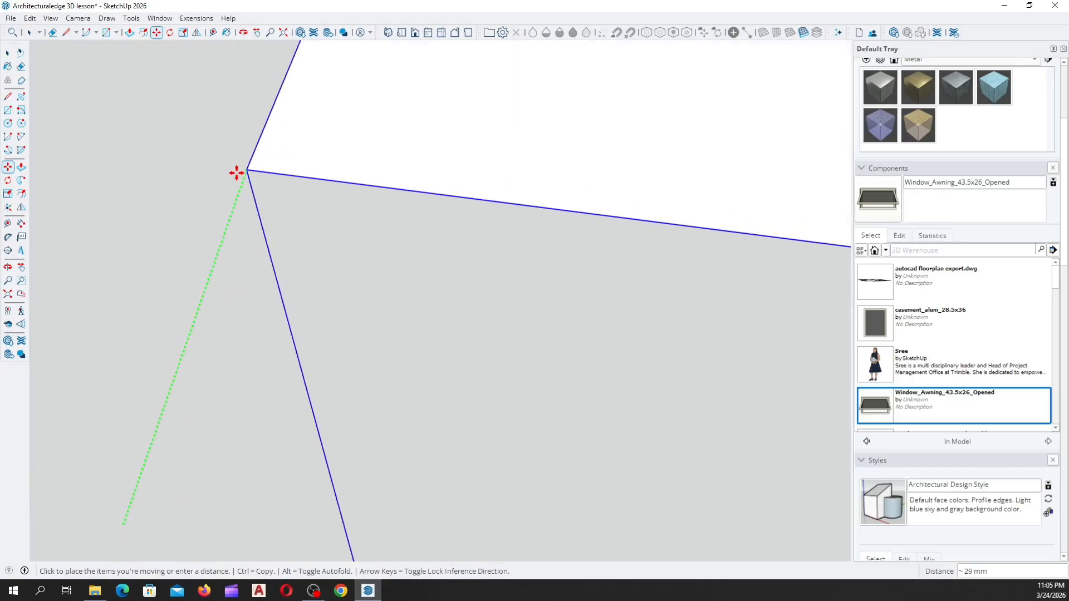
{"action": "scroll", "coordinate": [271, 134], "scroll_direction": "down", "scroll_amount": 10}
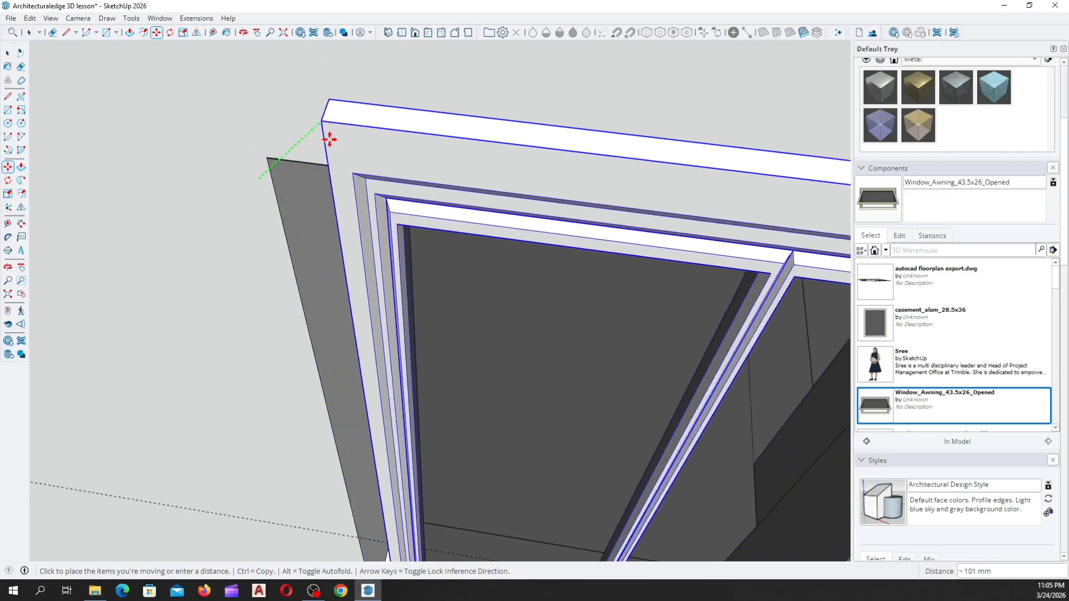
{"action": "scroll", "coordinate": [278, 214], "scroll_direction": "down", "scroll_amount": 2}
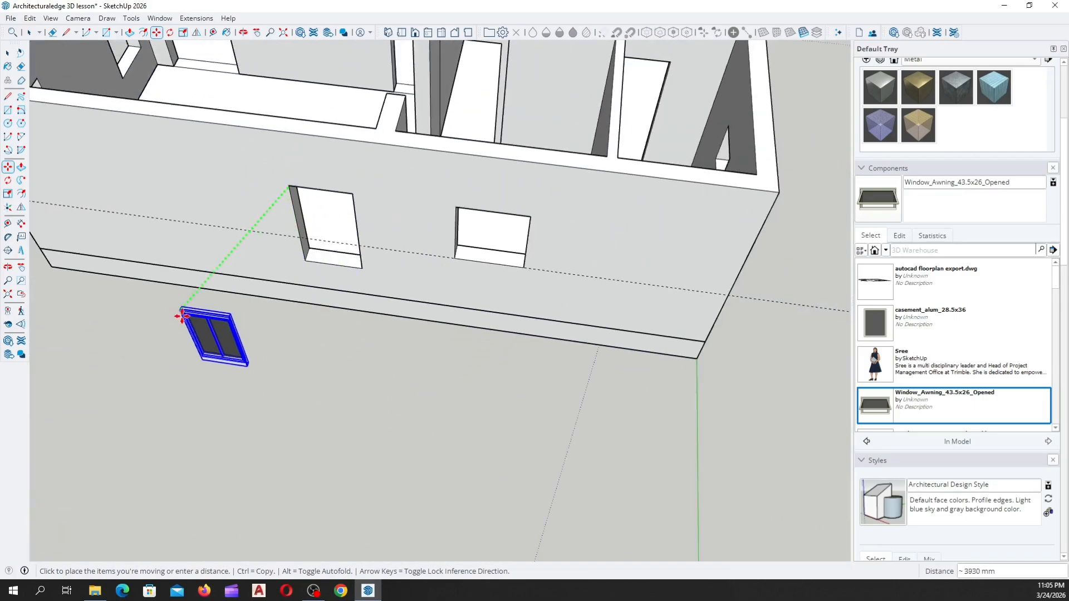
{"action": "left_click", "coordinate": [179, 339]}
Explode the double casement window component and make its loose geometry into a group
{"action": "scroll", "coordinate": [189, 342], "scroll_direction": "up", "scroll_amount": 4}
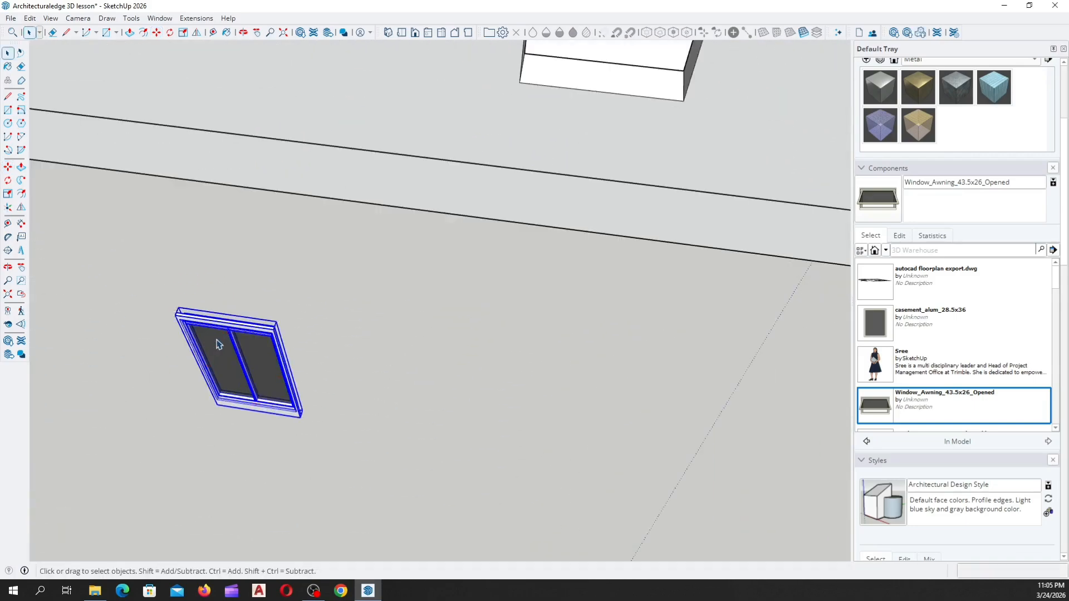
{"action": "right_click", "coordinate": [213, 336]}
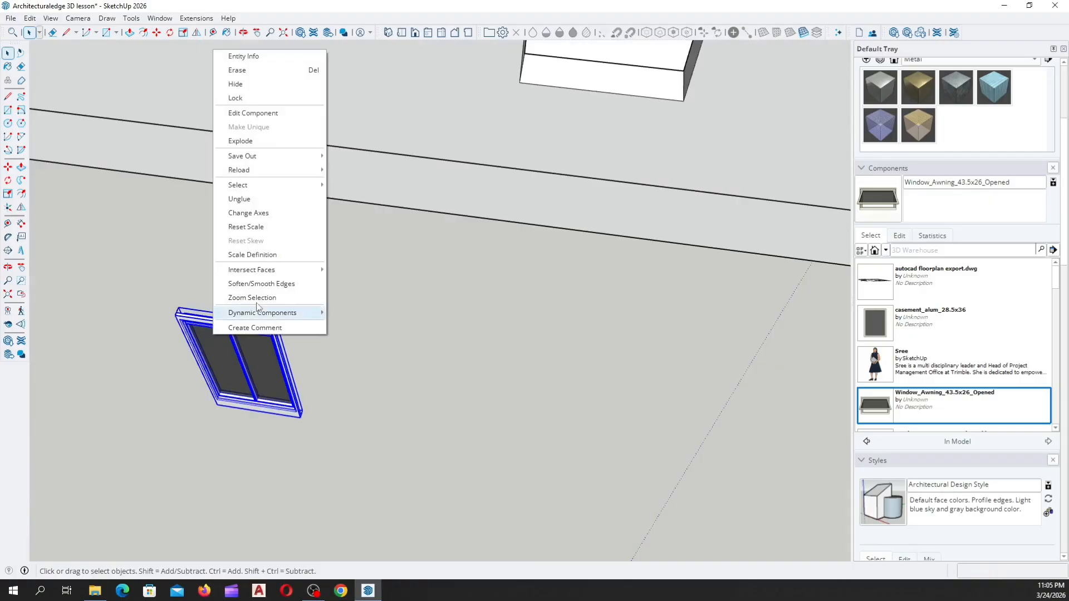
{"action": "left_click", "coordinate": [243, 143]}
{"action": "right_click", "coordinate": [211, 329]}
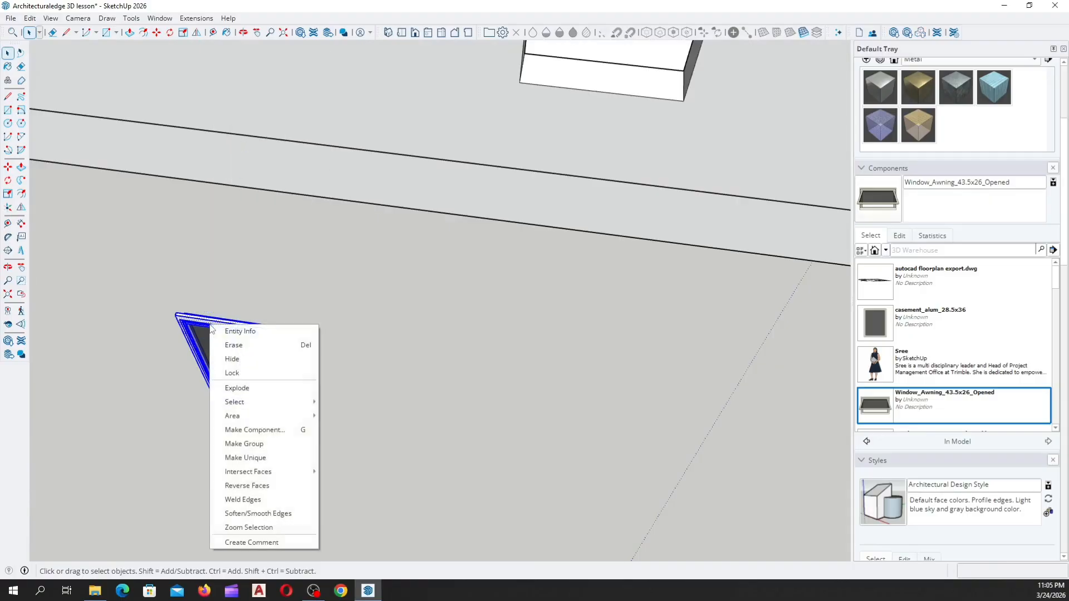
{"action": "left_click", "coordinate": [256, 445]}
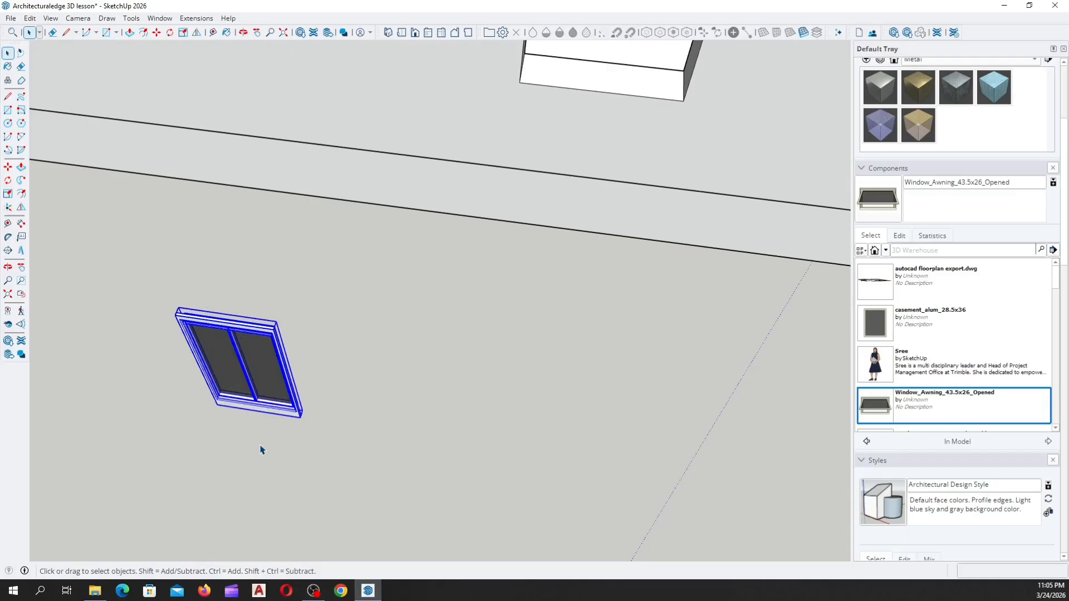
{"action": "scroll", "coordinate": [231, 393], "scroll_direction": "up", "scroll_amount": 5}
{"action": "middle_click_drag", "start_coordinate": [245, 389], "coordinate": [322, 260]}
{"action": "scroll", "coordinate": [198, 270], "scroll_direction": "down", "scroll_amount": 3}
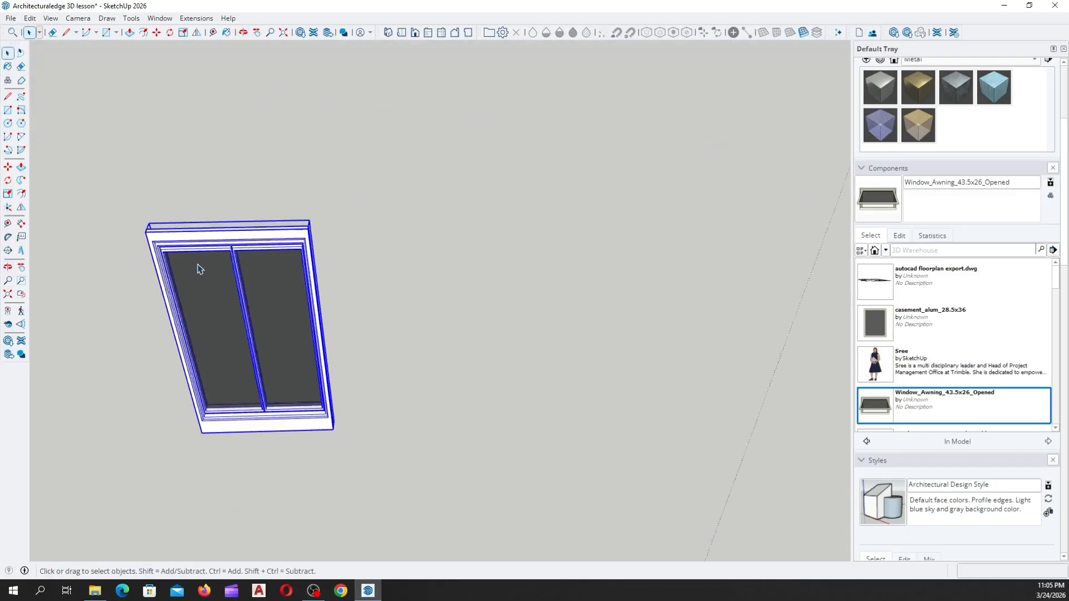
{"action": "scroll", "coordinate": [182, 333], "scroll_direction": "up", "scroll_amount": 2}
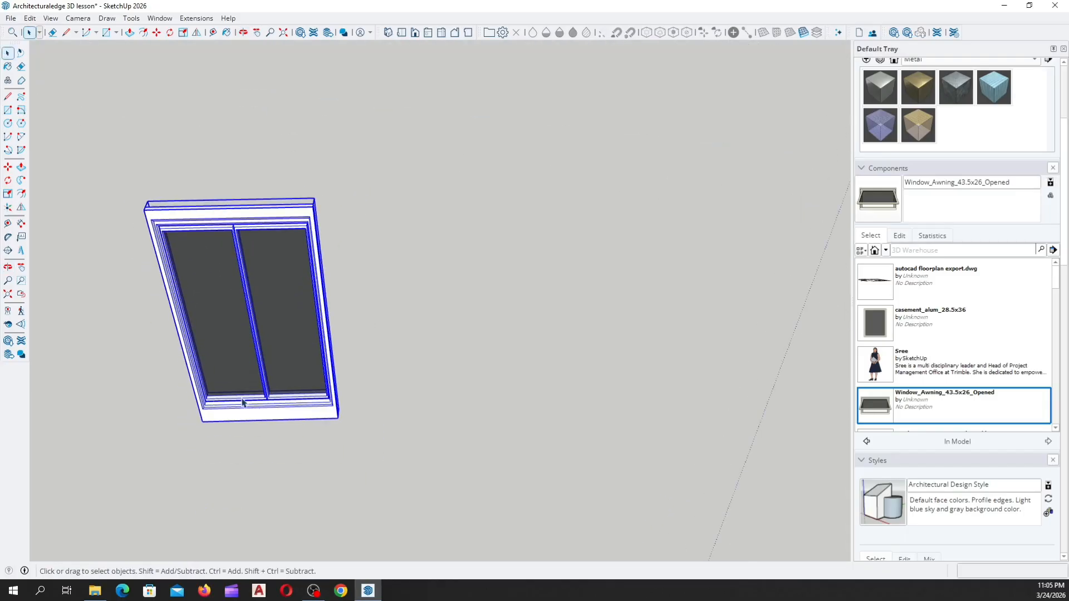
{"action": "scroll", "coordinate": [242, 402], "scroll_direction": "up", "scroll_amount": 2}
{"action": "middle_click_drag", "start_coordinate": [259, 261], "coordinate": [226, 233]}
{"action": "scroll", "coordinate": [318, 233], "scroll_direction": "down", "scroll_amount": 2}
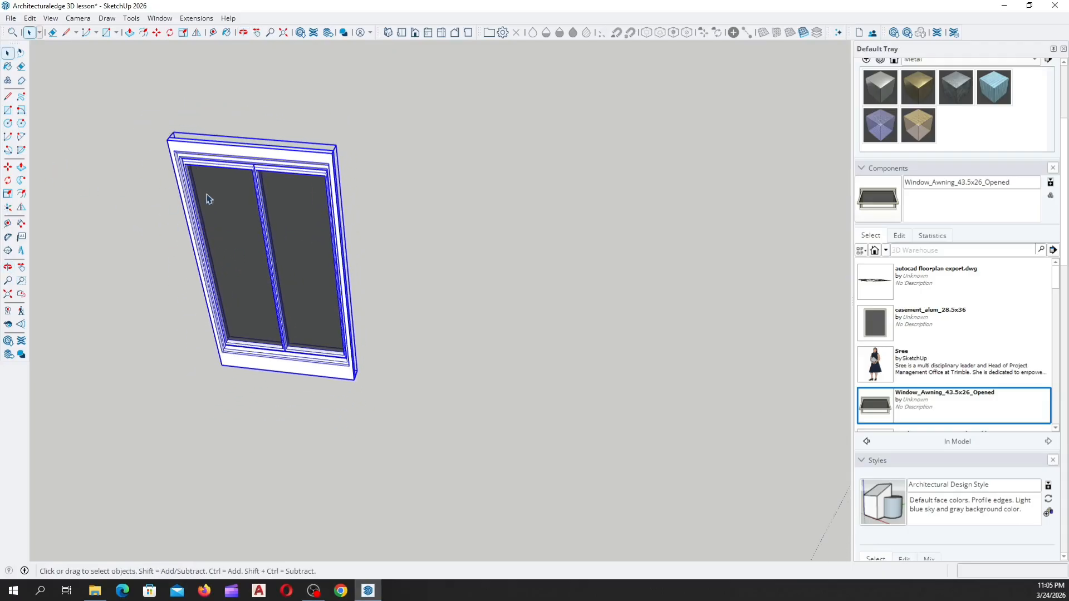
{"action": "right_click", "coordinate": [228, 219]}
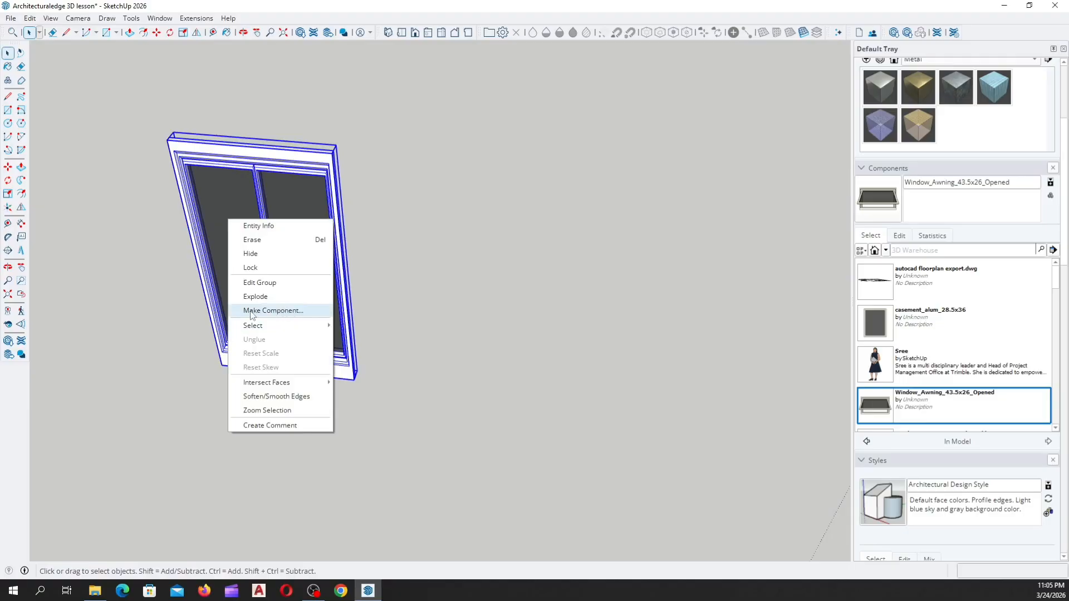
{"action": "left_click", "coordinate": [235, 195]}
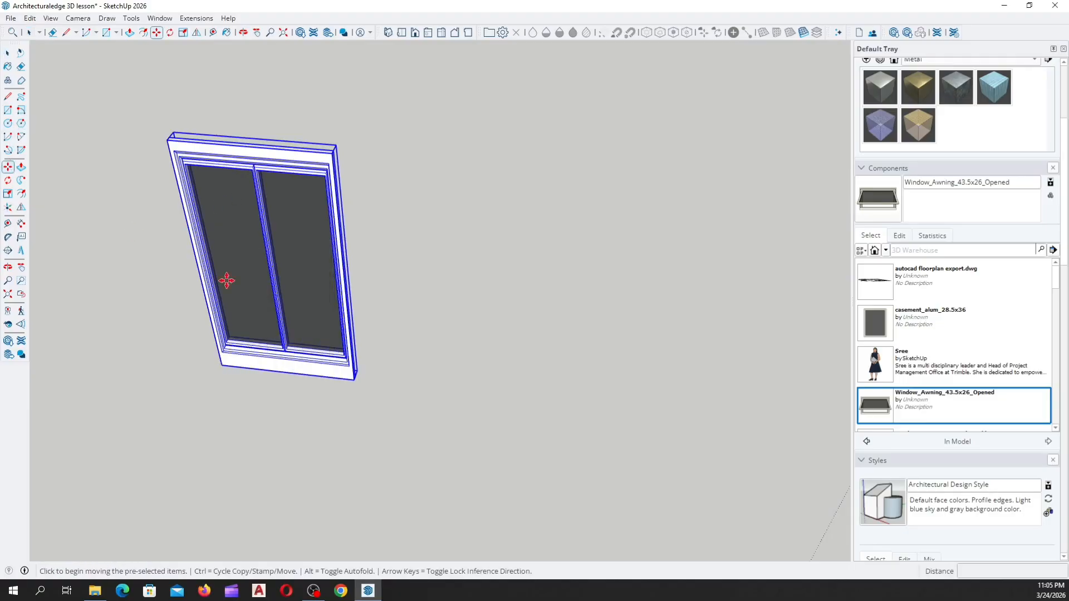
Move the double casement window group by its lower corner onto the lower corner of the tall opening in the long wall
{"action": "left_click", "coordinate": [219, 365]}
{"action": "scroll", "coordinate": [346, 467], "scroll_direction": "down", "scroll_amount": 3}
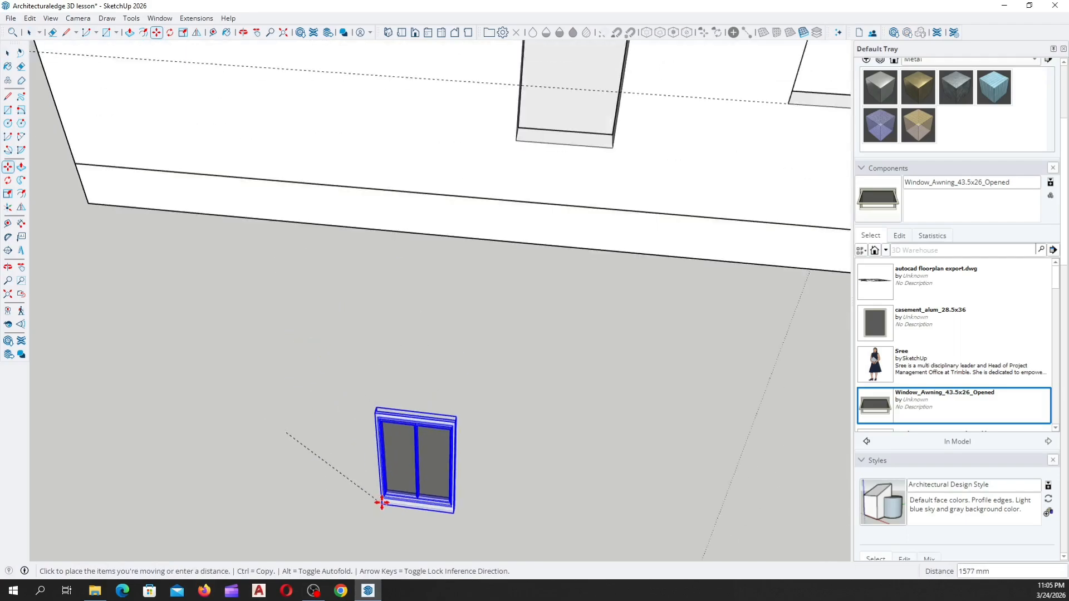
{"action": "scroll", "coordinate": [382, 503], "scroll_direction": "down", "scroll_amount": 3}
{"action": "scroll", "coordinate": [499, 299], "scroll_direction": "up", "scroll_amount": 6}
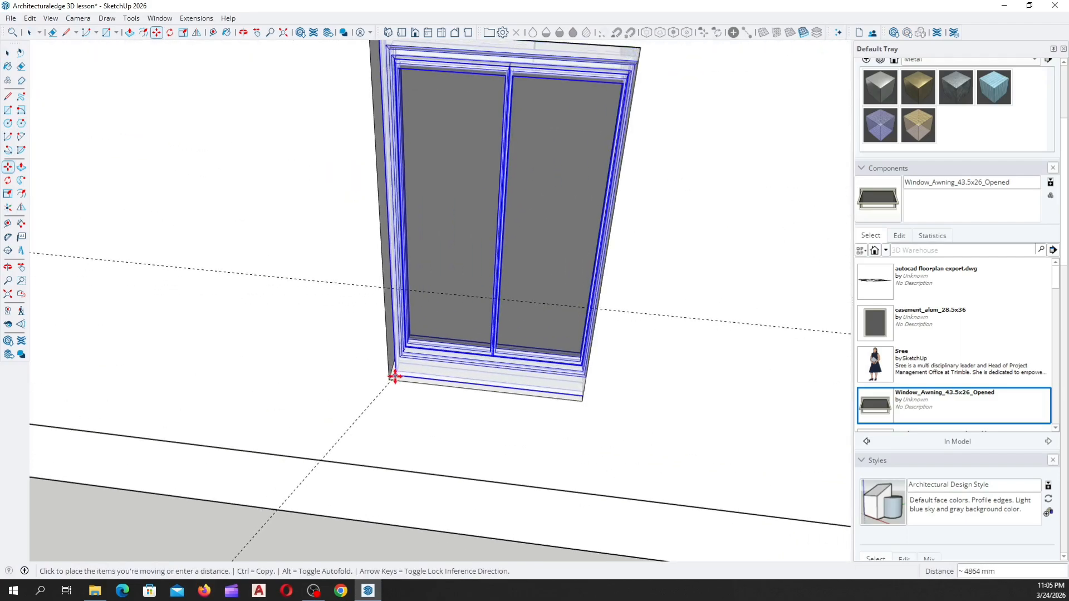
{"action": "scroll", "coordinate": [396, 373], "scroll_direction": "up", "scroll_amount": 5}
{"action": "middle_click_drag", "start_coordinate": [389, 365], "coordinate": [608, 323]}
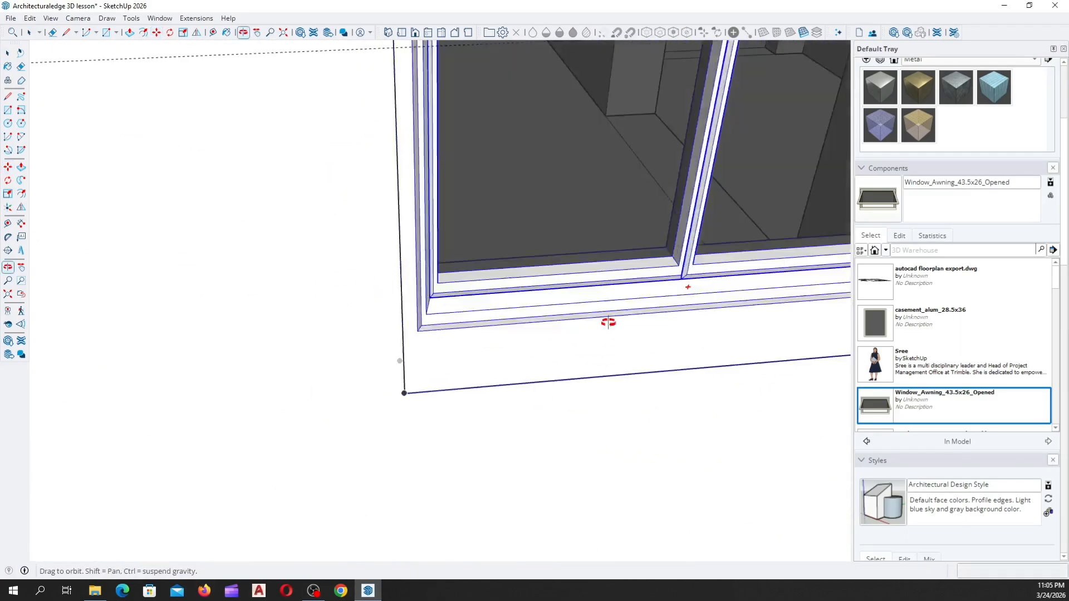
{"action": "scroll", "coordinate": [394, 294], "scroll_direction": "down", "scroll_amount": 8}
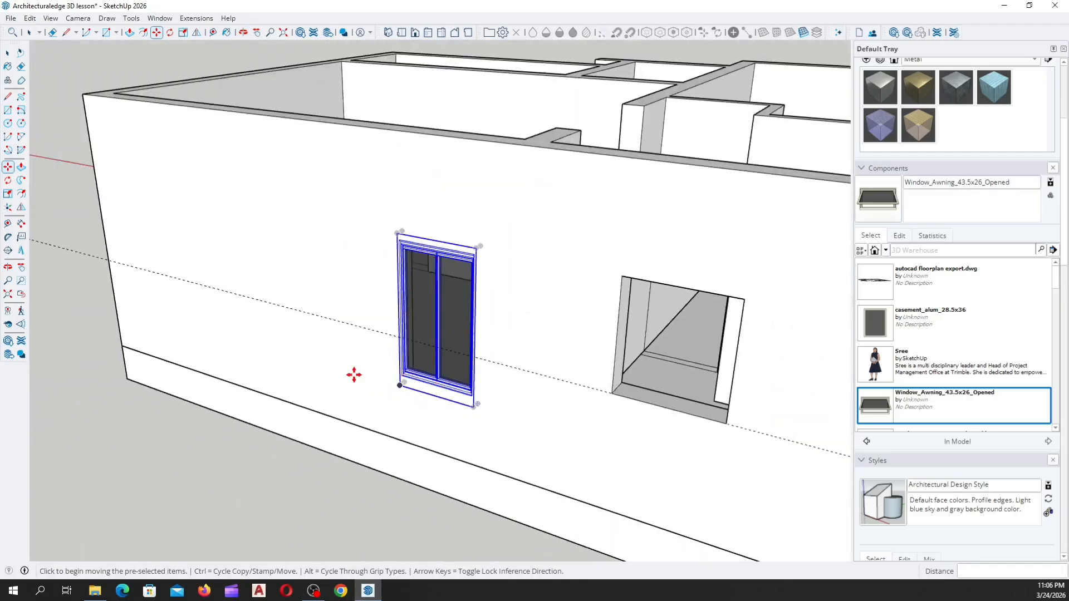
{"action": "middle_click_drag", "start_coordinate": [354, 374], "coordinate": [475, 329]}
Copy the double casement window from its lower corner along the red axis to a clear spot beyond the house's end wall
{"action": "scroll", "coordinate": [307, 351], "scroll_direction": "down", "scroll_amount": 2}
{"action": "scroll", "coordinate": [478, 359], "scroll_direction": "up", "scroll_amount": 5}
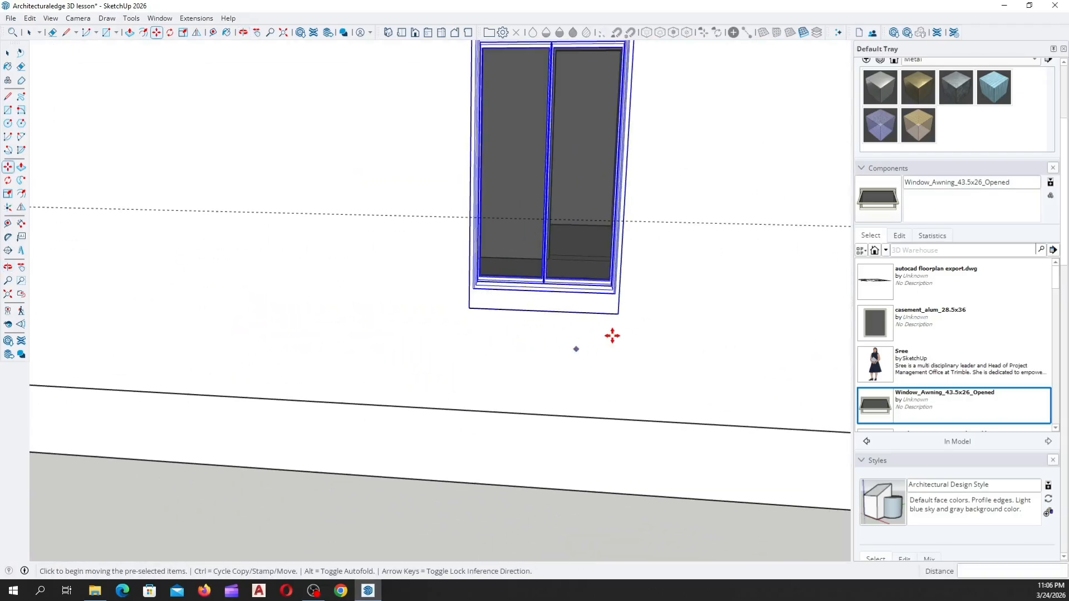
{"action": "scroll", "coordinate": [621, 315], "scroll_direction": "down", "scroll_amount": 10}
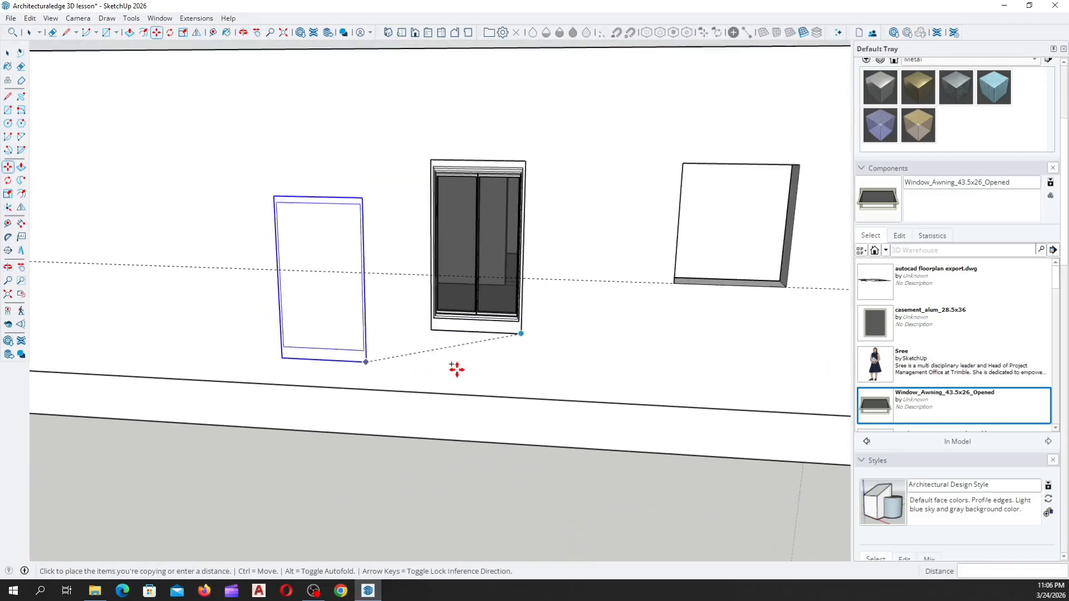
{"action": "middle_click_drag", "start_coordinate": [358, 386], "coordinate": [469, 453]}
{"action": "scroll", "coordinate": [588, 447], "scroll_direction": "down", "scroll_amount": 2}
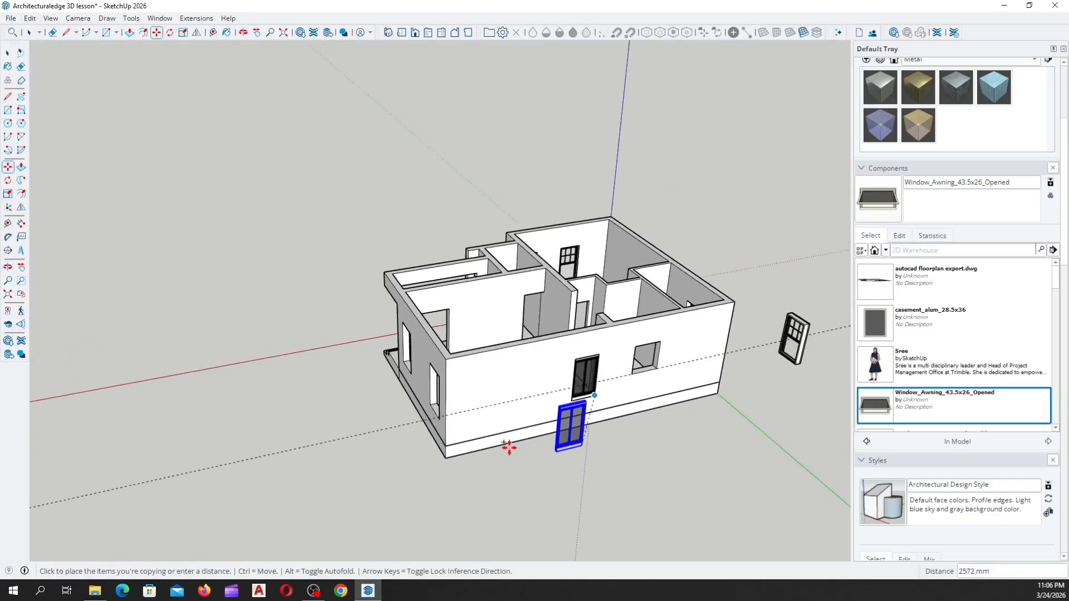
{"action": "scroll", "coordinate": [368, 445], "scroll_direction": "up", "scroll_amount": 1}
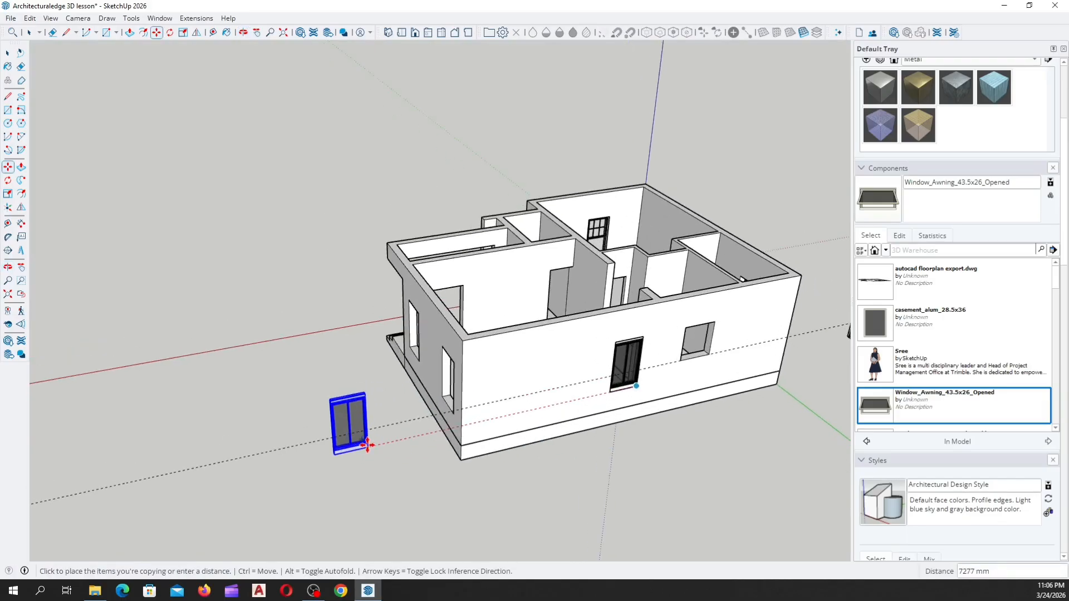
{"action": "left_click", "coordinate": [424, 440]}
{"action": "scroll", "coordinate": [239, 410], "scroll_direction": "up", "scroll_amount": 2}
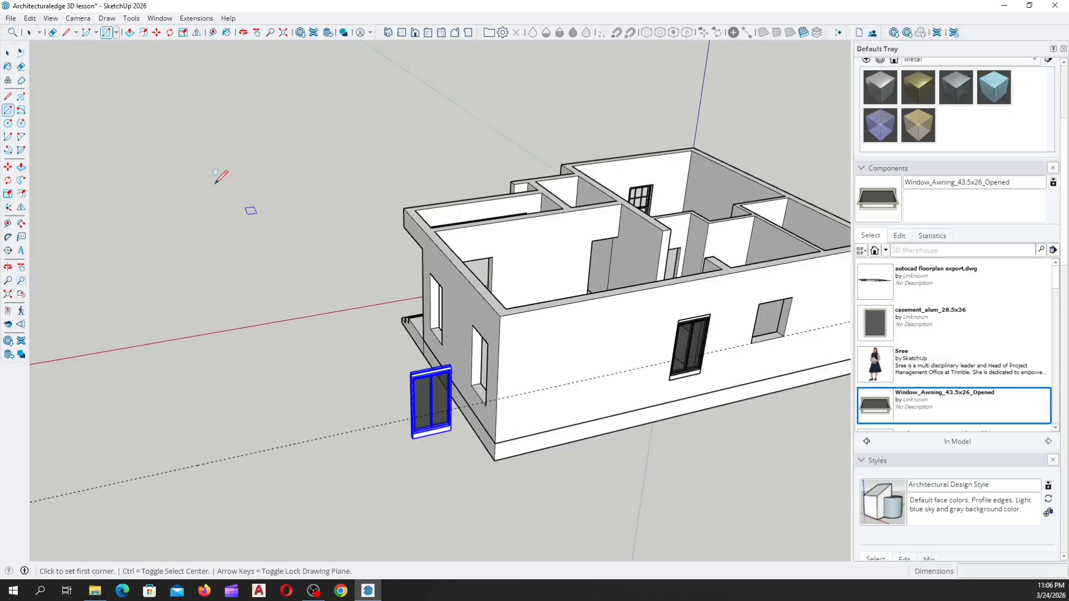
Rotate the copied window 90 degrees about the vertical axis so it is parallel to the end wall
{"action": "left_click", "coordinate": [21, 184]}
{"action": "scroll", "coordinate": [441, 496], "scroll_direction": "up", "scroll_amount": 4}
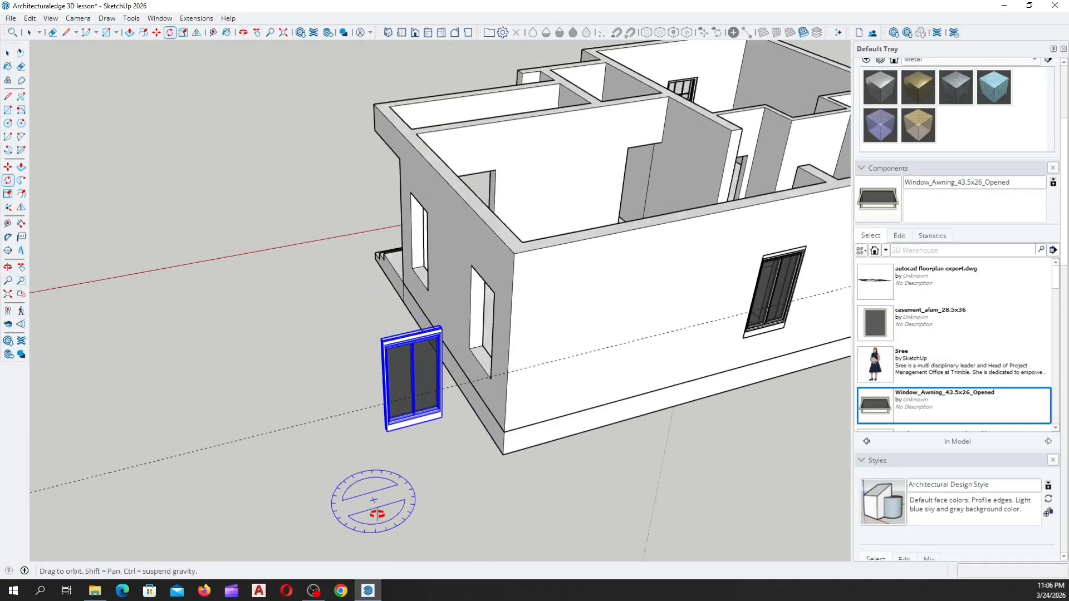
{"action": "left_click", "coordinate": [404, 479]}
{"action": "scroll", "coordinate": [419, 412], "scroll_direction": "down", "scroll_amount": 4}
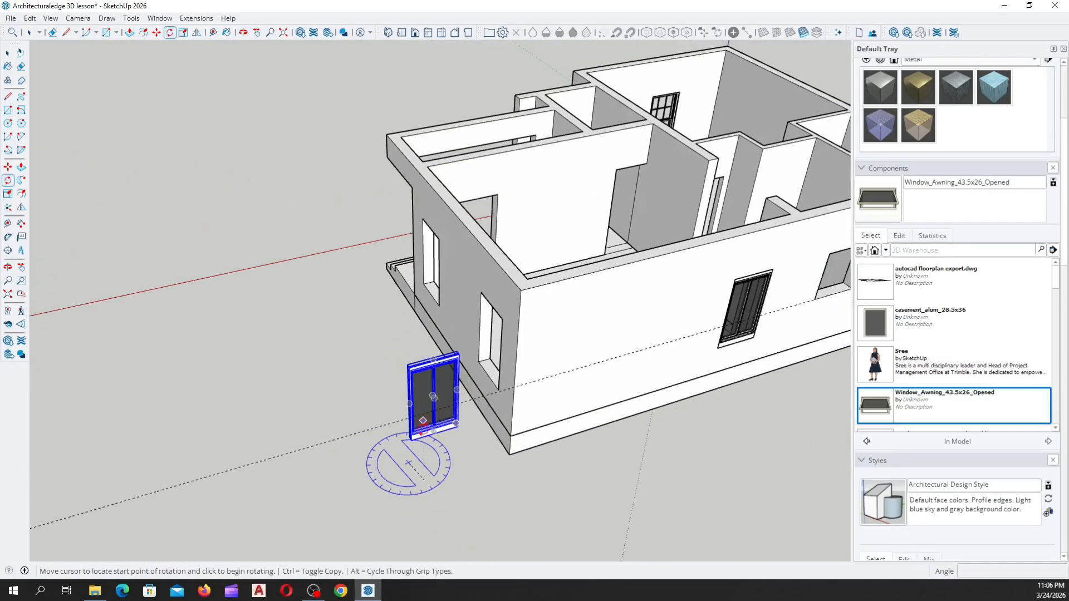
{"action": "scroll", "coordinate": [439, 493], "scroll_direction": "up", "scroll_amount": 1}
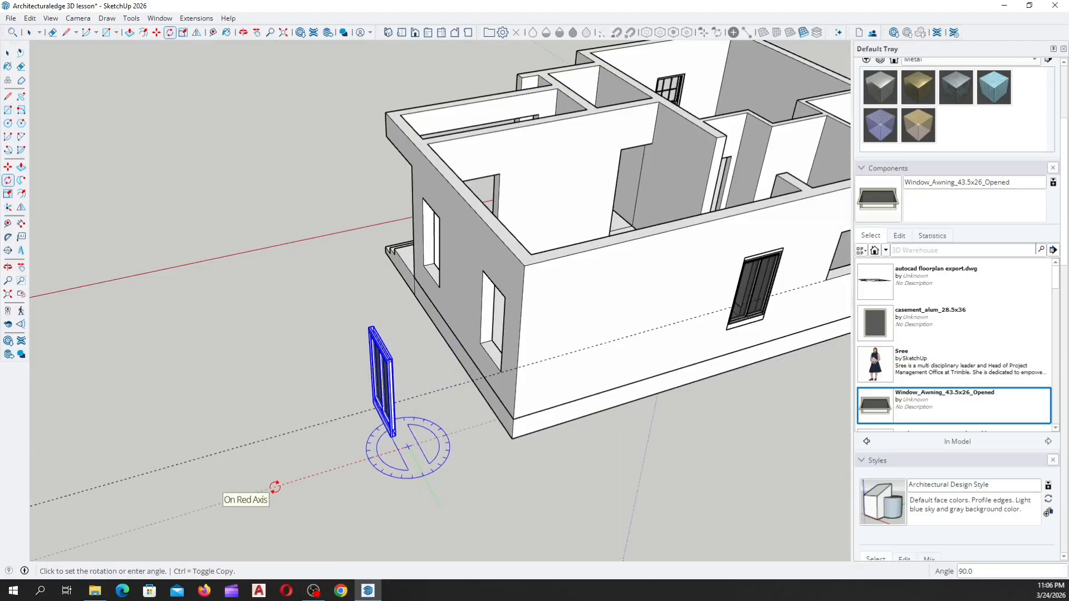
{"action": "left_click", "coordinate": [275, 487]}
Move the rotated window by its lower corner into the end wall opening nearest the long wall's corner
{"action": "scroll", "coordinate": [645, 369], "scroll_direction": "up", "scroll_amount": 6}
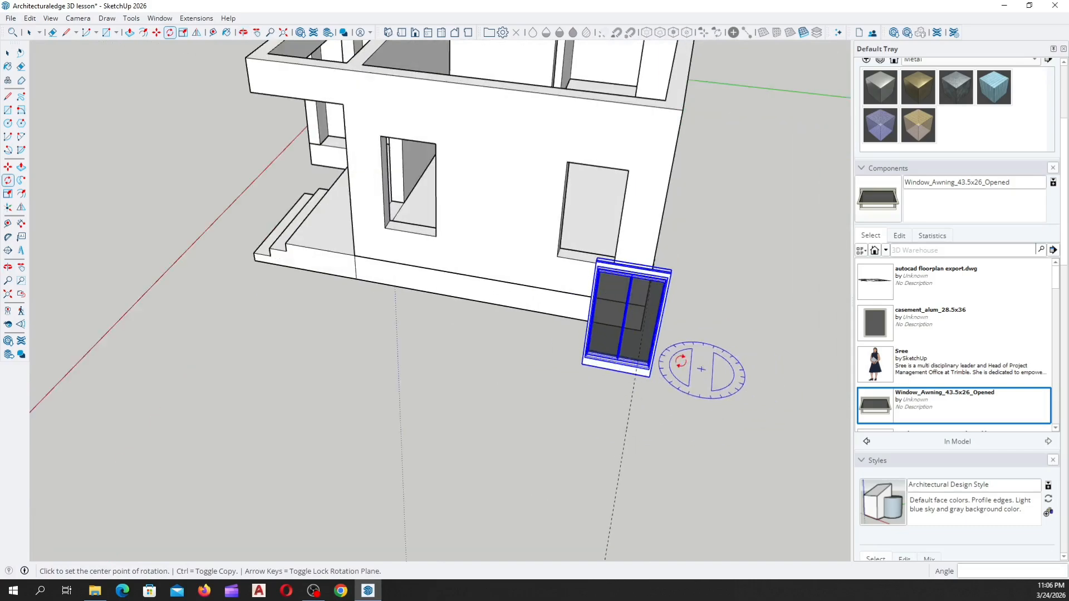
{"action": "scroll", "coordinate": [529, 366], "scroll_direction": "up", "scroll_amount": 2}
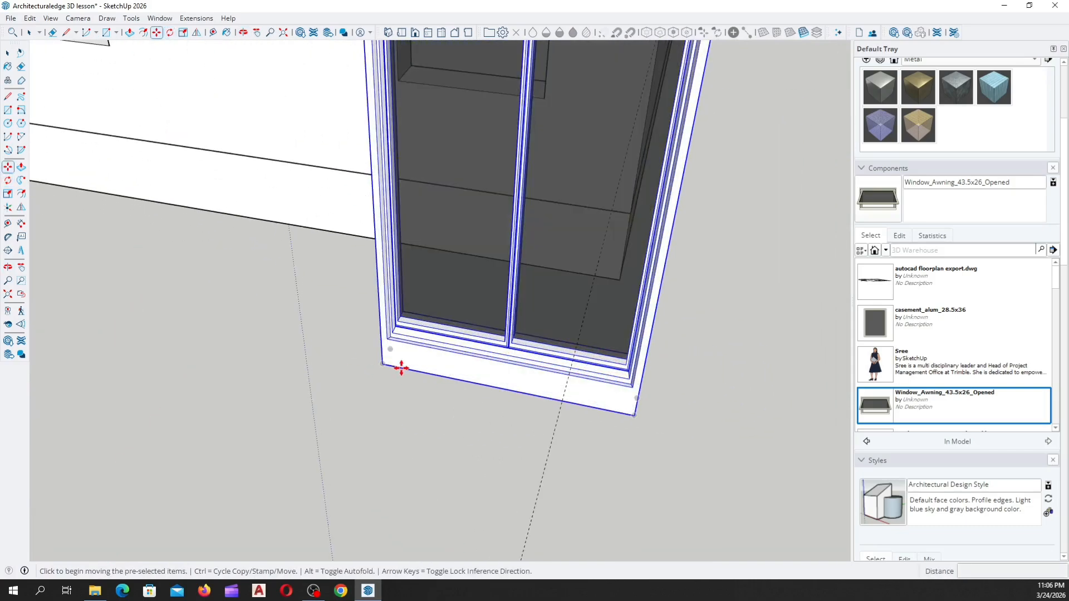
{"action": "left_click", "coordinate": [635, 417]}
{"action": "scroll", "coordinate": [416, 501], "scroll_direction": "down", "scroll_amount": 10}
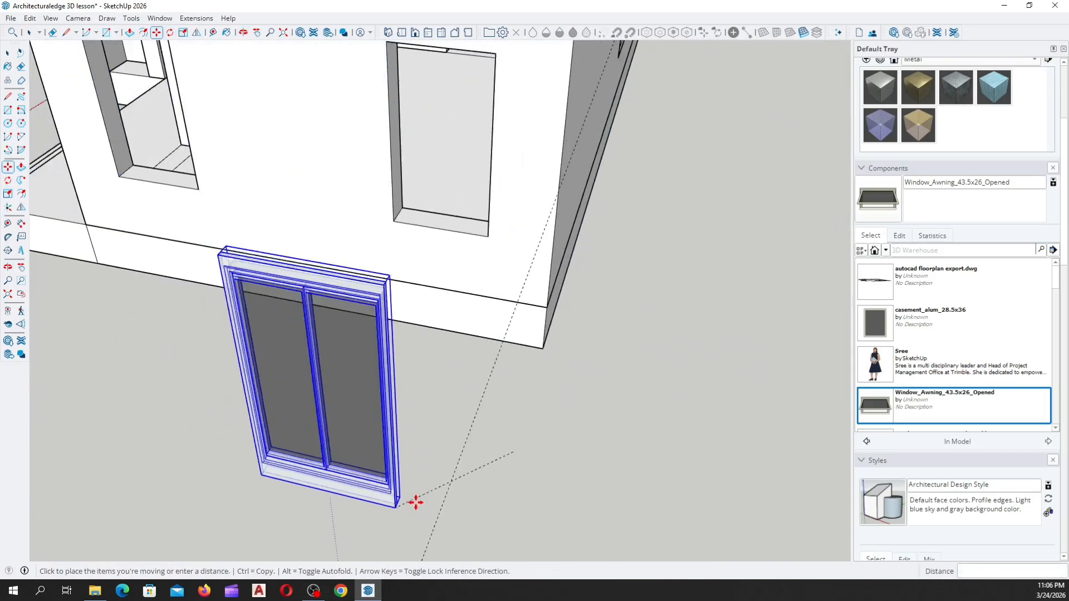
{"action": "scroll", "coordinate": [467, 306], "scroll_direction": "up", "scroll_amount": 8}
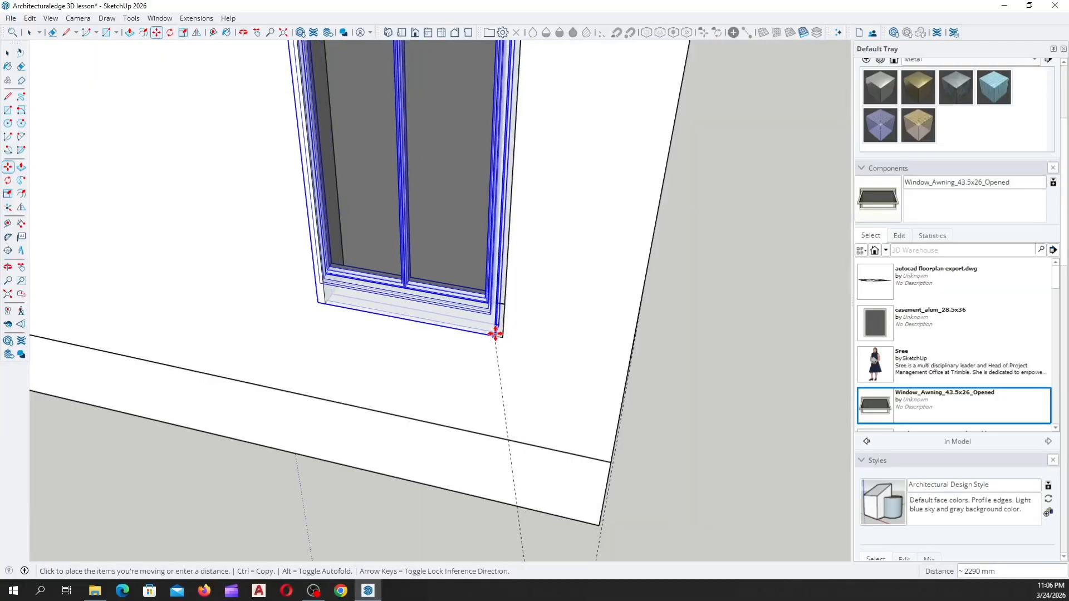
{"action": "left_click", "coordinate": [501, 333]}
{"action": "scroll", "coordinate": [512, 374], "scroll_direction": "down", "scroll_amount": 5}
Copy the end wall window 2600 mm from its lower corner into the second opening beside the porch steps
{"action": "scroll", "coordinate": [506, 376], "scroll_direction": "up", "scroll_amount": 5}
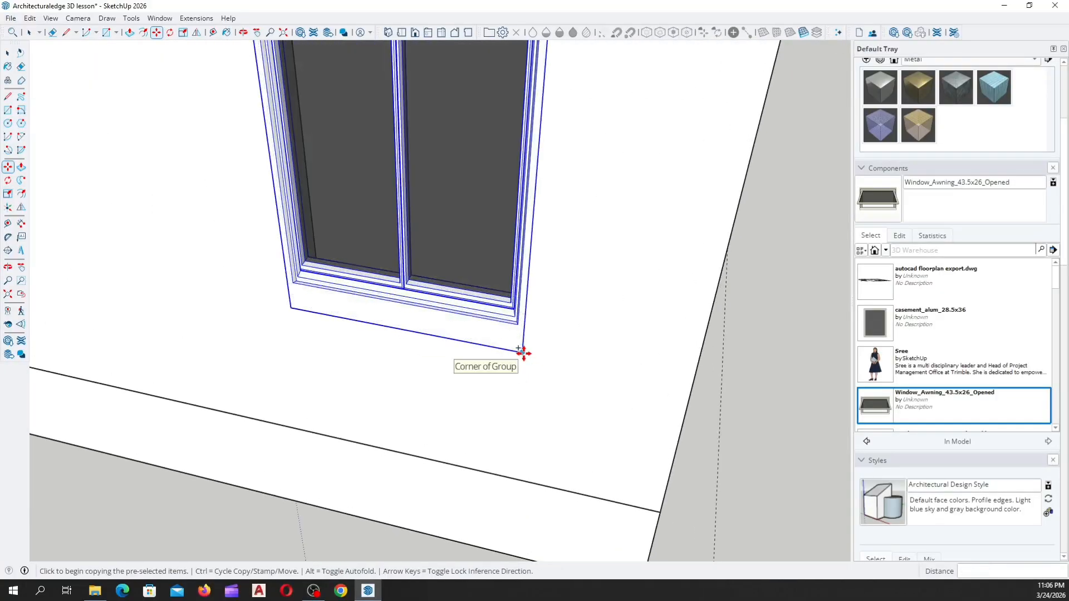
{"action": "scroll", "coordinate": [526, 396], "scroll_direction": "down", "scroll_amount": 2}
{"action": "scroll", "coordinate": [521, 337], "scroll_direction": "up", "scroll_amount": 4}
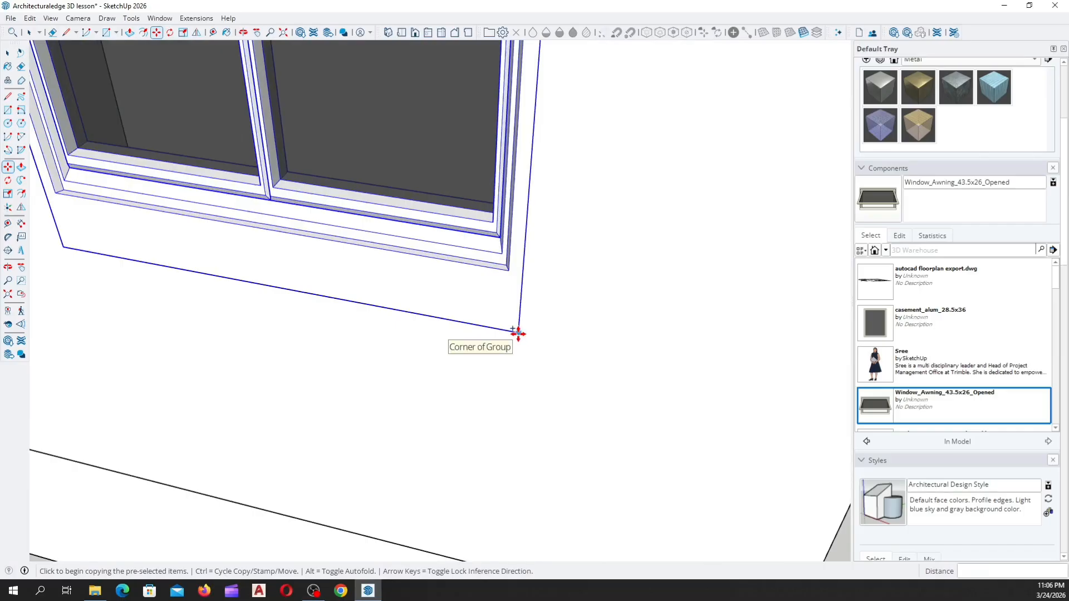
{"action": "left_click", "coordinate": [518, 333]}
{"action": "scroll", "coordinate": [467, 362], "scroll_direction": "down", "scroll_amount": 10}
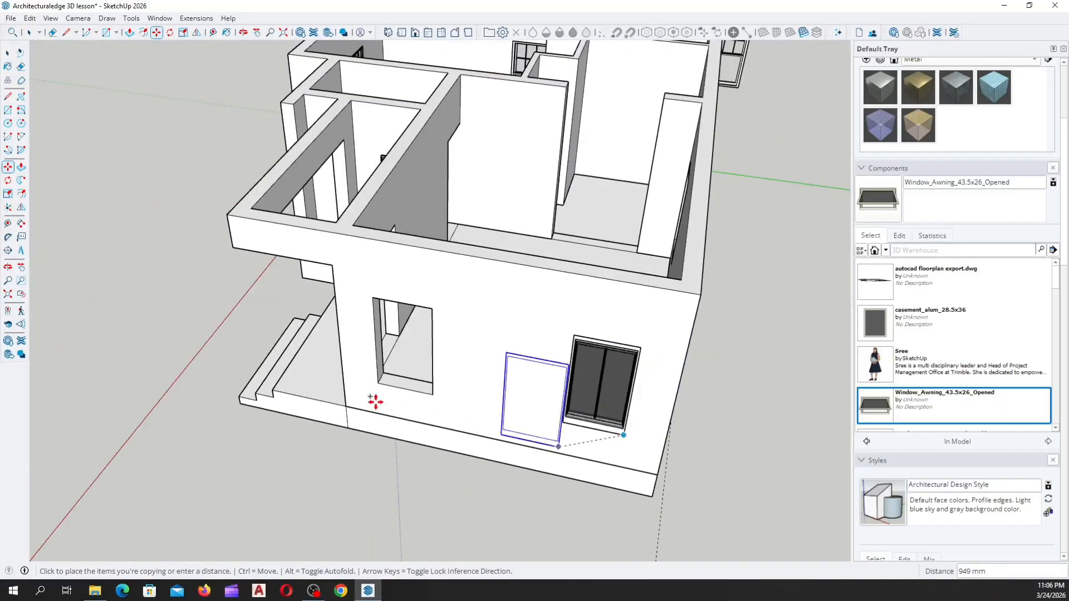
{"action": "scroll", "coordinate": [375, 401], "scroll_direction": "up", "scroll_amount": 6}
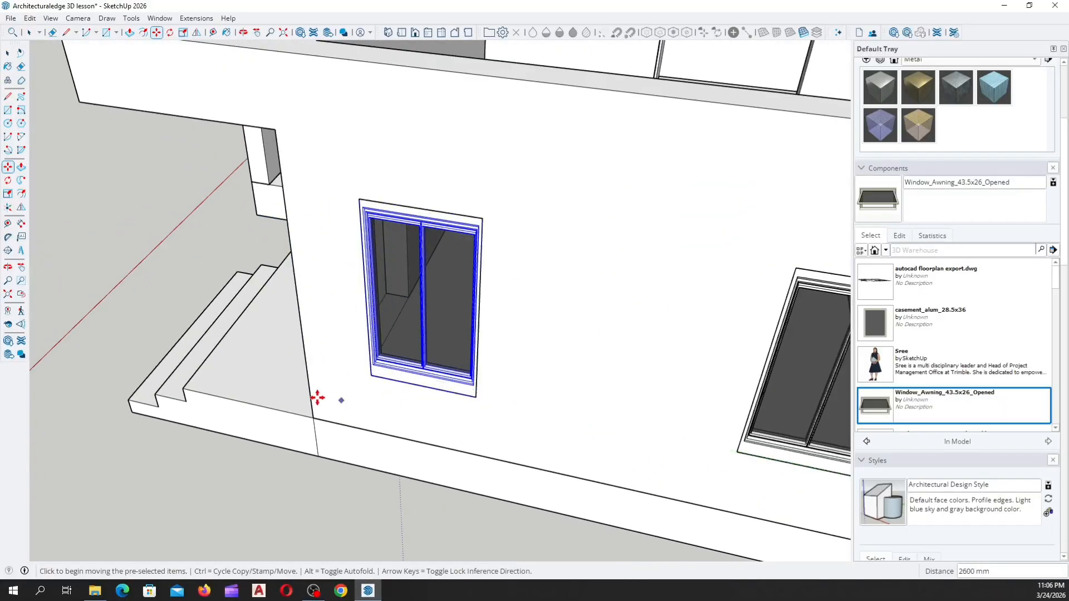
{"action": "scroll", "coordinate": [317, 397], "scroll_direction": "down", "scroll_amount": 6}
Copy the long wall's double casement window by its lower corner onto the lower corner of the adjacent shorter opening
{"action": "middle_click_drag", "start_coordinate": [262, 410], "coordinate": [423, 354]}
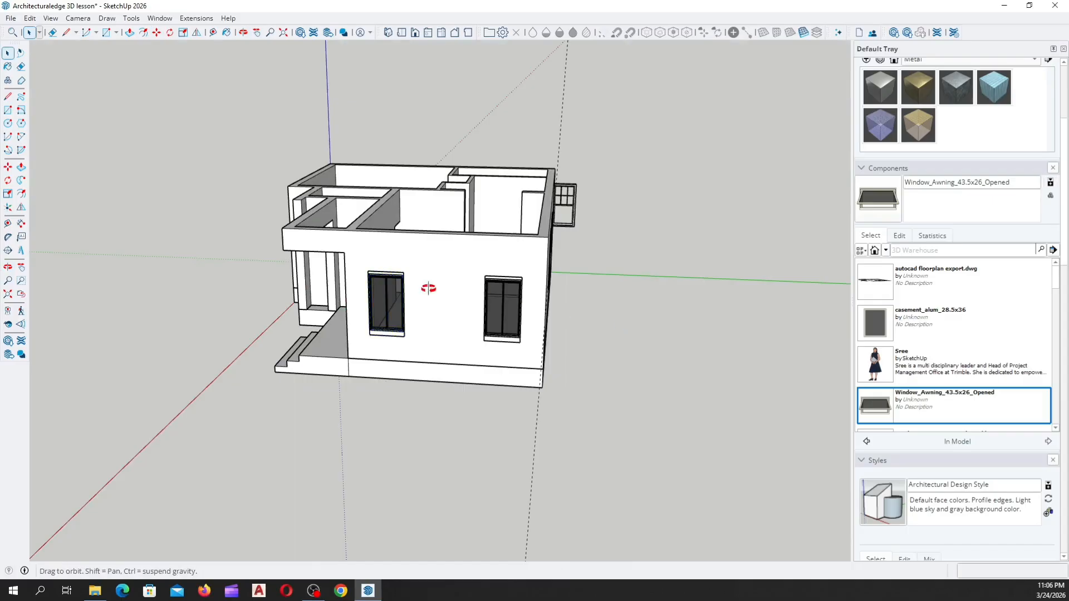
{"action": "middle_click_drag", "start_coordinate": [428, 288], "coordinate": [155, 353]}
{"action": "scroll", "coordinate": [351, 334], "scroll_direction": "up", "scroll_amount": 8}
{"action": "left_click", "coordinate": [337, 337]}
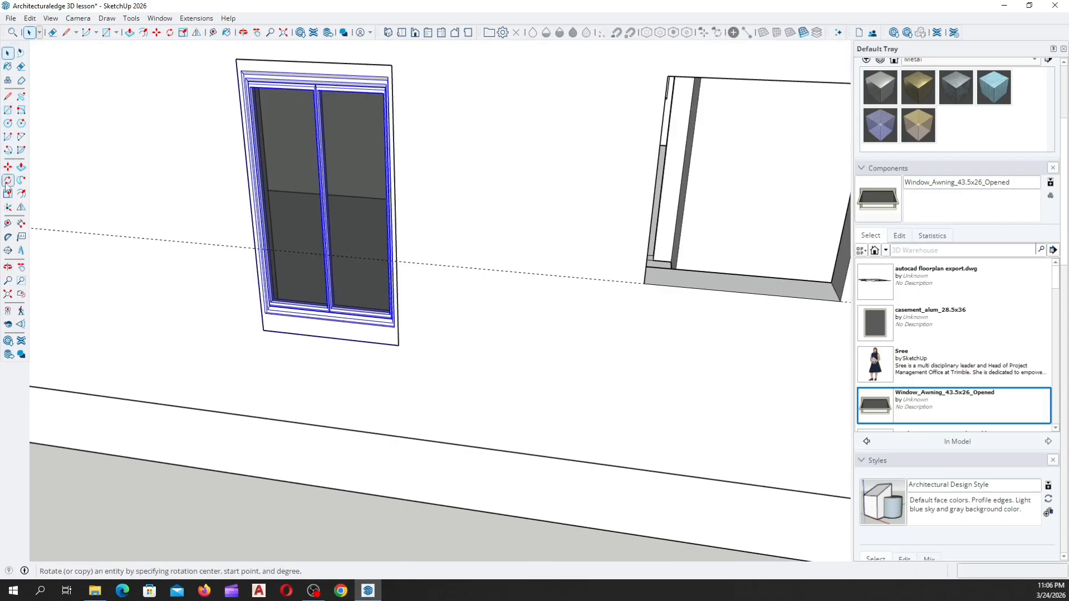
{"action": "scroll", "coordinate": [232, 341], "scroll_direction": "up", "scroll_amount": 3}
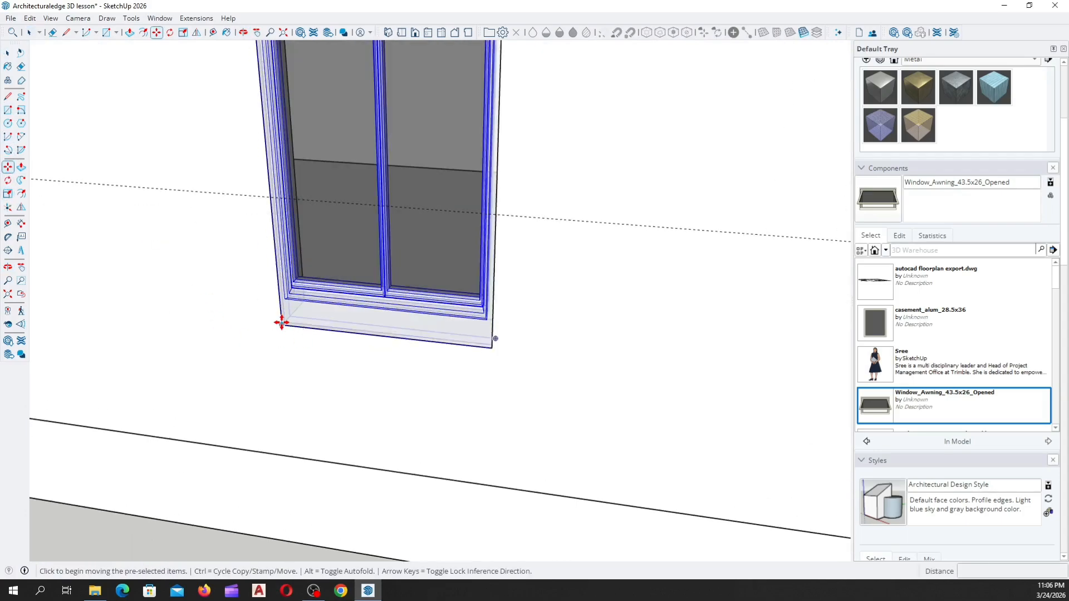
{"action": "left_click", "coordinate": [281, 326]}
{"action": "scroll", "coordinate": [136, 460], "scroll_direction": "down", "scroll_amount": 5}
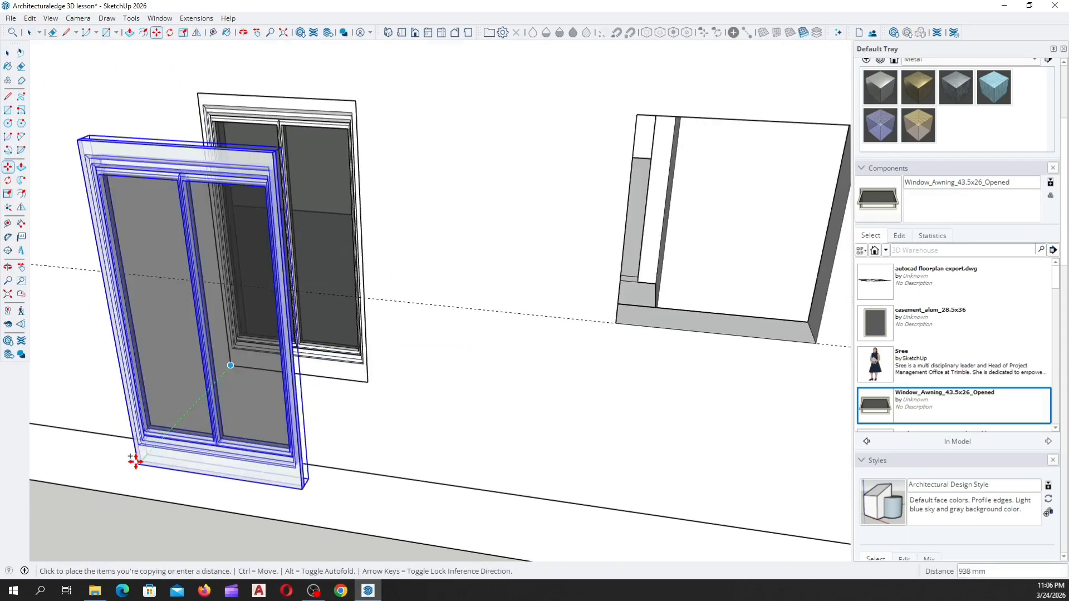
{"action": "scroll", "coordinate": [372, 396], "scroll_direction": "up", "scroll_amount": 5}
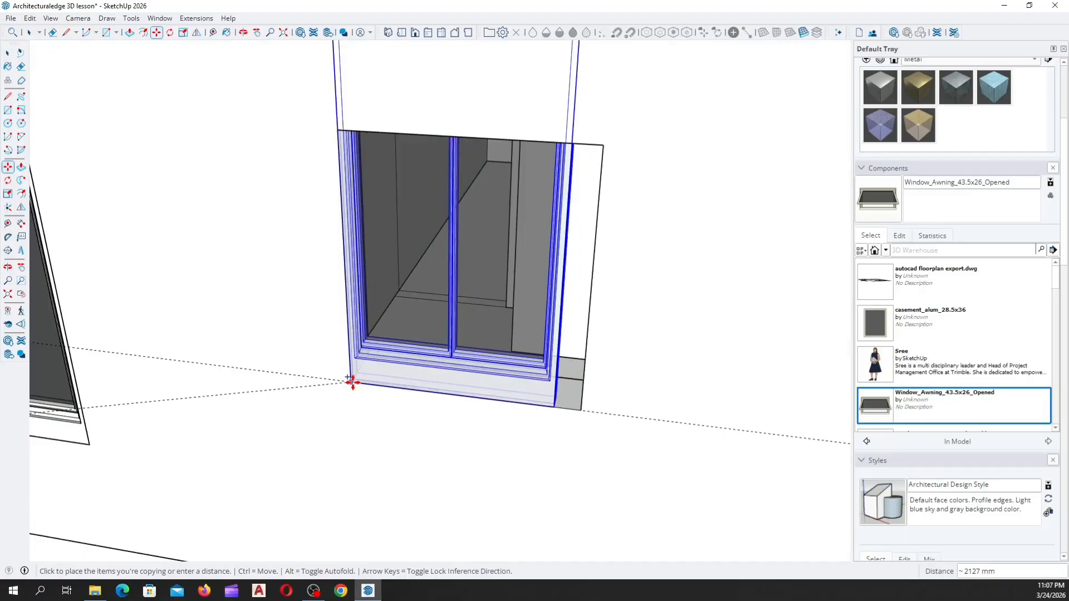
{"action": "left_click", "coordinate": [355, 382]}
{"action": "scroll", "coordinate": [310, 466], "scroll_direction": "down", "scroll_amount": 5}
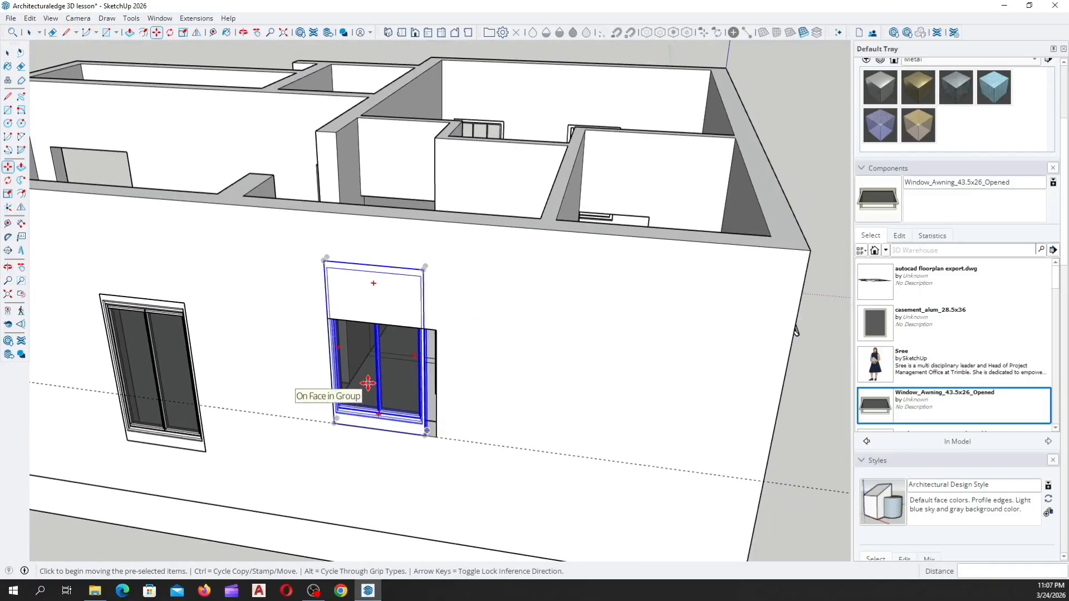
Scale the copied window from its upper corner to the shorter opening's upper corner so it fills the opening
{"action": "key", "text": "s"}
{"action": "scroll", "coordinate": [364, 362], "scroll_direction": "down", "scroll_amount": 2}
{"action": "scroll", "coordinate": [384, 347], "scroll_direction": "up", "scroll_amount": 6}
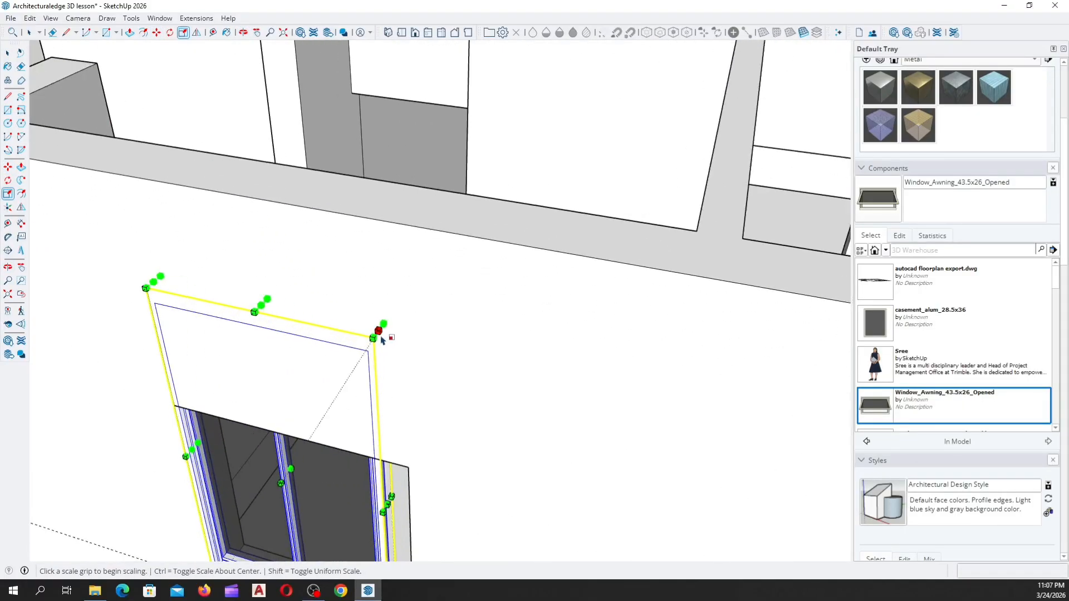
{"action": "left_click_drag", "start_coordinate": [381, 338], "coordinate": [414, 459]}
{"action": "scroll", "coordinate": [358, 291], "scroll_direction": "down", "scroll_amount": 1}
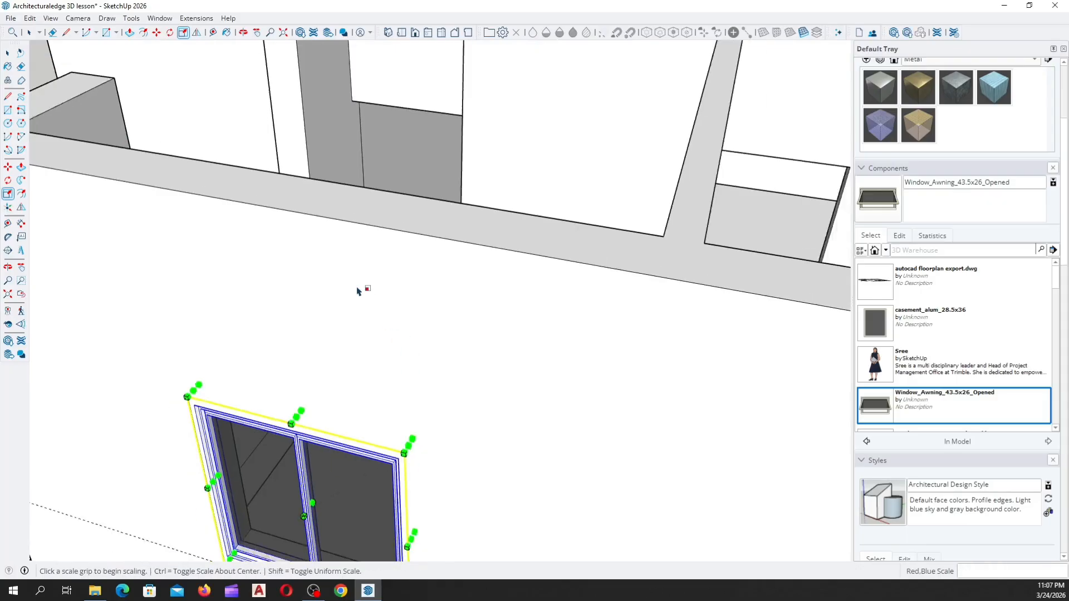
{"action": "scroll", "coordinate": [358, 291], "scroll_direction": "down", "scroll_amount": 5}
{"action": "key", "text": "space"}
{"action": "middle_click_drag", "start_coordinate": [336, 349], "coordinate": [656, 115]}
{"action": "left_click", "coordinate": [656, 115]}
Delete the spare sash window standing outside the house
{"action": "scroll", "coordinate": [518, 269], "scroll_direction": "up", "scroll_amount": 6}
{"action": "middle_click_drag", "start_coordinate": [517, 269], "coordinate": [281, 348]}
{"action": "scroll", "coordinate": [474, 435], "scroll_direction": "down", "scroll_amount": 3}
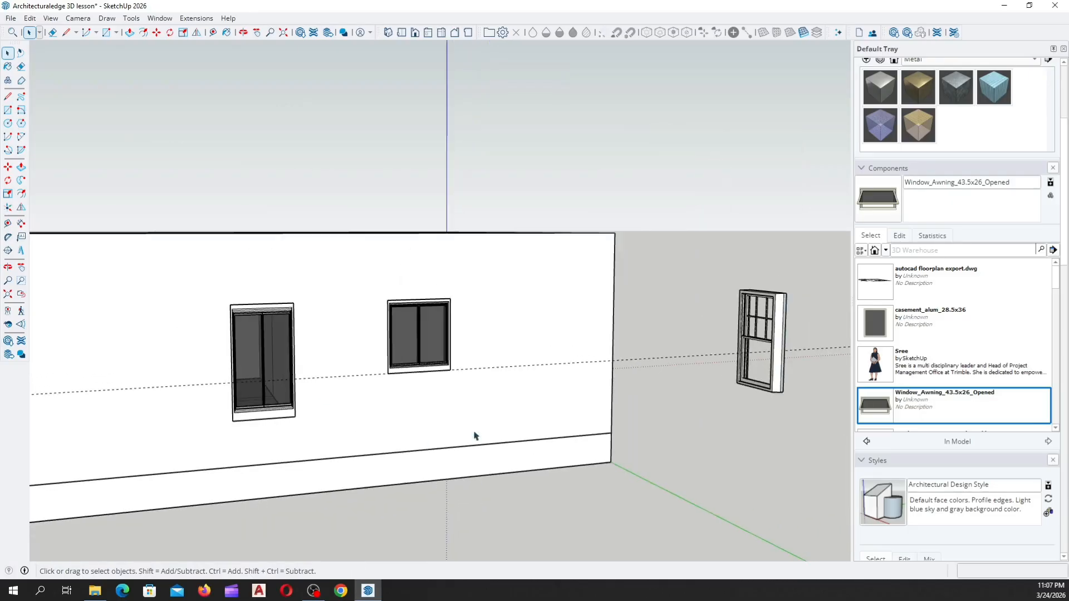
{"action": "scroll", "coordinate": [474, 435], "scroll_direction": "down", "scroll_amount": 3}
{"action": "middle_click_drag", "start_coordinate": [329, 406], "coordinate": [262, 337]}
{"action": "scroll", "coordinate": [616, 301], "scroll_direction": "down", "scroll_amount": 5}
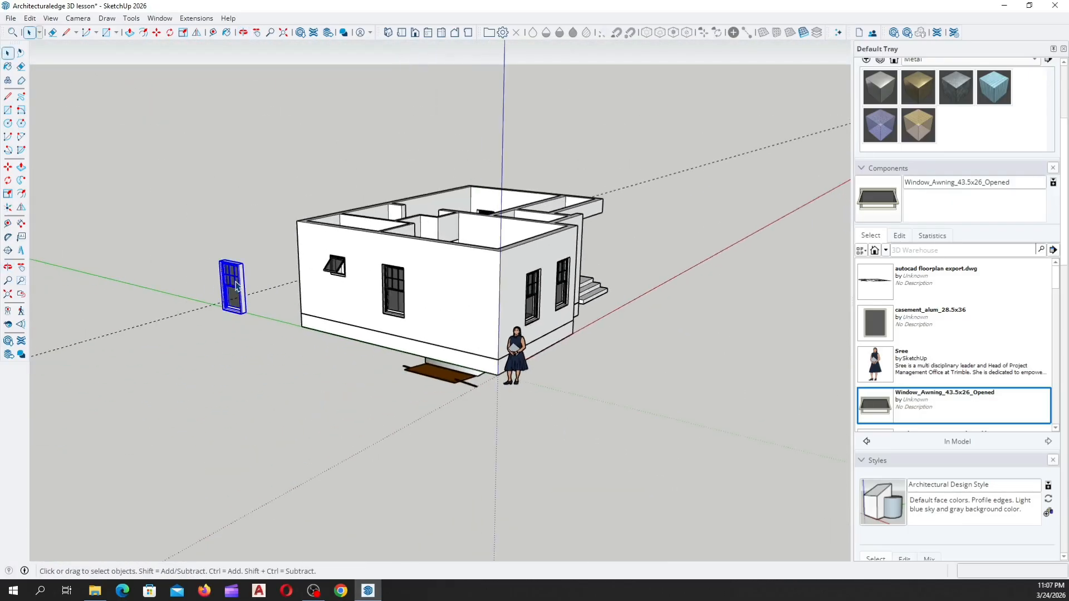
{"action": "scroll", "coordinate": [236, 286], "scroll_direction": "up", "scroll_amount": 6}
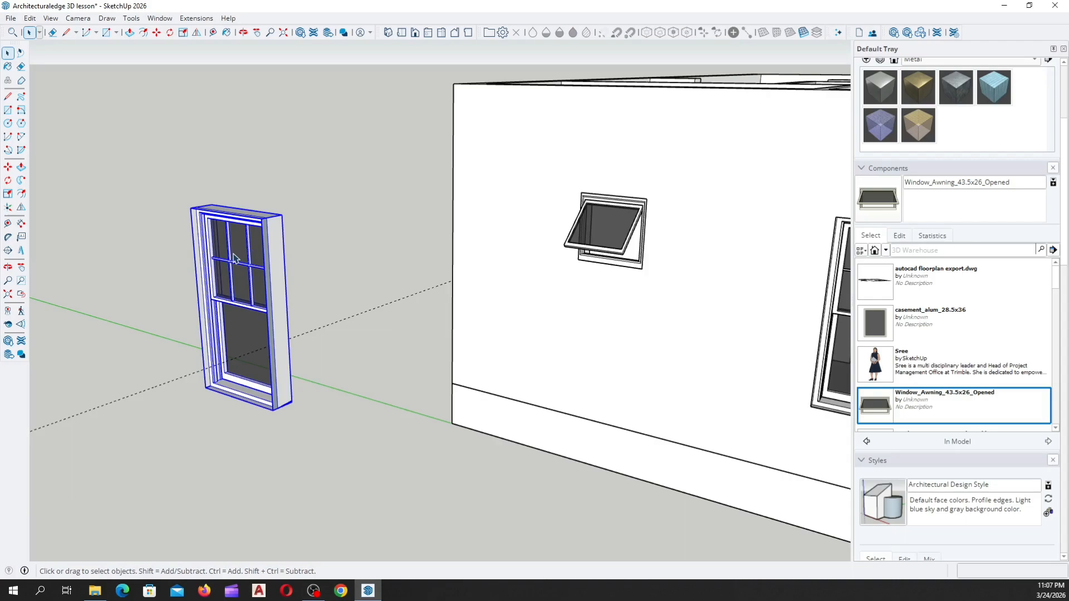
{"action": "key", "text": "Delete"}
Examine the fitted sash windows on the front wall and the empty door opening on the porch
{"action": "scroll", "coordinate": [249, 376], "scroll_direction": "down", "scroll_amount": 7}
{"action": "middle_click_drag", "start_coordinate": [539, 349], "coordinate": [335, 303]}
{"action": "scroll", "coordinate": [271, 379], "scroll_direction": "down", "scroll_amount": 5}
{"action": "scroll", "coordinate": [330, 390], "scroll_direction": "up", "scroll_amount": 6}
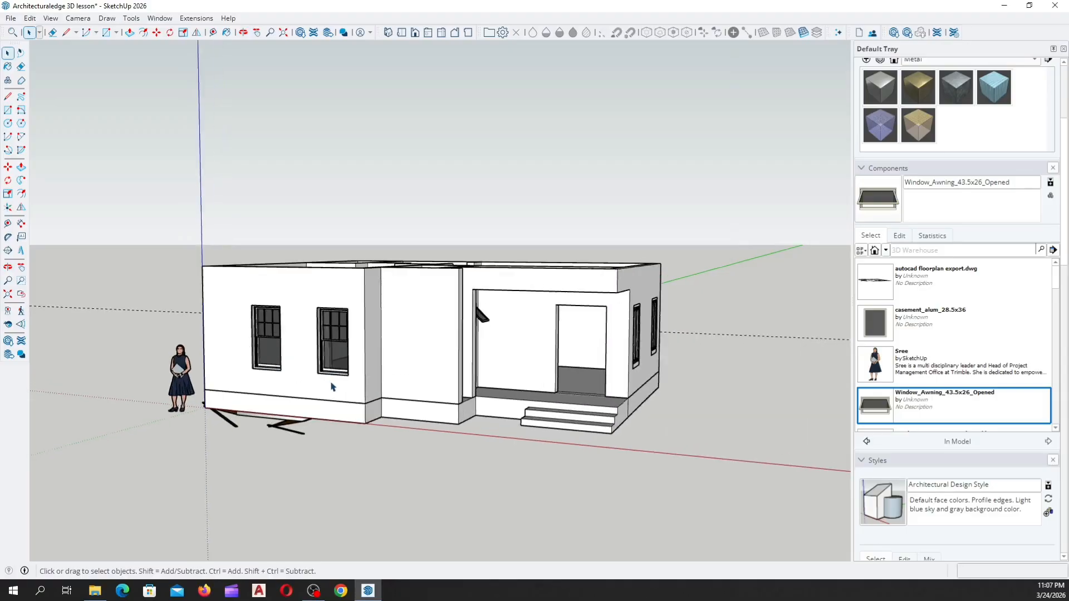
{"action": "middle_click_drag", "start_coordinate": [390, 345], "coordinate": [369, 309]}
{"action": "scroll", "coordinate": [367, 309], "scroll_direction": "up", "scroll_amount": 4}
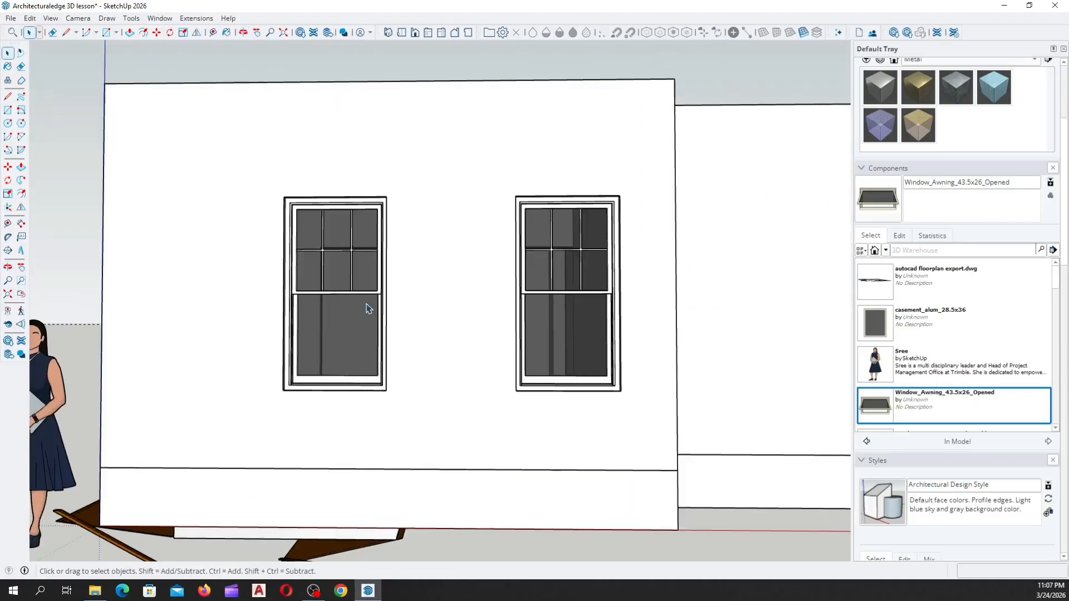
{"action": "scroll", "coordinate": [260, 368], "scroll_direction": "down", "scroll_amount": 1}
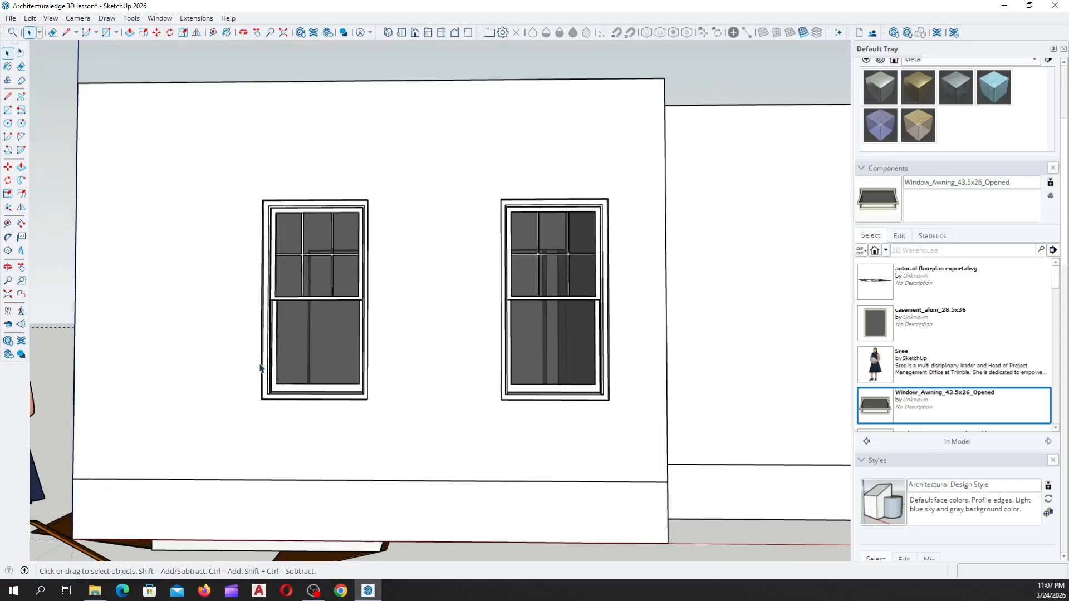
{"action": "scroll", "coordinate": [497, 365], "scroll_direction": "down", "scroll_amount": 6}
{"action": "middle_click_drag", "start_coordinate": [495, 389], "coordinate": [493, 411]}
{"action": "scroll", "coordinate": [531, 383], "scroll_direction": "up", "scroll_amount": 5}
{"action": "mouse_move", "coordinate": [473, 375]}
{"action": "middle_mouse_down"}
{"action": "mouse_move", "coordinate": [274, 362]}
{"action": "mouse_move", "coordinate": [329, 378]}
{"action": "mouse_move", "coordinate": [489, 370]}
{"action": "middle_mouse_up"}
{"action": "scroll", "coordinate": [339, 302], "scroll_direction": "down", "scroll_amount": 5}
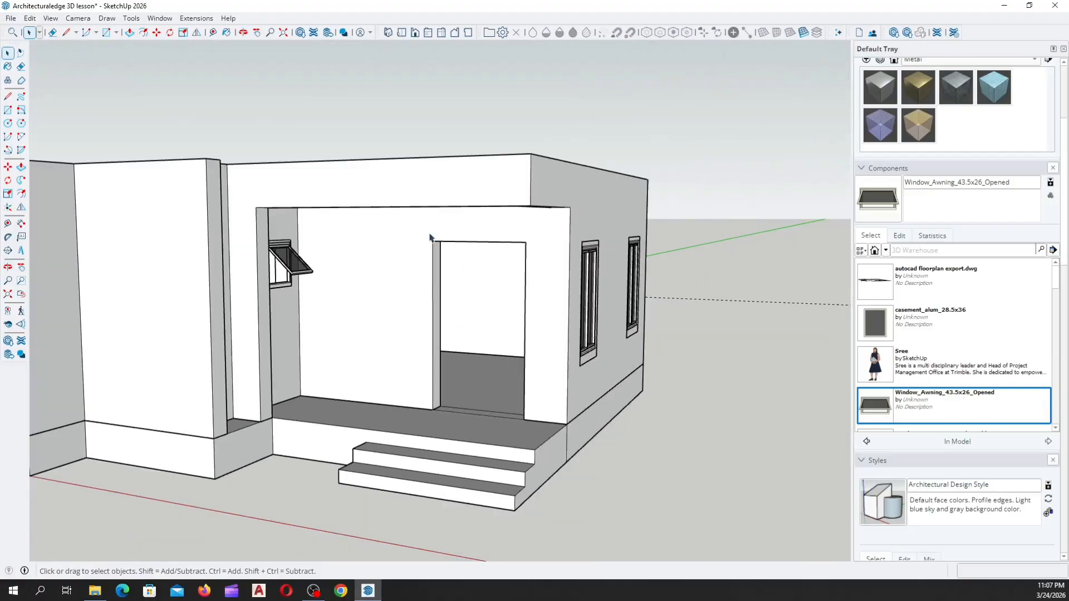
Start importing a model and browse to the Doors folder within the ARCHITECTURE components
{"action": "scroll", "coordinate": [468, 266], "scroll_direction": "up", "scroll_amount": 3}
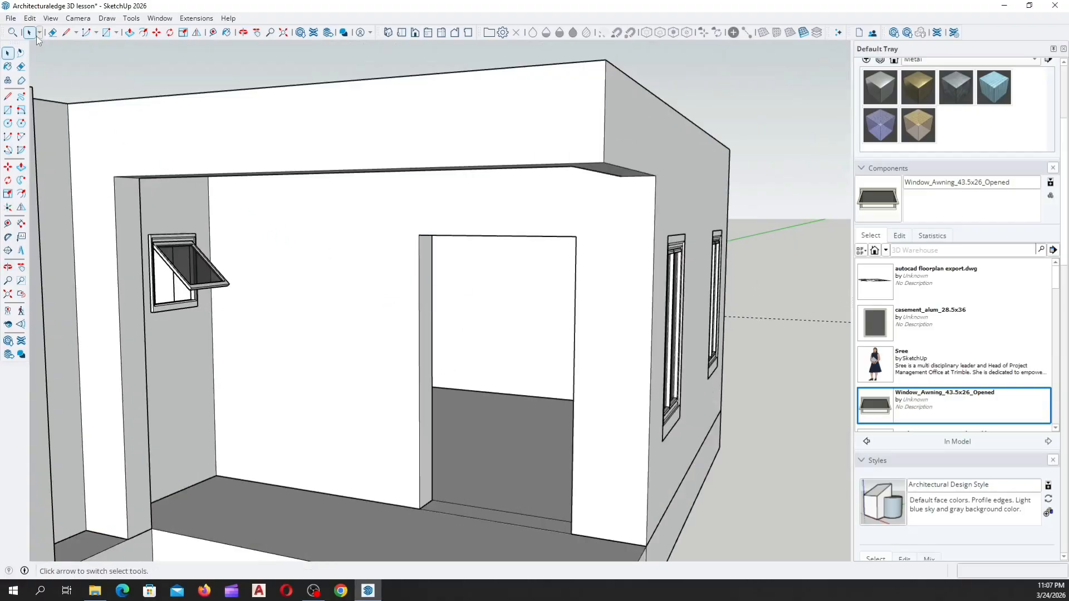
{"action": "left_click", "coordinate": [11, 18]}
{"action": "left_click", "coordinate": [31, 190]}
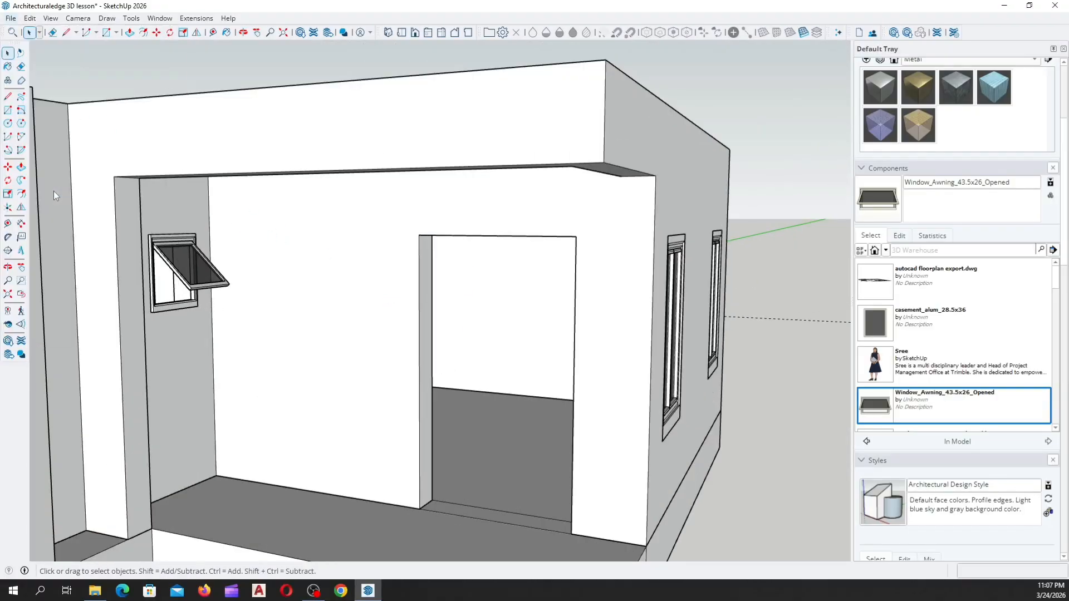
{"action": "scroll", "coordinate": [247, 225], "scroll_direction": "down", "scroll_amount": 1}
{"action": "scroll", "coordinate": [148, 146], "scroll_direction": "up", "scroll_amount": 1}
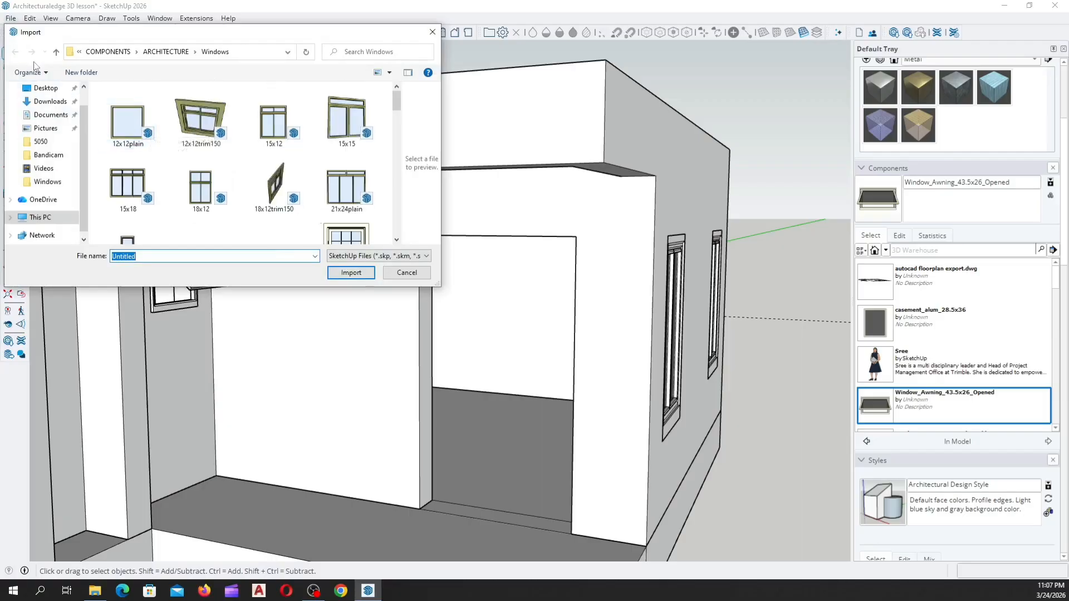
{"action": "left_click", "coordinate": [55, 52]}
{"action": "scroll", "coordinate": [208, 162], "scroll_direction": "up", "scroll_amount": 4}
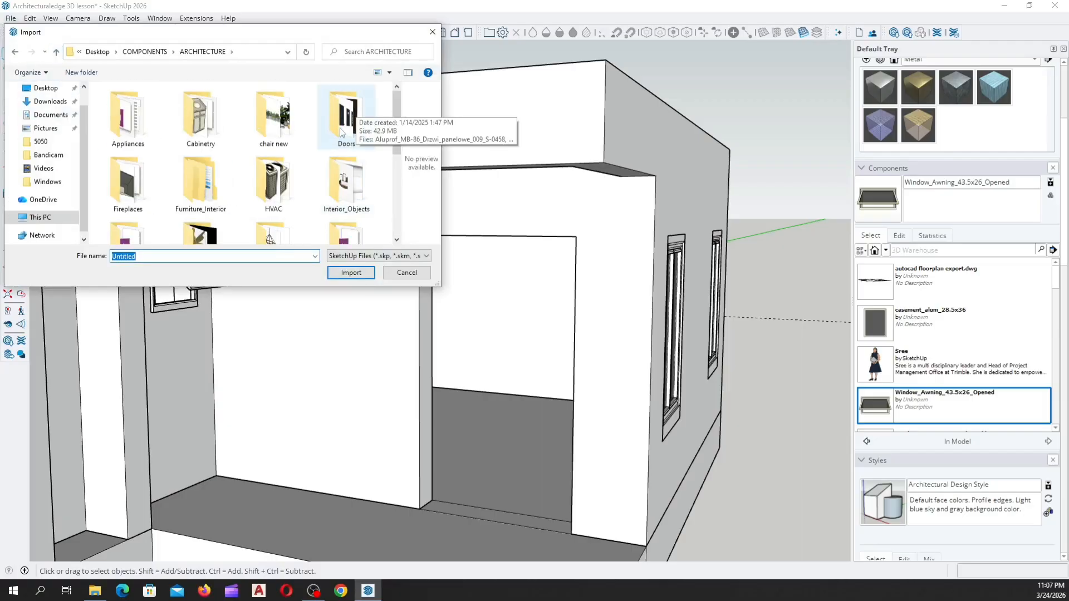
{"action": "double_click", "coordinate": [349, 120]}
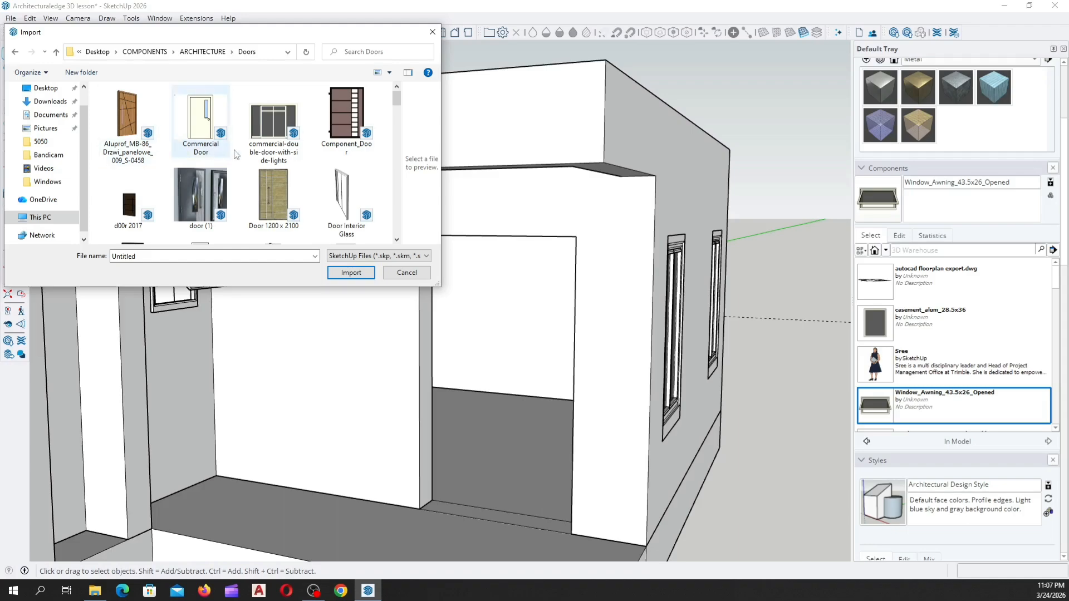
Import the WOOD DOOR ENTRY model from the Doors folder and place it on the ground in front of the house
{"action": "scroll", "coordinate": [239, 162], "scroll_direction": "down", "scroll_amount": 4}
{"action": "scroll", "coordinate": [196, 187], "scroll_direction": "up", "scroll_amount": 4}
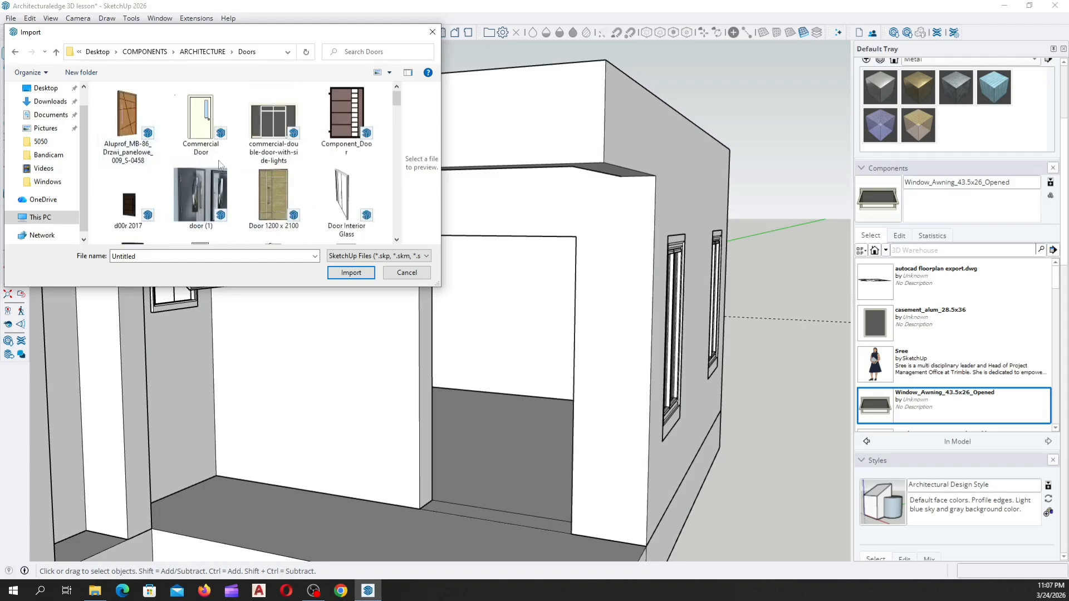
{"action": "scroll", "coordinate": [220, 165], "scroll_direction": "down", "scroll_amount": 1}
{"action": "scroll", "coordinate": [294, 161], "scroll_direction": "down", "scroll_amount": 3}
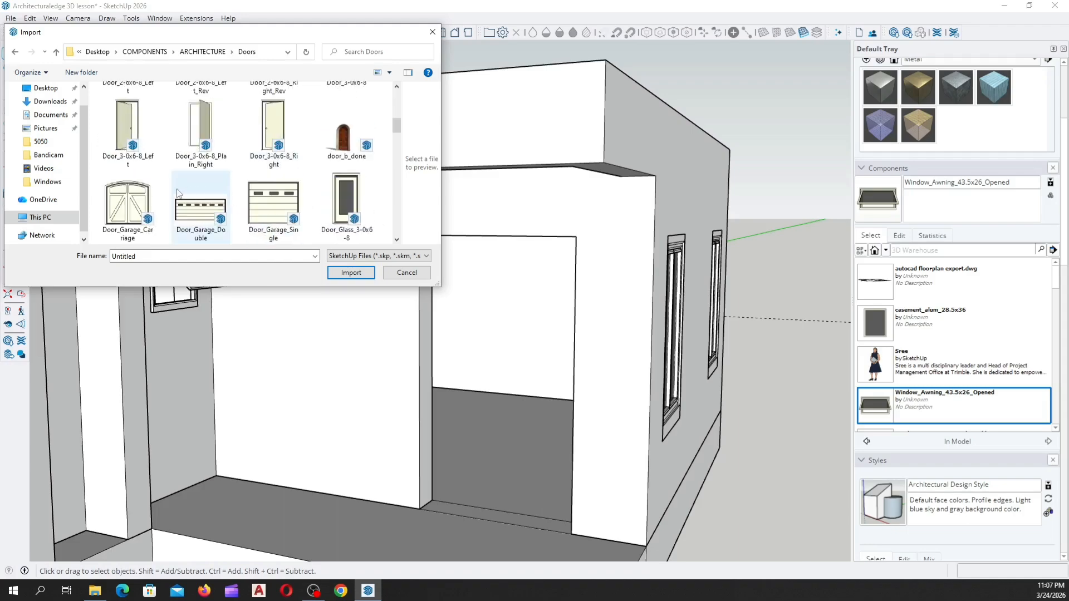
{"action": "scroll", "coordinate": [213, 220], "scroll_direction": "down", "scroll_amount": 3}
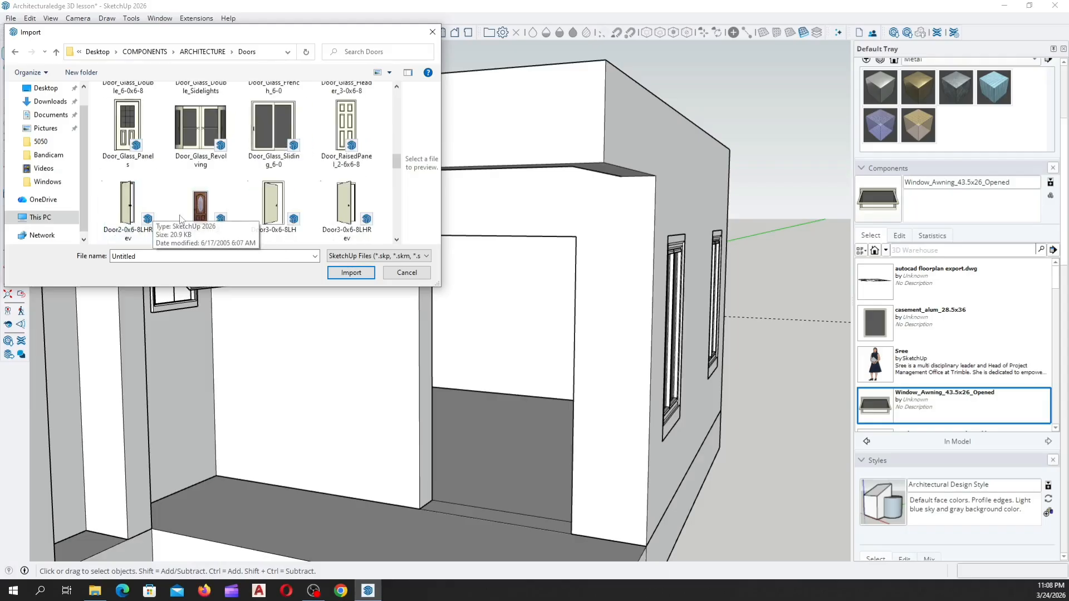
{"action": "scroll", "coordinate": [278, 208], "scroll_direction": "down", "scroll_amount": 8}
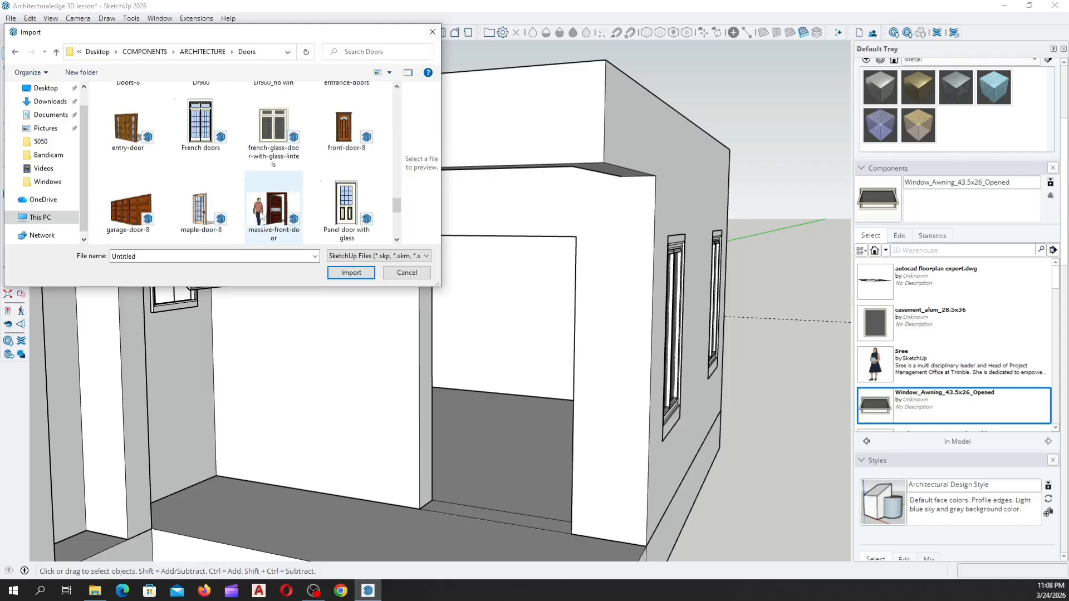
{"action": "scroll", "coordinate": [161, 207], "scroll_direction": "up", "scroll_amount": 2}
{"action": "scroll", "coordinate": [198, 205], "scroll_direction": "down", "scroll_amount": 3}
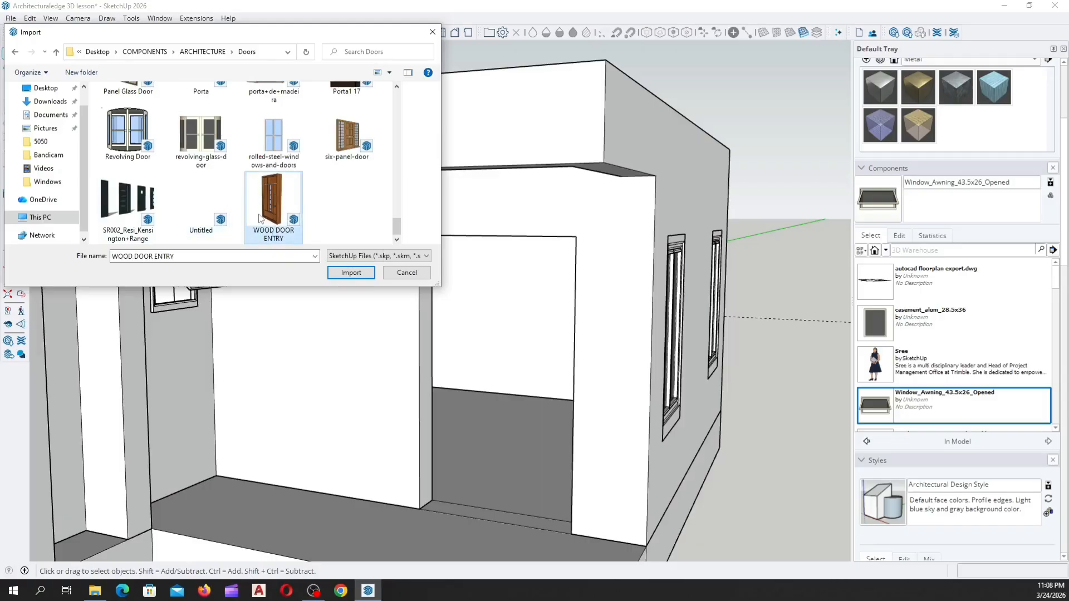
{"action": "left_click", "coordinate": [355, 273]}
{"action": "scroll", "coordinate": [381, 364], "scroll_direction": "down", "scroll_amount": 10}
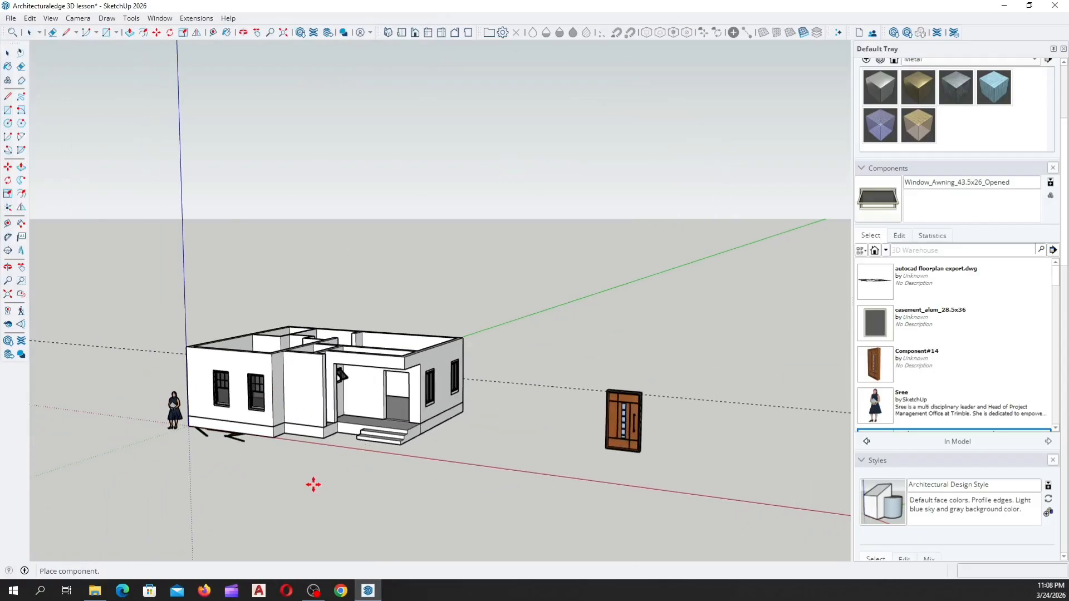
{"action": "left_click", "coordinate": [369, 505]}
Move the wooden entry door by its lower outer corner onto the matching lower corner of the porch door opening
{"action": "scroll", "coordinate": [715, 453], "scroll_direction": "up", "scroll_amount": 10}
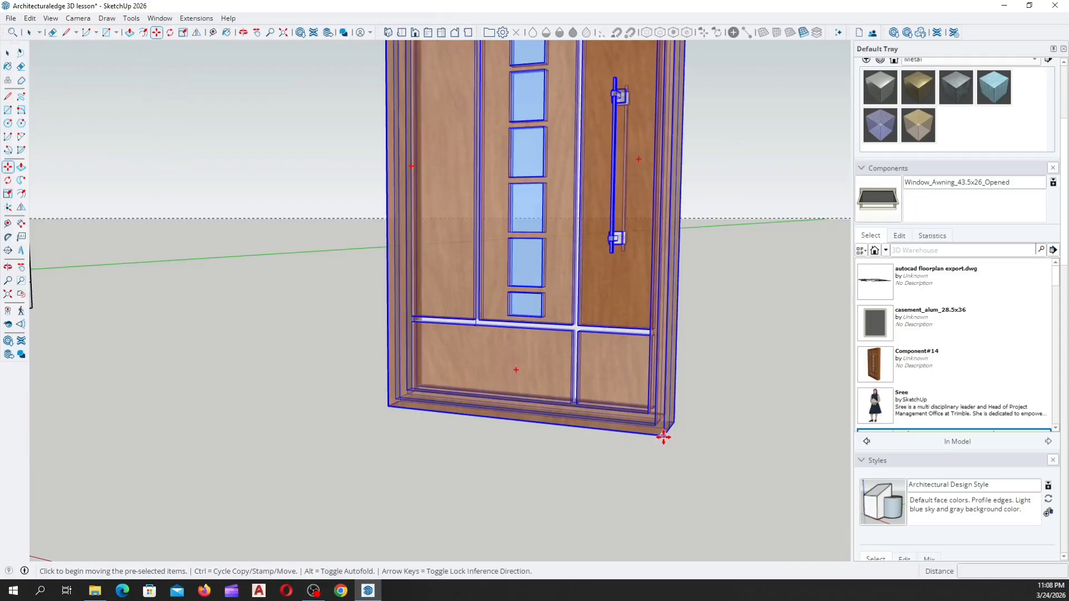
{"action": "left_click", "coordinate": [663, 437]}
{"action": "scroll", "coordinate": [534, 409], "scroll_direction": "down", "scroll_amount": 10}
{"action": "middle_click_drag", "start_coordinate": [208, 366], "coordinate": [373, 442]}
{"action": "scroll", "coordinate": [370, 429], "scroll_direction": "up", "scroll_amount": 10}
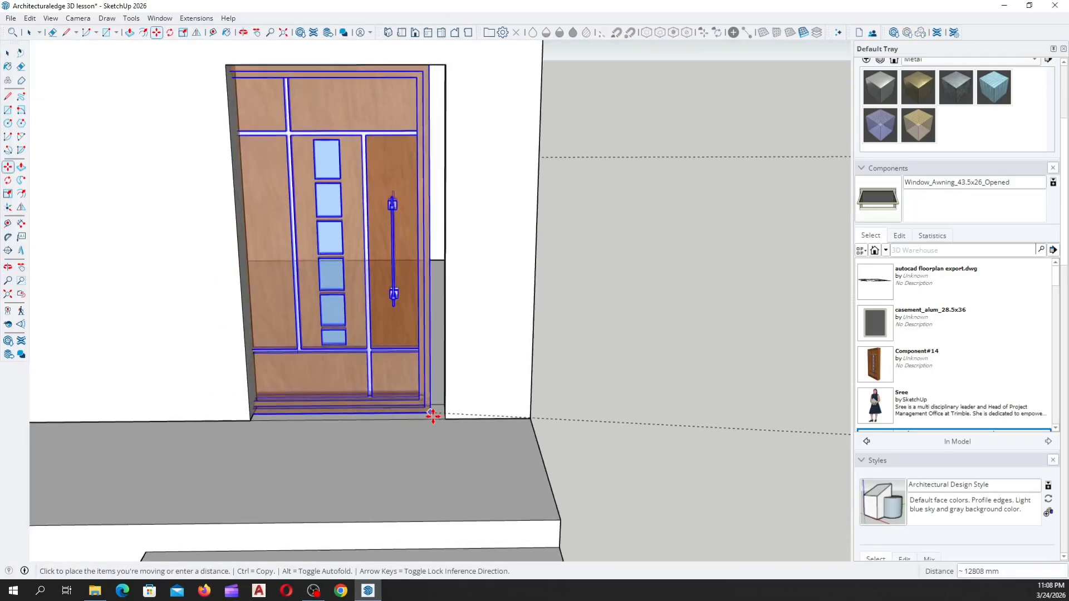
{"action": "scroll", "coordinate": [439, 416], "scroll_direction": "up", "scroll_amount": 3}
{"action": "left_click", "coordinate": [452, 418]}
{"action": "scroll", "coordinate": [403, 481], "scroll_direction": "down", "scroll_amount": 4}
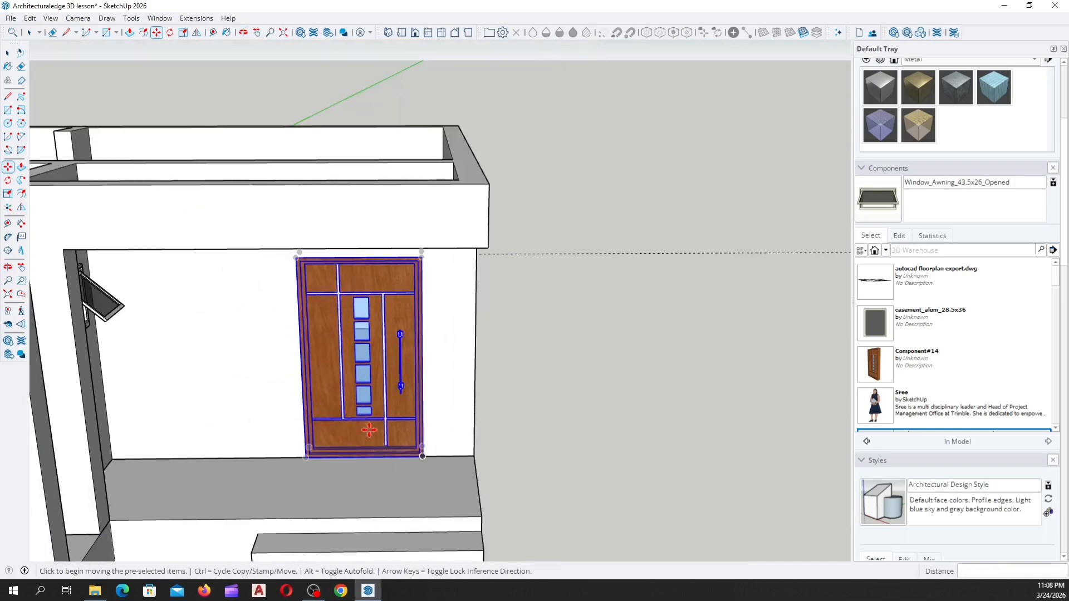
Examine the entry door's fit and handle side from above, inside the house and the porch
{"action": "middle_click_drag", "start_coordinate": [316, 339], "coordinate": [474, 353]}
{"action": "scroll", "coordinate": [334, 417], "scroll_direction": "up", "scroll_amount": 4}
{"action": "scroll", "coordinate": [334, 417], "scroll_direction": "up", "scroll_amount": 2}
{"action": "key", "text": "space"}
{"action": "scroll", "coordinate": [347, 437], "scroll_direction": "down", "scroll_amount": 4}
{"action": "scroll", "coordinate": [346, 436], "scroll_direction": "down", "scroll_amount": 3}
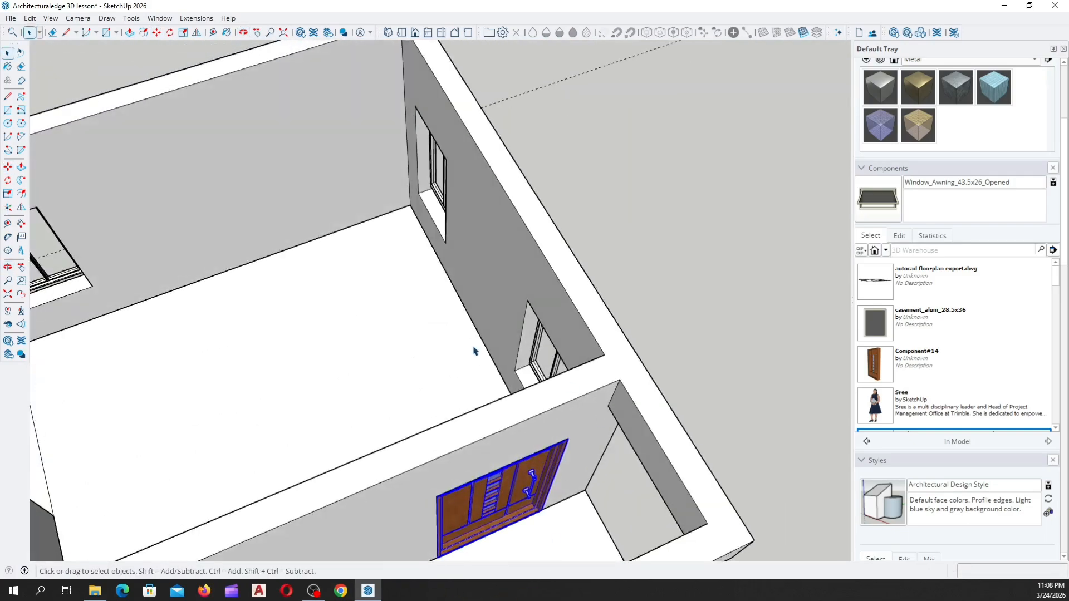
{"action": "scroll", "coordinate": [460, 398], "scroll_direction": "up", "scroll_amount": 3}
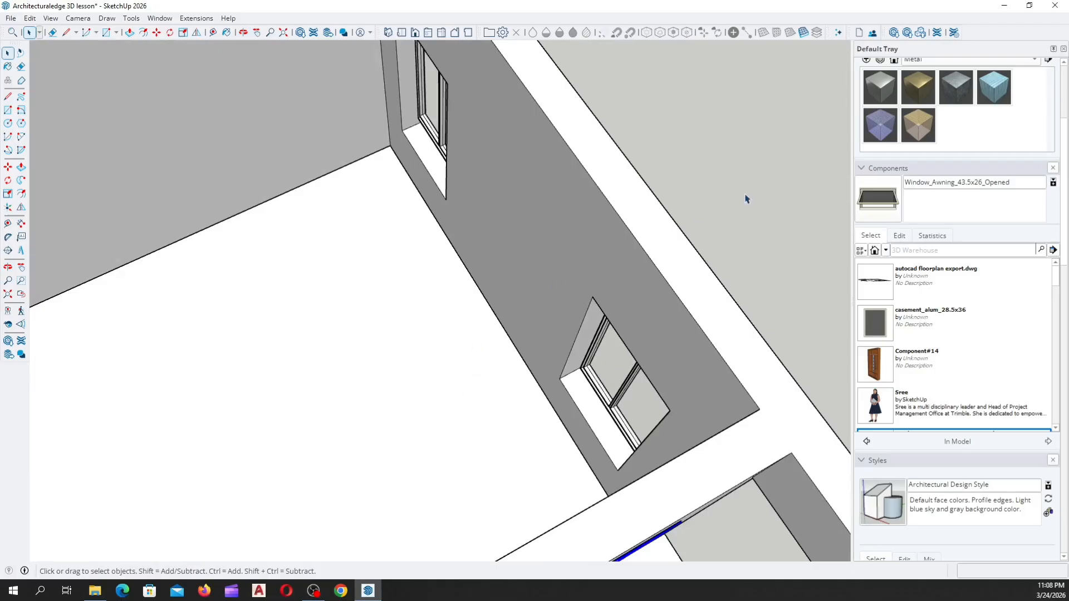
{"action": "middle_click_drag", "start_coordinate": [746, 199], "coordinate": [427, 182]}
{"action": "scroll", "coordinate": [301, 219], "scroll_direction": "up", "scroll_amount": 3}
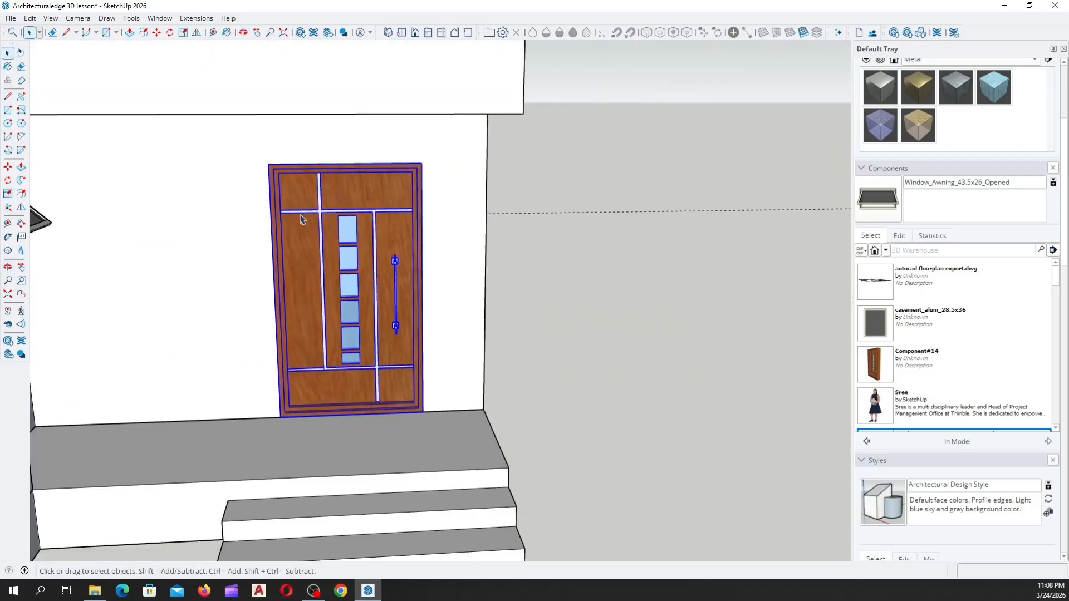
{"action": "scroll", "coordinate": [362, 330], "scroll_direction": "up", "scroll_amount": 5}
{"action": "middle_click_drag", "start_coordinate": [364, 333], "coordinate": [404, 328]}
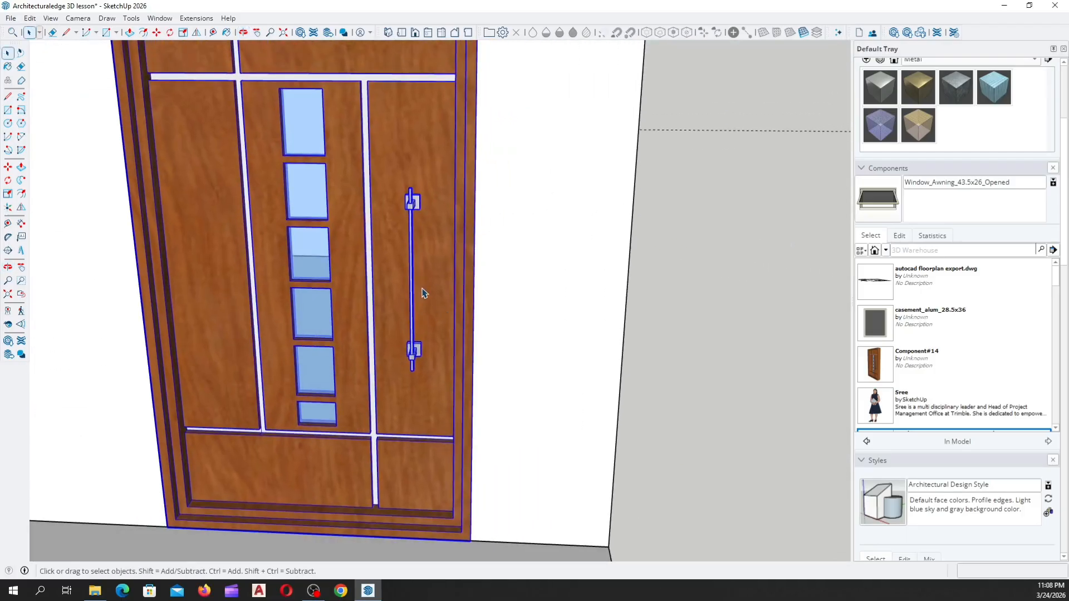
{"action": "scroll", "coordinate": [420, 319], "scroll_direction": "down", "scroll_amount": 4}
{"action": "scroll", "coordinate": [317, 257], "scroll_direction": "up", "scroll_amount": 2}
{"action": "mouse_move", "coordinate": [315, 265]}
{"action": "middle_mouse_down"}
{"action": "mouse_move", "coordinate": [327, 273]}
{"action": "mouse_move", "coordinate": [300, 270]}
{"action": "middle_mouse_up"}
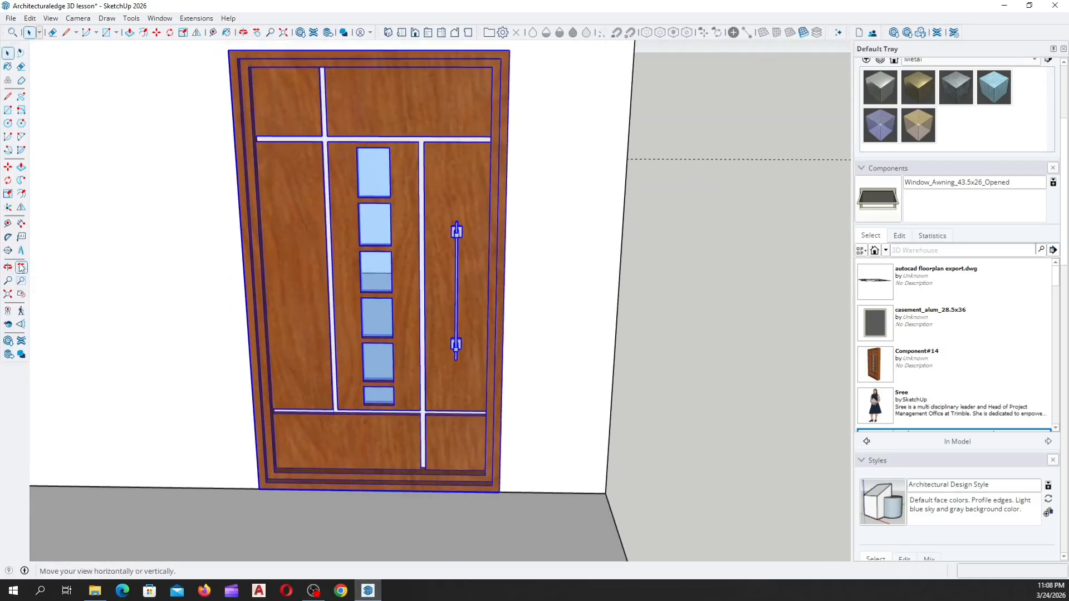
Flip the entry door about its vertical red plane so the handle moves to the opposite side
{"action": "left_click", "coordinate": [23, 210]}
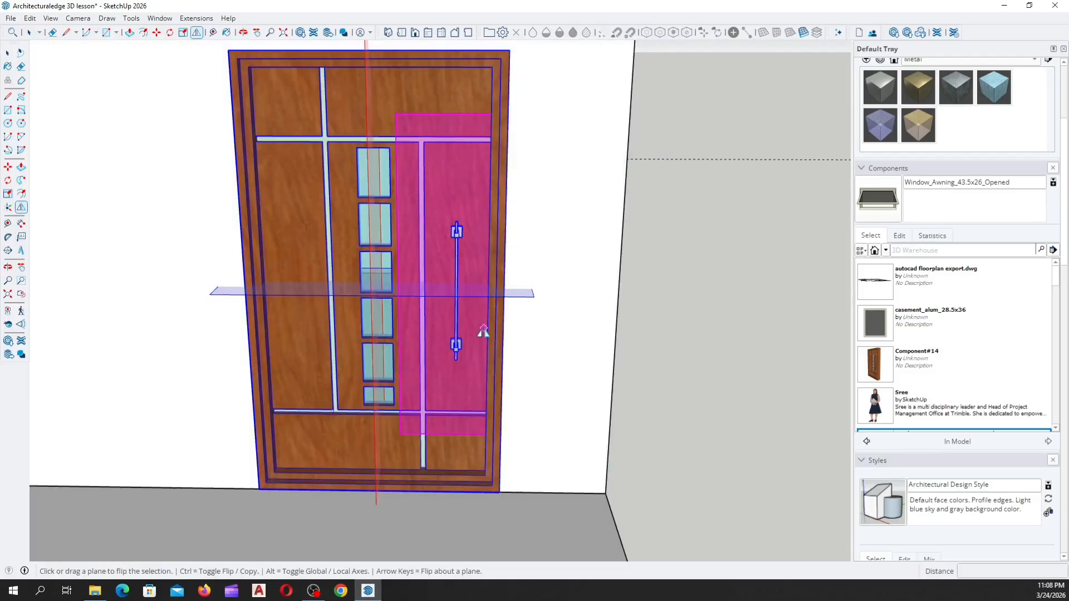
{"action": "middle_click_drag", "start_coordinate": [466, 335], "coordinate": [295, 348]}
{"action": "scroll", "coordinate": [158, 339], "scroll_direction": "up", "scroll_amount": 1}
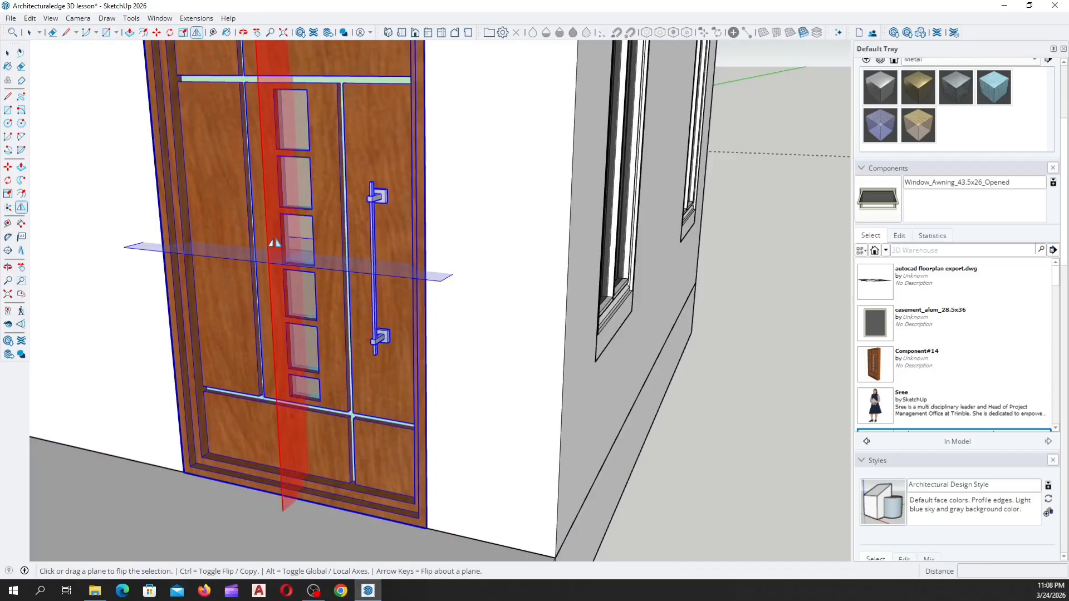
{"action": "scroll", "coordinate": [274, 243], "scroll_direction": "up", "scroll_amount": 3}
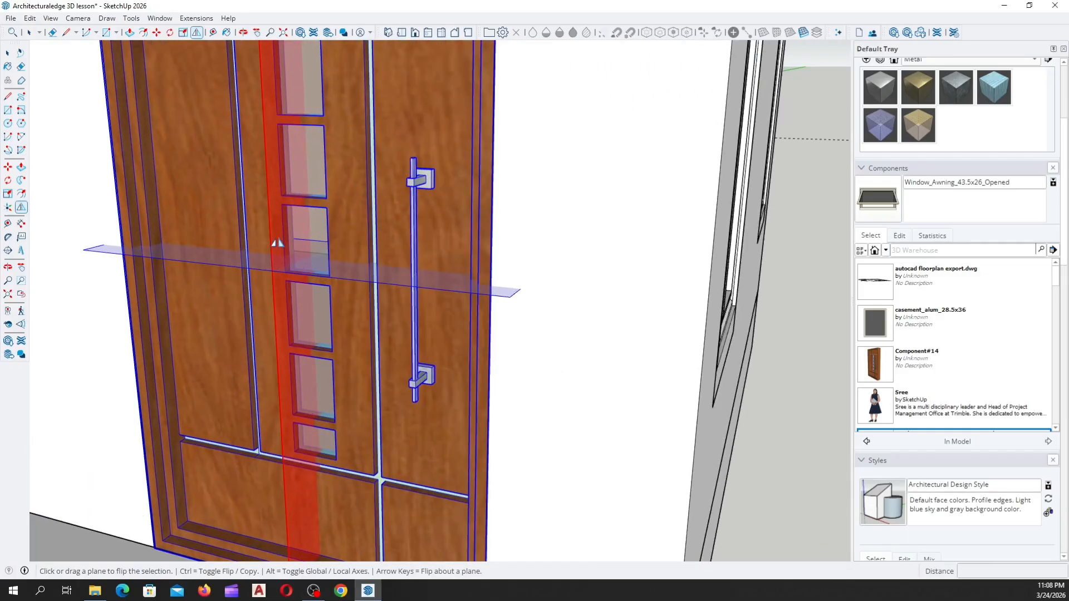
{"action": "left_click", "coordinate": [277, 242]}
{"action": "scroll", "coordinate": [540, 318], "scroll_direction": "down", "scroll_amount": 2}
{"action": "key", "text": "space"}
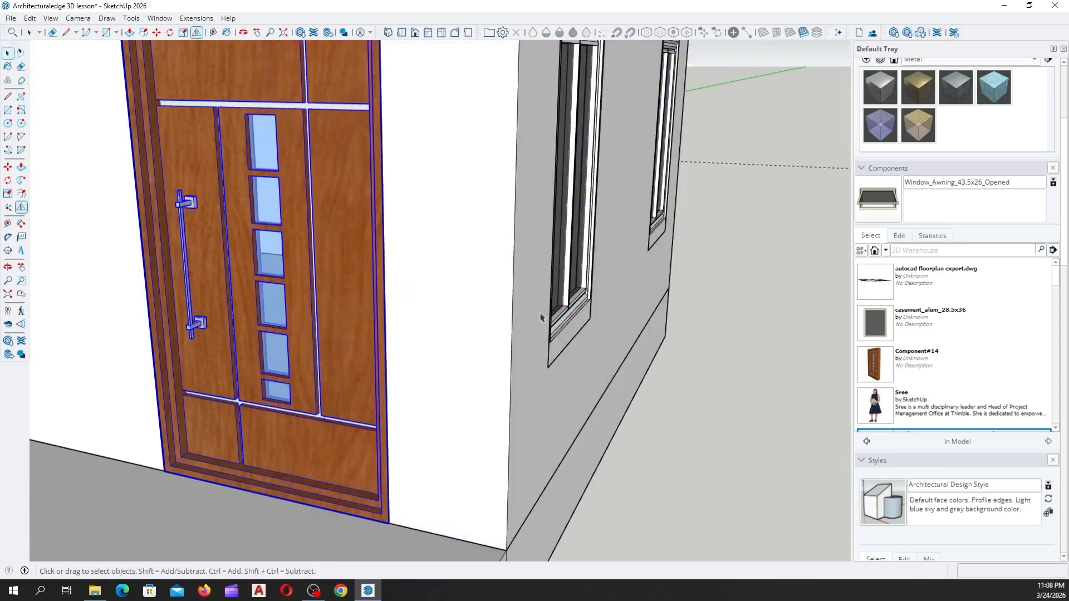
Examine the flipped entry door from inside and the interior door openings from above
{"action": "middle_click_drag", "start_coordinate": [110, 406], "coordinate": [401, 434]}
{"action": "scroll", "coordinate": [350, 396], "scroll_direction": "up", "scroll_amount": 3}
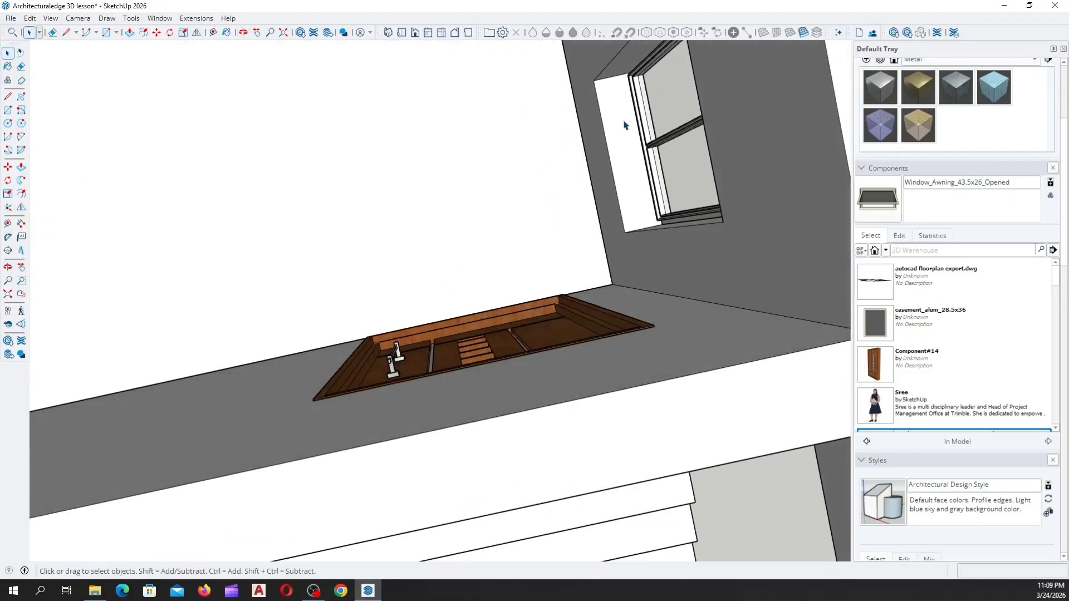
{"action": "middle_click_drag", "start_coordinate": [624, 125], "coordinate": [532, 512]}
{"action": "scroll", "coordinate": [531, 512], "scroll_direction": "down", "scroll_amount": 4}
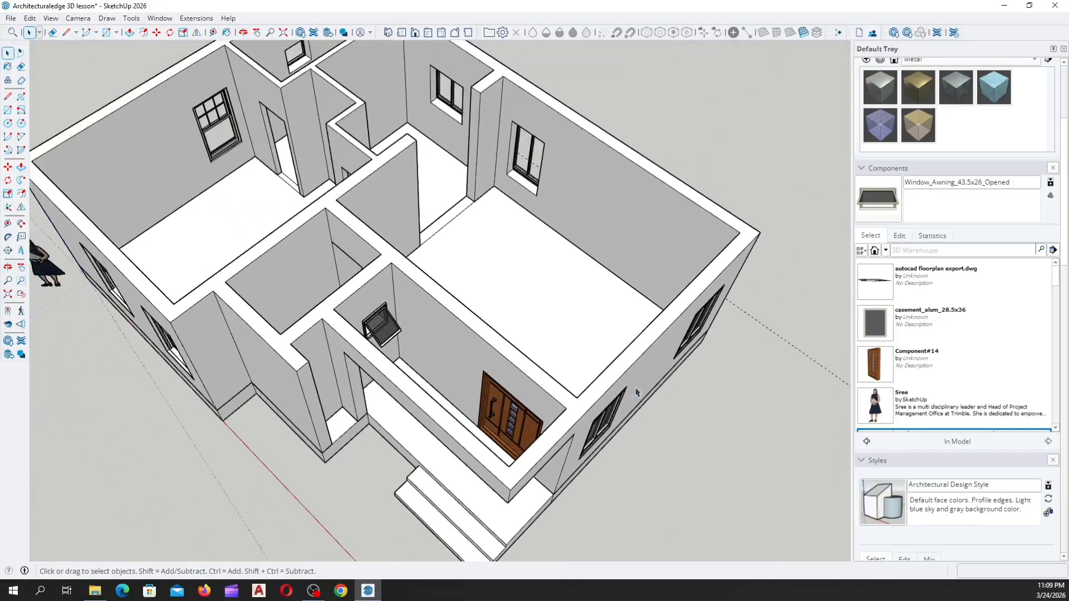
{"action": "middle_click_drag", "start_coordinate": [637, 393], "coordinate": [100, 445]}
{"action": "scroll", "coordinate": [534, 267], "scroll_direction": "up", "scroll_amount": 5}
{"action": "middle_click_drag", "start_coordinate": [489, 289], "coordinate": [245, 356]}
{"action": "scroll", "coordinate": [437, 449], "scroll_direction": "down", "scroll_amount": 4}
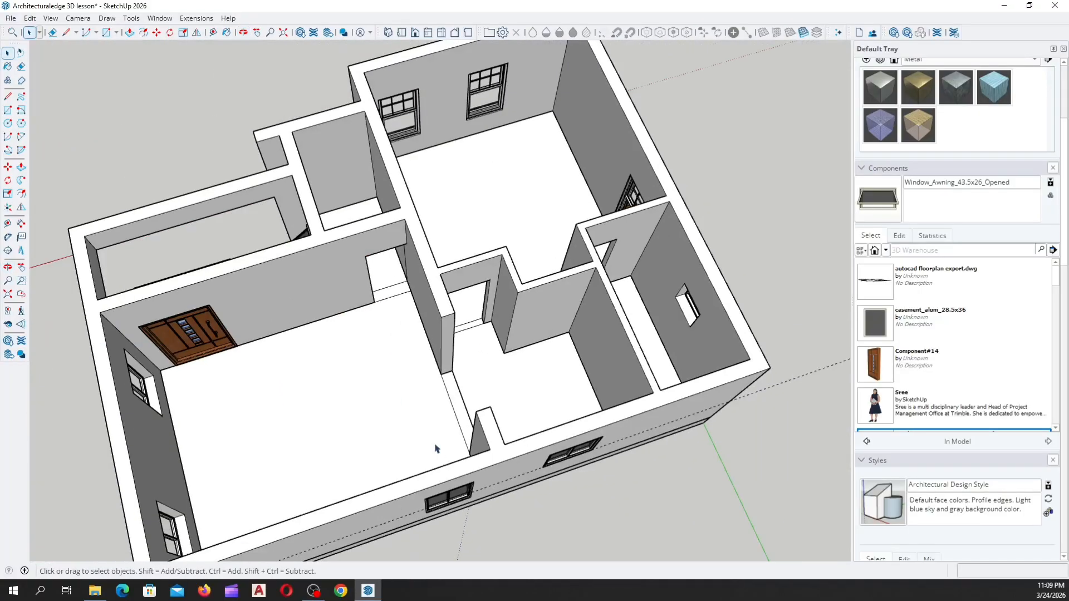
{"action": "scroll", "coordinate": [435, 448], "scroll_direction": "down", "scroll_amount": 2}
{"action": "scroll", "coordinate": [347, 275], "scroll_direction": "up", "scroll_amount": 5}
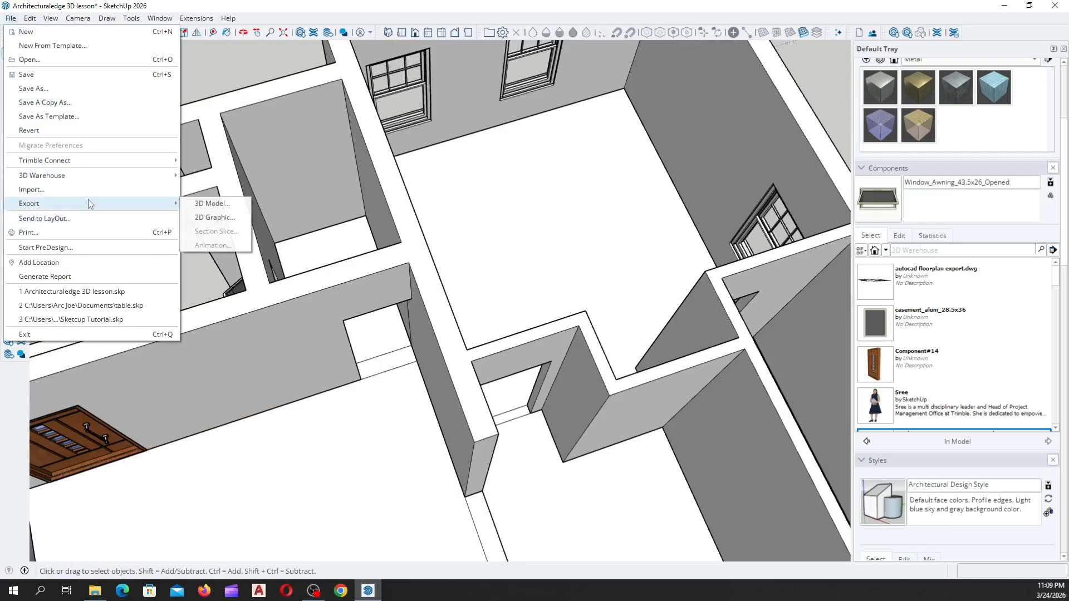
Import the Door_2-6x6-8_Left model from the Doors folder and place it on the ground outside the house
{"action": "left_click", "coordinate": [83, 189]}
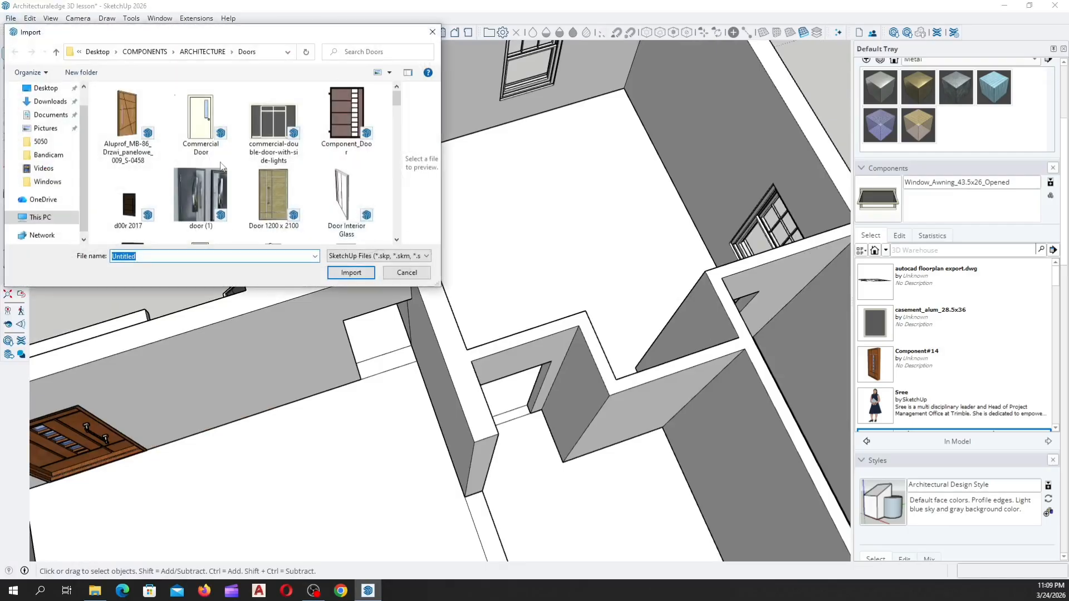
{"action": "scroll", "coordinate": [225, 170], "scroll_direction": "down", "scroll_amount": 4}
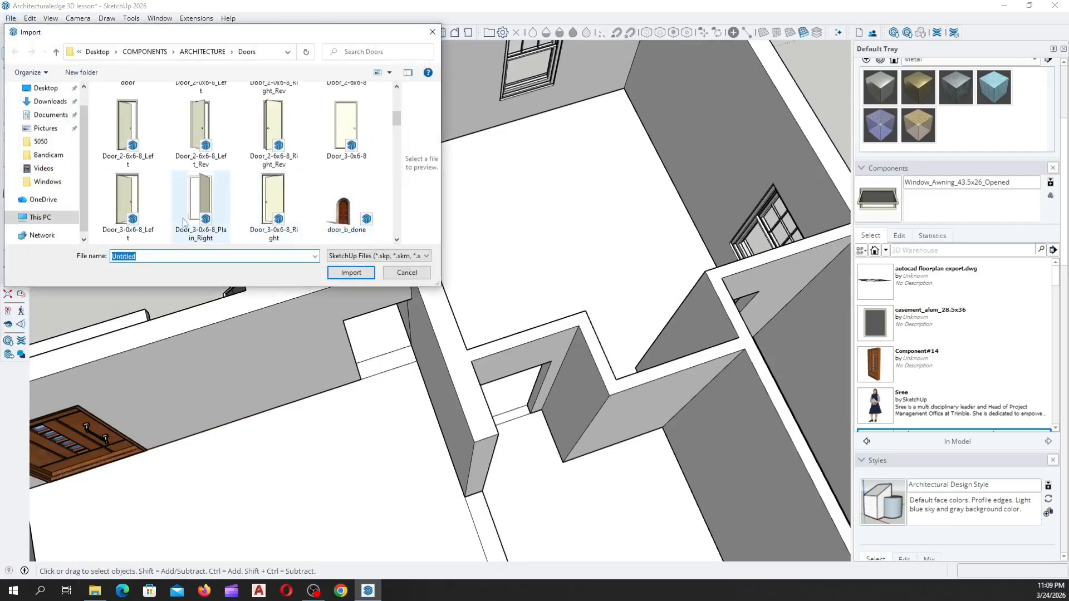
{"action": "scroll", "coordinate": [184, 206], "scroll_direction": "up", "scroll_amount": 3}
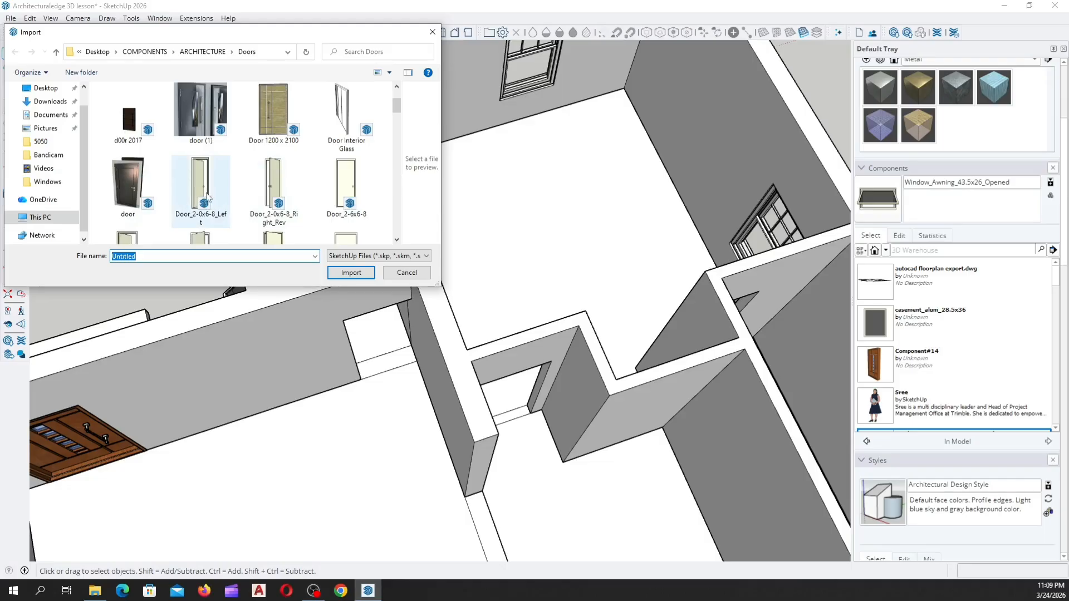
{"action": "scroll", "coordinate": [277, 185], "scroll_direction": "down", "scroll_amount": 1}
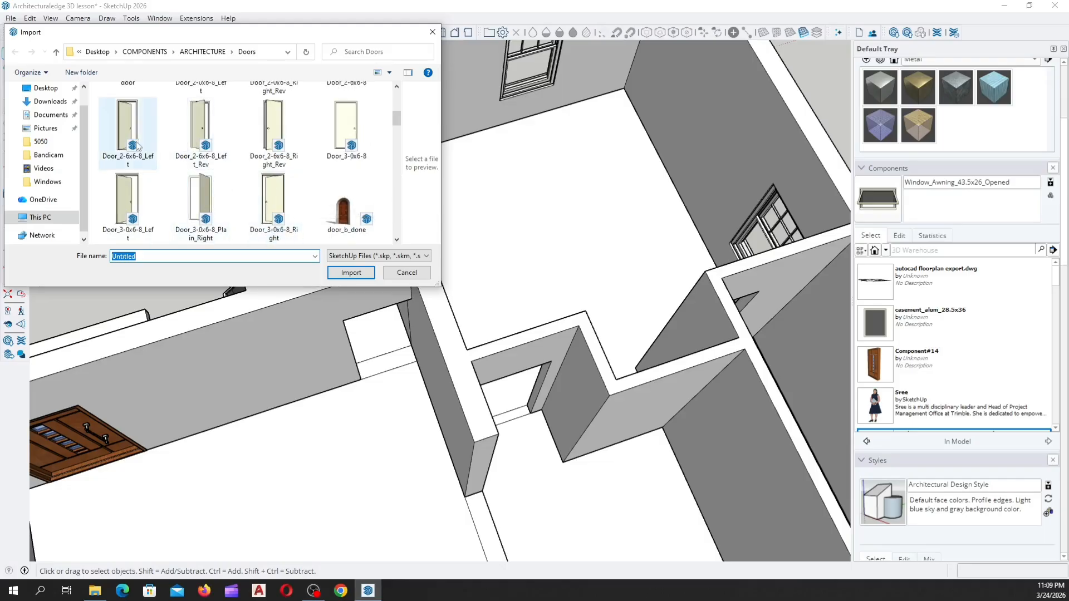
{"action": "left_click", "coordinate": [352, 272]}
{"action": "scroll", "coordinate": [312, 376], "scroll_direction": "down", "scroll_amount": 3}
{"action": "middle_click_drag", "start_coordinate": [200, 342], "coordinate": [590, 245]}
{"action": "scroll", "coordinate": [590, 245], "scroll_direction": "down", "scroll_amount": 2}
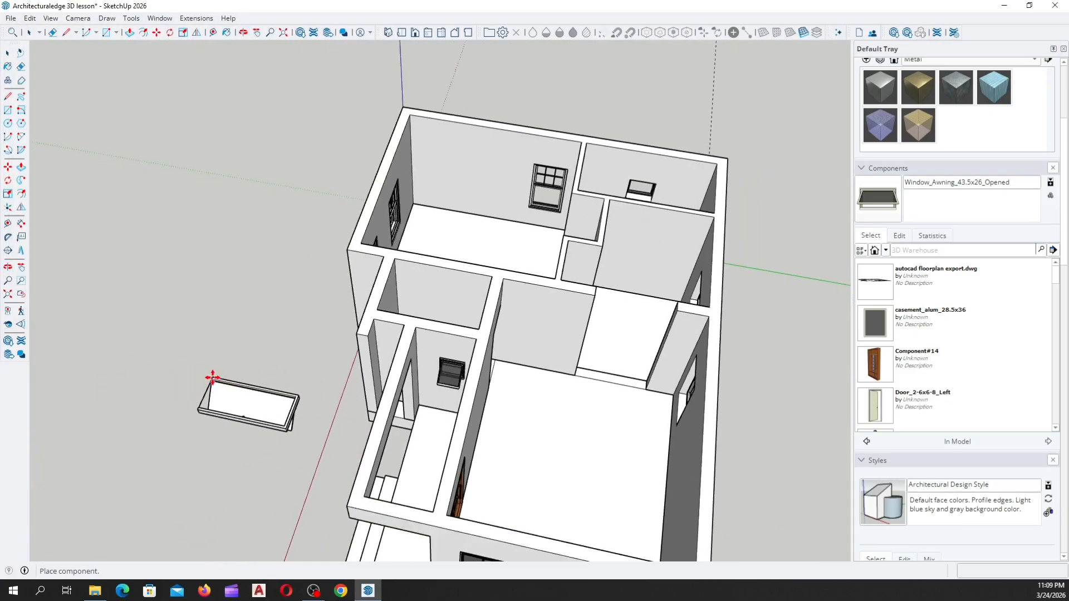
{"action": "middle_click_drag", "start_coordinate": [175, 430], "coordinate": [259, 348]}
Rotate the imported door 90 degrees so that it stands upright on the ground outside the house
{"action": "key", "text": "m"}
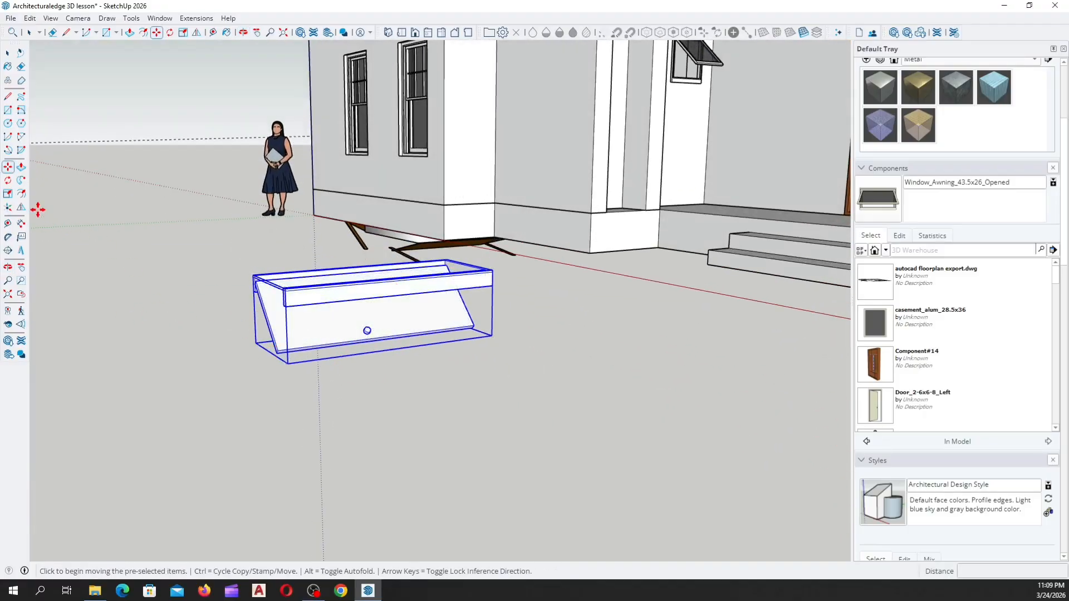
{"action": "middle_click_drag", "start_coordinate": [198, 296], "coordinate": [288, 312]}
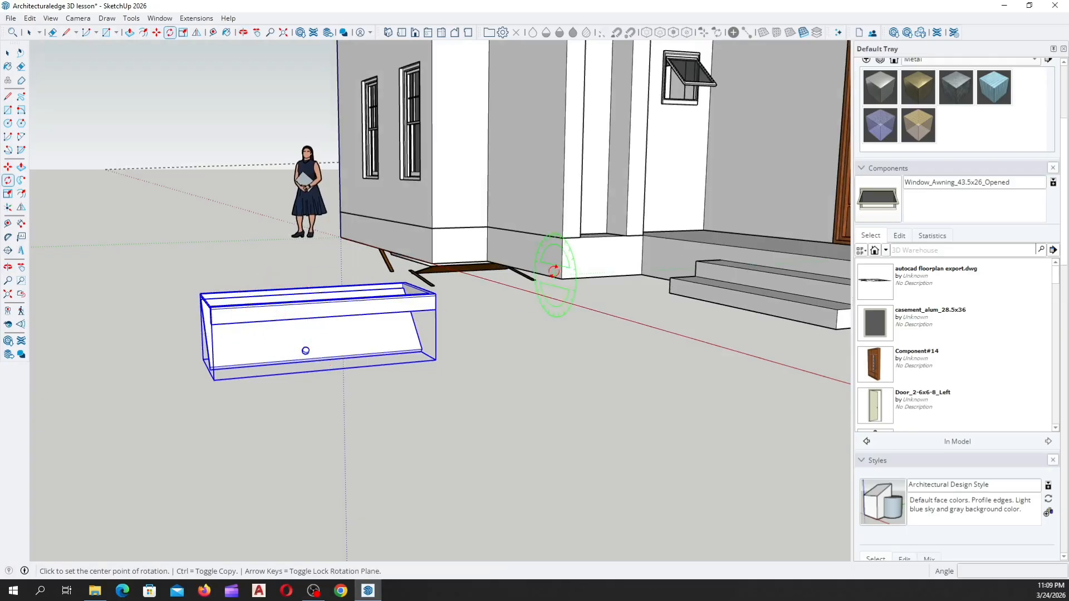
{"action": "scroll", "coordinate": [263, 304], "scroll_direction": "up", "scroll_amount": 5}
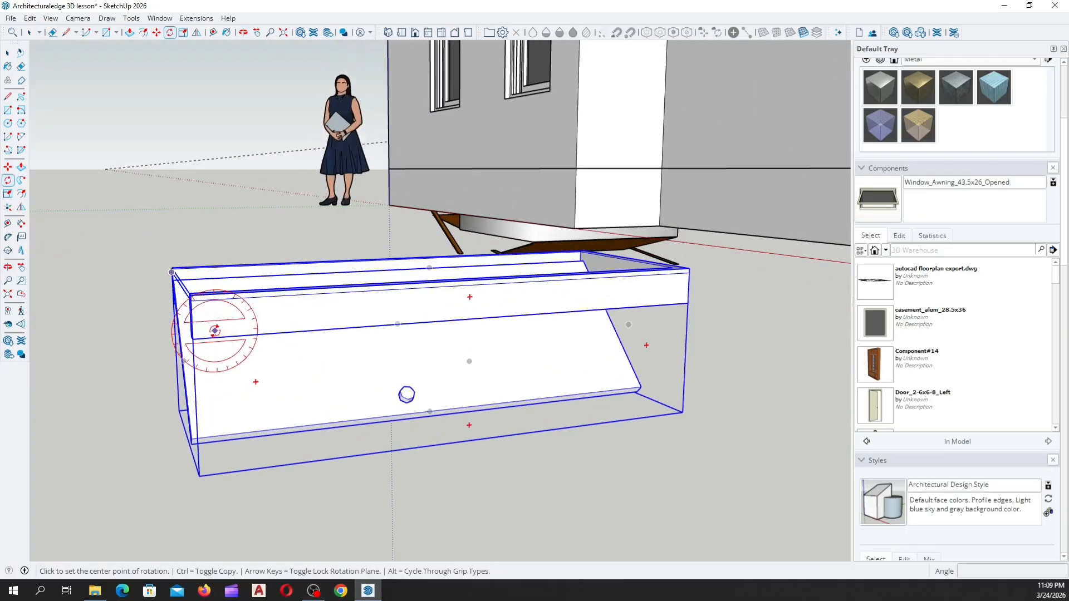
{"action": "left_click", "coordinate": [491, 312]}
{"action": "scroll", "coordinate": [503, 334], "scroll_direction": "down", "scroll_amount": 5}
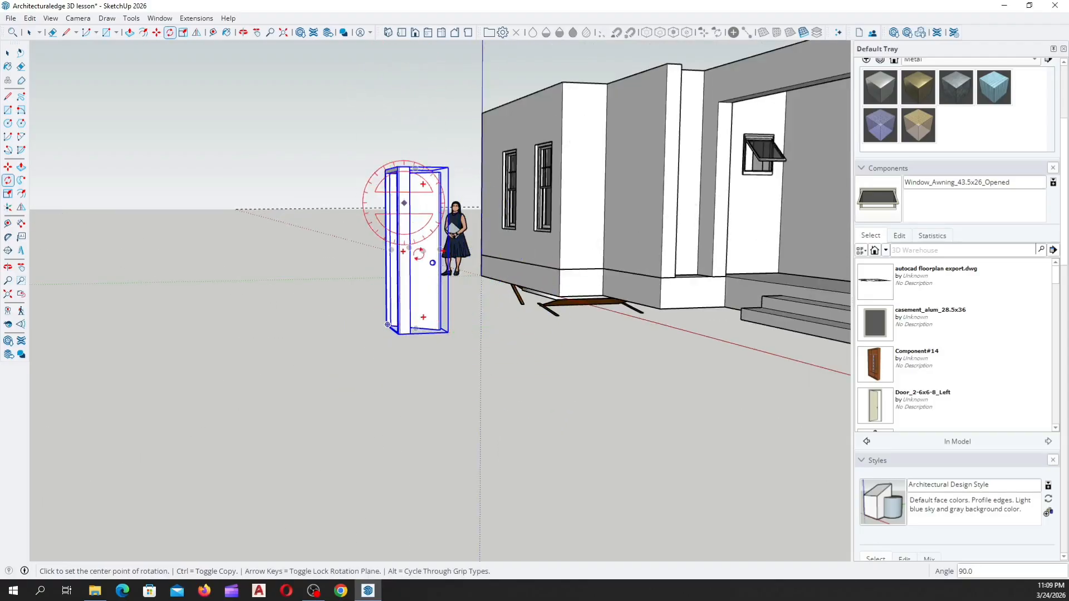
Move the upright door by its lower frame corner to the lower corner of the doorway opening in the small room beside the porch
{"action": "middle_click_drag", "start_coordinate": [419, 254], "coordinate": [521, 432]}
{"action": "scroll", "coordinate": [506, 229], "scroll_direction": "down", "scroll_amount": 2}
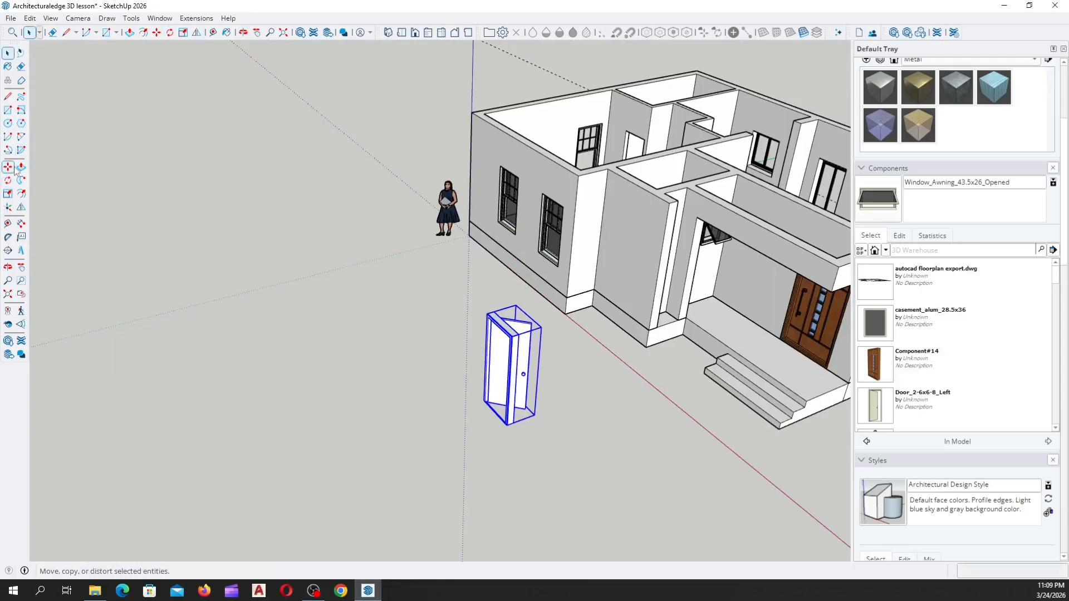
{"action": "scroll", "coordinate": [573, 445], "scroll_direction": "up", "scroll_amount": 10}
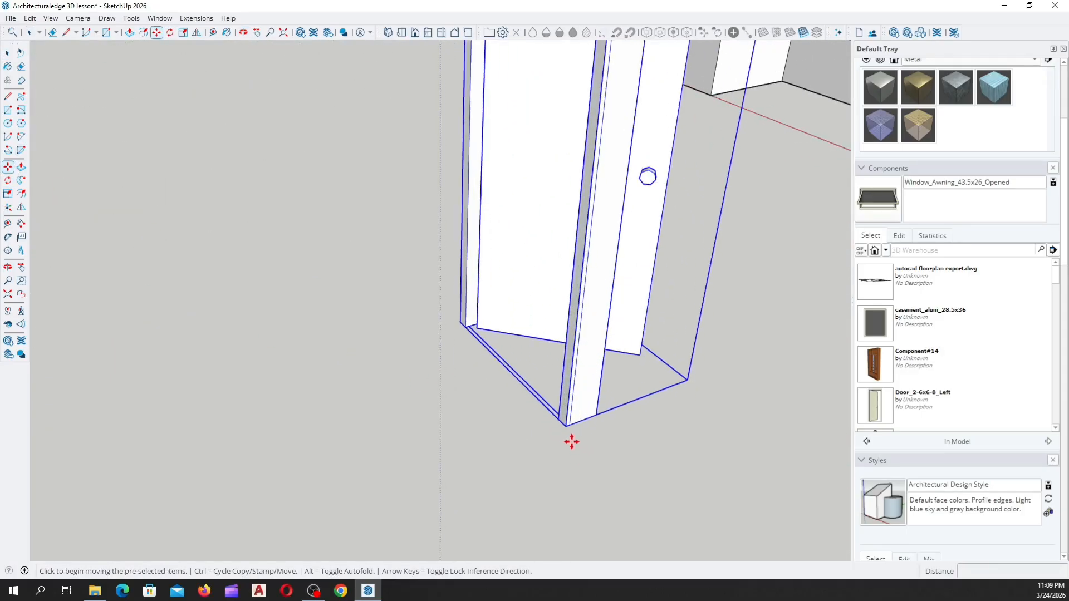
{"action": "middle_click_drag", "start_coordinate": [446, 393], "coordinate": [652, 415]}
{"action": "scroll", "coordinate": [355, 345], "scroll_direction": "up", "scroll_amount": 3}
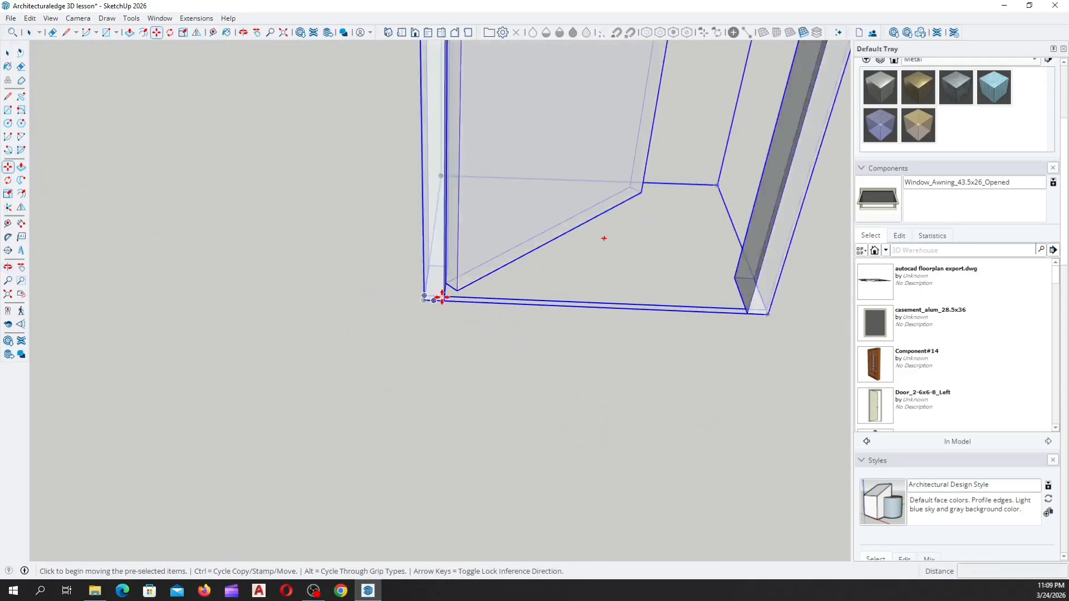
{"action": "scroll", "coordinate": [439, 297], "scroll_direction": "up", "scroll_amount": 3}
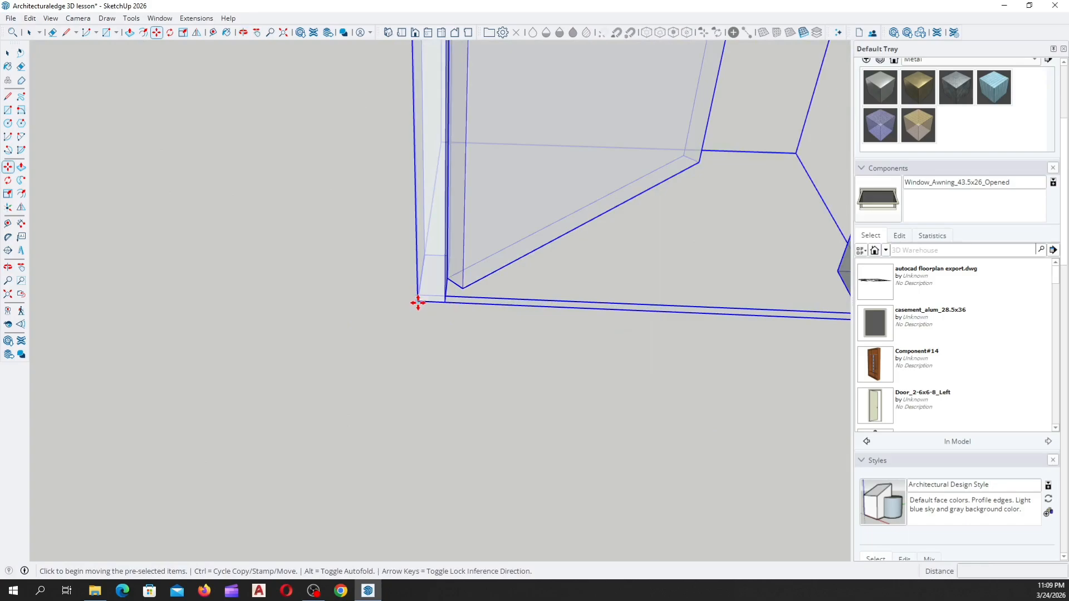
{"action": "scroll", "coordinate": [418, 302], "scroll_direction": "down", "scroll_amount": 10}
{"action": "middle_click_drag", "start_coordinate": [412, 340], "coordinate": [523, 513]}
{"action": "scroll", "coordinate": [523, 514], "scroll_direction": "down", "scroll_amount": 3}
{"action": "scroll", "coordinate": [401, 278], "scroll_direction": "up", "scroll_amount": 10}
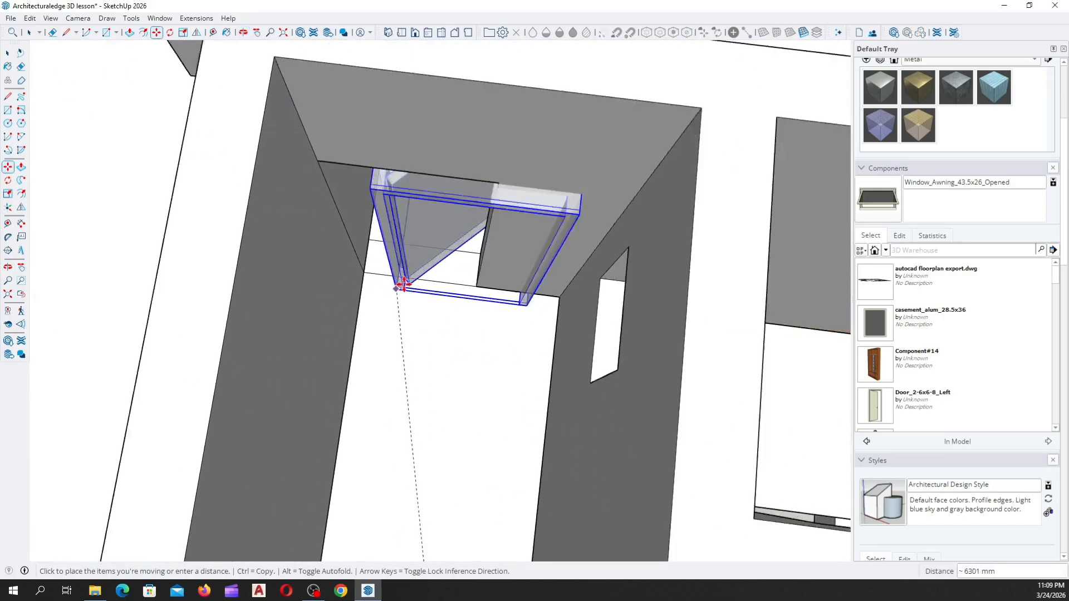
{"action": "scroll", "coordinate": [402, 285], "scroll_direction": "up", "scroll_amount": 5}
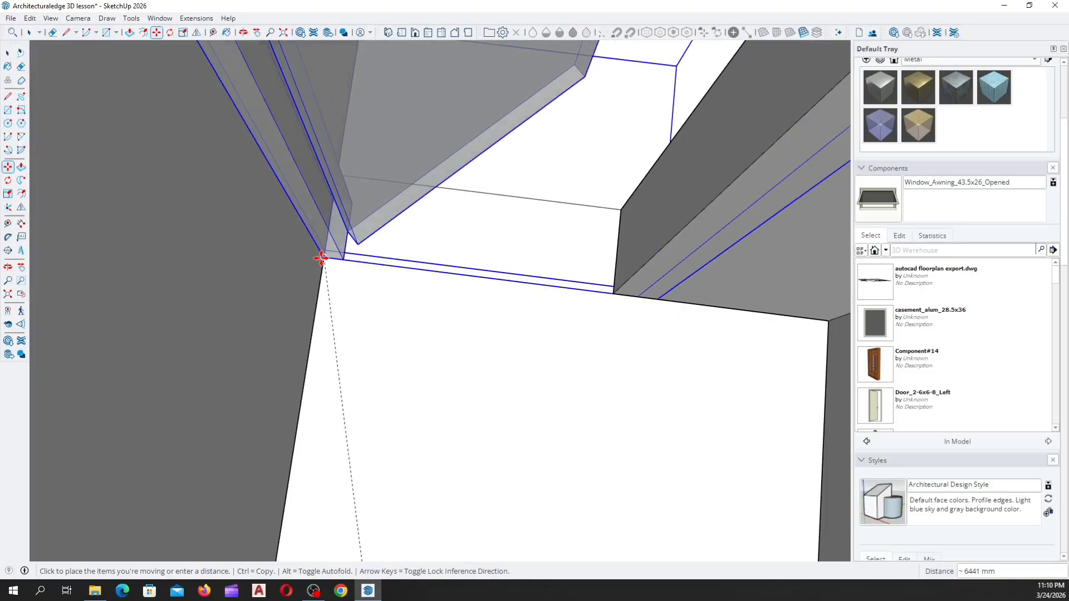
{"action": "left_click", "coordinate": [322, 259]}
Examine how the door frame fits the opening from both sides of the wall
{"action": "scroll", "coordinate": [456, 372], "scroll_direction": "down", "scroll_amount": 8}
{"action": "middle_click_drag", "start_coordinate": [498, 332], "coordinate": [95, 301]}
{"action": "scroll", "coordinate": [333, 333], "scroll_direction": "down", "scroll_amount": 2}
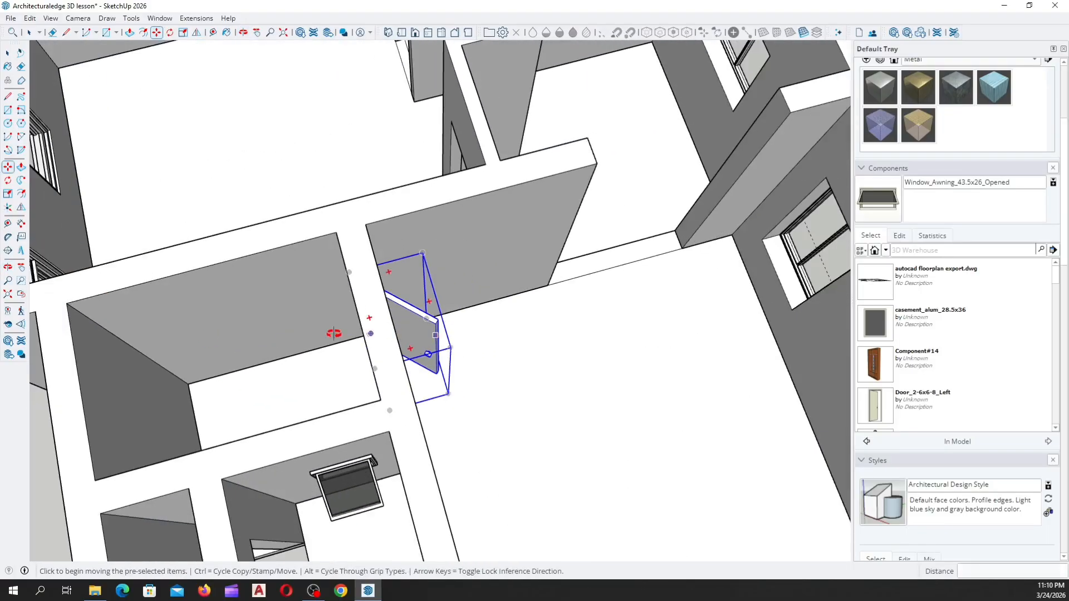
{"action": "middle_click_drag", "start_coordinate": [334, 333], "coordinate": [483, 385]}
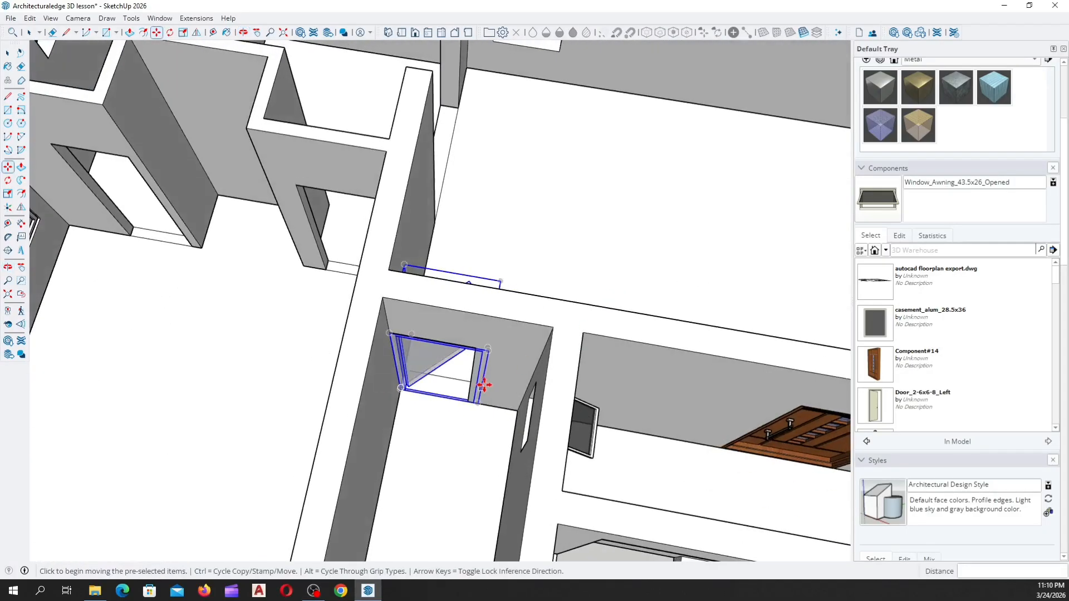
{"action": "scroll", "coordinate": [483, 384], "scroll_direction": "up", "scroll_amount": 3}
{"action": "scroll", "coordinate": [346, 301], "scroll_direction": "up", "scroll_amount": 4}
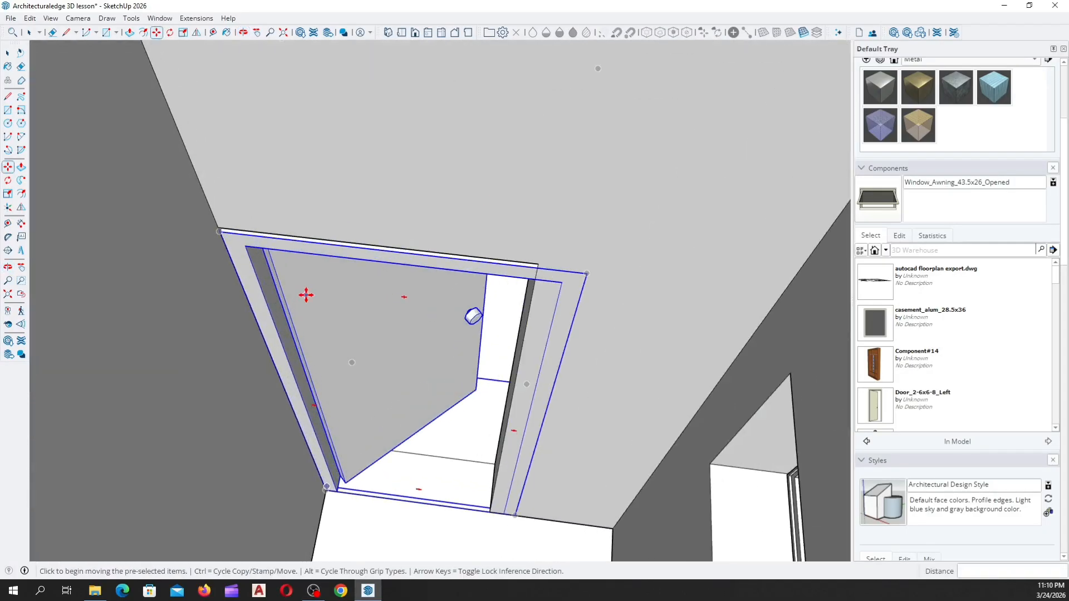
{"action": "scroll", "coordinate": [258, 261], "scroll_direction": "up", "scroll_amount": 1}
{"action": "mouse_move", "coordinate": [241, 231]}
{"action": "middle_mouse_down"}
{"action": "mouse_move", "coordinate": [238, 212]}
{"action": "mouse_move", "coordinate": [239, 224]}
{"action": "middle_mouse_up"}
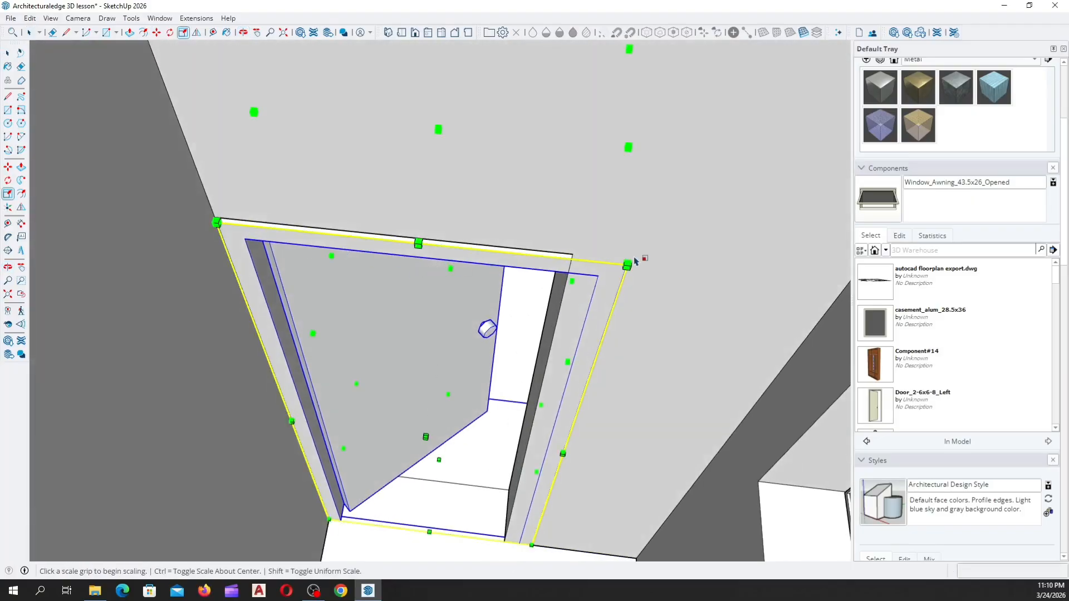
Scale the door in width and height to match the upper corner of the small room's doorway opening
{"action": "scroll", "coordinate": [634, 261], "scroll_direction": "down", "scroll_amount": 5}
{"action": "middle_click_drag", "start_coordinate": [544, 346], "coordinate": [449, 431]}
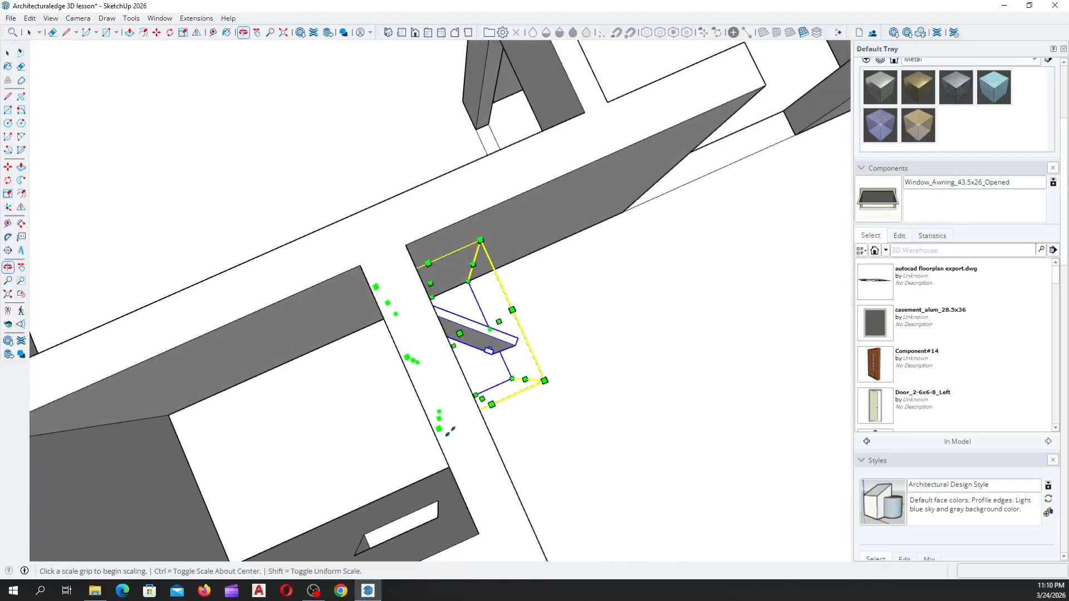
{"action": "scroll", "coordinate": [491, 409], "scroll_direction": "up", "scroll_amount": 5}
{"action": "left_click", "coordinate": [500, 401]}
{"action": "scroll", "coordinate": [631, 319], "scroll_direction": "down", "scroll_amount": 6}
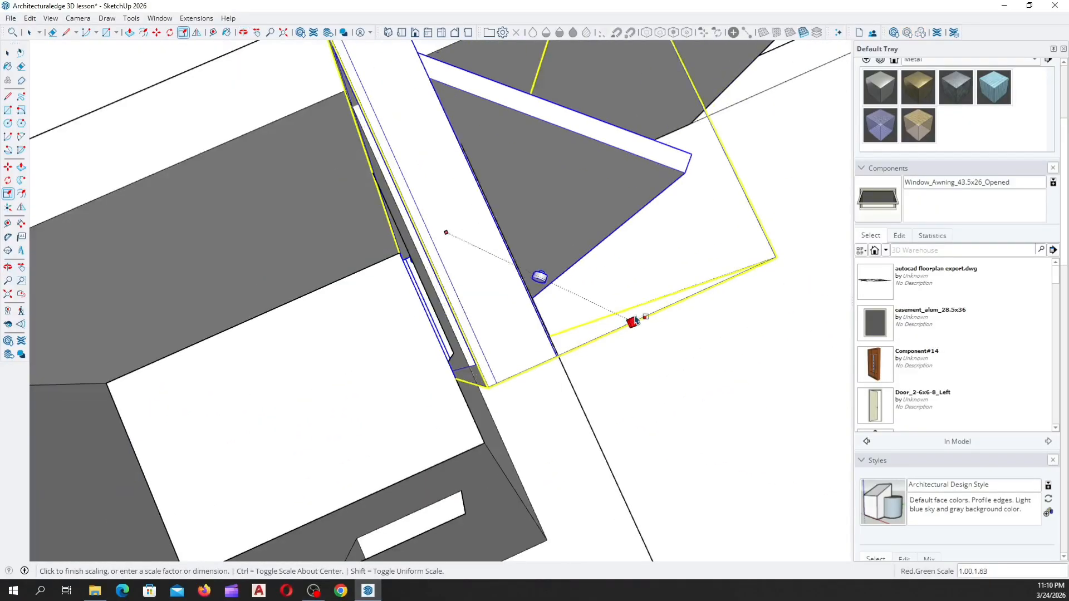
{"action": "middle_click_drag", "start_coordinate": [596, 289], "coordinate": [900, 267]}
{"action": "scroll", "coordinate": [637, 201], "scroll_direction": "up", "scroll_amount": 6}
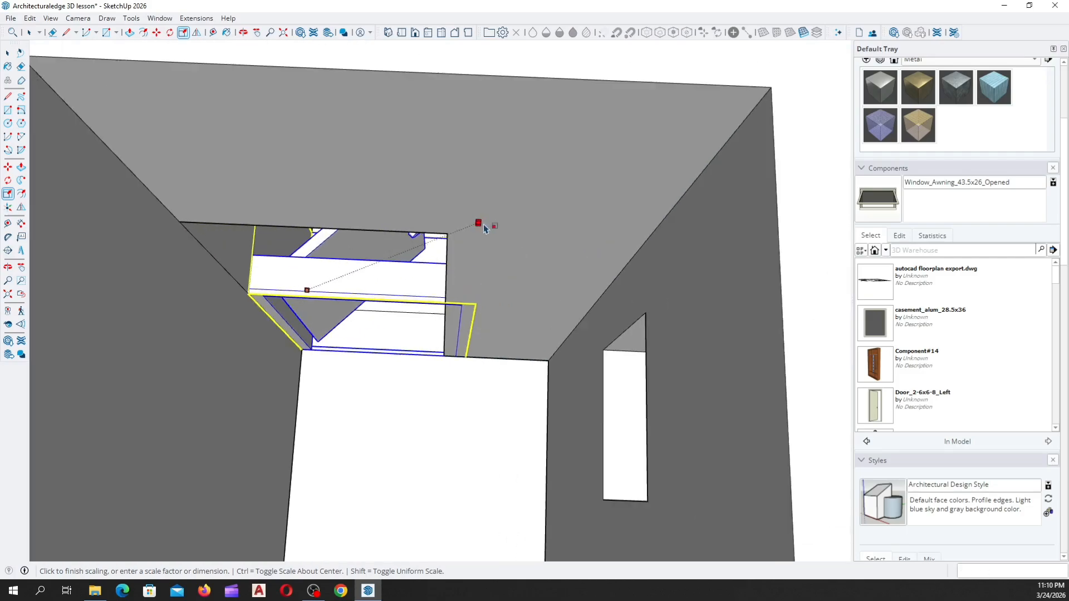
{"action": "left_click", "coordinate": [442, 238]}
{"action": "scroll", "coordinate": [597, 312], "scroll_direction": "down", "scroll_amount": 6}
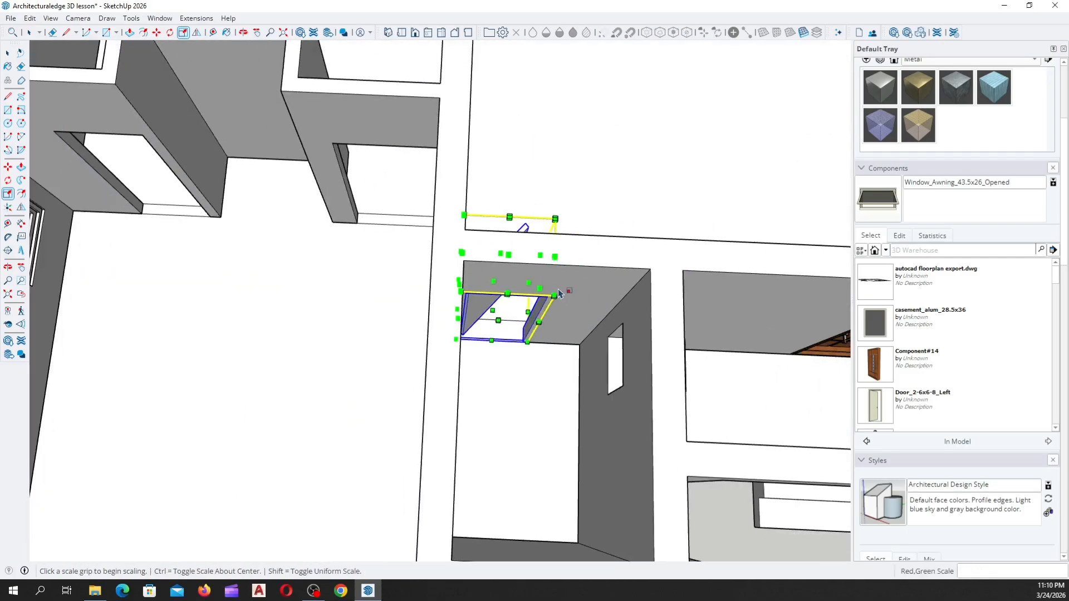
{"action": "key", "text": "space"}
Examine the scaled door's fit and swing direction from the large living space and from above
{"action": "scroll", "coordinate": [592, 306], "scroll_direction": "up", "scroll_amount": 2}
{"action": "middle_click_drag", "start_coordinate": [595, 306], "coordinate": [406, 401]}
{"action": "scroll", "coordinate": [460, 334], "scroll_direction": "up", "scroll_amount": 4}
{"action": "scroll", "coordinate": [662, 390], "scroll_direction": "down", "scroll_amount": 5}
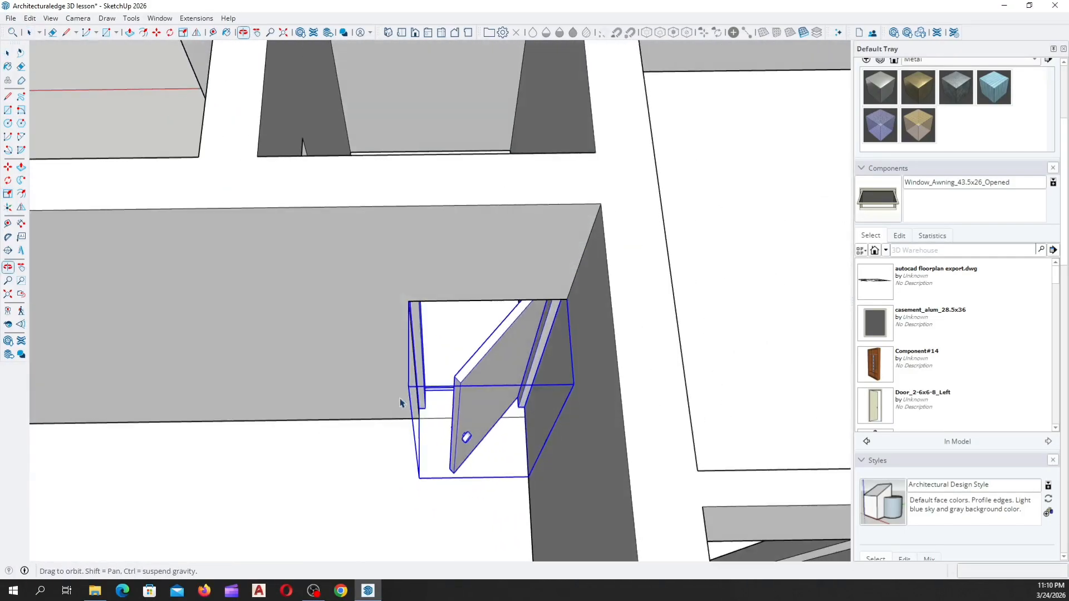
{"action": "scroll", "coordinate": [453, 375], "scroll_direction": "up", "scroll_amount": 5}
{"action": "scroll", "coordinate": [462, 377], "scroll_direction": "down", "scroll_amount": 3}
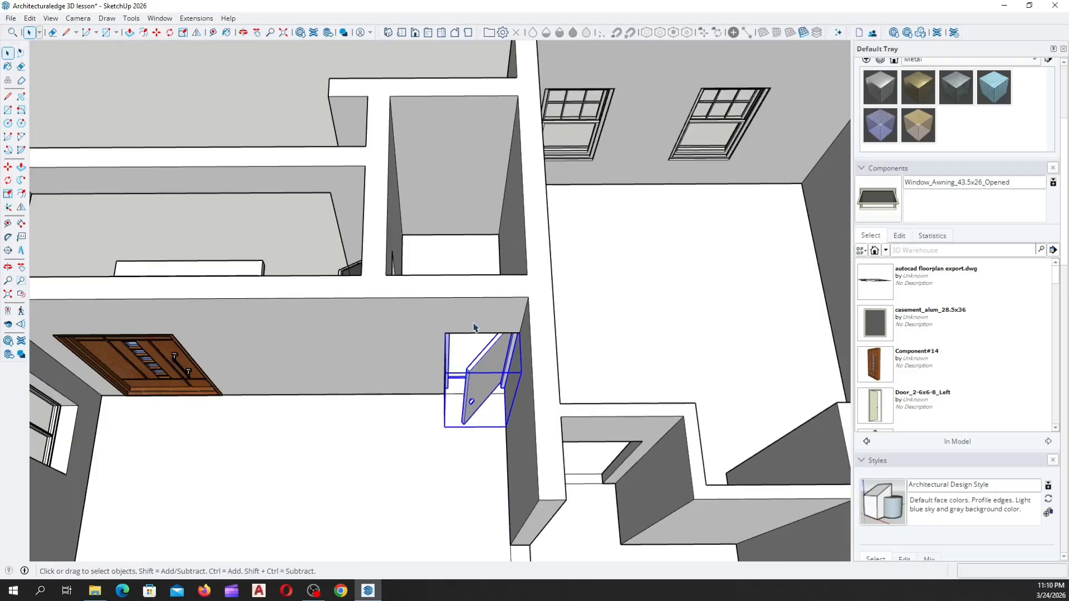
{"action": "middle_click_drag", "start_coordinate": [473, 327], "coordinate": [632, 389]}
{"action": "scroll", "coordinate": [557, 377], "scroll_direction": "up", "scroll_amount": 3}
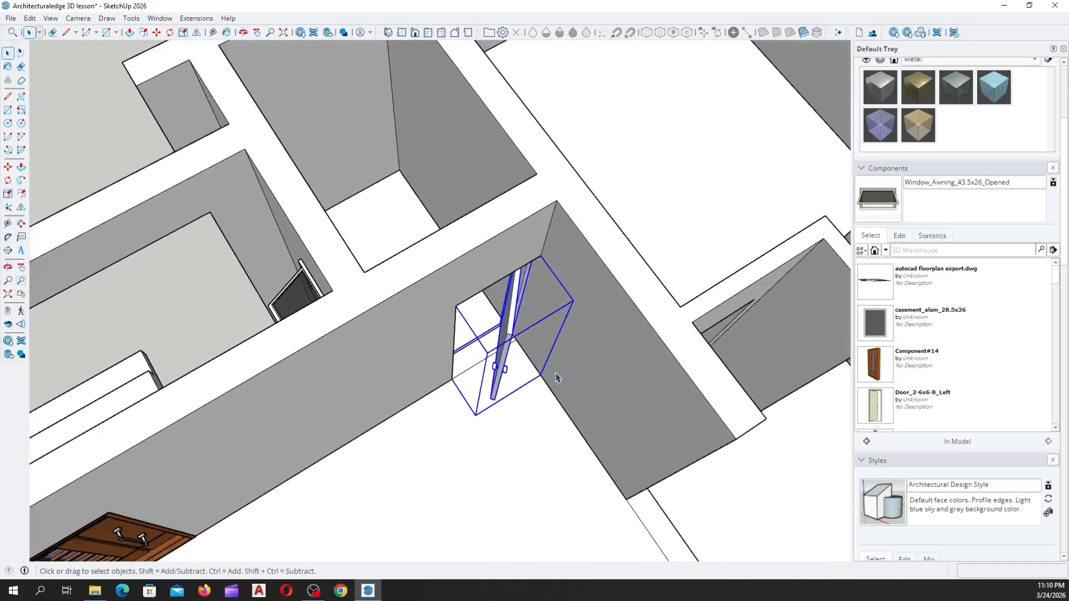
{"action": "middle_click_drag", "start_coordinate": [557, 377], "coordinate": [502, 409]}
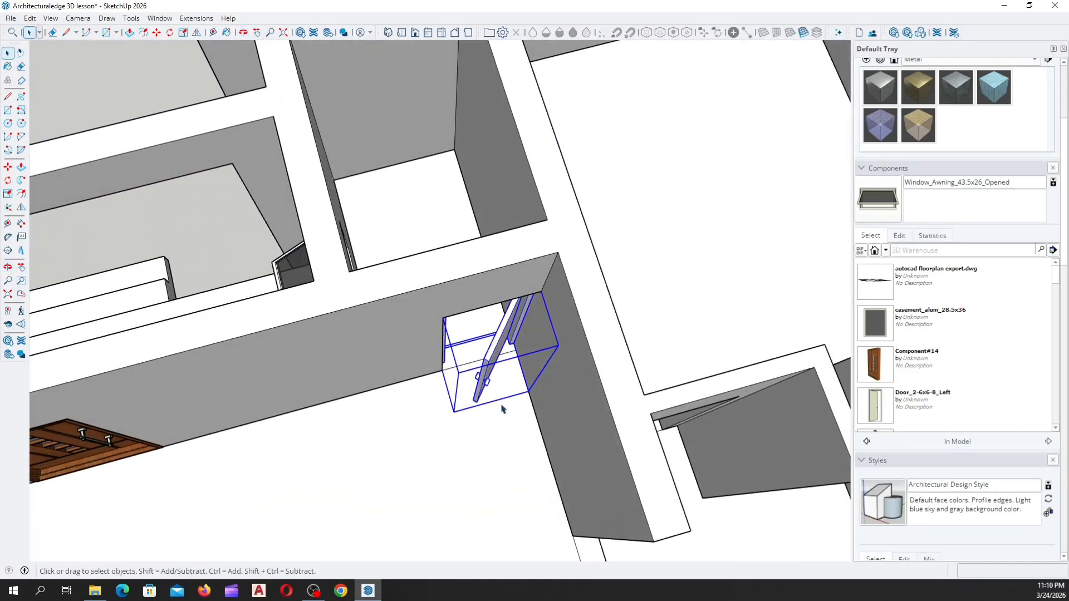
{"action": "scroll", "coordinate": [496, 405], "scroll_direction": "up", "scroll_amount": 3}
{"action": "middle_click_drag", "start_coordinate": [477, 361], "coordinate": [418, 249]}
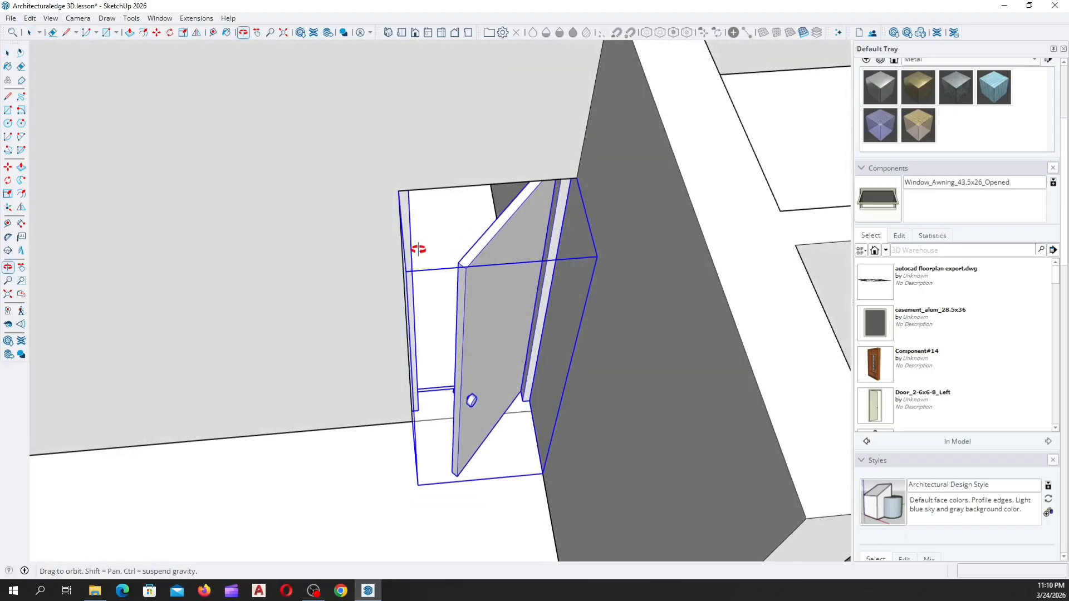
Flip the door about the blue plane parallel to the wall so its leaf opens toward the small room
{"action": "left_click", "coordinate": [21, 207]}
{"action": "middle_click_drag", "start_coordinate": [611, 372], "coordinate": [394, 274]}
{"action": "scroll", "coordinate": [417, 358], "scroll_direction": "up", "scroll_amount": 5}
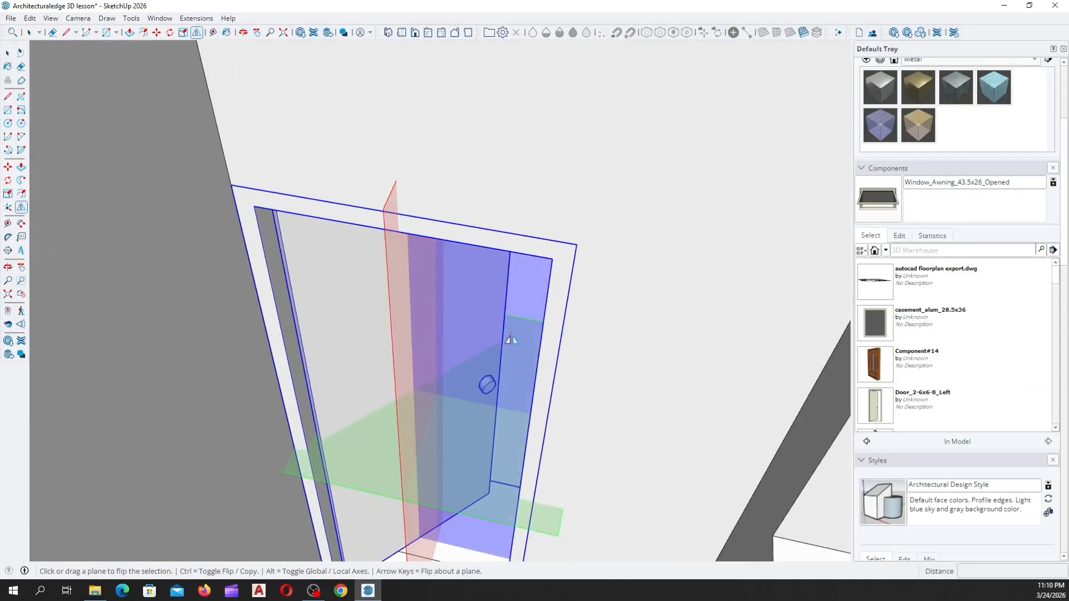
{"action": "mouse_move", "coordinate": [514, 334]}
{"action": "middle_mouse_down"}
{"action": "mouse_move", "coordinate": [436, 495]}
{"action": "mouse_move", "coordinate": [436, 484]}
{"action": "mouse_move", "coordinate": [345, 488]}
{"action": "middle_mouse_up"}
{"action": "scroll", "coordinate": [345, 489], "scroll_direction": "down", "scroll_amount": 3}
{"action": "middle_click_drag", "start_coordinate": [413, 440], "coordinate": [115, 454]}
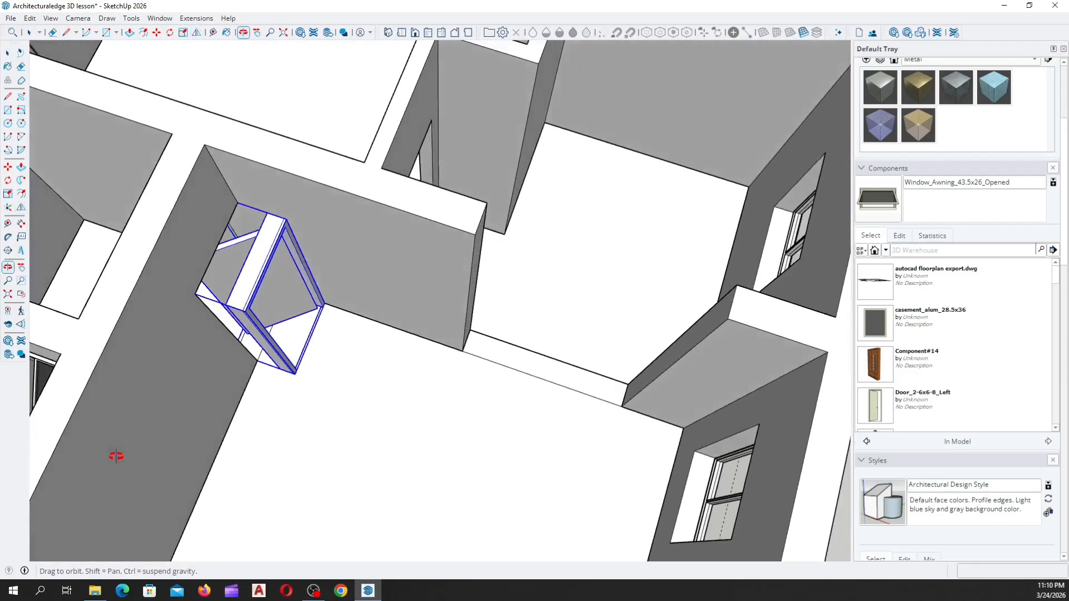
Move the flipped door about 463 mm by its lower frame corner to the lower corner of the small room's opening
{"action": "scroll", "coordinate": [289, 208], "scroll_direction": "up", "scroll_amount": 5}
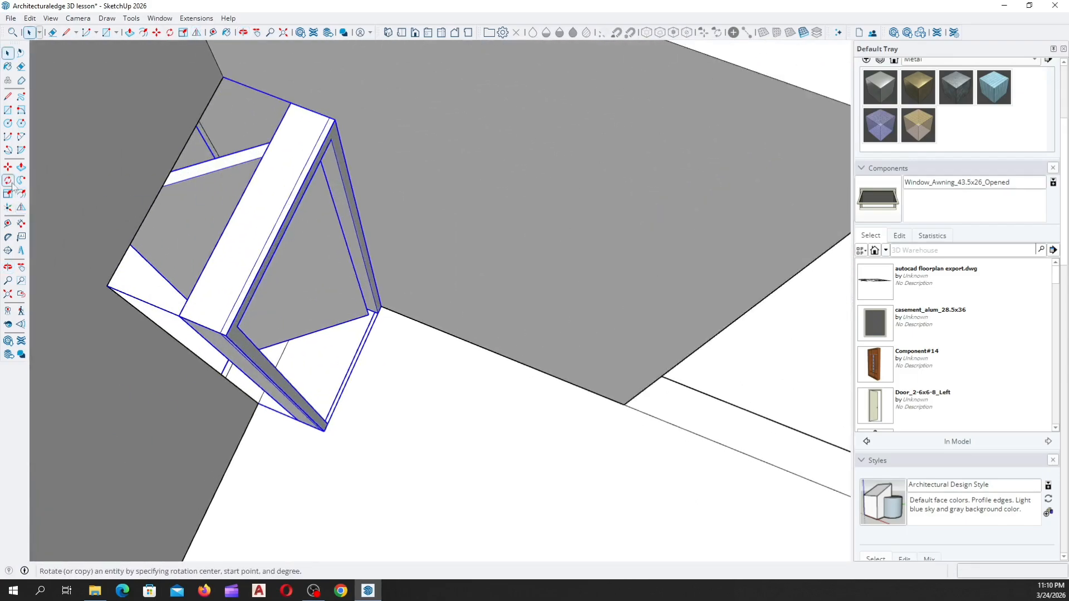
{"action": "middle_click_drag", "start_coordinate": [409, 356], "coordinate": [517, 384]}
{"action": "scroll", "coordinate": [490, 383], "scroll_direction": "down", "scroll_amount": 4}
{"action": "scroll", "coordinate": [405, 447], "scroll_direction": "up", "scroll_amount": 7}
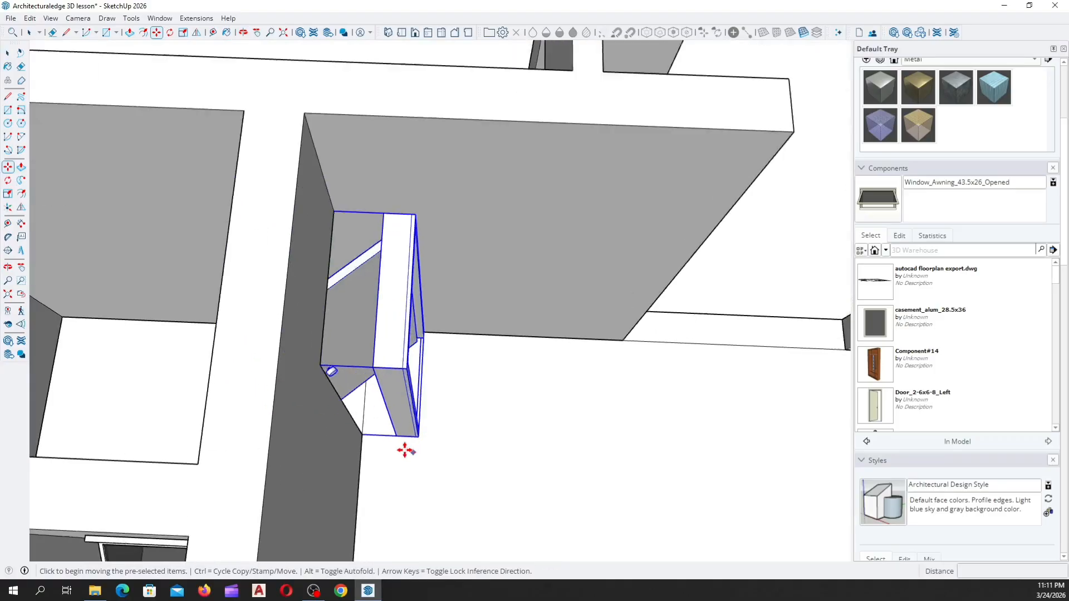
{"action": "scroll", "coordinate": [386, 424], "scroll_direction": "up", "scroll_amount": 3}
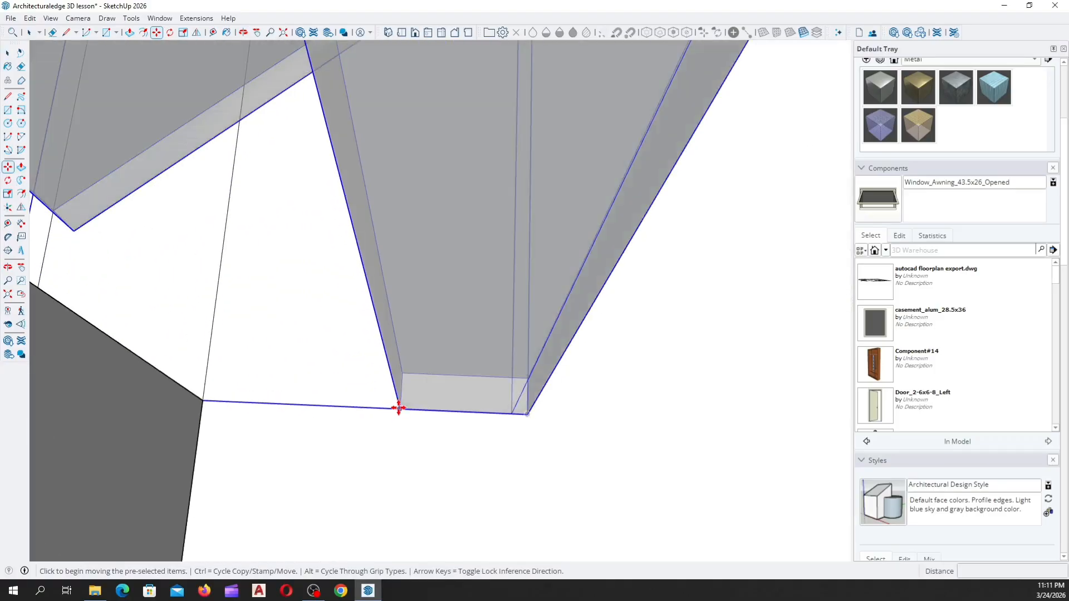
{"action": "scroll", "coordinate": [523, 443], "scroll_direction": "down", "scroll_amount": 9}
{"action": "middle_click_drag", "start_coordinate": [479, 429], "coordinate": [544, 389]}
{"action": "scroll", "coordinate": [543, 413], "scroll_direction": "up", "scroll_amount": 3}
{"action": "scroll", "coordinate": [565, 370], "scroll_direction": "up", "scroll_amount": 5}
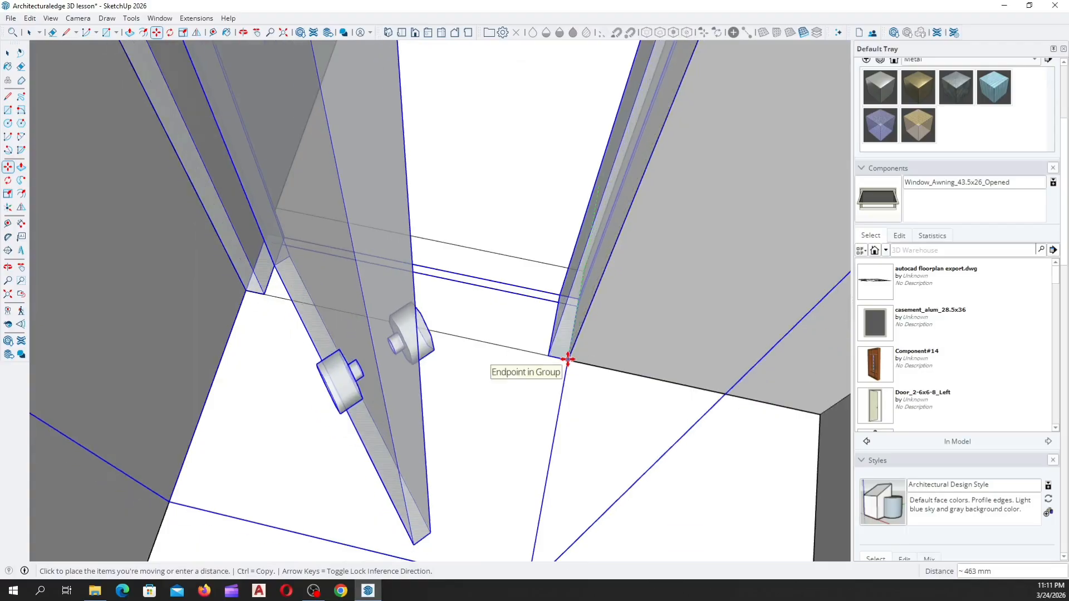
{"action": "key", "text": "space"}
Examine the placed interior door from both sides of the wall and the neighbouring empty door openings
{"action": "scroll", "coordinate": [446, 478], "scroll_direction": "down", "scroll_amount": 15}
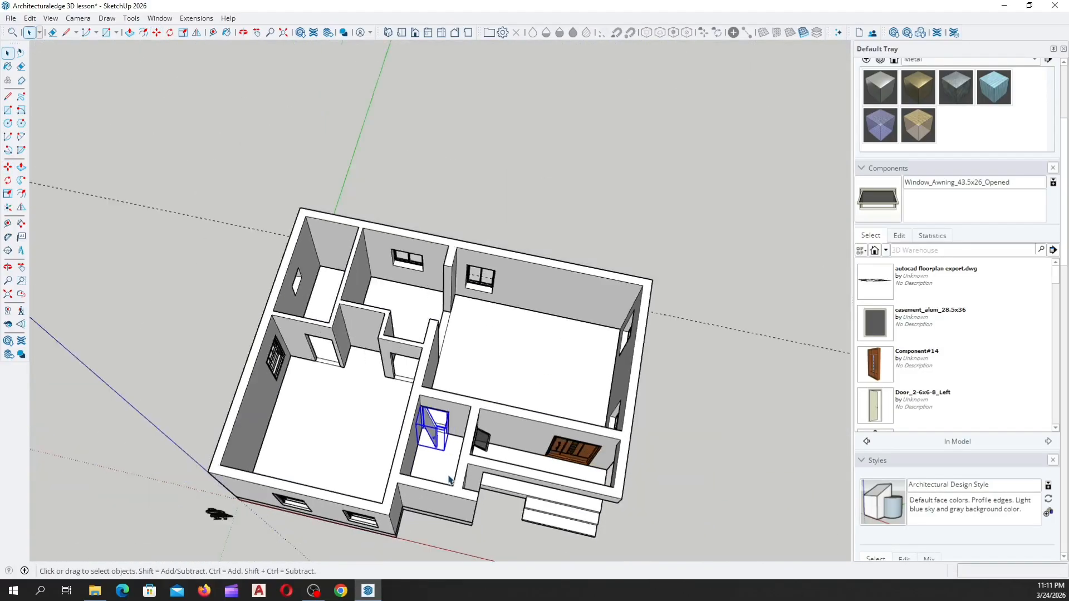
{"action": "middle_click_drag", "start_coordinate": [445, 483], "coordinate": [223, 325]}
{"action": "scroll", "coordinate": [483, 265], "scroll_direction": "up", "scroll_amount": 12}
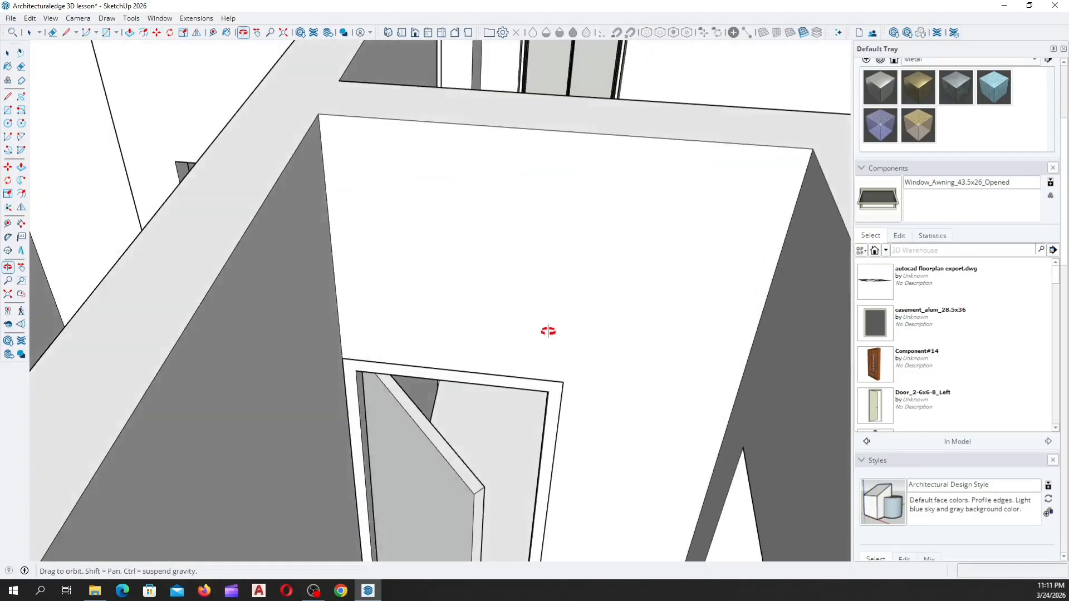
{"action": "middle_click_drag", "start_coordinate": [544, 334], "coordinate": [317, 465]}
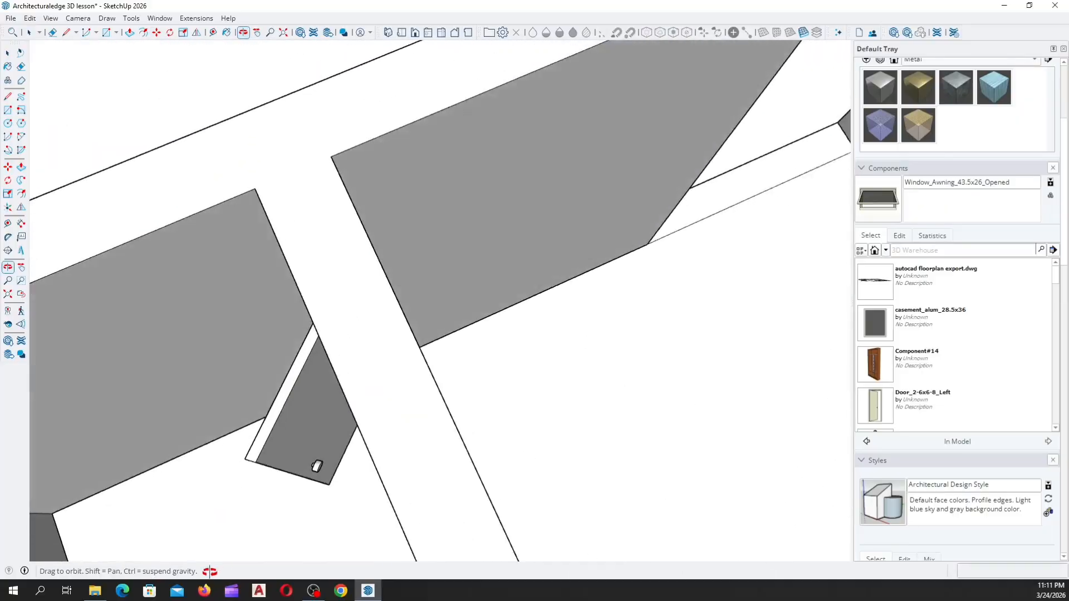
{"action": "scroll", "coordinate": [546, 466], "scroll_direction": "down", "scroll_amount": 10}
{"action": "middle_click_drag", "start_coordinate": [609, 458], "coordinate": [177, 299]}
{"action": "scroll", "coordinate": [200, 329], "scroll_direction": "up", "scroll_amount": 3}
{"action": "scroll", "coordinate": [377, 417], "scroll_direction": "up", "scroll_amount": 4}
{"action": "middle_click_drag", "start_coordinate": [377, 418], "coordinate": [238, 450]}
{"action": "scroll", "coordinate": [183, 425], "scroll_direction": "down", "scroll_amount": 3}
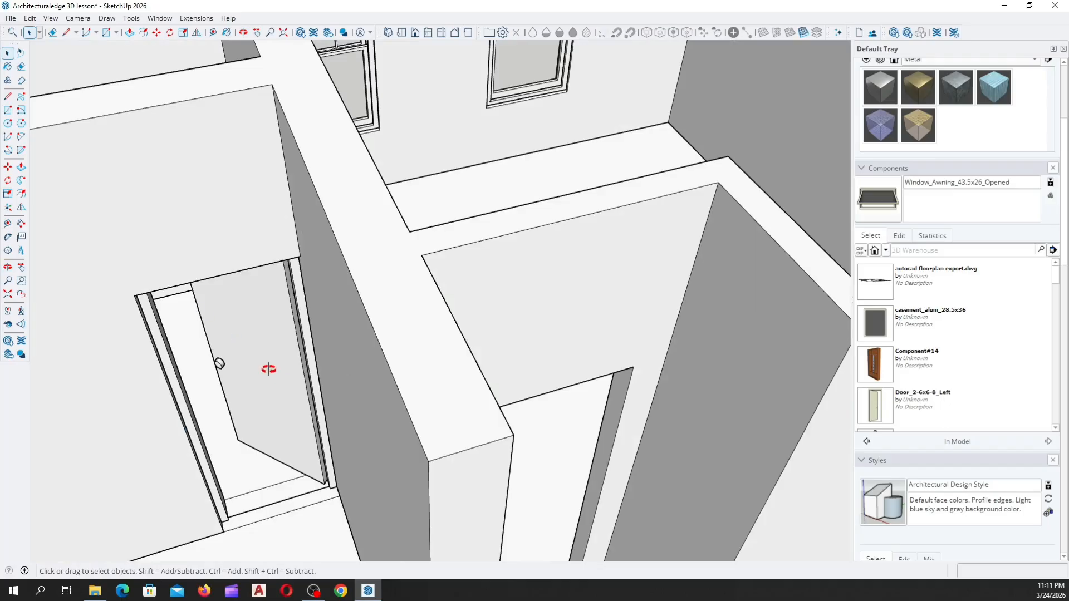
{"action": "middle_click_drag", "start_coordinate": [269, 369], "coordinate": [169, 382]}
{"action": "scroll", "coordinate": [169, 381], "scroll_direction": "down", "scroll_amount": 3}
{"action": "middle_click_drag", "start_coordinate": [351, 432], "coordinate": [250, 369]}
{"action": "scroll", "coordinate": [515, 362], "scroll_direction": "down", "scroll_amount": 2}
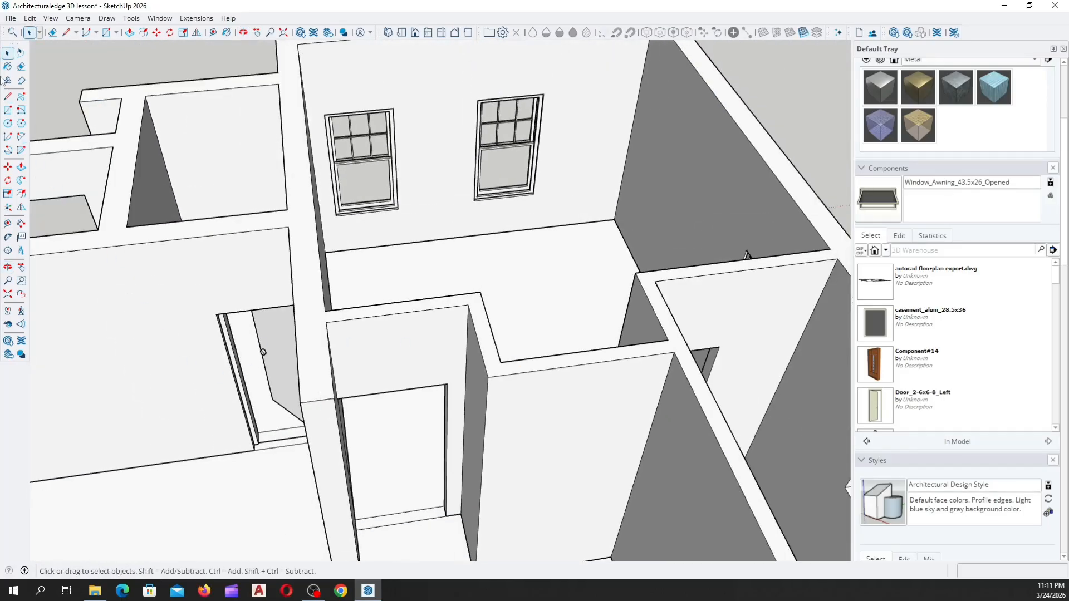
Move the small room's door about 73 mm by its lower frame corner to the opening's outer lower corner, flush with the wall face
{"action": "scroll", "coordinate": [165, 411], "scroll_direction": "up", "scroll_amount": 5}
{"action": "middle_click_drag", "start_coordinate": [211, 415], "coordinate": [384, 454]}
{"action": "scroll", "coordinate": [515, 378], "scroll_direction": "down", "scroll_amount": 3}
{"action": "scroll", "coordinate": [515, 388], "scroll_direction": "up", "scroll_amount": 5}
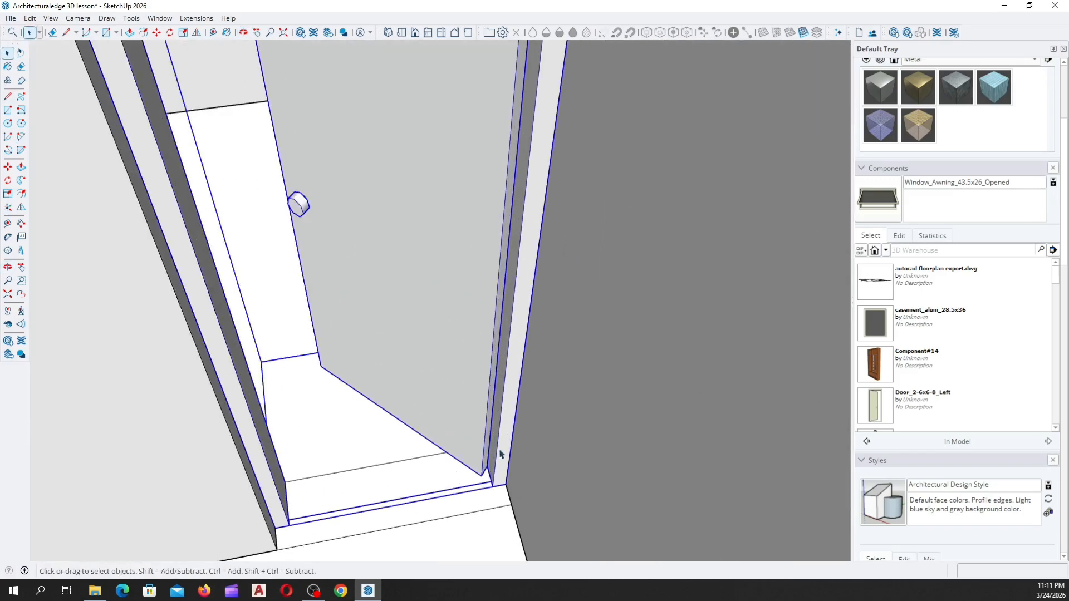
{"action": "left_click", "coordinate": [11, 168]}
{"action": "scroll", "coordinate": [377, 231], "scroll_direction": "down", "scroll_amount": 1}
{"action": "scroll", "coordinate": [350, 464], "scroll_direction": "up", "scroll_amount": 3}
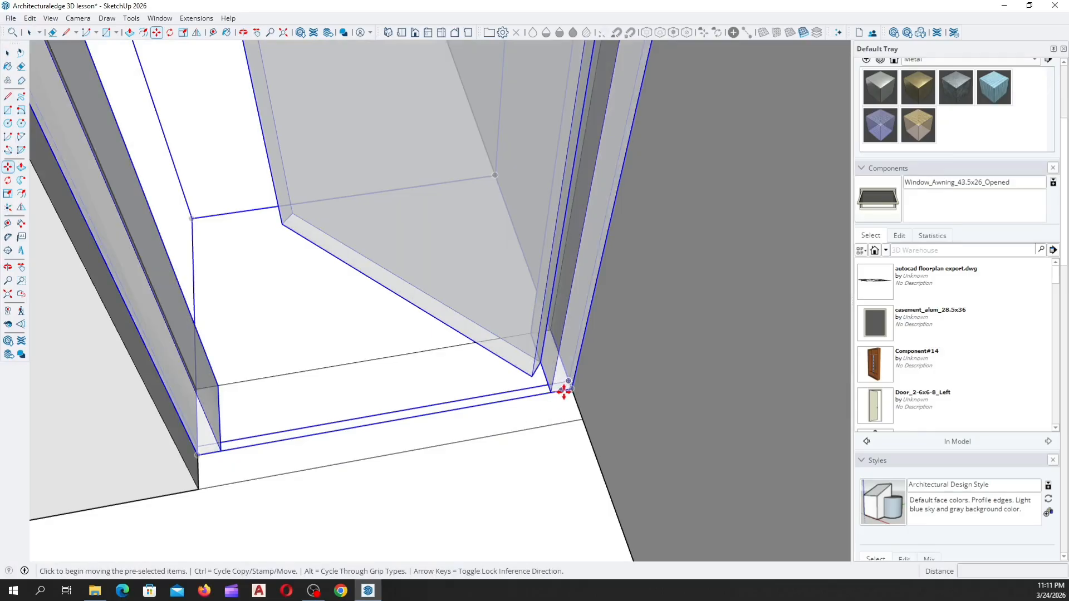
{"action": "scroll", "coordinate": [572, 410], "scroll_direction": "down", "scroll_amount": 3}
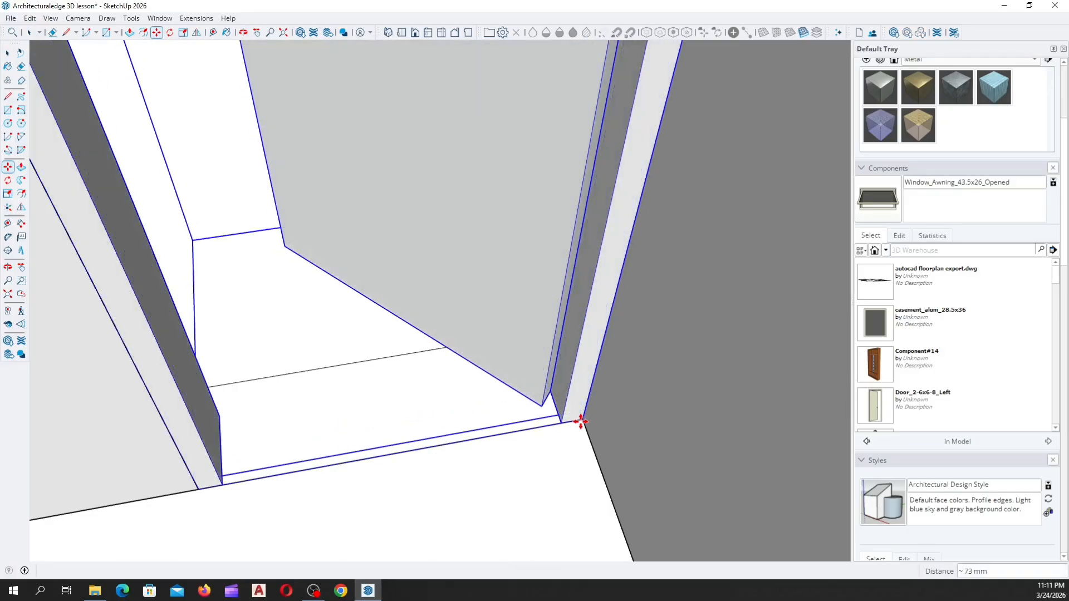
{"action": "scroll", "coordinate": [365, 470], "scroll_direction": "down", "scroll_amount": 2}
{"action": "key", "text": "space"}
{"action": "scroll", "coordinate": [363, 472], "scroll_direction": "down", "scroll_amount": 6}
{"action": "middle_click_drag", "start_coordinate": [274, 227], "coordinate": [340, 111]}
{"action": "middle_click_drag", "start_coordinate": [396, 262], "coordinate": [292, 439]}
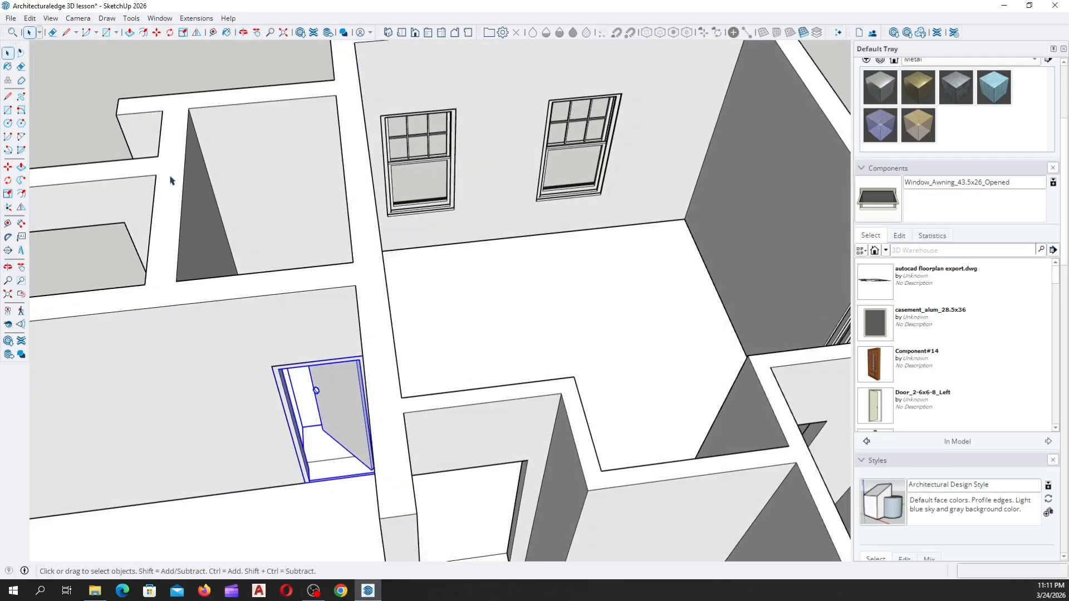
{"action": "left_click", "coordinate": [111, 79]}
Copy the small room's door about 1495 mm by its lower frame corner to the lower corner of the neighbouring empty door opening
{"action": "scroll", "coordinate": [120, 329], "scroll_direction": "down", "scroll_amount": 3}
{"action": "scroll", "coordinate": [347, 403], "scroll_direction": "up", "scroll_amount": 4}
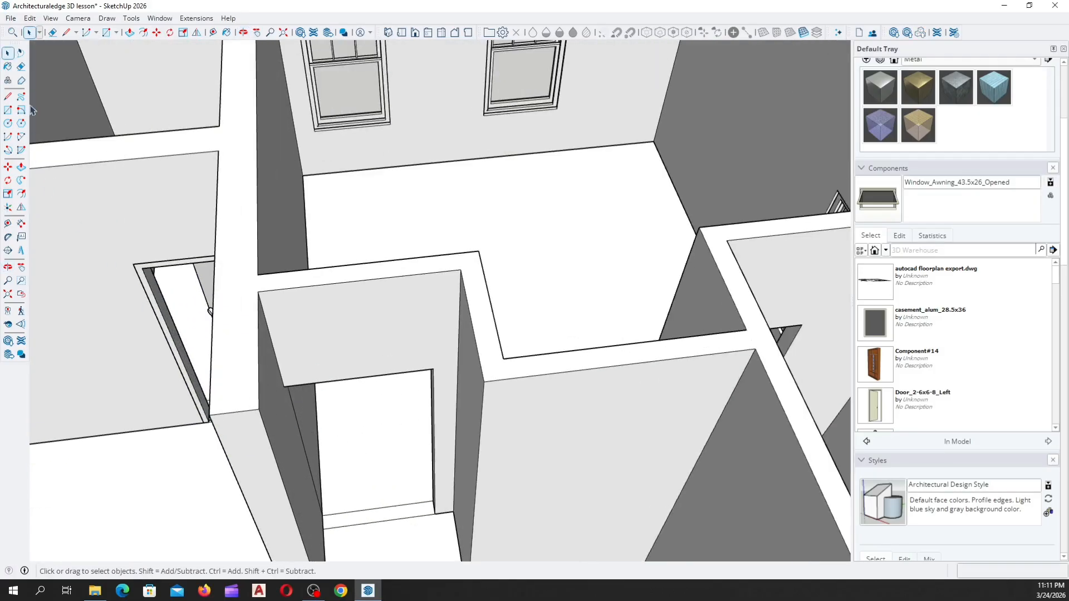
{"action": "scroll", "coordinate": [342, 235], "scroll_direction": "down", "scroll_amount": 3}
{"action": "scroll", "coordinate": [248, 293], "scroll_direction": "up", "scroll_amount": 3}
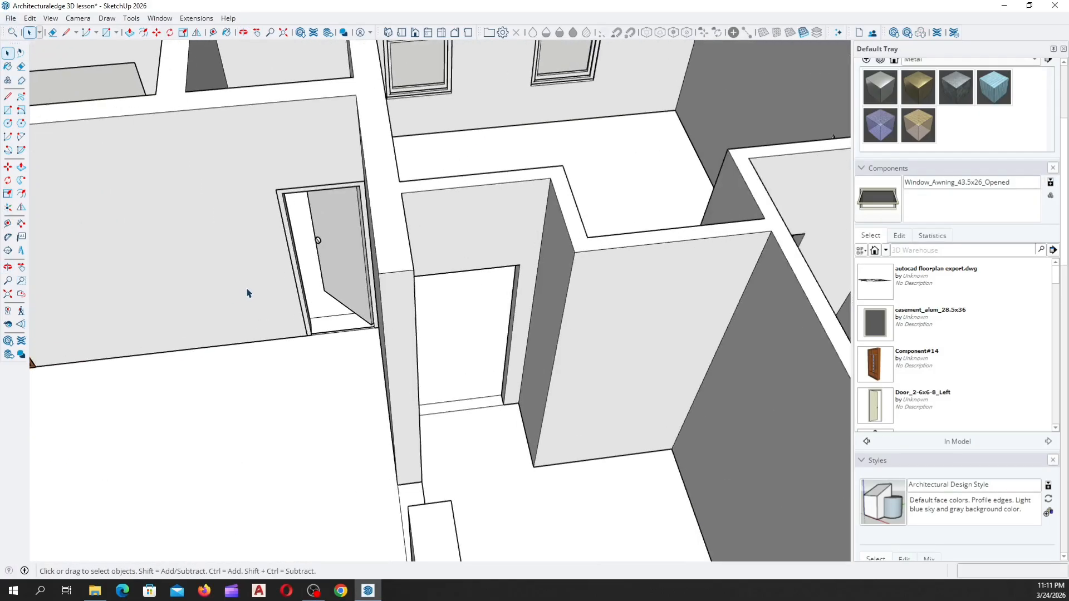
{"action": "scroll", "coordinate": [364, 224], "scroll_direction": "up", "scroll_amount": 3}
{"action": "scroll", "coordinate": [305, 312], "scroll_direction": "up", "scroll_amount": 2}
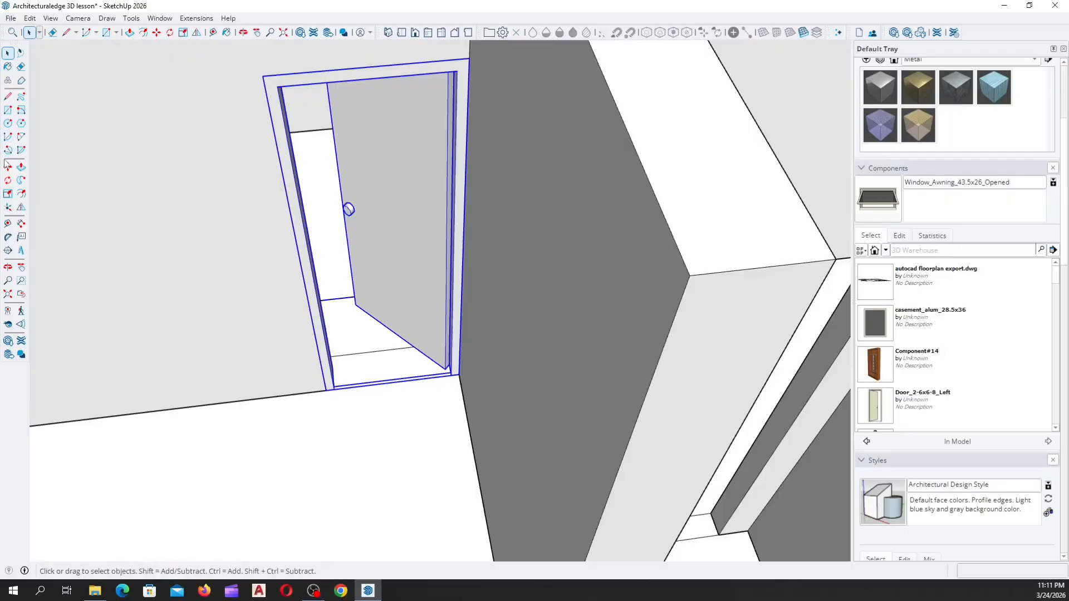
{"action": "scroll", "coordinate": [346, 403], "scroll_direction": "up", "scroll_amount": 3}
{"action": "scroll", "coordinate": [279, 377], "scroll_direction": "up", "scroll_amount": 3}
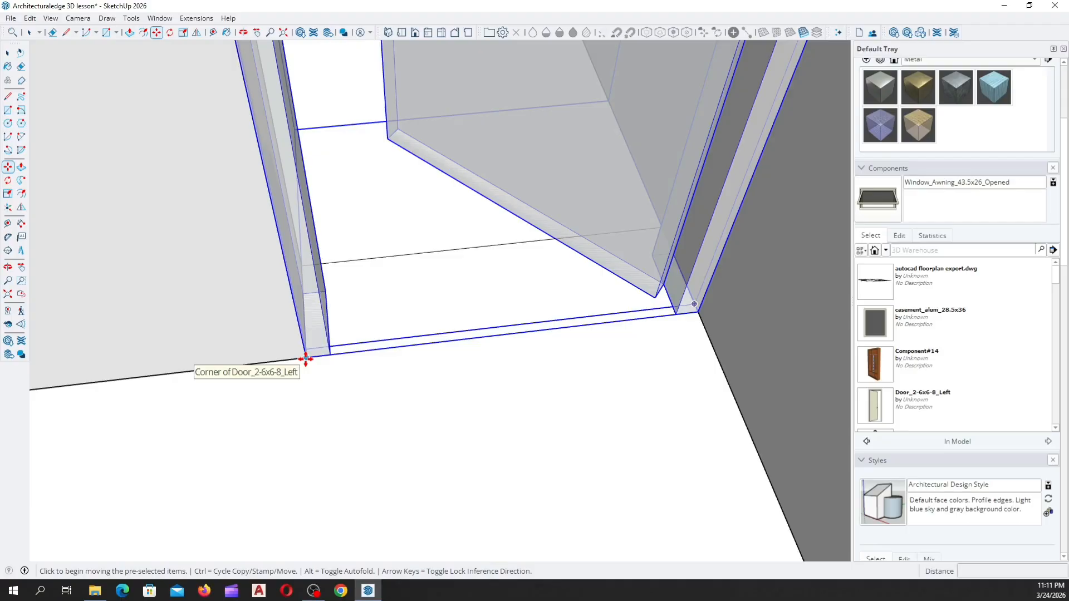
{"action": "scroll", "coordinate": [305, 357], "scroll_direction": "up", "scroll_amount": 1}
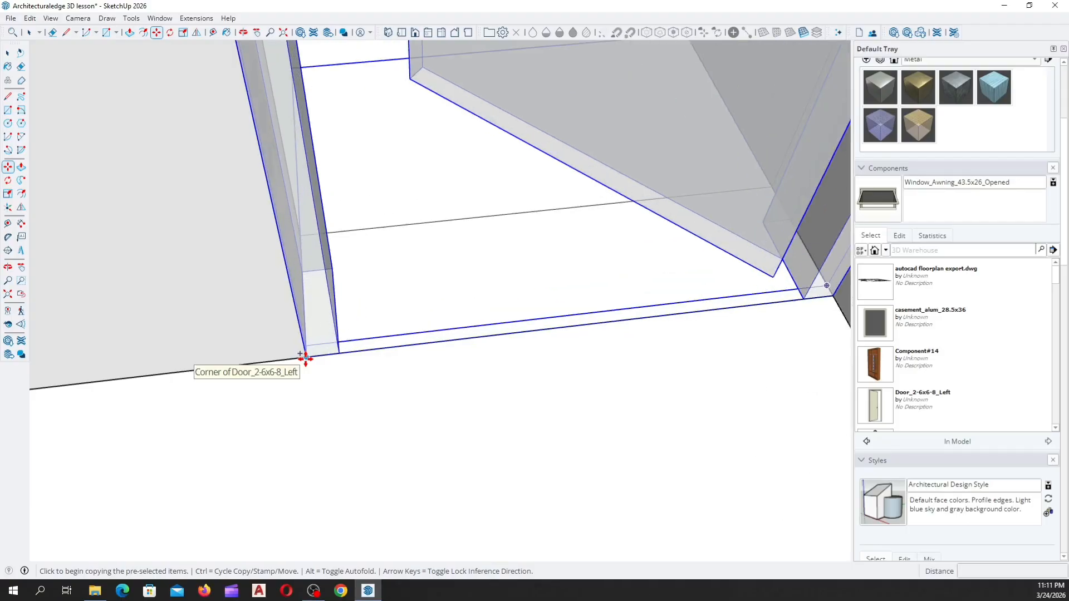
{"action": "left_click", "coordinate": [305, 357]}
{"action": "scroll", "coordinate": [365, 412], "scroll_direction": "down", "scroll_amount": 8}
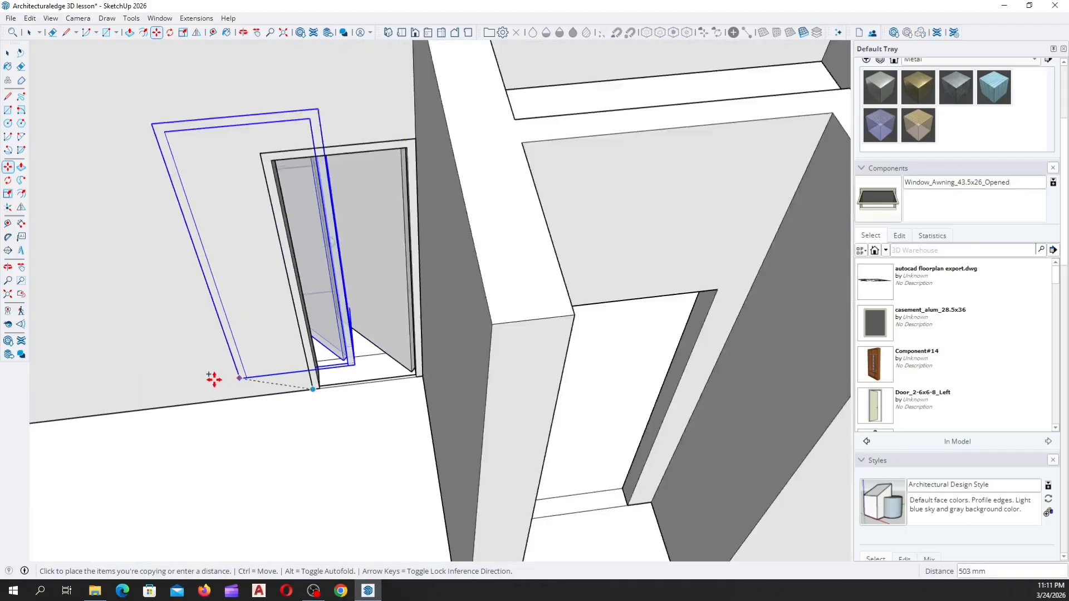
{"action": "scroll", "coordinate": [280, 397], "scroll_direction": "up", "scroll_amount": 10}
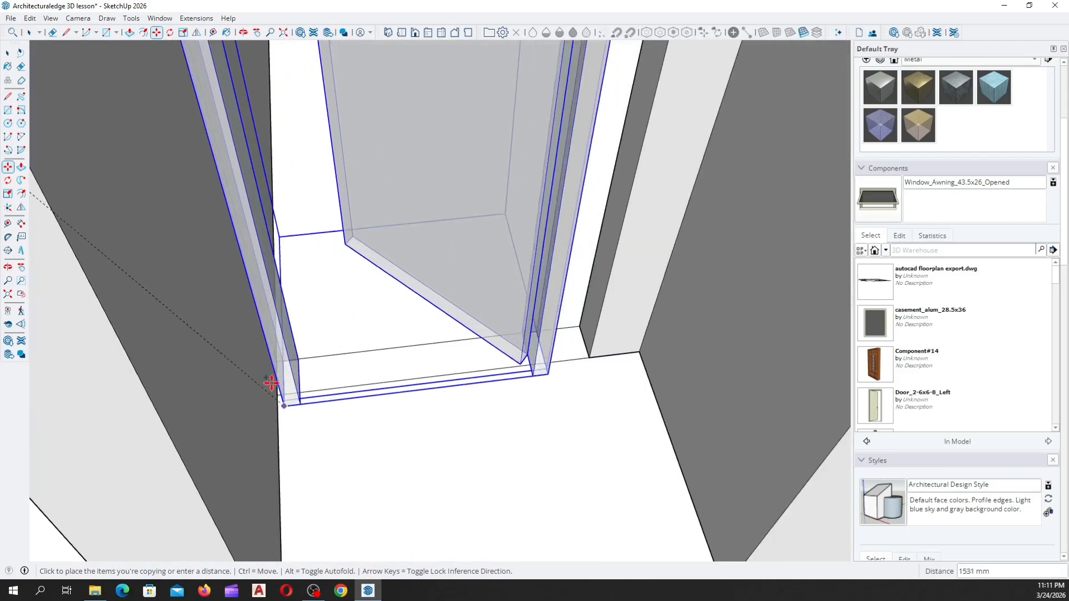
{"action": "scroll", "coordinate": [280, 397], "scroll_direction": "down", "scroll_amount": 3}
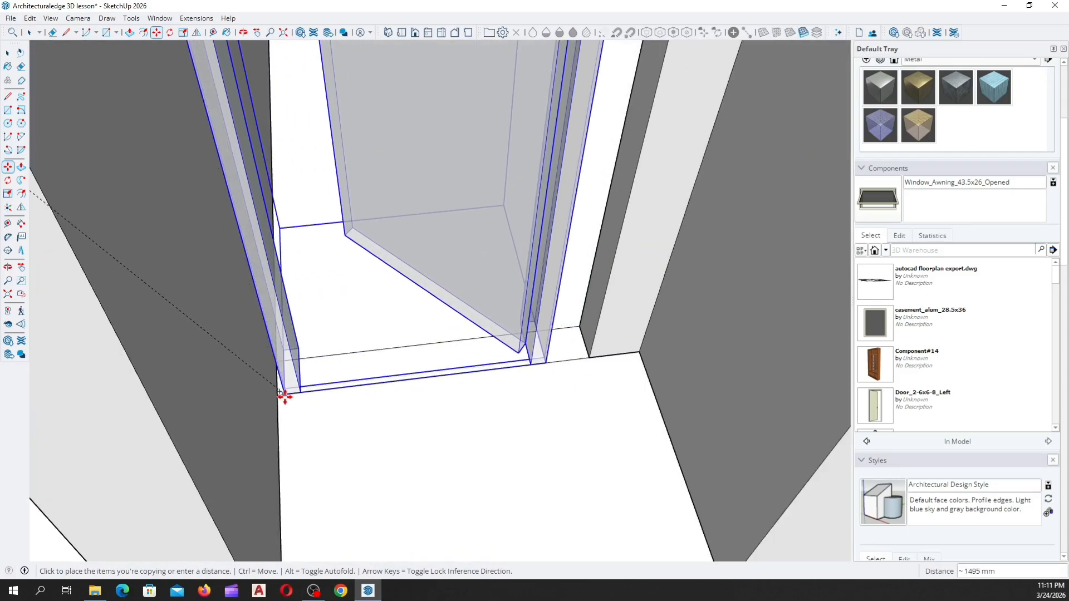
{"action": "left_click", "coordinate": [279, 394]}
Scale the copied door by about 1.20 in width to fill the neighbouring opening
{"action": "scroll", "coordinate": [341, 479], "scroll_direction": "down", "scroll_amount": 6}
{"action": "scroll", "coordinate": [324, 306], "scroll_direction": "up", "scroll_amount": 8}
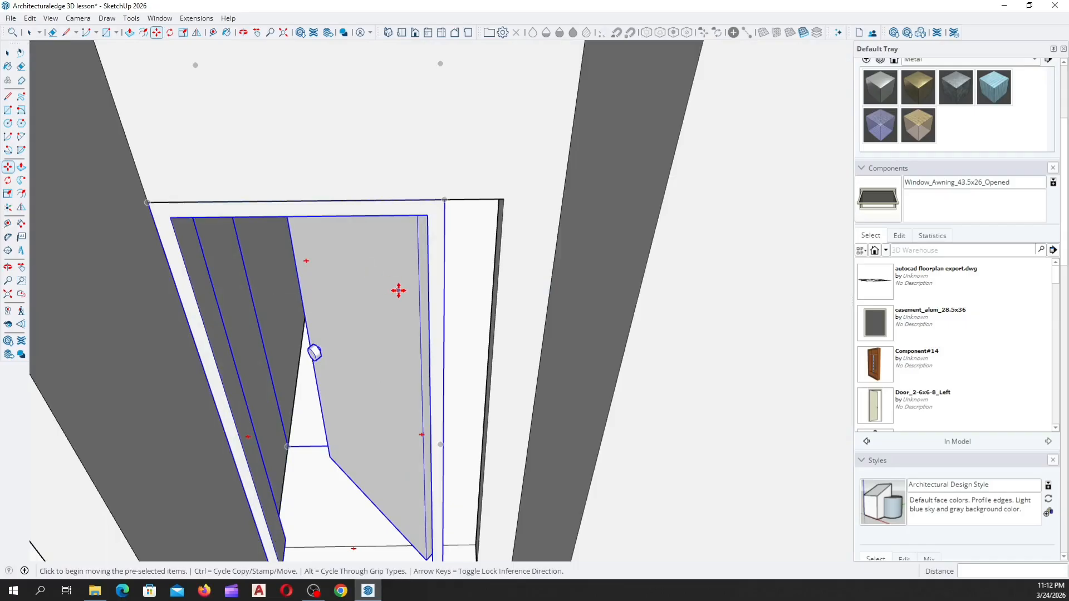
{"action": "scroll", "coordinate": [384, 356], "scroll_direction": "down", "scroll_amount": 3}
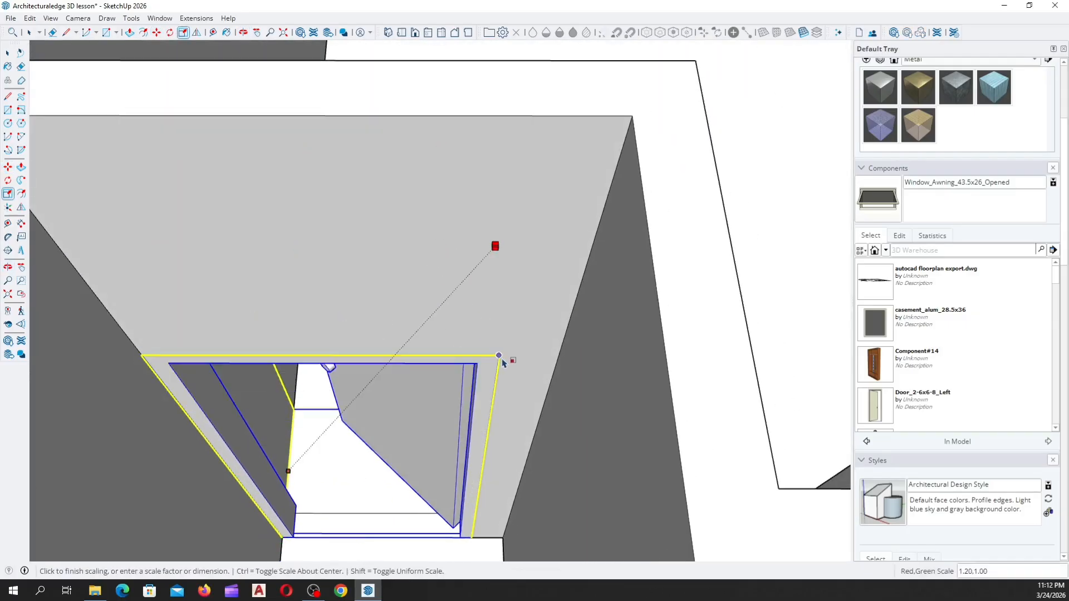
{"action": "scroll", "coordinate": [427, 345], "scroll_direction": "down", "scroll_amount": 5}
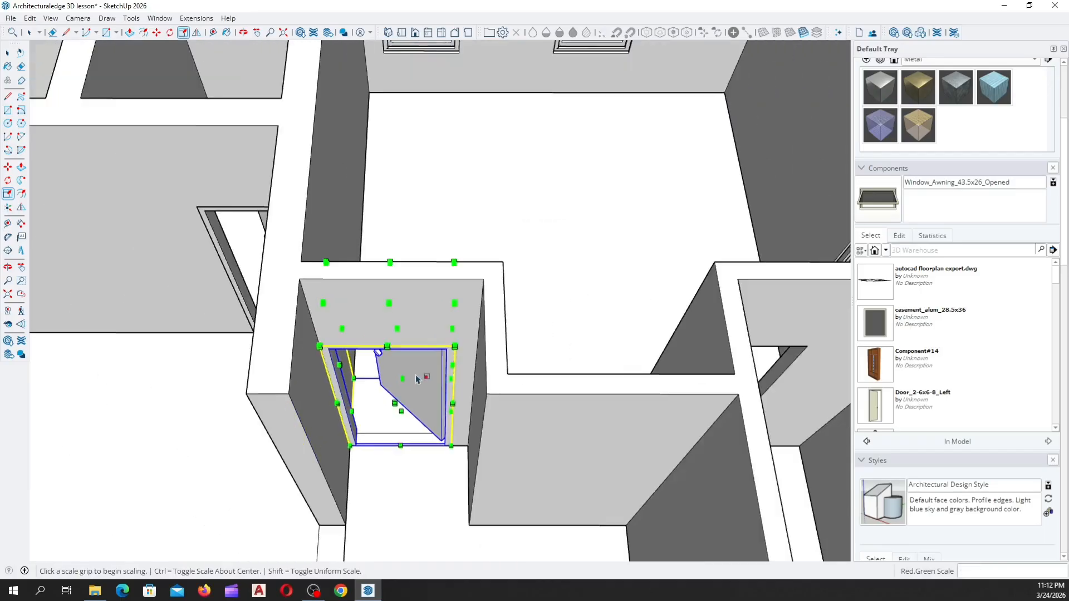
Flip the scaled door about its red plane so its leaf is hinged beside the adjoining wall
{"action": "middle_click_drag", "start_coordinate": [423, 377], "coordinate": [364, 150]}
{"action": "scroll", "coordinate": [418, 268], "scroll_direction": "up", "scroll_amount": 4}
{"action": "middle_click_drag", "start_coordinate": [418, 269], "coordinate": [433, 557]}
{"action": "middle_click_drag", "start_coordinate": [369, 389], "coordinate": [374, 449]}
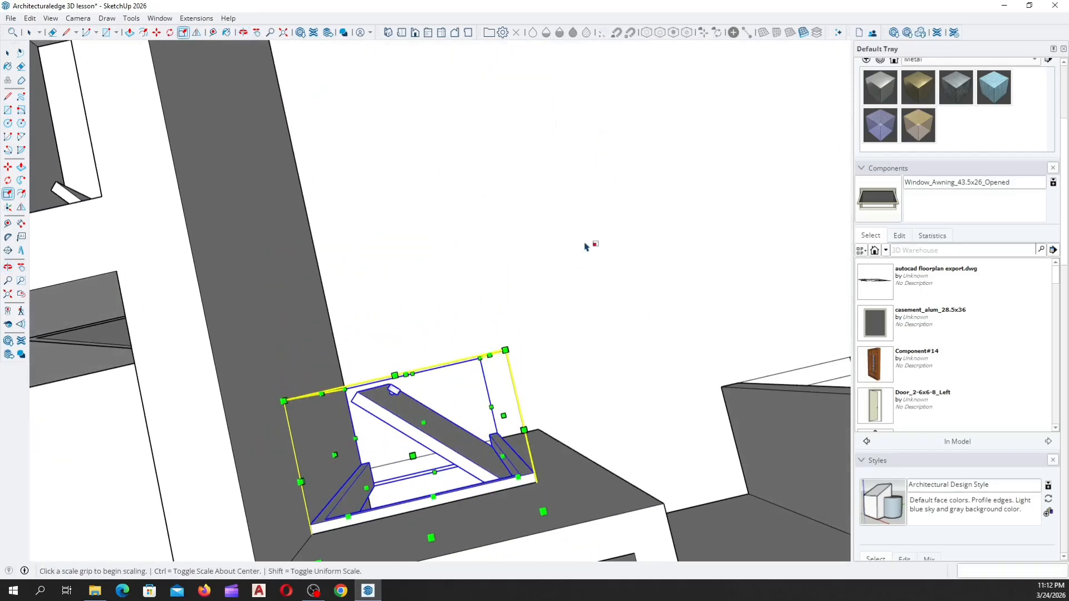
{"action": "scroll", "coordinate": [490, 307], "scroll_direction": "down", "scroll_amount": 3}
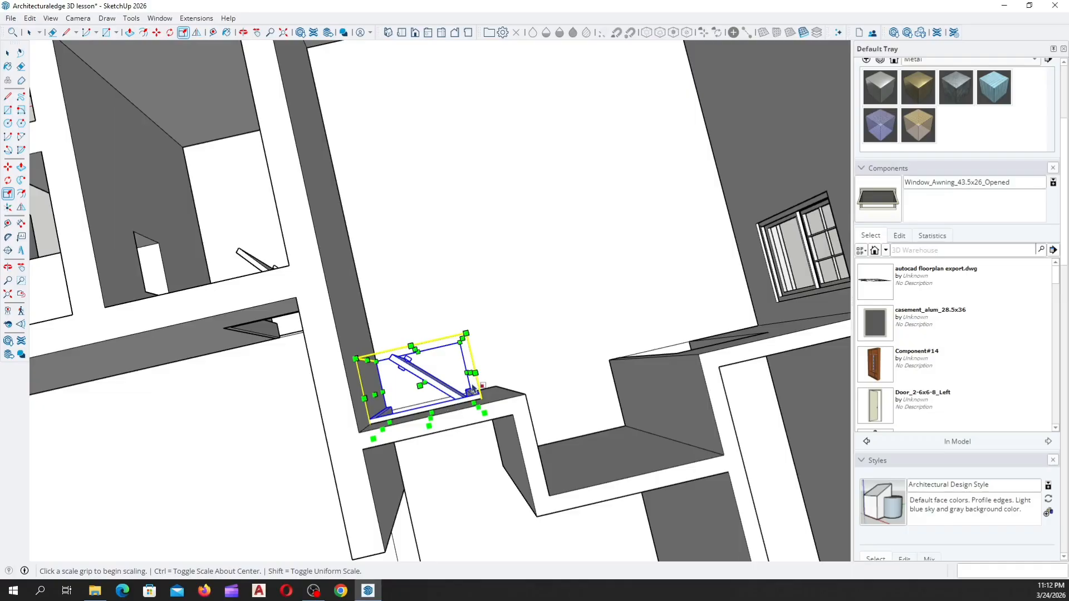
{"action": "scroll", "coordinate": [356, 395], "scroll_direction": "up", "scroll_amount": 3}
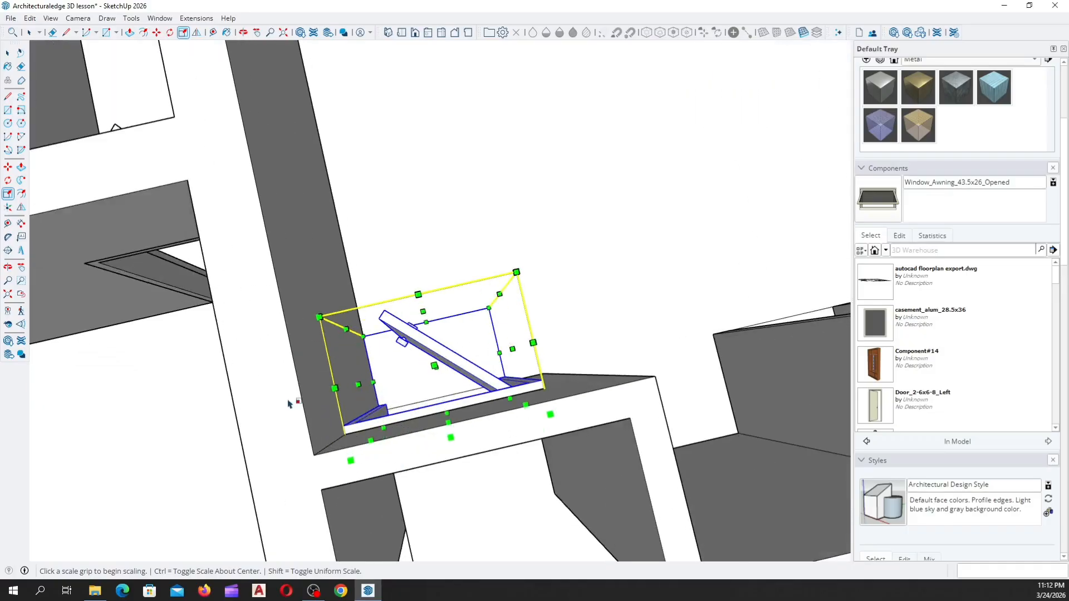
{"action": "middle_click_drag", "start_coordinate": [354, 415], "coordinate": [291, 343]}
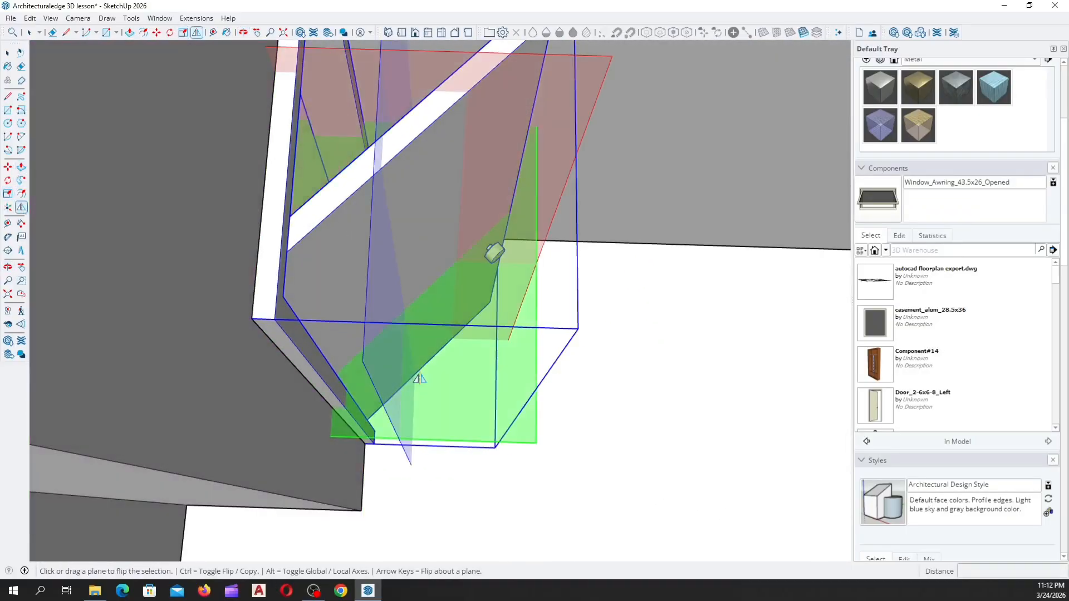
{"action": "middle_click_drag", "start_coordinate": [420, 379], "coordinate": [141, 267]}
{"action": "scroll", "coordinate": [356, 492], "scroll_direction": "down", "scroll_amount": 5}
{"action": "middle_click_drag", "start_coordinate": [312, 375], "coordinate": [191, 406]}
{"action": "scroll", "coordinate": [474, 432], "scroll_direction": "up", "scroll_amount": 1}
{"action": "scroll", "coordinate": [317, 302], "scroll_direction": "up", "scroll_amount": 5}
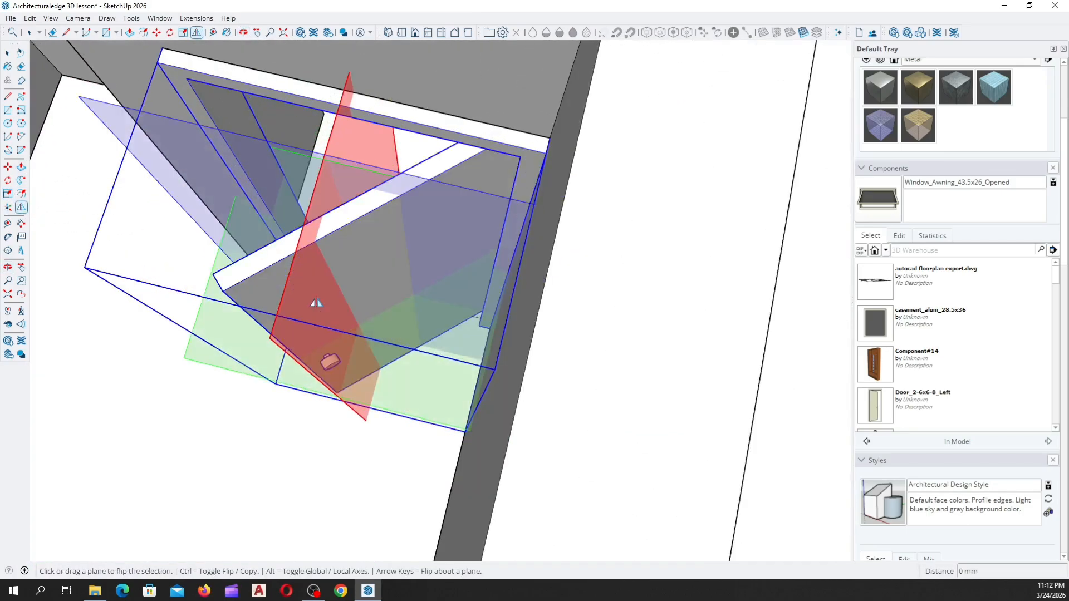
Examine both placed interior doors and the remaining empty door openings from above the house
{"action": "middle_click_drag", "start_coordinate": [257, 317], "coordinate": [785, 282]}
{"action": "scroll", "coordinate": [582, 348], "scroll_direction": "down", "scroll_amount": 6}
{"action": "scroll", "coordinate": [346, 288], "scroll_direction": "down", "scroll_amount": 8}
{"action": "middle_click_drag", "start_coordinate": [515, 418], "coordinate": [330, 229]}
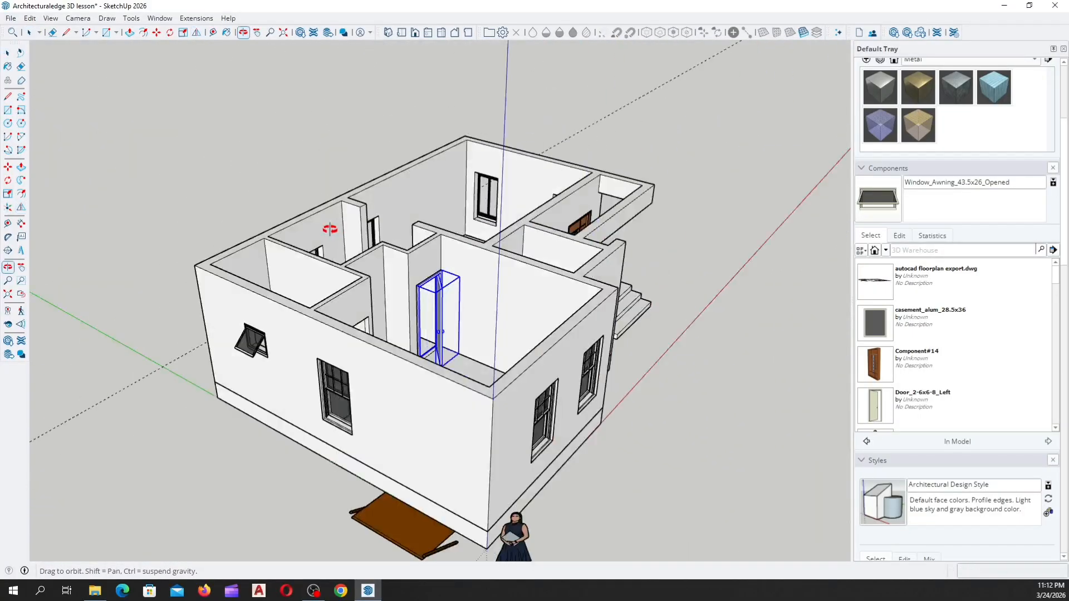
{"action": "left_click", "coordinate": [633, 321]}
{"action": "scroll", "coordinate": [391, 292], "scroll_direction": "up", "scroll_amount": 5}
{"action": "middle_click_drag", "start_coordinate": [391, 292], "coordinate": [503, 334]}
{"action": "scroll", "coordinate": [503, 334], "scroll_direction": "down", "scroll_amount": 4}
{"action": "middle_click_drag", "start_coordinate": [331, 363], "coordinate": [212, 381]}
{"action": "scroll", "coordinate": [425, 369], "scroll_direction": "up", "scroll_amount": 5}
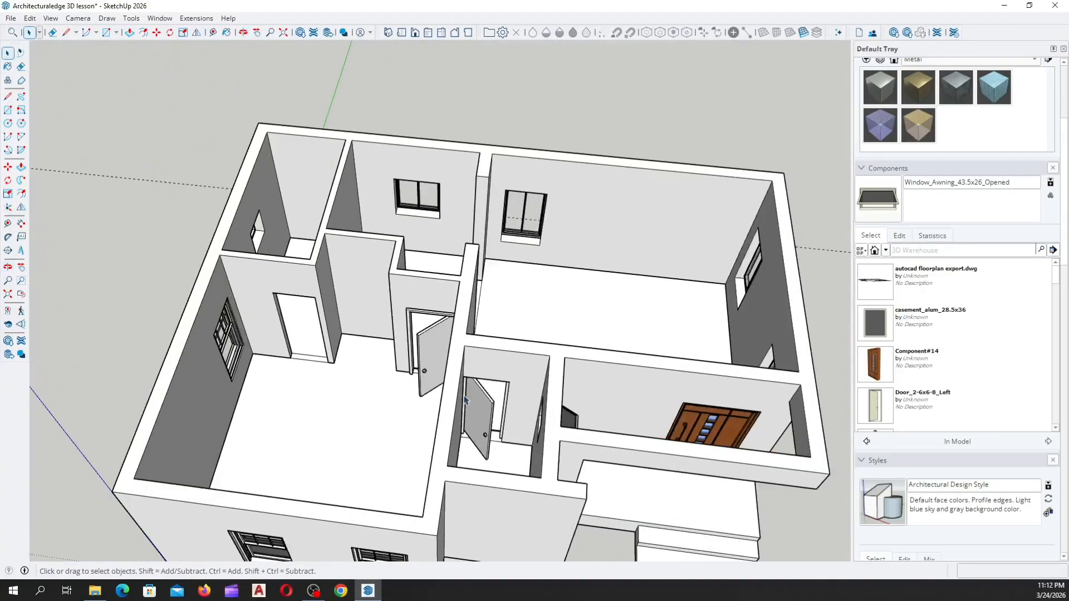
{"action": "scroll", "coordinate": [412, 370], "scroll_direction": "down", "scroll_amount": 4}
{"action": "scroll", "coordinate": [454, 405], "scroll_direction": "up", "scroll_amount": 3}
Copy the small room's door about 3649 mm by its lower frame corner to the empty opening beside the large room's window
{"action": "middle_click_drag", "start_coordinate": [453, 405], "coordinate": [336, 371]}
{"action": "scroll", "coordinate": [358, 298], "scroll_direction": "up", "scroll_amount": 6}
{"action": "left_click", "coordinate": [354, 276]}
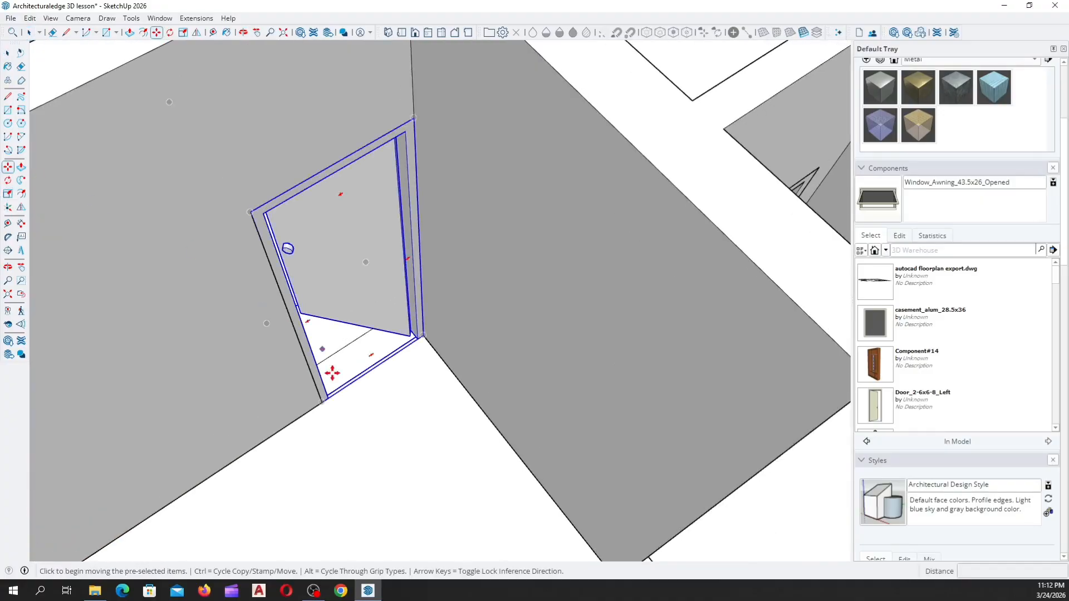
{"action": "scroll", "coordinate": [400, 375], "scroll_direction": "up", "scroll_amount": 4}
{"action": "scroll", "coordinate": [477, 320], "scroll_direction": "up", "scroll_amount": 6}
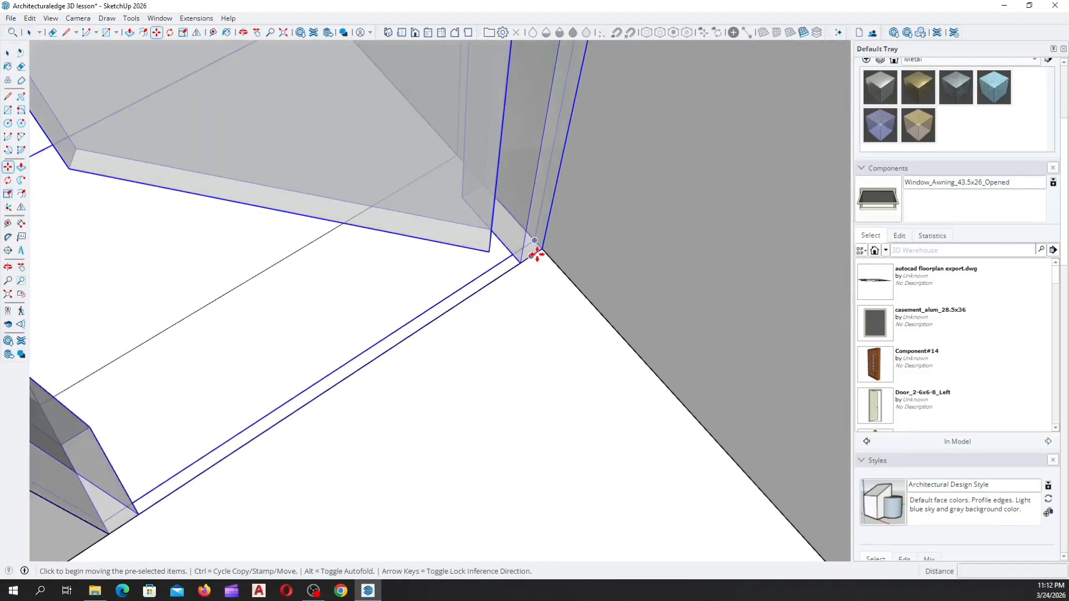
{"action": "left_click", "coordinate": [544, 248]}
{"action": "scroll", "coordinate": [480, 475], "scroll_direction": "down", "scroll_amount": 10}
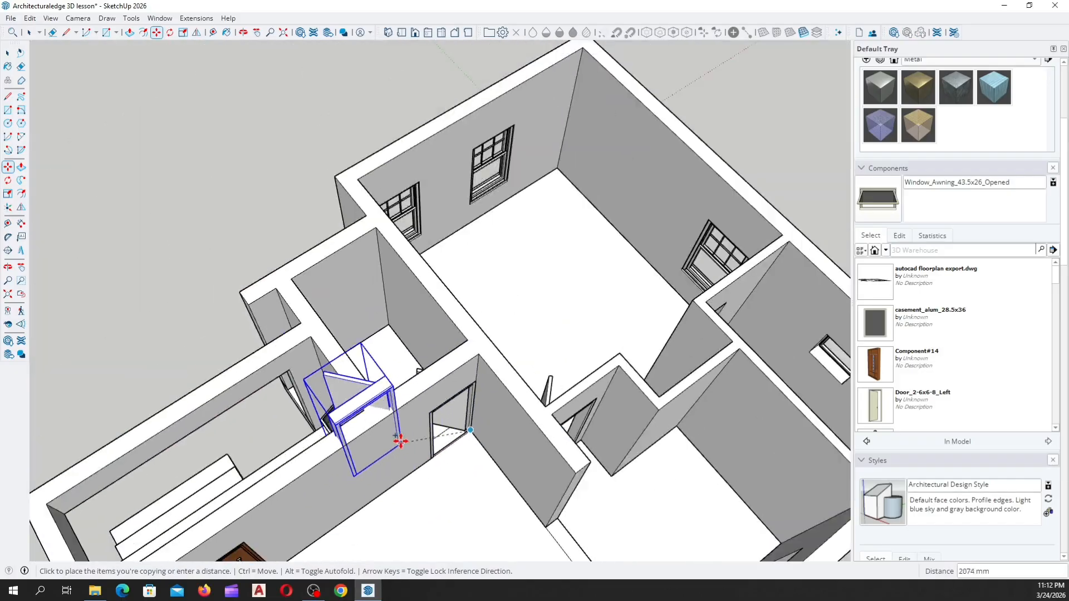
{"action": "middle_click_drag", "start_coordinate": [400, 441], "coordinate": [746, 515]}
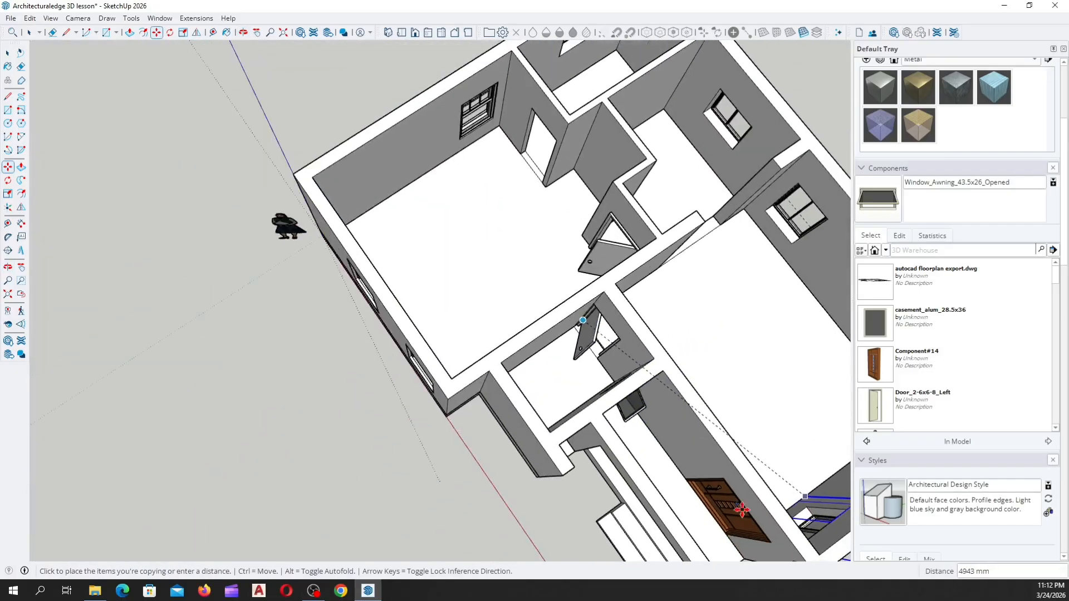
{"action": "scroll", "coordinate": [742, 510], "scroll_direction": "down", "scroll_amount": 2}
{"action": "scroll", "coordinate": [508, 281], "scroll_direction": "up", "scroll_amount": 10}
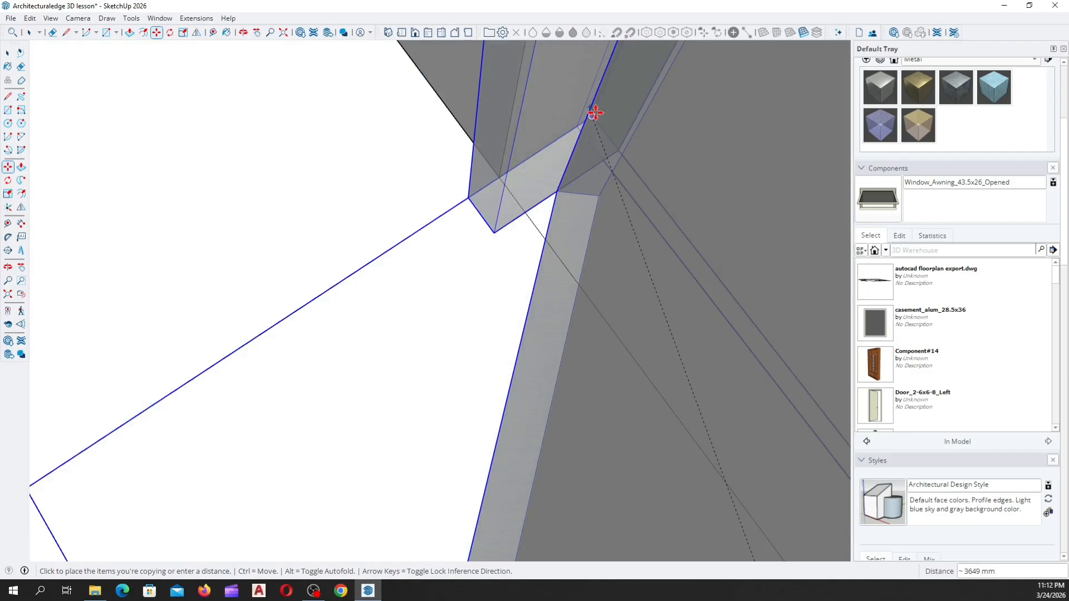
{"action": "left_click", "coordinate": [592, 113]}
{"action": "scroll", "coordinate": [452, 304], "scroll_direction": "down", "scroll_amount": 3}
{"action": "scroll", "coordinate": [369, 307], "scroll_direction": "down", "scroll_amount": 5}
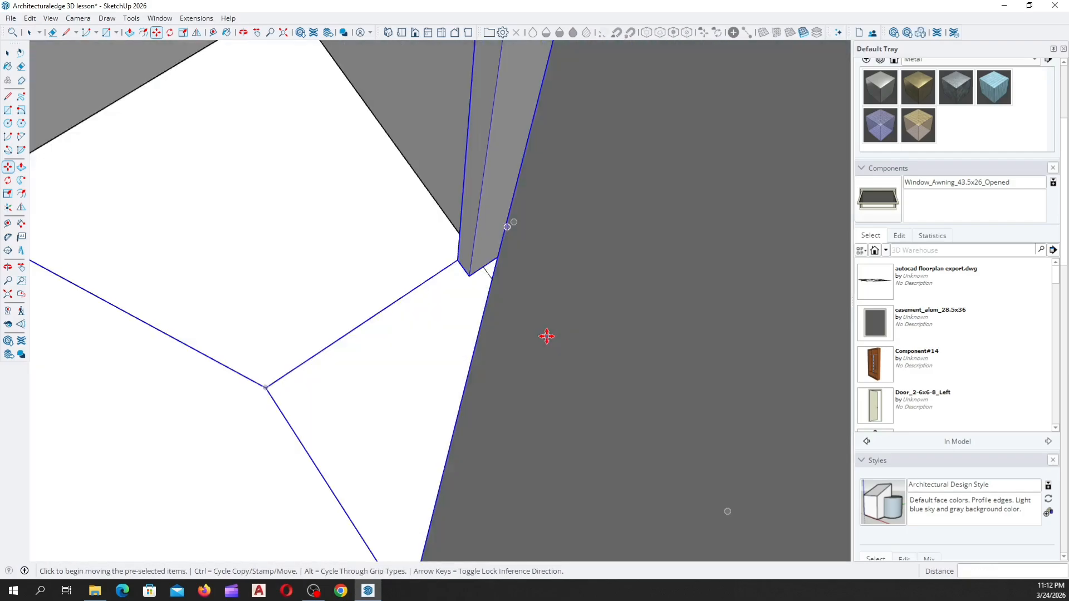
{"action": "key", "text": "space"}
Examine the new door copy's fit and swing direction in its opening, from above and from inside the large room
{"action": "scroll", "coordinate": [272, 269], "scroll_direction": "down", "scroll_amount": 6}
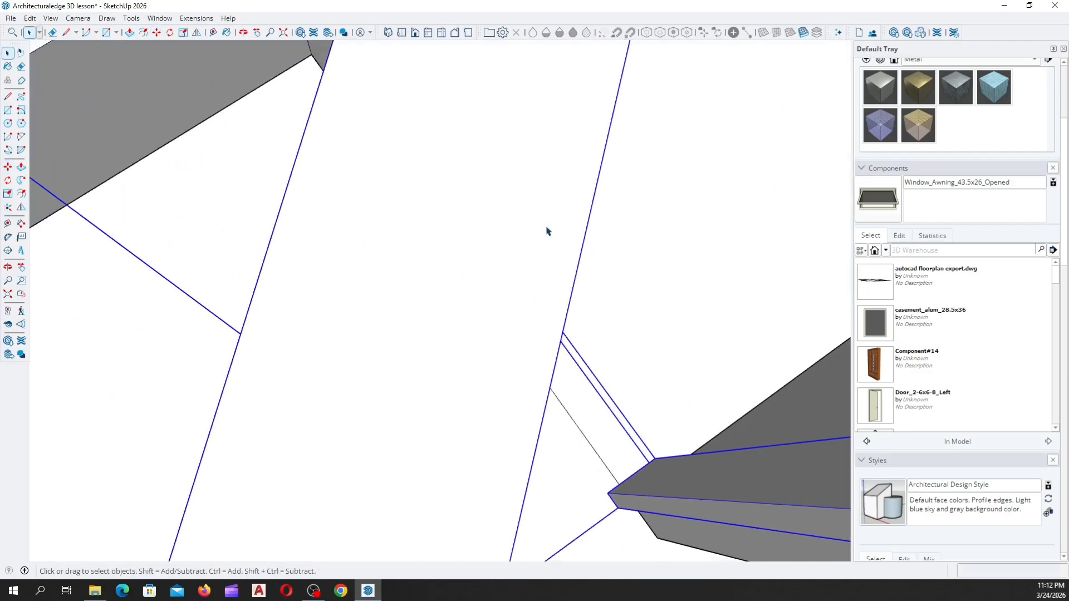
{"action": "scroll", "coordinate": [479, 276], "scroll_direction": "up", "scroll_amount": 5}
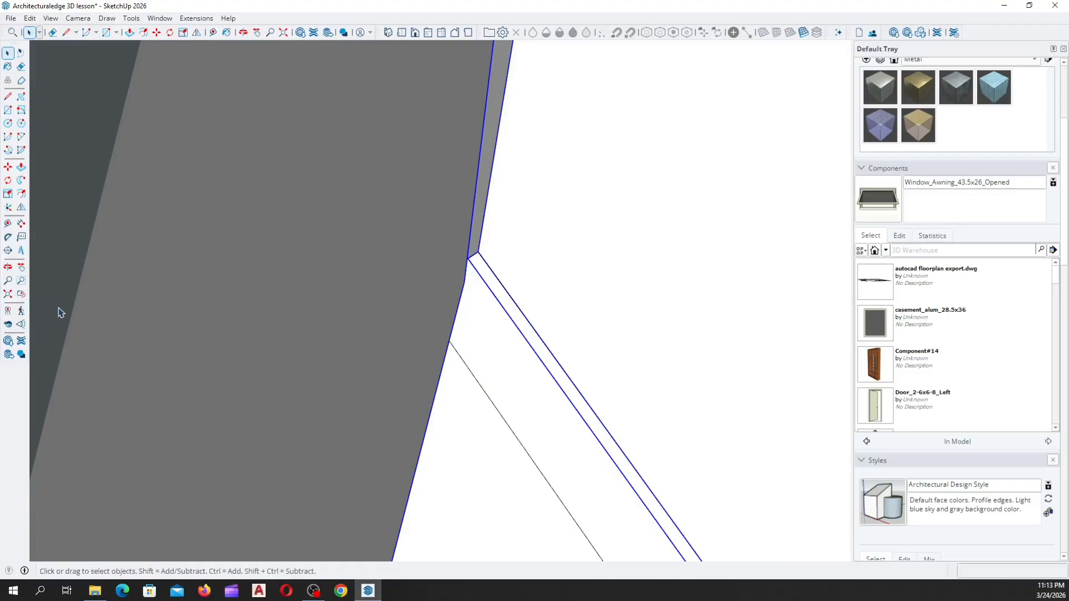
{"action": "left_click", "coordinate": [8, 295]}
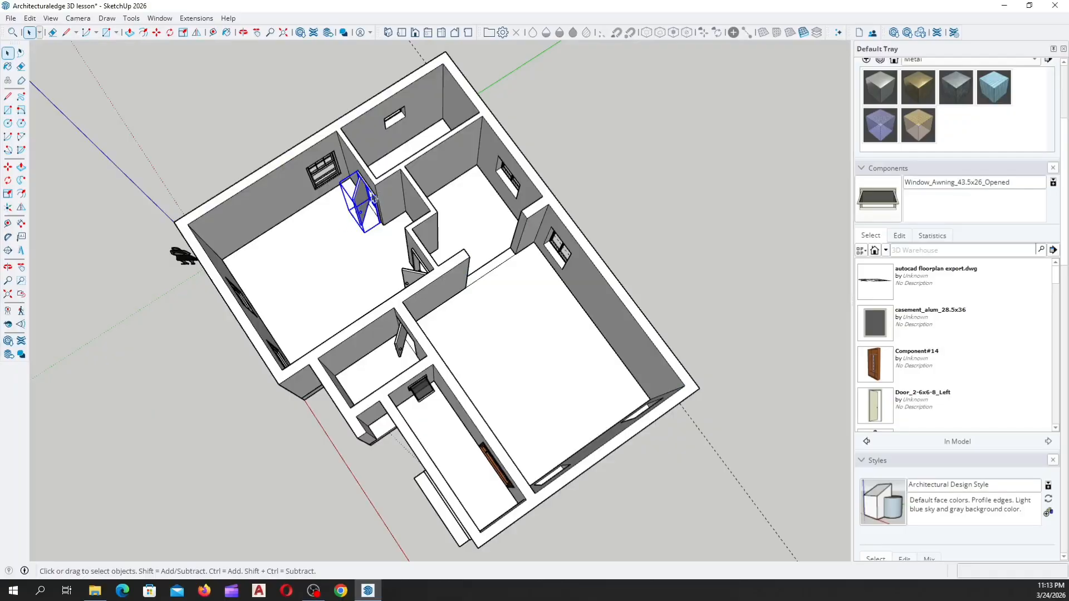
{"action": "scroll", "coordinate": [373, 198], "scroll_direction": "up", "scroll_amount": 10}
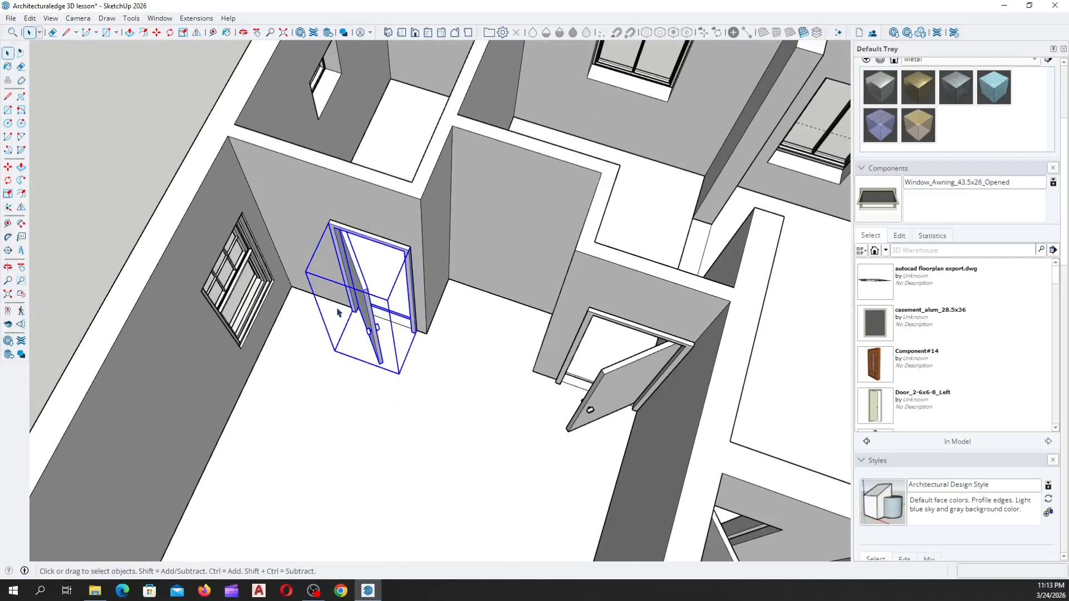
{"action": "scroll", "coordinate": [336, 313], "scroll_direction": "up", "scroll_amount": 4}
{"action": "middle_click_drag", "start_coordinate": [331, 325], "coordinate": [440, 390]}
{"action": "scroll", "coordinate": [442, 392], "scroll_direction": "down", "scroll_amount": 7}
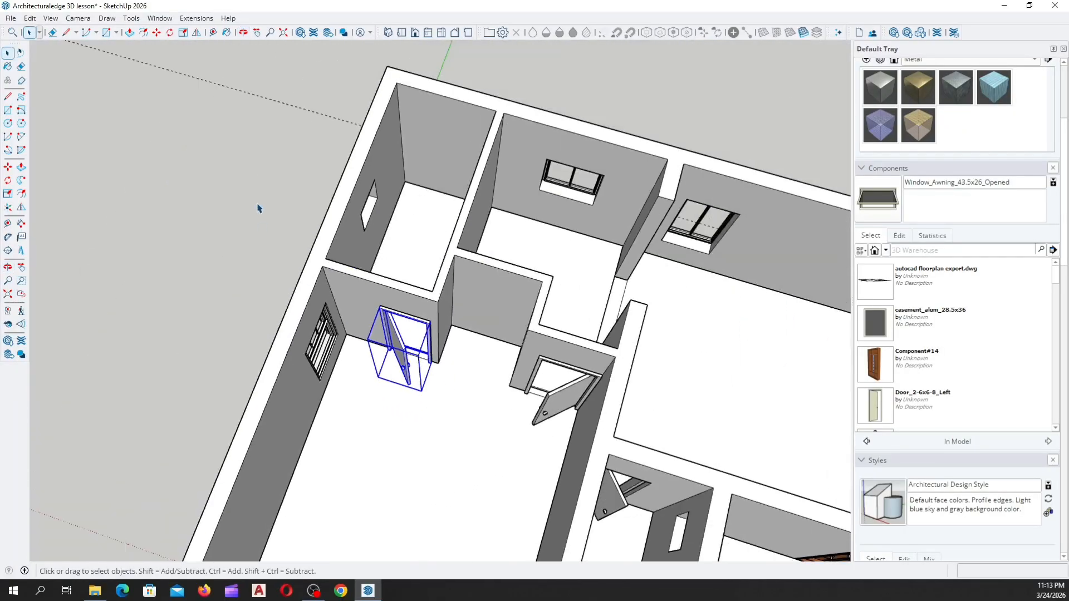
{"action": "scroll", "coordinate": [401, 337], "scroll_direction": "up", "scroll_amount": 5}
{"action": "middle_click_drag", "start_coordinate": [394, 346], "coordinate": [267, 296]}
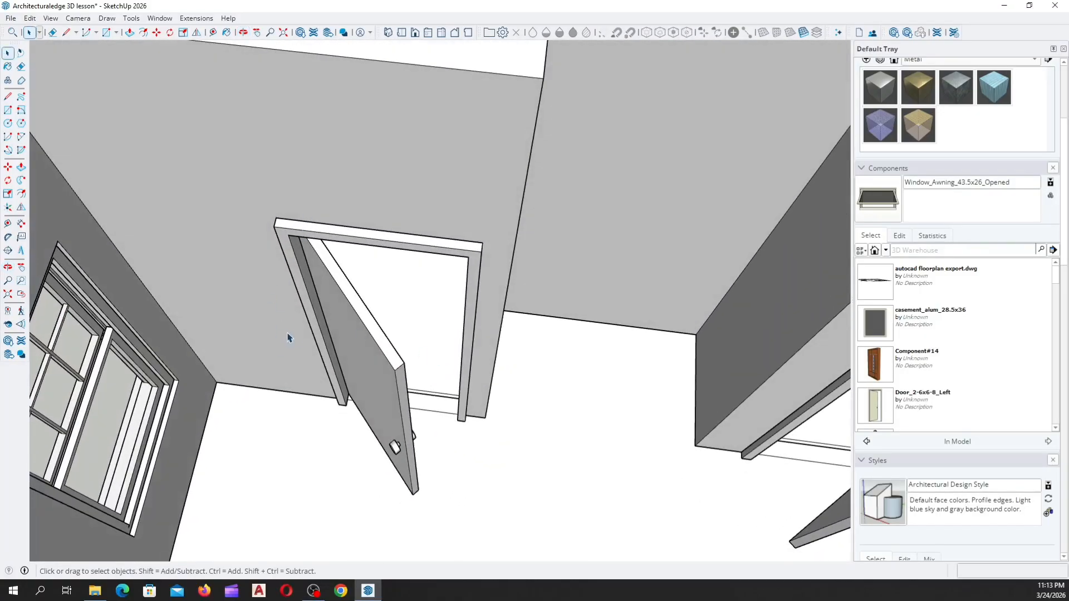
{"action": "middle_click_drag", "start_coordinate": [288, 338], "coordinate": [331, 299]}
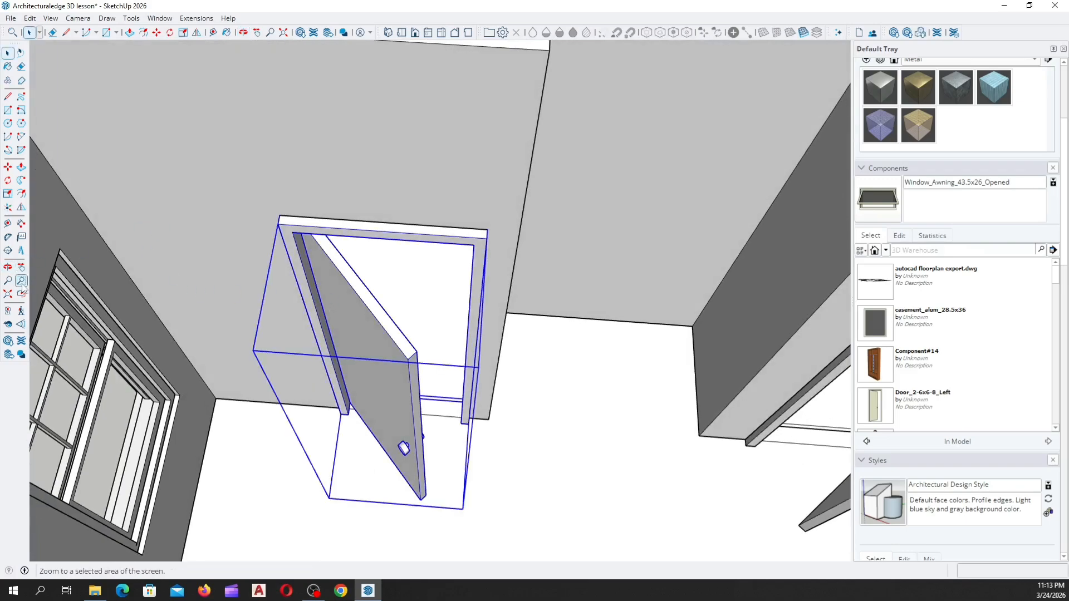
Flip the new door copy so its leaf swings into the small room, hinged on the opposite side of the frame
{"action": "left_click", "coordinate": [24, 211]}
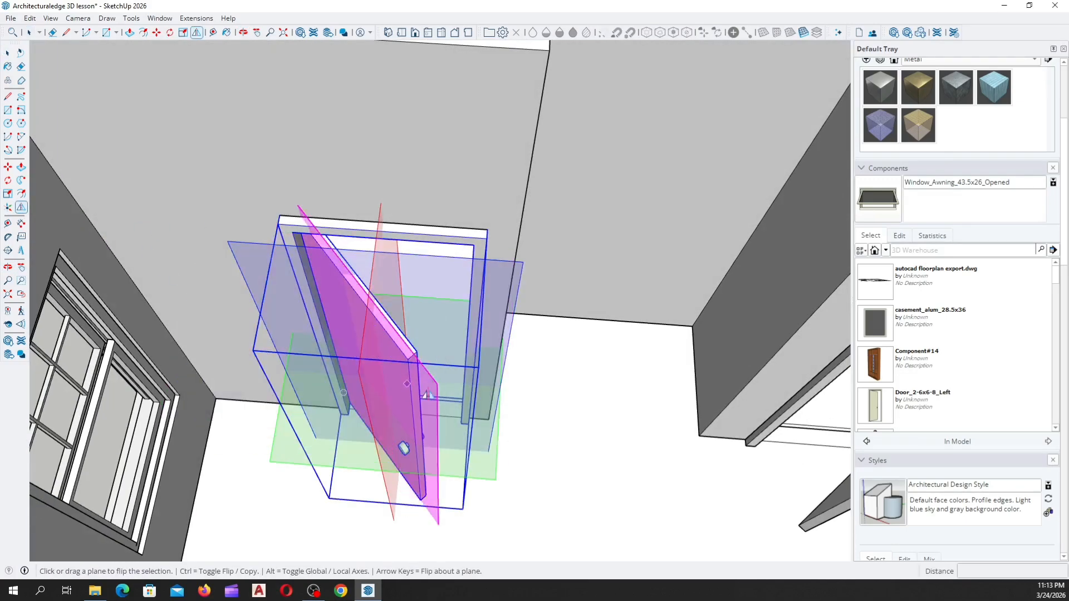
{"action": "middle_click_drag", "start_coordinate": [406, 444], "coordinate": [217, 336]}
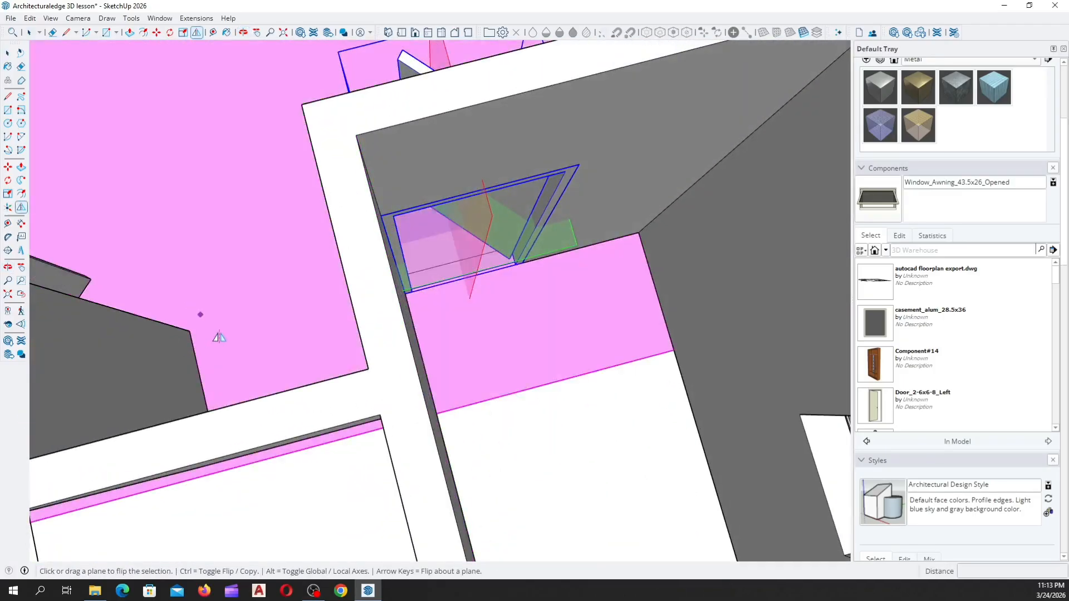
{"action": "scroll", "coordinate": [220, 335], "scroll_direction": "down", "scroll_amount": 4}
{"action": "middle_click_drag", "start_coordinate": [370, 172], "coordinate": [354, 111]}
{"action": "scroll", "coordinate": [342, 263], "scroll_direction": "up", "scroll_amount": 3}
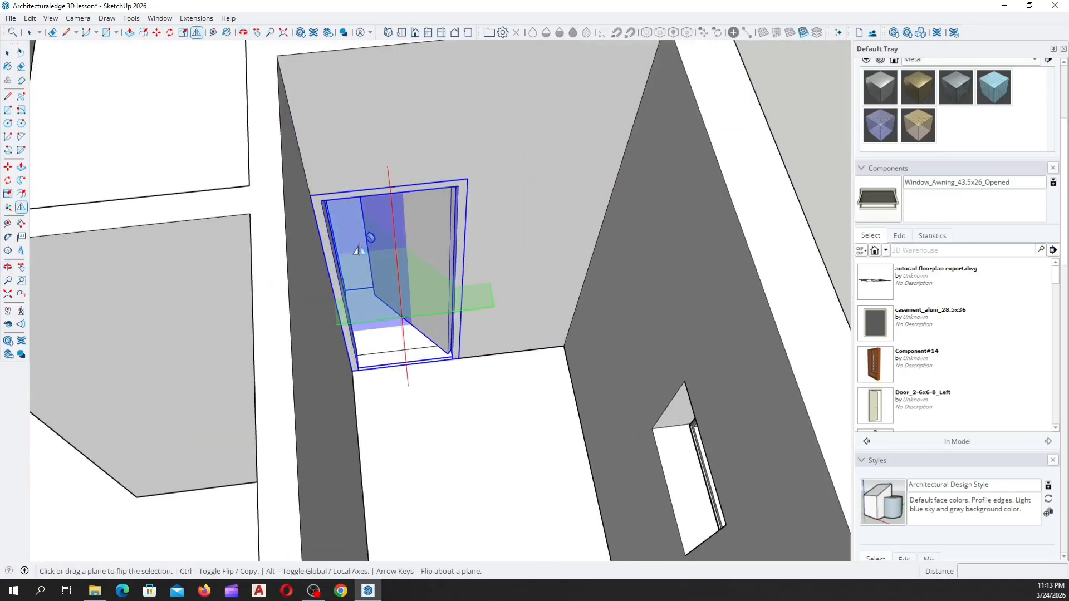
{"action": "middle_click_drag", "start_coordinate": [359, 250], "coordinate": [512, 255]}
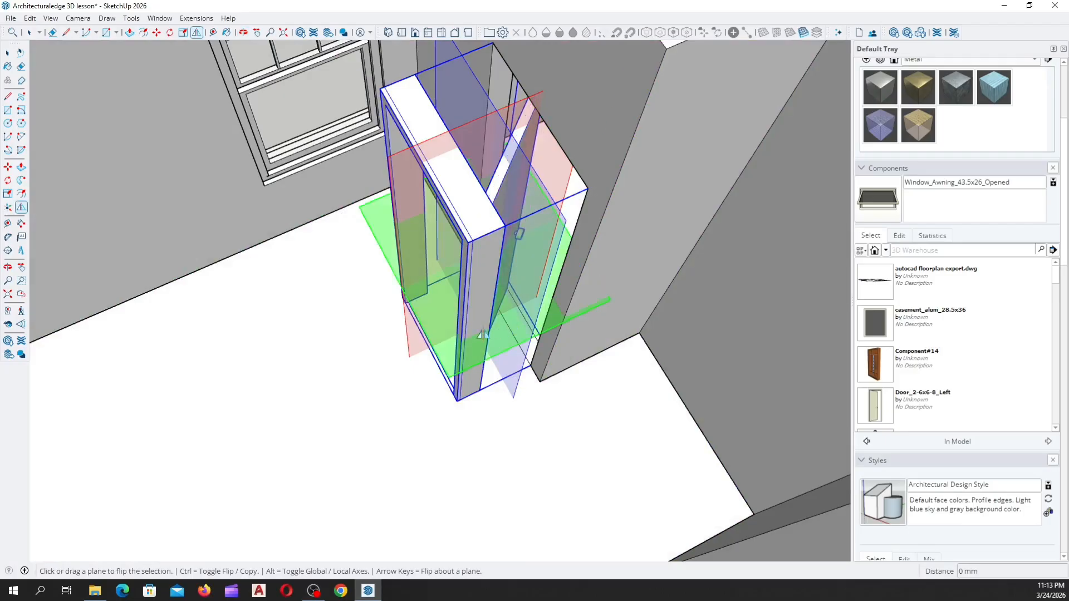
{"action": "middle_click_drag", "start_coordinate": [483, 334], "coordinate": [581, 193]}
{"action": "key", "text": "space"}
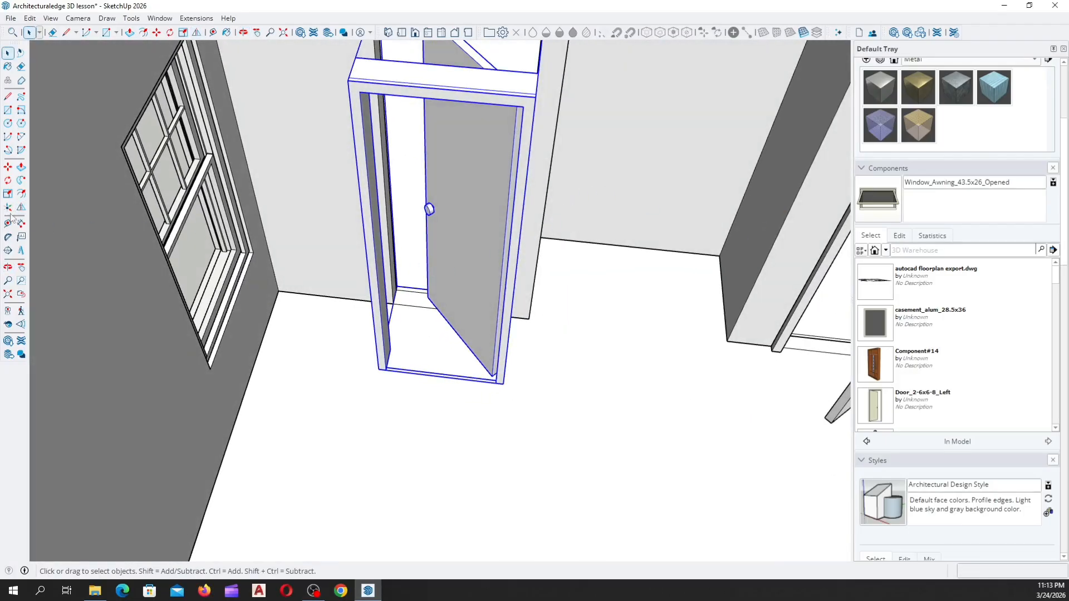
Move the flipped door about 500 mm by its lower frame corner back to the large room's wall face at the opening
{"action": "left_click", "coordinate": [8, 167]}
{"action": "scroll", "coordinate": [384, 373], "scroll_direction": "up", "scroll_amount": 4}
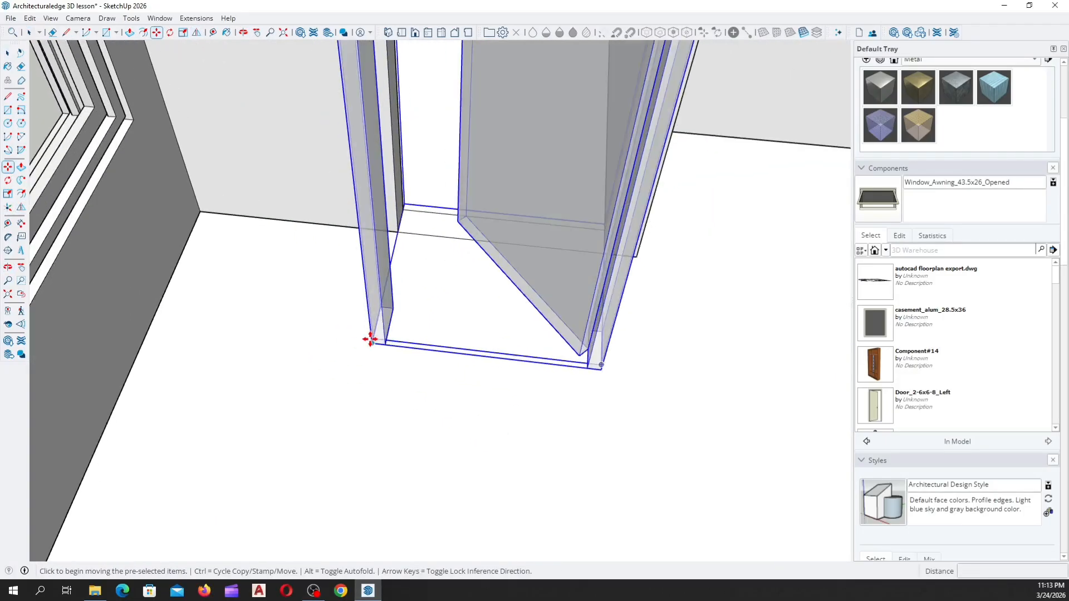
{"action": "scroll", "coordinate": [387, 273], "scroll_direction": "up", "scroll_amount": 2}
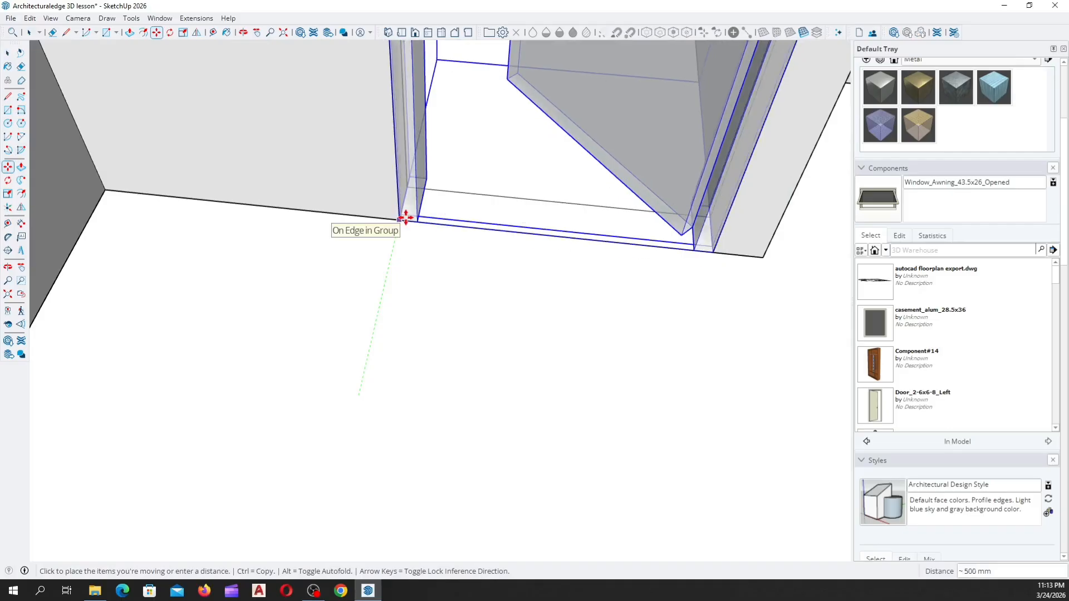
{"action": "left_click", "coordinate": [405, 218]}
Shift the door by its upper frame corner to the adjacent upper corner of the opening, seen from inside the small room
{"action": "scroll", "coordinate": [356, 408], "scroll_direction": "down", "scroll_amount": 6}
{"action": "middle_click_drag", "start_coordinate": [397, 449], "coordinate": [328, 324]}
{"action": "scroll", "coordinate": [605, 116], "scroll_direction": "up", "scroll_amount": 7}
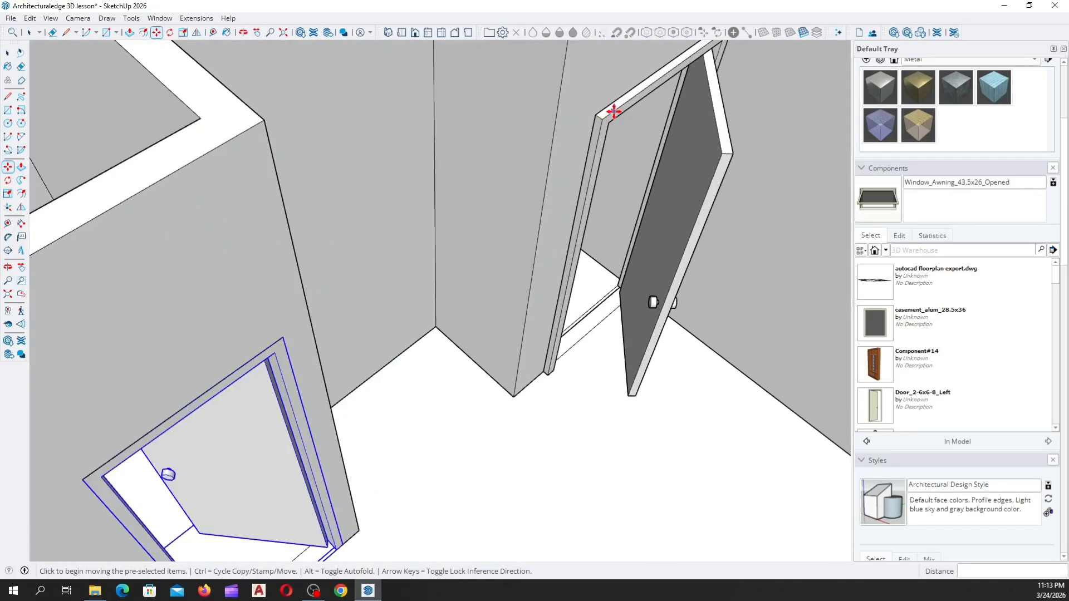
{"action": "middle_click_drag", "start_coordinate": [603, 149], "coordinate": [425, 235]}
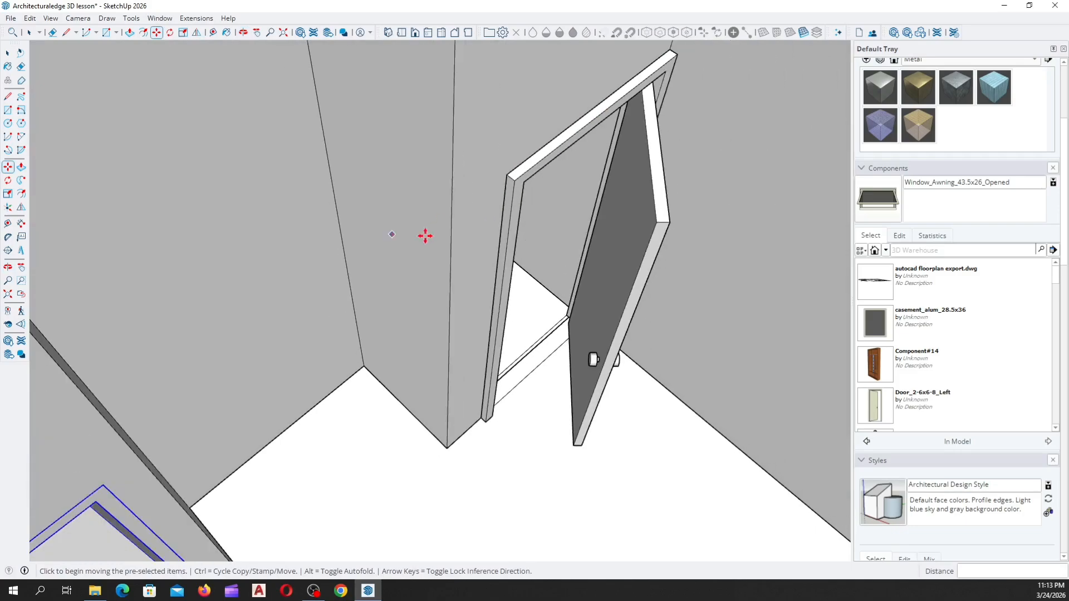
{"action": "middle_click_drag", "start_coordinate": [499, 245], "coordinate": [622, 303]}
{"action": "scroll", "coordinate": [623, 303], "scroll_direction": "down", "scroll_amount": 2}
{"action": "middle_click_drag", "start_coordinate": [574, 419], "coordinate": [661, 412]}
{"action": "scroll", "coordinate": [661, 409], "scroll_direction": "up", "scroll_amount": 6}
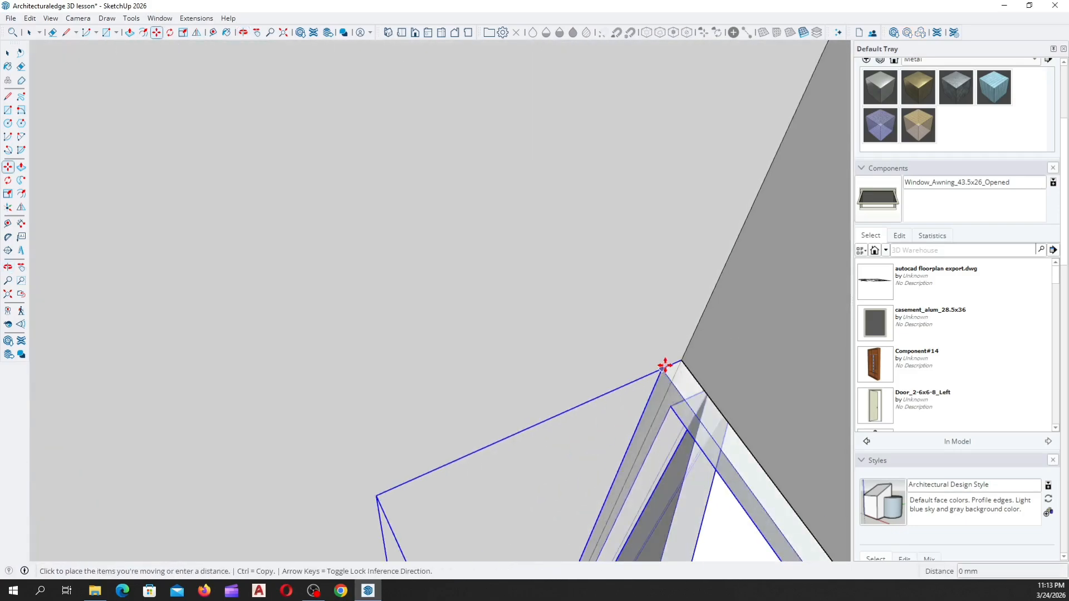
{"action": "left_click", "coordinate": [680, 363]}
{"action": "scroll", "coordinate": [452, 440], "scroll_direction": "down", "scroll_amount": 7}
{"action": "key", "text": "space"}
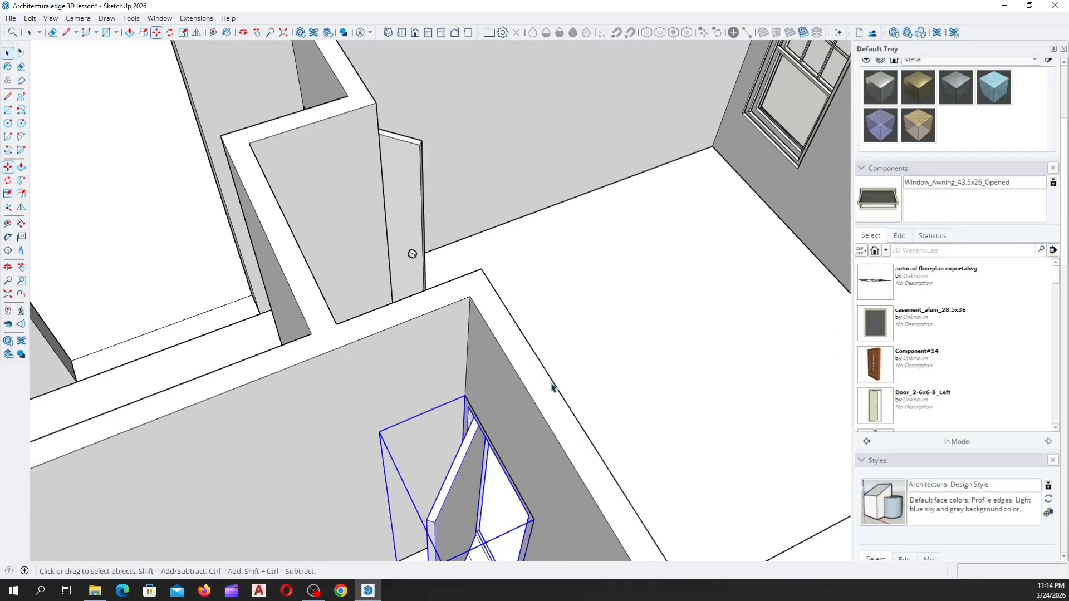
Deselect the door and examine all the placed interior doors and their swing directions from above and inside the large room
{"action": "middle_click_drag", "start_coordinate": [555, 384], "coordinate": [207, 440]}
{"action": "scroll", "coordinate": [375, 406], "scroll_direction": "down", "scroll_amount": 5}
{"action": "left_click", "coordinate": [599, 436]}
{"action": "scroll", "coordinate": [327, 384], "scroll_direction": "up", "scroll_amount": 5}
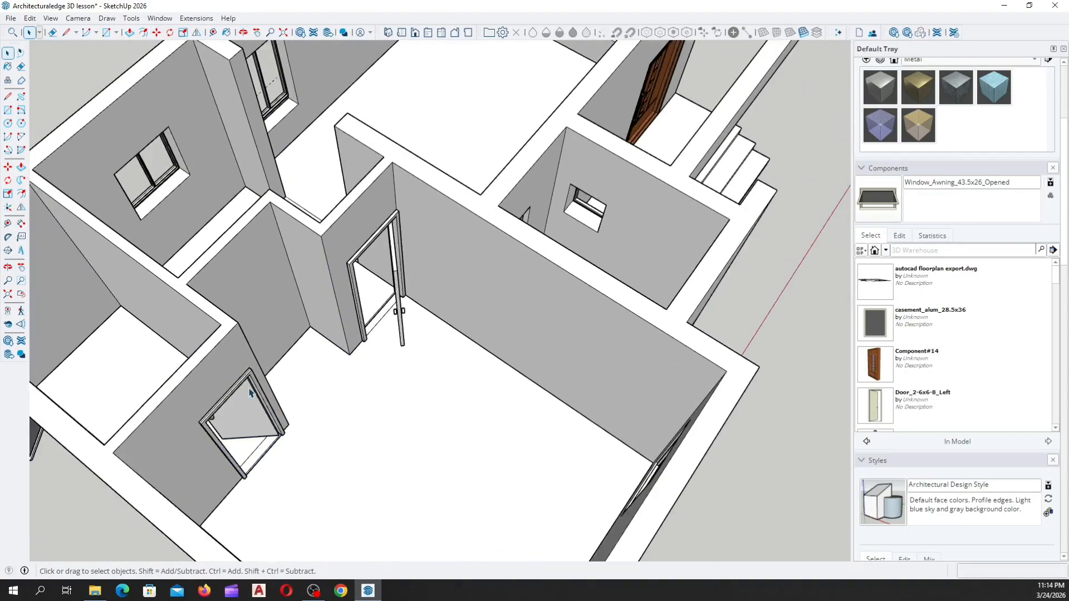
{"action": "middle_click_drag", "start_coordinate": [289, 390], "coordinate": [79, 421]}
{"action": "scroll", "coordinate": [267, 409], "scroll_direction": "down", "scroll_amount": 5}
{"action": "scroll", "coordinate": [325, 317], "scroll_direction": "up", "scroll_amount": 6}
{"action": "middle_click_drag", "start_coordinate": [323, 320], "coordinate": [294, 340]}
{"action": "scroll", "coordinate": [398, 315], "scroll_direction": "down", "scroll_amount": 5}
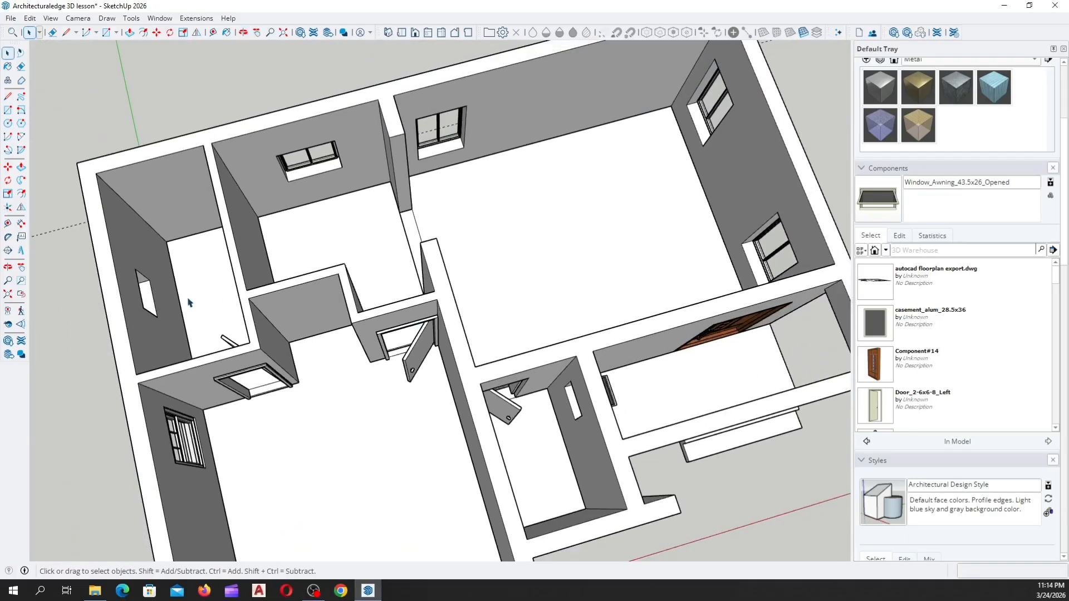
{"action": "scroll", "coordinate": [191, 303], "scroll_direction": "up", "scroll_amount": 5}
{"action": "middle_click_drag", "start_coordinate": [191, 303], "coordinate": [185, 267]}
{"action": "scroll", "coordinate": [309, 308], "scroll_direction": "down", "scroll_amount": 5}
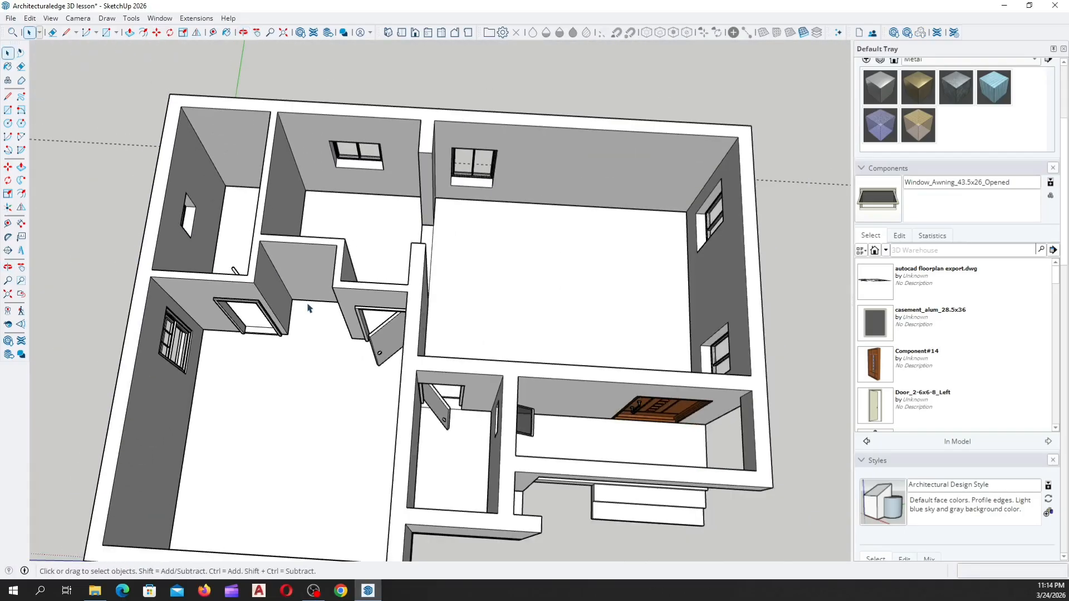
{"action": "scroll", "coordinate": [366, 351], "scroll_direction": "up", "scroll_amount": 7}
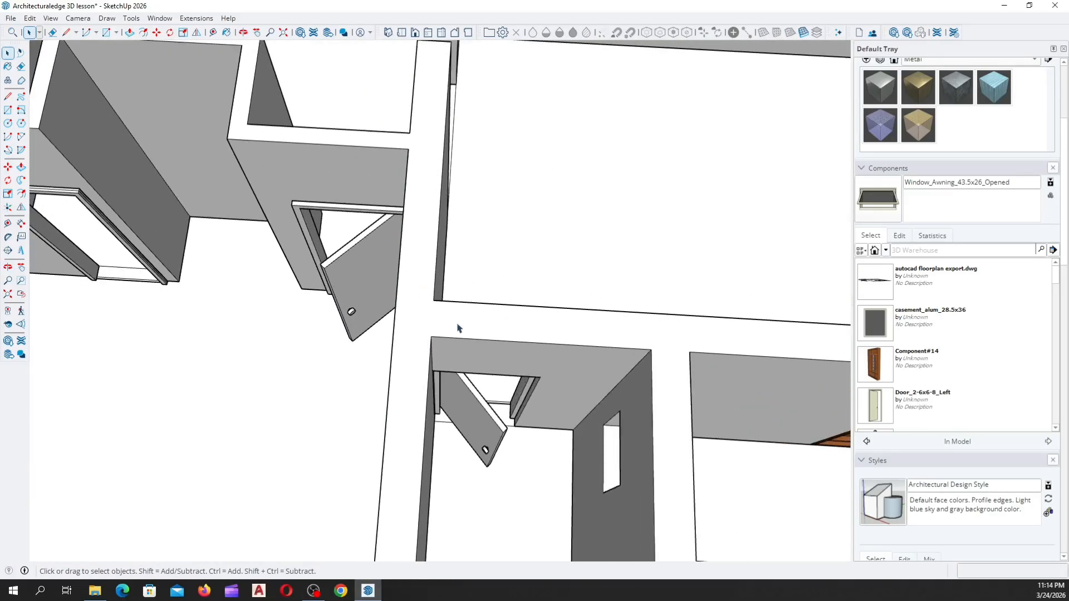
{"action": "scroll", "coordinate": [477, 361], "scroll_direction": "down", "scroll_amount": 6}
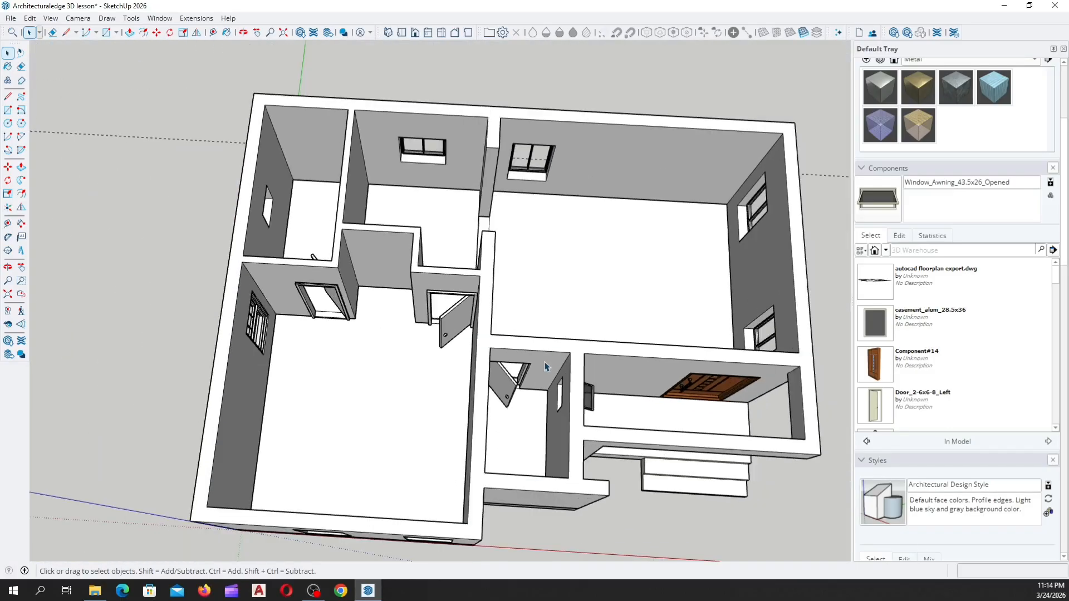
{"action": "scroll", "coordinate": [203, 357], "scroll_direction": "up", "scroll_amount": 2}
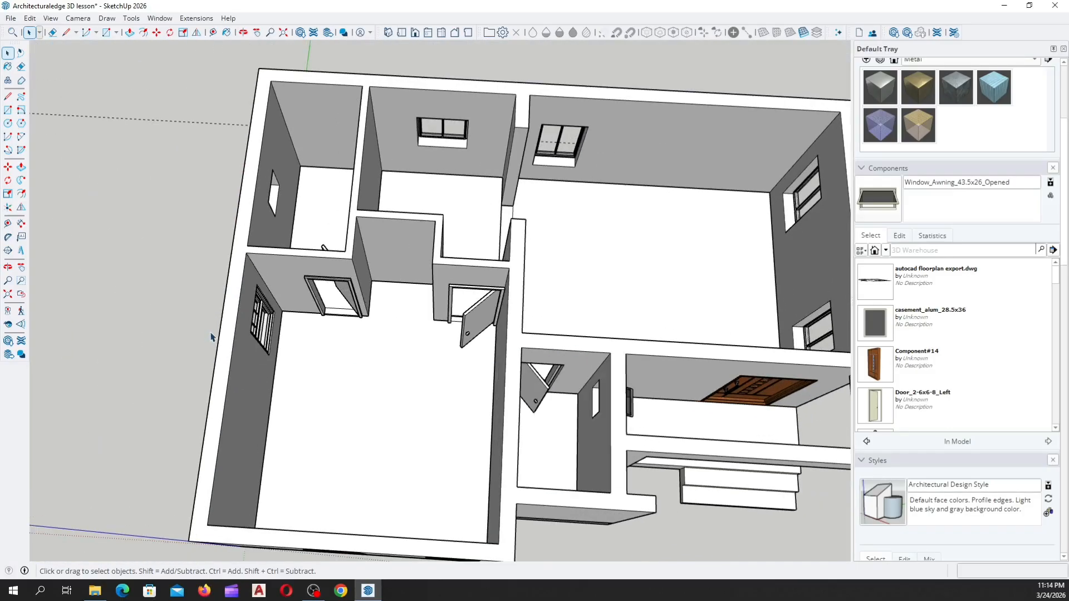
{"action": "scroll", "coordinate": [251, 246], "scroll_direction": "up", "scroll_amount": 3}
{"action": "middle_click_drag", "start_coordinate": [250, 246], "coordinate": [341, 92]}
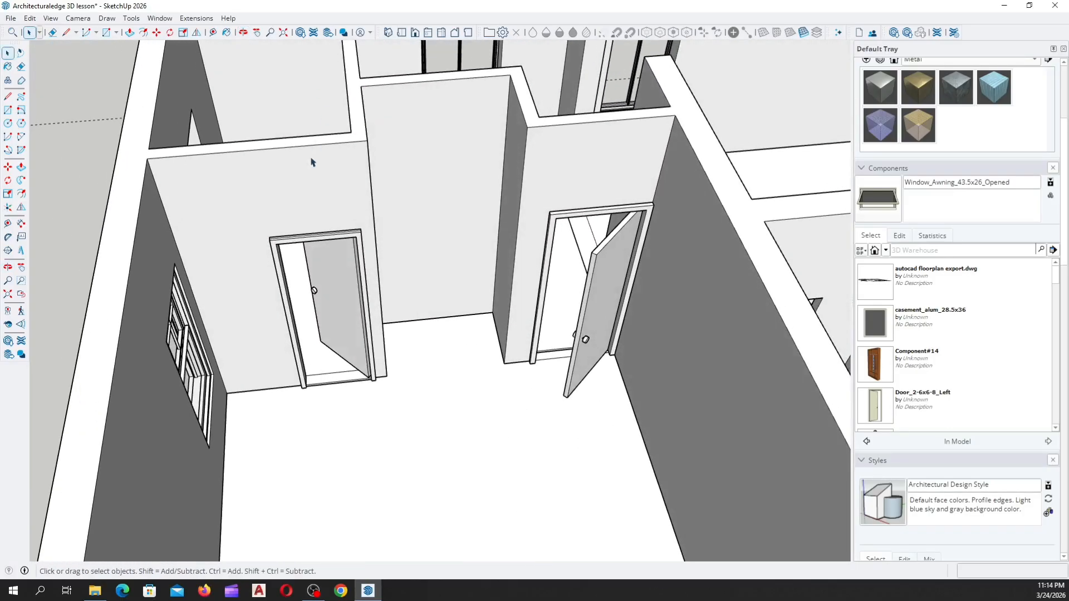
Examine the windows and the entrance door around the house's exterior walls at eye level
{"action": "scroll", "coordinate": [320, 227], "scroll_direction": "down", "scroll_amount": 3}
{"action": "middle_click_drag", "start_coordinate": [383, 285], "coordinate": [290, 251]}
{"action": "scroll", "coordinate": [290, 251], "scroll_direction": "down", "scroll_amount": 2}
{"action": "middle_click_drag", "start_coordinate": [456, 243], "coordinate": [177, 224]}
{"action": "scroll", "coordinate": [186, 259], "scroll_direction": "down", "scroll_amount": 1}
{"action": "middle_click_drag", "start_coordinate": [280, 268], "coordinate": [210, 315]}
{"action": "middle_click_drag", "start_coordinate": [552, 282], "coordinate": [312, 293]}
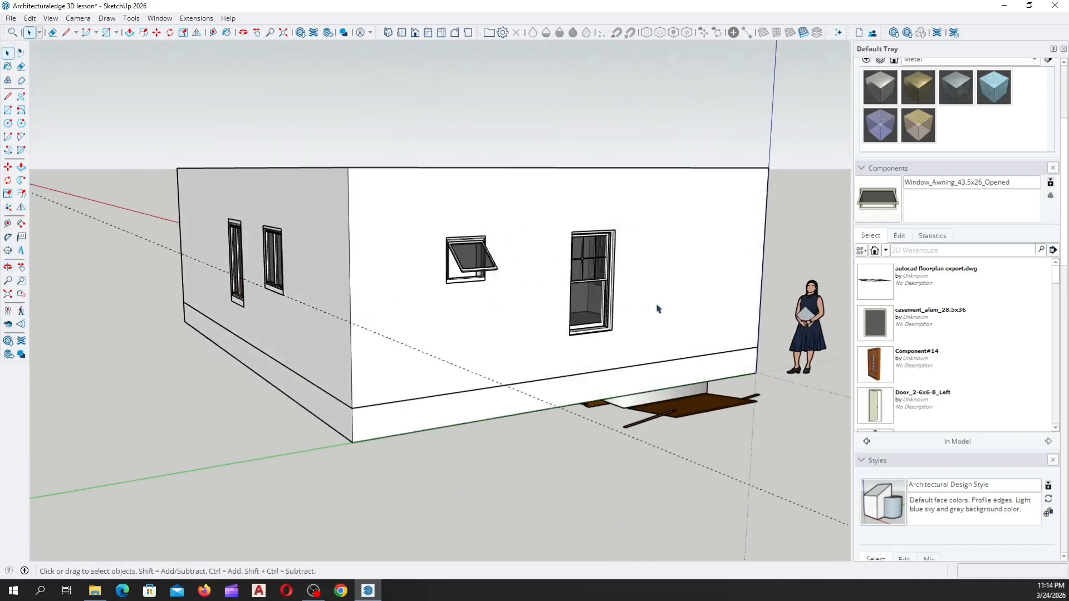
{"action": "middle_click_drag", "start_coordinate": [658, 309], "coordinate": [318, 262]}
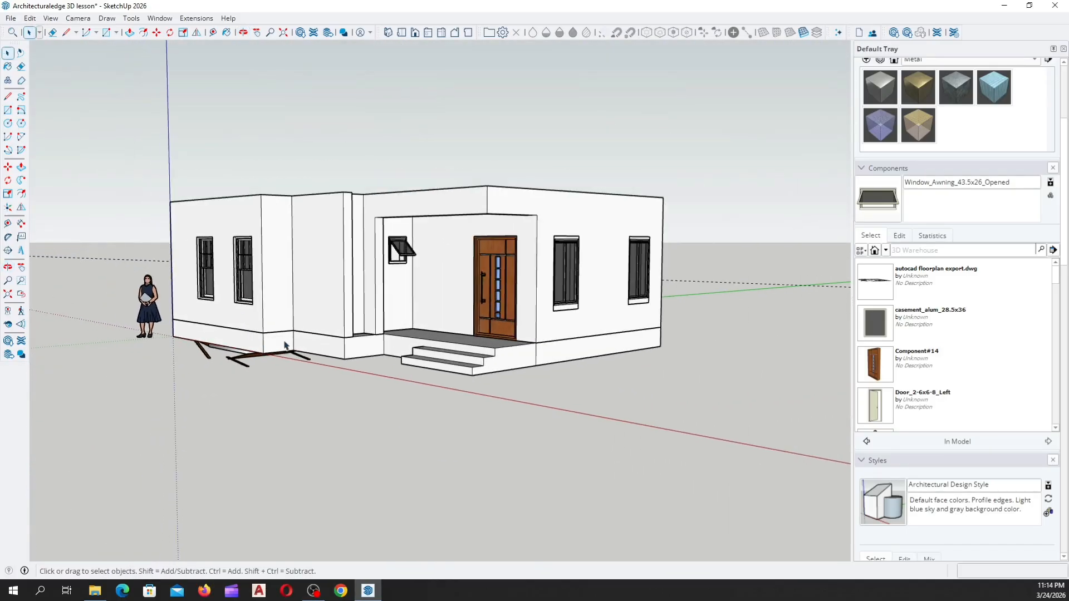
{"action": "scroll", "coordinate": [397, 288], "scroll_direction": "up", "scroll_amount": 2}
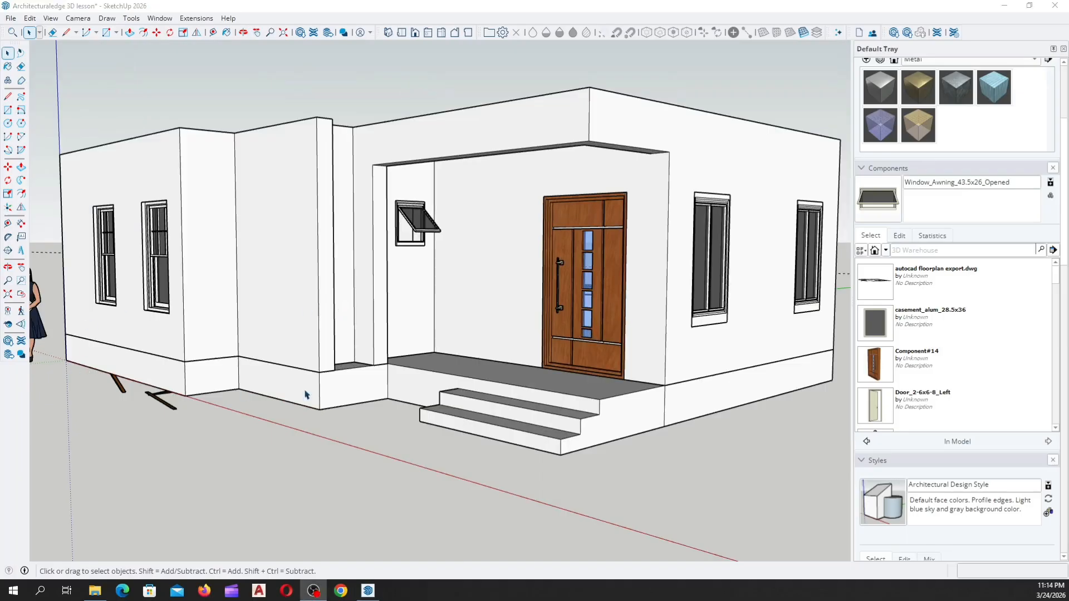
{"action": "scroll", "coordinate": [354, 367], "scroll_direction": "down", "scroll_amount": 3}
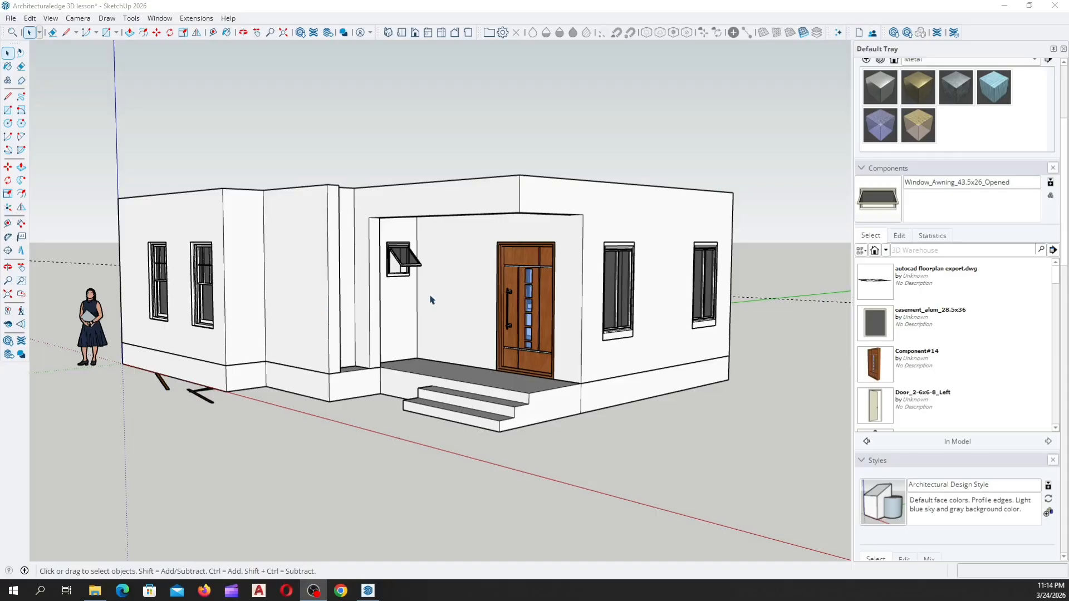
Examine the whole house from raised viewpoints, checking the fitted windows, the entrance porch and the interior rooms
{"action": "middle_click_drag", "start_coordinate": [430, 300], "coordinate": [419, 377]}
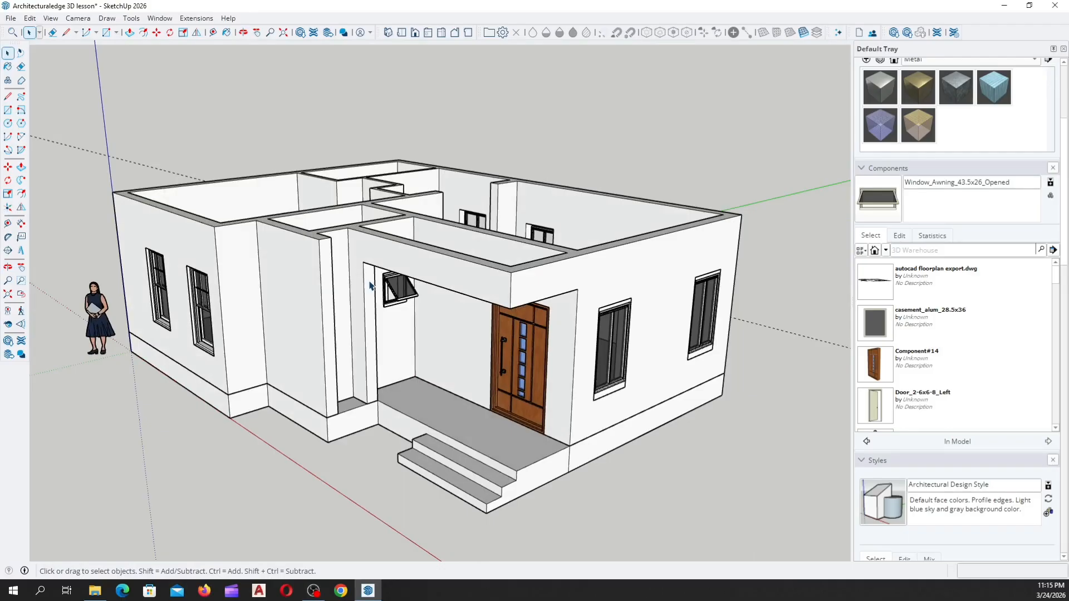
{"action": "scroll", "coordinate": [345, 306], "scroll_direction": "down", "scroll_amount": 3}
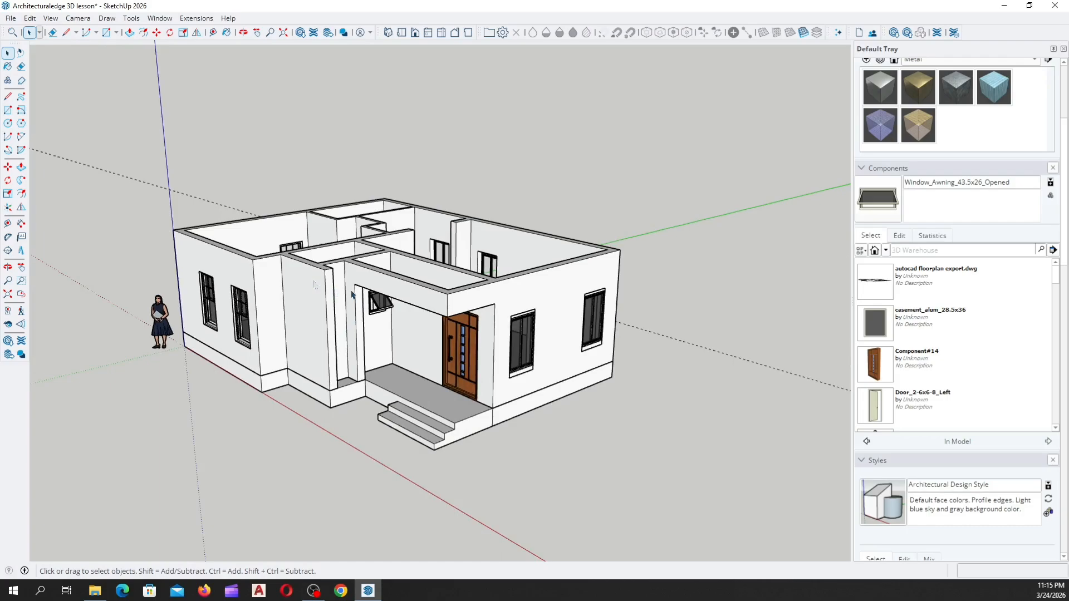
{"action": "middle_click_drag", "start_coordinate": [351, 295], "coordinate": [79, 394]}
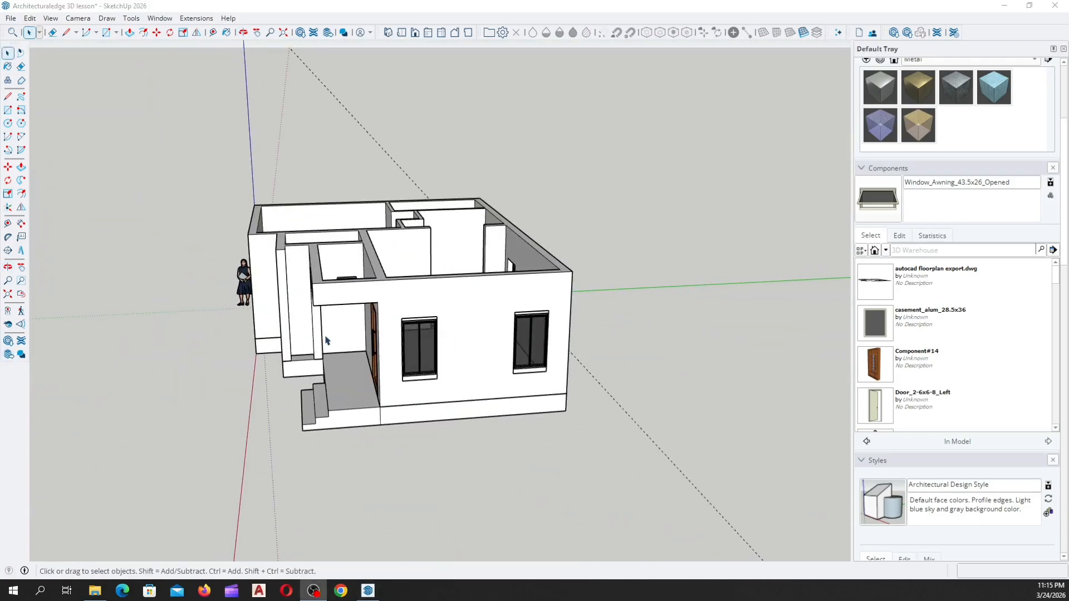
{"action": "scroll", "coordinate": [327, 340], "scroll_direction": "up", "scroll_amount": 2}
{"action": "middle_click_drag", "start_coordinate": [311, 333], "coordinate": [268, 194]}
{"action": "middle_click_drag", "start_coordinate": [434, 223], "coordinate": [315, 245]}
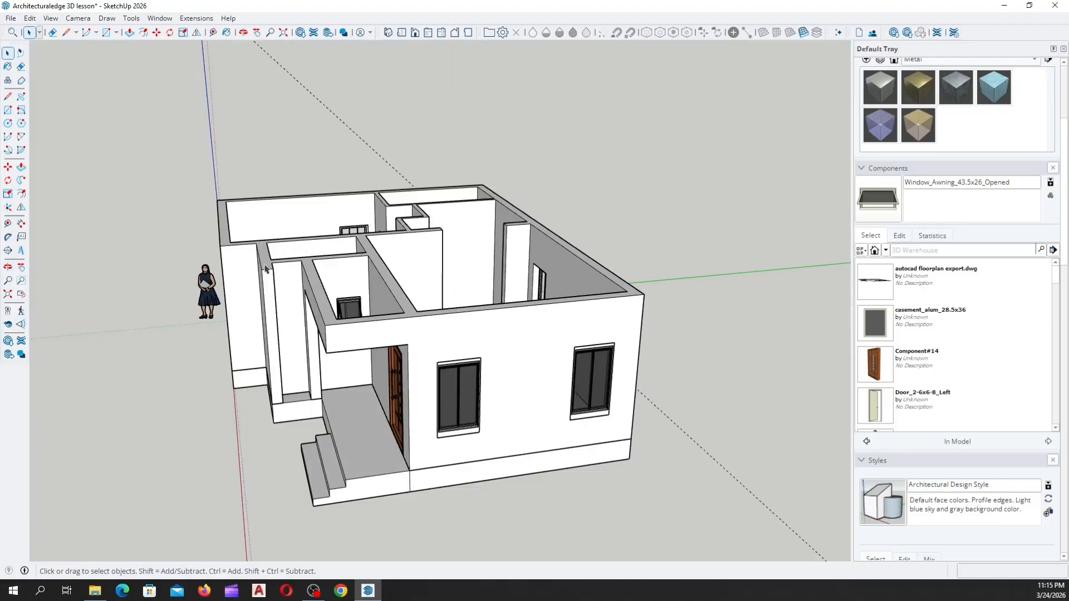
{"action": "middle_click_drag", "start_coordinate": [266, 269], "coordinate": [393, 305]}
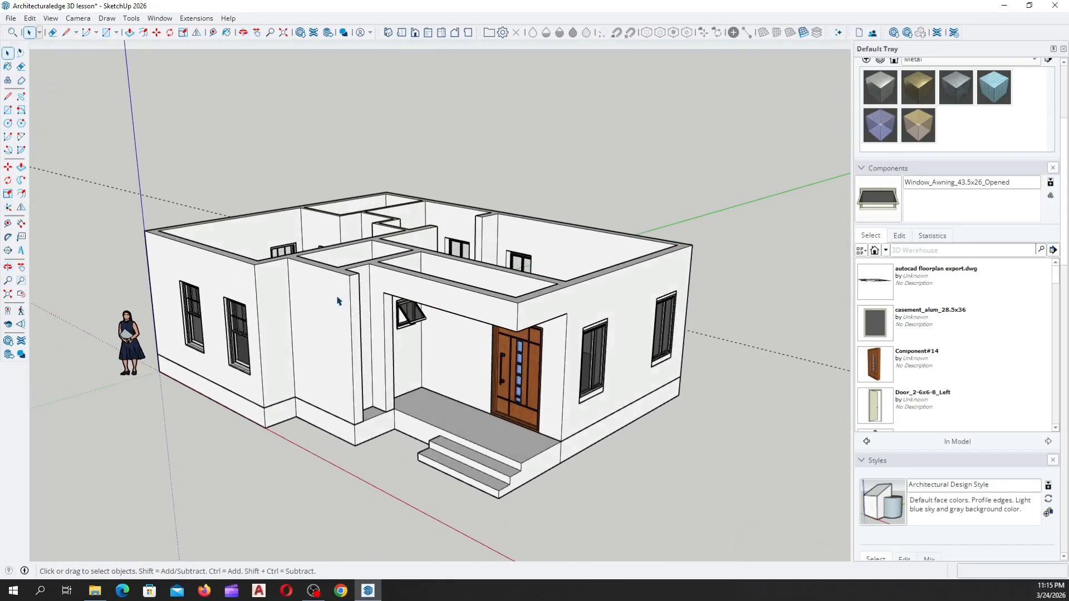
{"action": "middle_click_drag", "start_coordinate": [300, 276], "coordinate": [279, 398]}
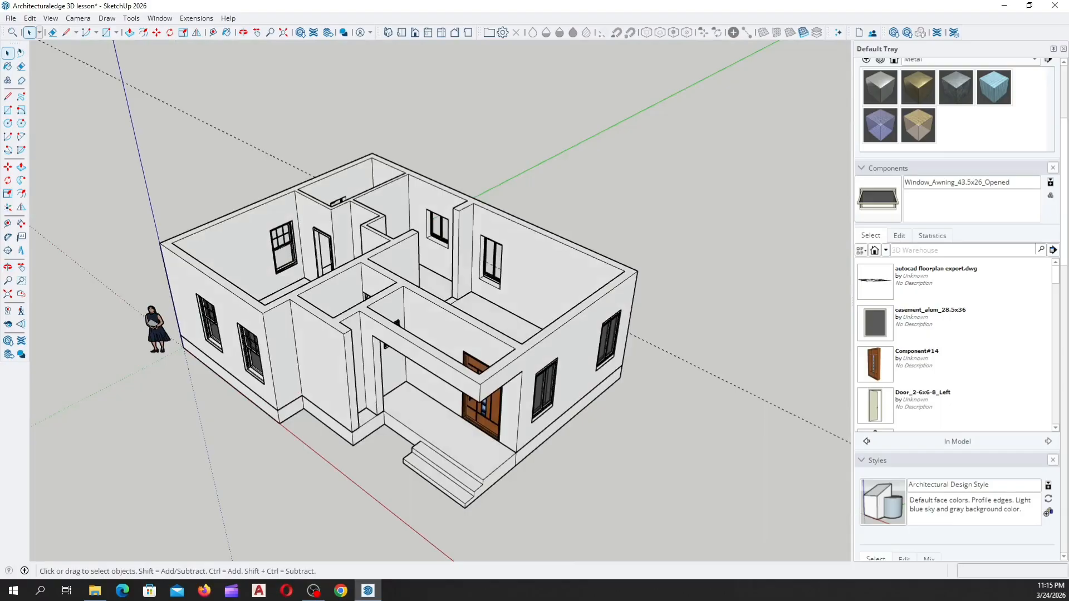